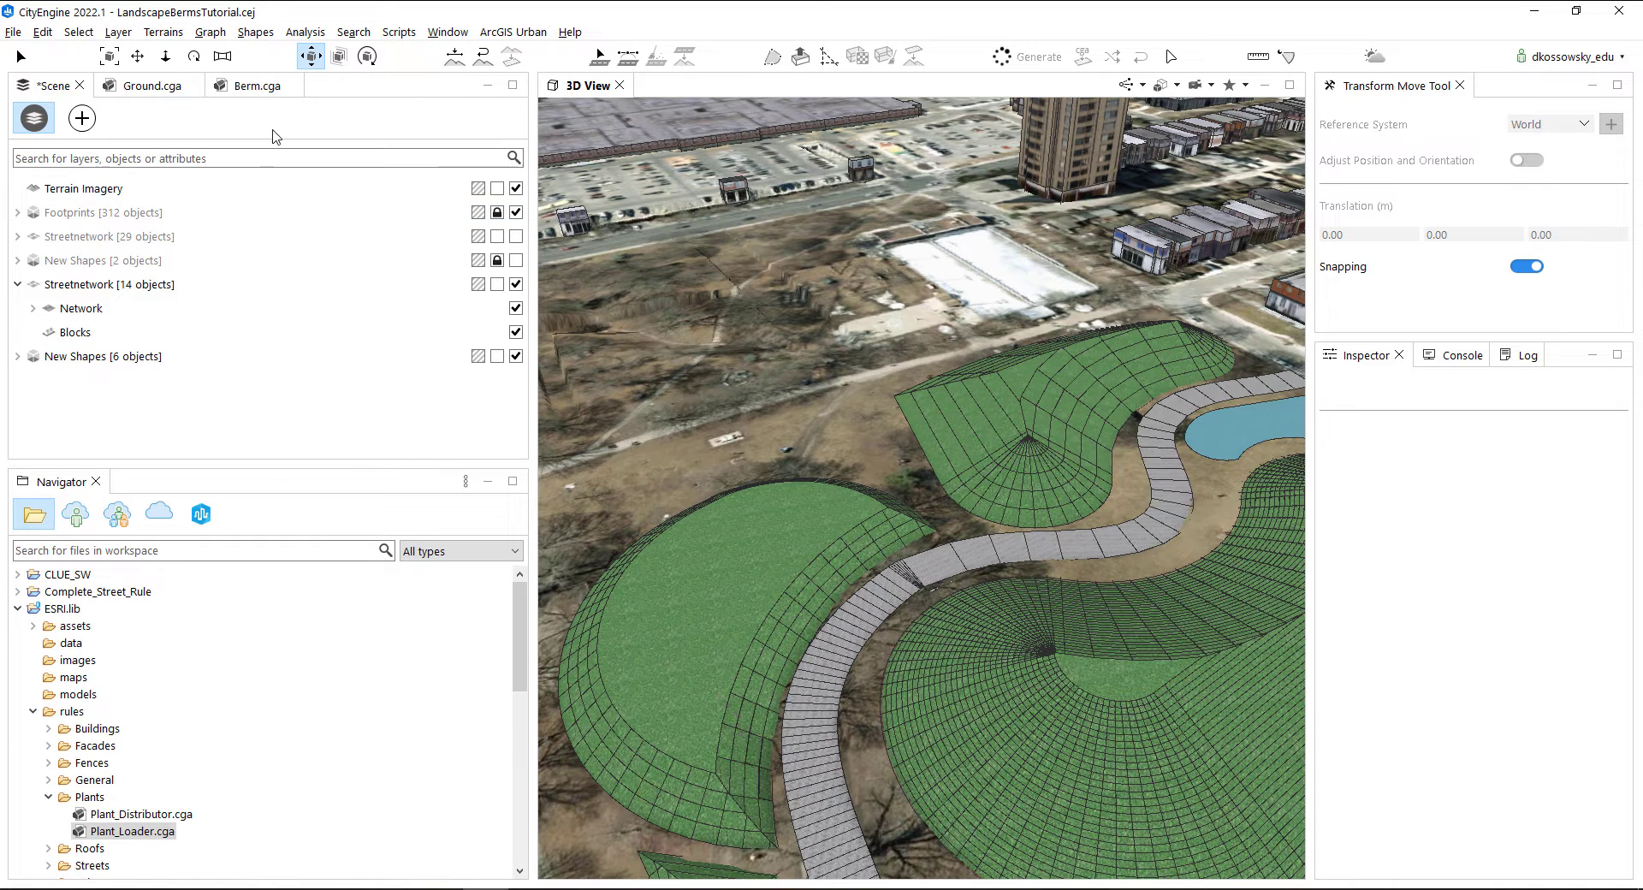
Show the Berm.cga rule file in a larger editor area and select Plant_Distributor.cga in the ESRI.lib Plants rules folder
click(253, 86)
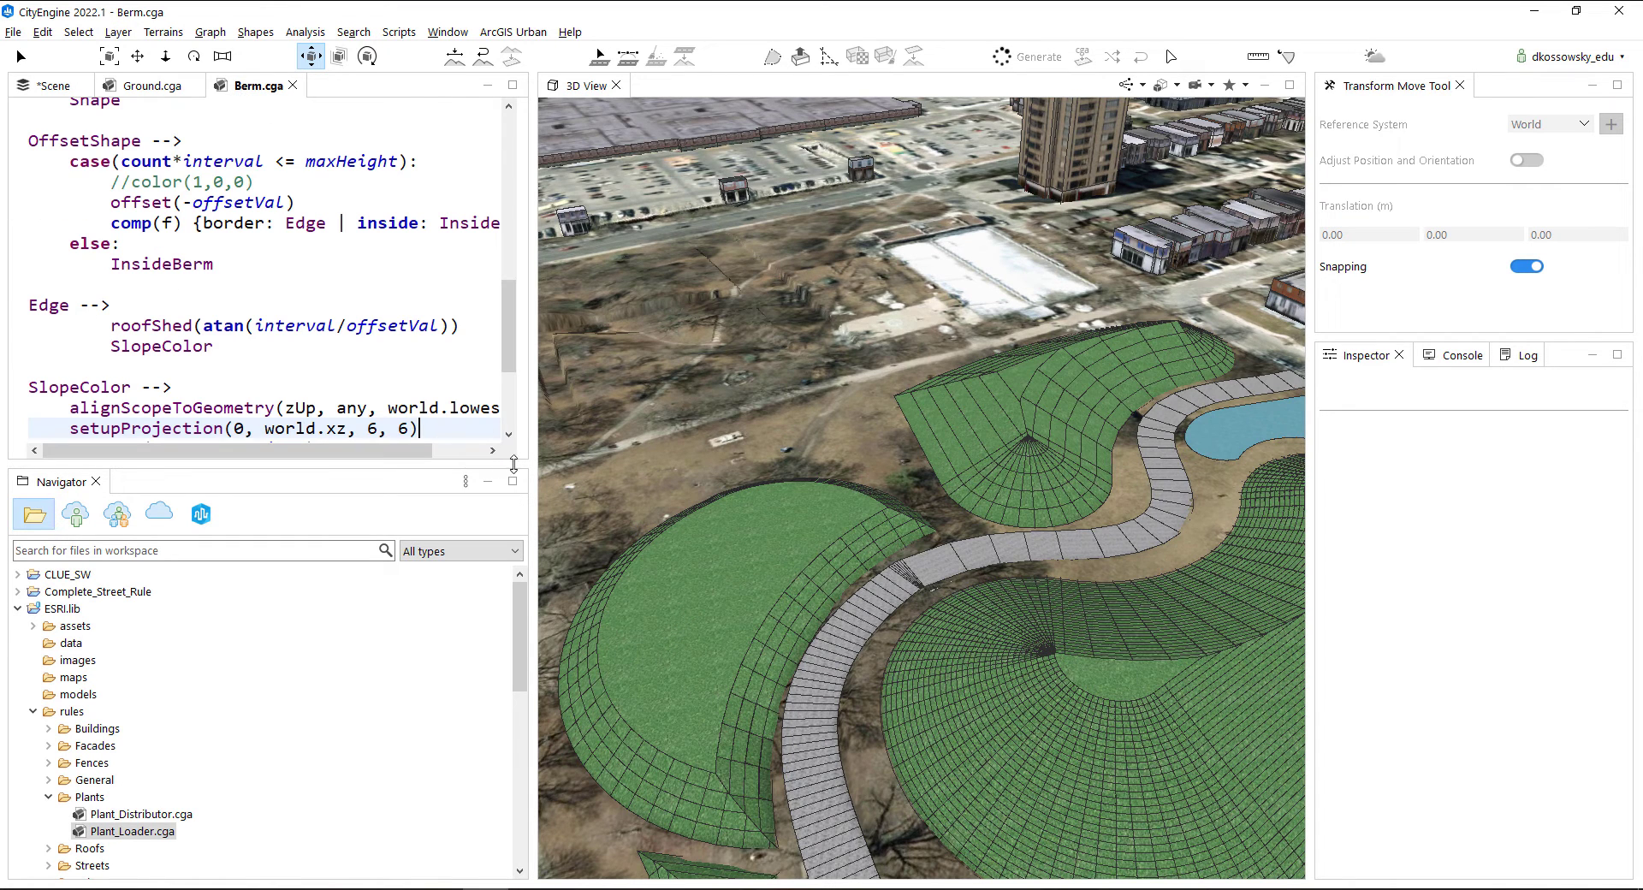
drag(513, 463, 514, 522)
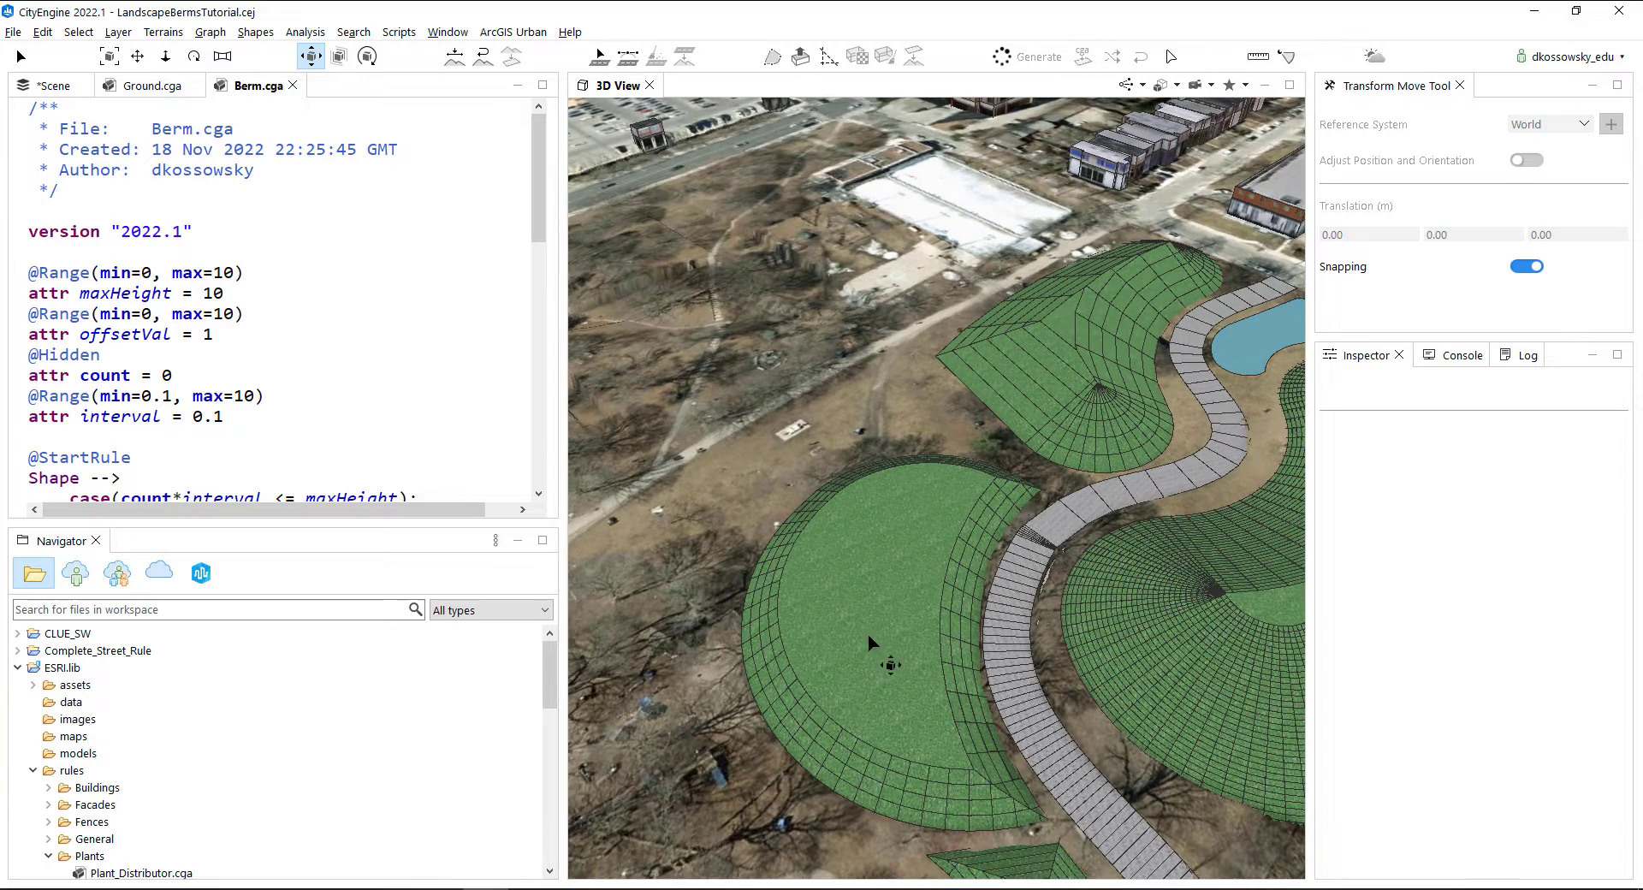
scroll(141, 834, down, 1)
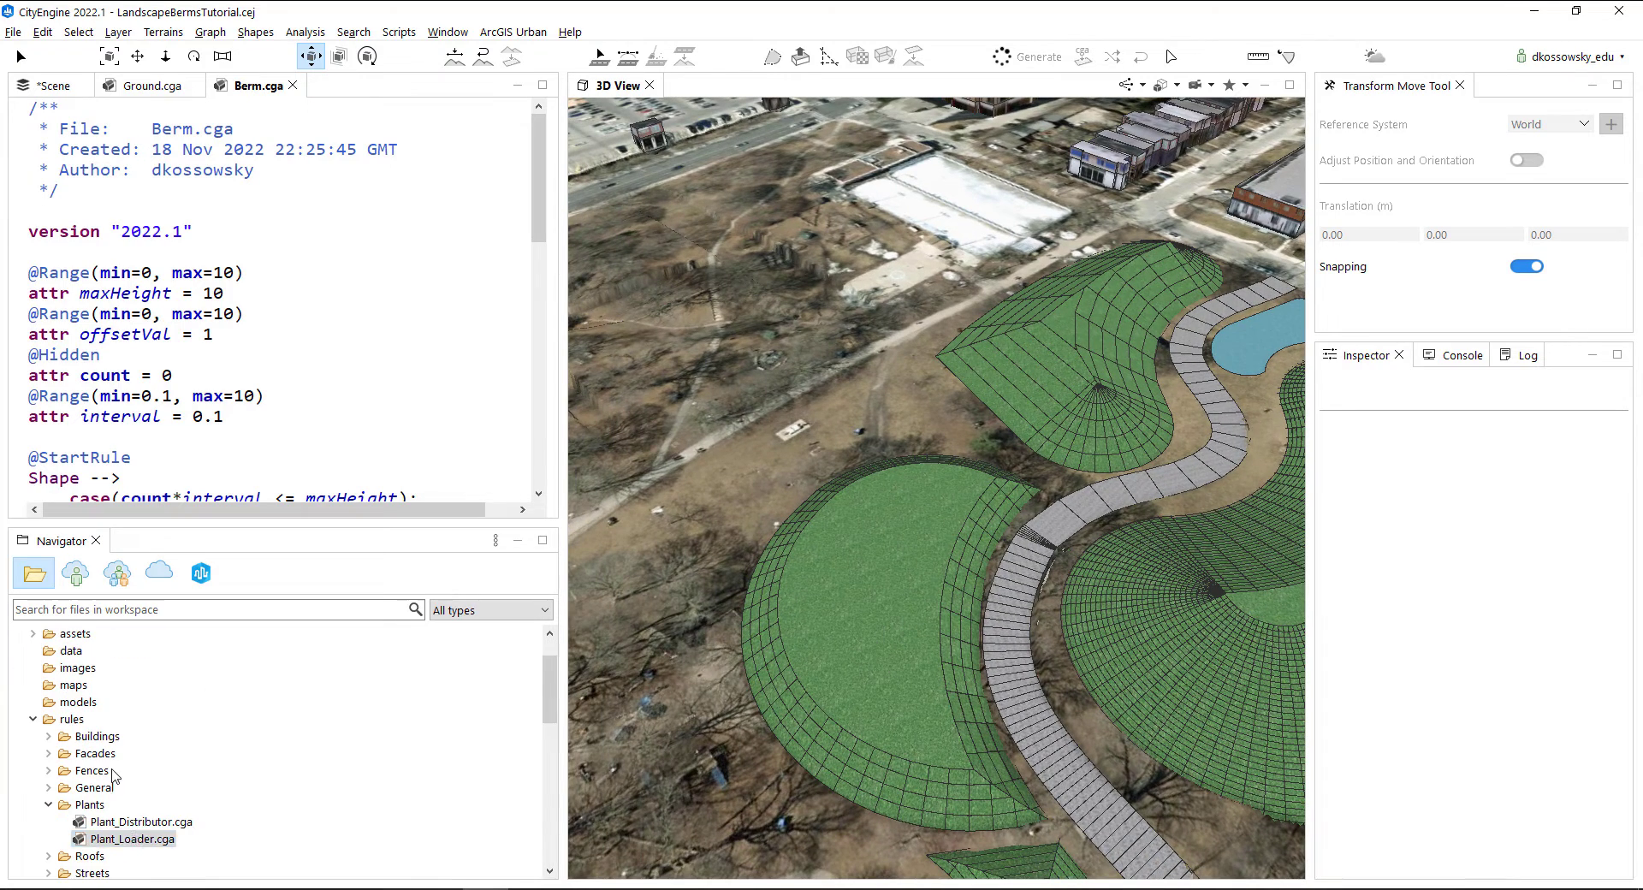
click(131, 823)
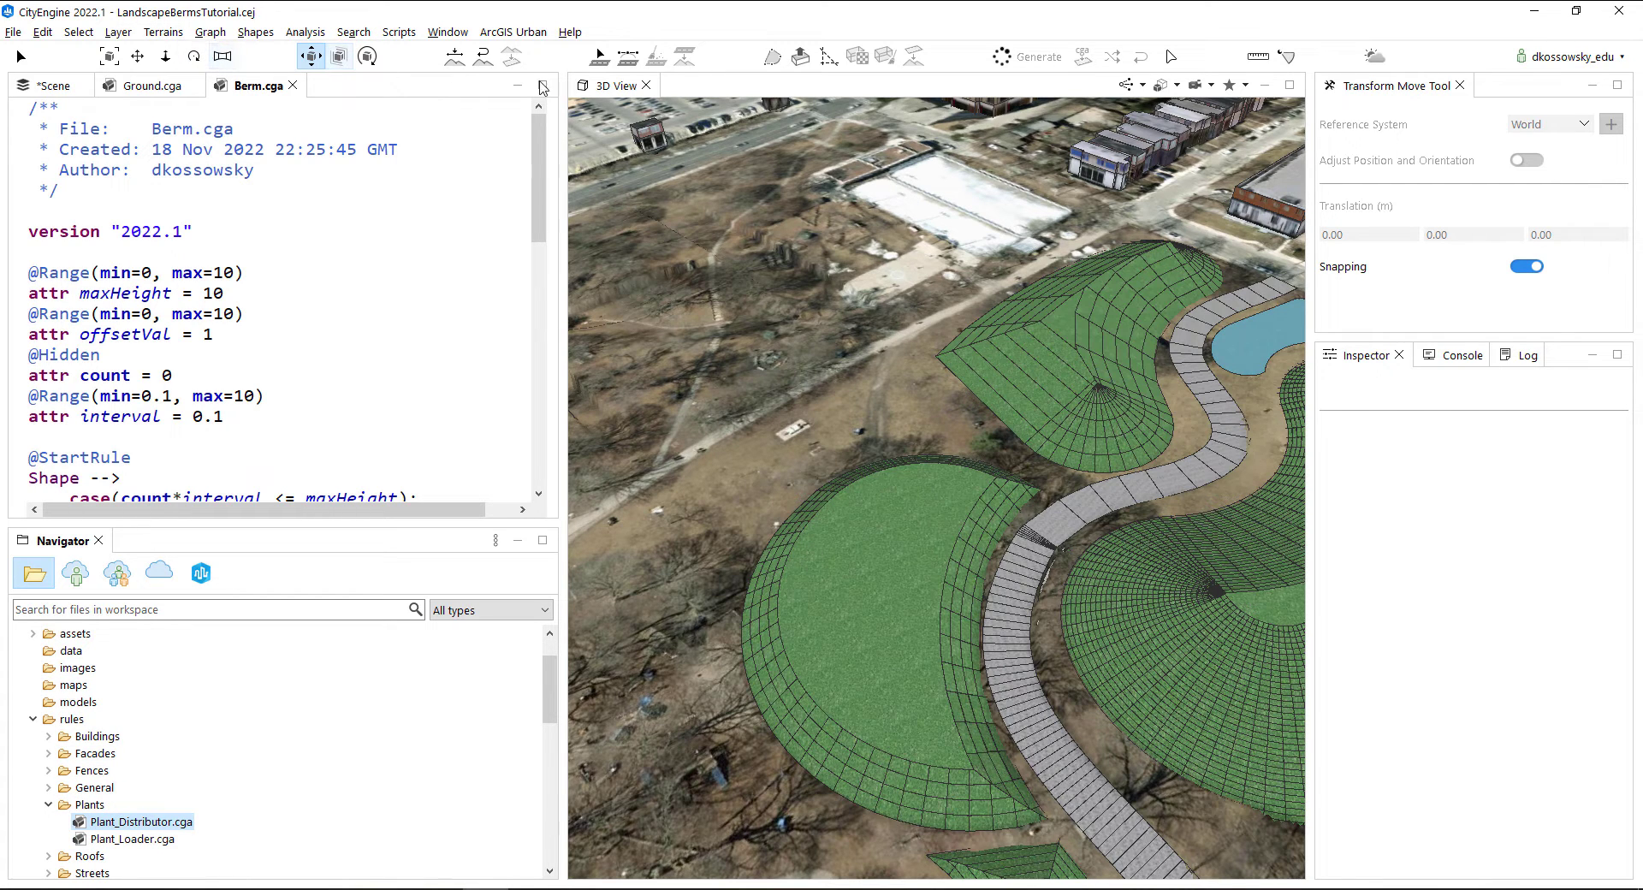
Draw a closed four-sided polygonal shape on the open ground beside the berms
click(772, 56)
mouse_move(822, 454)
alt+mouse_down()
mouse_move(938, 487)
mouse_move(888, 599)
alt+mouse_up()
click(778, 482)
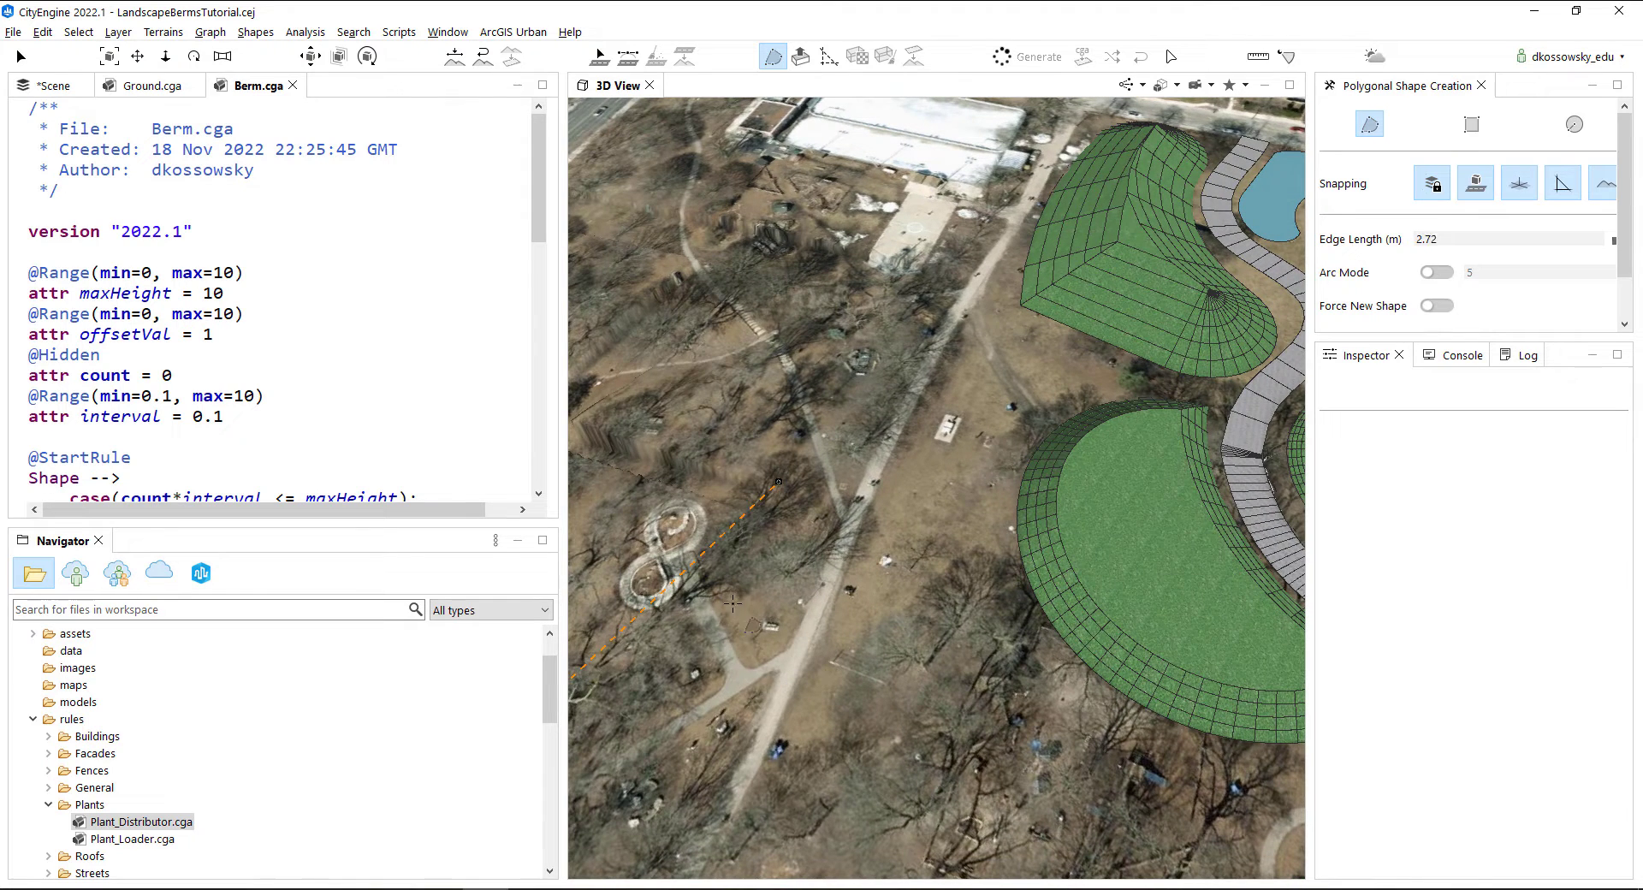
click(704, 704)
click(936, 754)
click(963, 485)
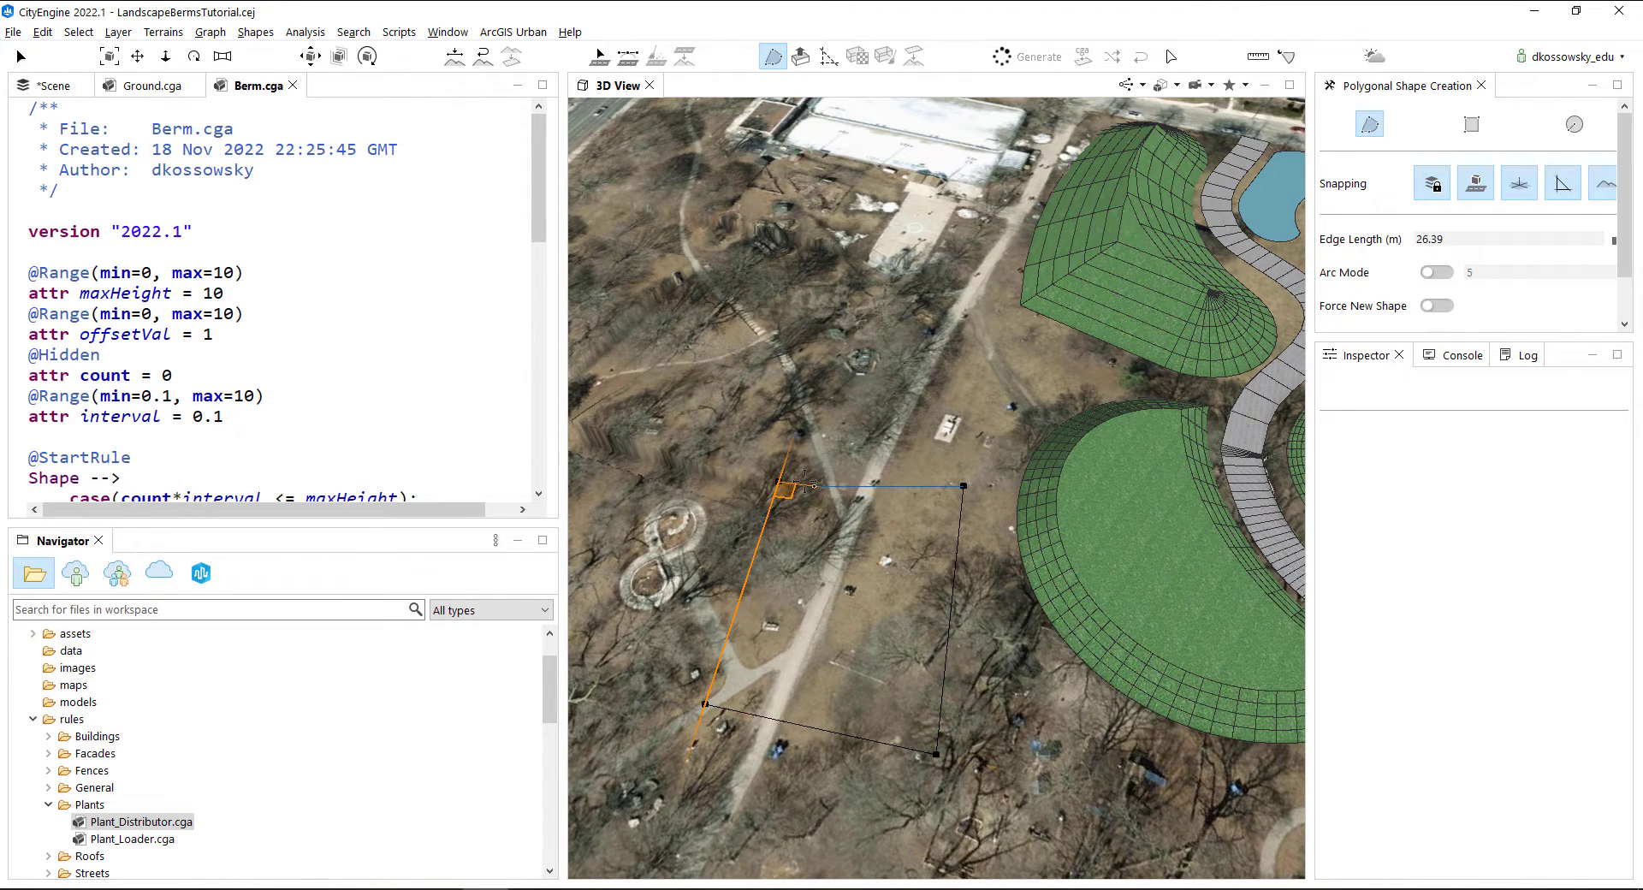
click(778, 482)
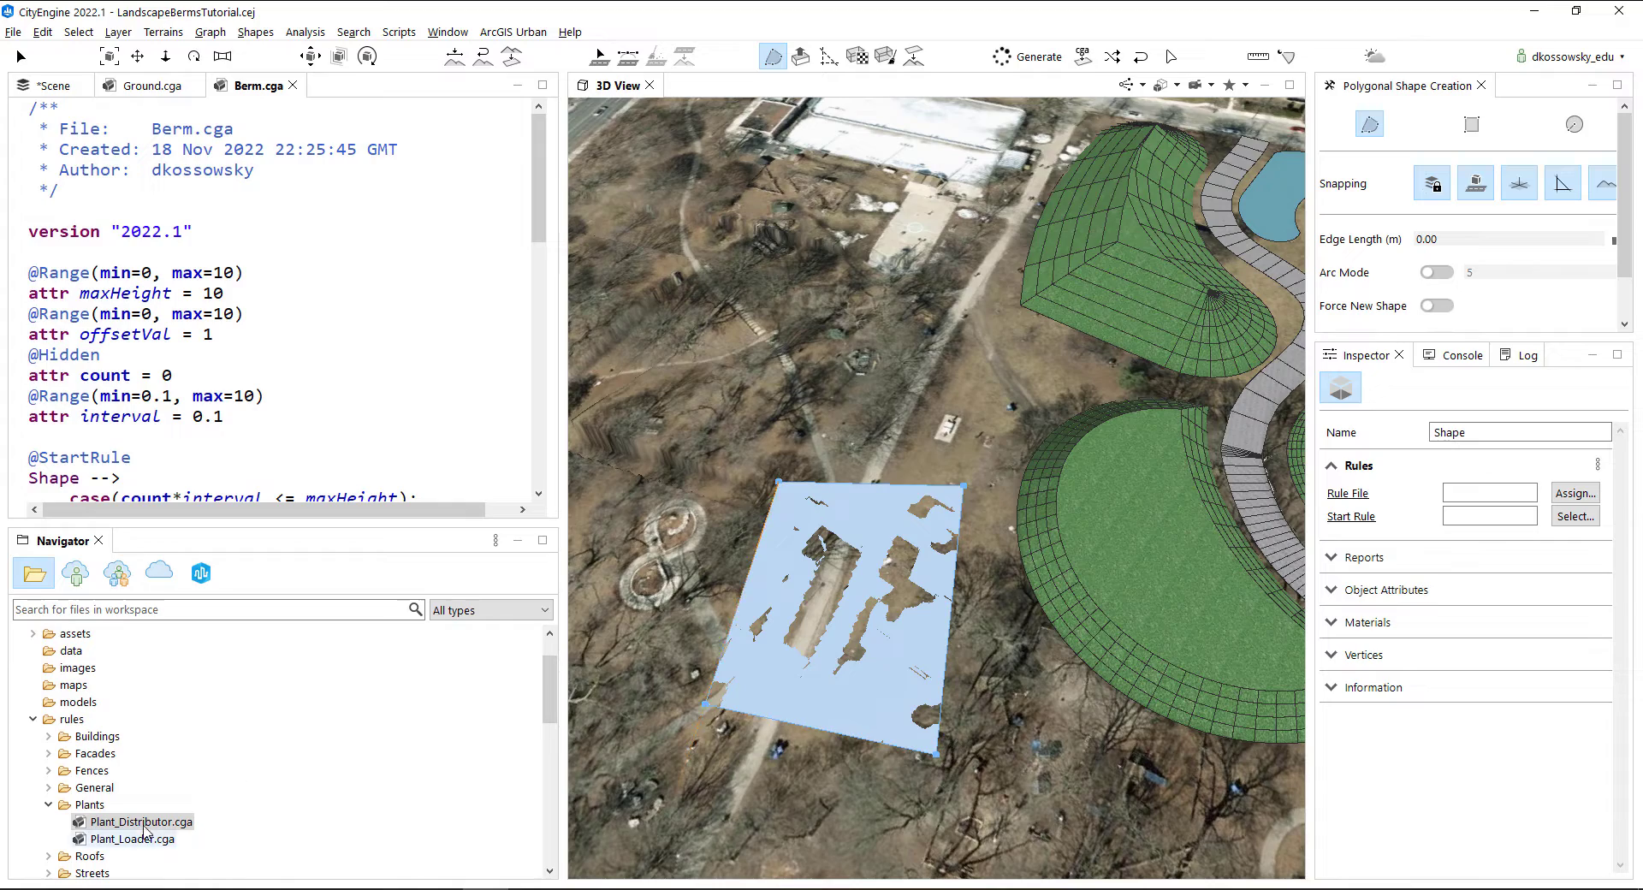
Assign the Plant_Distributor.cga rule to the new four-sided shape and set its plant mix to Zone 7 Trees
drag(141, 822, 859, 676)
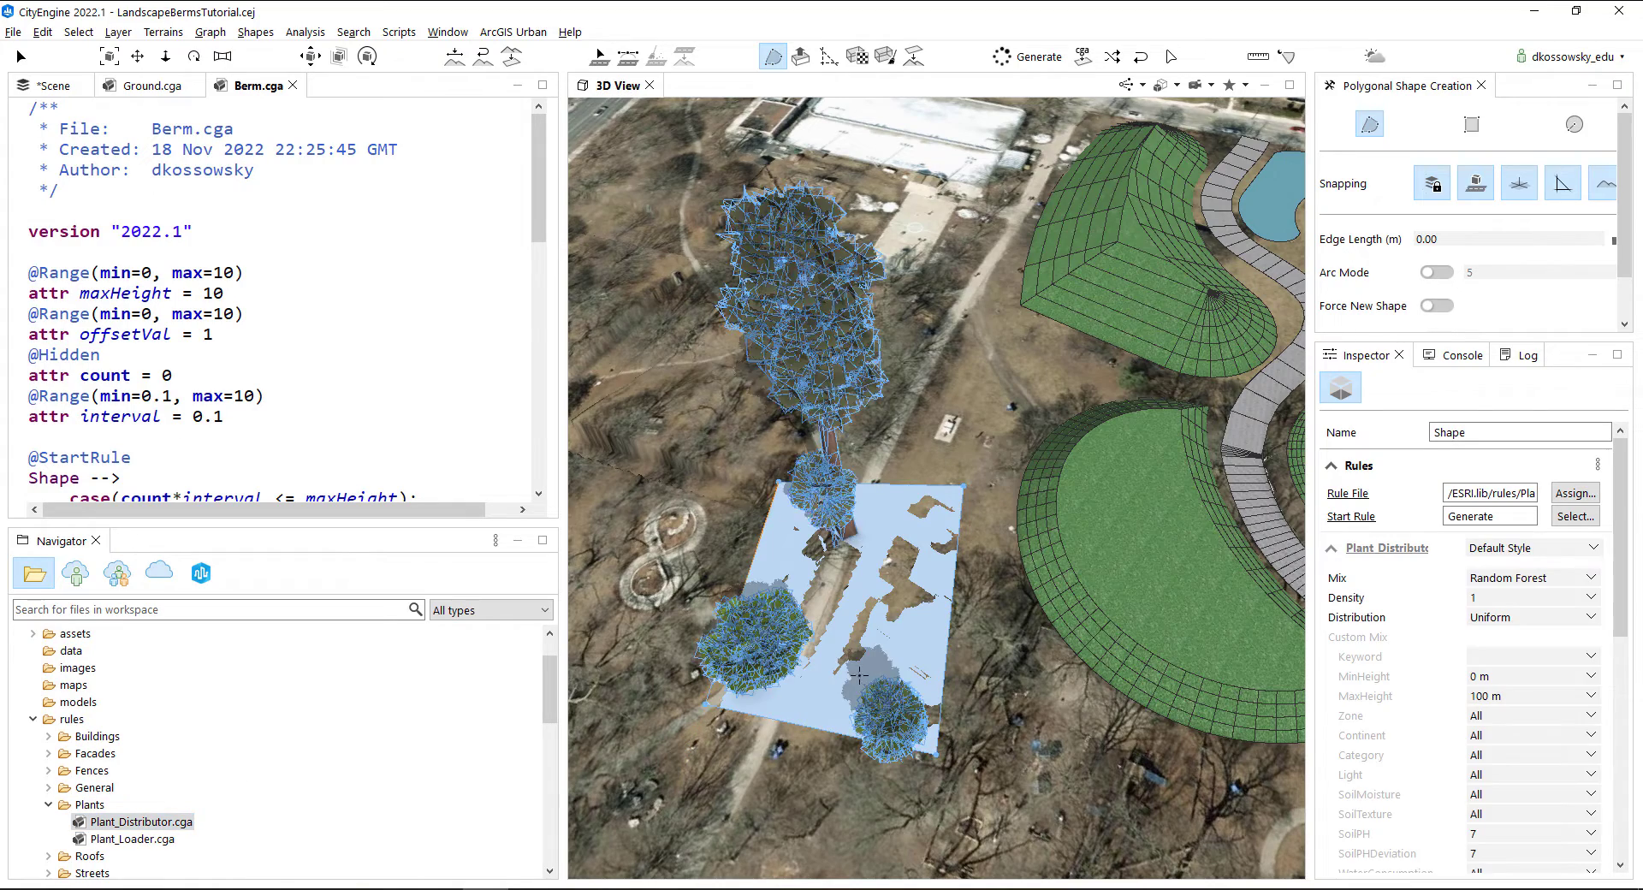
middle_drag(904, 678, 878, 647)
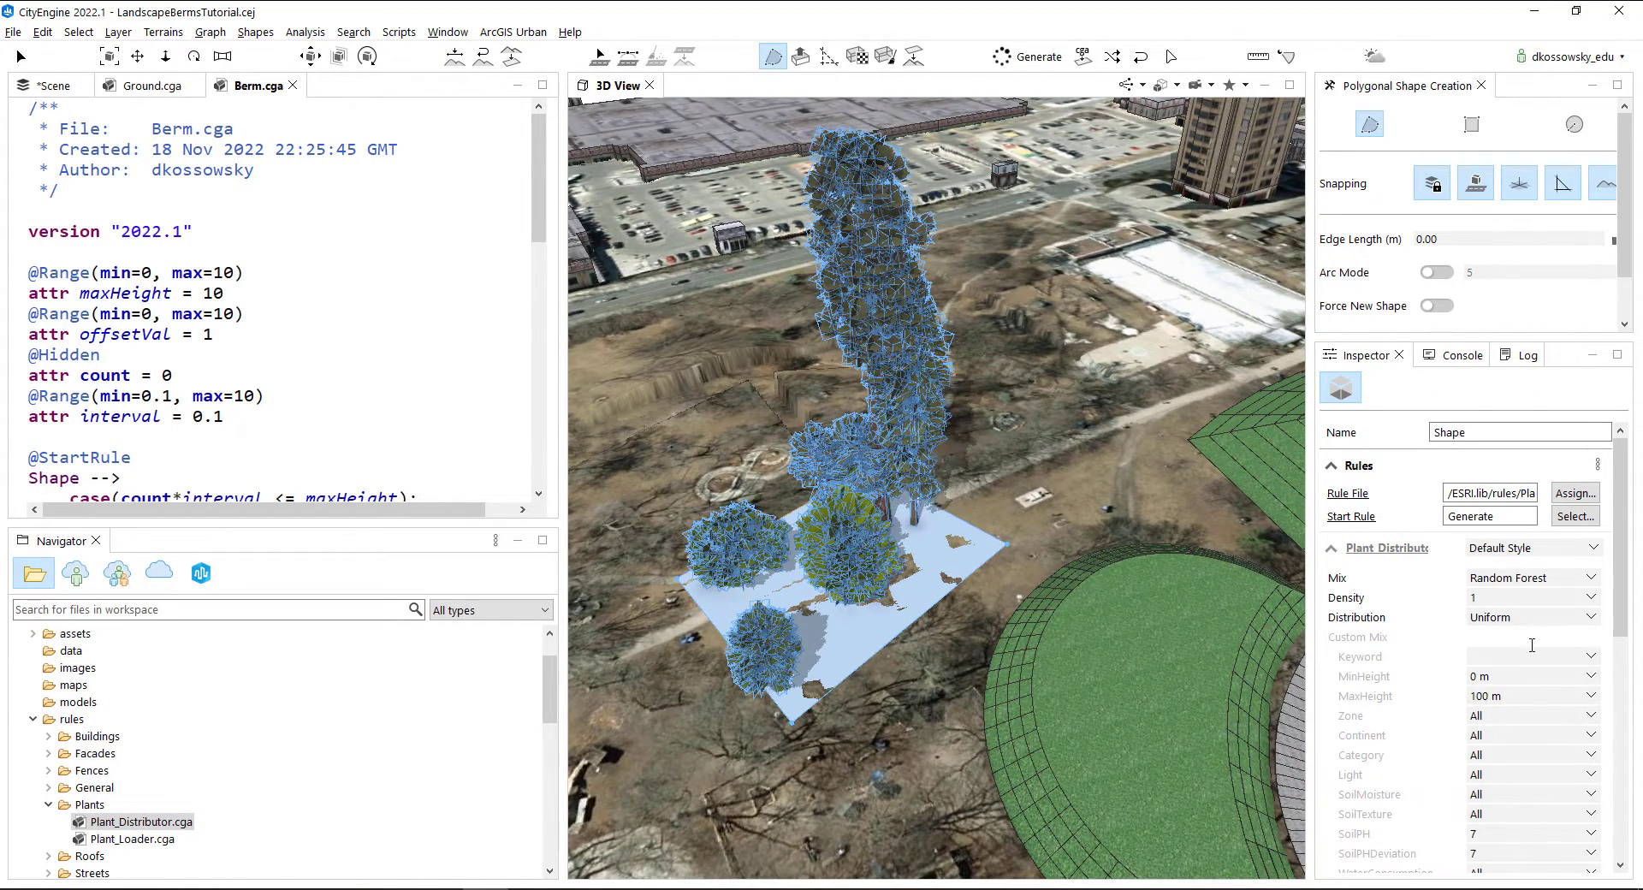
scroll(1532, 582, down, 3)
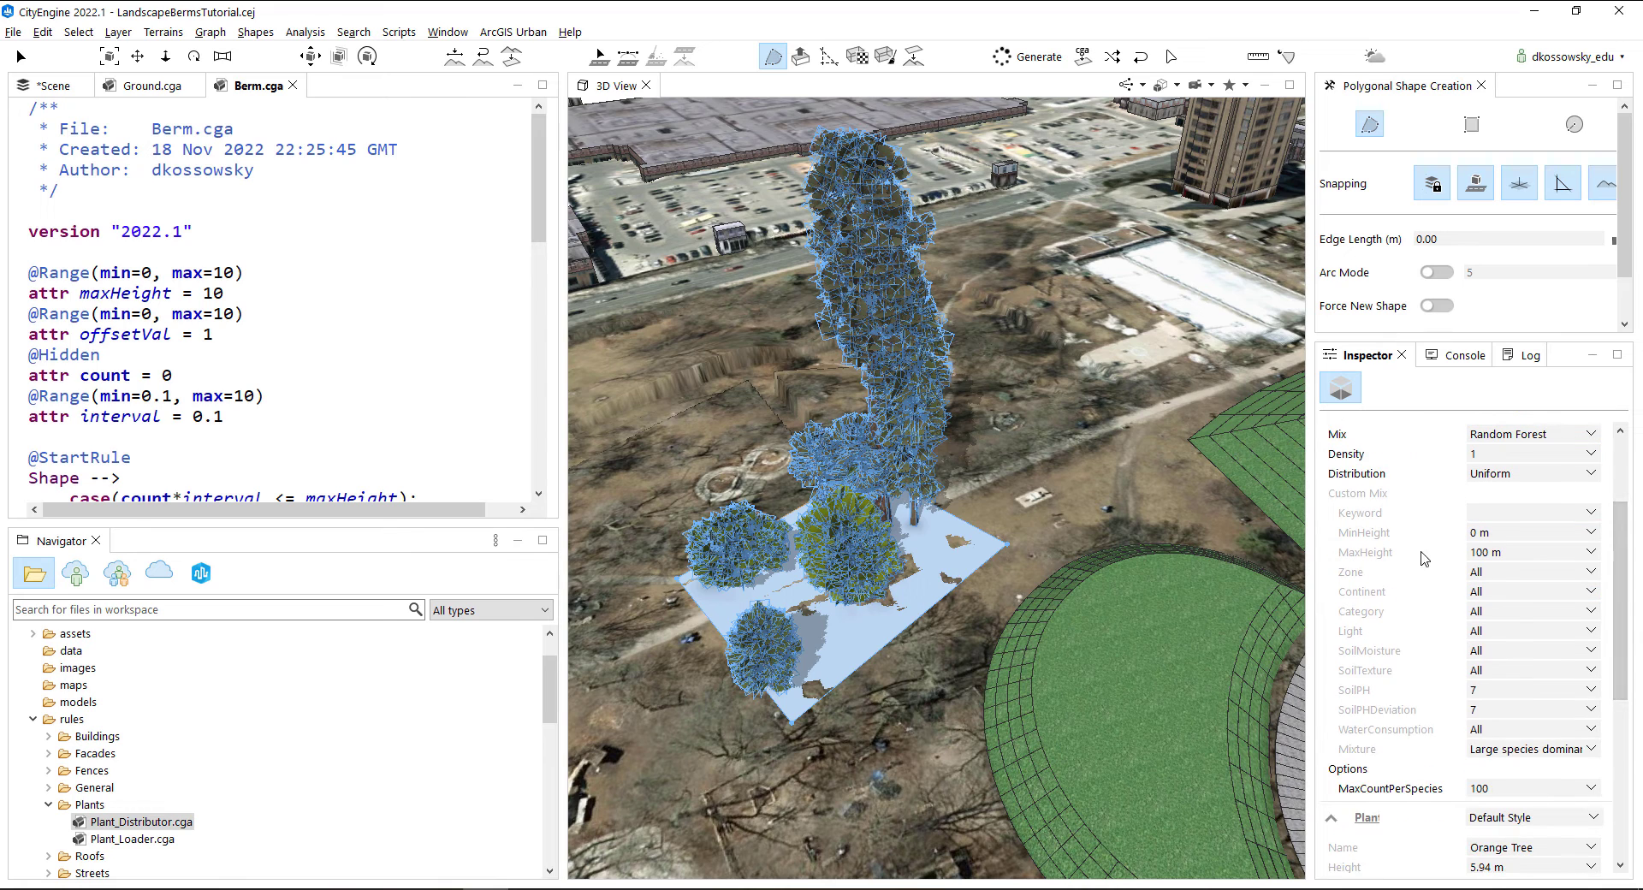
scroll(1620, 655, up, 2)
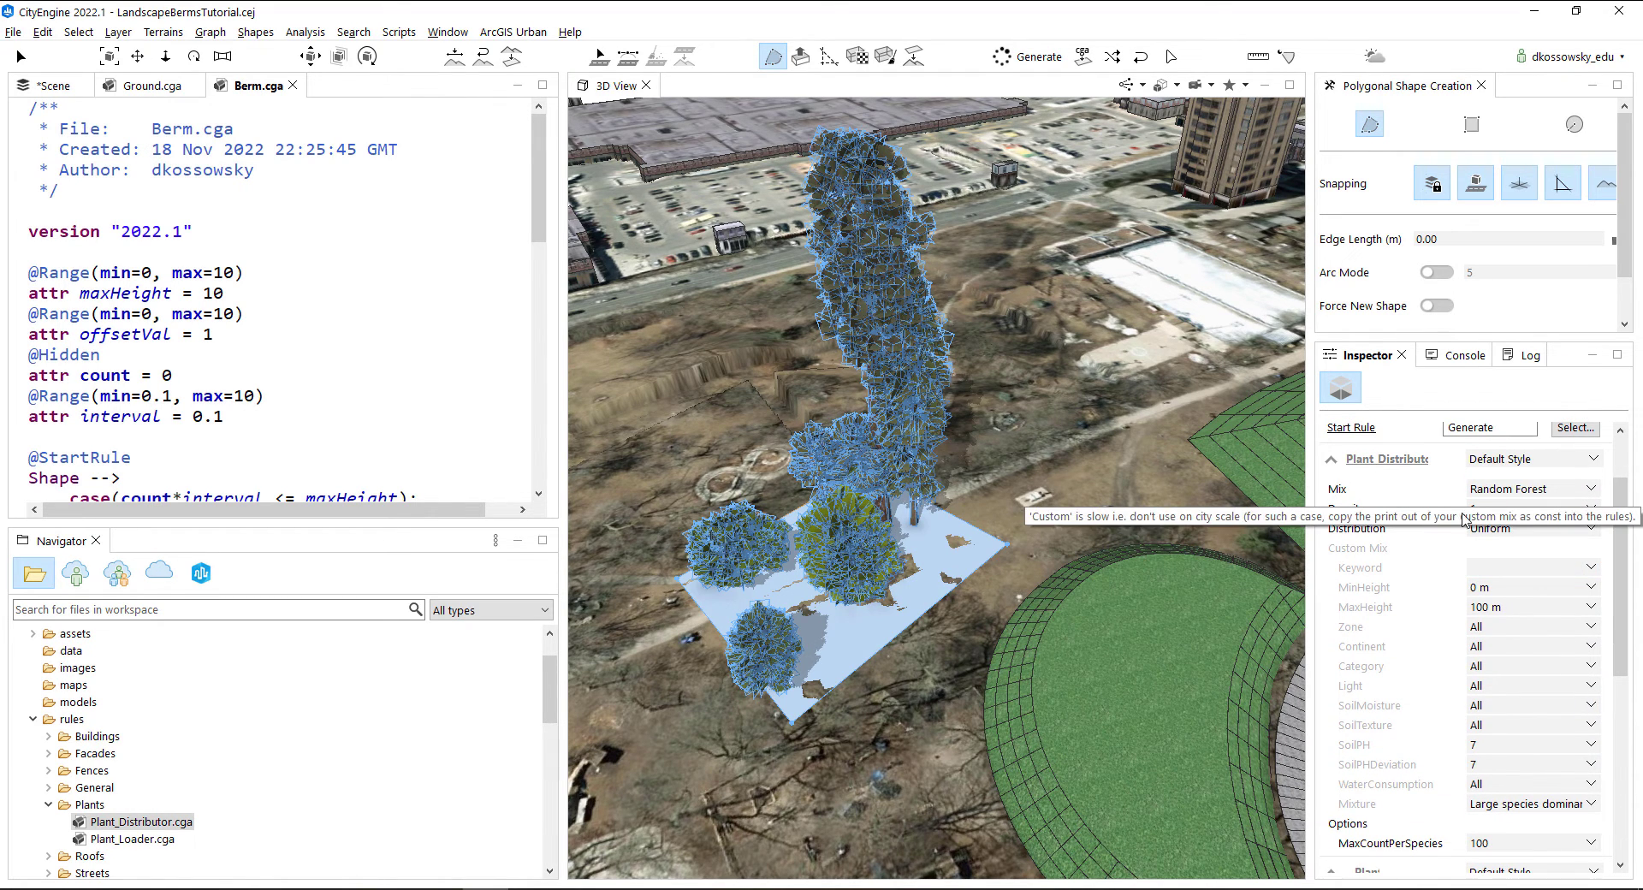
click(1562, 489)
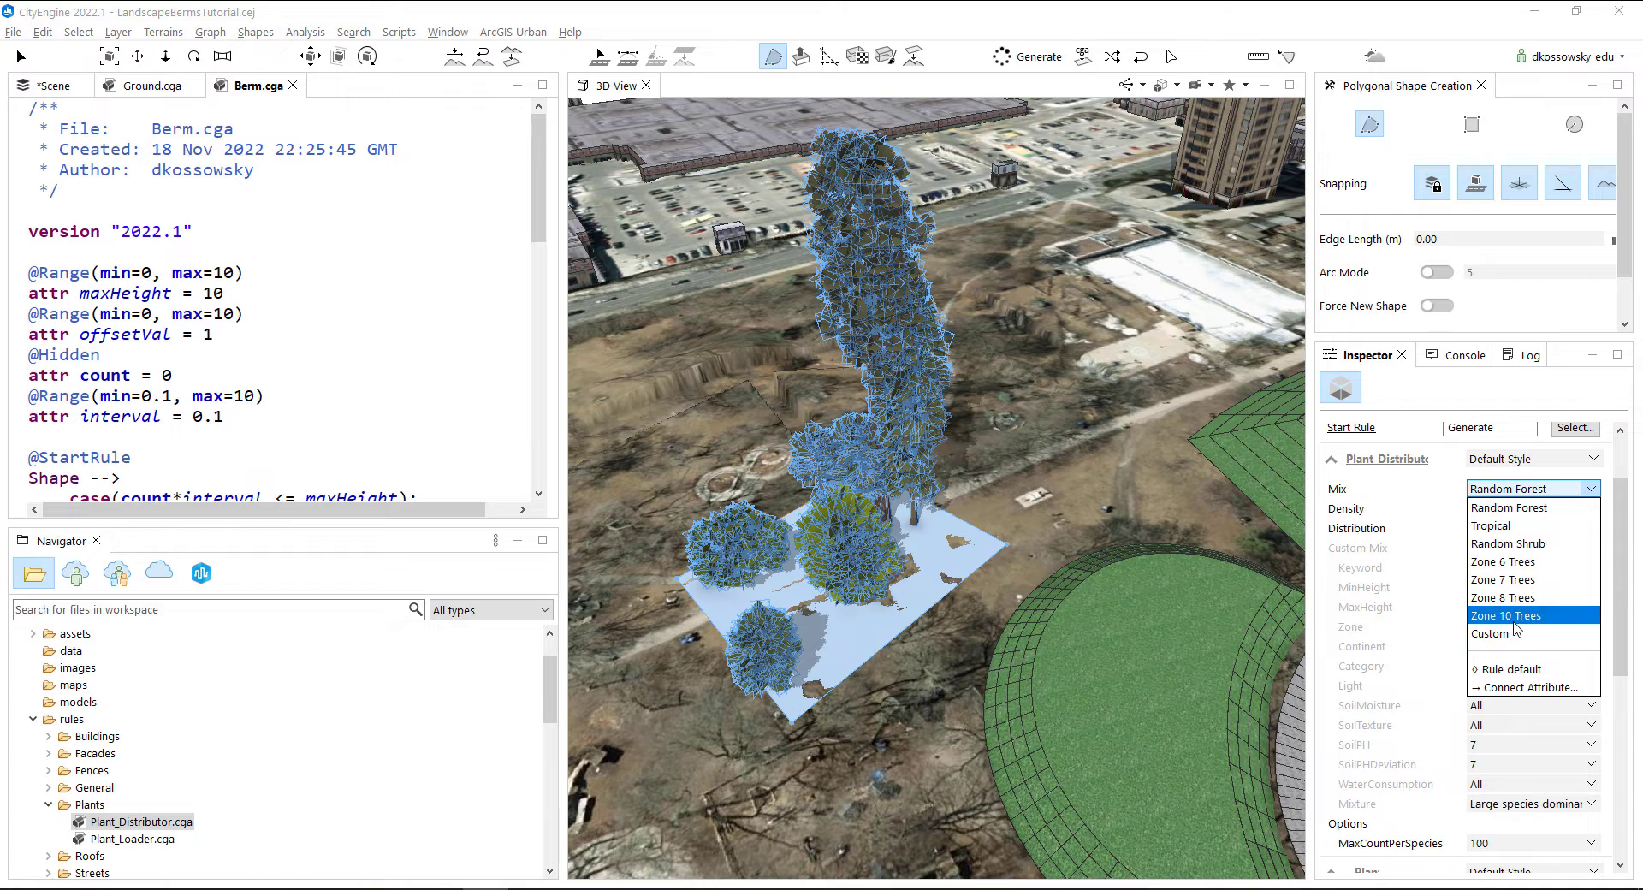
click(1508, 580)
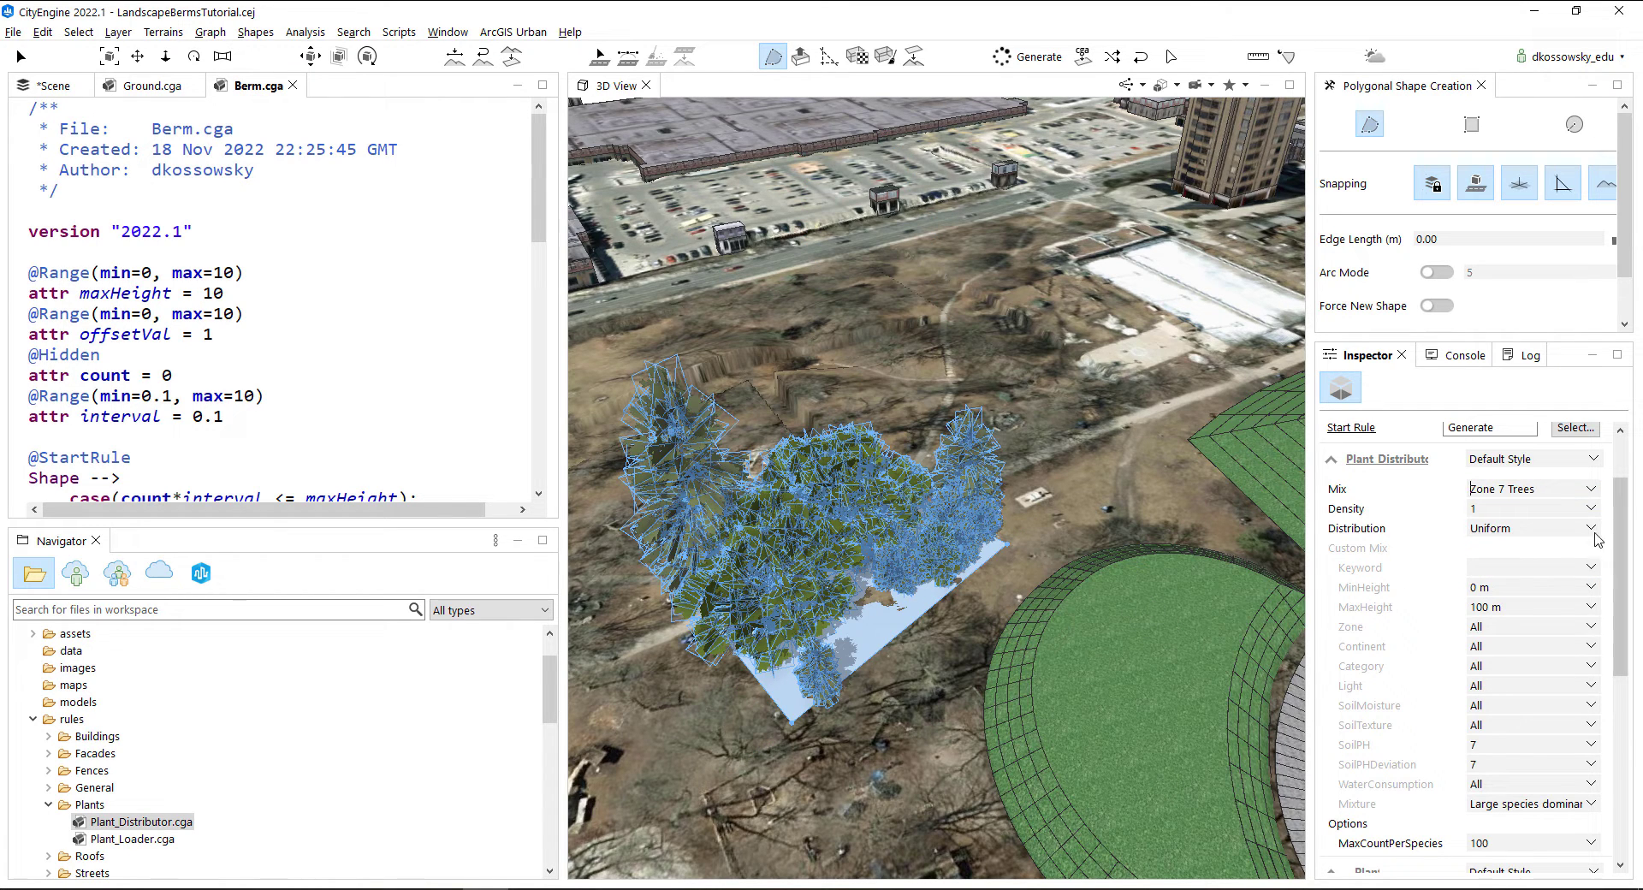
Set the planted shape's density to 0.5 and deselect the shape
click(1575, 507)
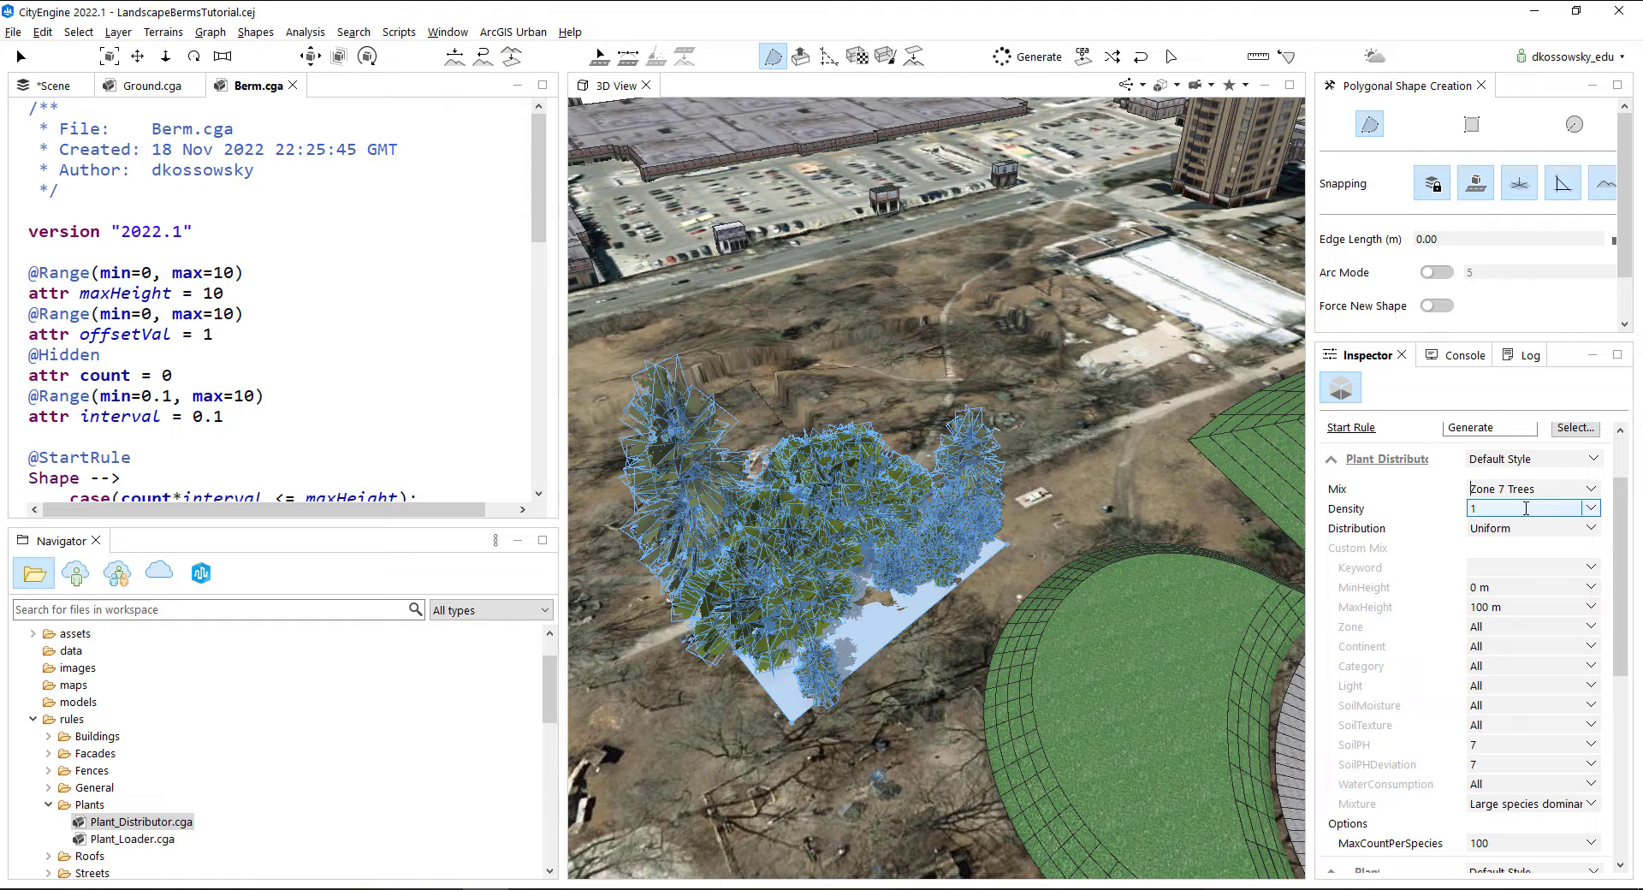
click(1593, 510)
drag(1534, 508, 1413, 509)
text(0)
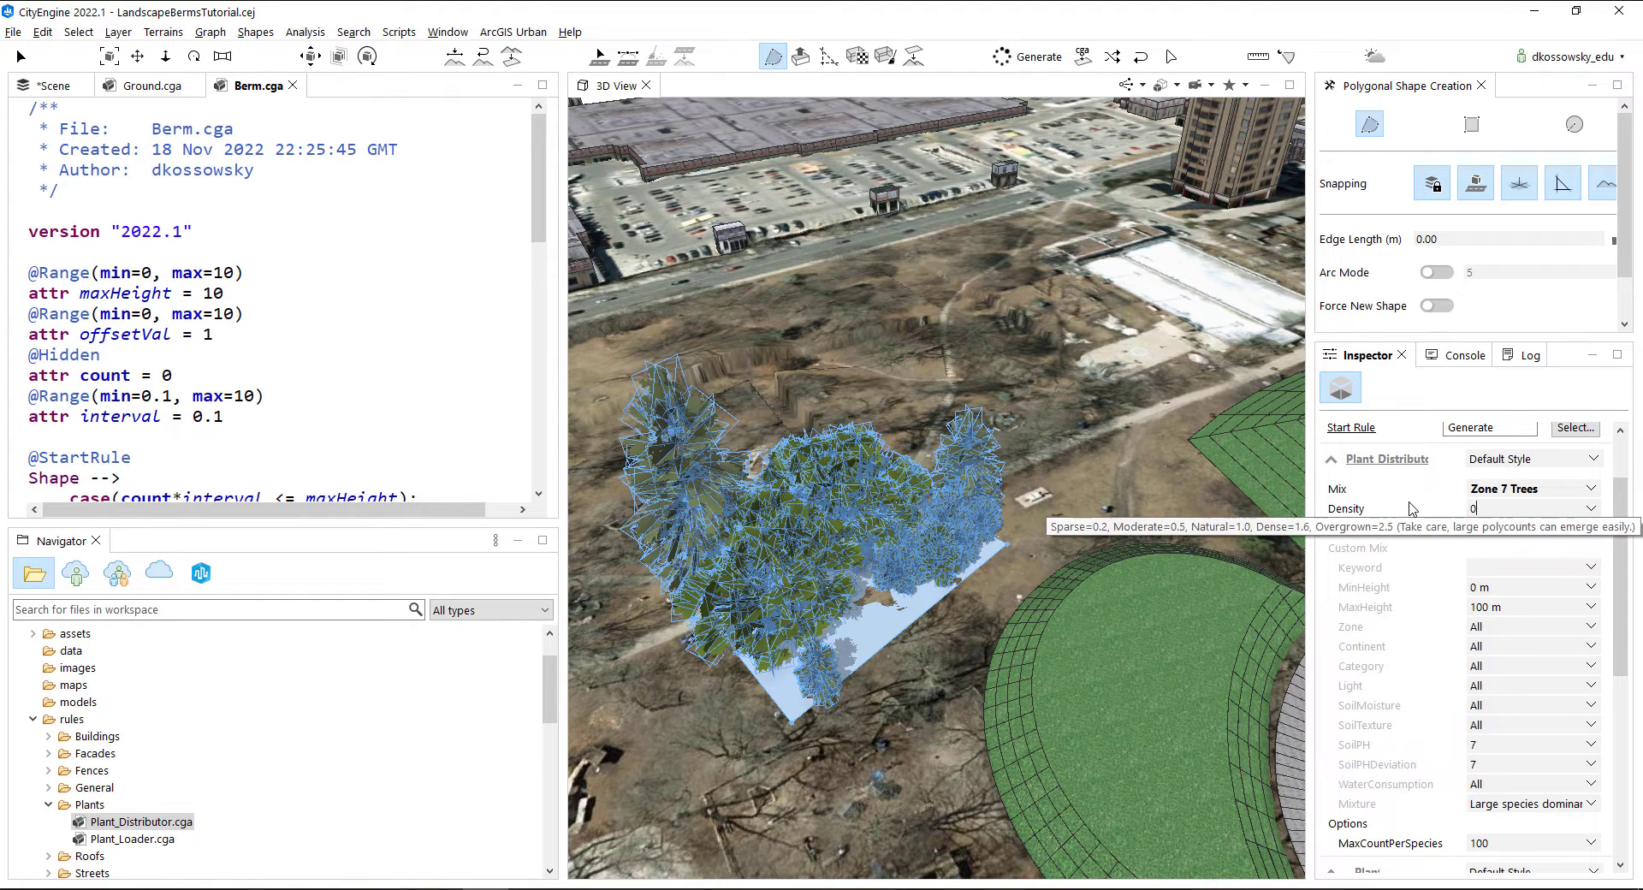
text(.5)
key(Return)
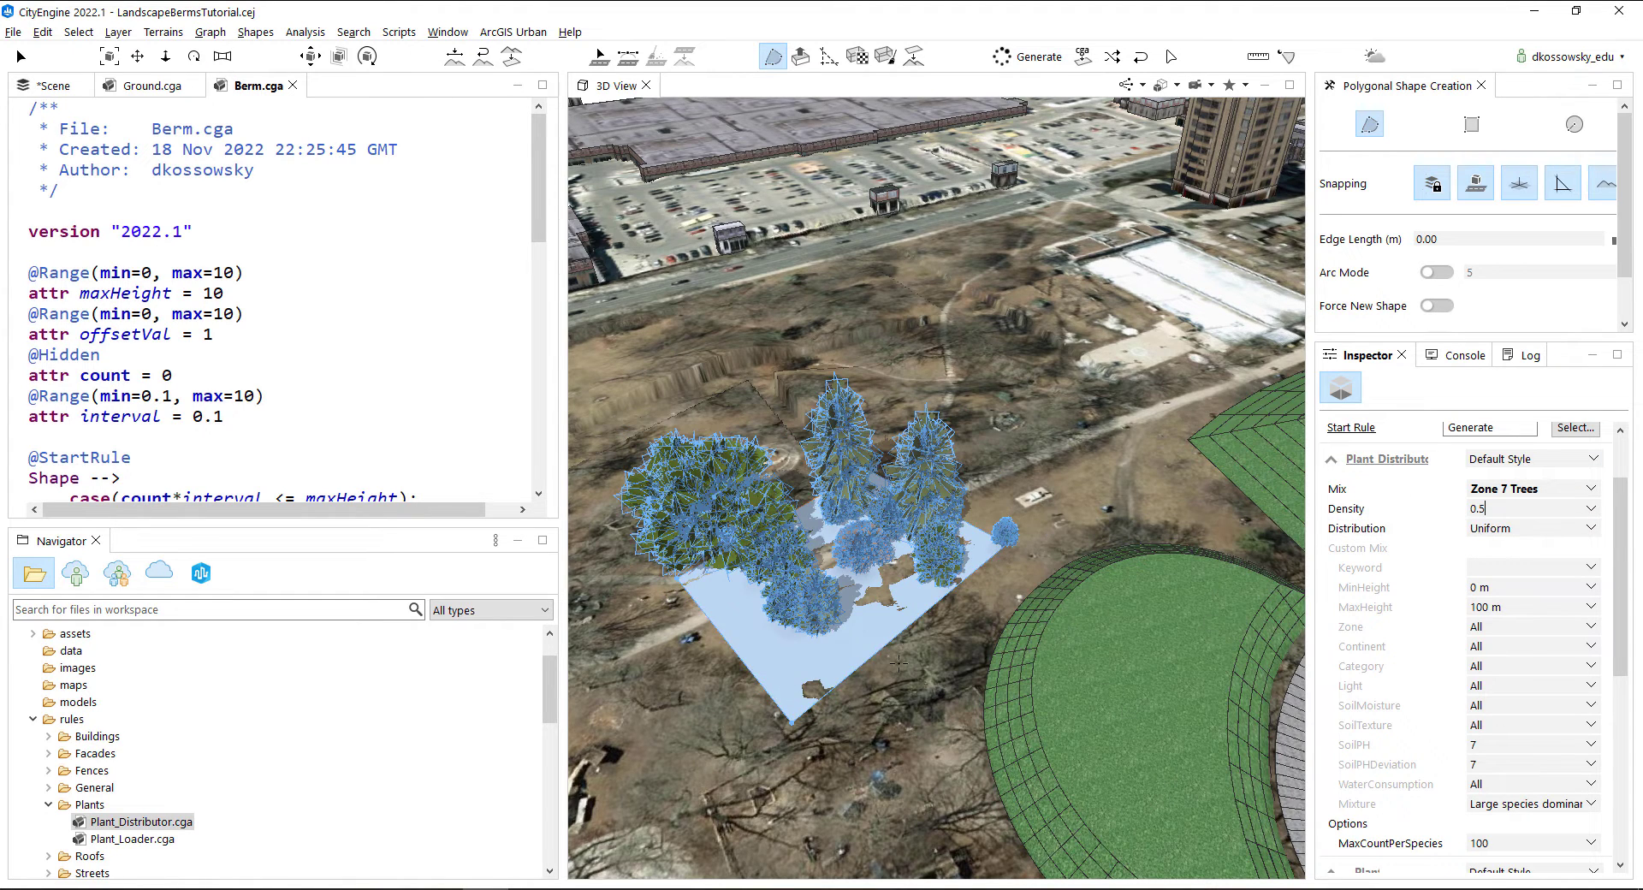
click(22, 56)
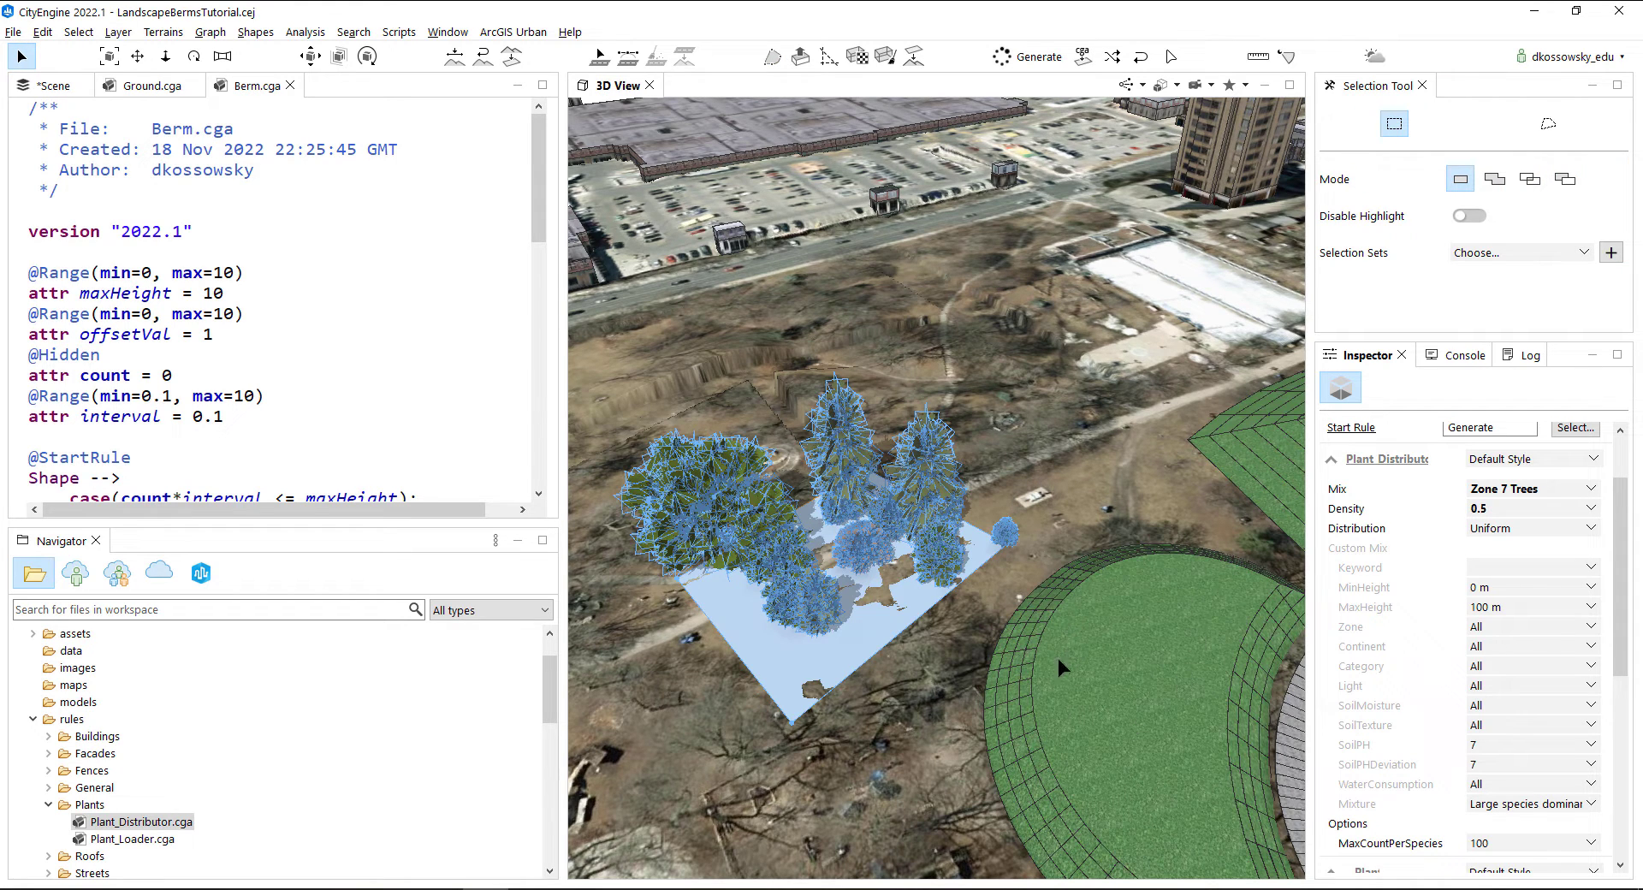
click(914, 710)
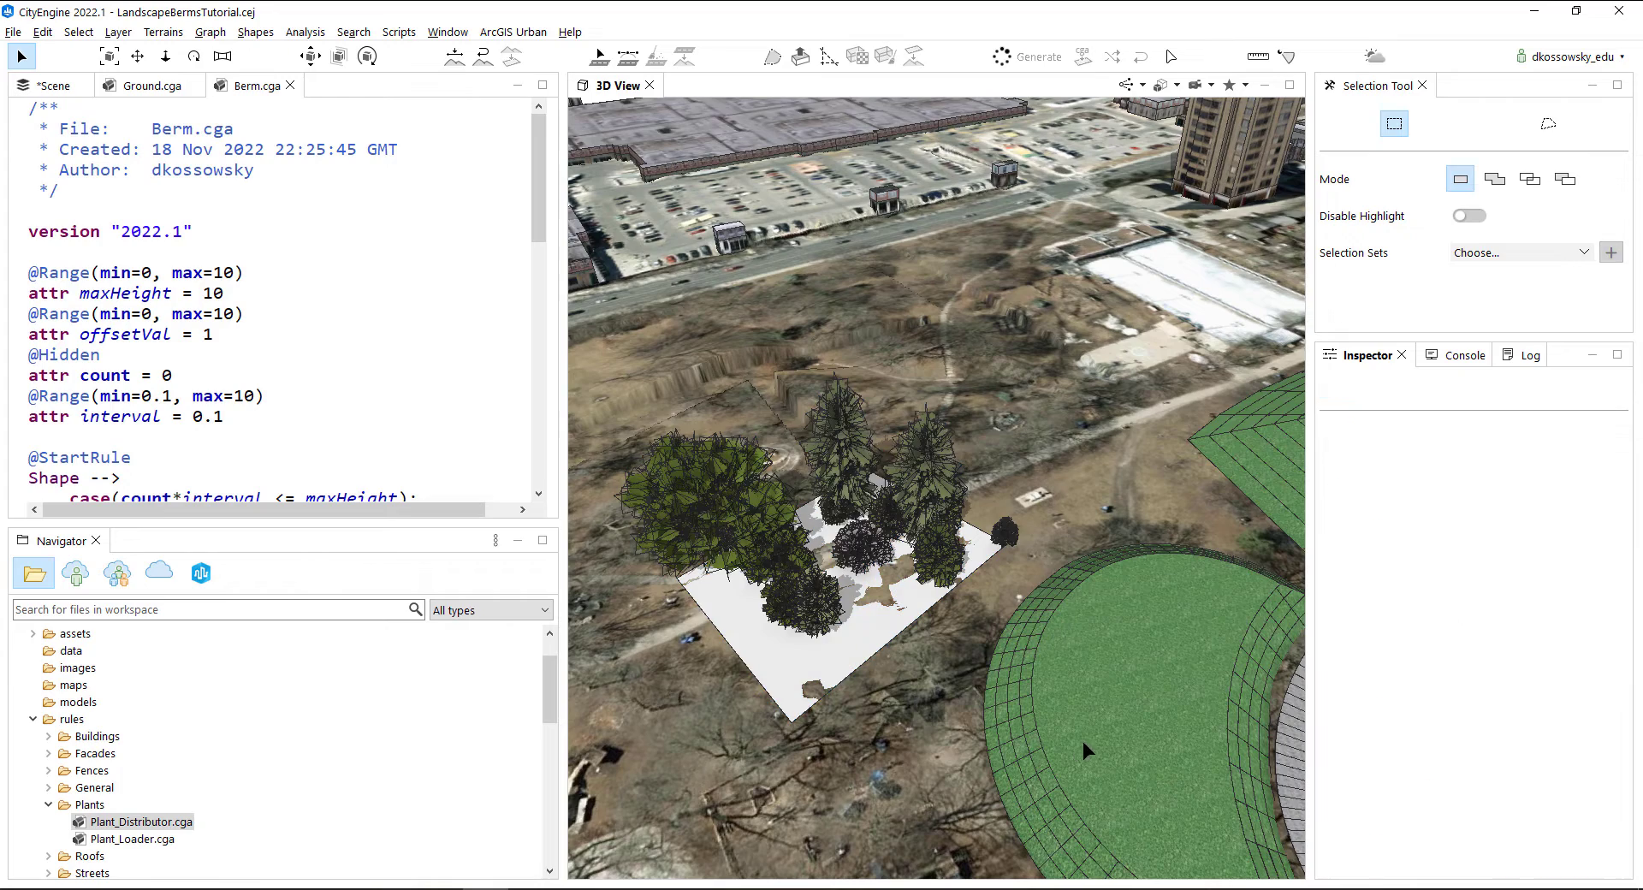
Import Plant_Distributor.cga into Berm.cga below the version line, with a blank line above and below the import statement
scroll(1142, 709, up, 5)
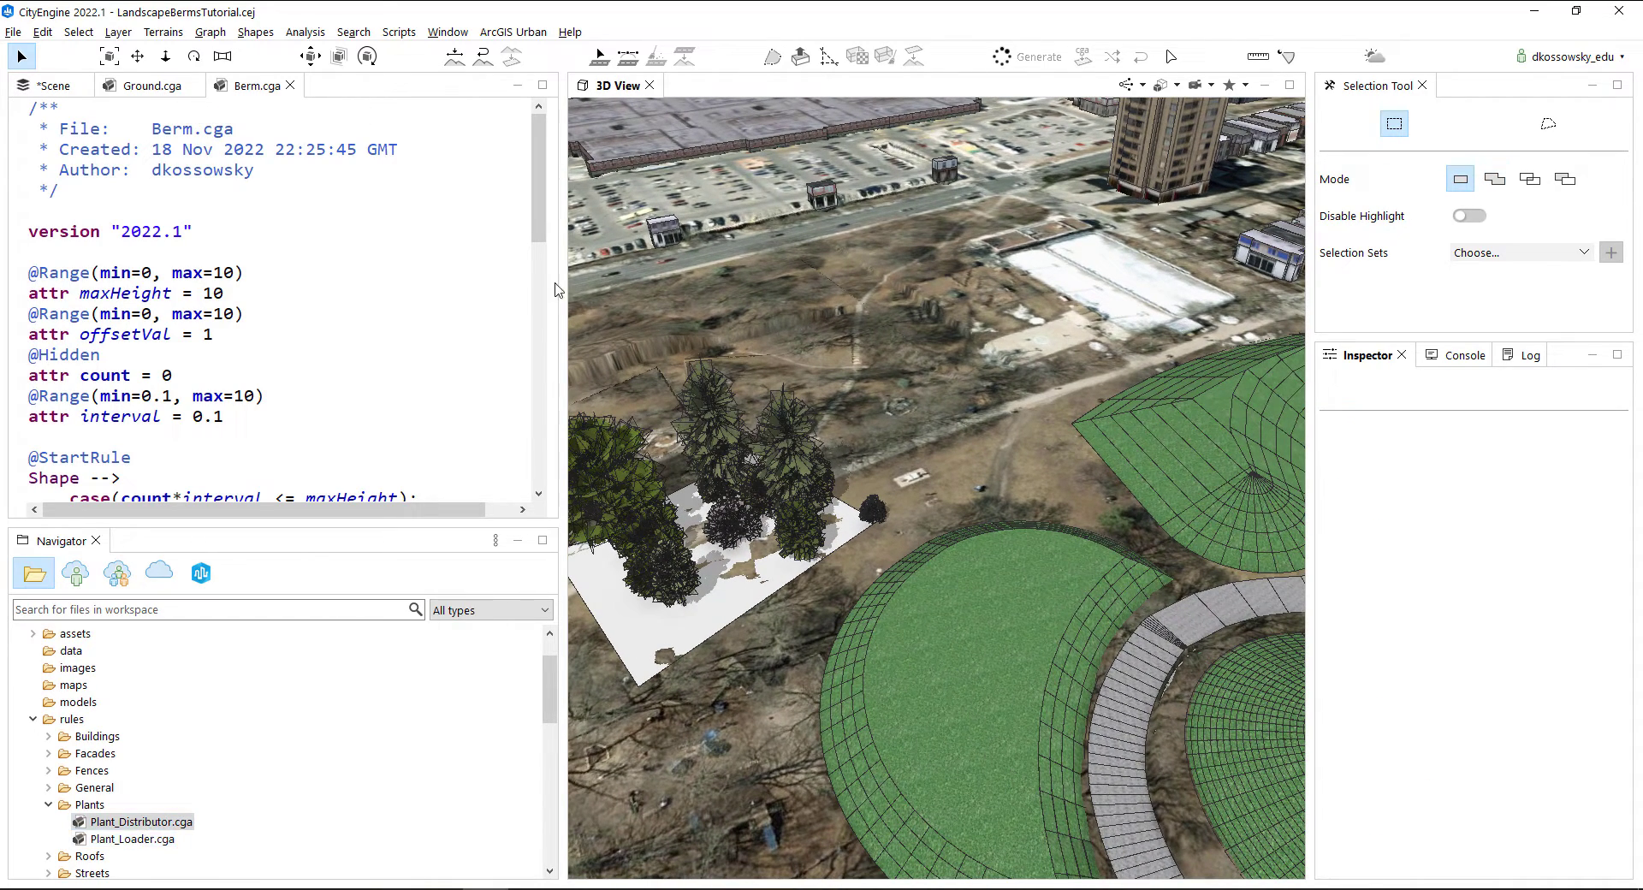
mouse_move(534, 235)
mouse_down()
mouse_move(534, 276)
mouse_move(531, 230)
mouse_move(530, 262)
mouse_move(528, 248)
mouse_up()
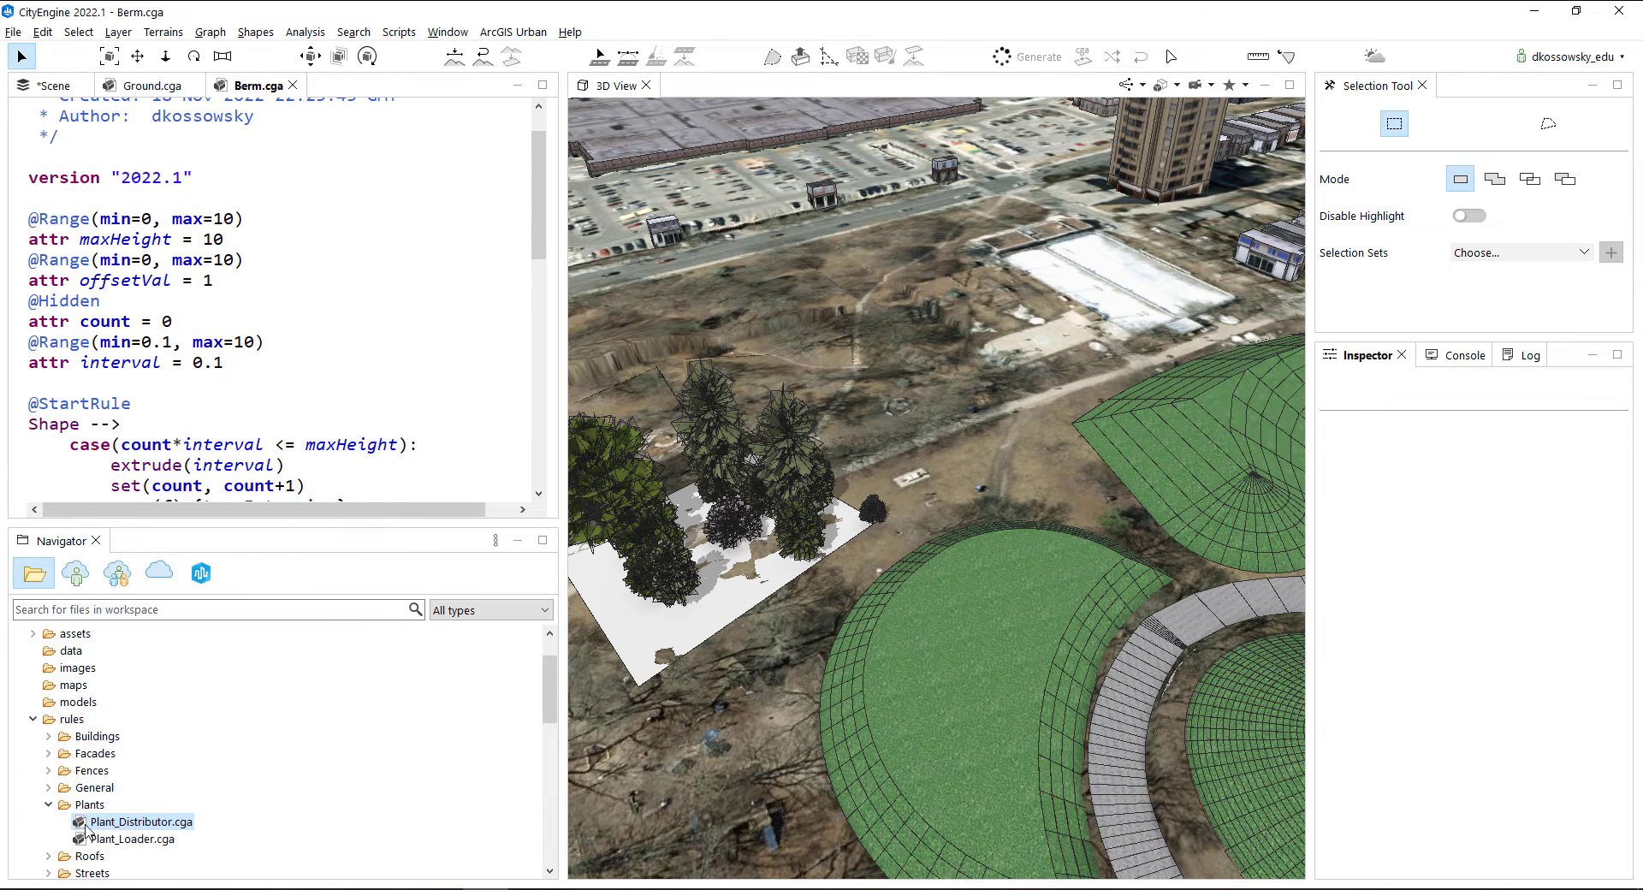
drag(84, 826, 37, 208)
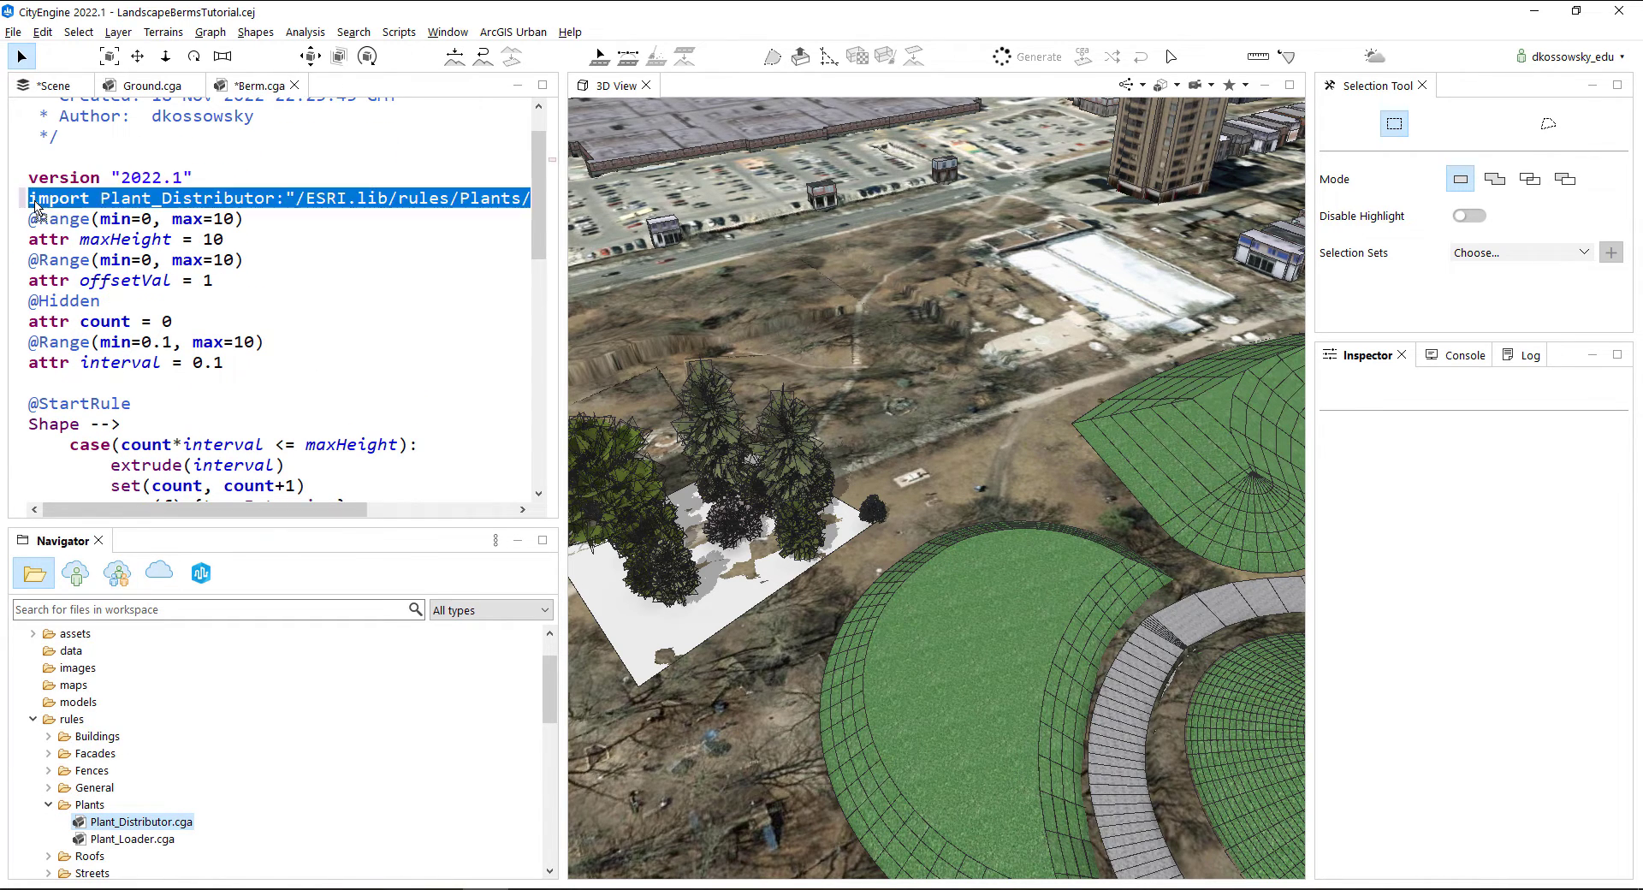
click(245, 165)
click(243, 175)
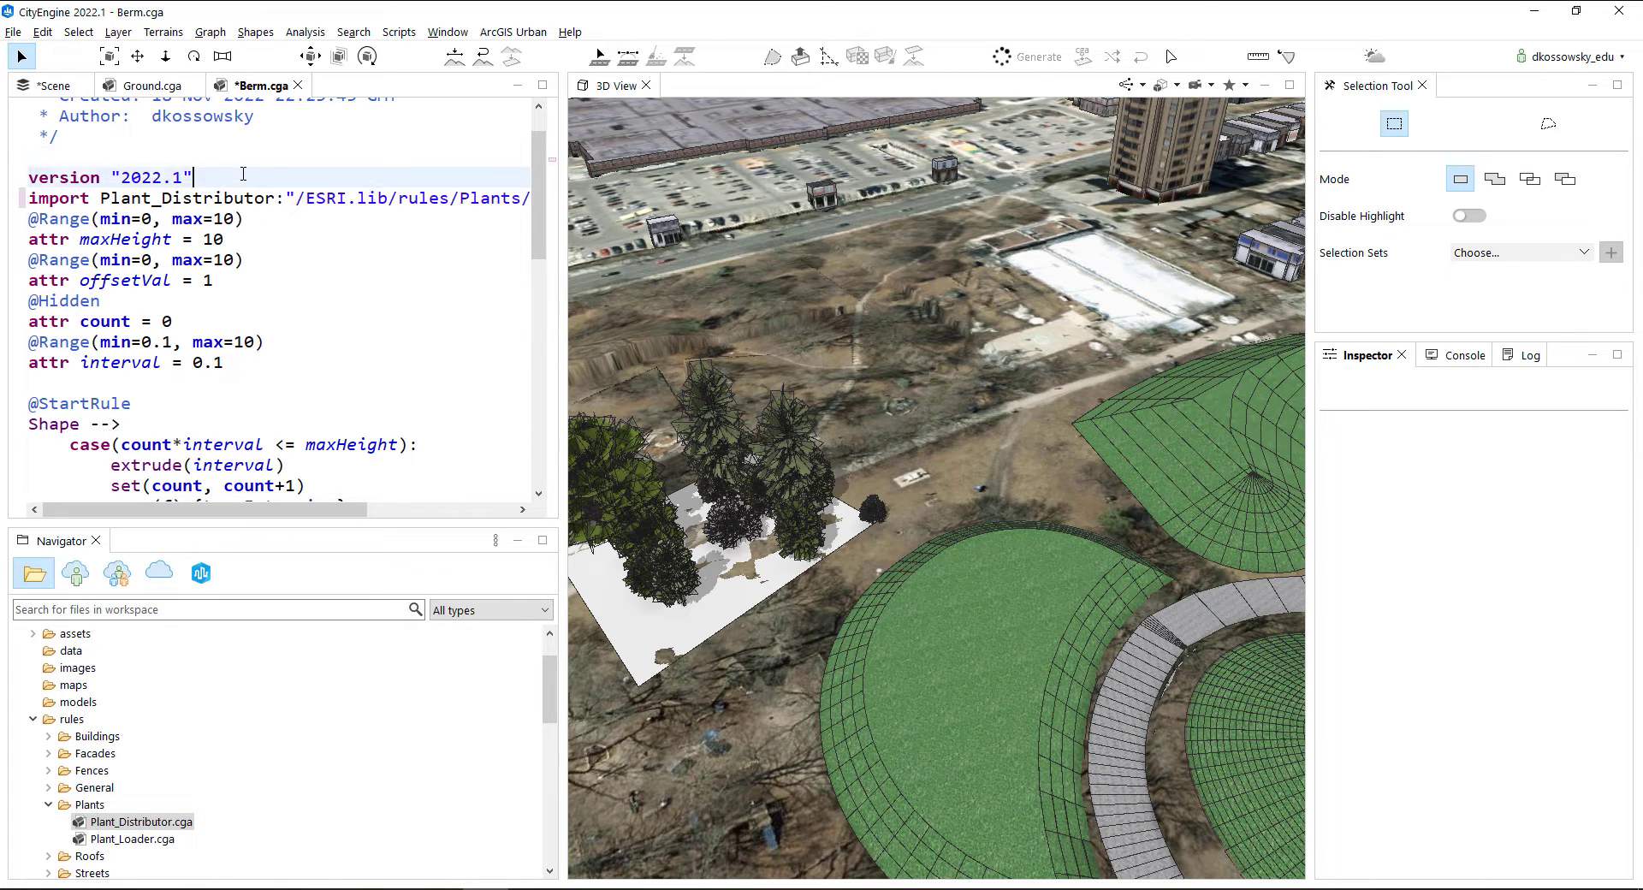
key(Return)
click(33, 239)
key(Return)
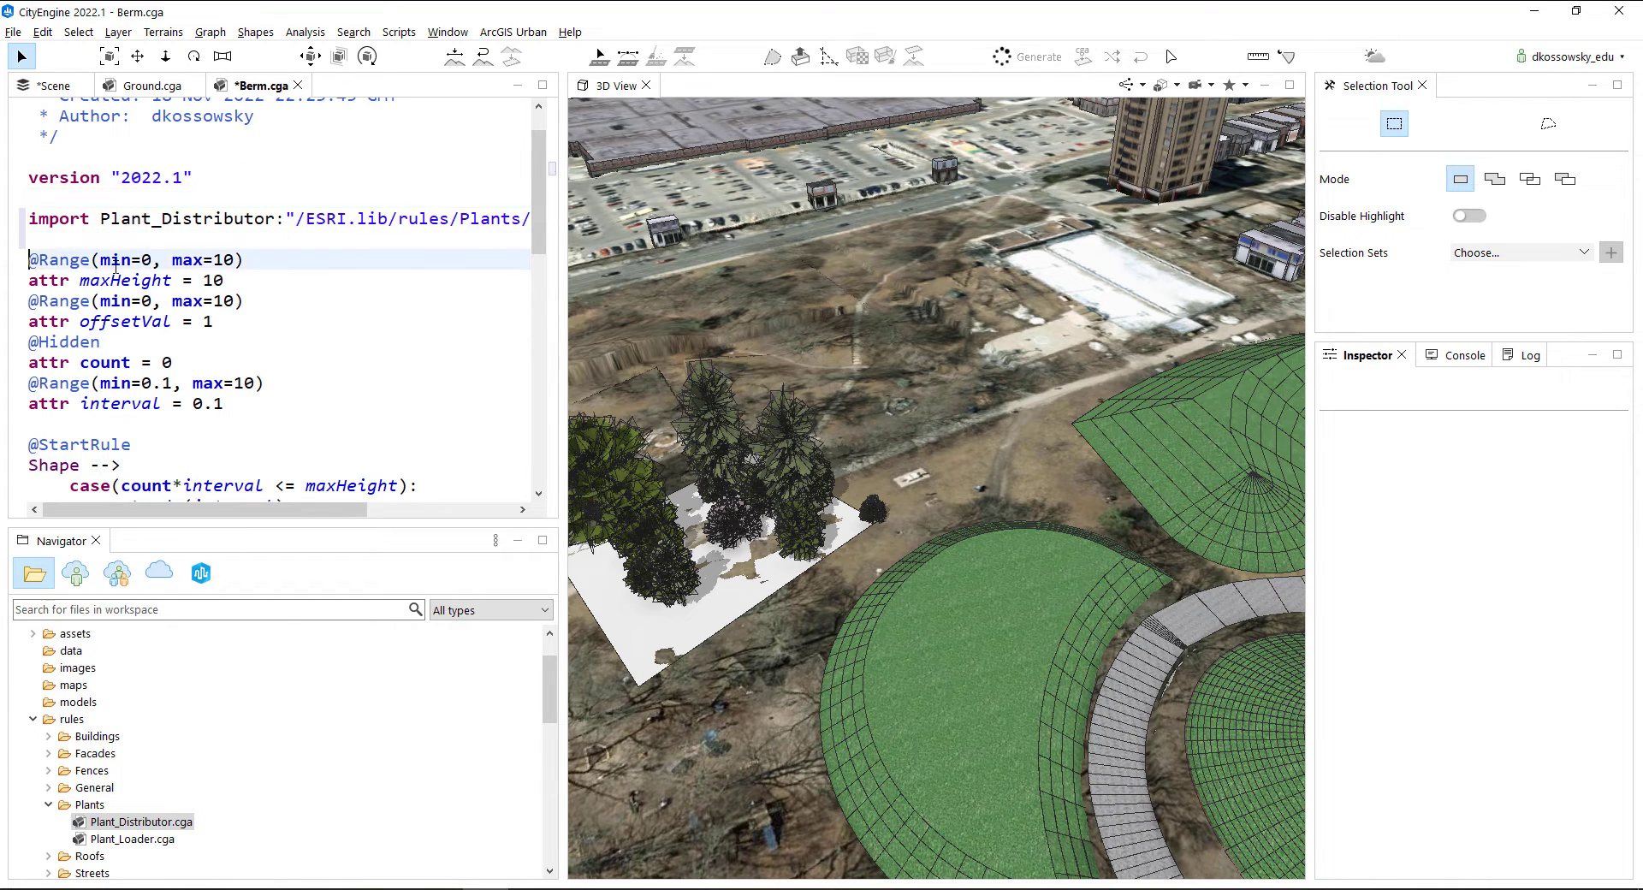
Widen the code editor to fit the full import statement and highlight the Plant_Distributor import name
drag(564, 338, 777, 340)
drag(453, 507, 385, 492)
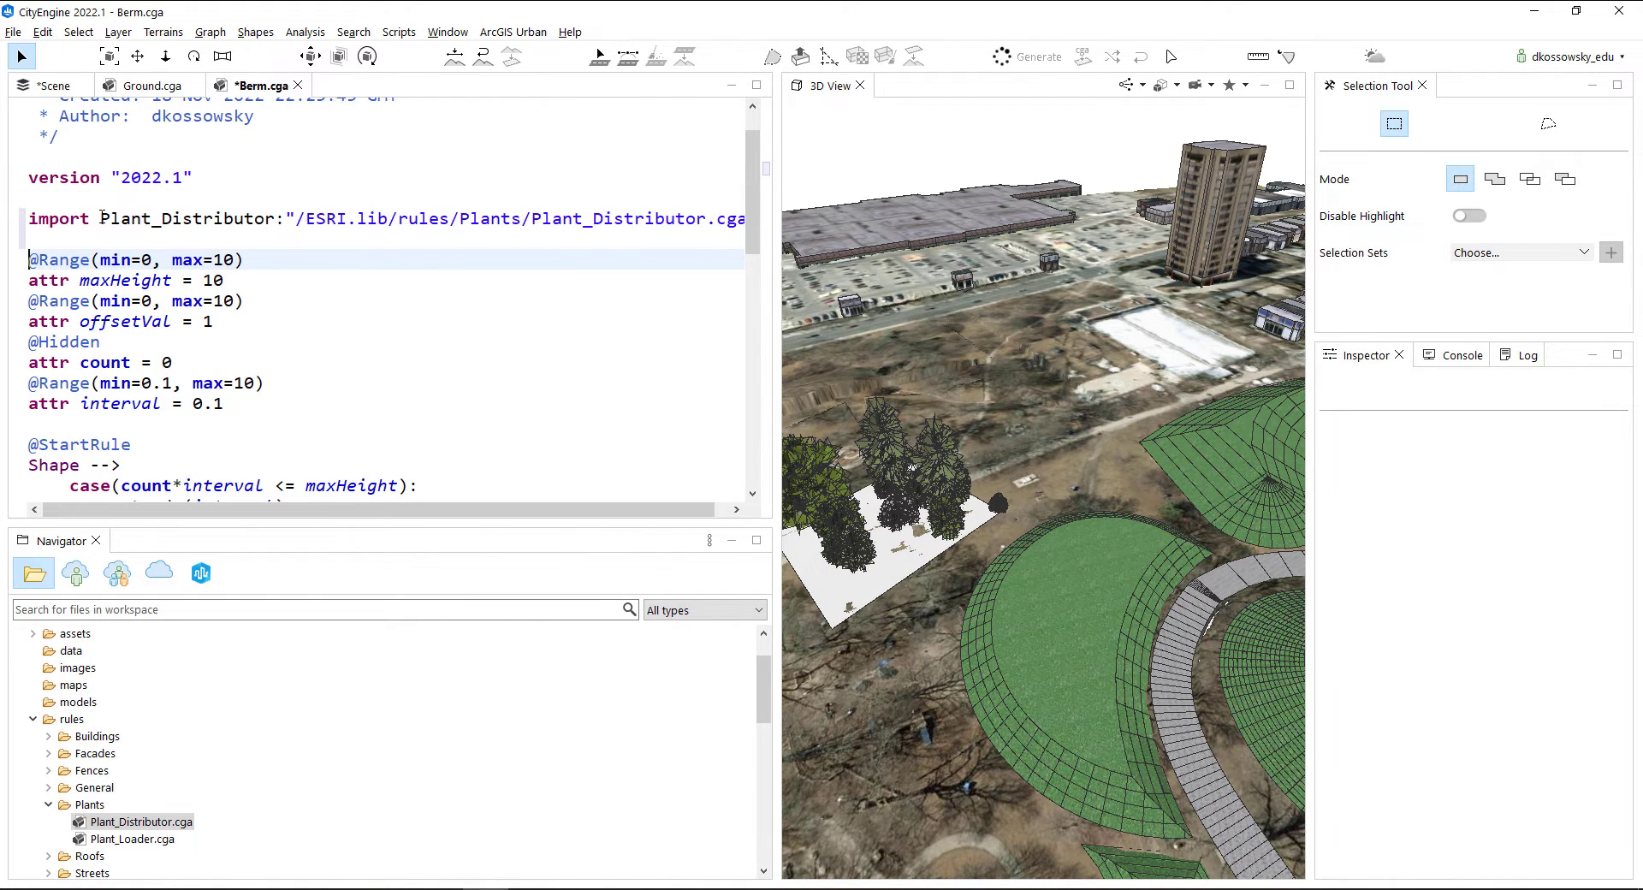
drag(101, 217, 253, 223)
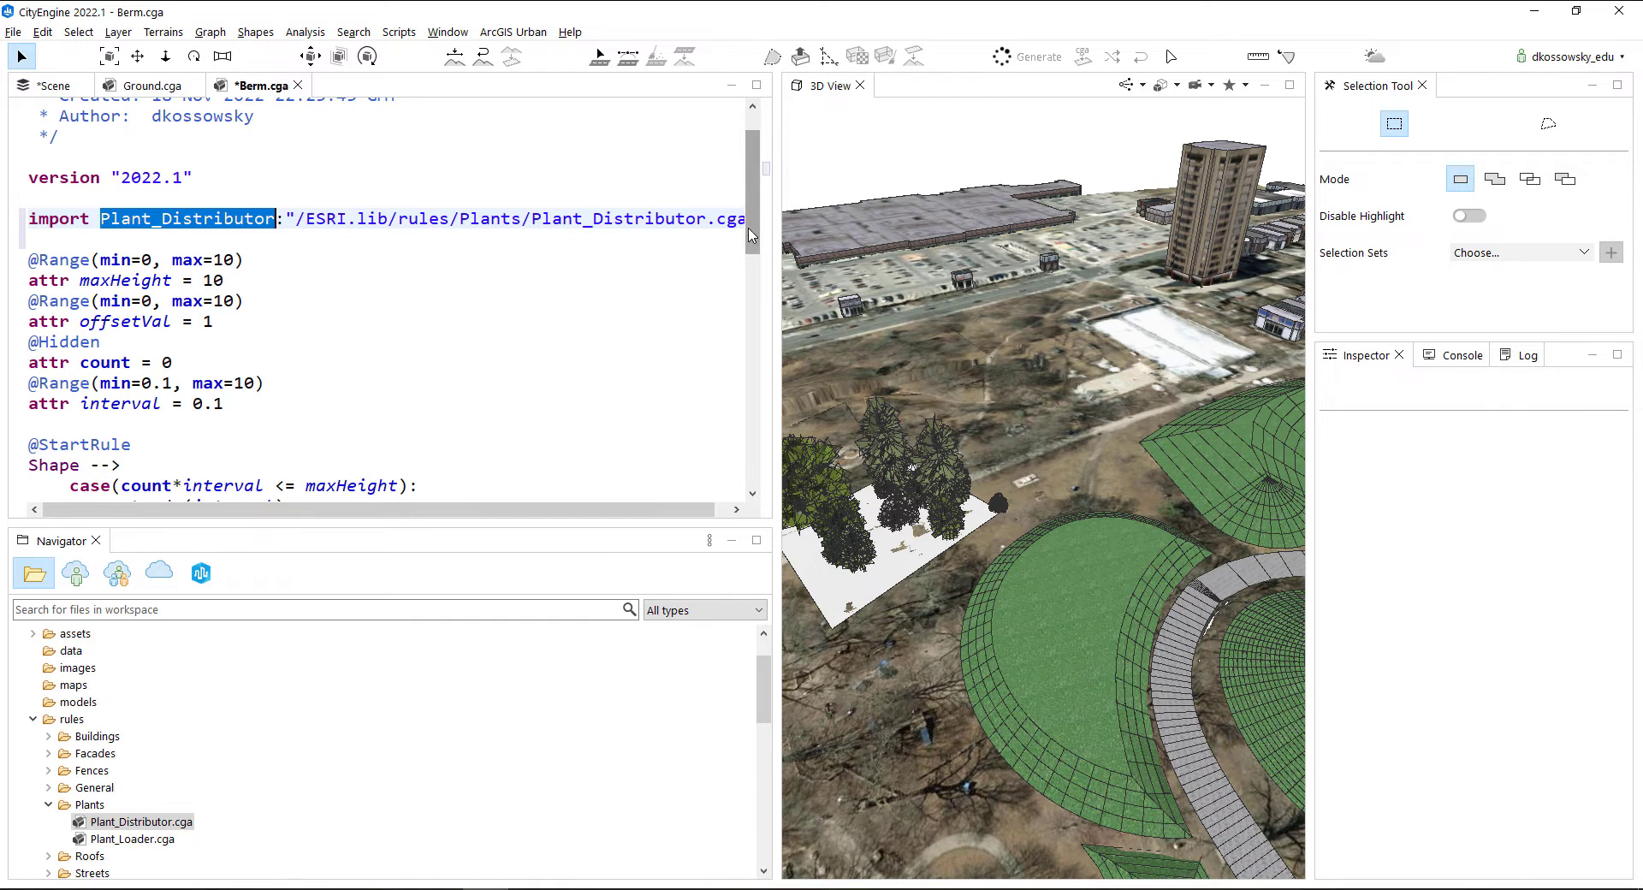
Remove the stray leading space in front of the InsideBerm rule name at the end of Berm.cga
drag(753, 242, 741, 475)
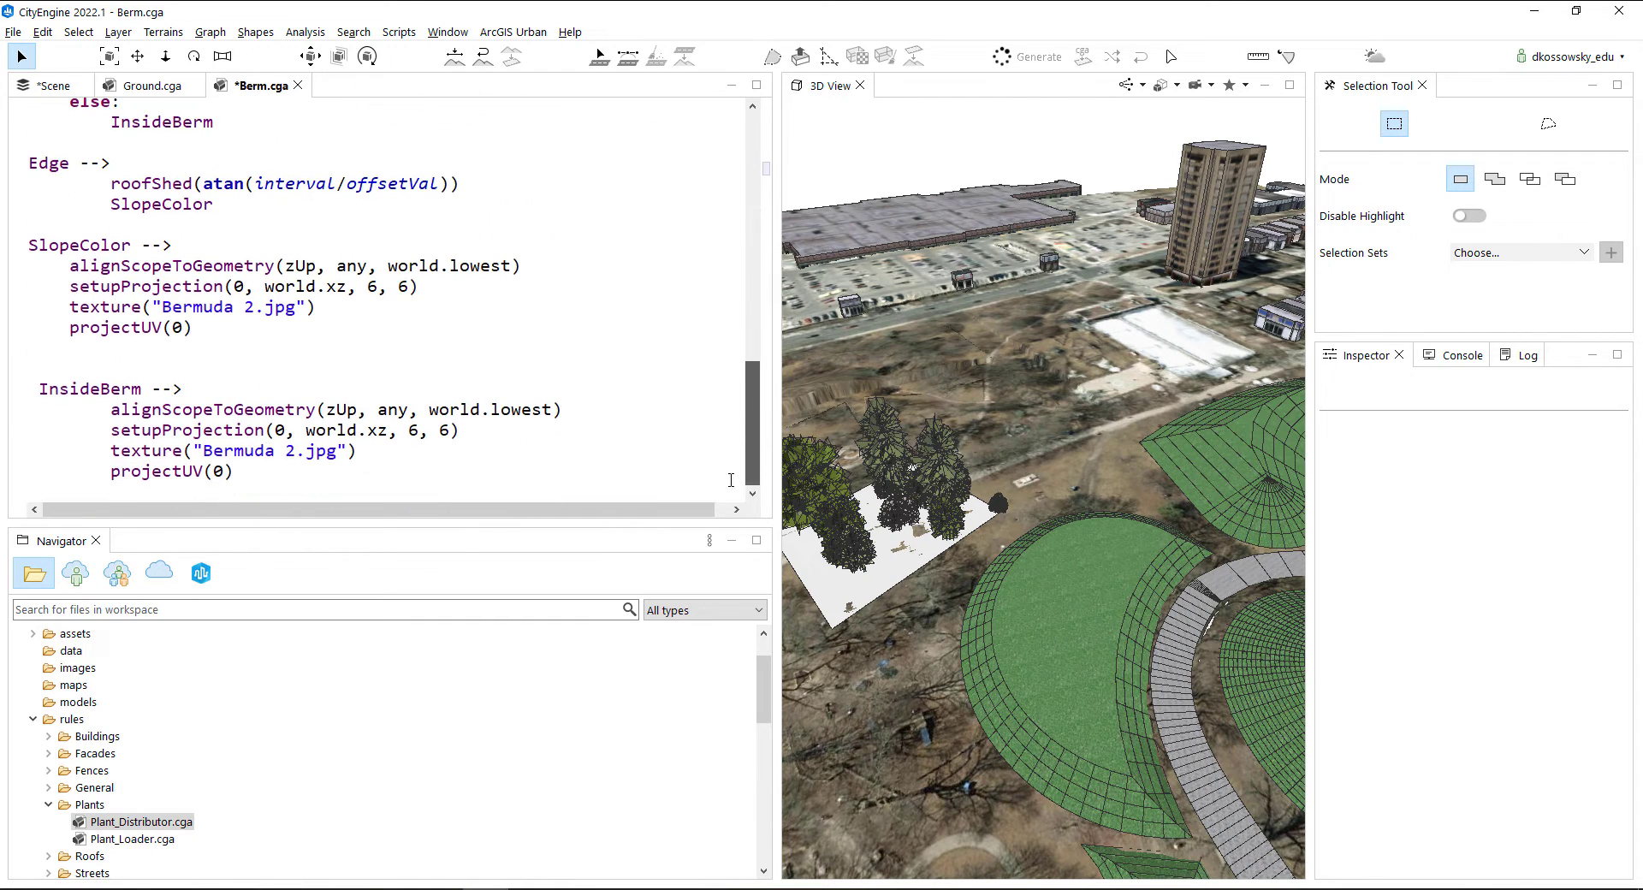
click(74, 392)
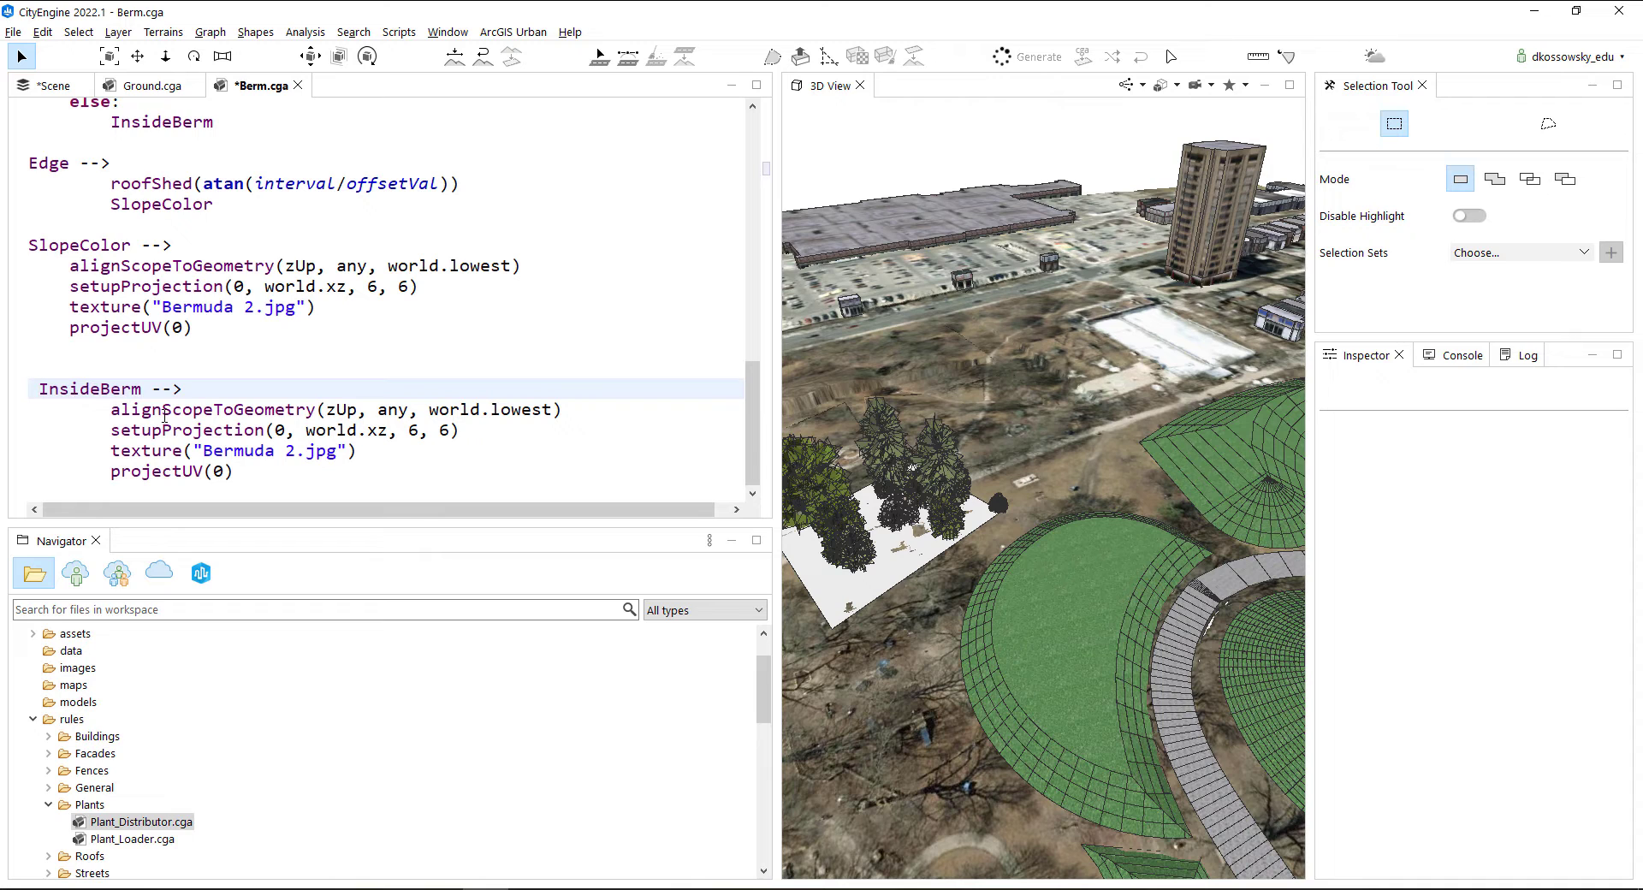
key(BackSpace)
Review the InsideBerm rule's texturing lines and where the OffsetShape rule calls InsideBerm
drag(240, 474, 133, 409)
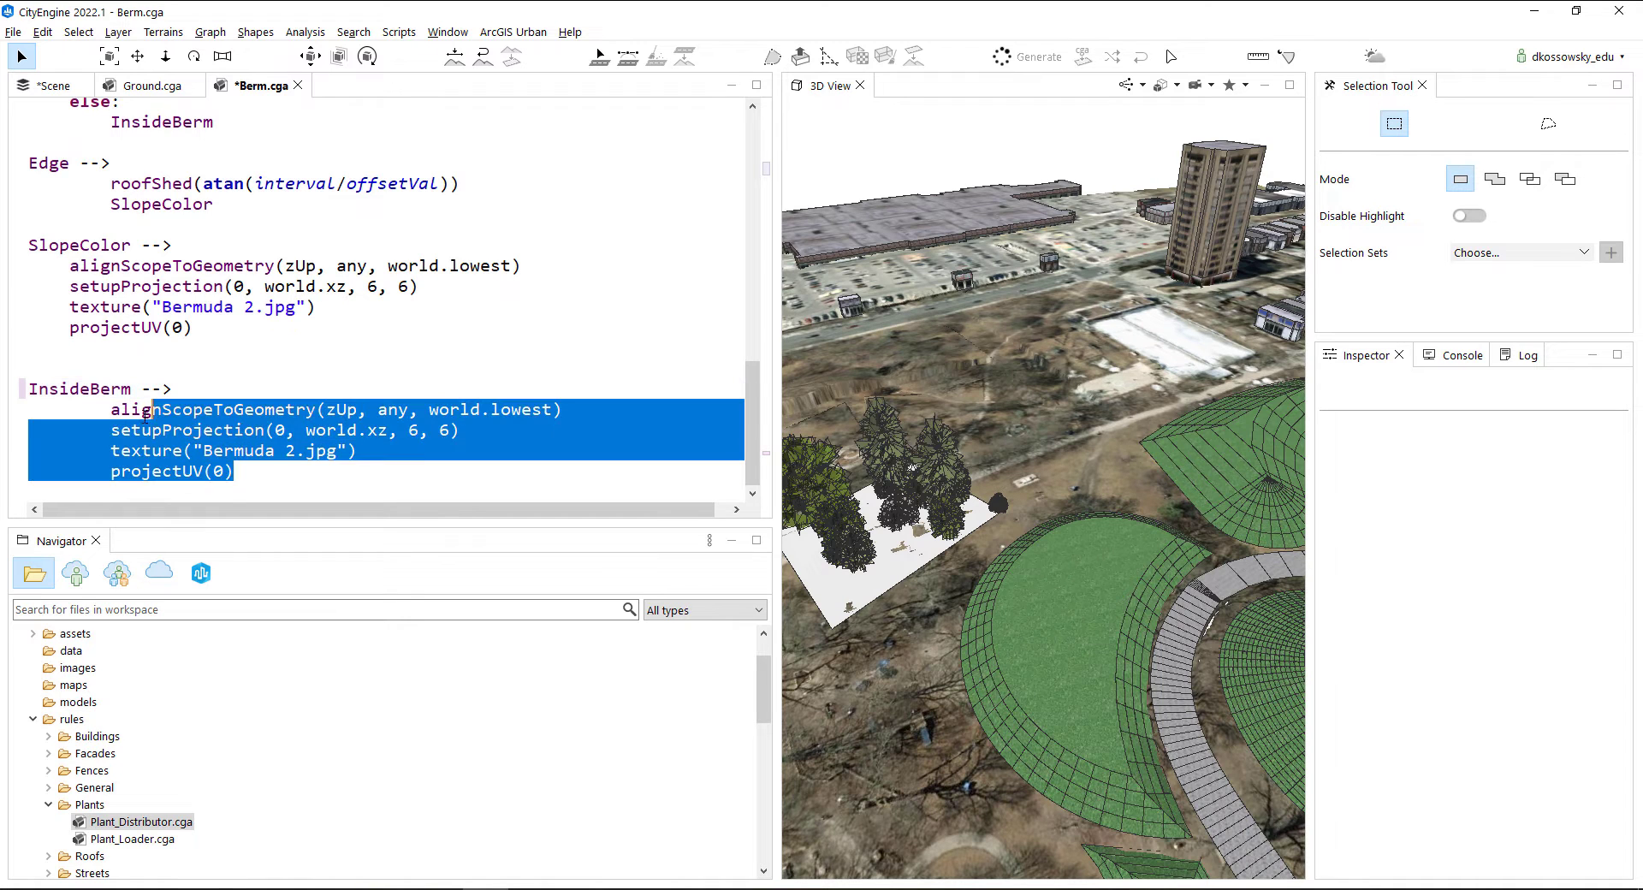
scroll(133, 409, up, 2)
click(116, 167)
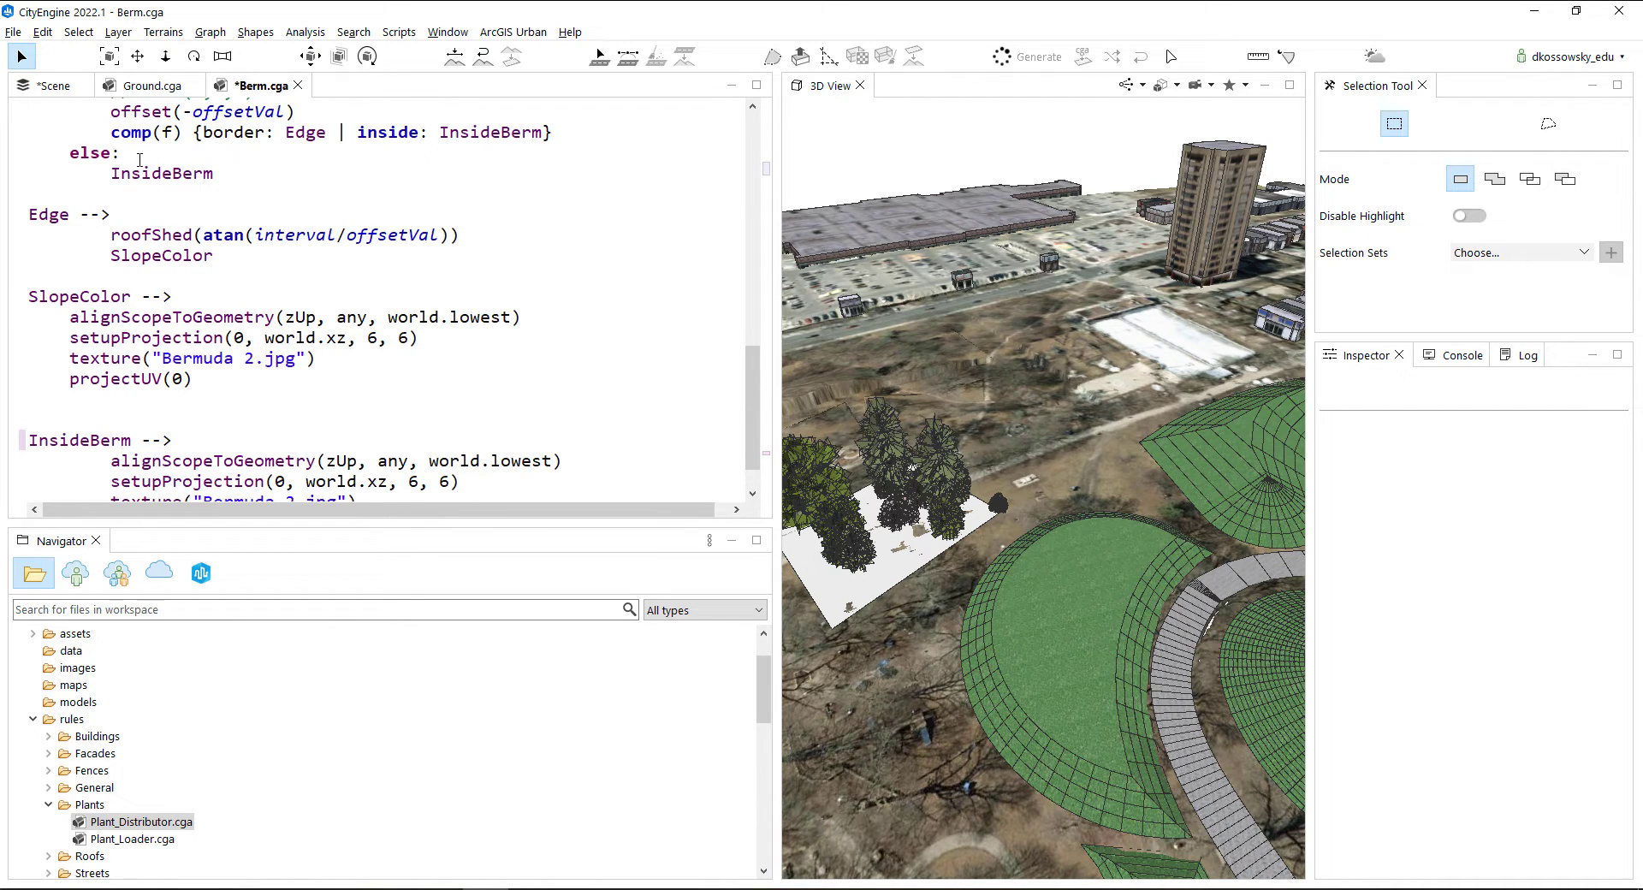
scroll(385, 230, up, 1)
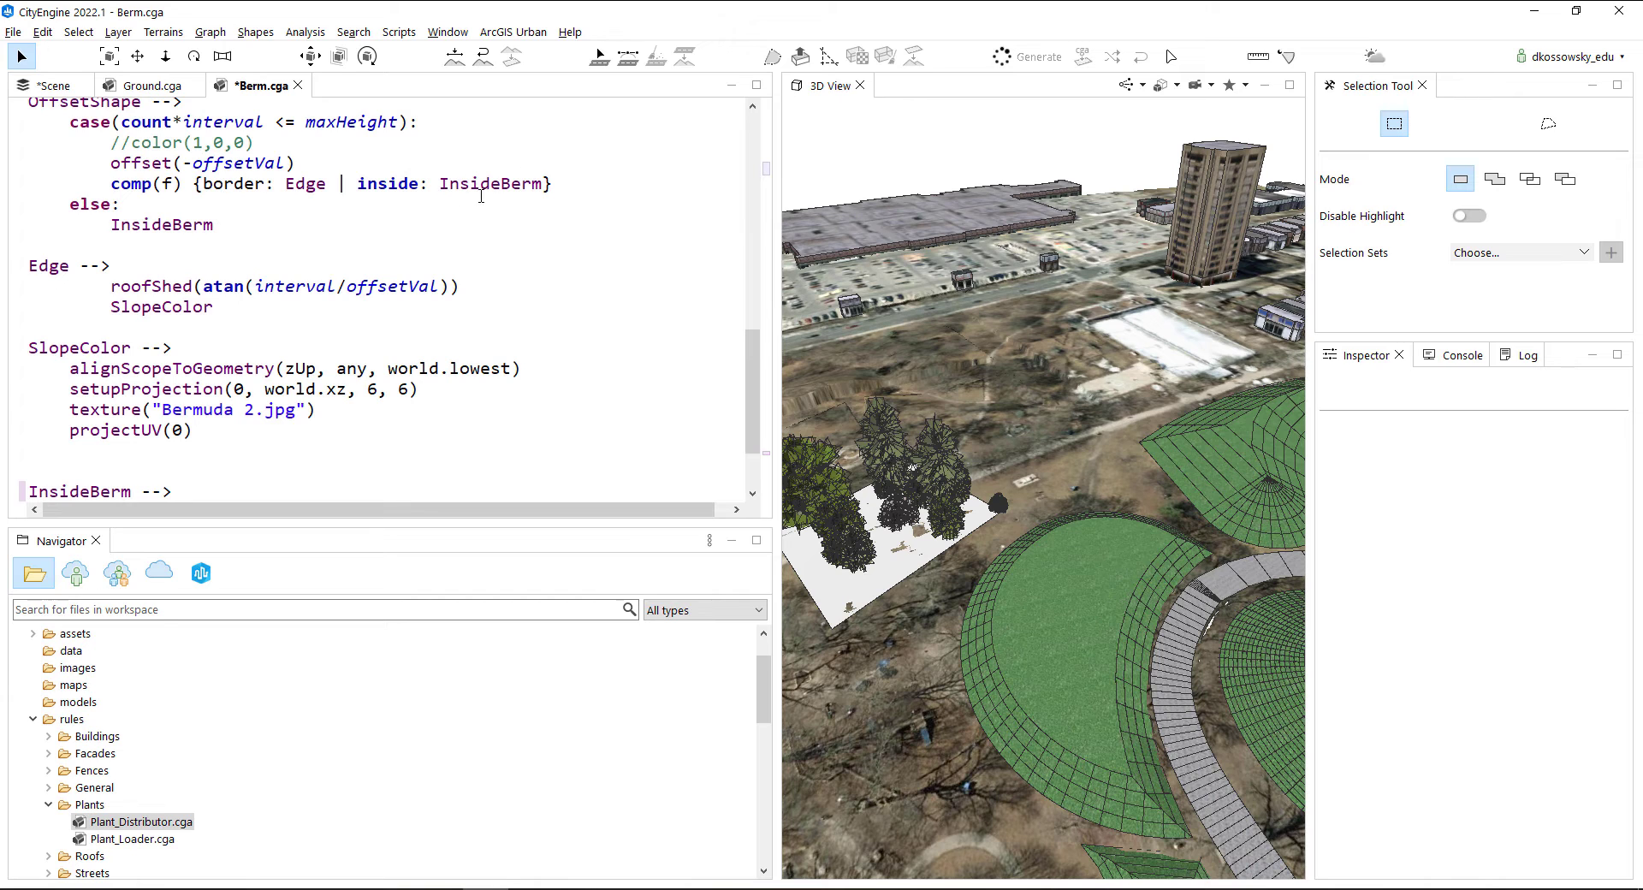
text(alignScopeToGeometry(zUp, any, world.lowest)         setupProjection(0, world.xz, 6, 6)         texture("Bermuda 2.jpg")         projectUV(0))
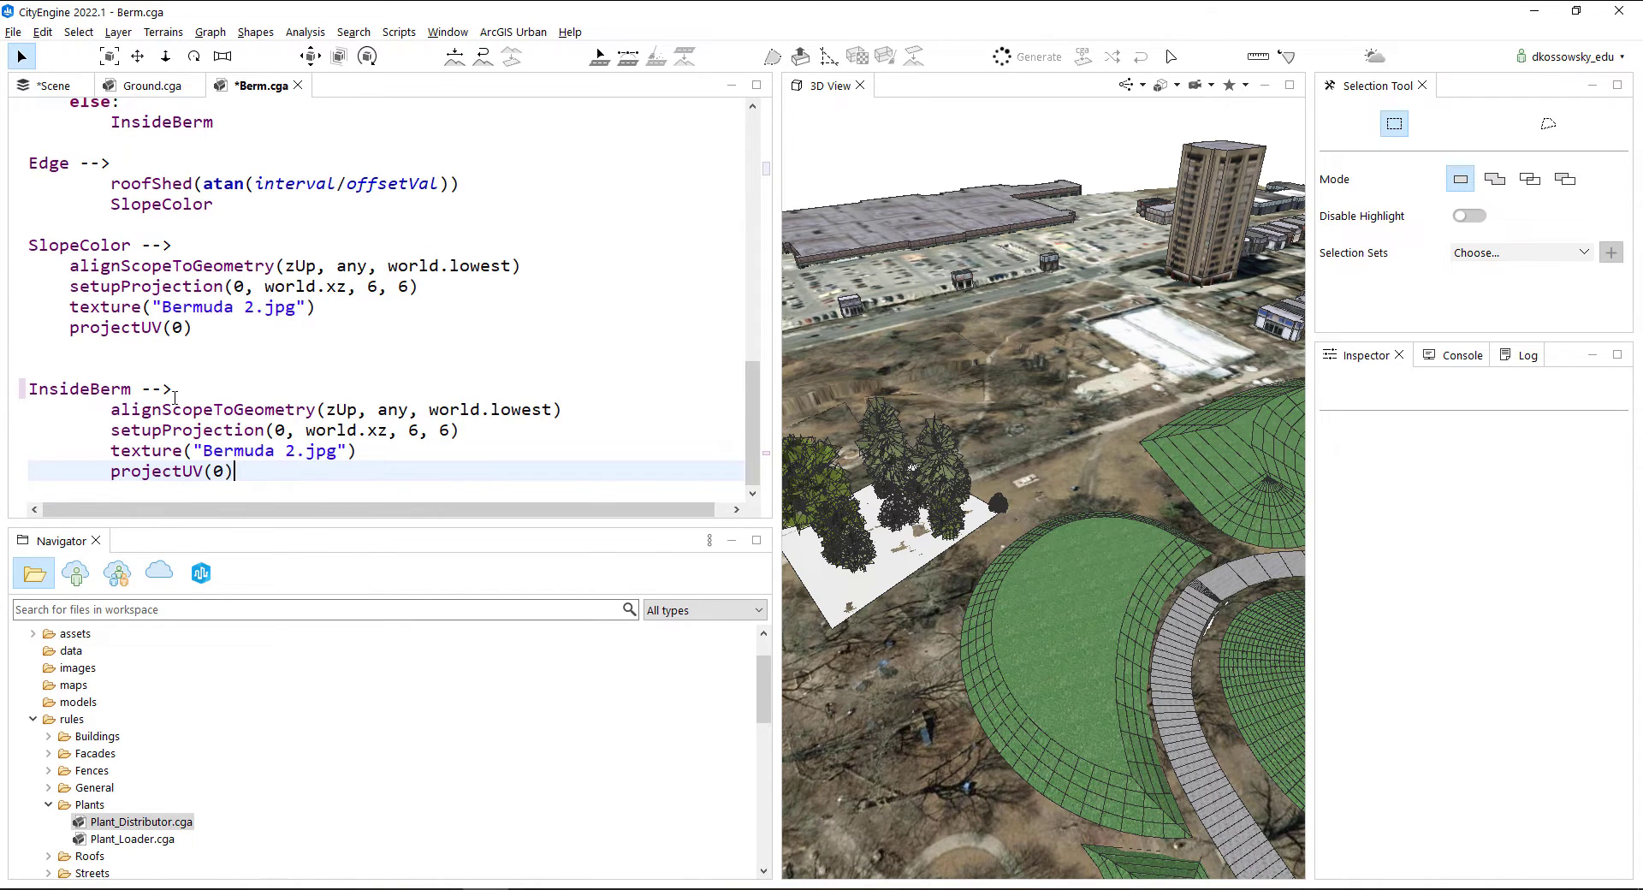
scroll(174, 397, up, 2)
scroll(171, 408, down, 2)
scroll(271, 359, up, 1)
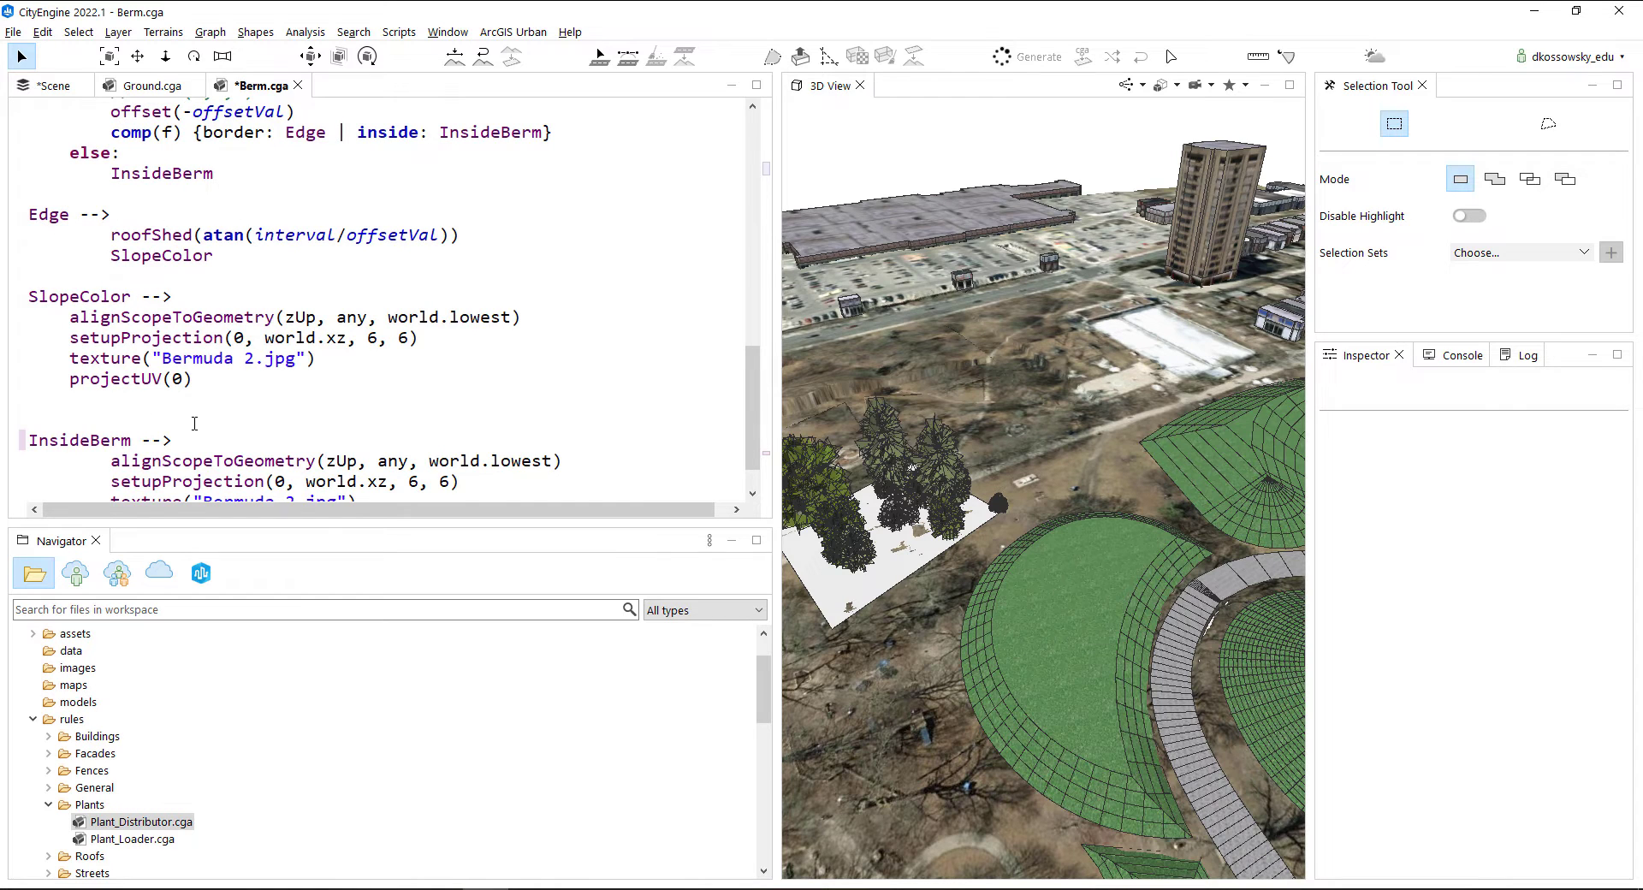
scroll(194, 422, down, 1)
Add calls to InsideBermTop and InsideBermPlant on separate lines directly beneath the InsideBerm rule name
click(179, 387)
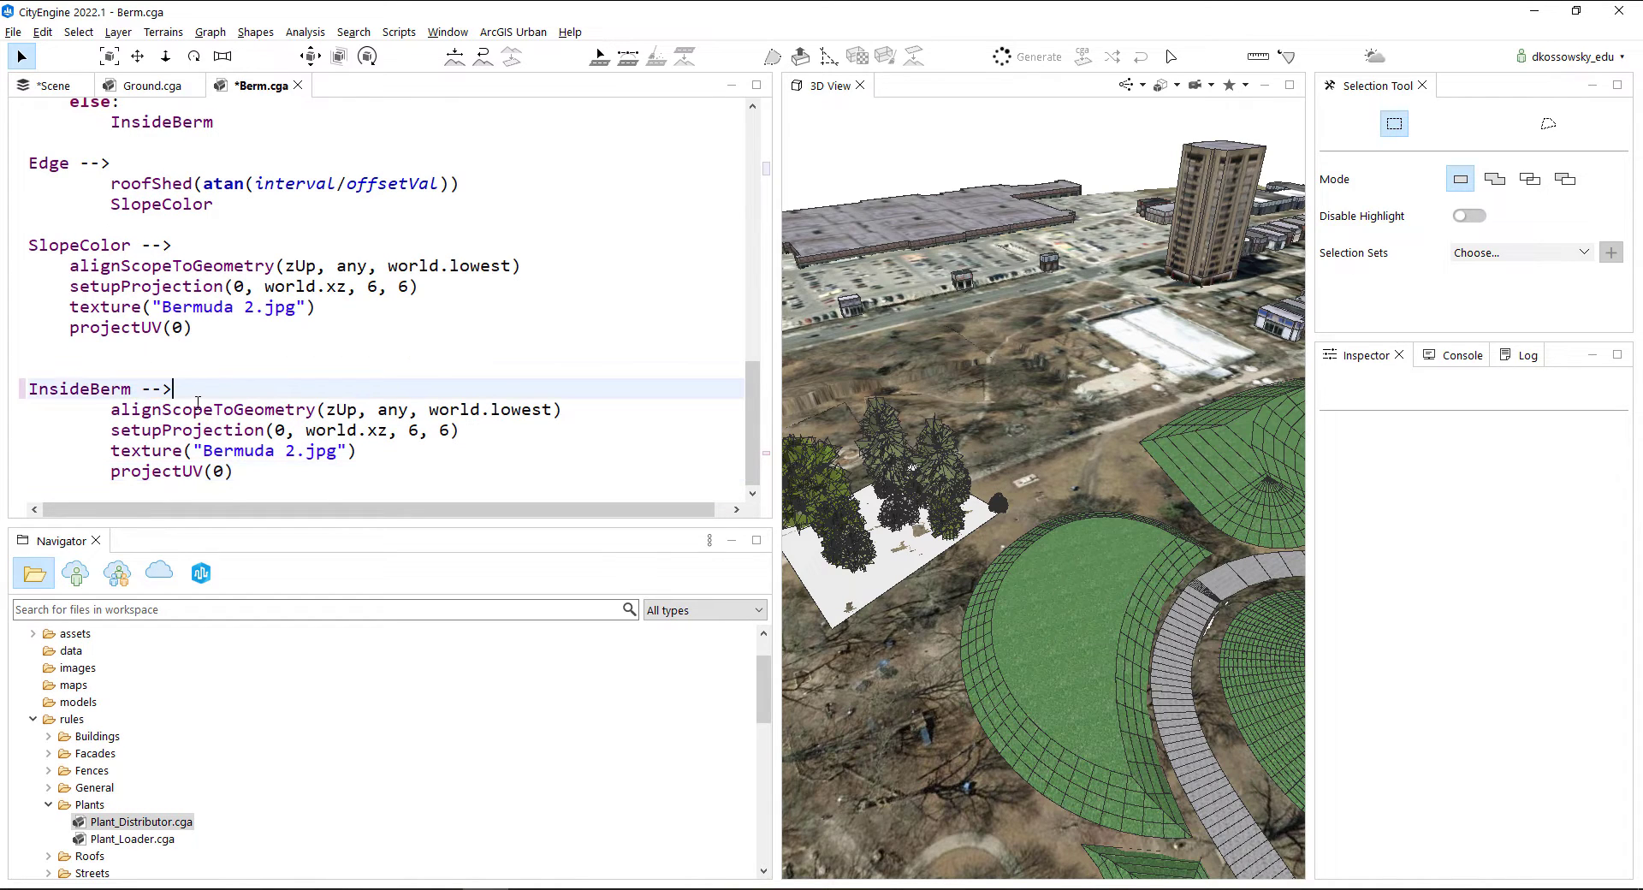
key(Return)
text(In)
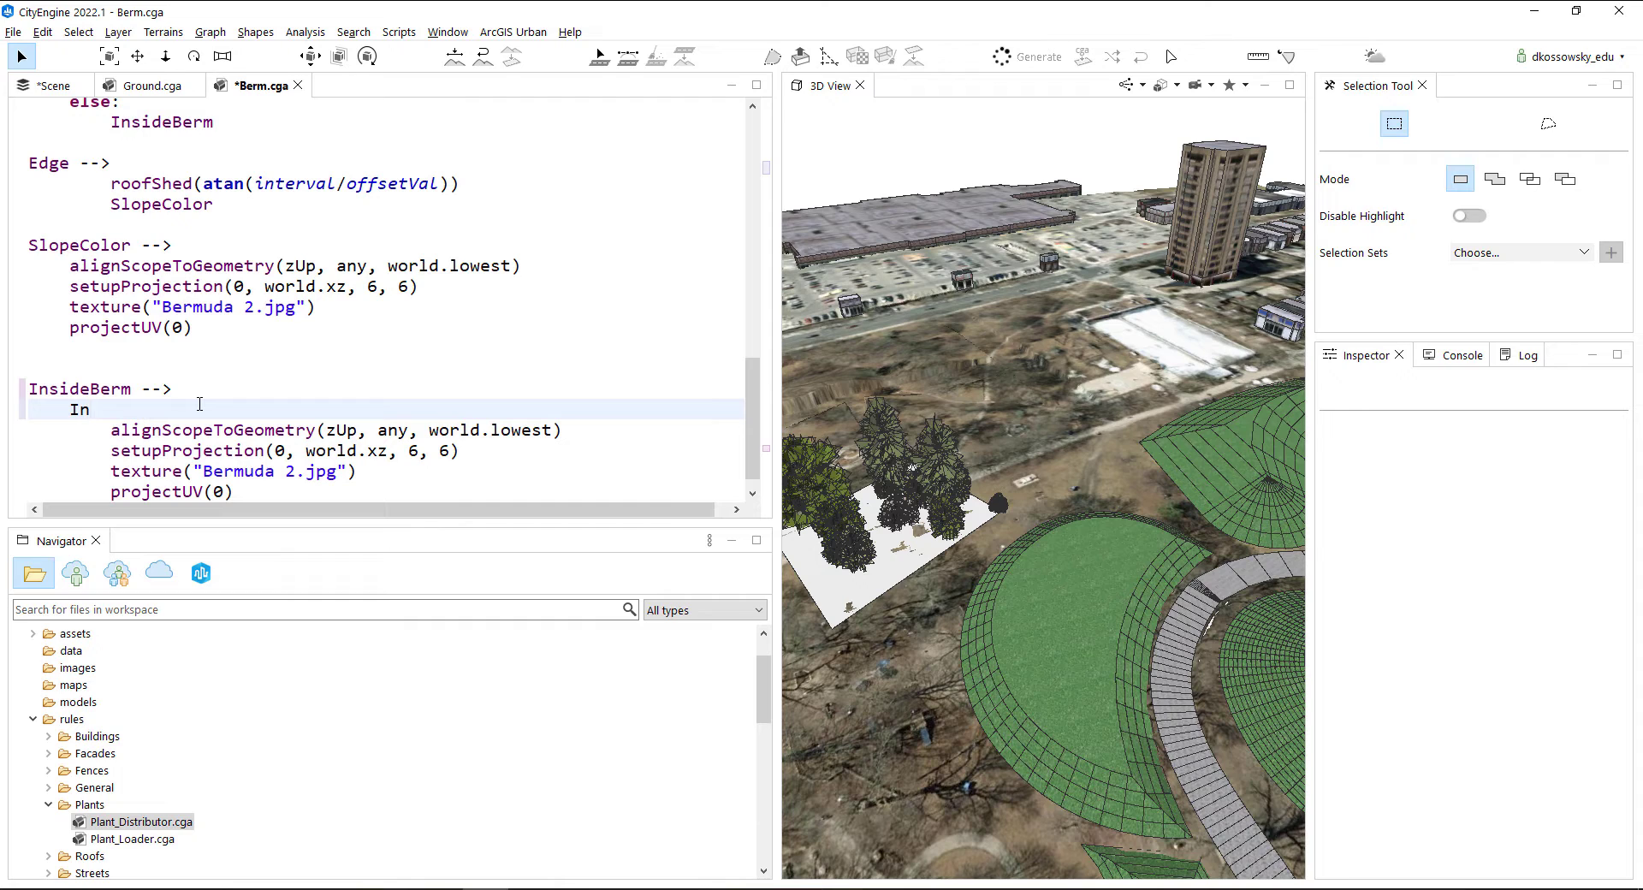
text(sideBerm)
key(BackSpace)
text(rmTop)
key(Return)
text(Ins)
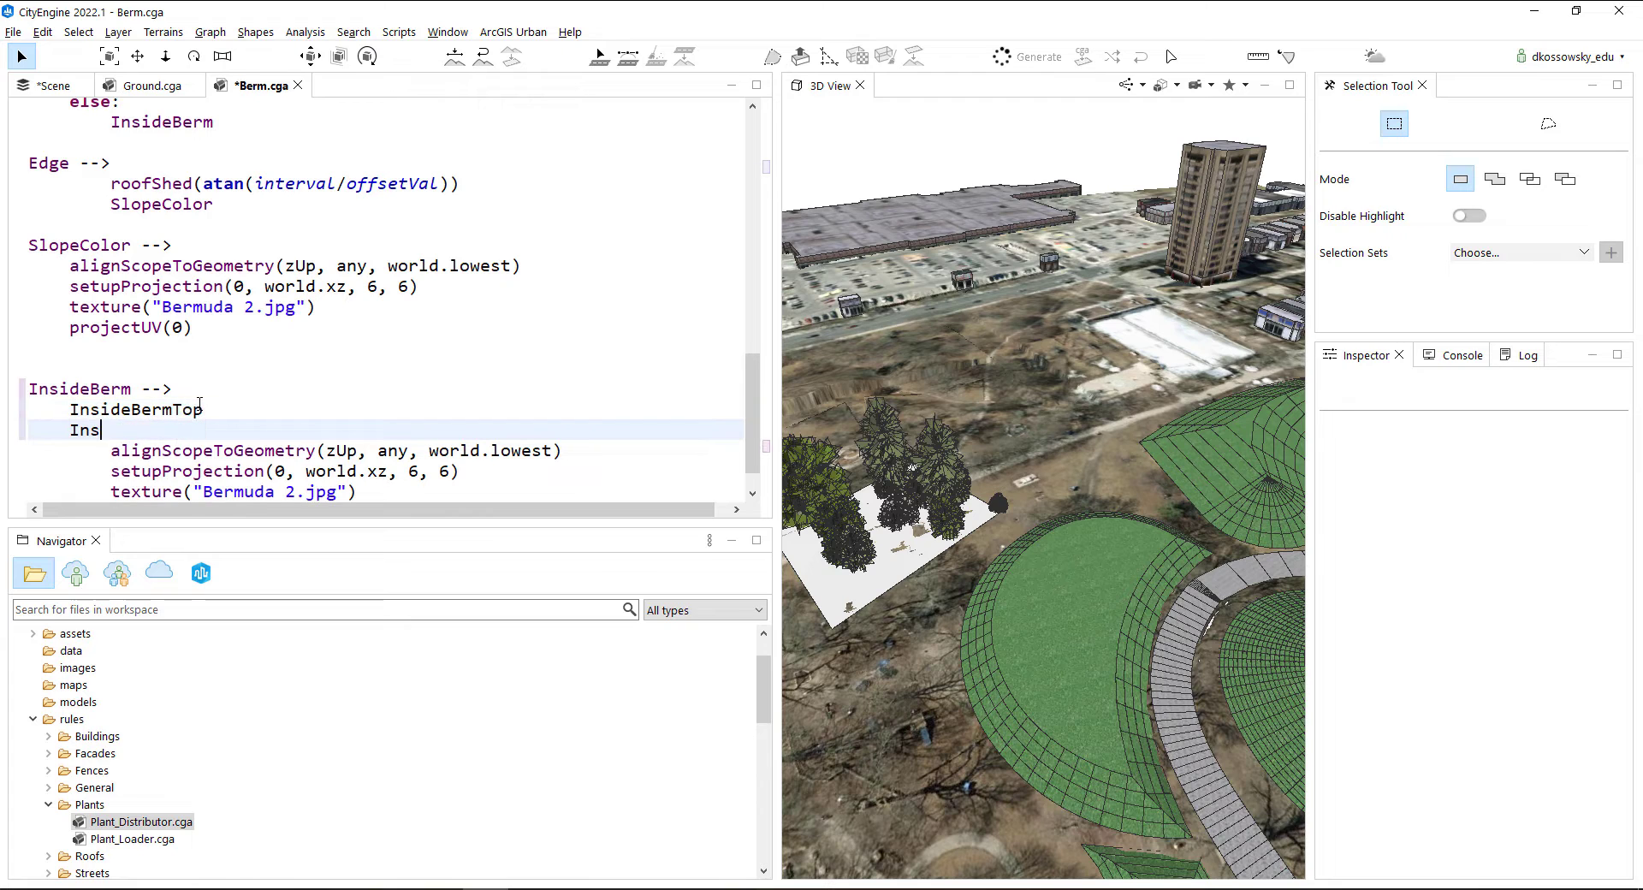
text(ideBermPlan)
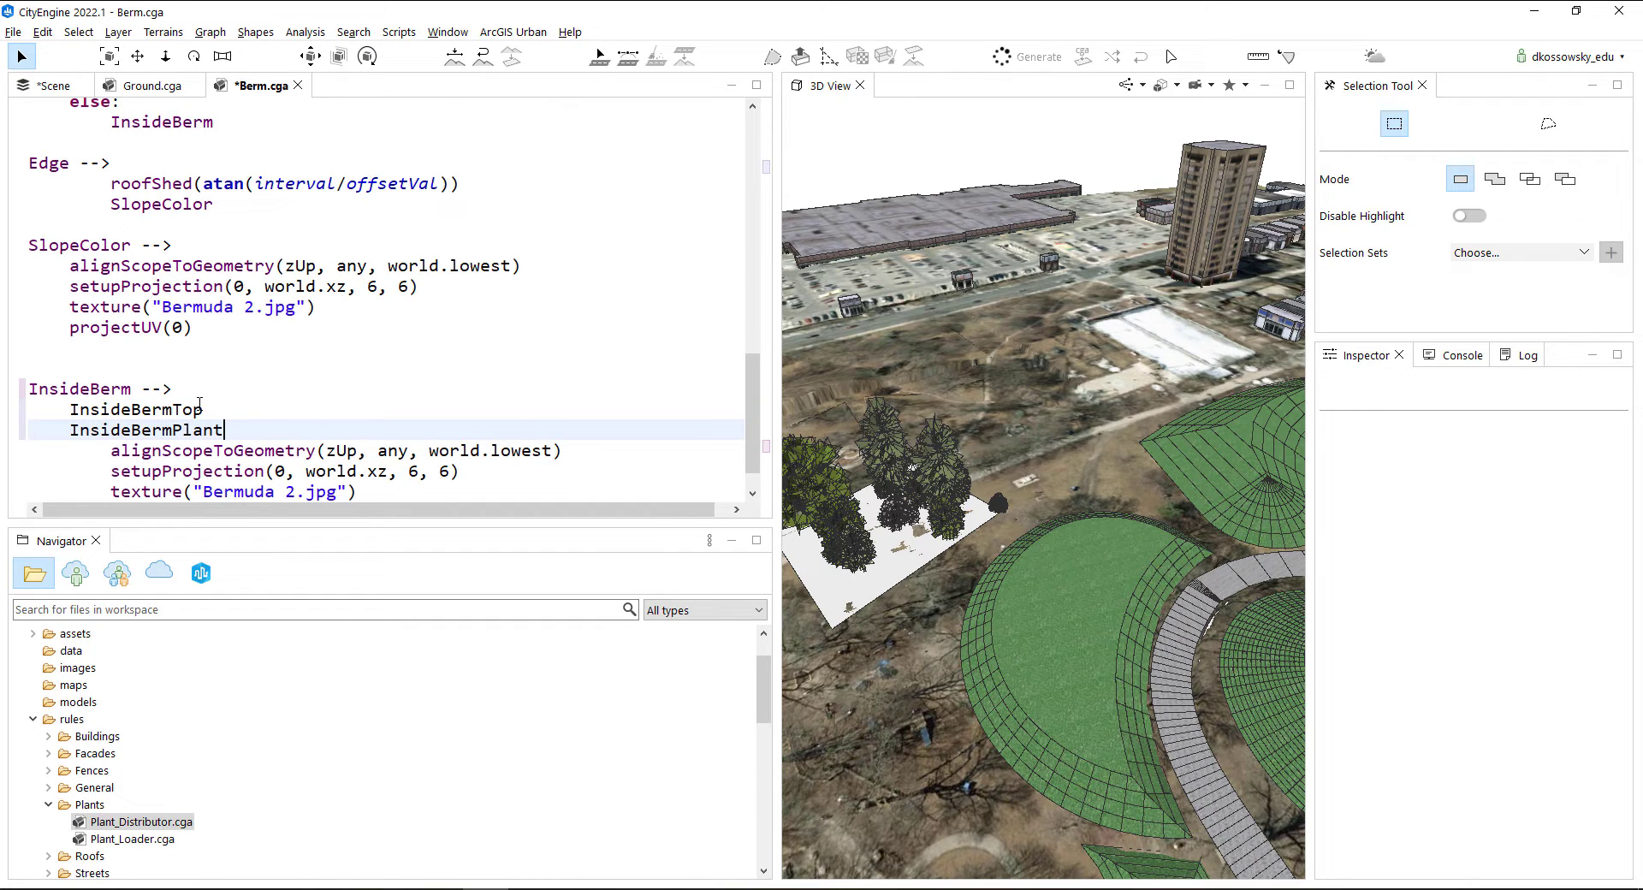
text(t)
Start an InsideBermTop rule above the existing texturing lines, separated from the InsideBerm rule by a blank line
key(Return)
key(Return)
text(In)
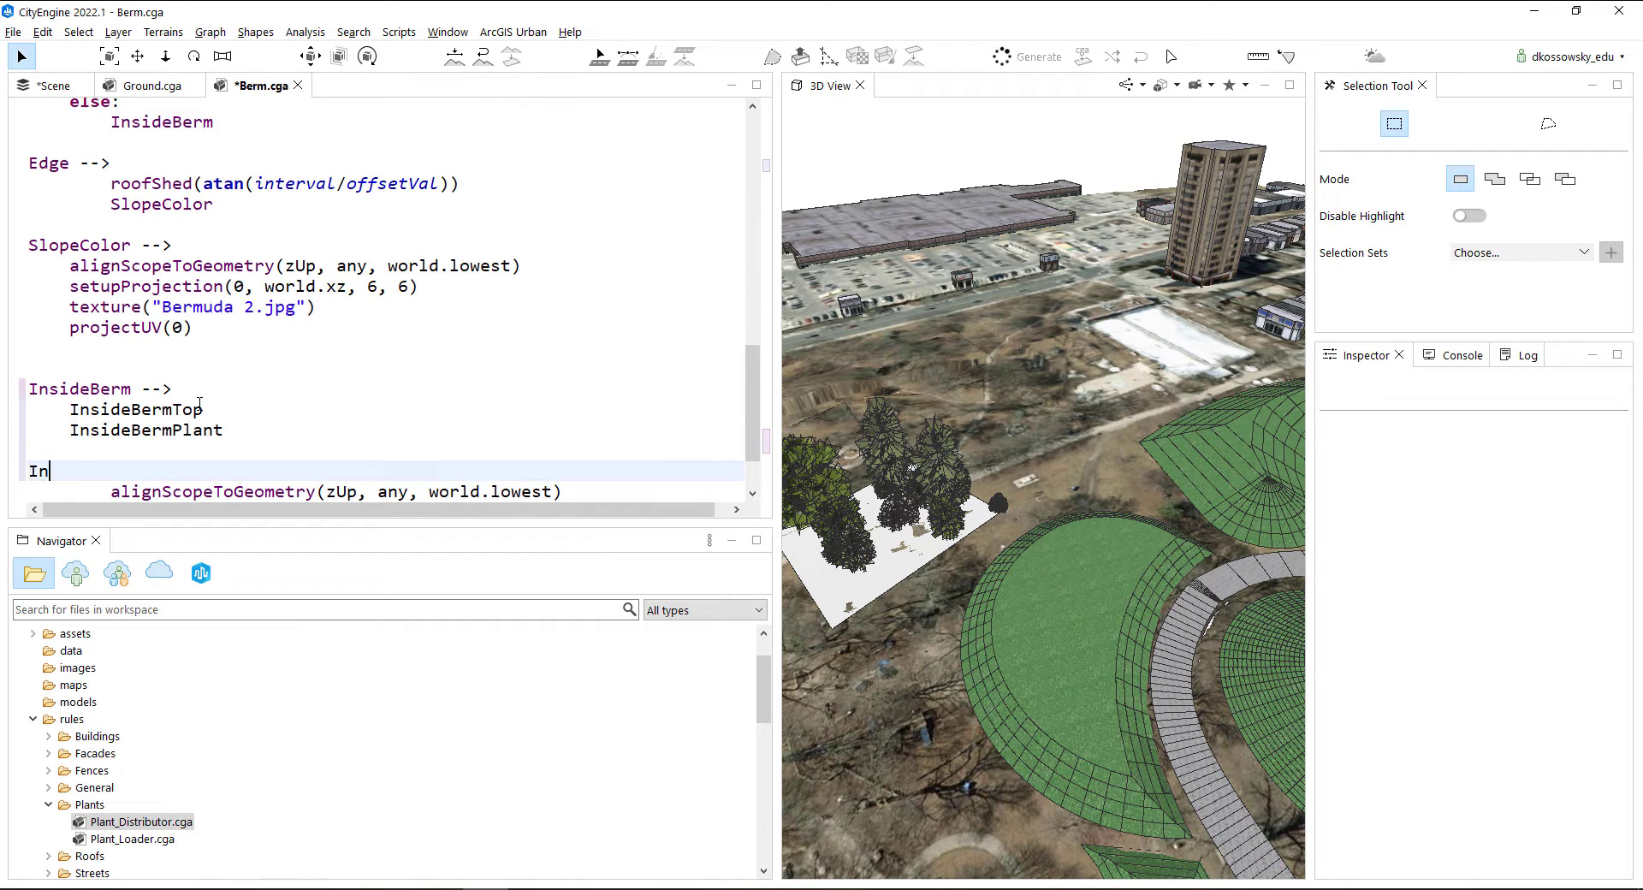
text(sideBermTop -->)
Create an InsideBermPlant rule containing color(1,0,0) after the InsideBermTop rule and save Berm.cga
scroll(416, 386, down, 3)
click(268, 480)
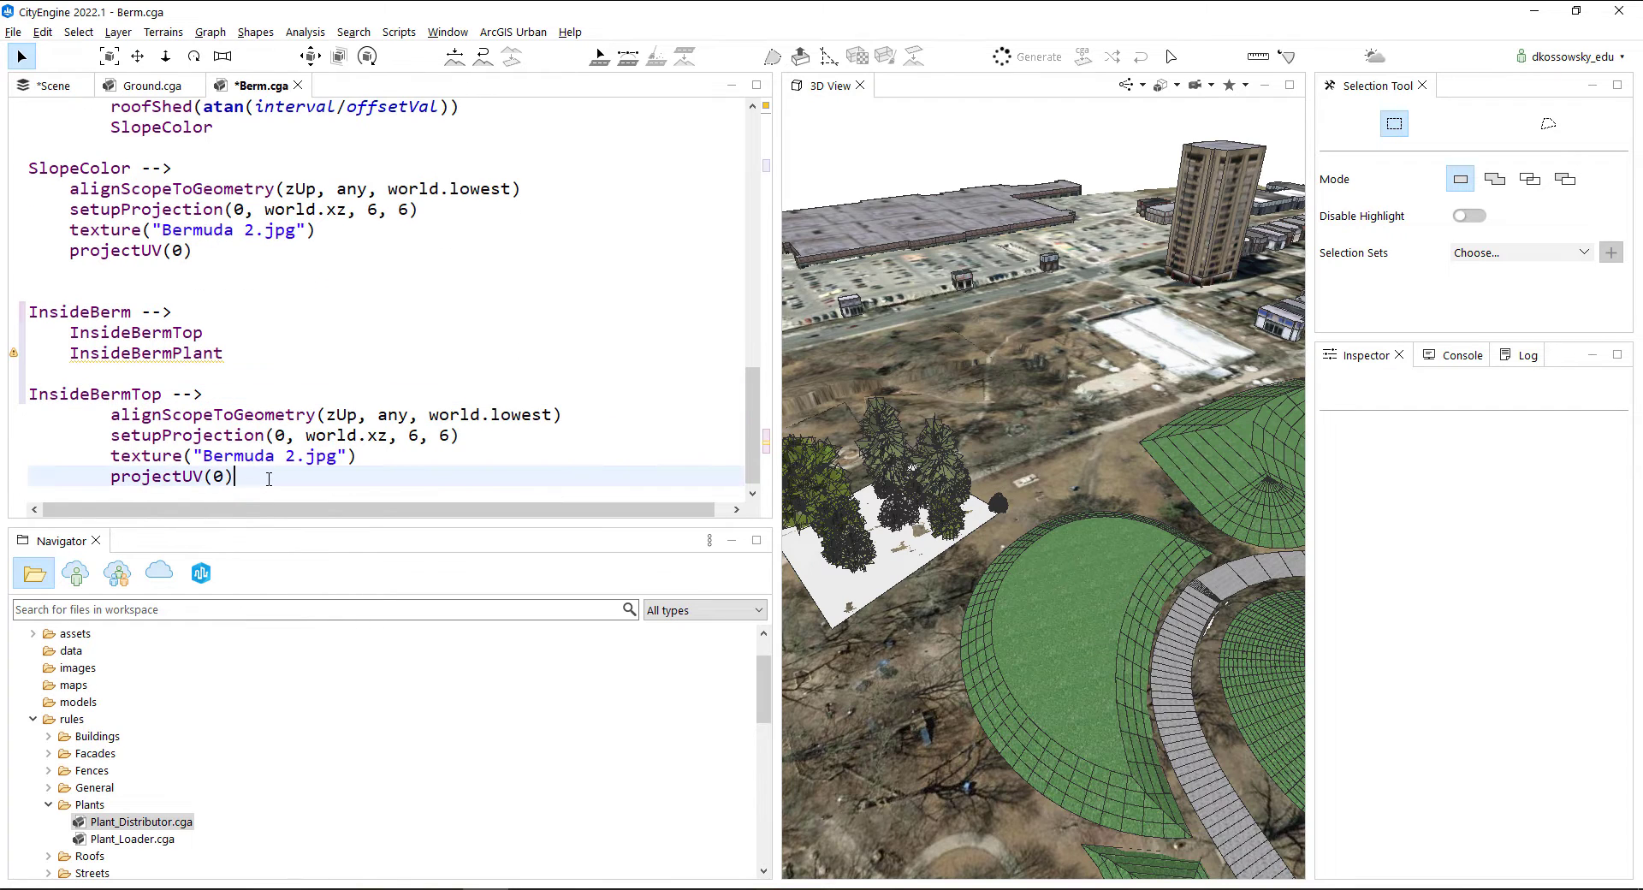
key(Return)
key(Return)
text(I)
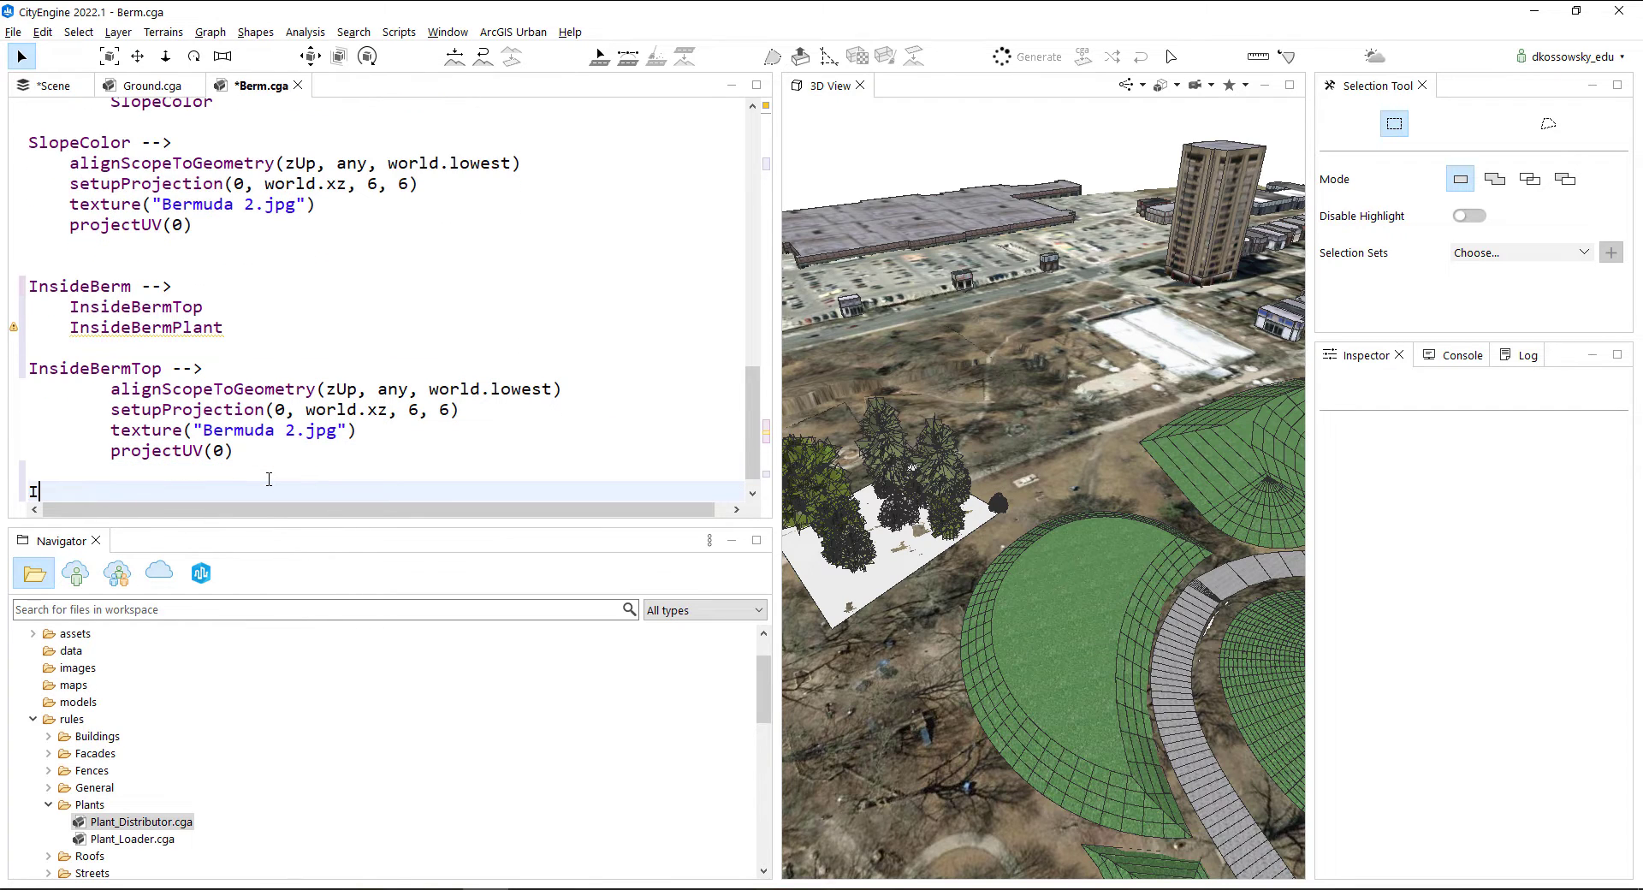
text(nsideBermPlant )
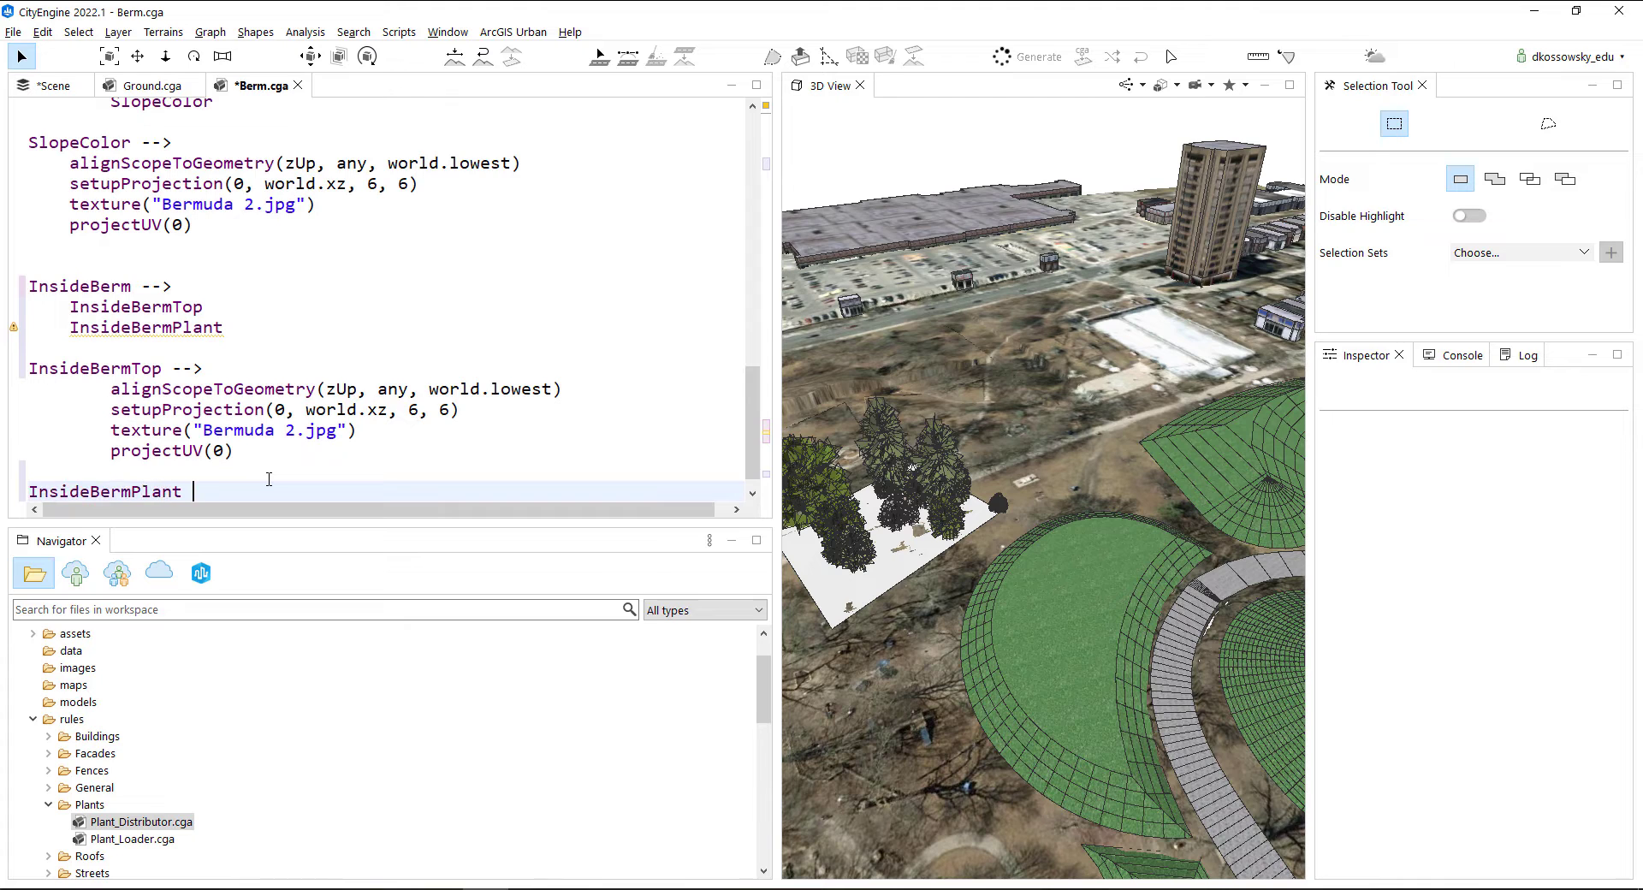
text(-->)
key(Return)
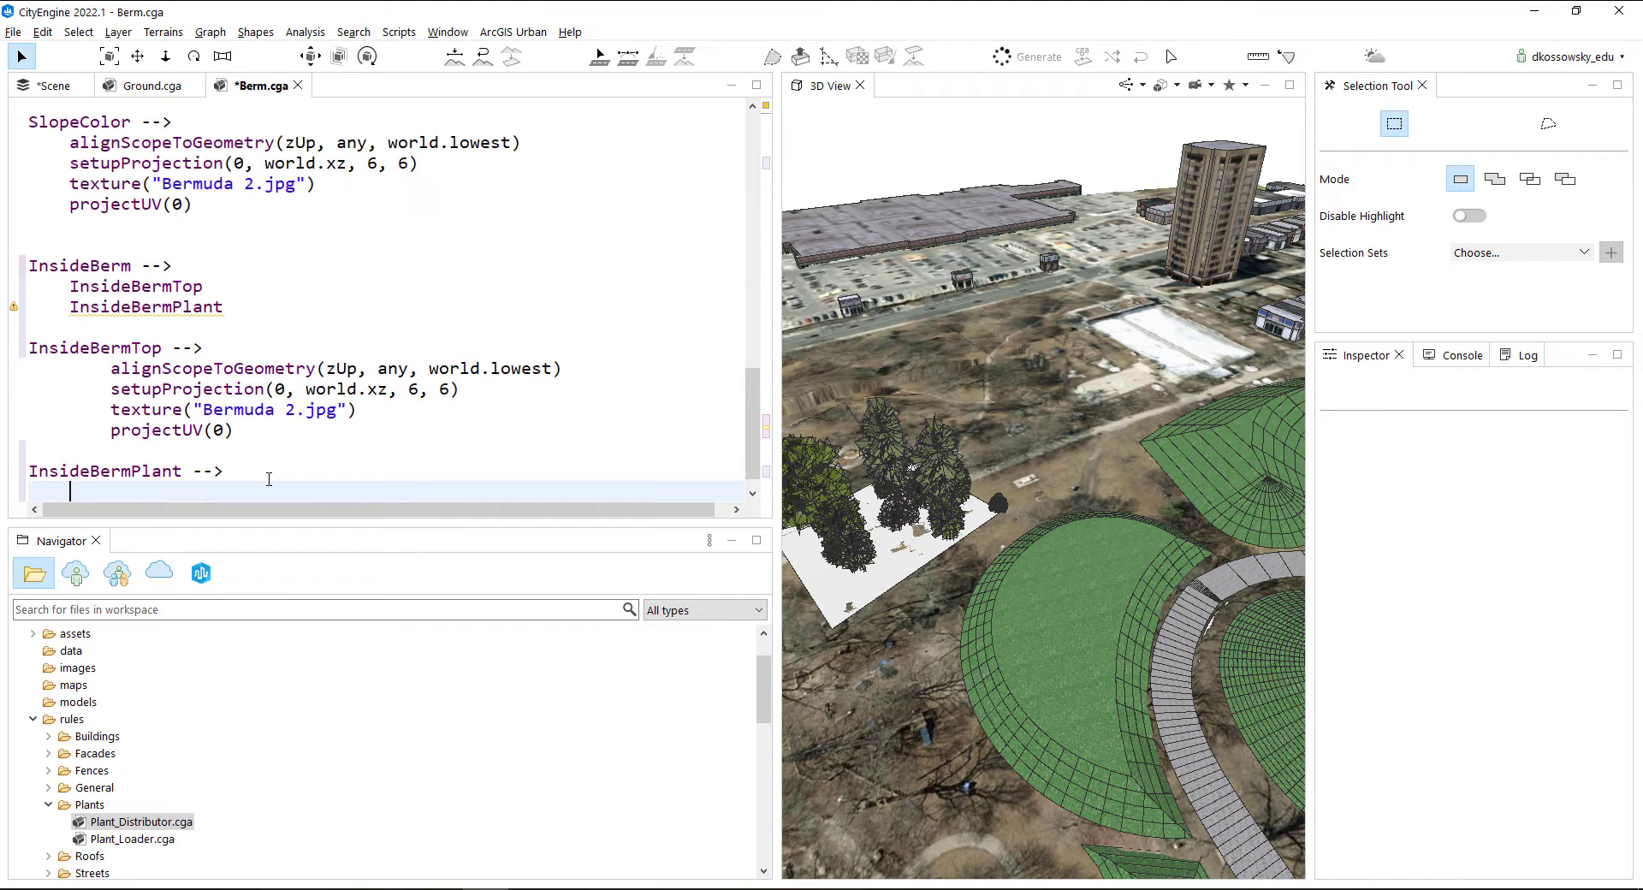
text(color(1,0,0)
key(ctrl+s)
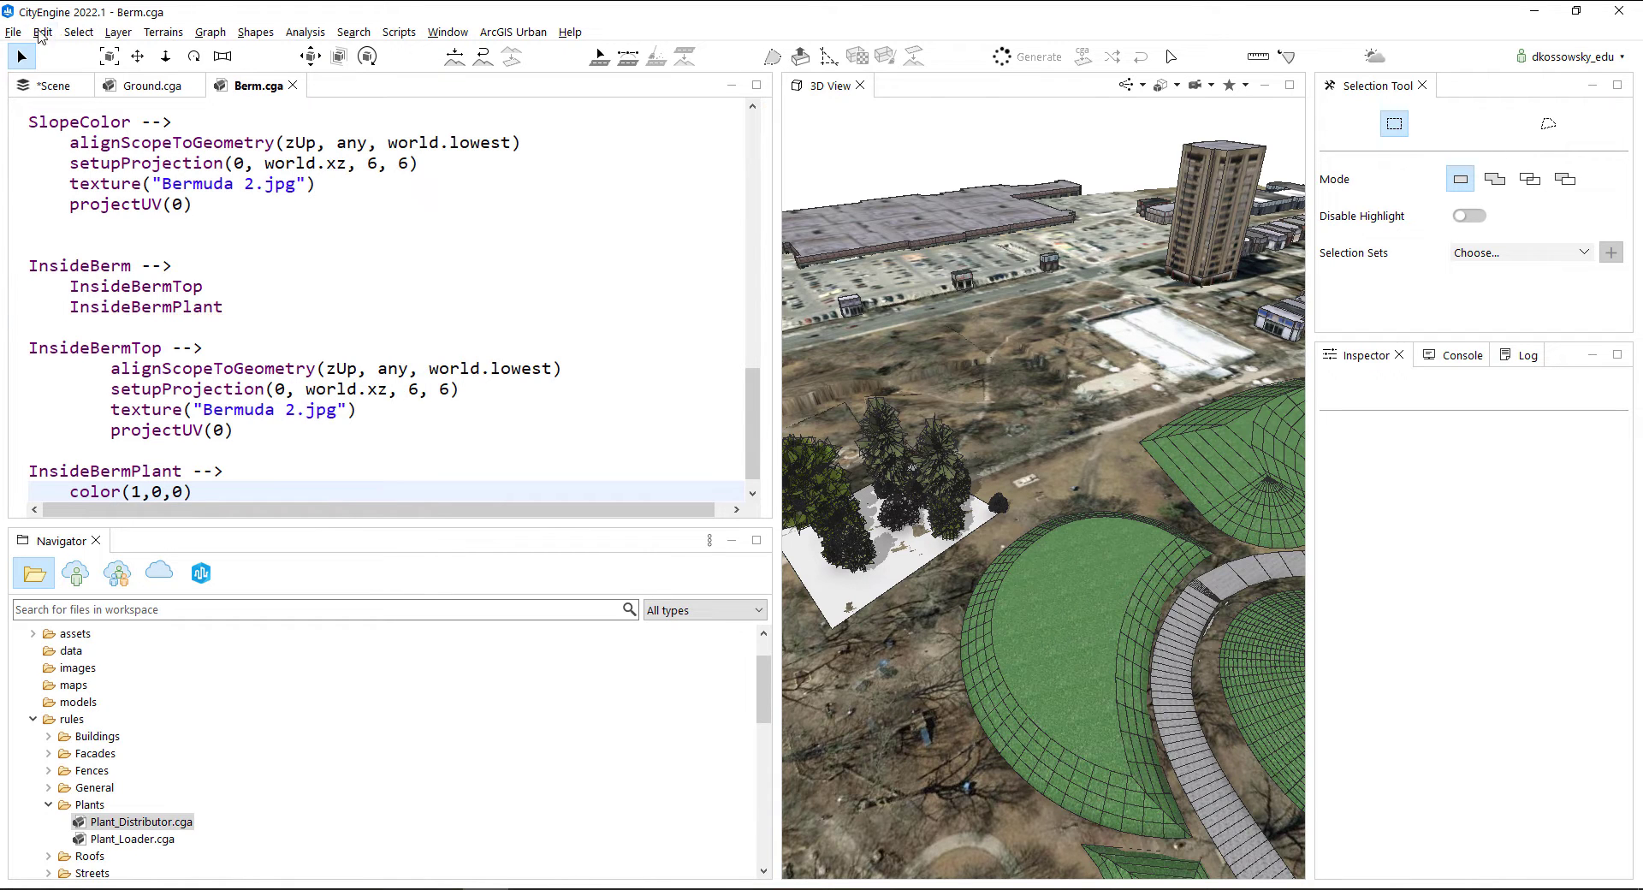
Regenerate the large crescent berm beside the tree lot with the saved rule and inspect its top surface
click(1044, 707)
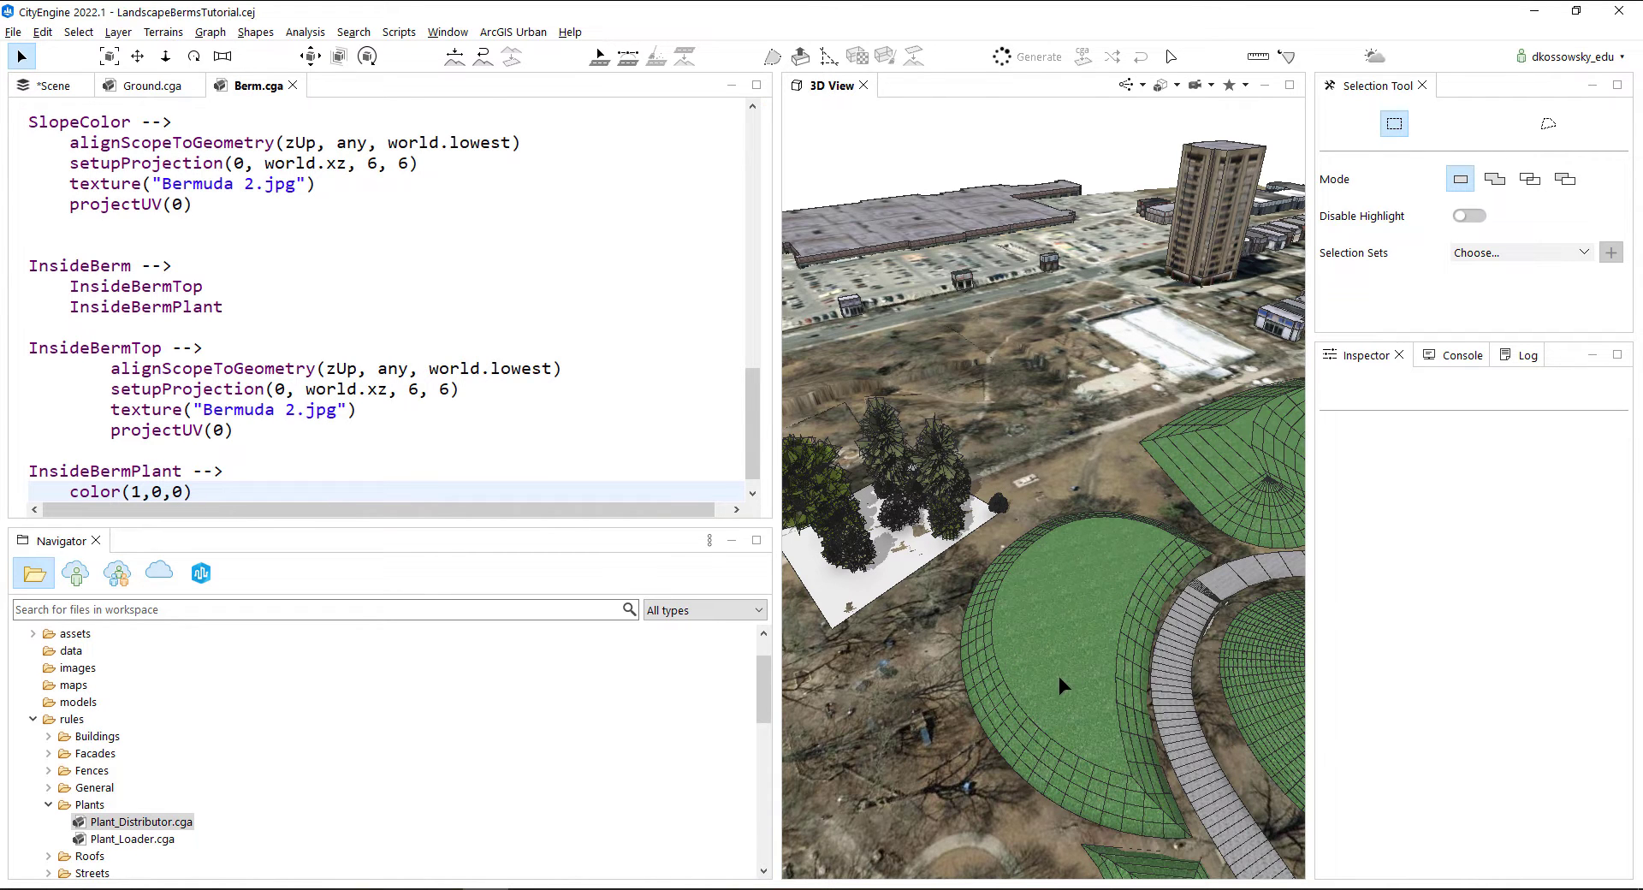
key(ctrl+g)
scroll(1003, 753, up, 5)
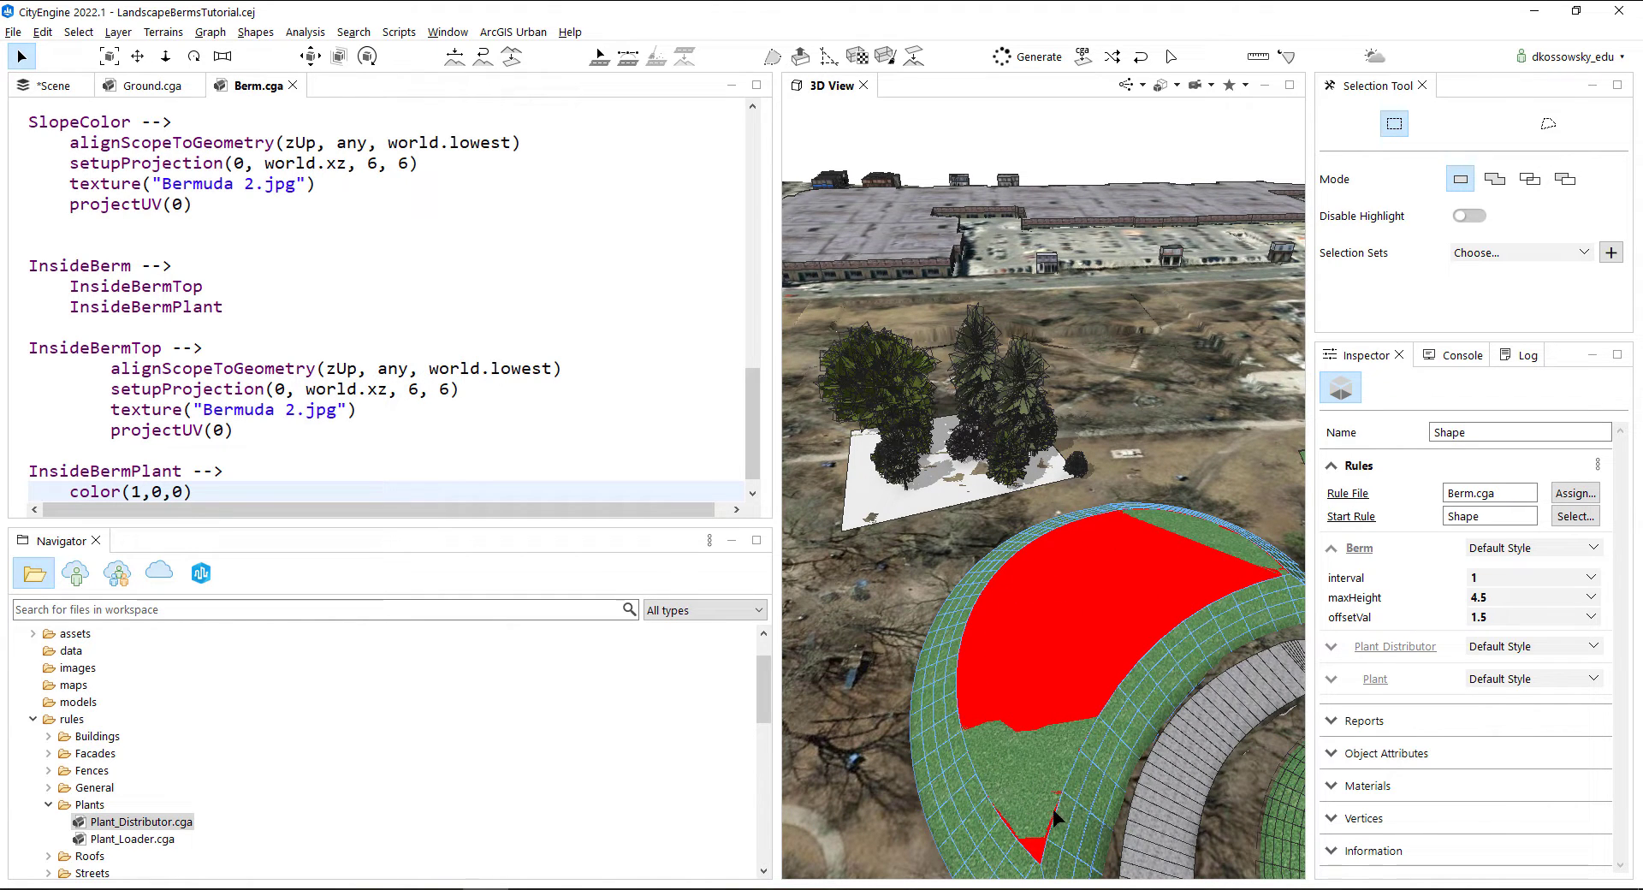
shift+middle_drag(1136, 549, 1052, 494)
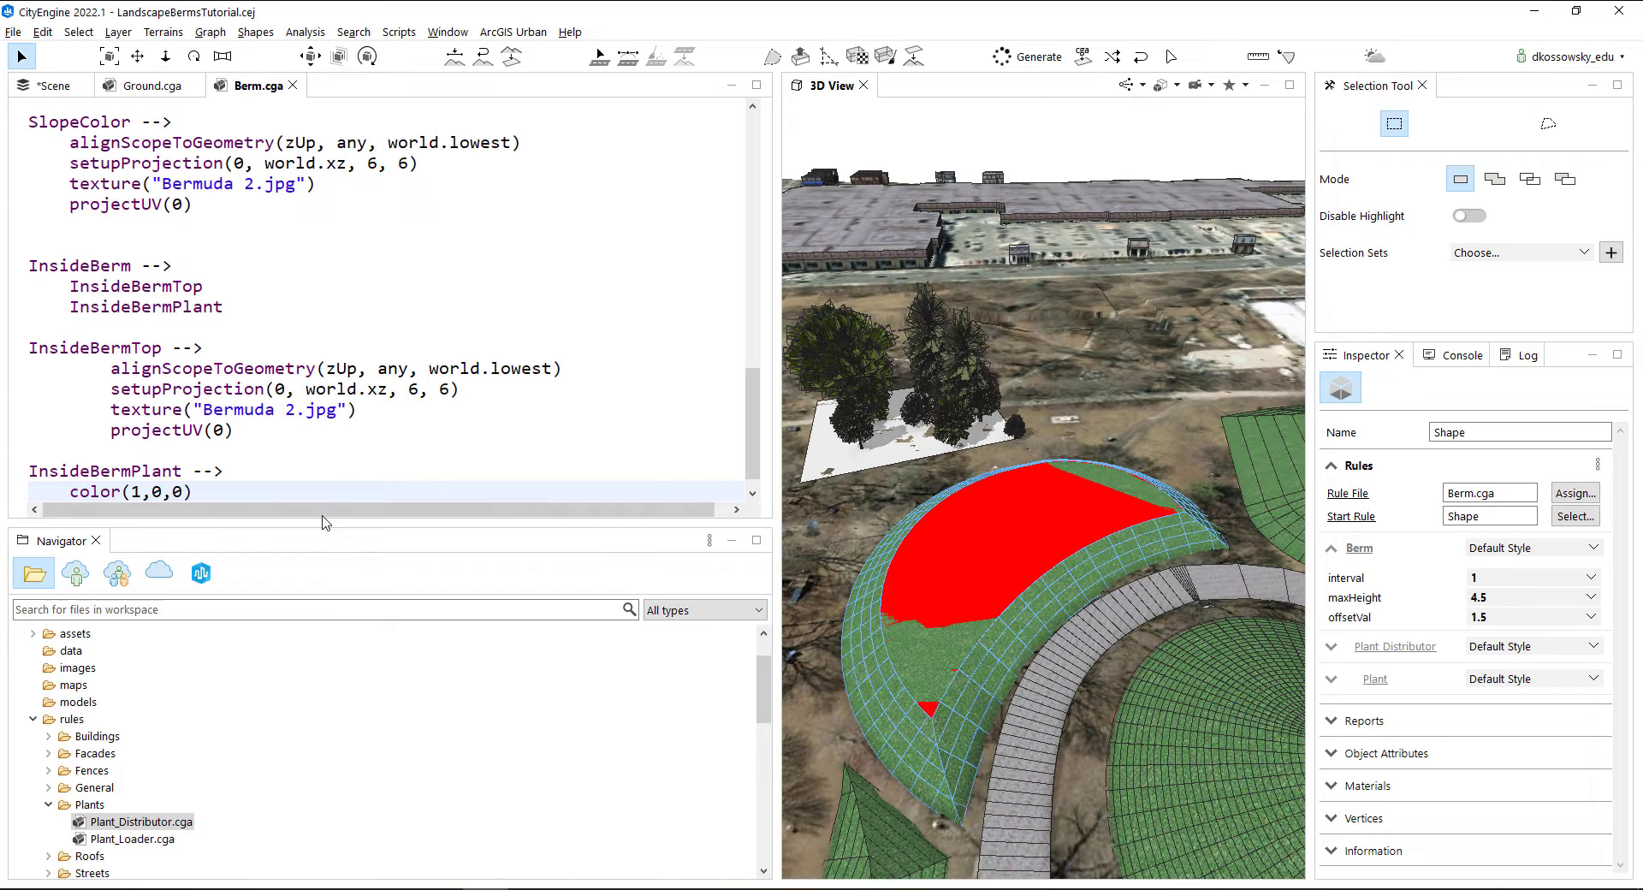
Replace color(1,0,0) in the InsideBermPlant rule with the Plant_Distributor name copied from the import statement
drag(751, 432, 702, 186)
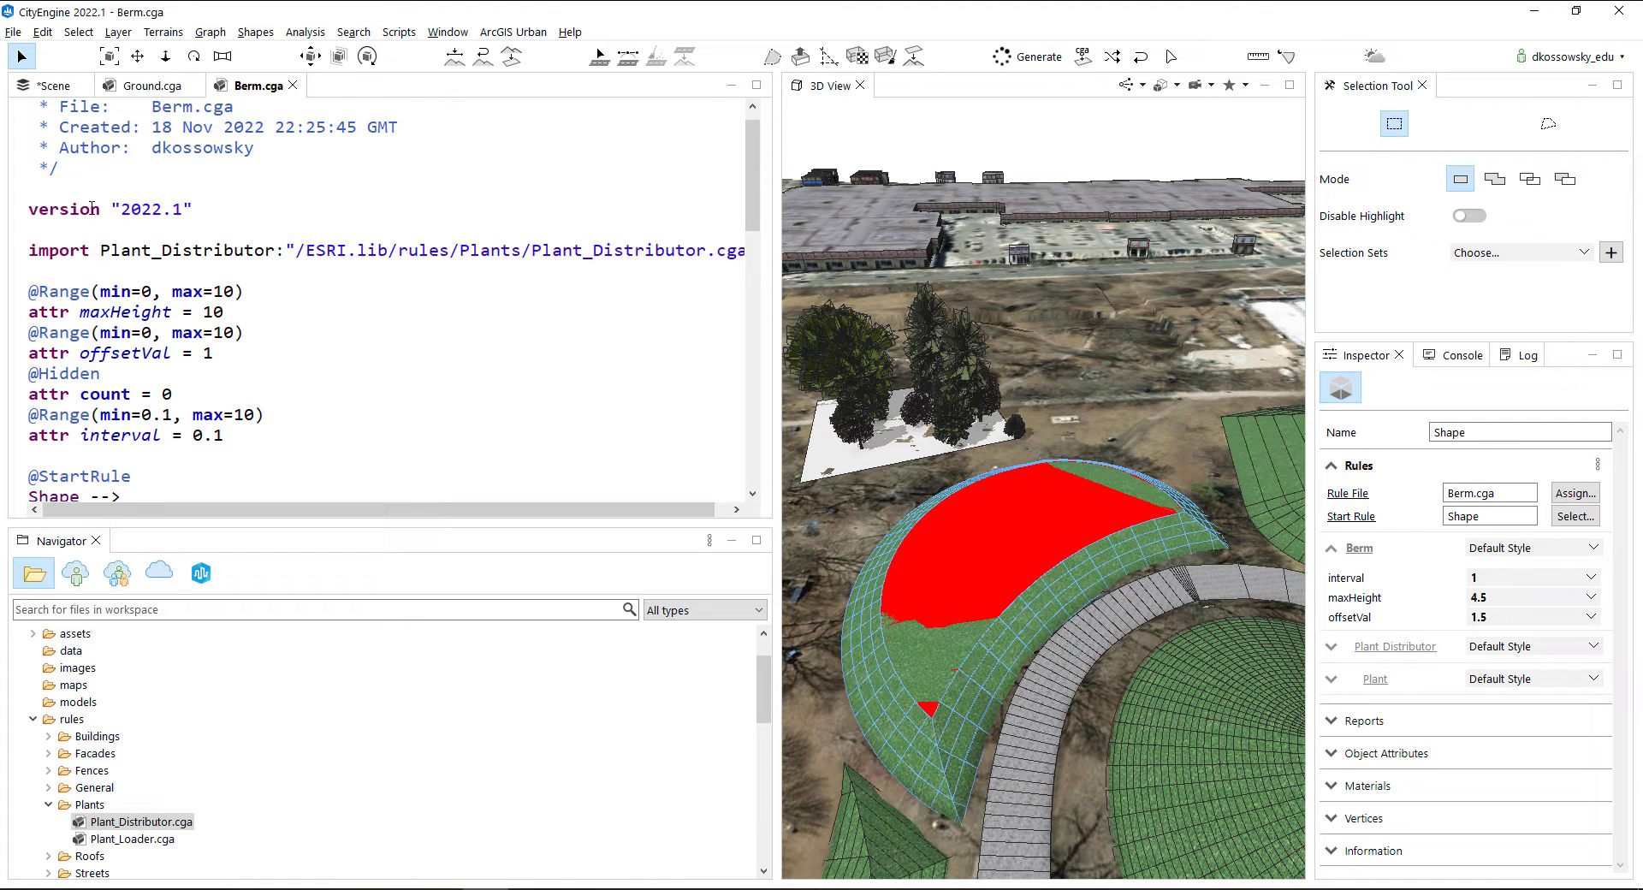
drag(103, 248, 275, 250)
key(ctrl+c)
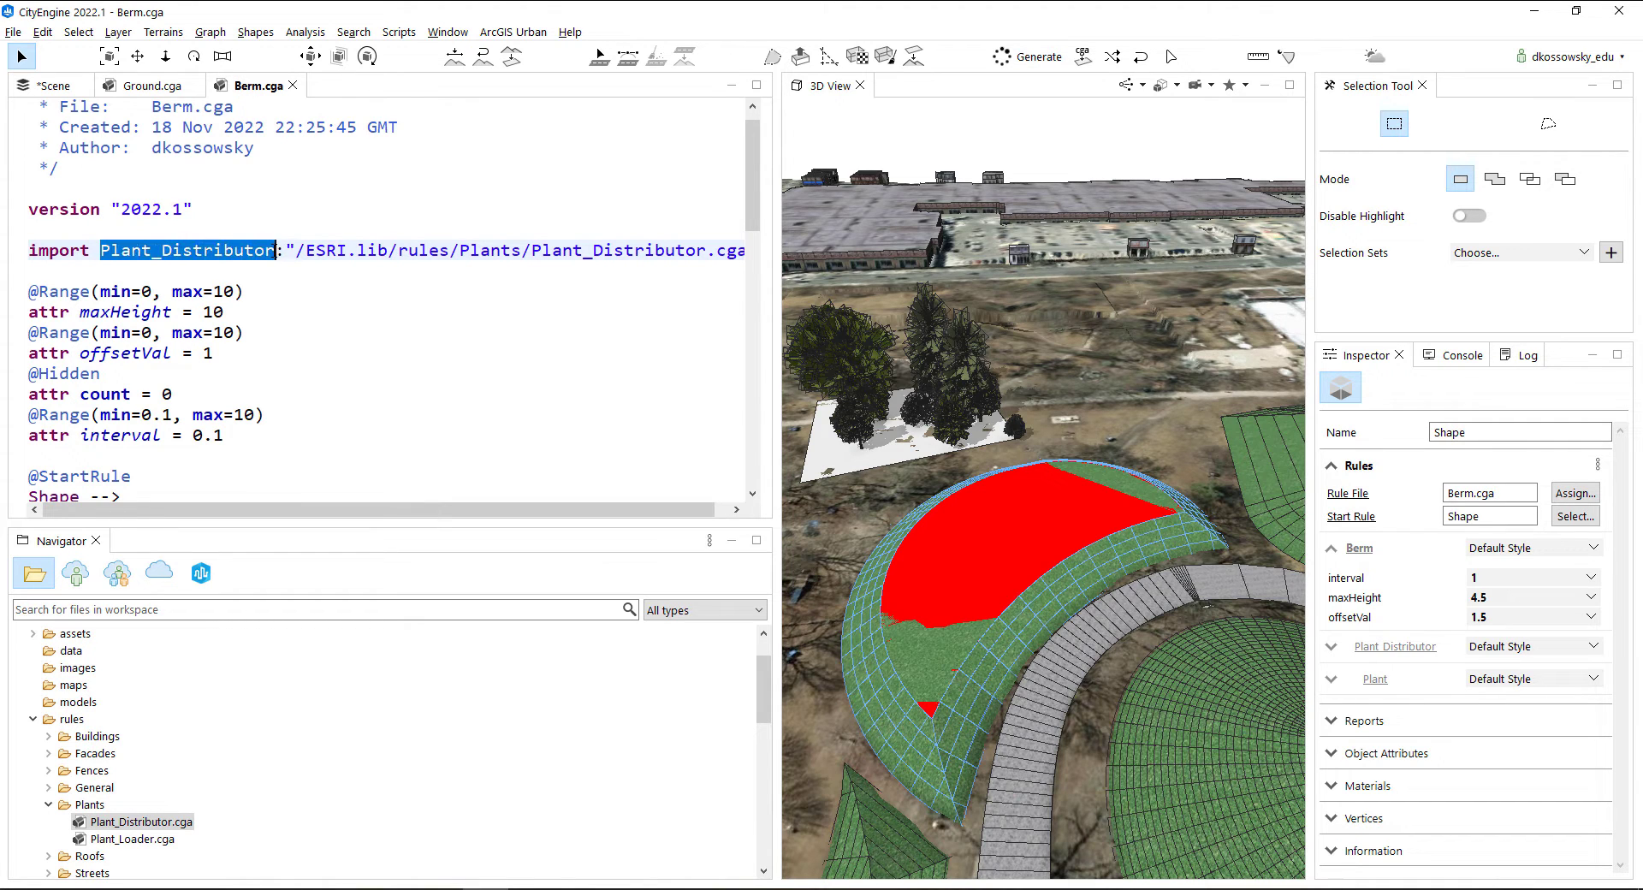
scroll(258, 297, down, 13)
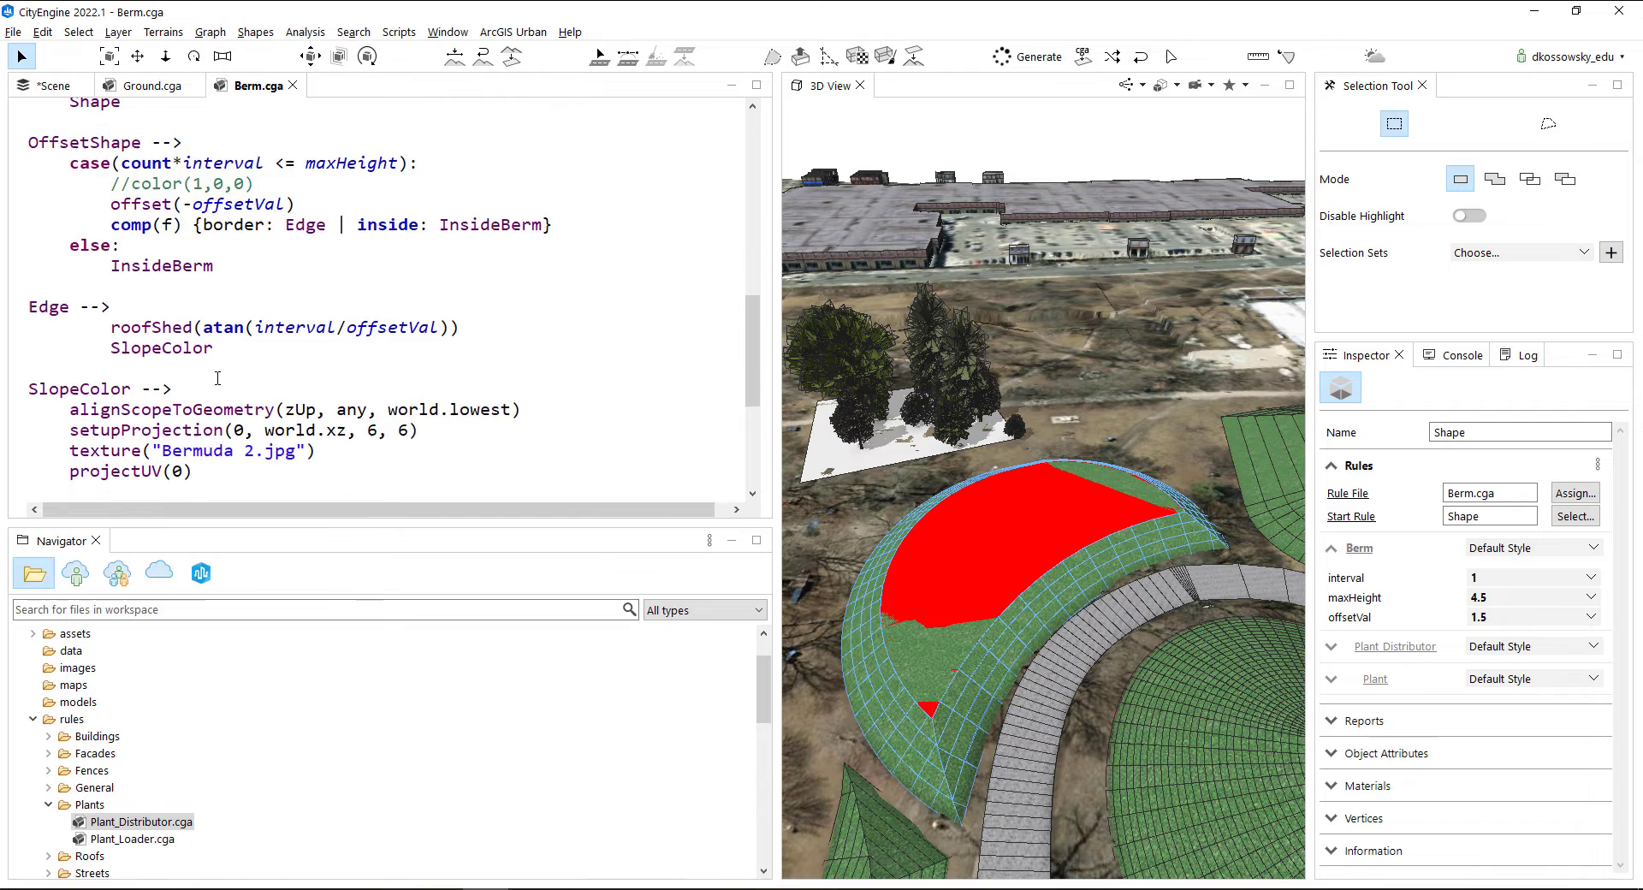
scroll(192, 429, down, 2)
drag(215, 472, 66, 473)
key(ctrl+v)
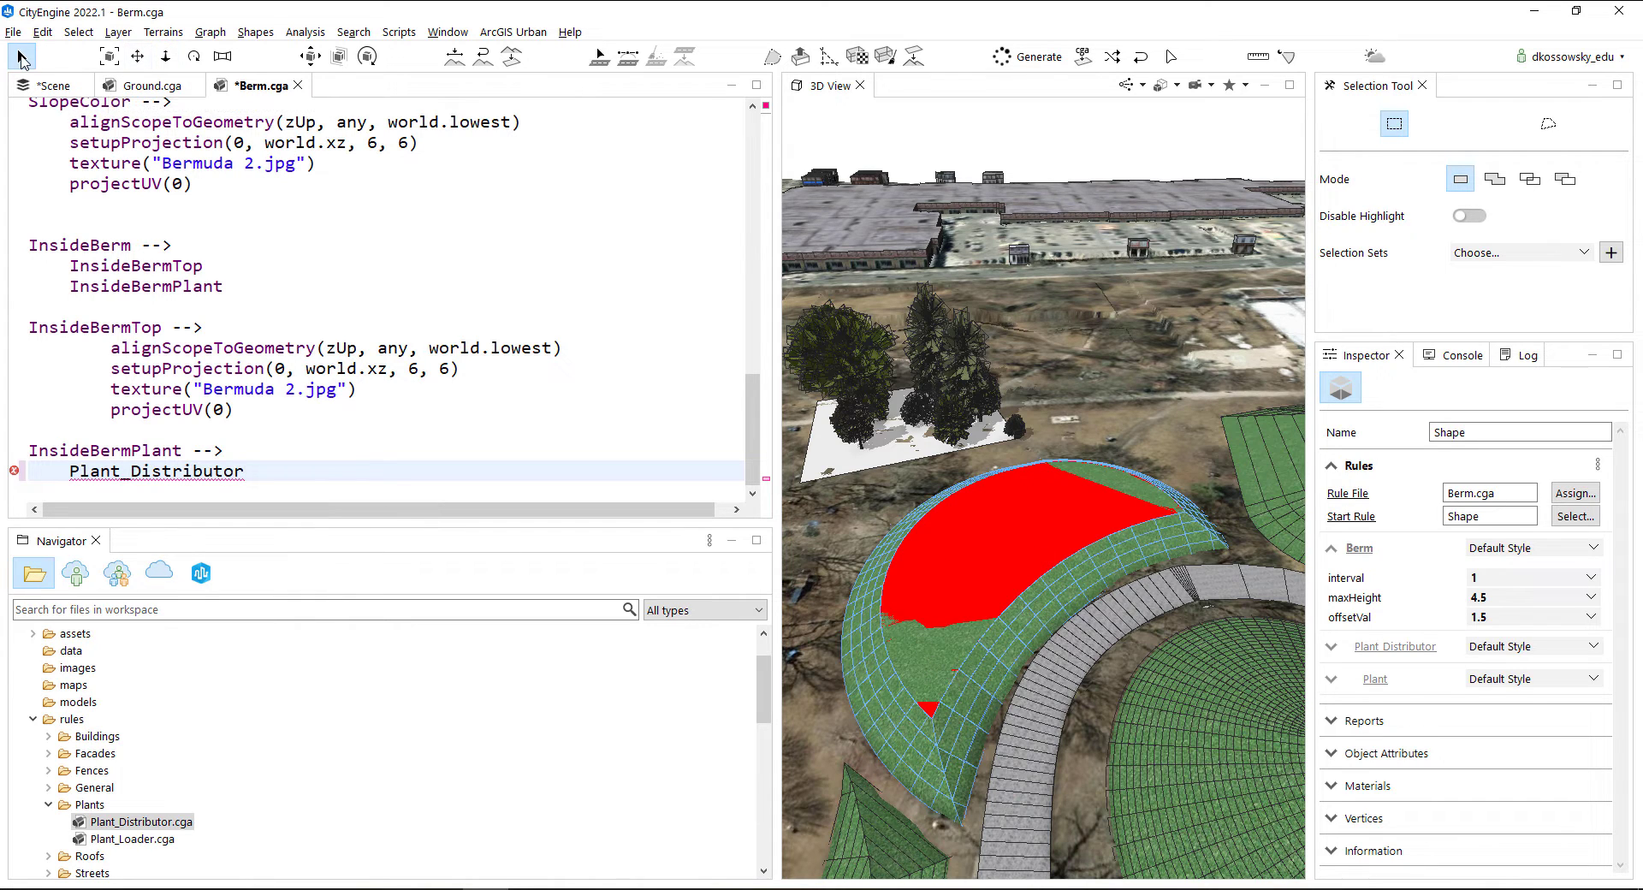
Select and frame the sample tree lot, and open Plant_Distributor.cga in an enlarged code editor
click(849, 477)
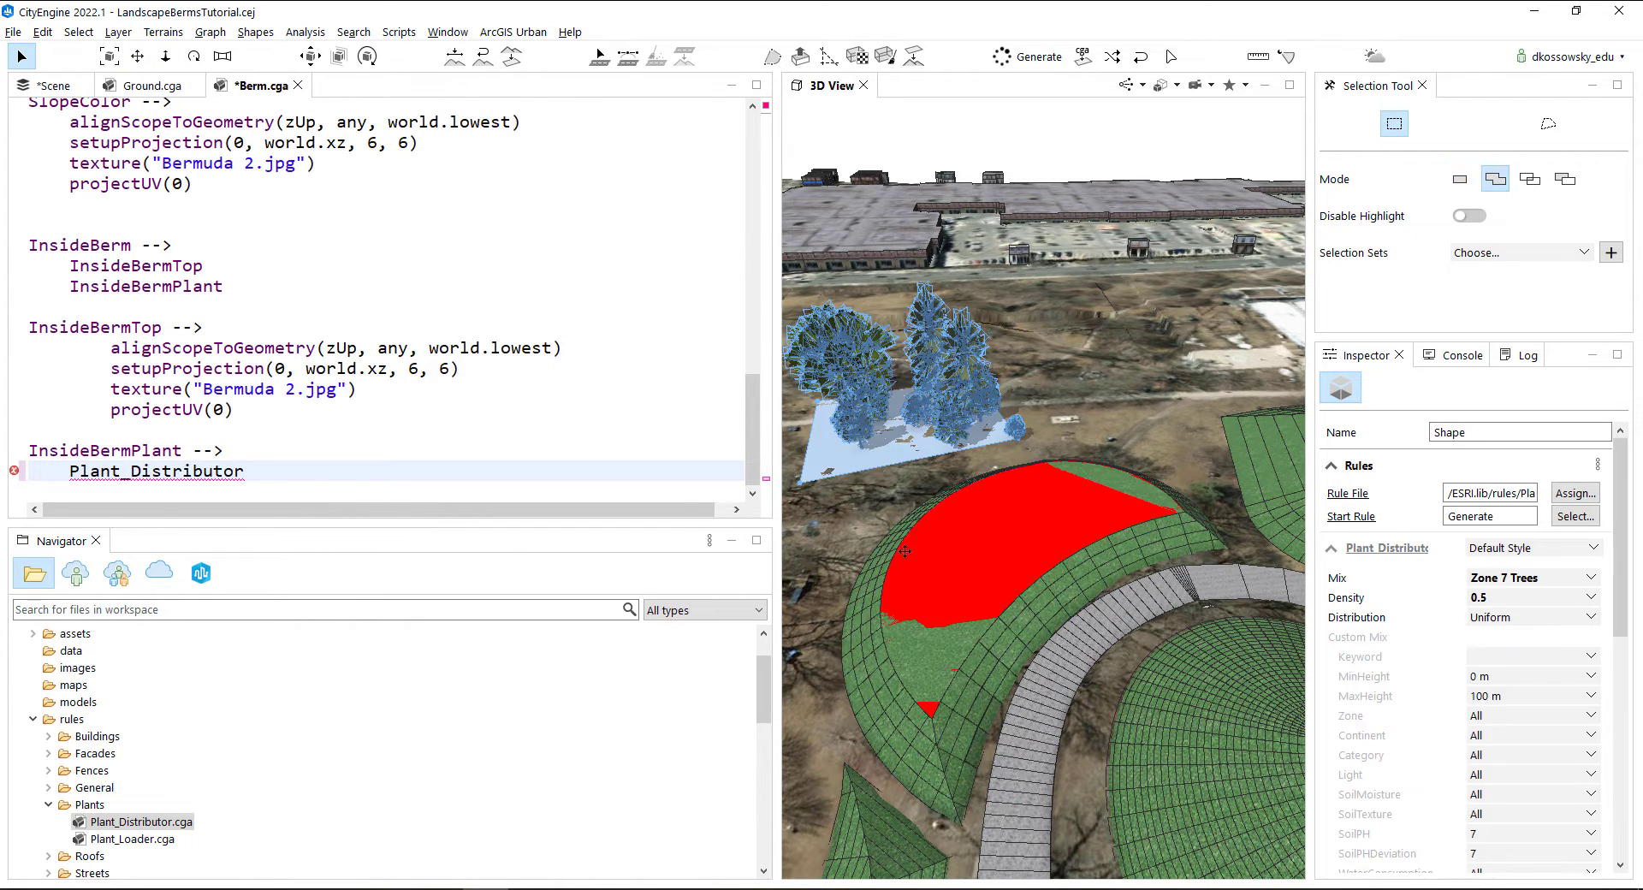
key(f)
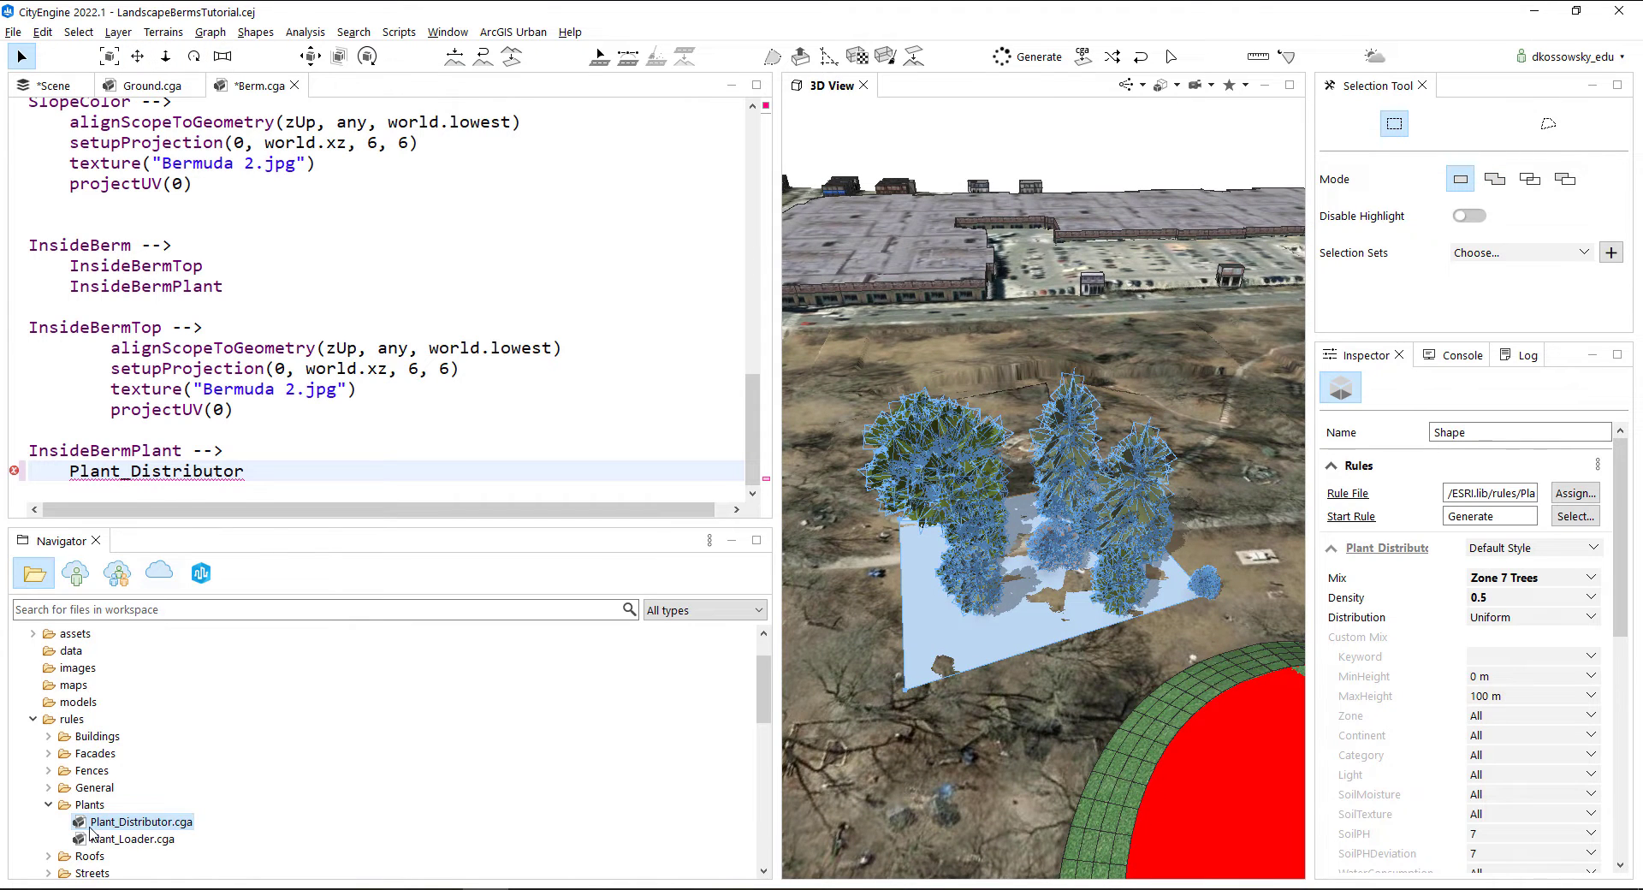
double_click(96, 823)
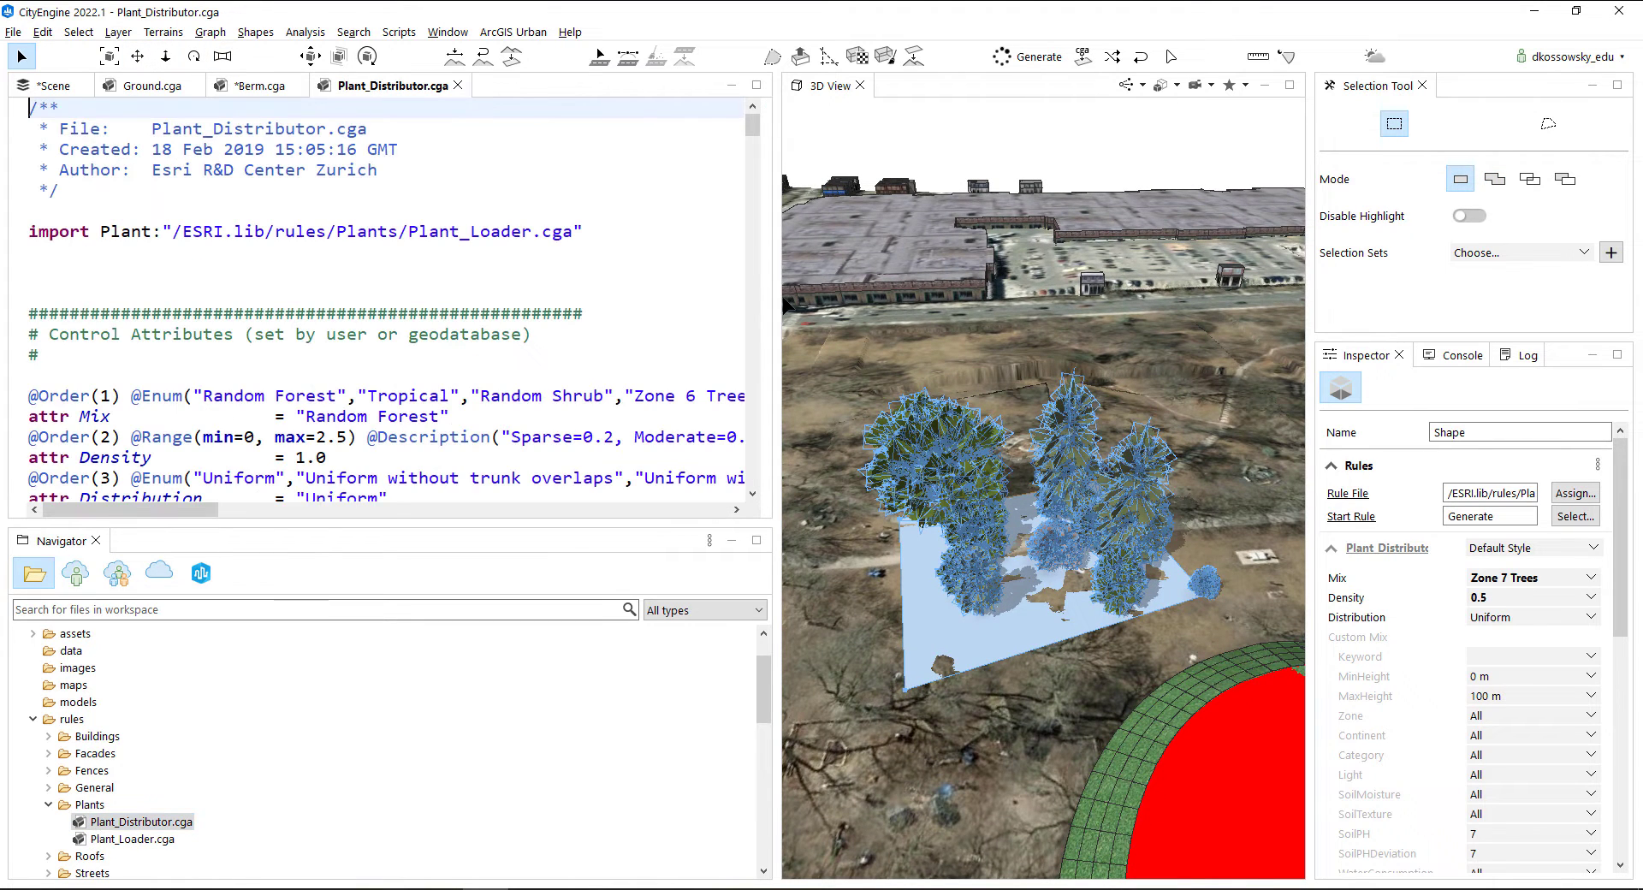
drag(785, 299, 889, 298)
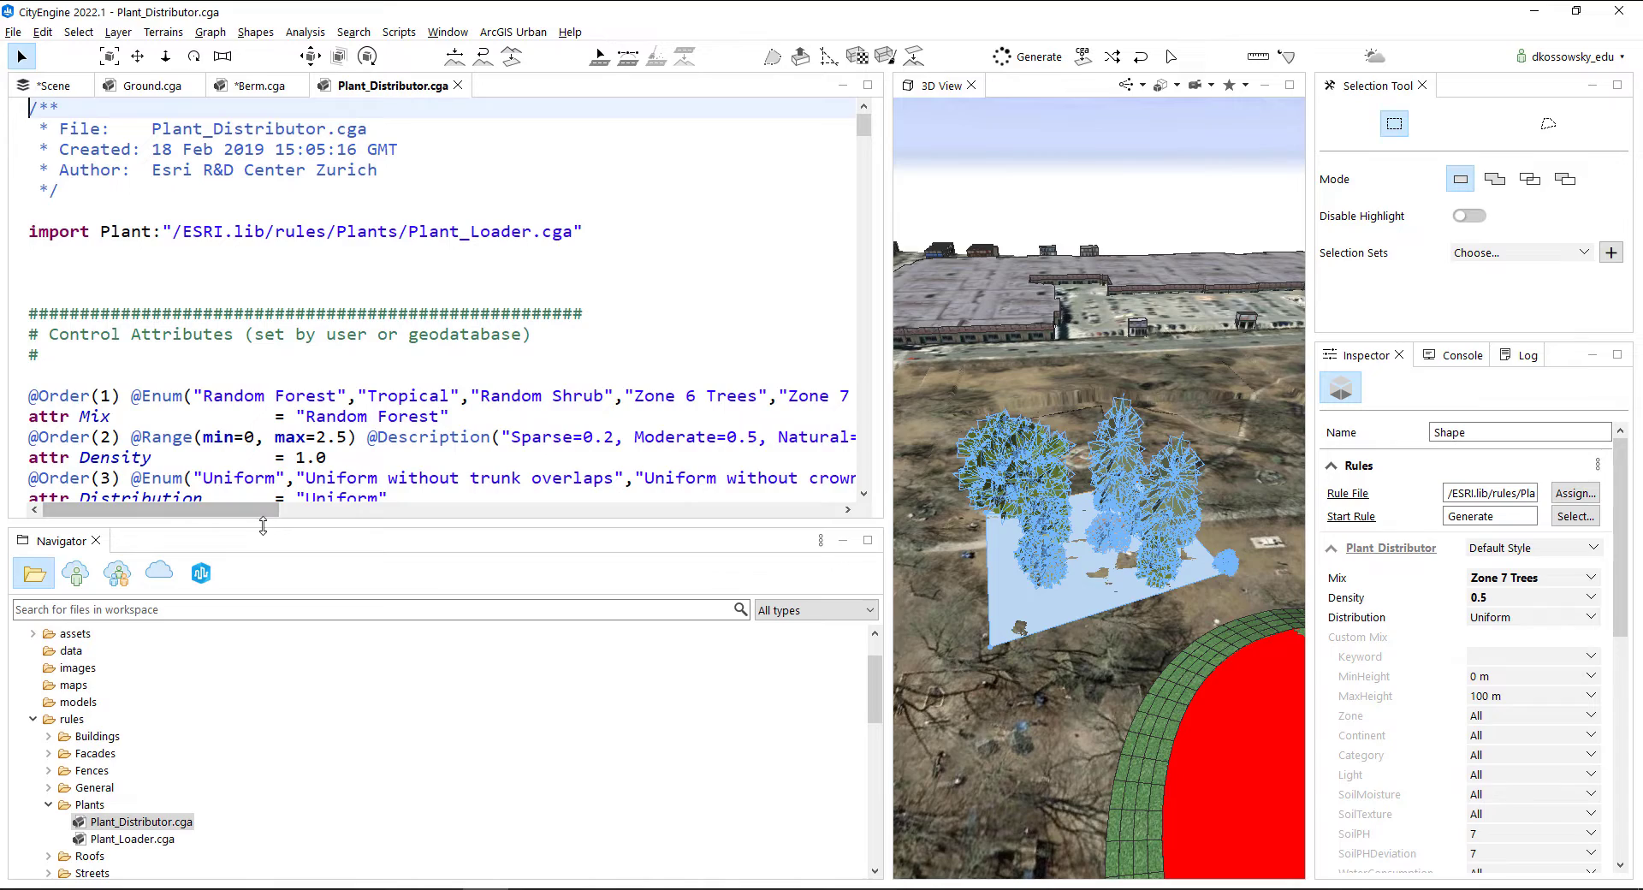
drag(257, 528, 259, 753)
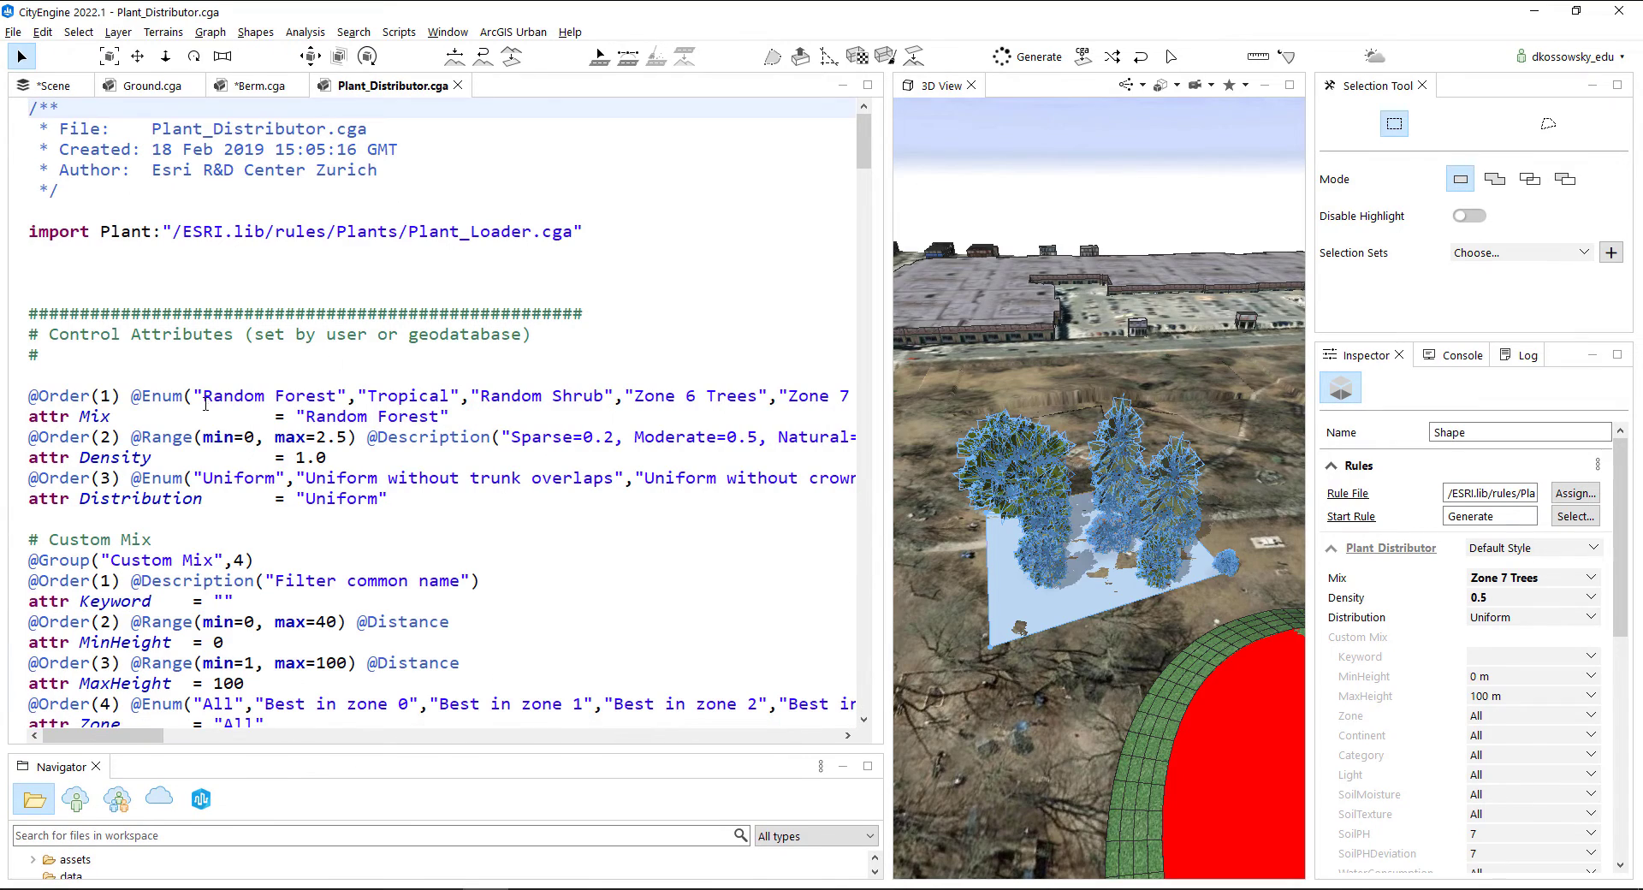
Locate the start rule's name in the Plant on Surface Distributor section of Plant_Distributor.cga
scroll(439, 273, down, 20)
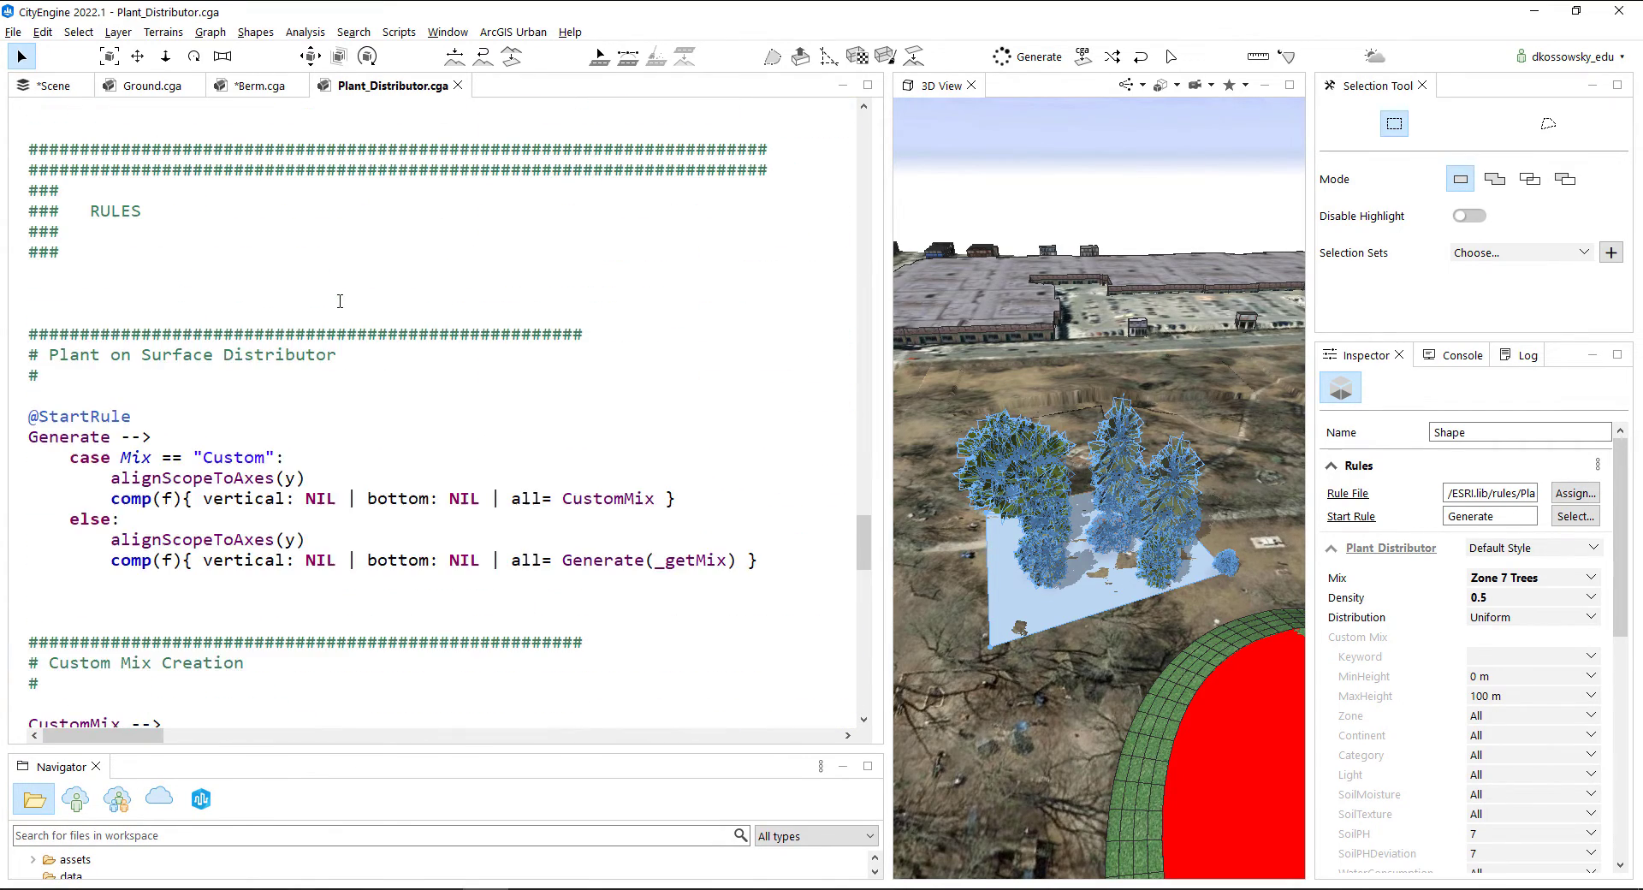
scroll(339, 301, down, 1)
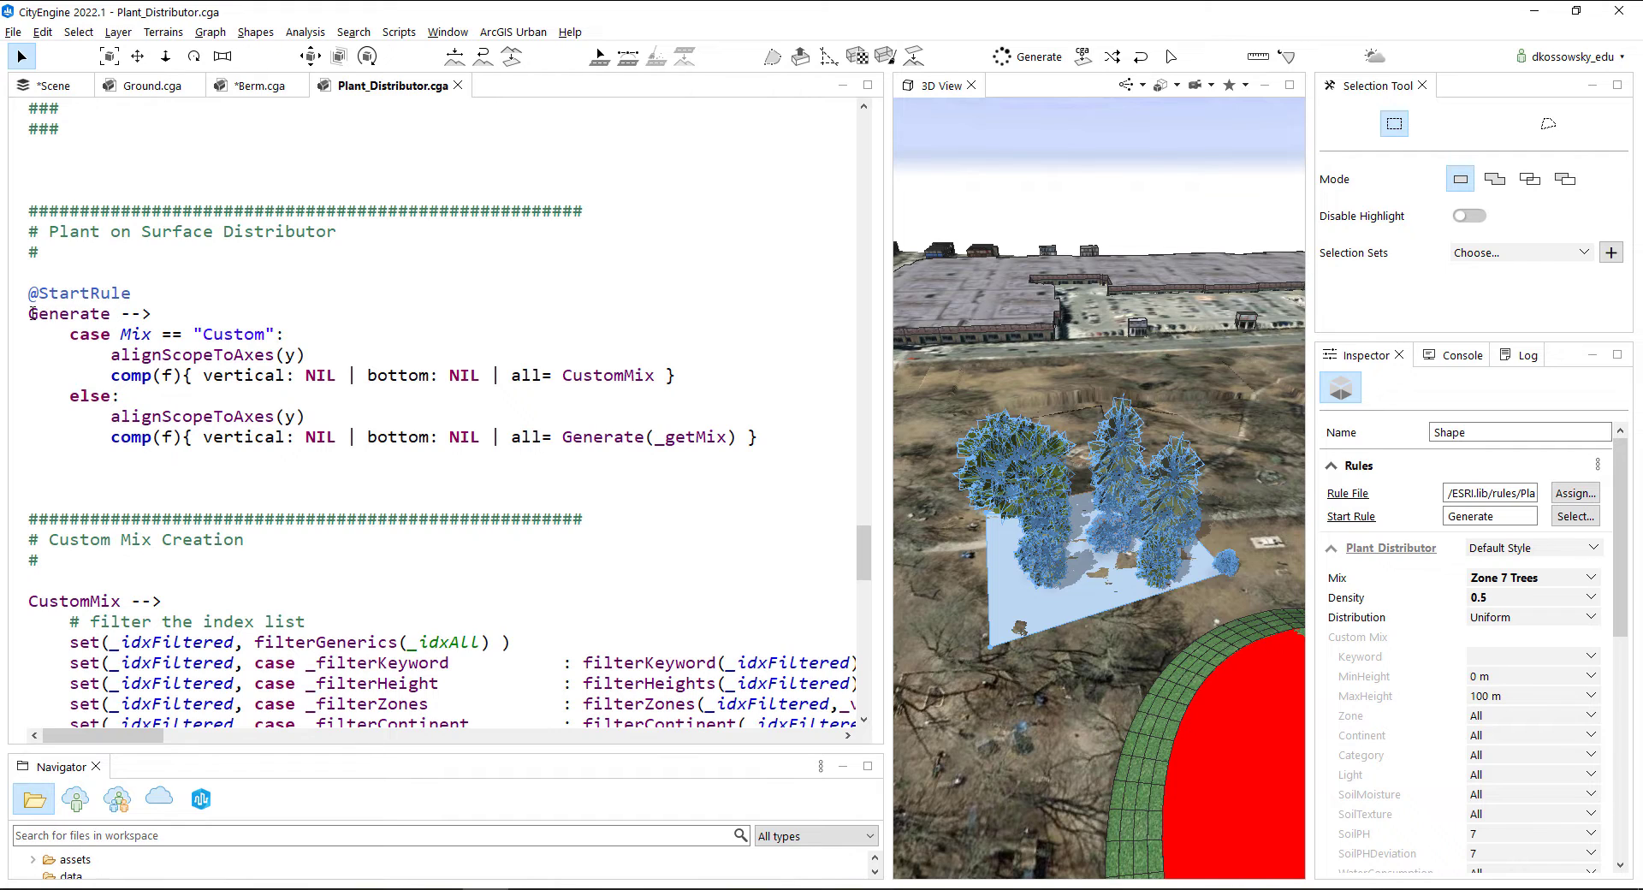
drag(32, 314, 111, 315)
key(Right)
key(Right)
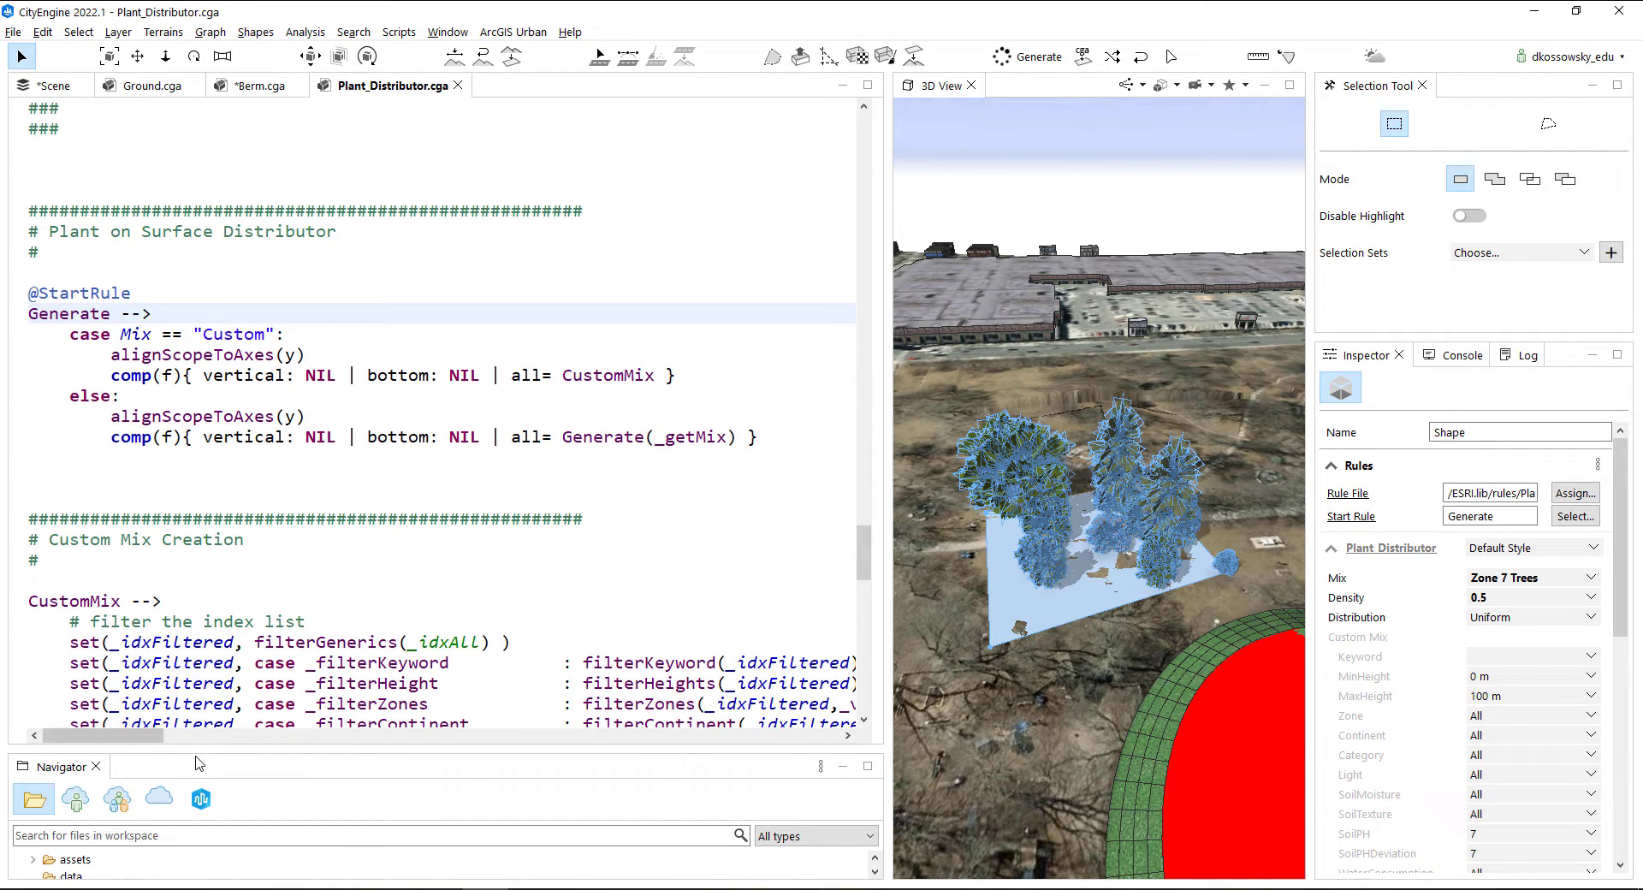
Complete the InsideBermPlant rule in Berm.cga as Plant_Distributor.Generate and save the file
click(255, 86)
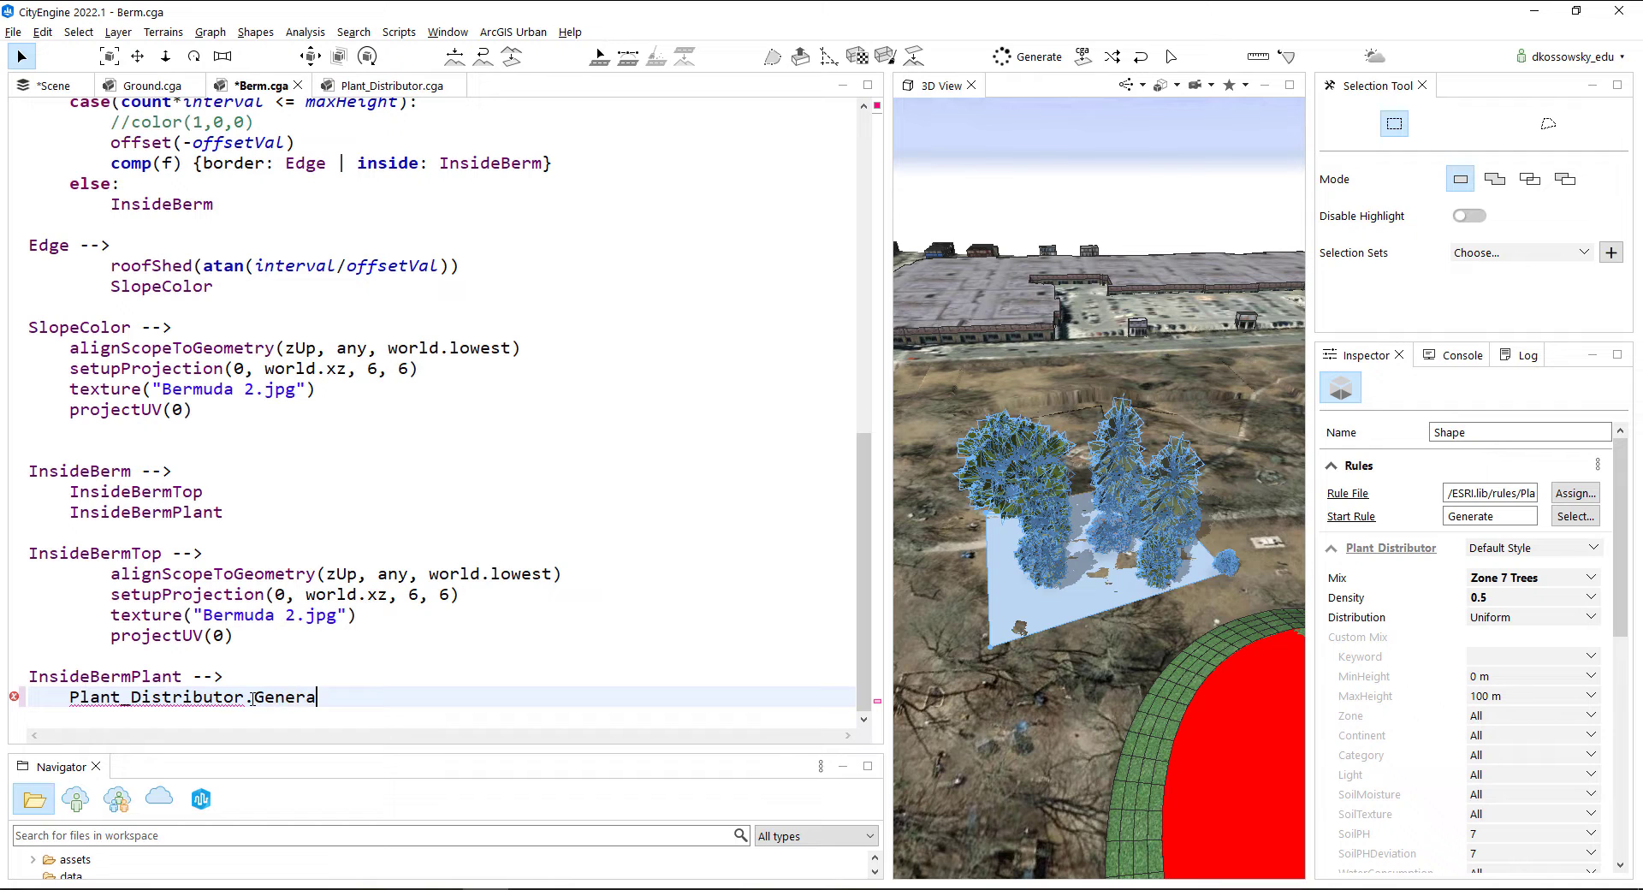
text(te)
key(ctrl+s)
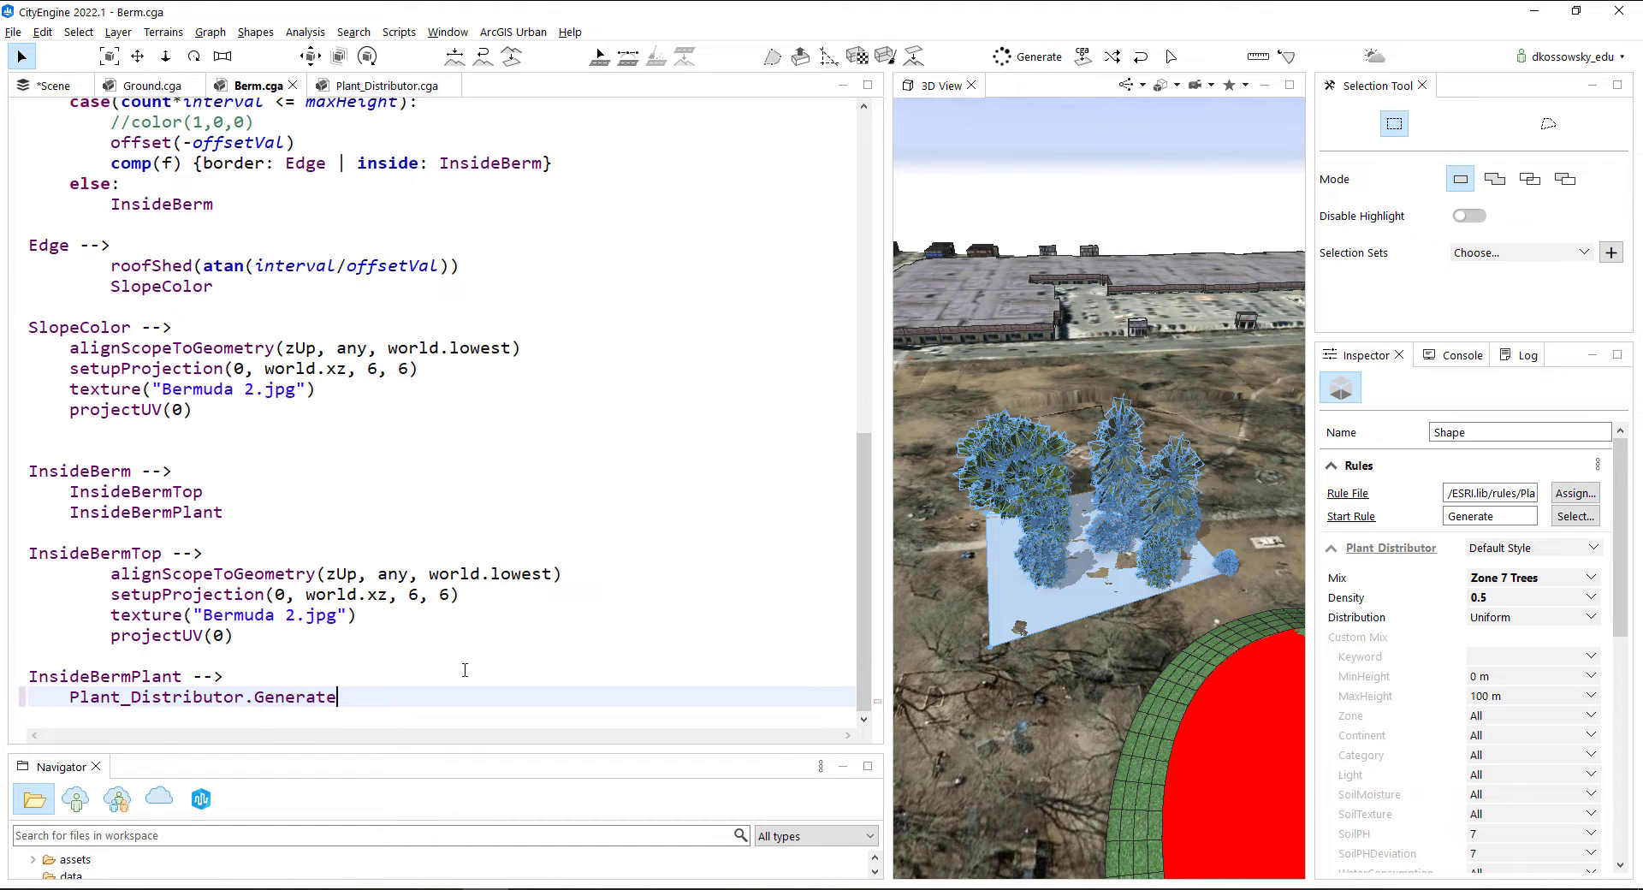
Regenerate the large berm with the plant rule and widen the 3D view to inspect its trees
middle_drag(1058, 579, 922, 599)
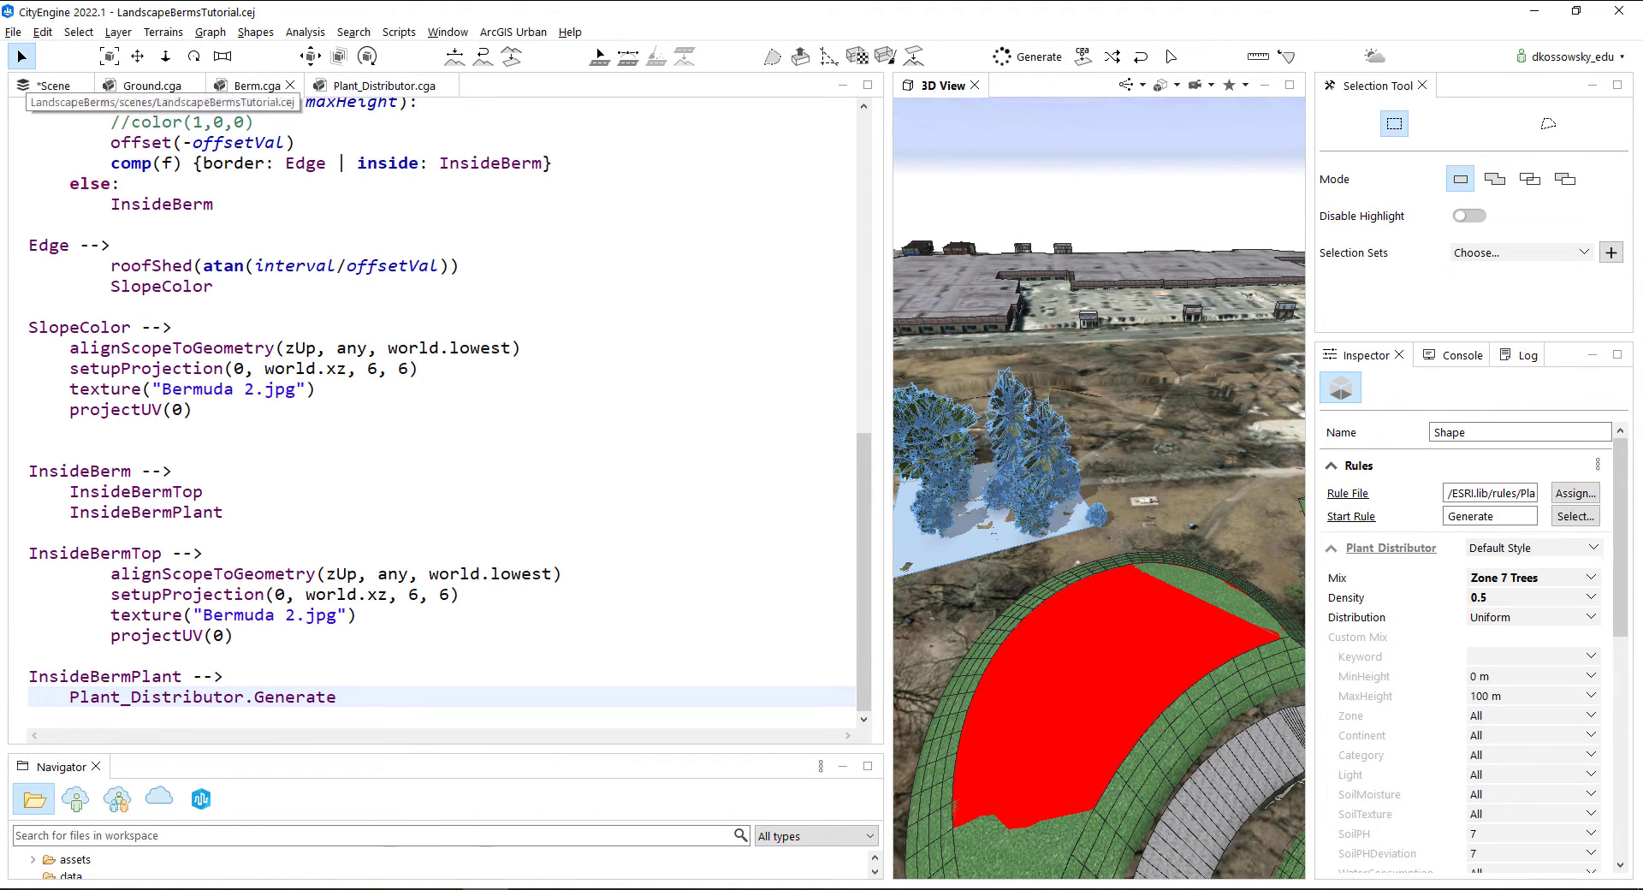
click(1085, 713)
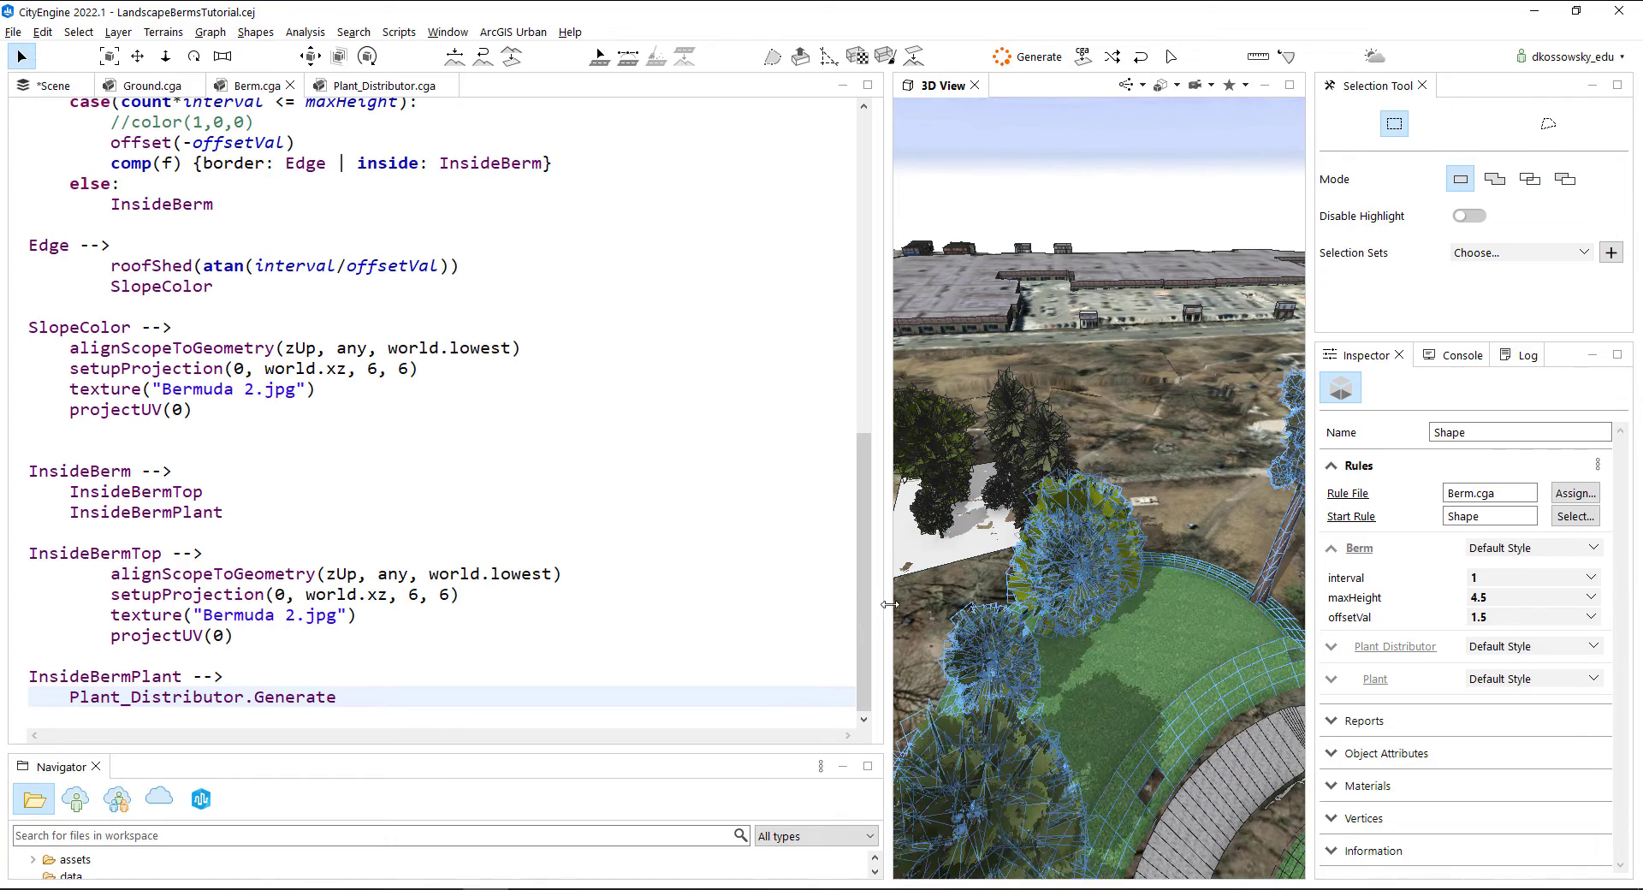
drag(888, 602, 711, 591)
scroll(976, 676, down, 5)
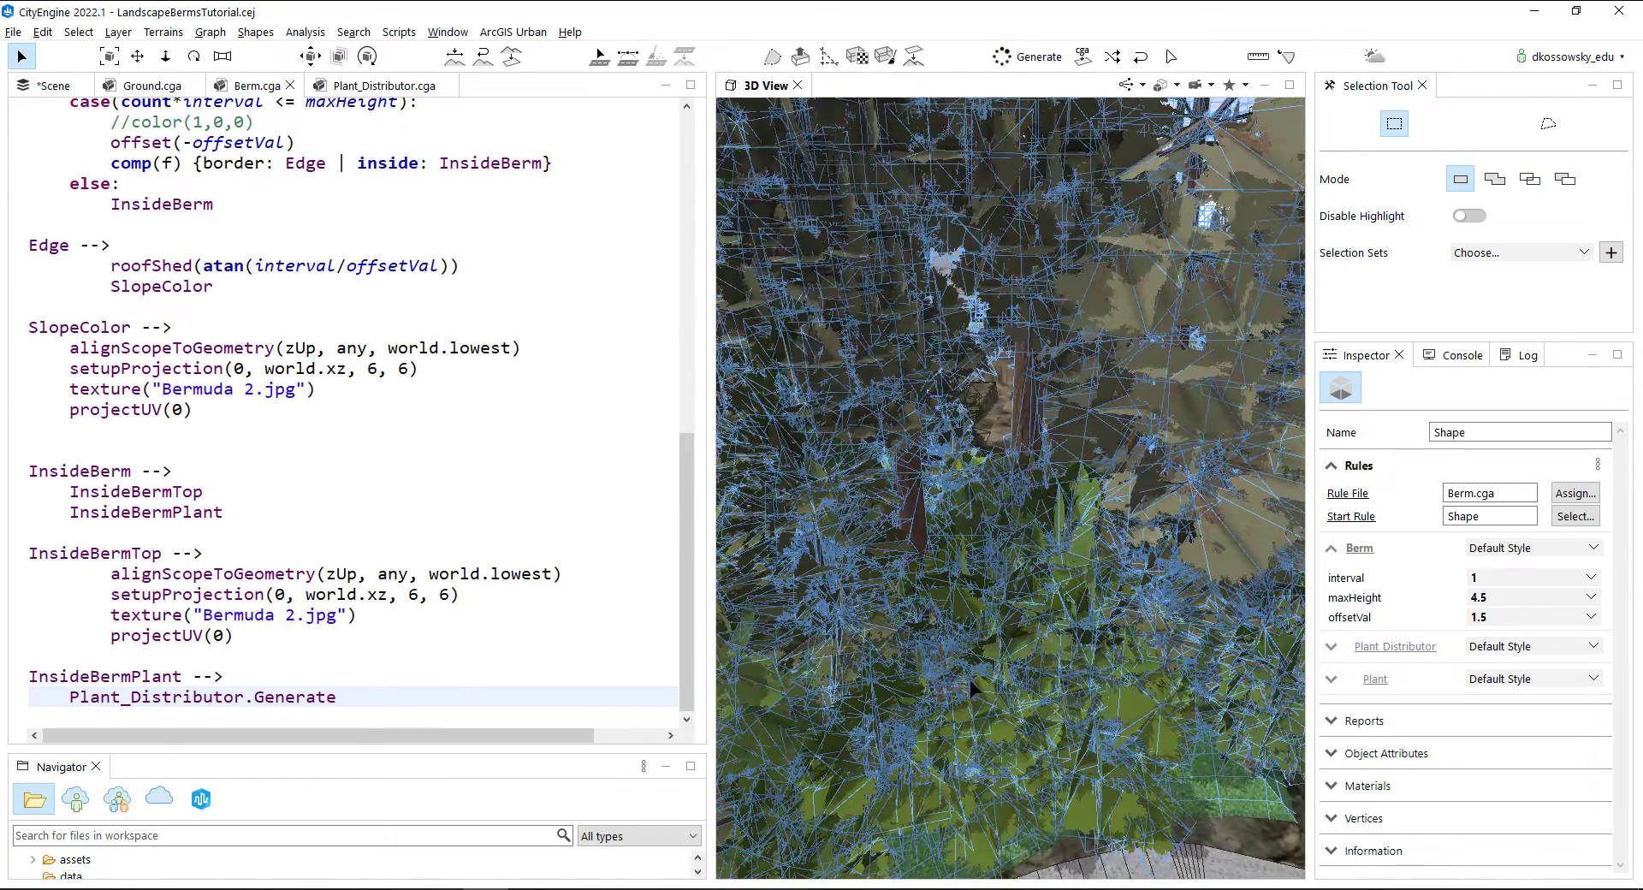
alt+drag(1001, 661, 1007, 557)
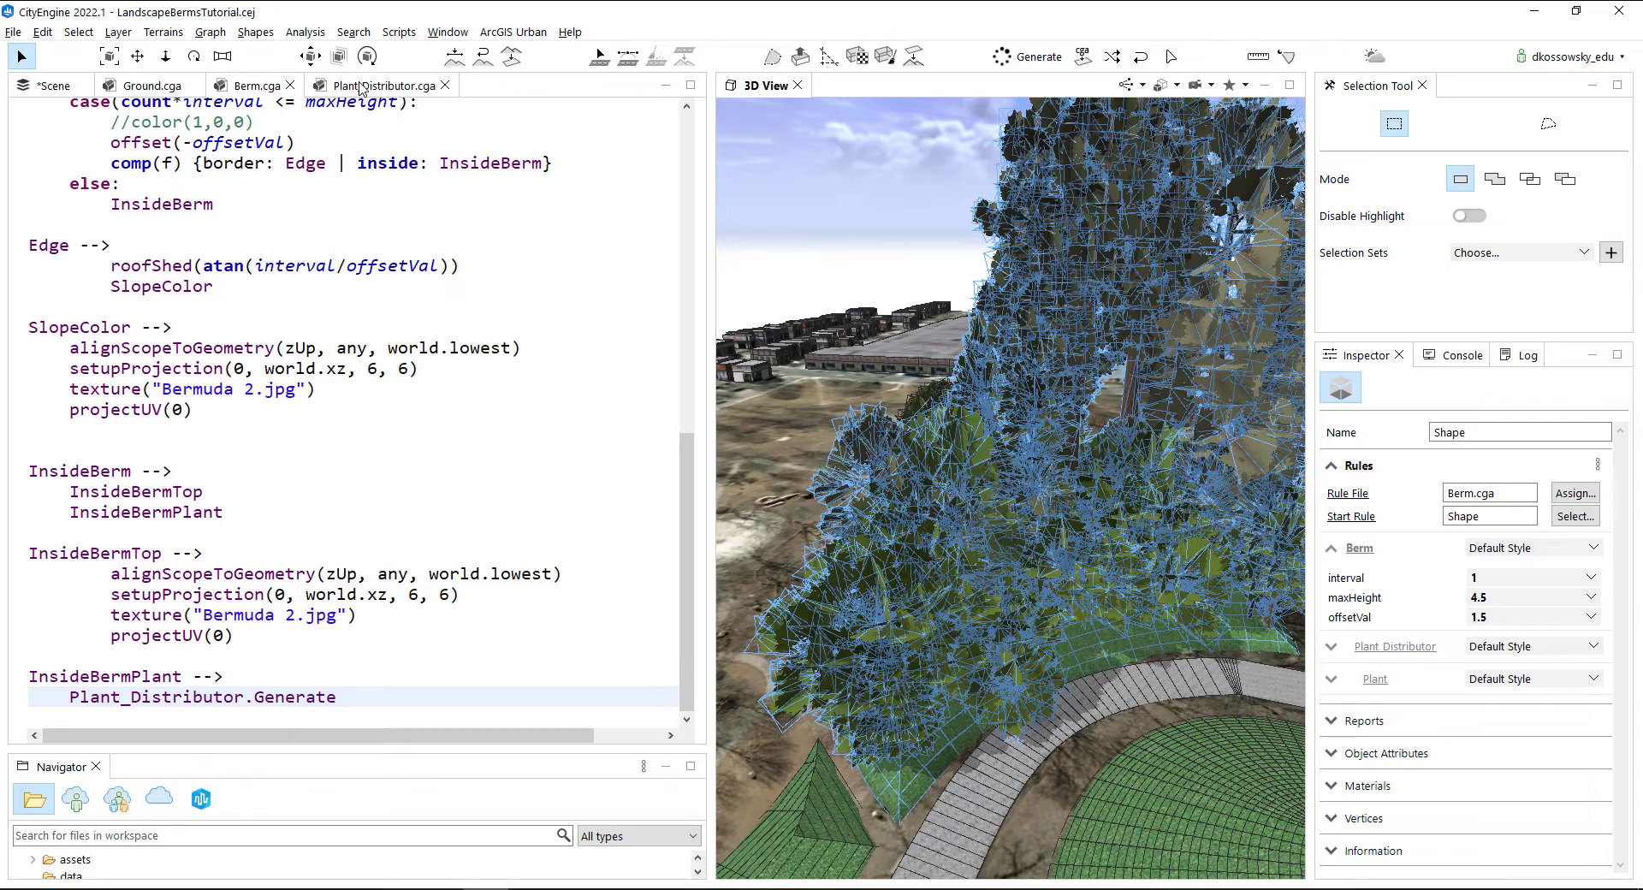
Select the sample tree lot and check its Plant_Distributor Mix and Density attributes
scroll(806, 498, up, 5)
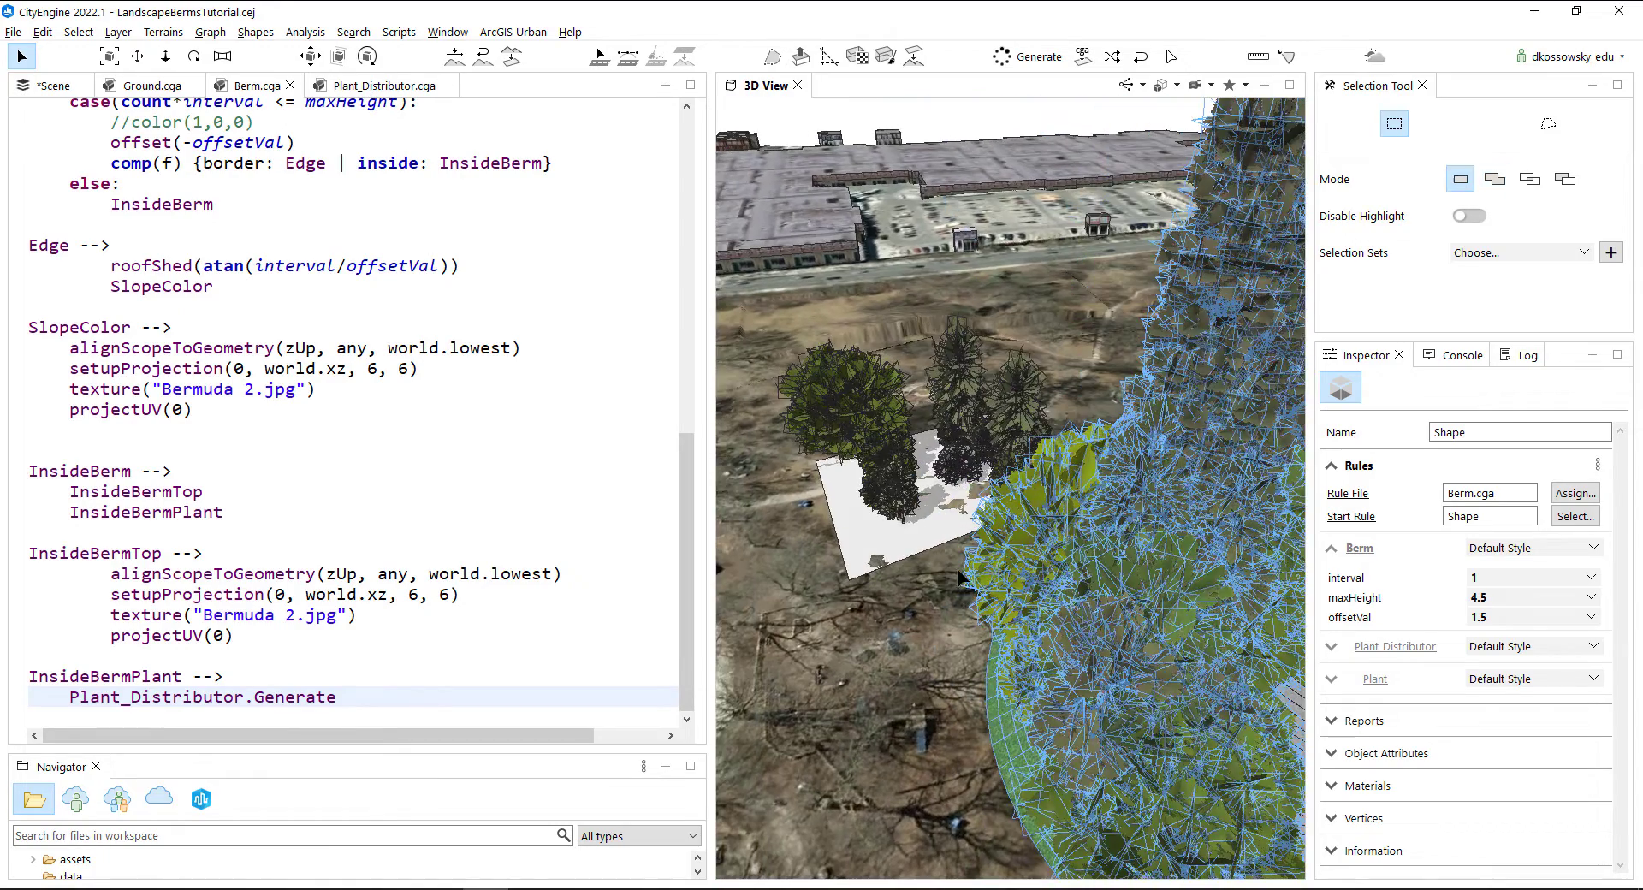
click(895, 539)
alt+drag(895, 539, 829, 522)
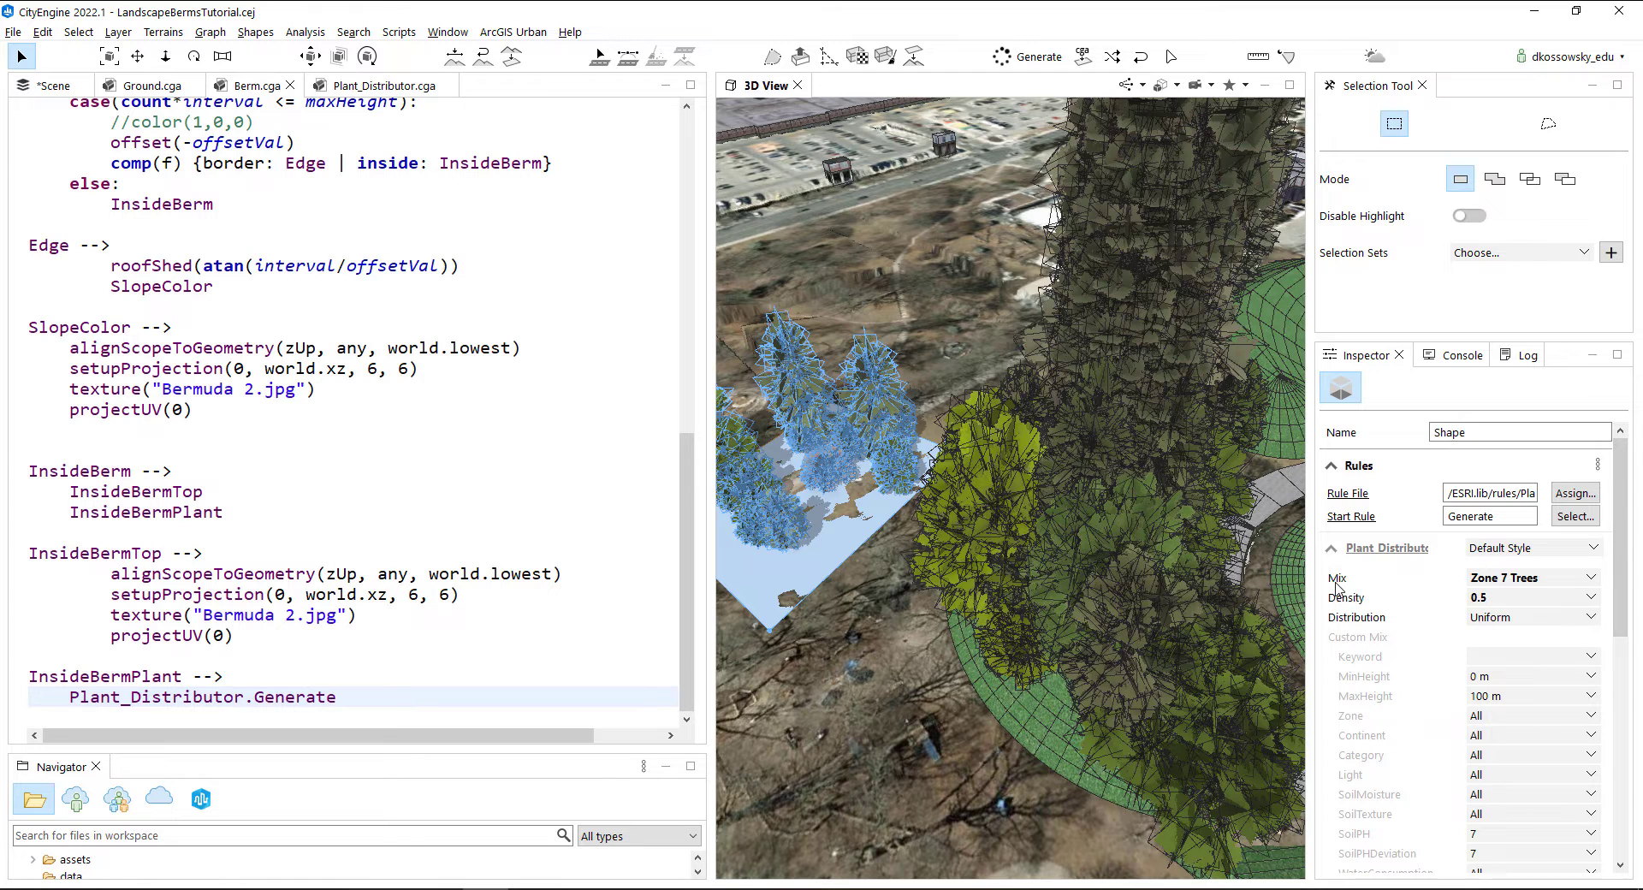
mouse_move(1344, 585)
Declare two attributes below interval in Berm.cga: Mix as an empty string and Density as 0
scroll(303, 305, up, 11)
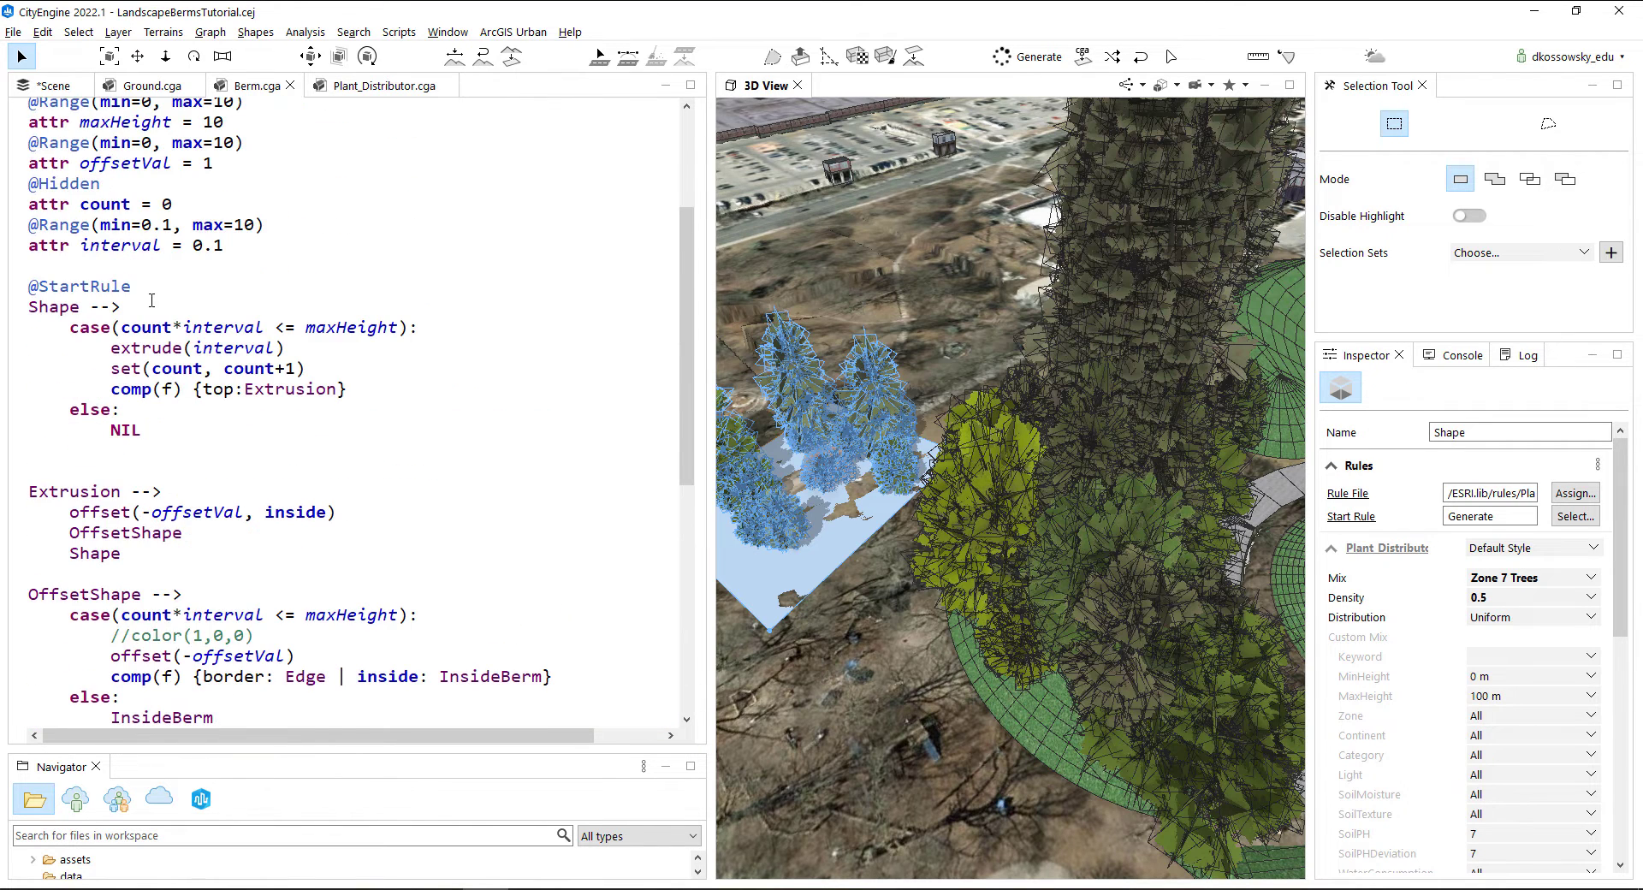
click(60, 402)
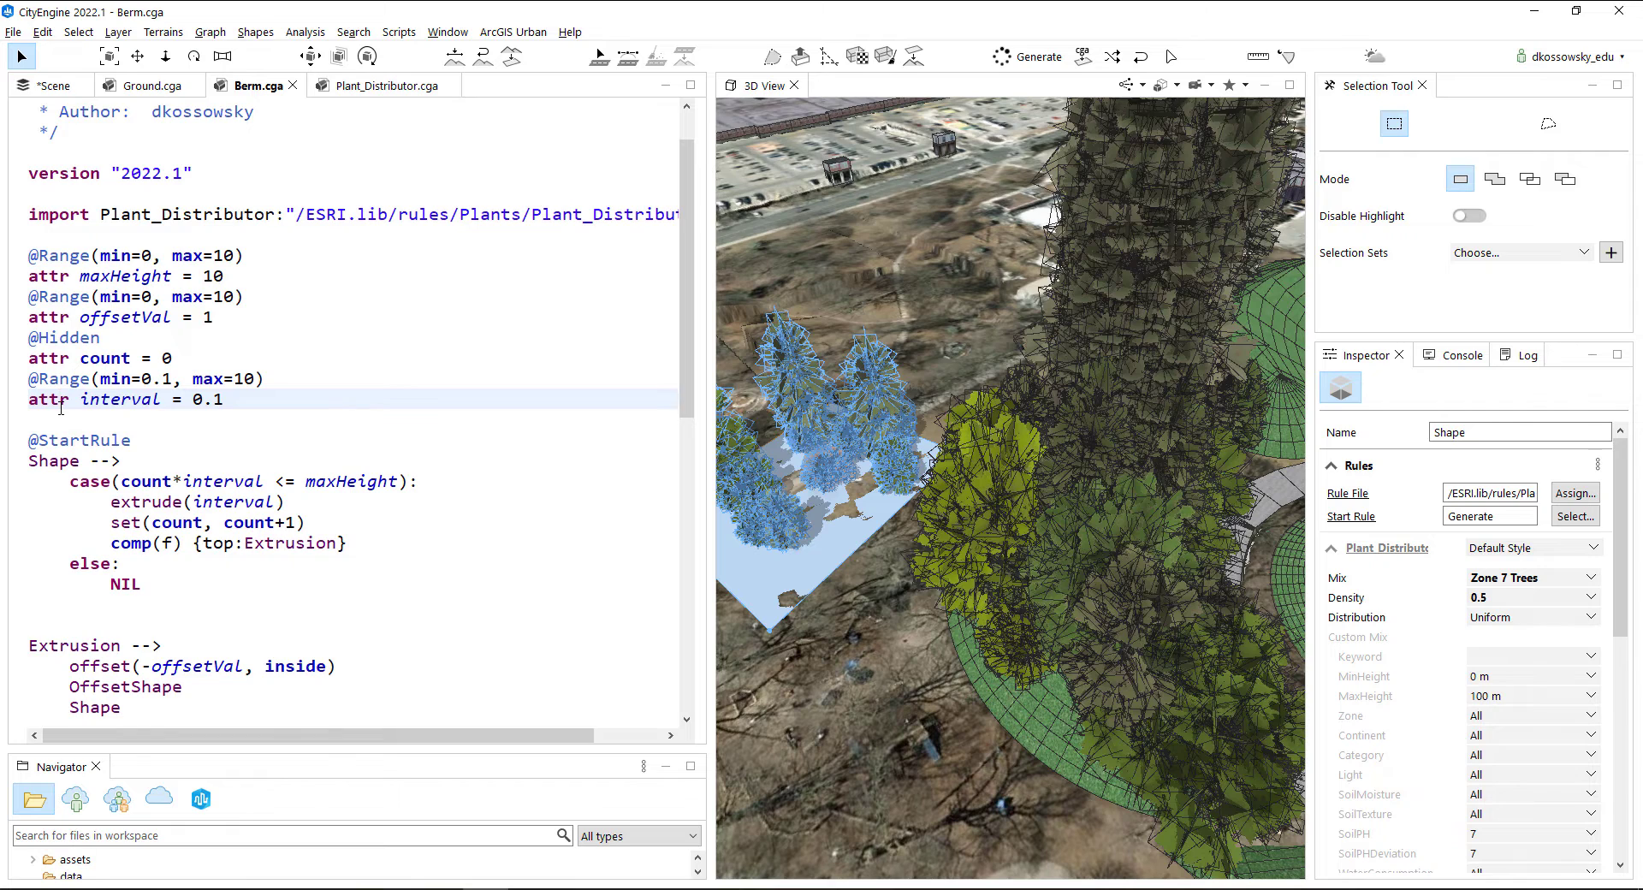
key(End)
key(Return)
key(Return)
text(a)
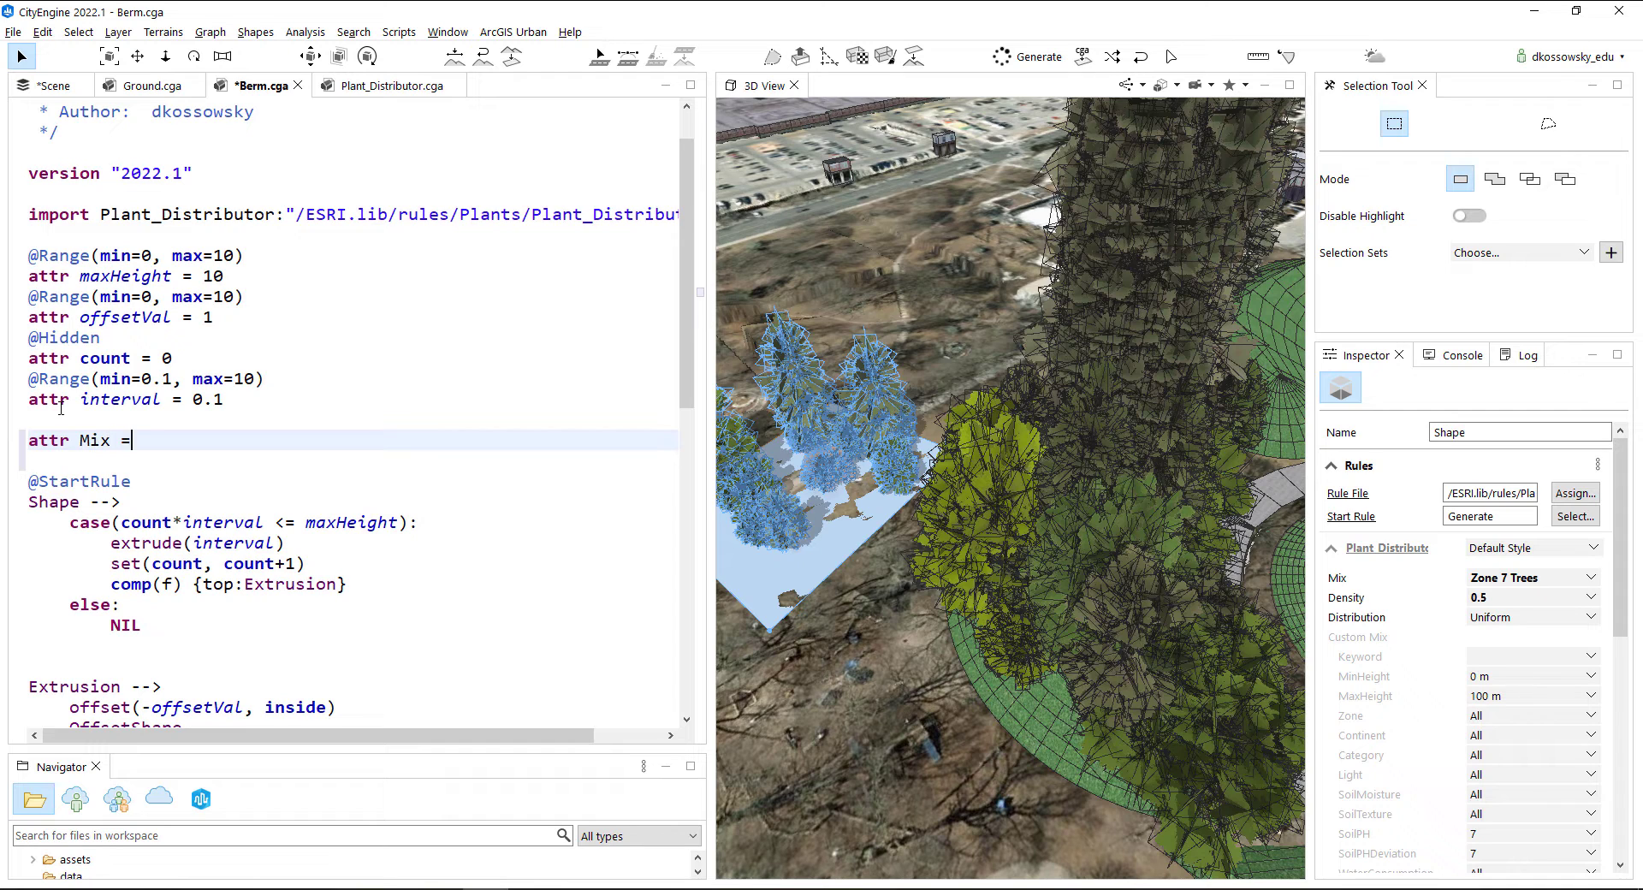
text(ttr Mix = "")
key(Return)
text(attr Density = 0)
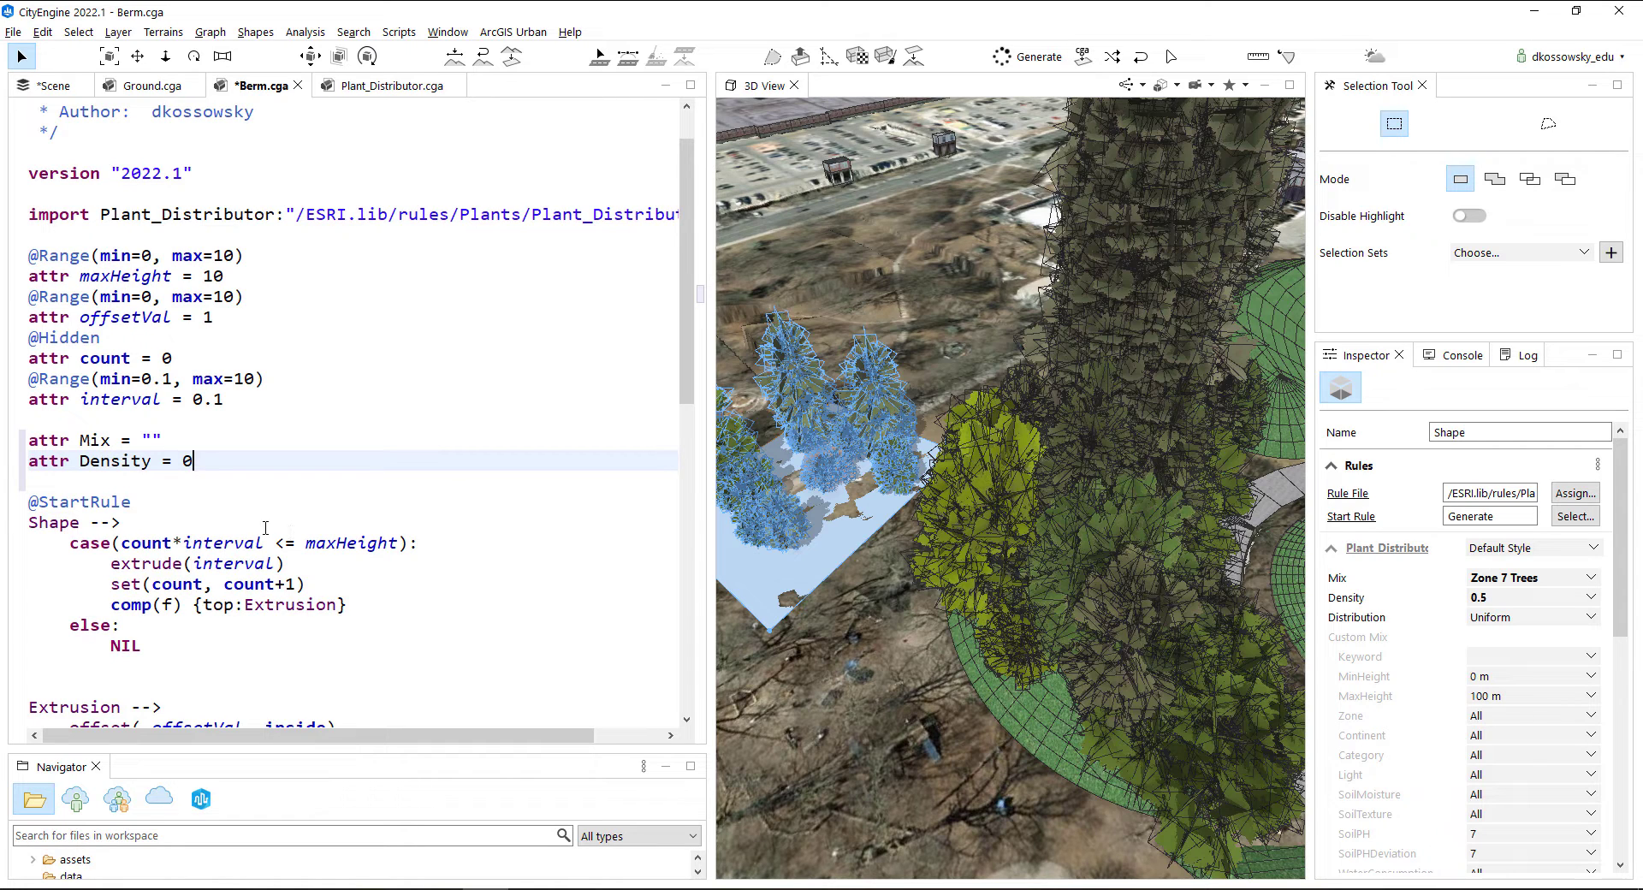
Check the sample lot's available plant mixes and set the Mix attribute in Berm.cga to "Random Shrub"
click(153, 440)
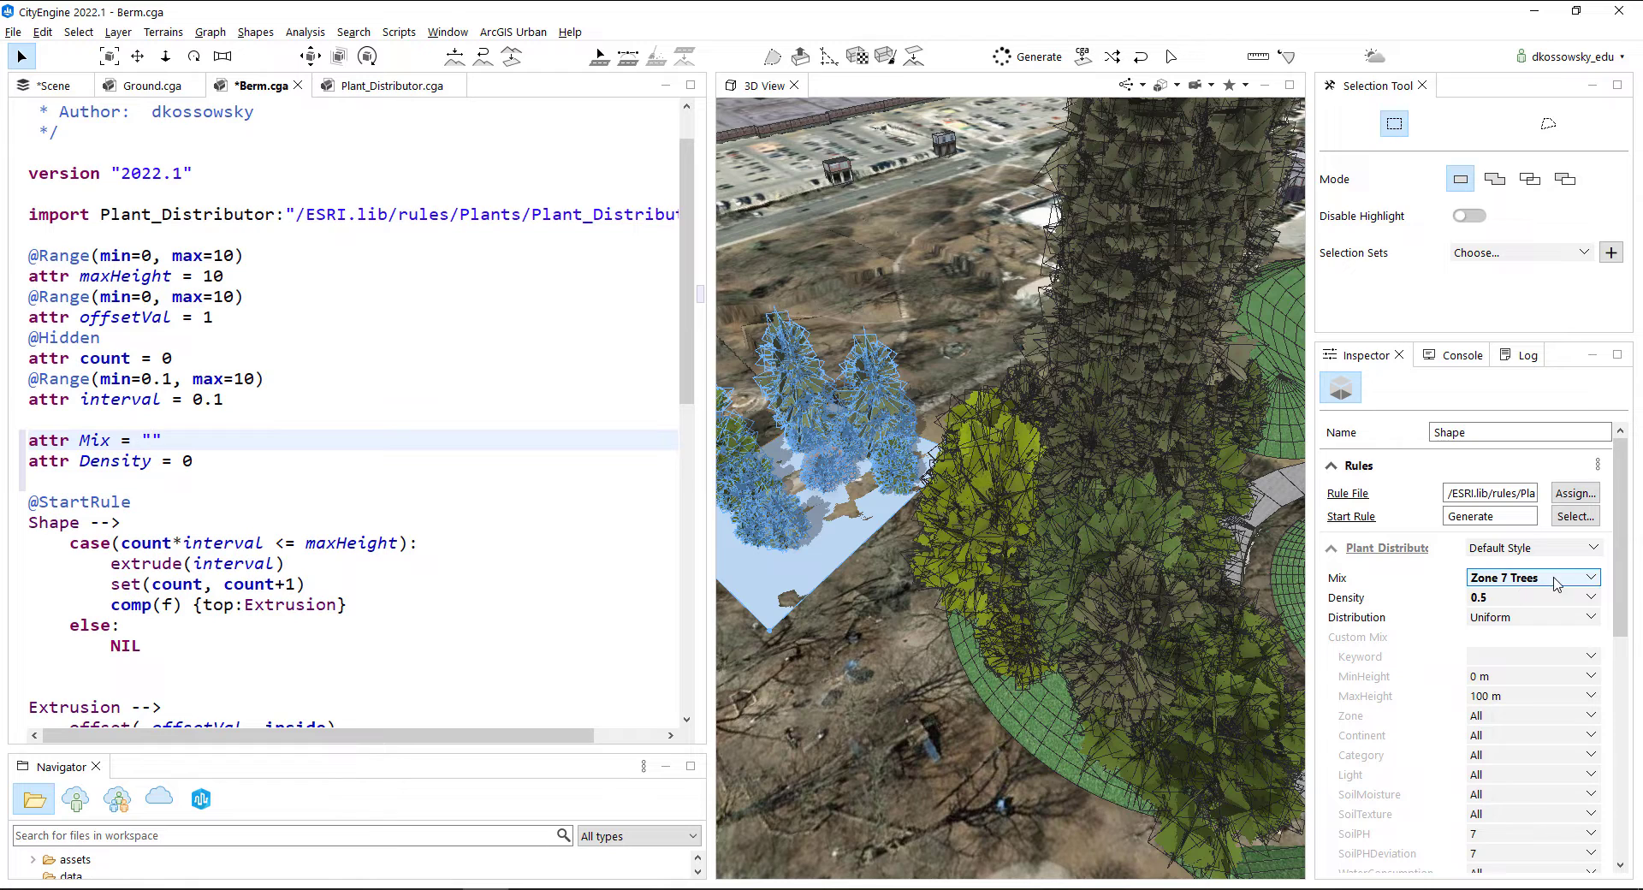
click(1593, 582)
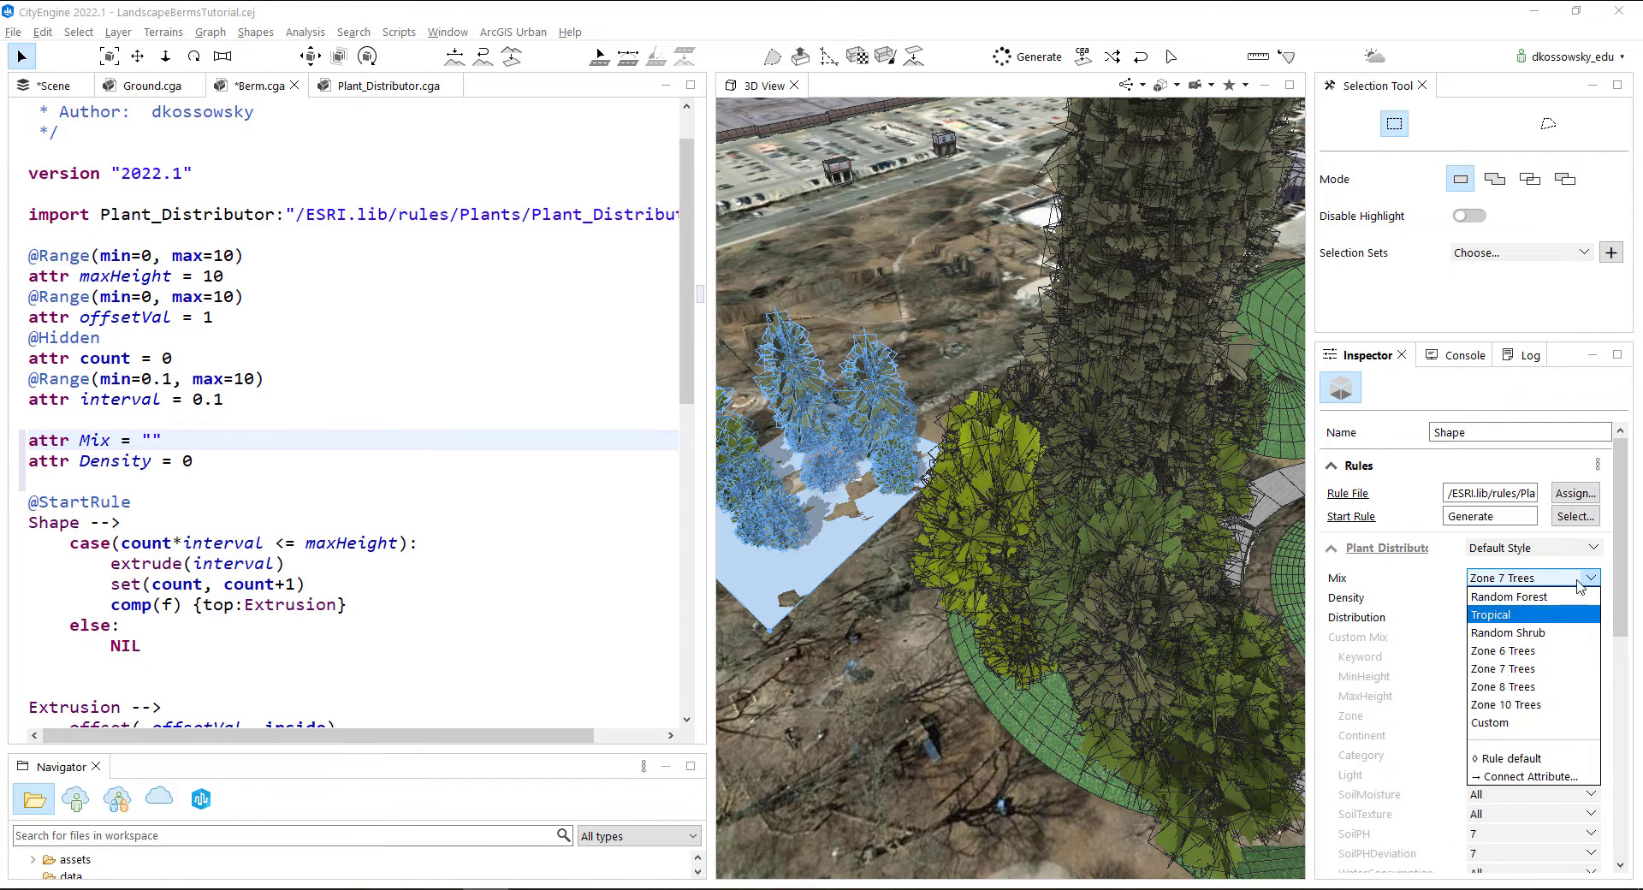
click(1398, 581)
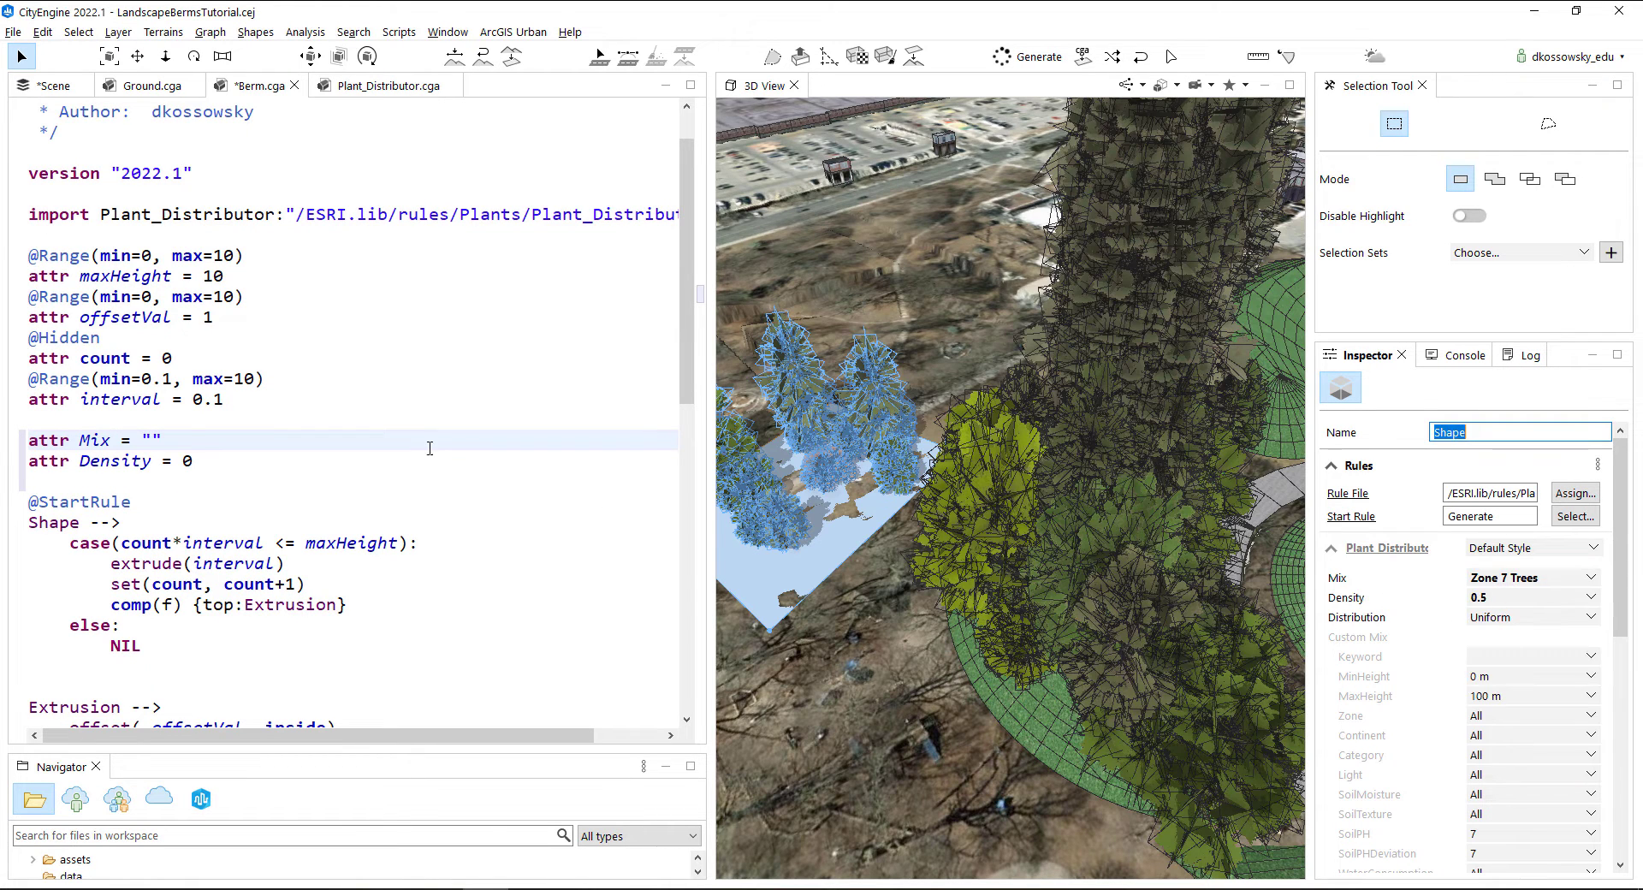
click(151, 439)
text(Random Shrub)
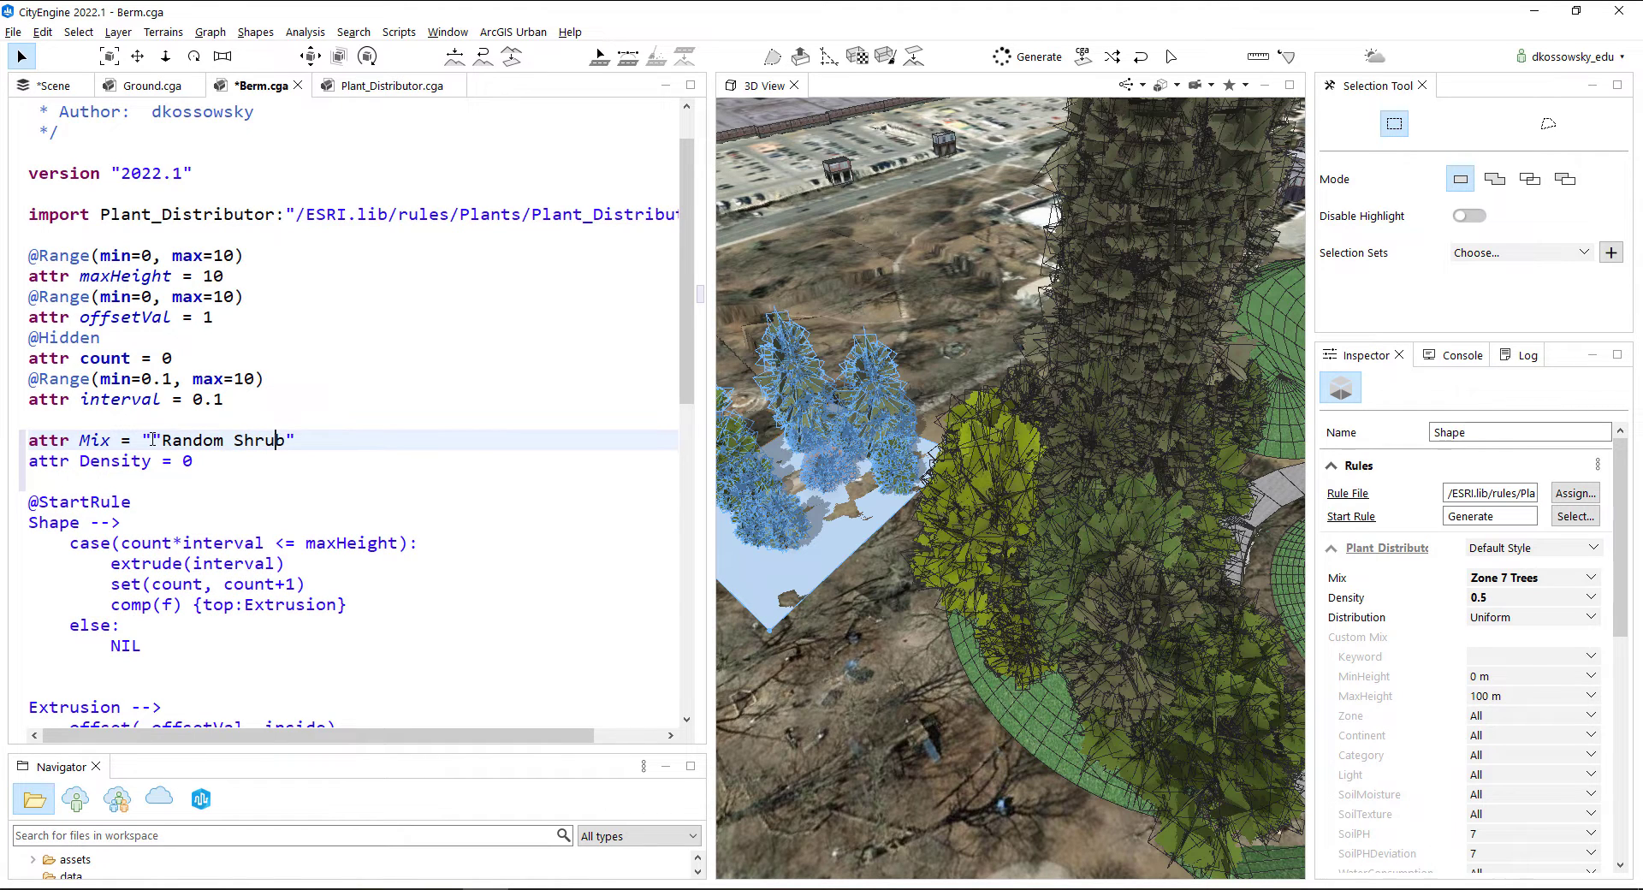
key(Left)
key(Left)
key(Left)
key(Left)
key(Left)
key(Left)
key(Left)
key(Left)
key(Left)
key(BackSpace)
key(Down)
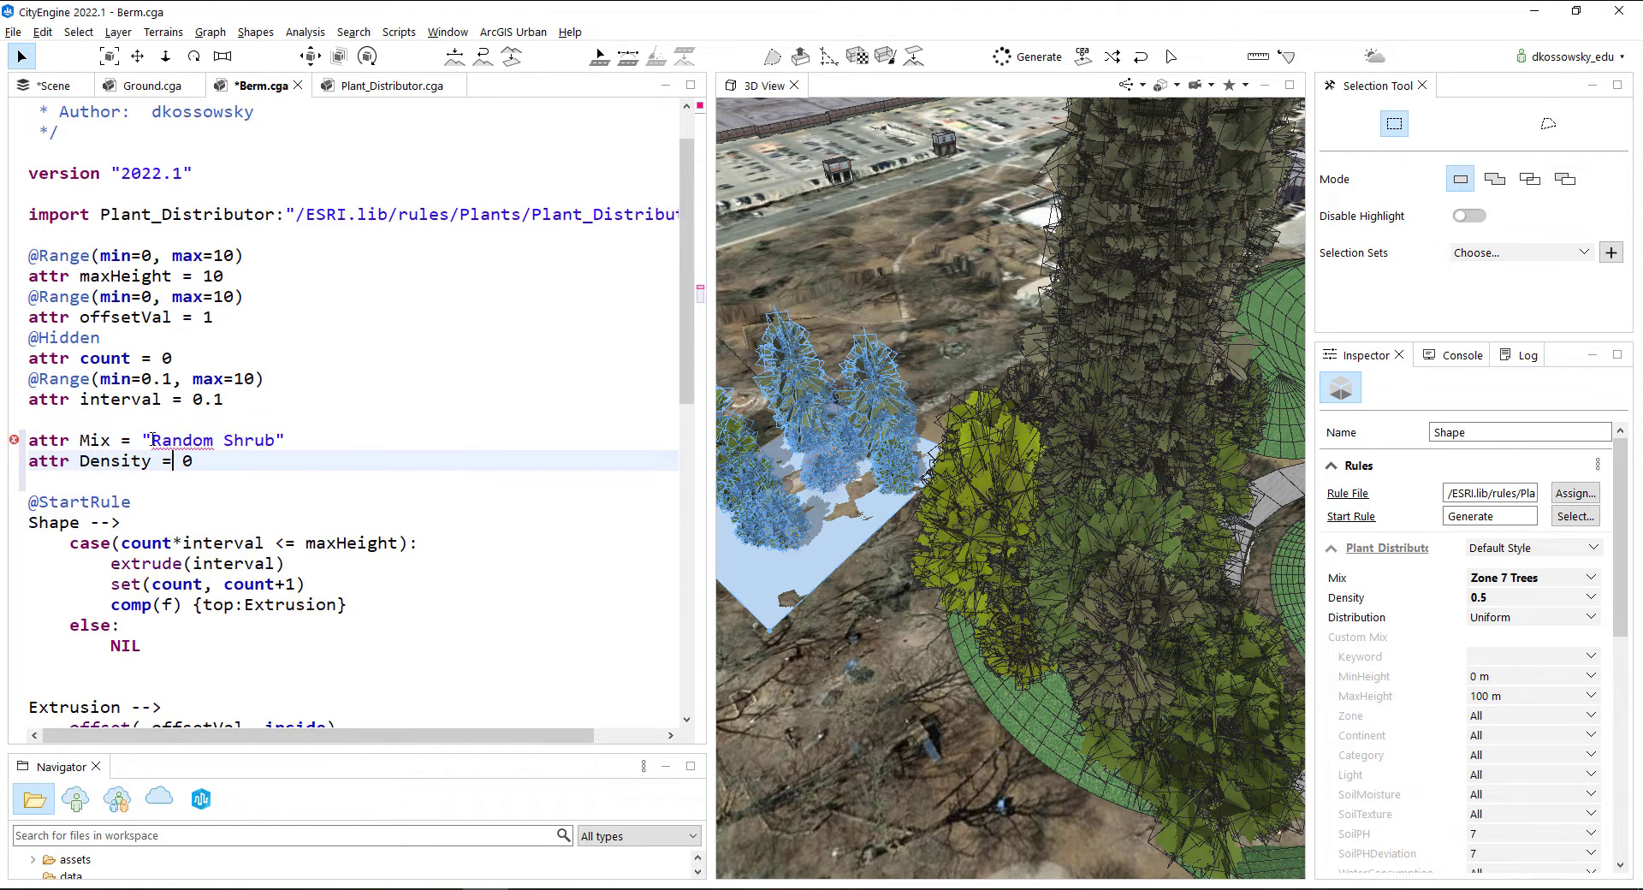
Set the Density attribute to 0.5, save Berm.cga and regenerate the tree-covered berm
key(End)
key(ctrl+s)
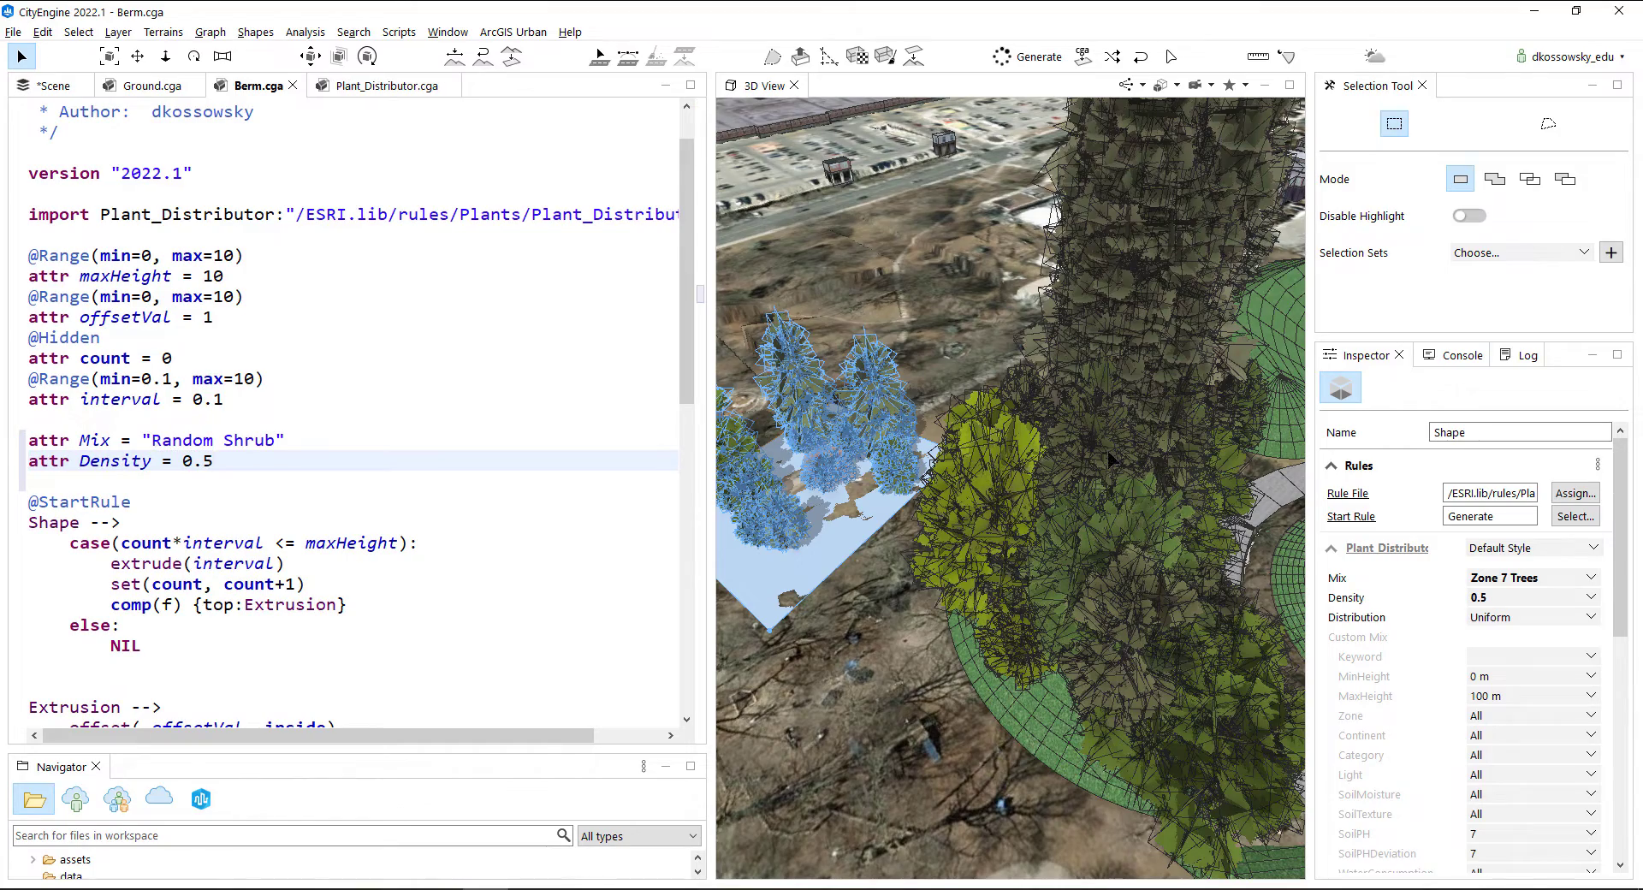
middle_drag(923, 720, 1044, 553)
click(1044, 552)
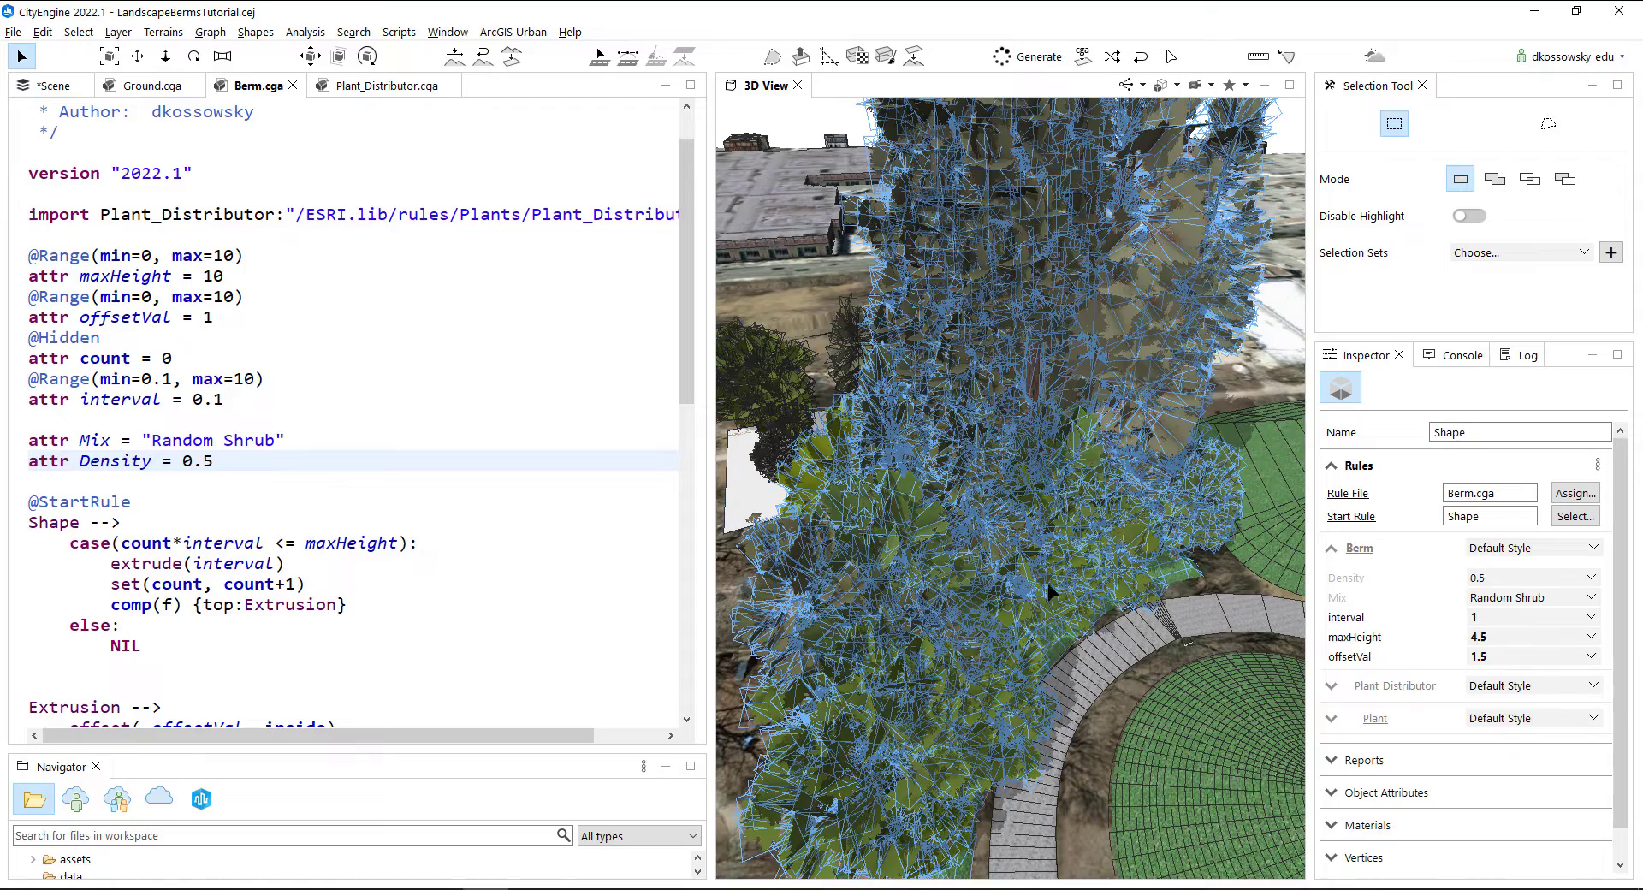
click(1040, 57)
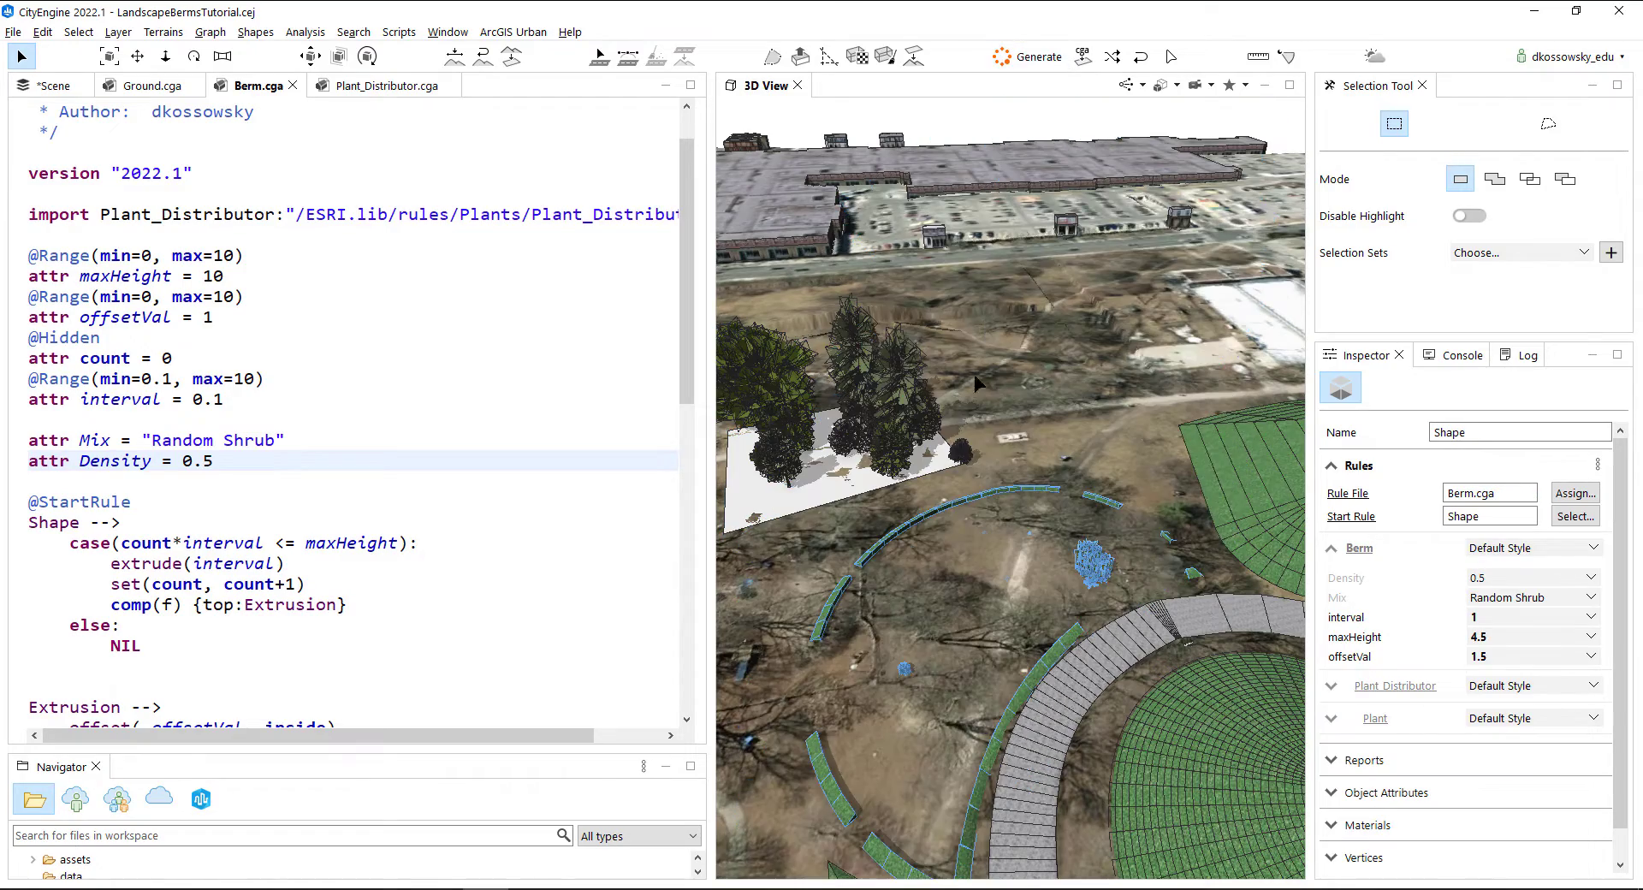
middle_drag(926, 800, 997, 587)
scroll(924, 743, up, 2)
Lower the Density attribute in Berm.cga to 0.2, save the file and view the shrubs on the berm
click(226, 463)
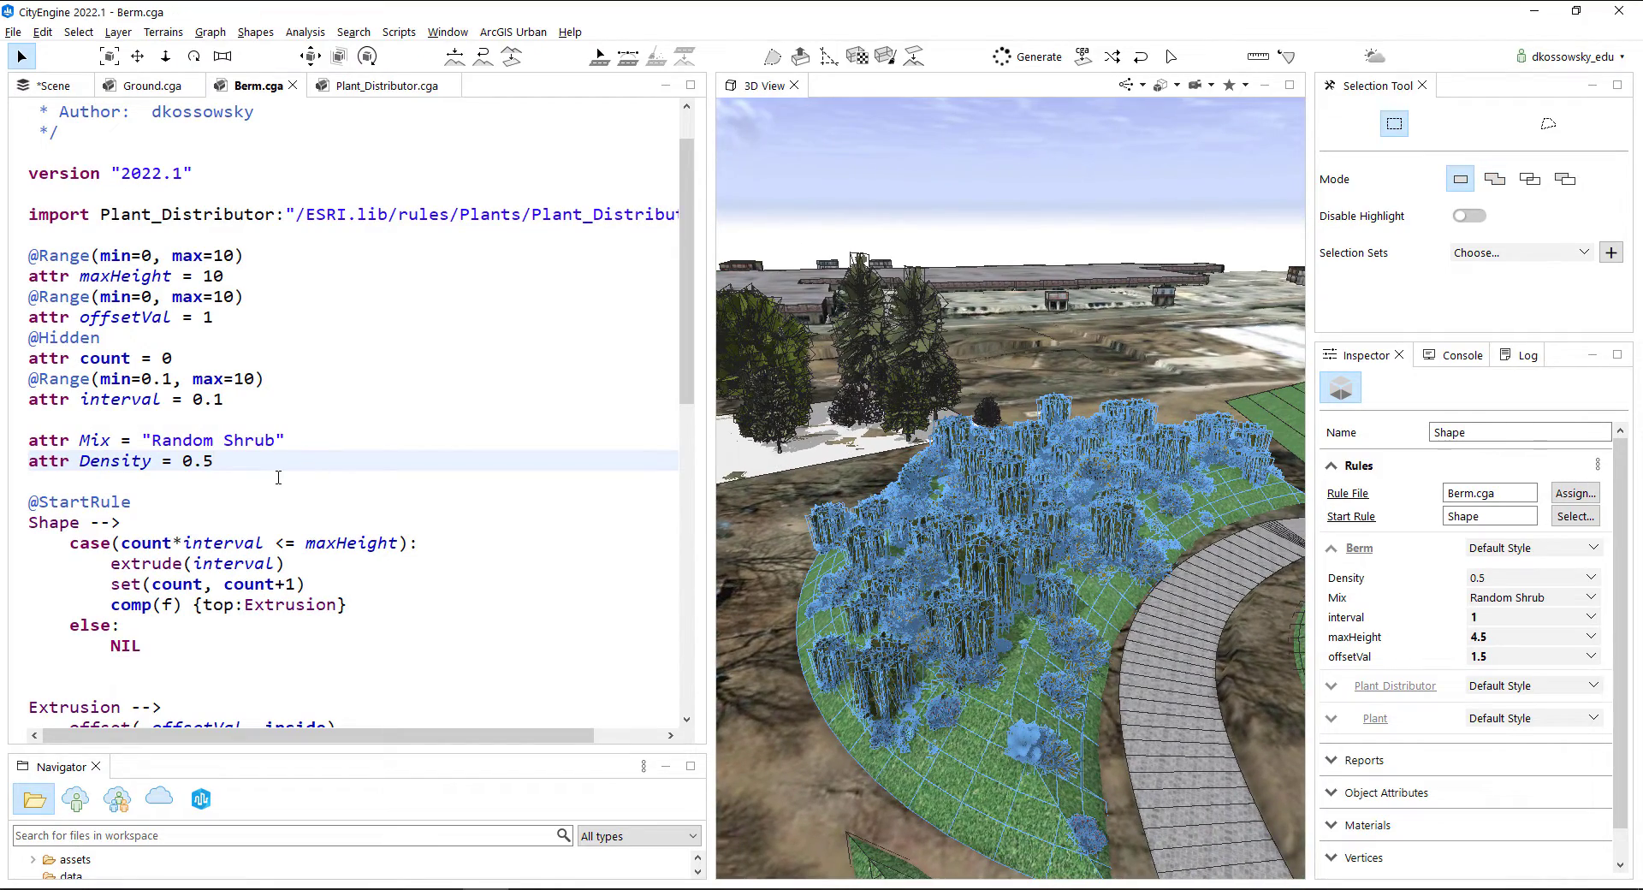
key(BackSpace)
key(ctrl+s)
alt+drag(974, 645, 989, 676)
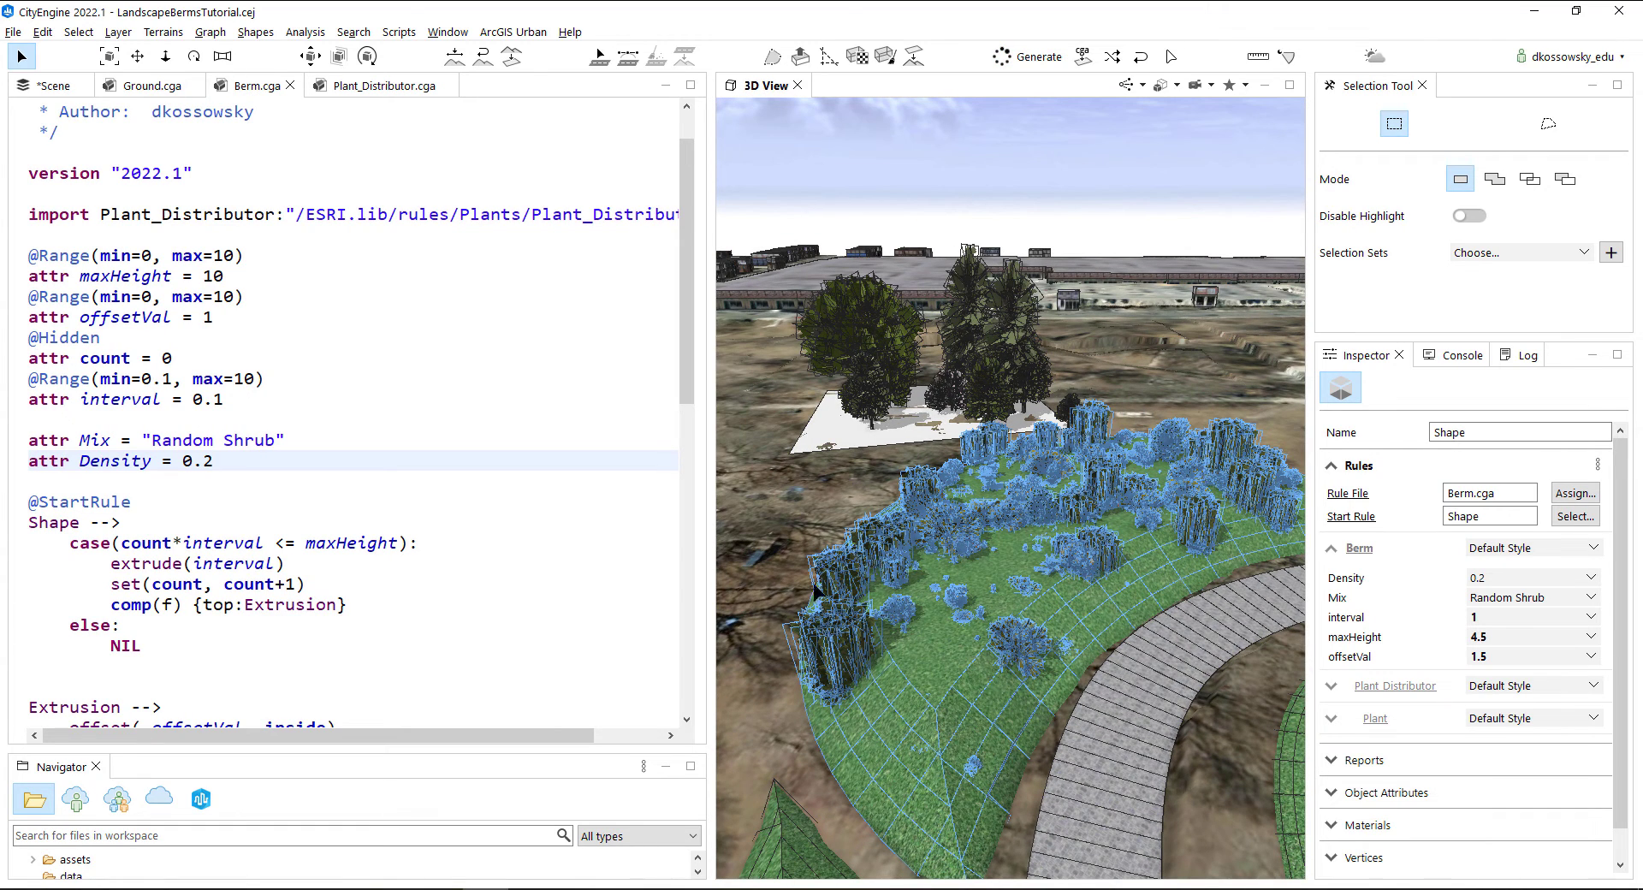
Set the Density attribute to 0.1, save Berm.cga, clear the selection and inspect the shrubs on the berm
click(217, 459)
key(BackSpace)
text(1)
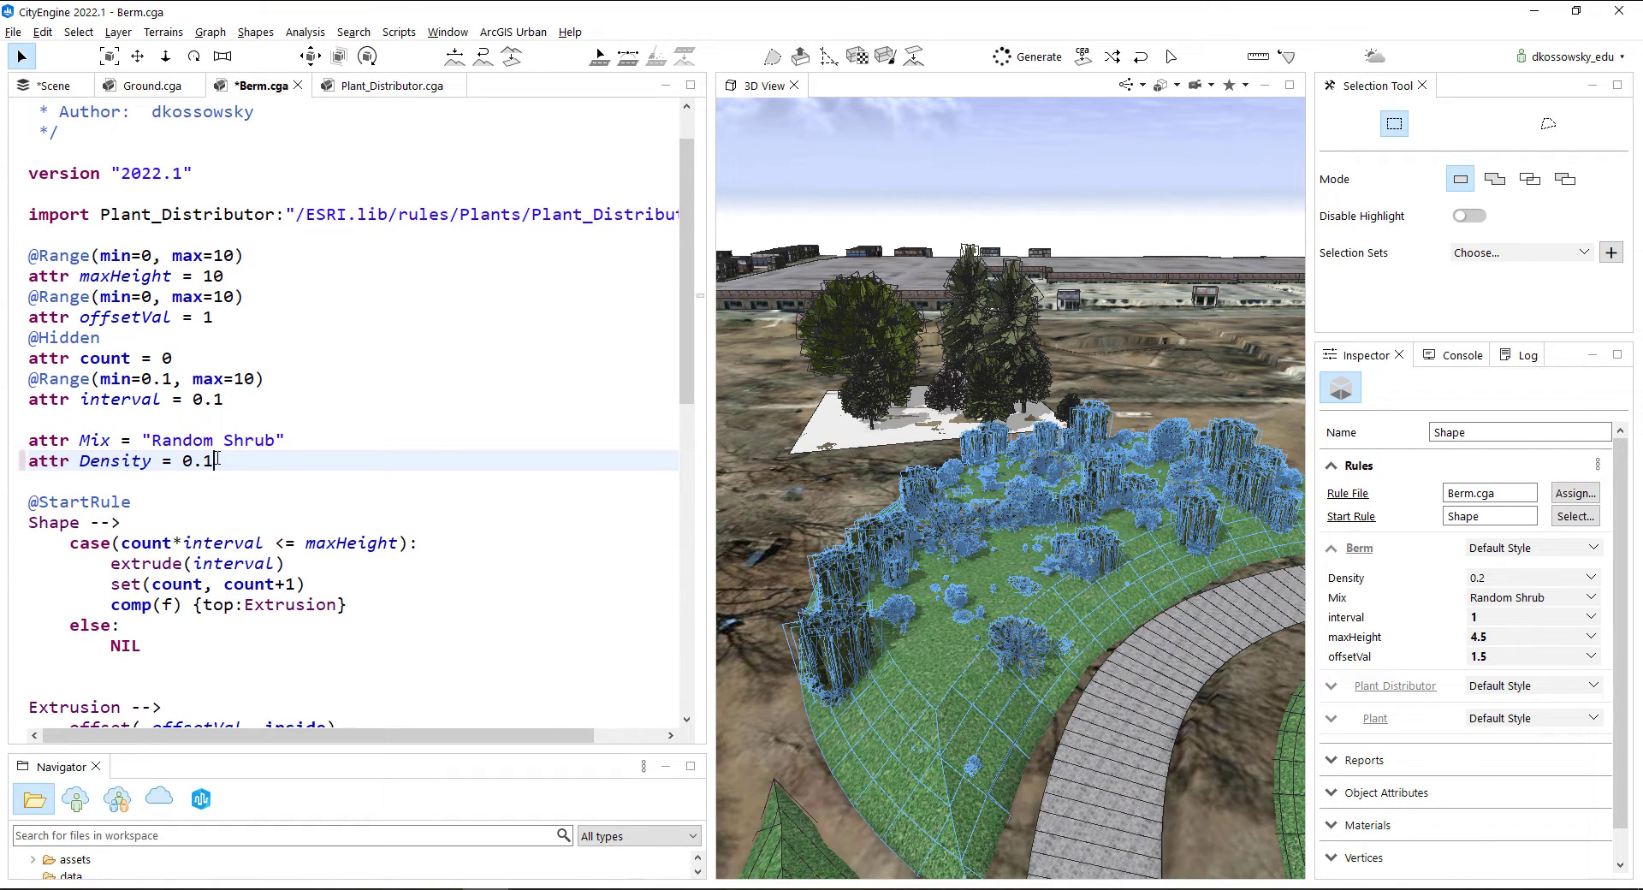
key(ctrl+s)
alt+drag(1018, 604, 1066, 609)
click(747, 623)
middle_drag(1067, 608, 1056, 503)
shift+middle_drag(1087, 650, 802, 755)
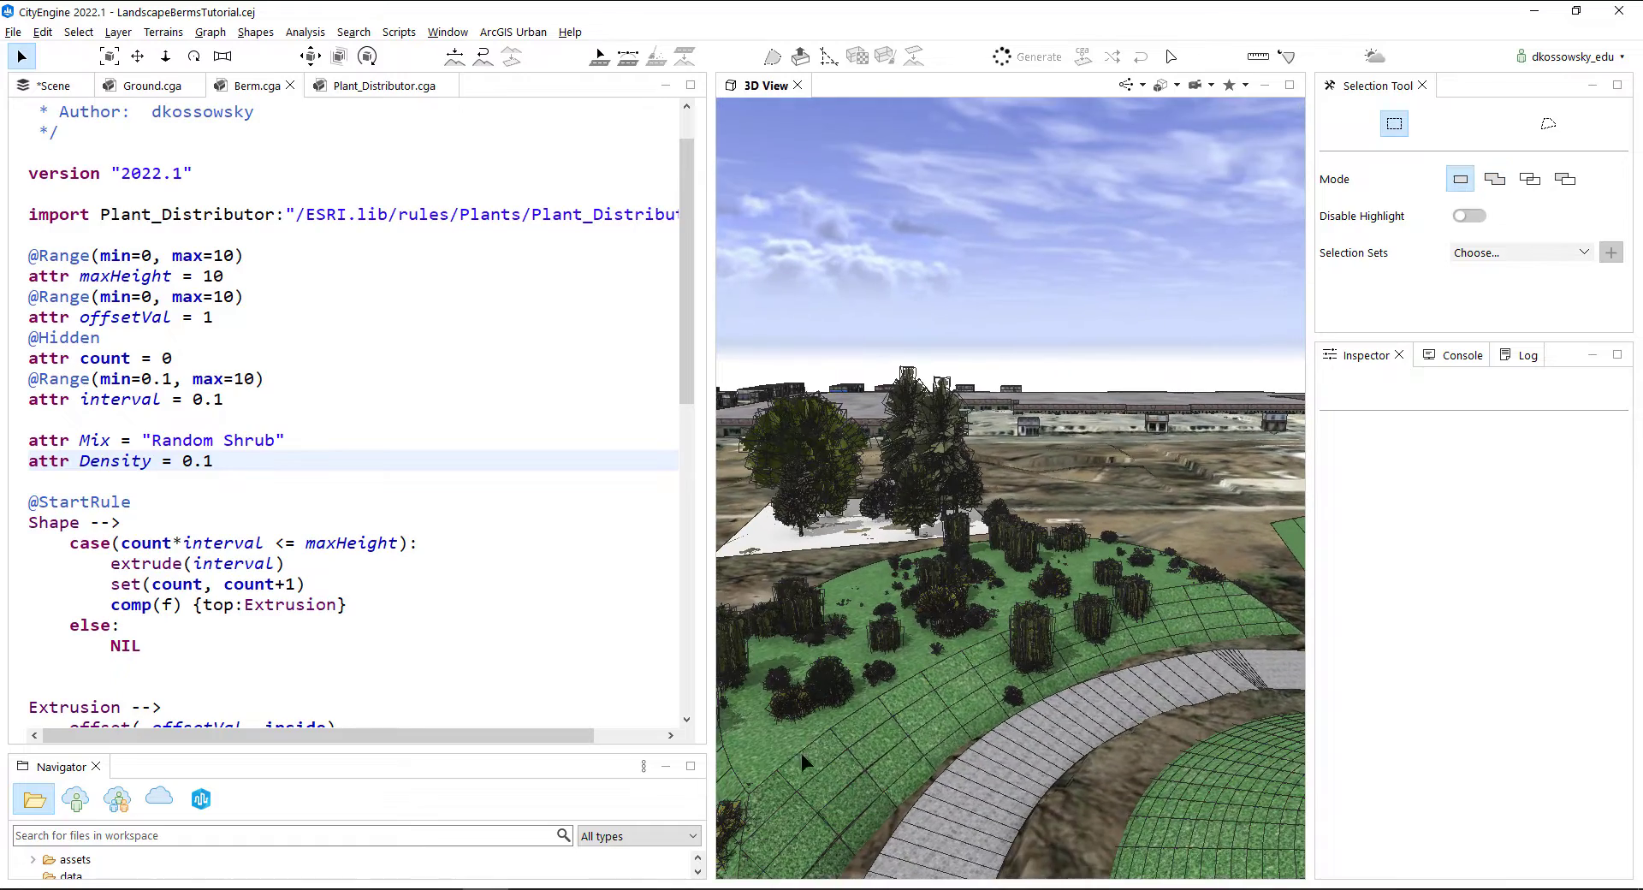
middle_drag(911, 765, 1003, 801)
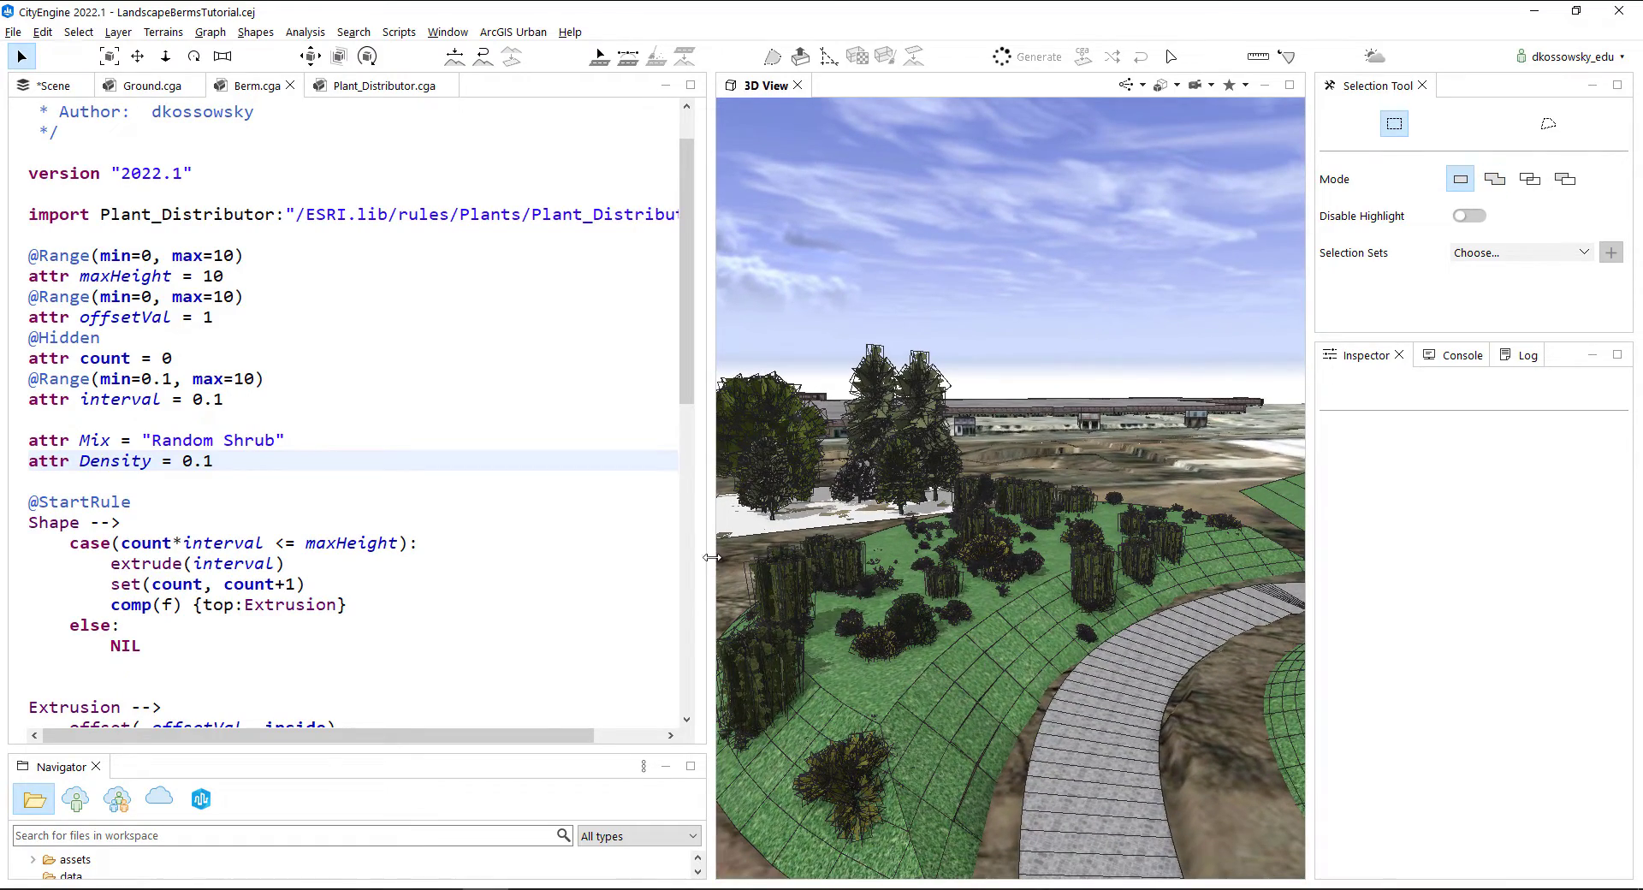
Enlarge the 3D view and hide the wireframe overlay on the textured models
drag(616, 533, 367, 533)
shift+middle_drag(805, 530, 558, 561)
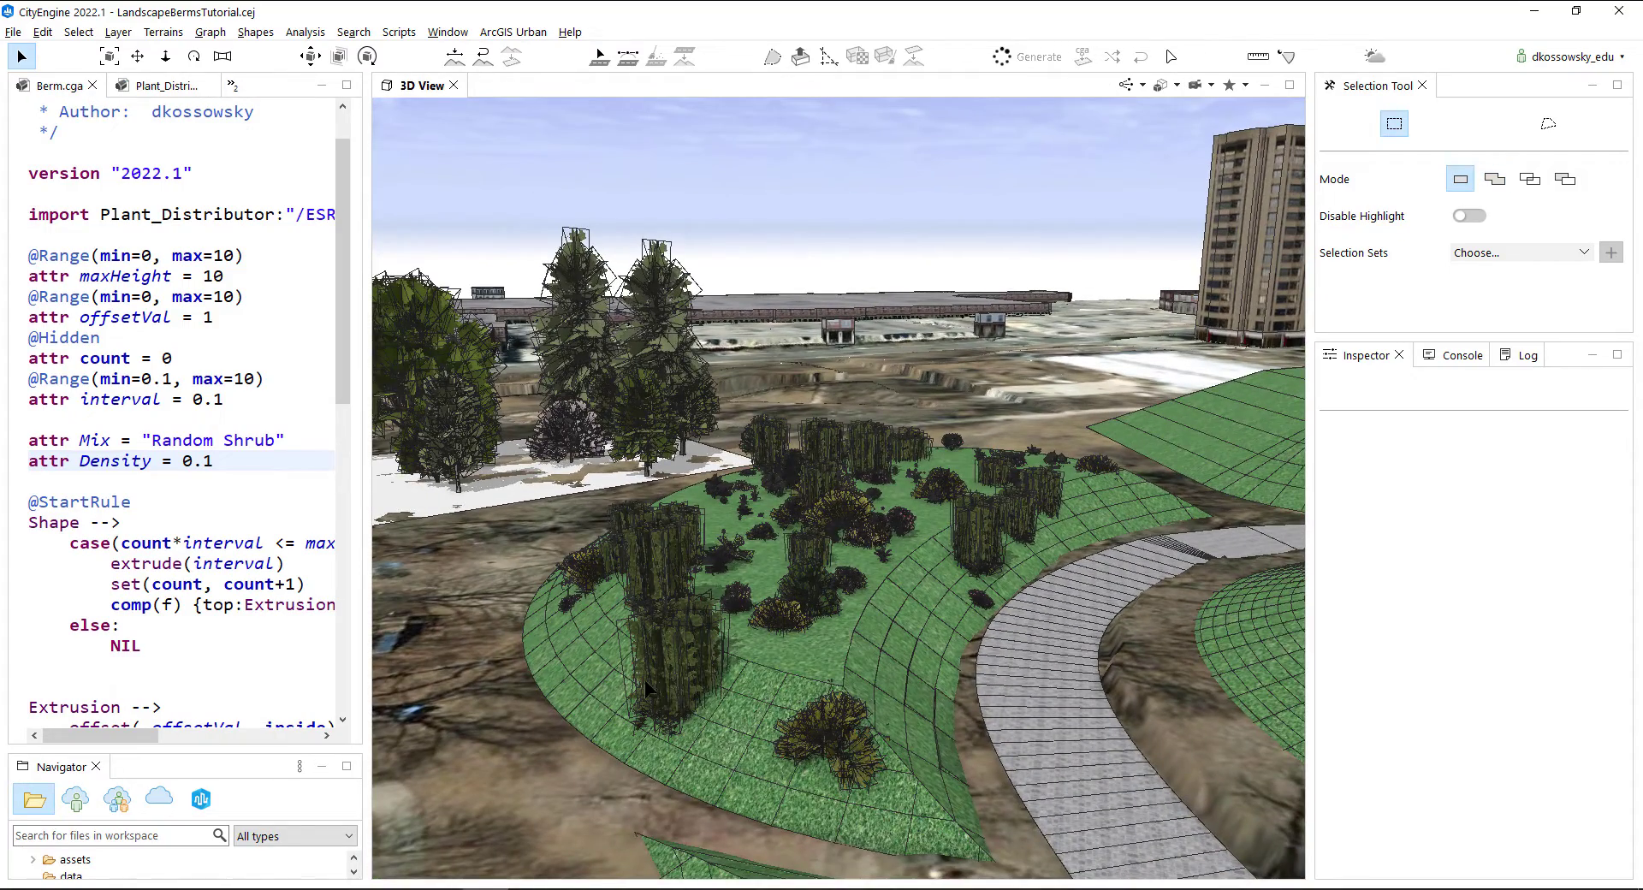
click(1178, 86)
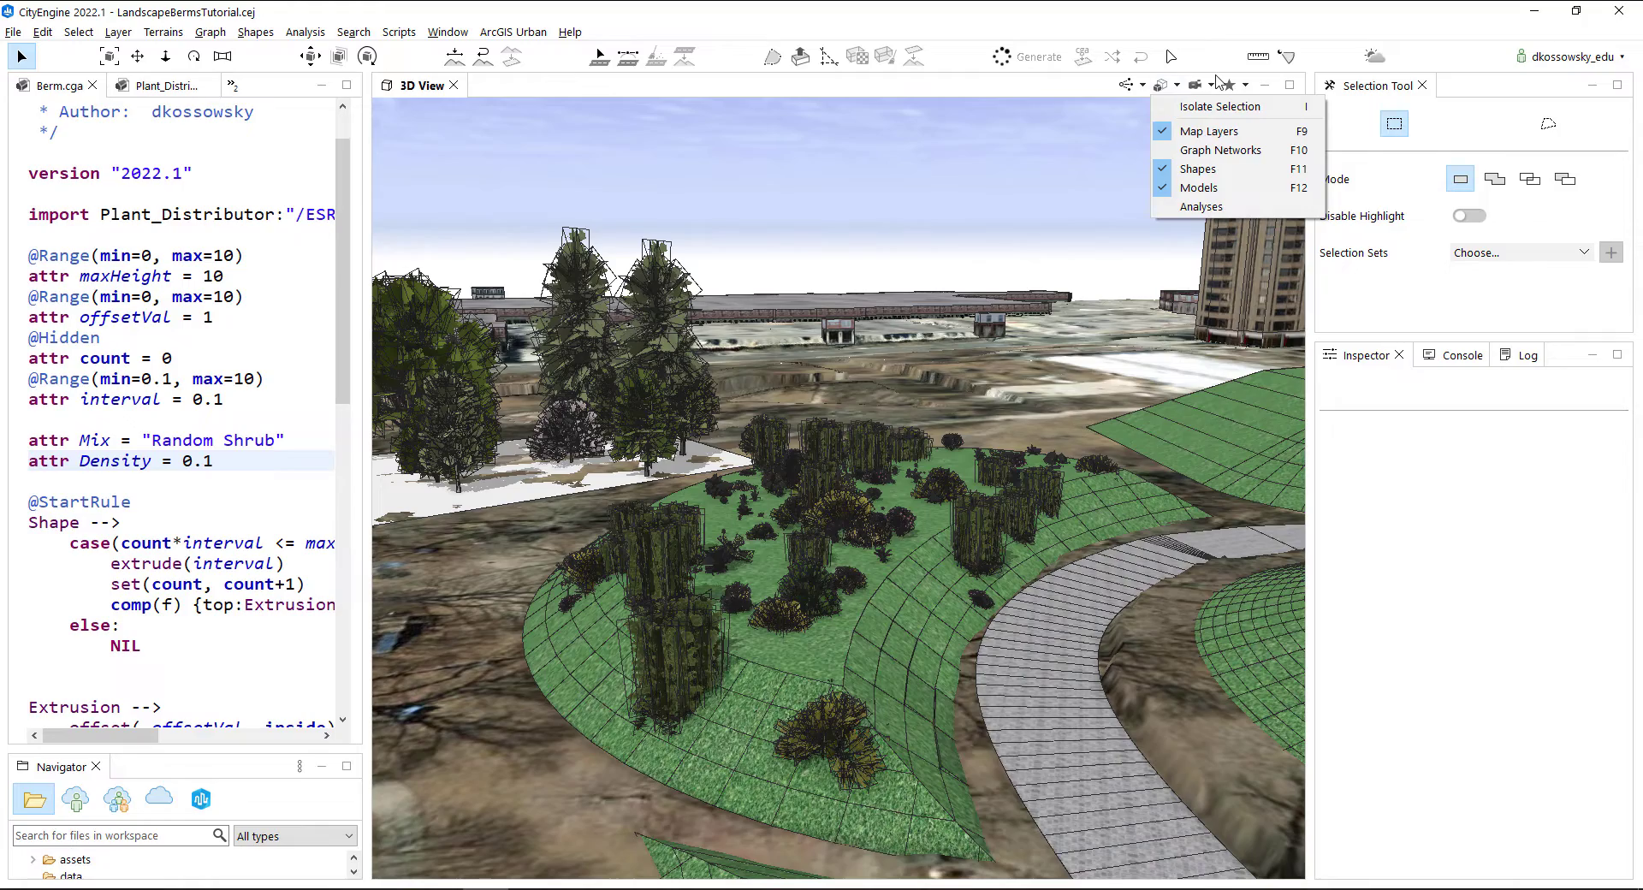
click(1210, 85)
click(1207, 333)
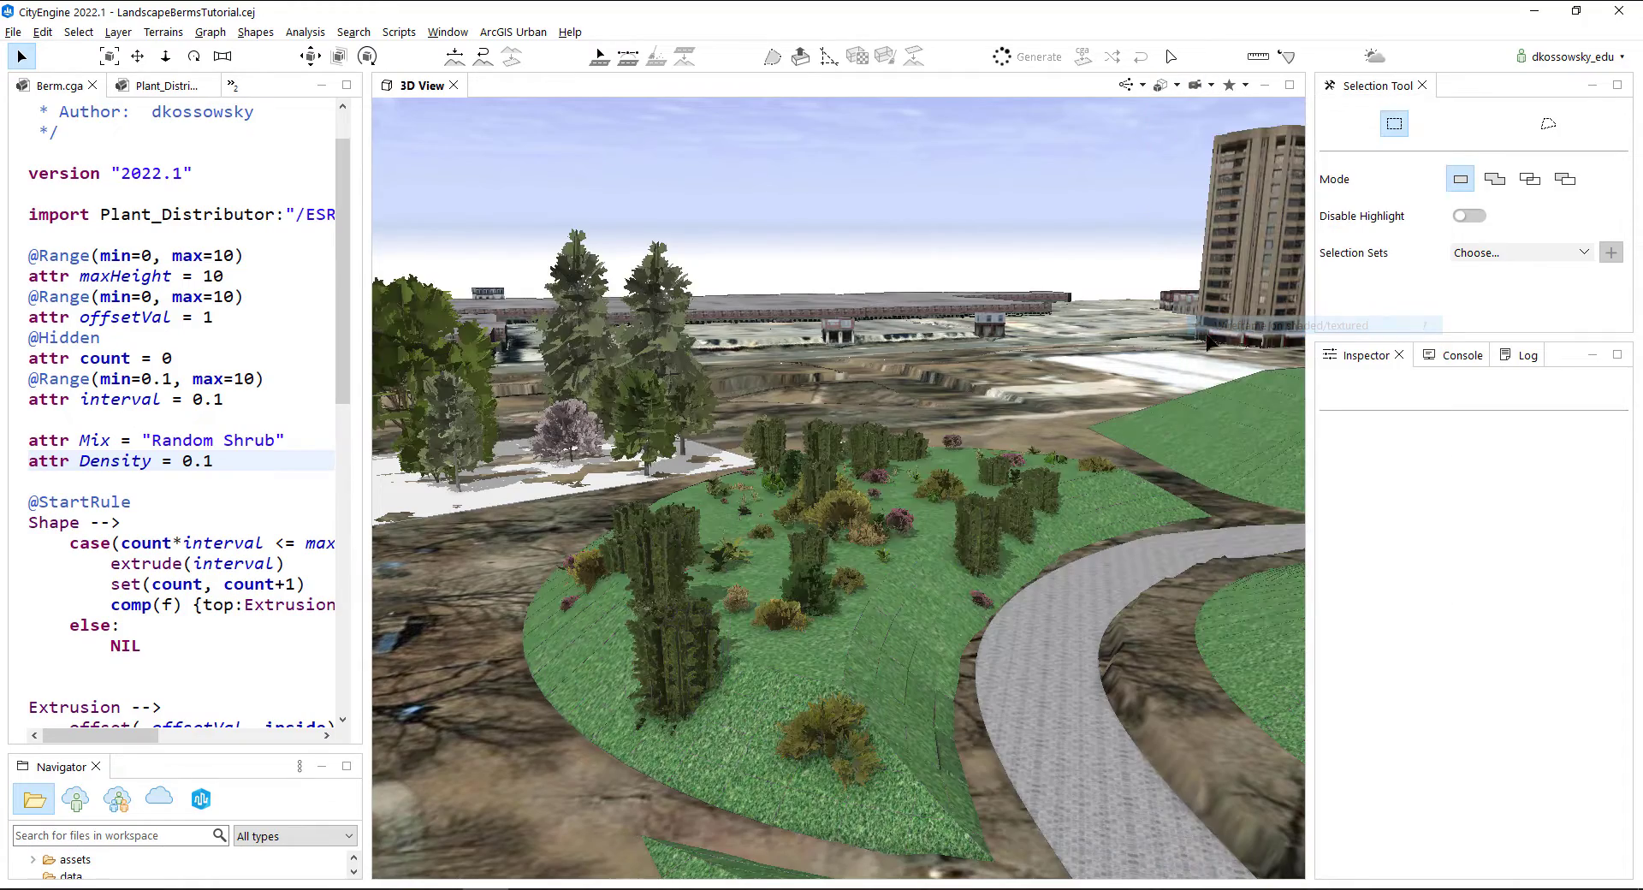
Delete the sample tree lot beside the planted berm
mouse_move(645, 649)
alt+mouse_down()
mouse_move(906, 731)
mouse_move(1073, 552)
mouse_move(1070, 517)
alt+mouse_up()
alt+drag(1090, 605, 685, 338)
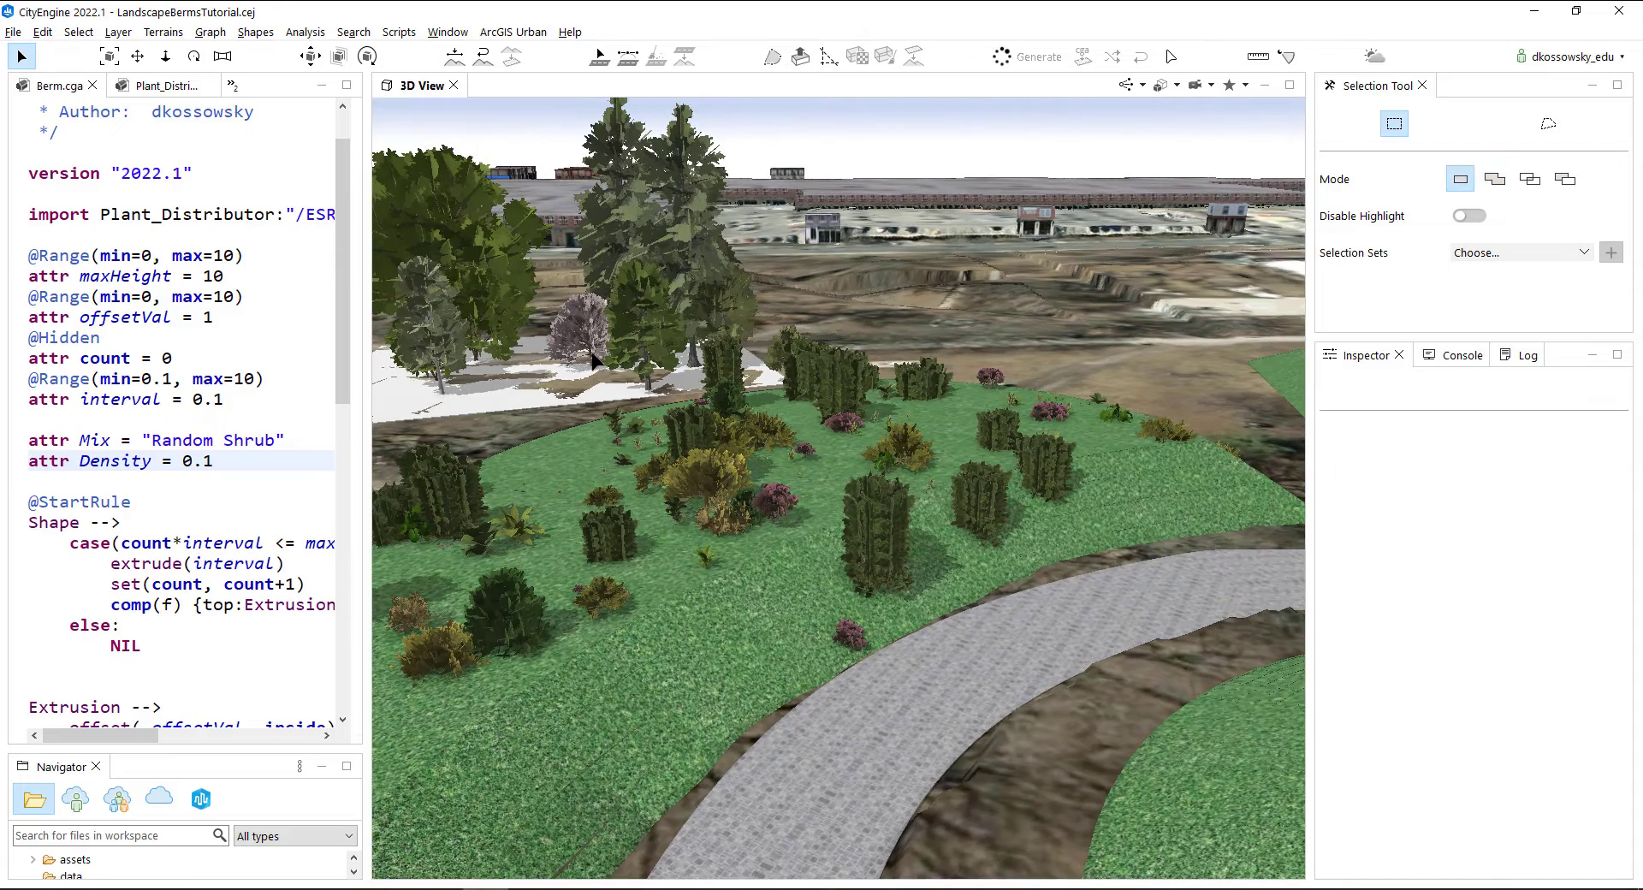
click(590, 351)
key(Delete)
mouse_move(655, 500)
alt+mouse_down()
mouse_move(839, 484)
mouse_move(875, 618)
mouse_move(974, 637)
mouse_move(1033, 551)
mouse_move(1069, 417)
alt+mouse_up()
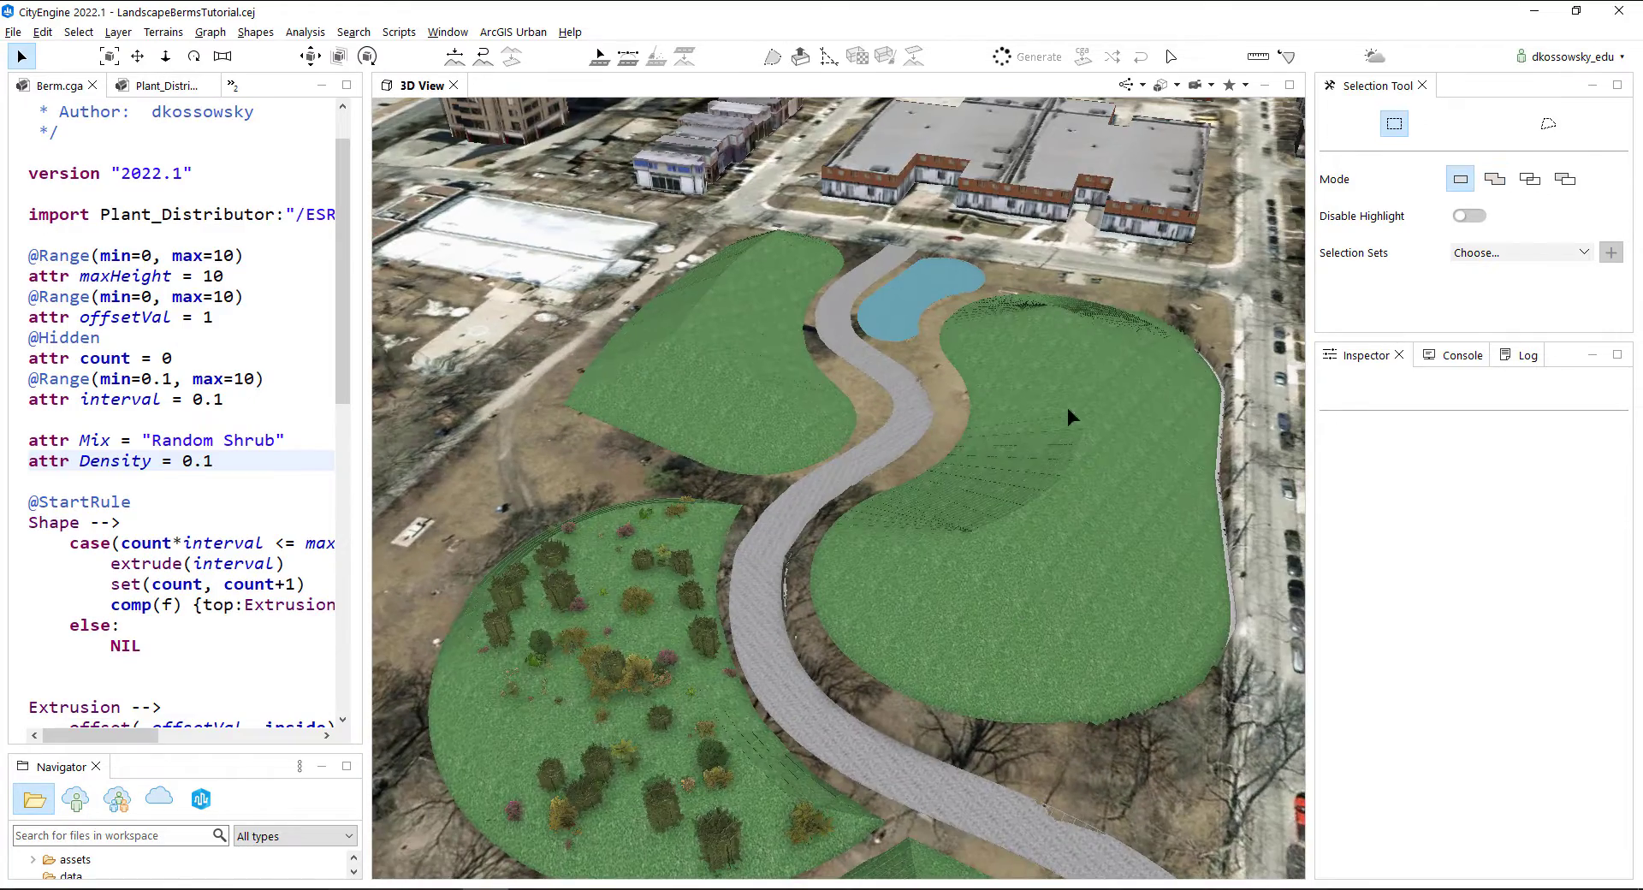
Lower the scene light's solar elevation angle to about 30.9 degrees
click(1372, 56)
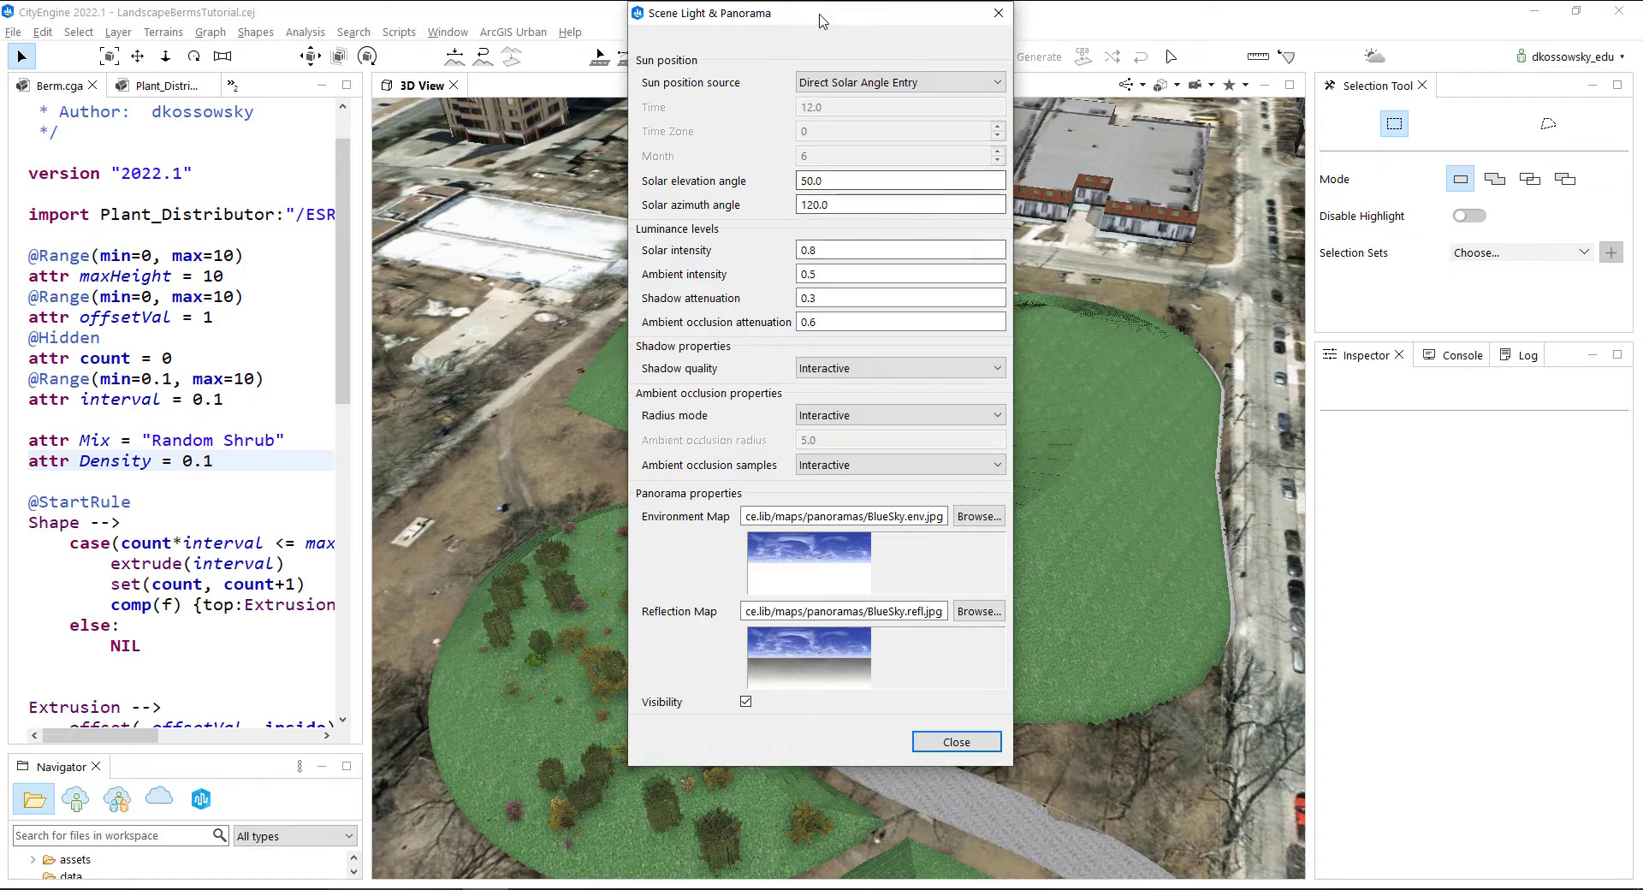
drag(819, 20, 1337, 42)
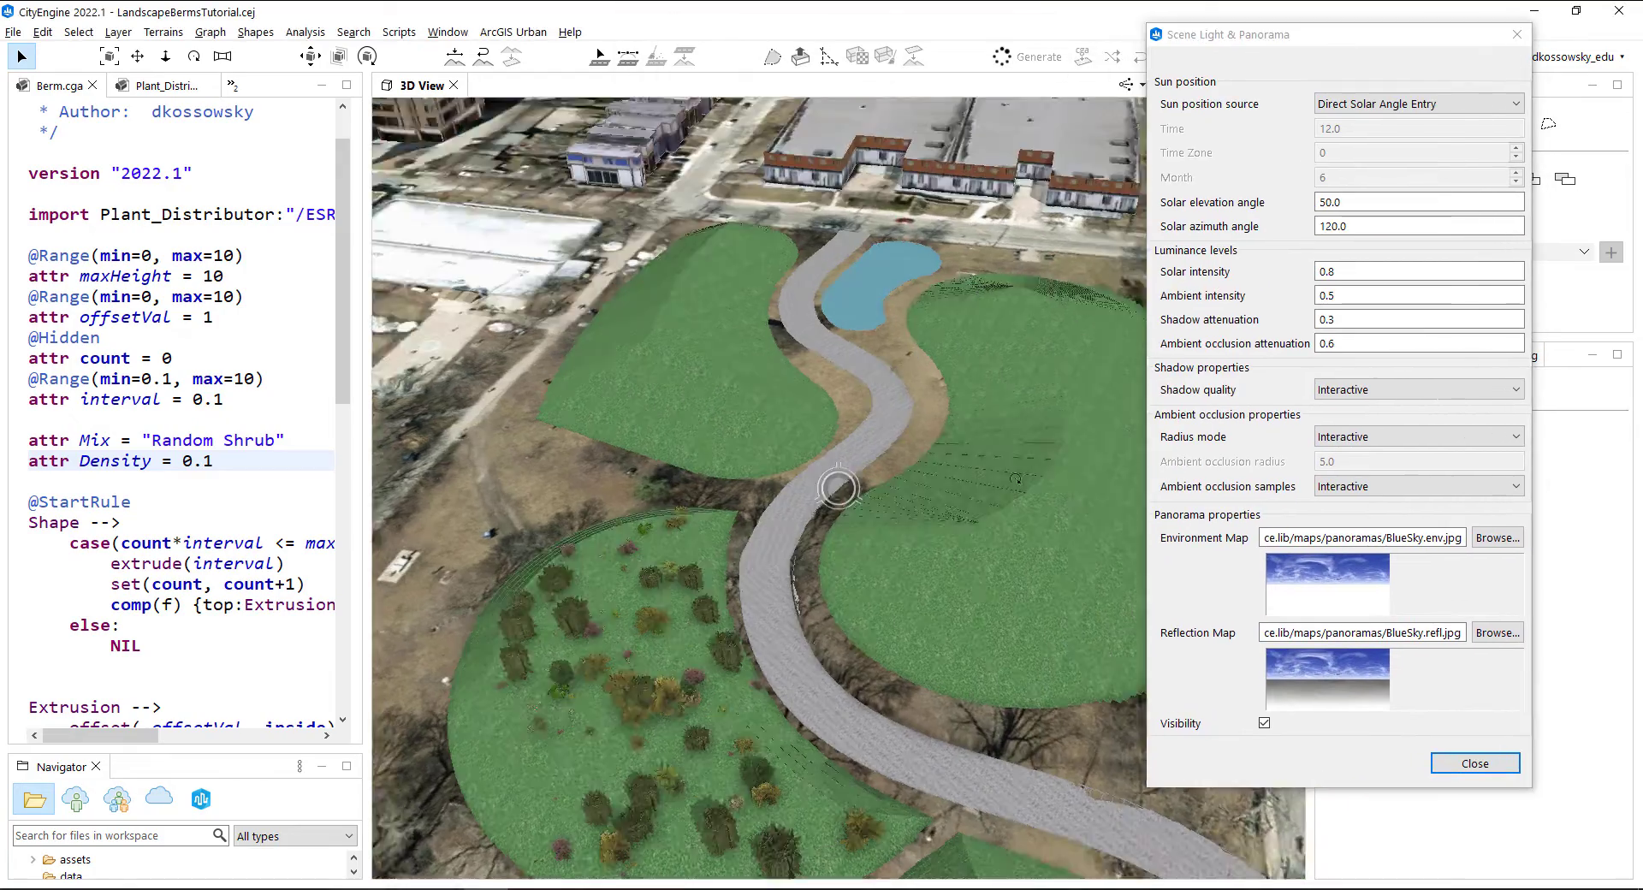
alt+drag(1015, 477, 1065, 351)
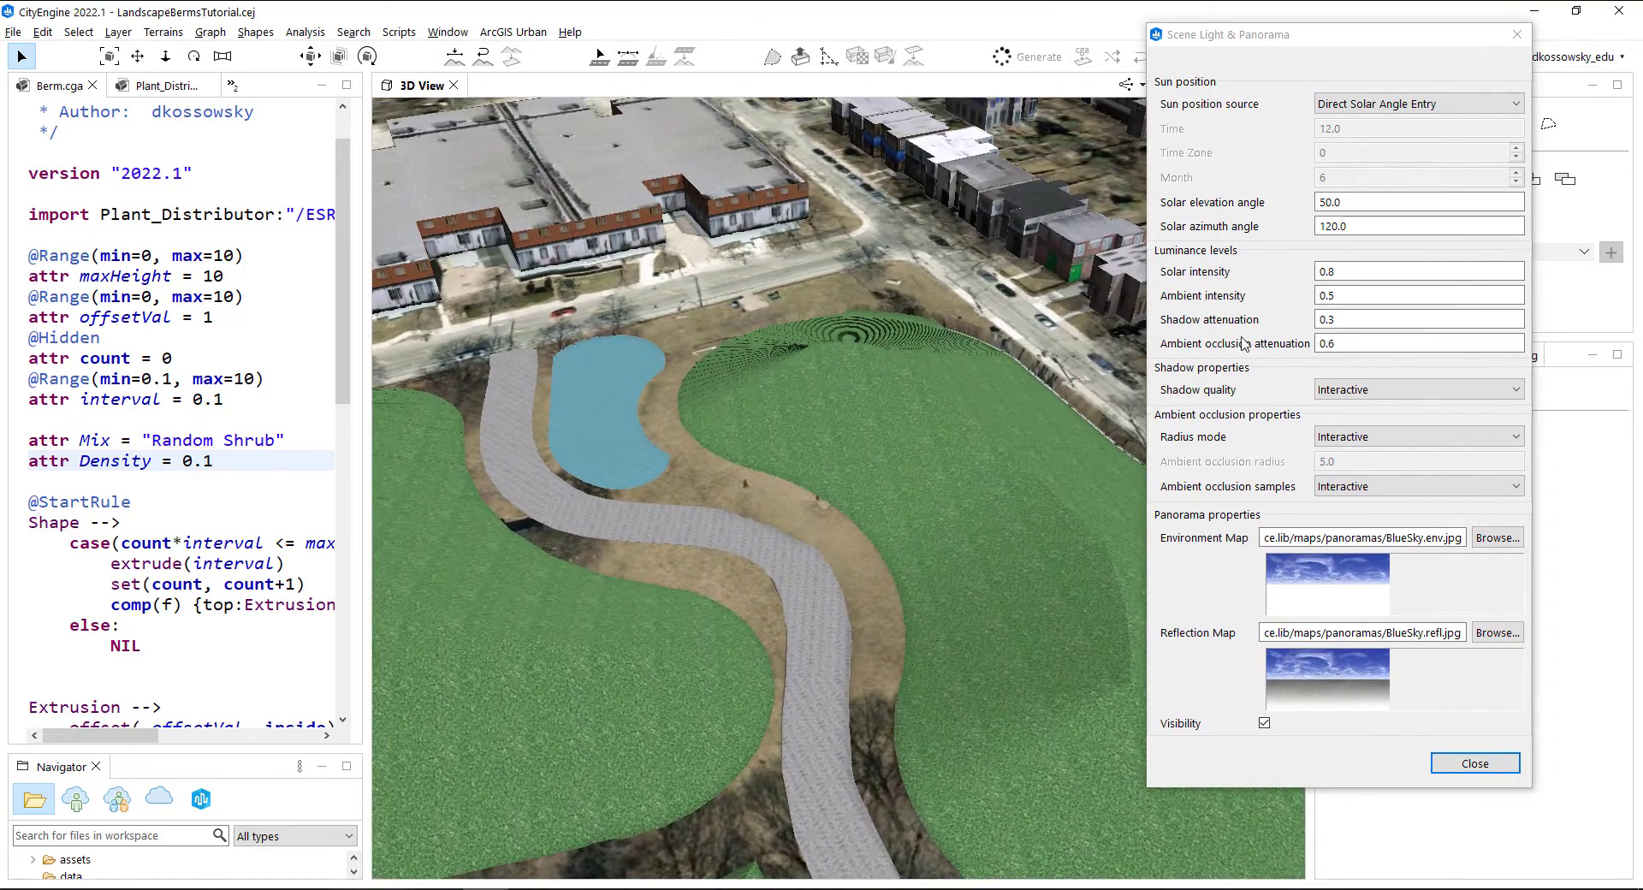
click(1369, 202)
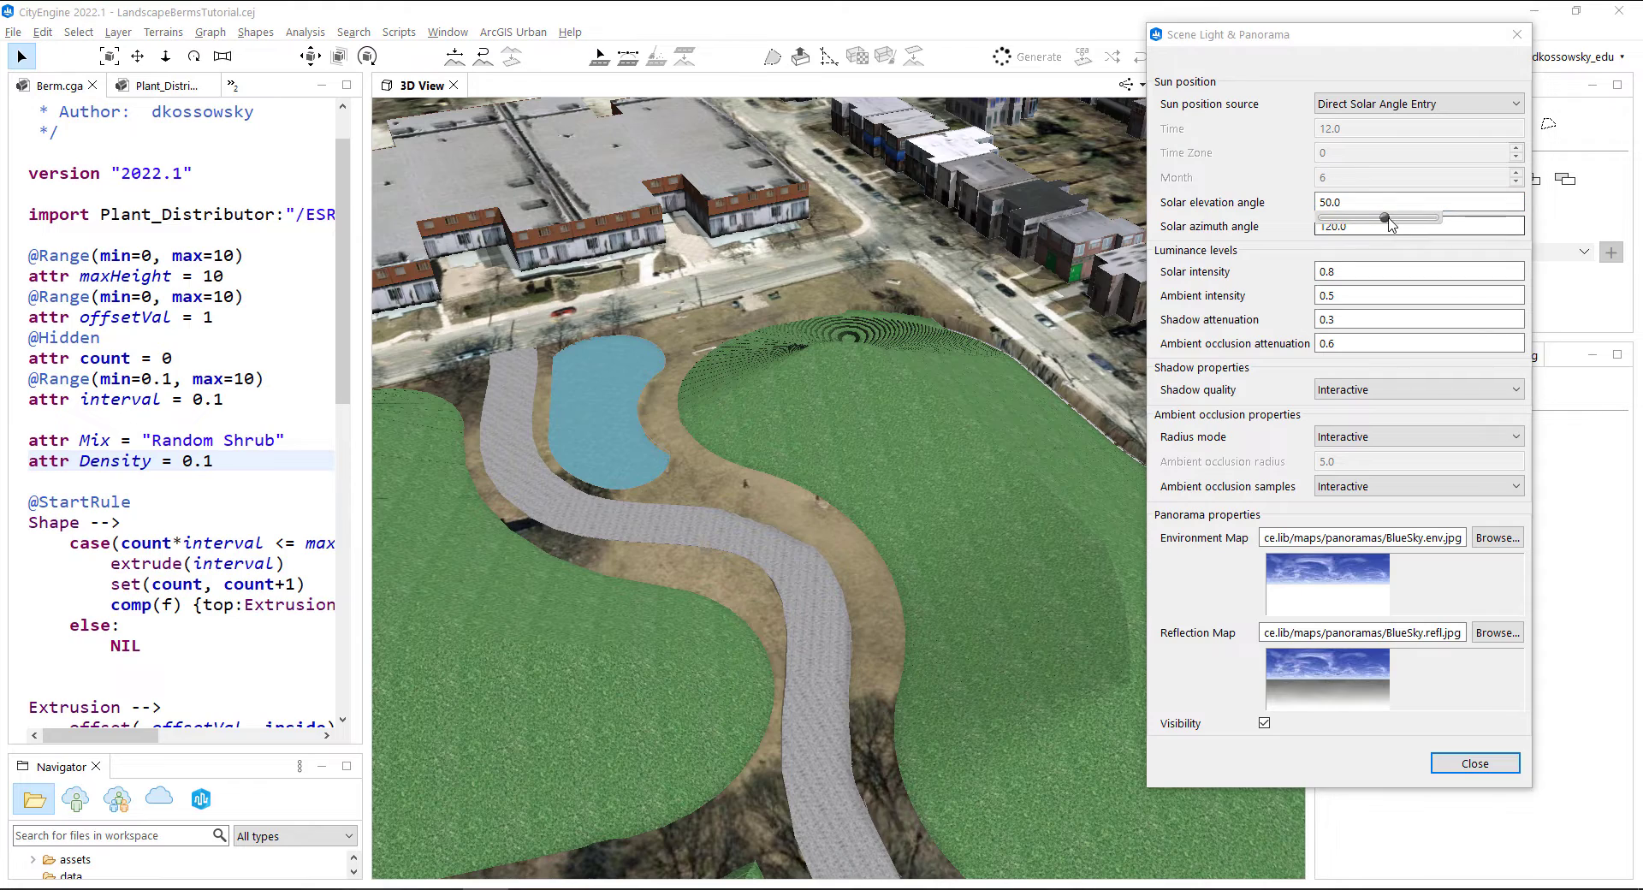
drag(1386, 220, 1361, 211)
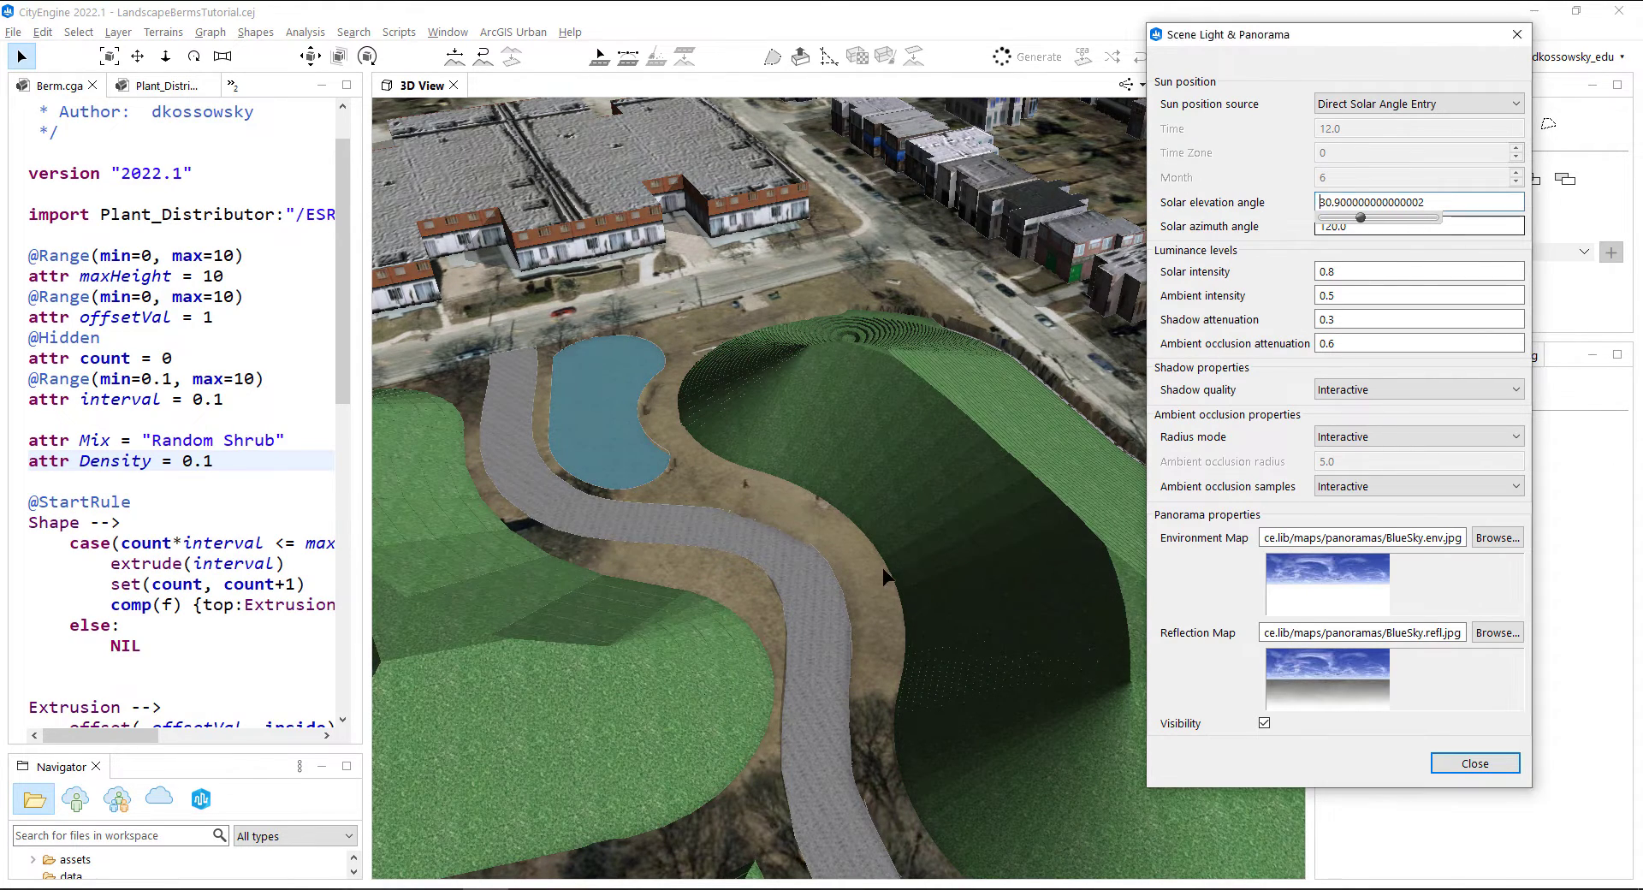
Review the berms' shadows, select the two berms without shrubs and close the scene light settings
alt+drag(881, 567, 603, 381)
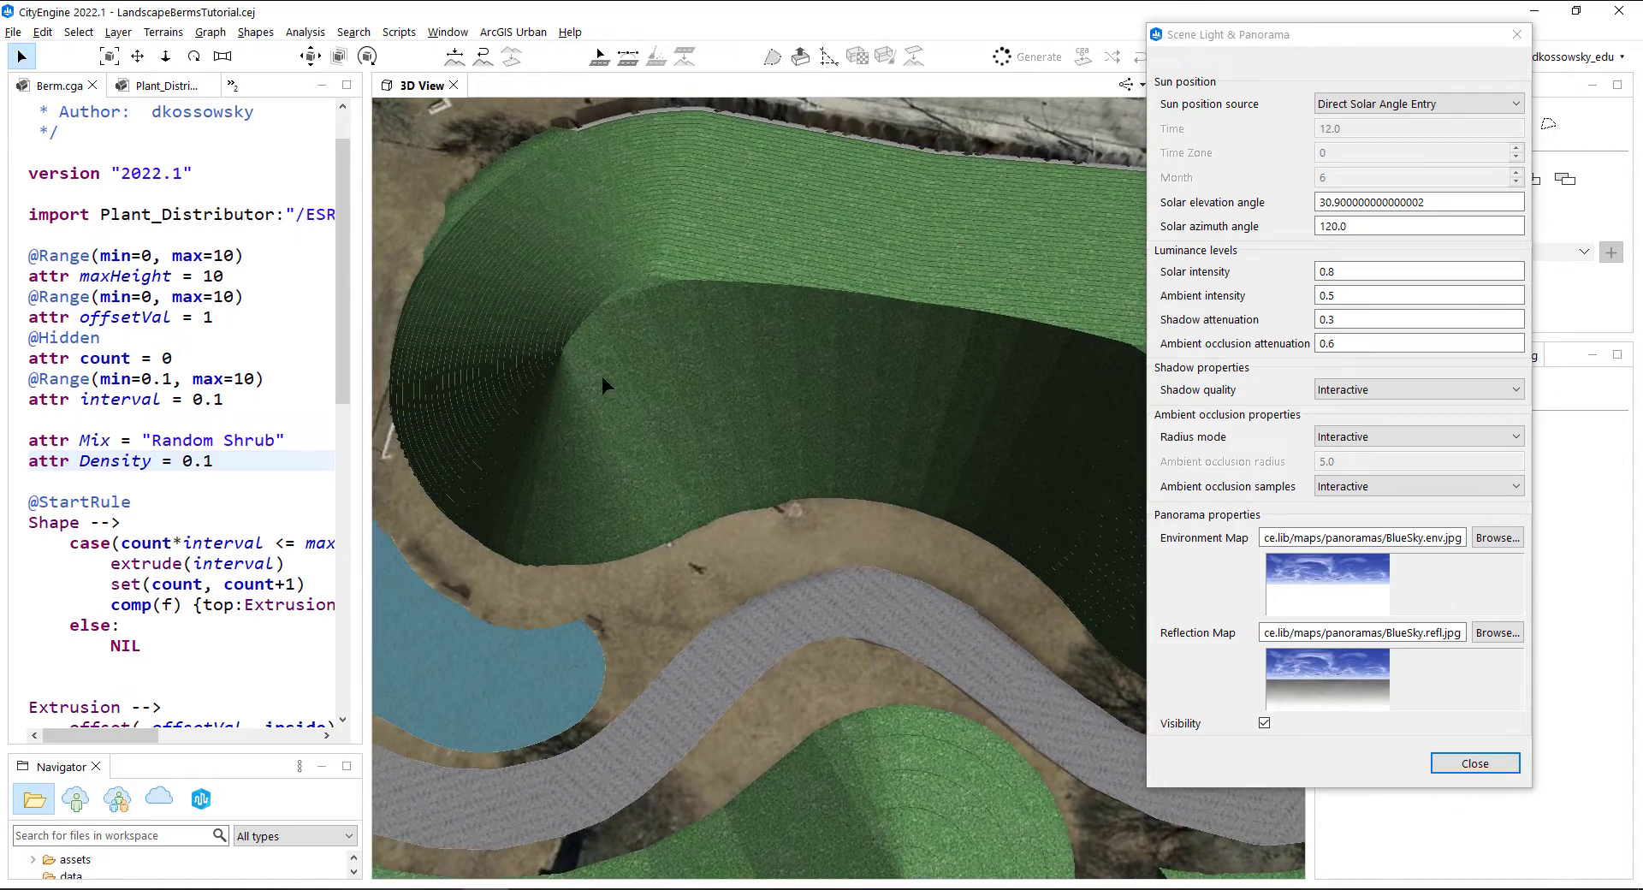
alt+drag(801, 418, 714, 406)
alt+drag(679, 656, 641, 695)
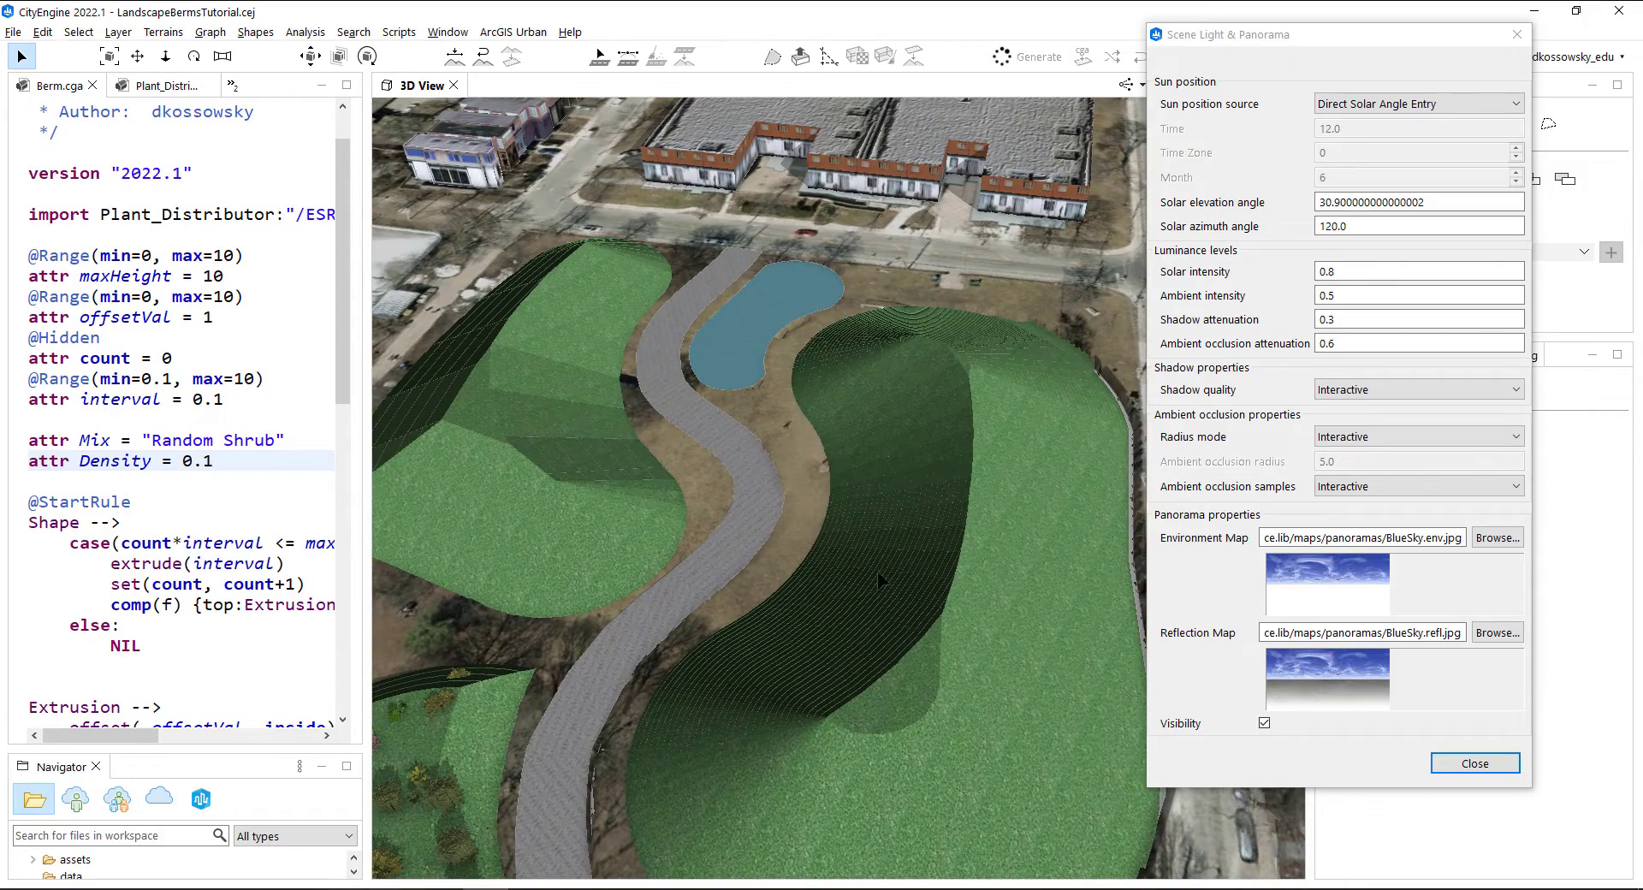
alt+drag(879, 582, 631, 269)
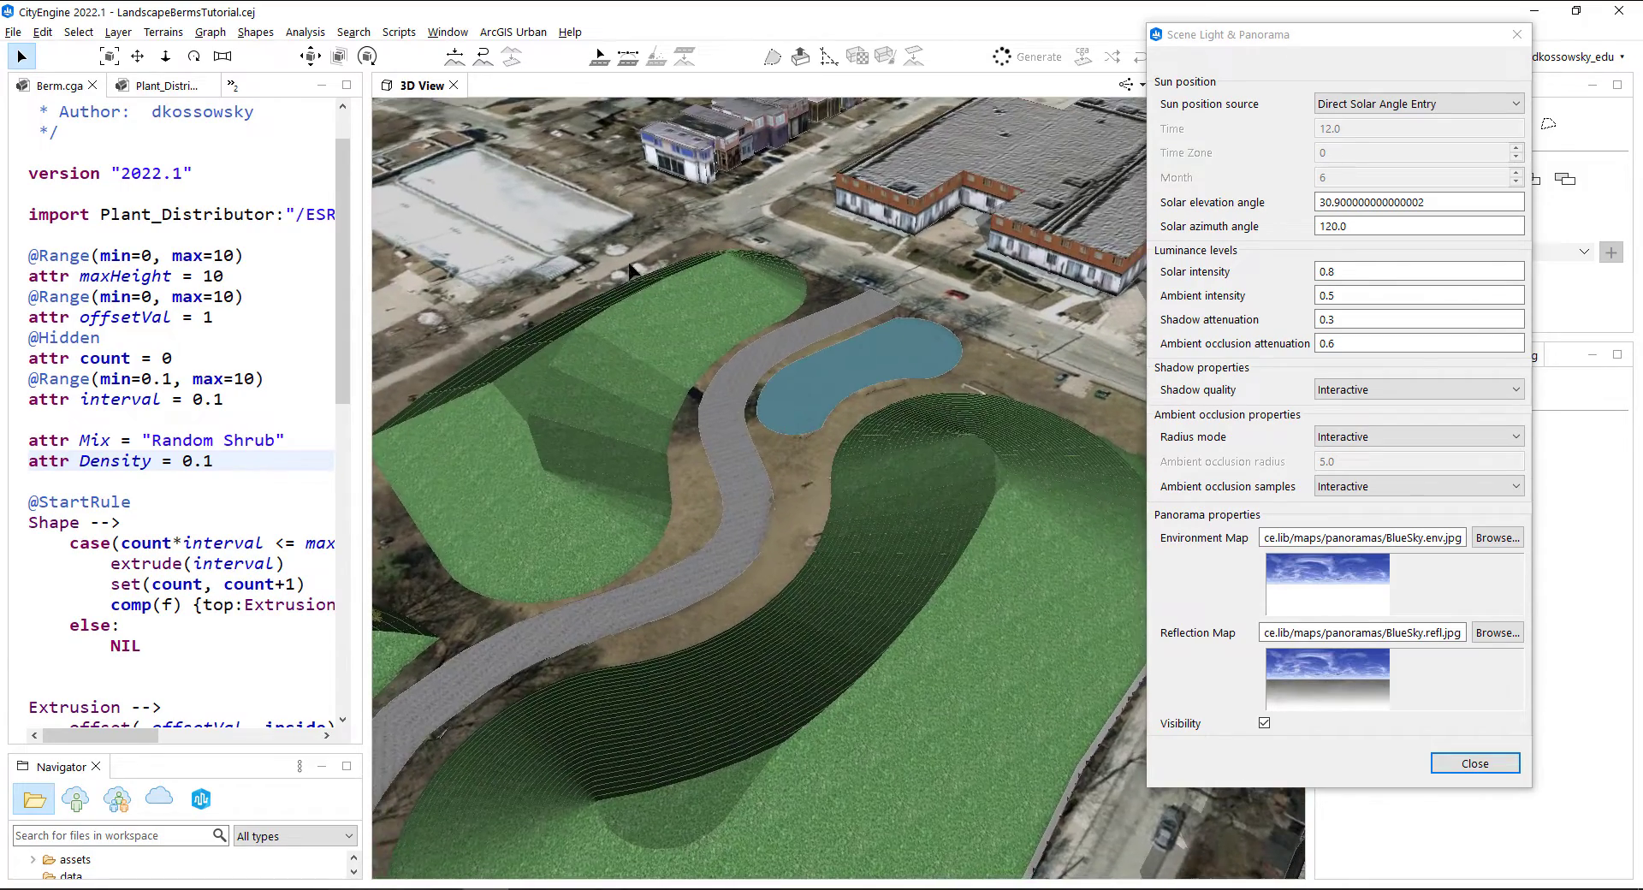
alt+drag(657, 592, 855, 650)
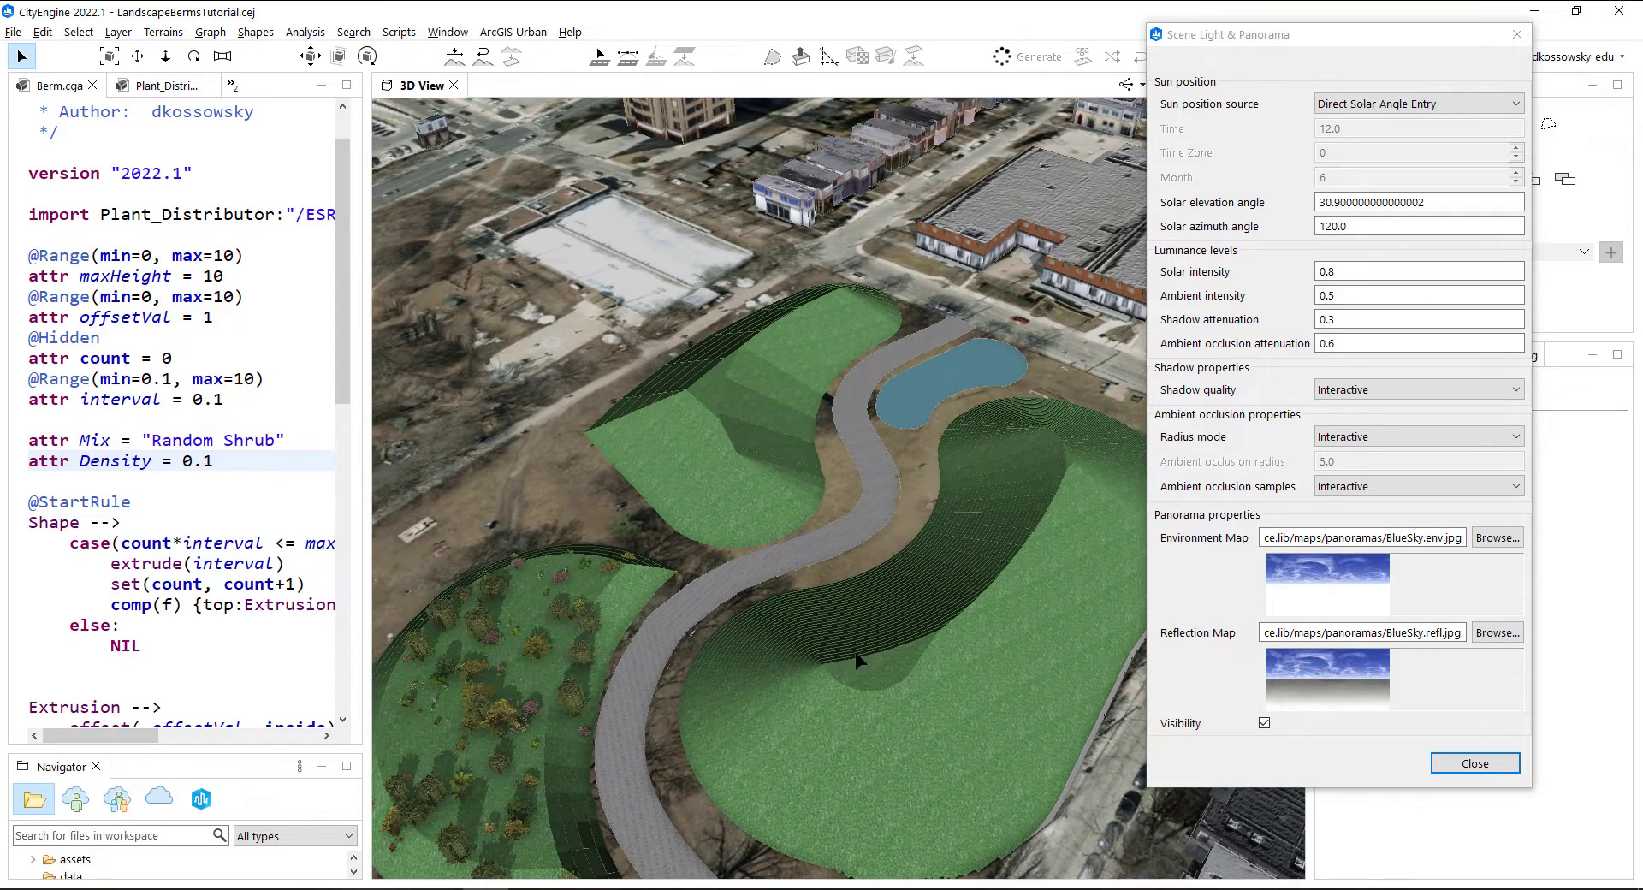
click(693, 444)
shift+click(858, 732)
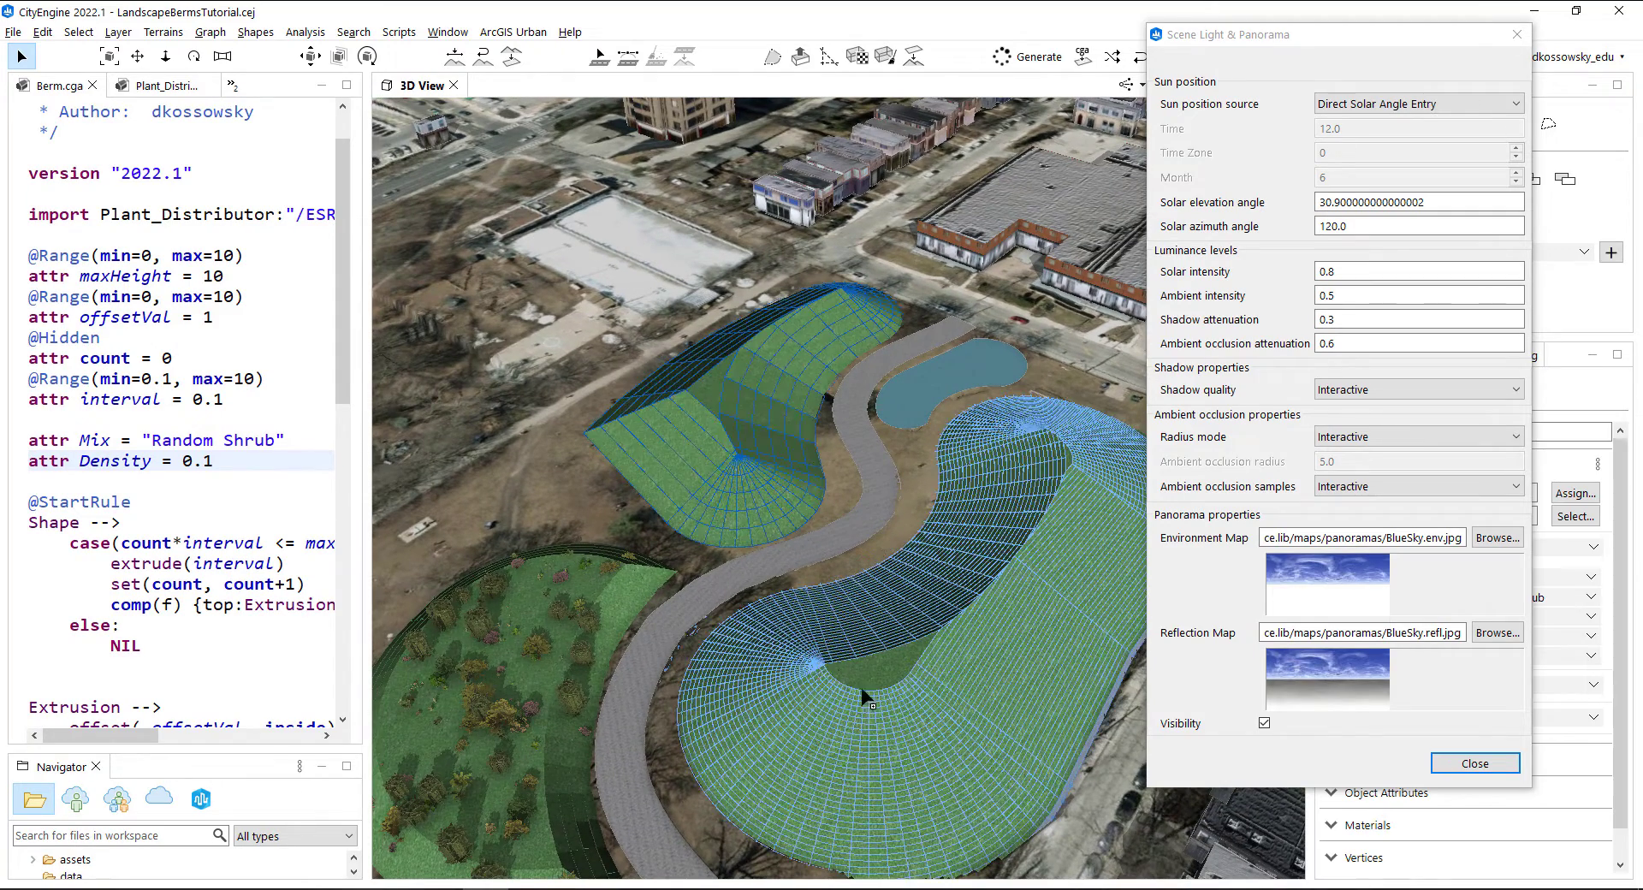
click(1518, 34)
Start a model export of the two selected berms in Autodesk FBX format
alt+drag(842, 467, 955, 545)
click(13, 32)
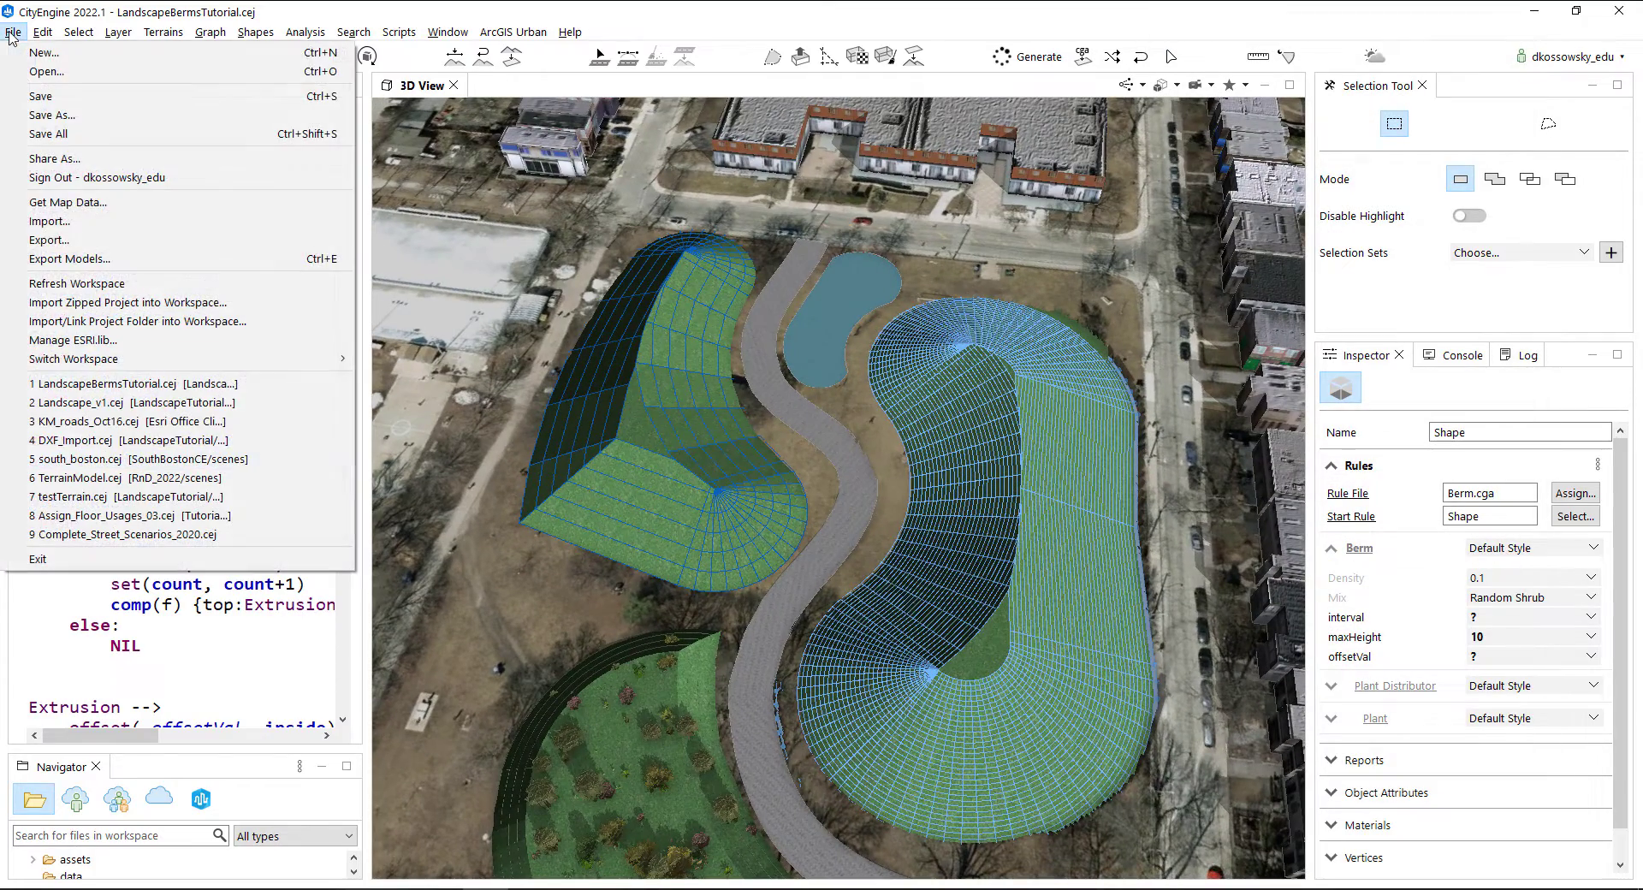
click(68, 259)
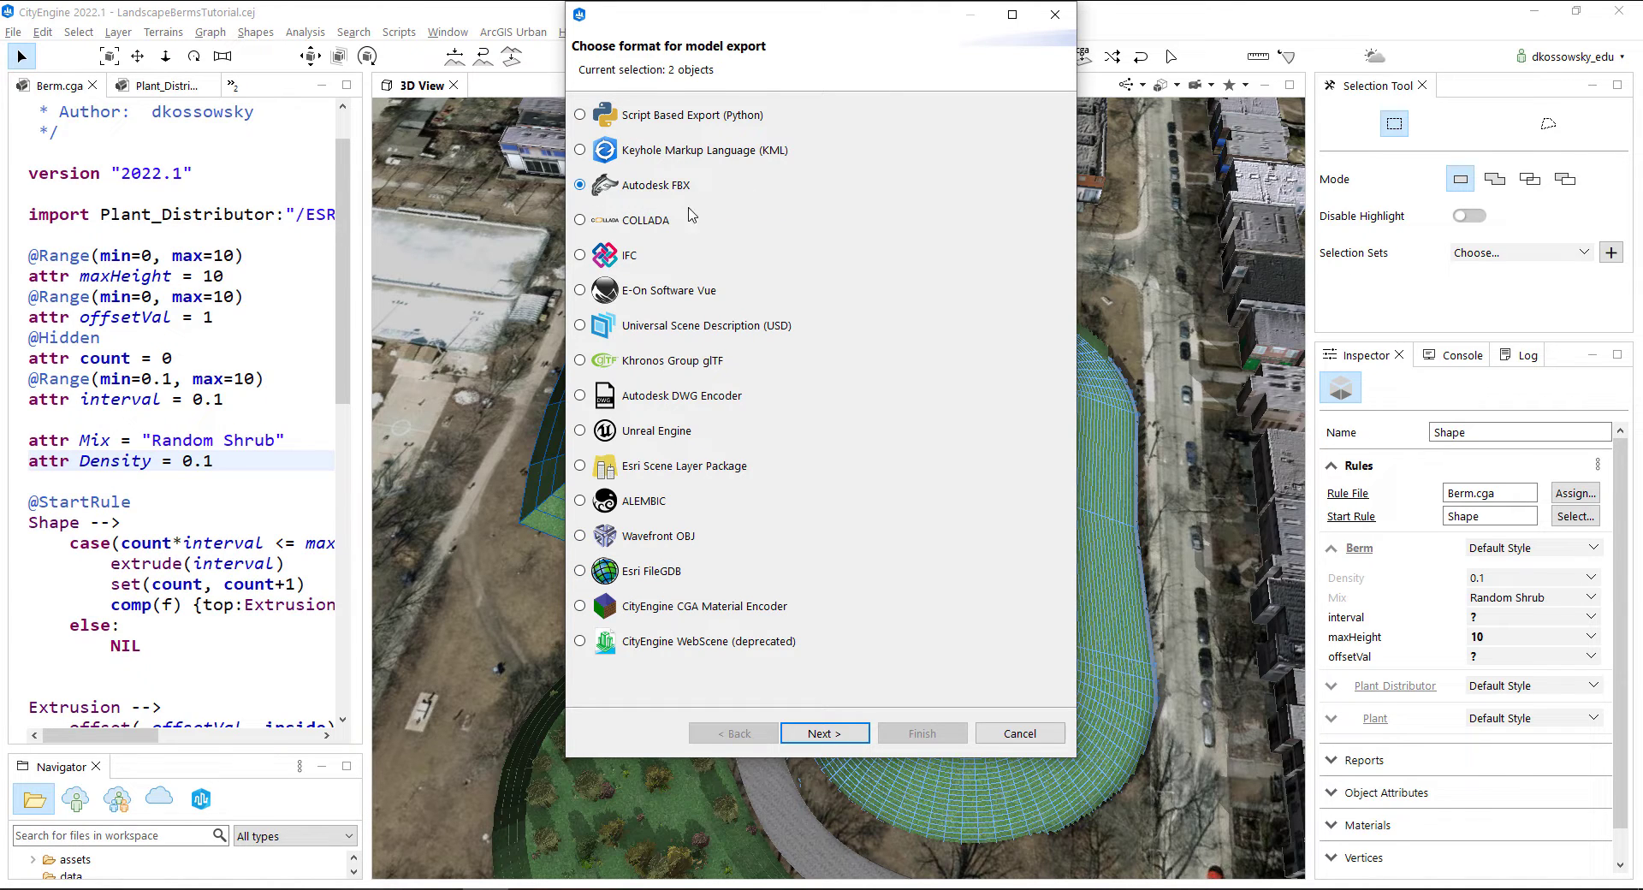
click(823, 733)
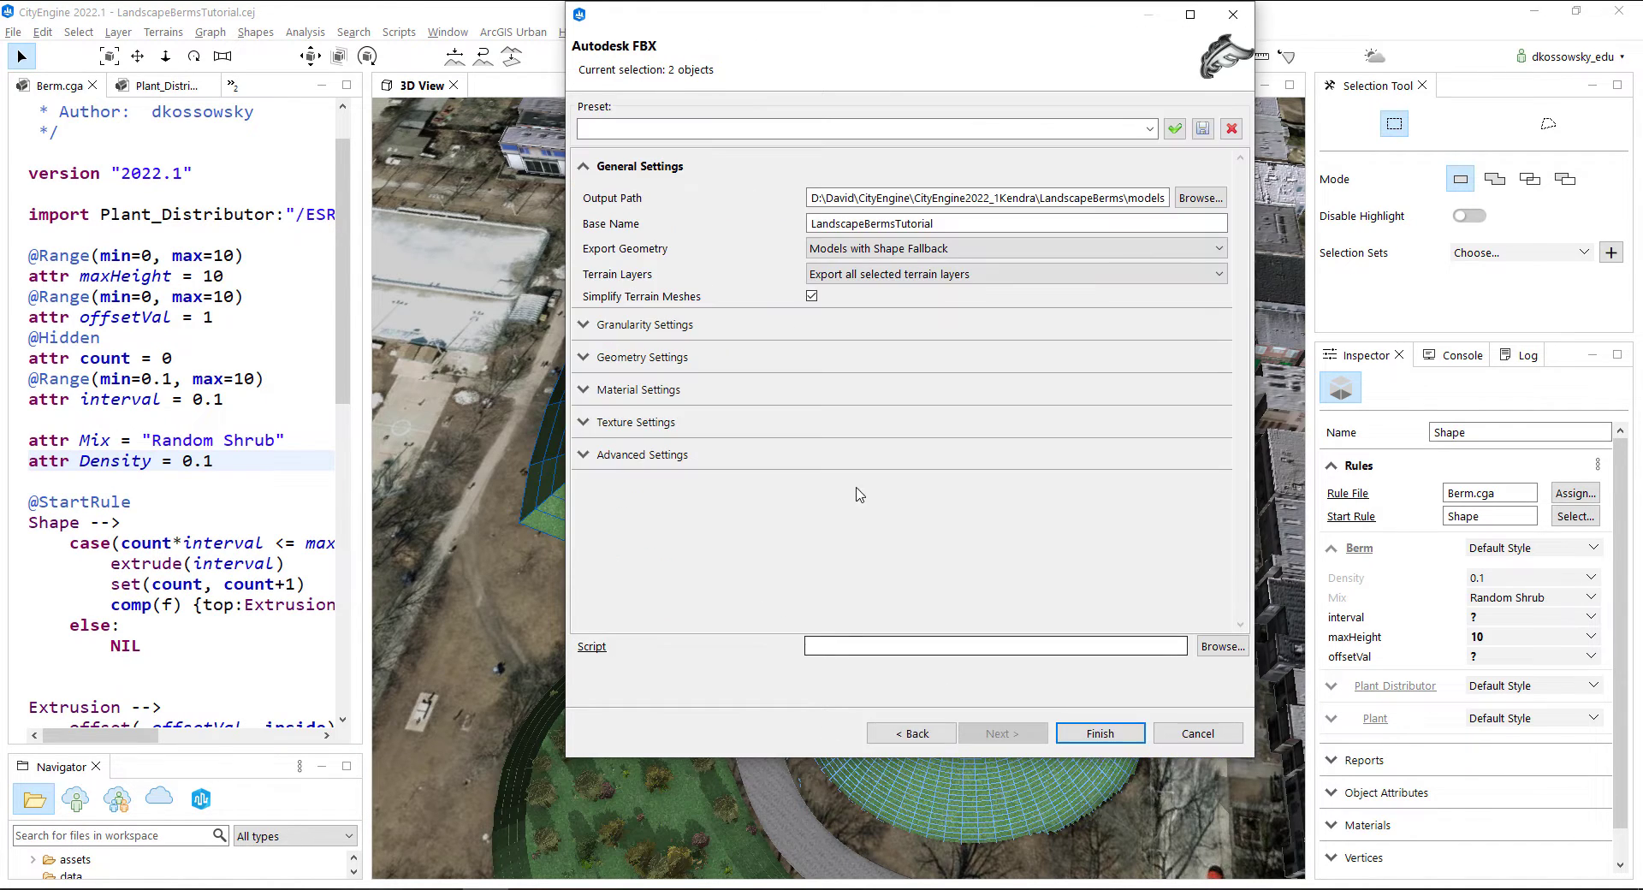
Name the export LandscapeBermsTutorial_Berms, set its export geometry to Models and run the FBX export
double_click(920, 223)
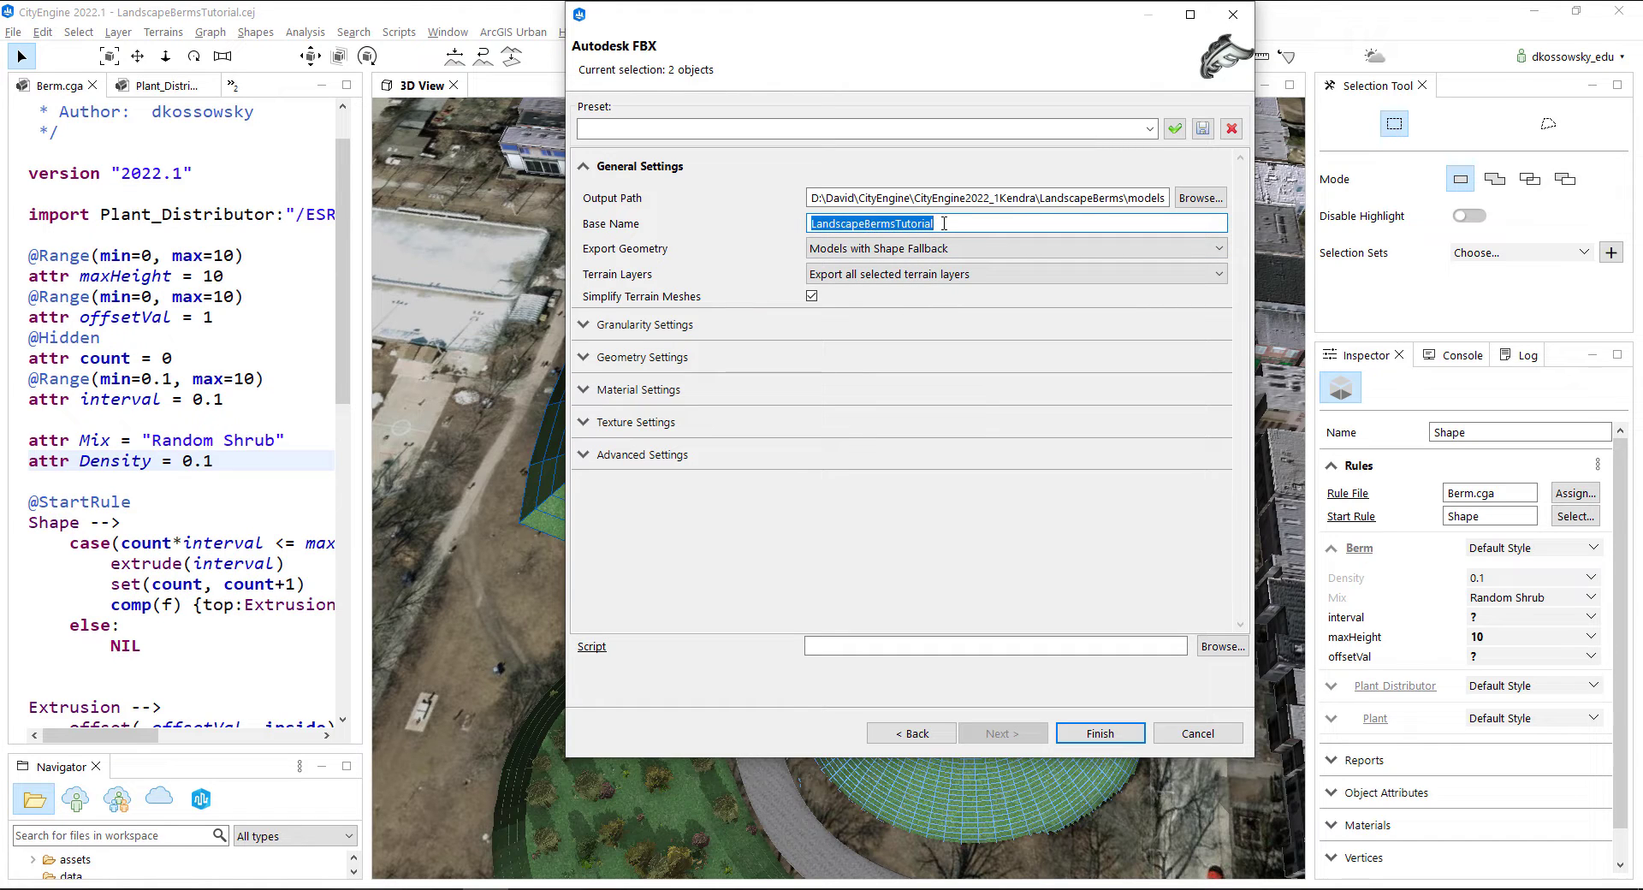
click(944, 224)
text(_Berms)
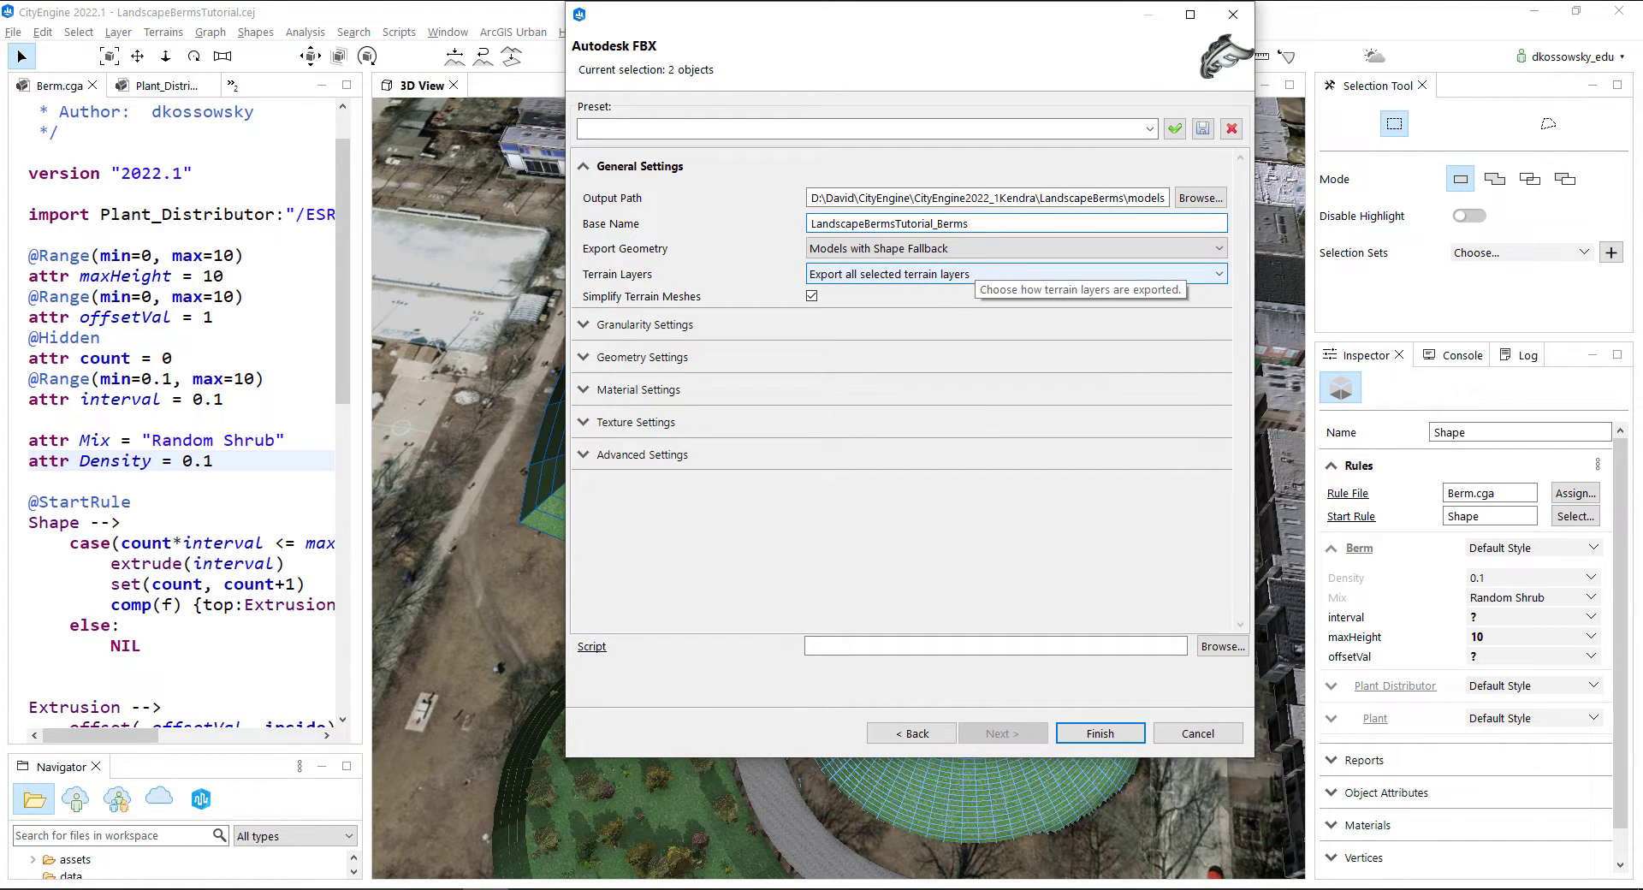
click(908, 248)
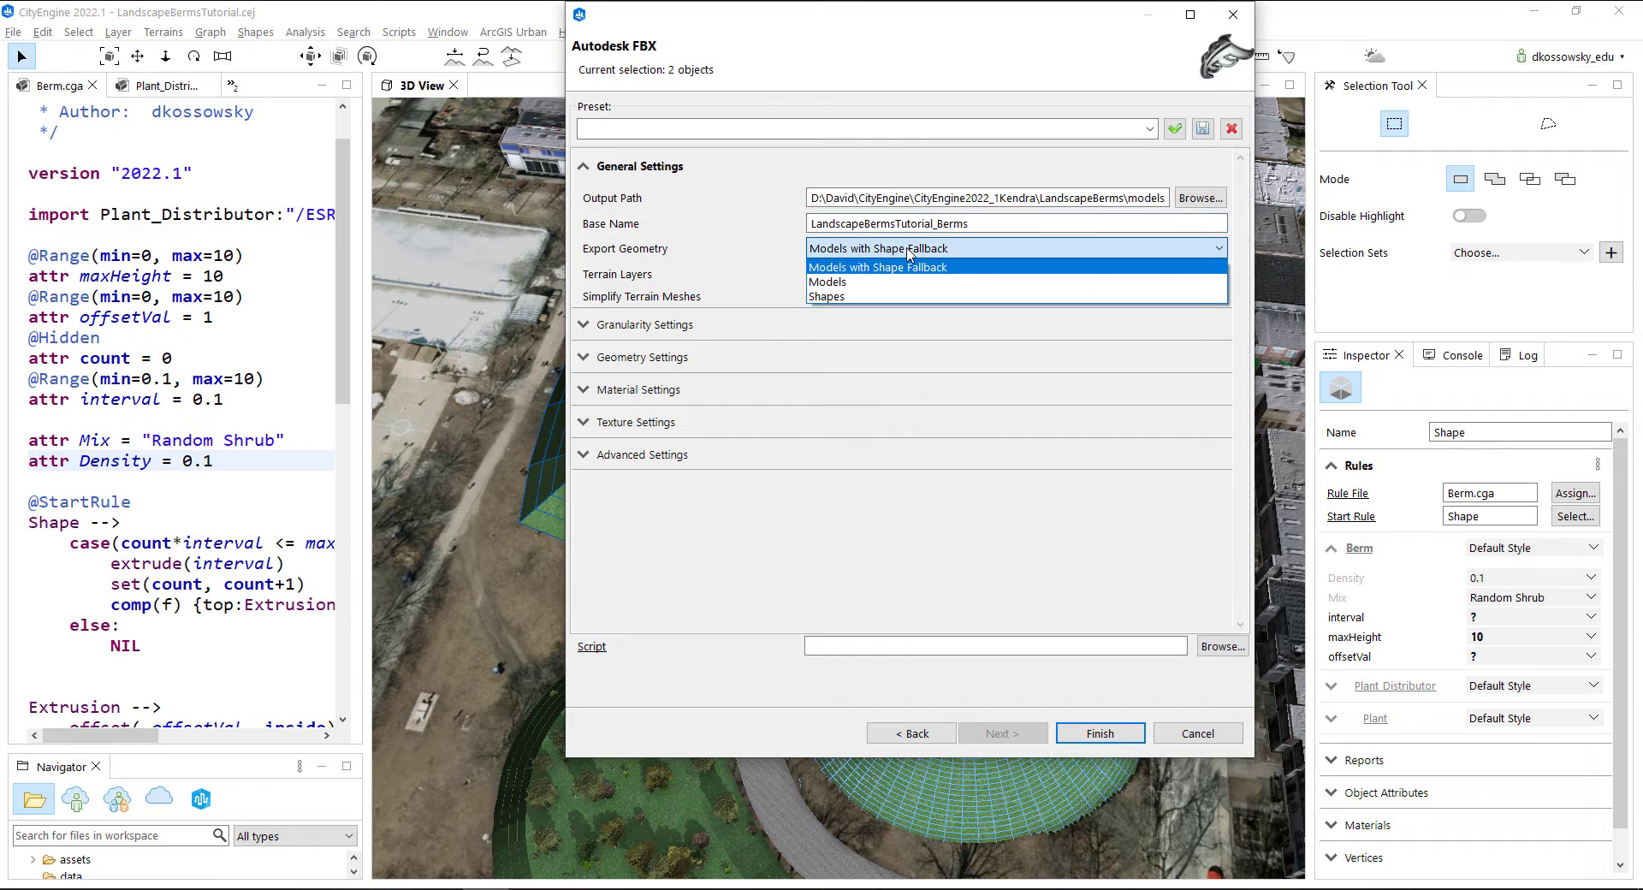
click(827, 285)
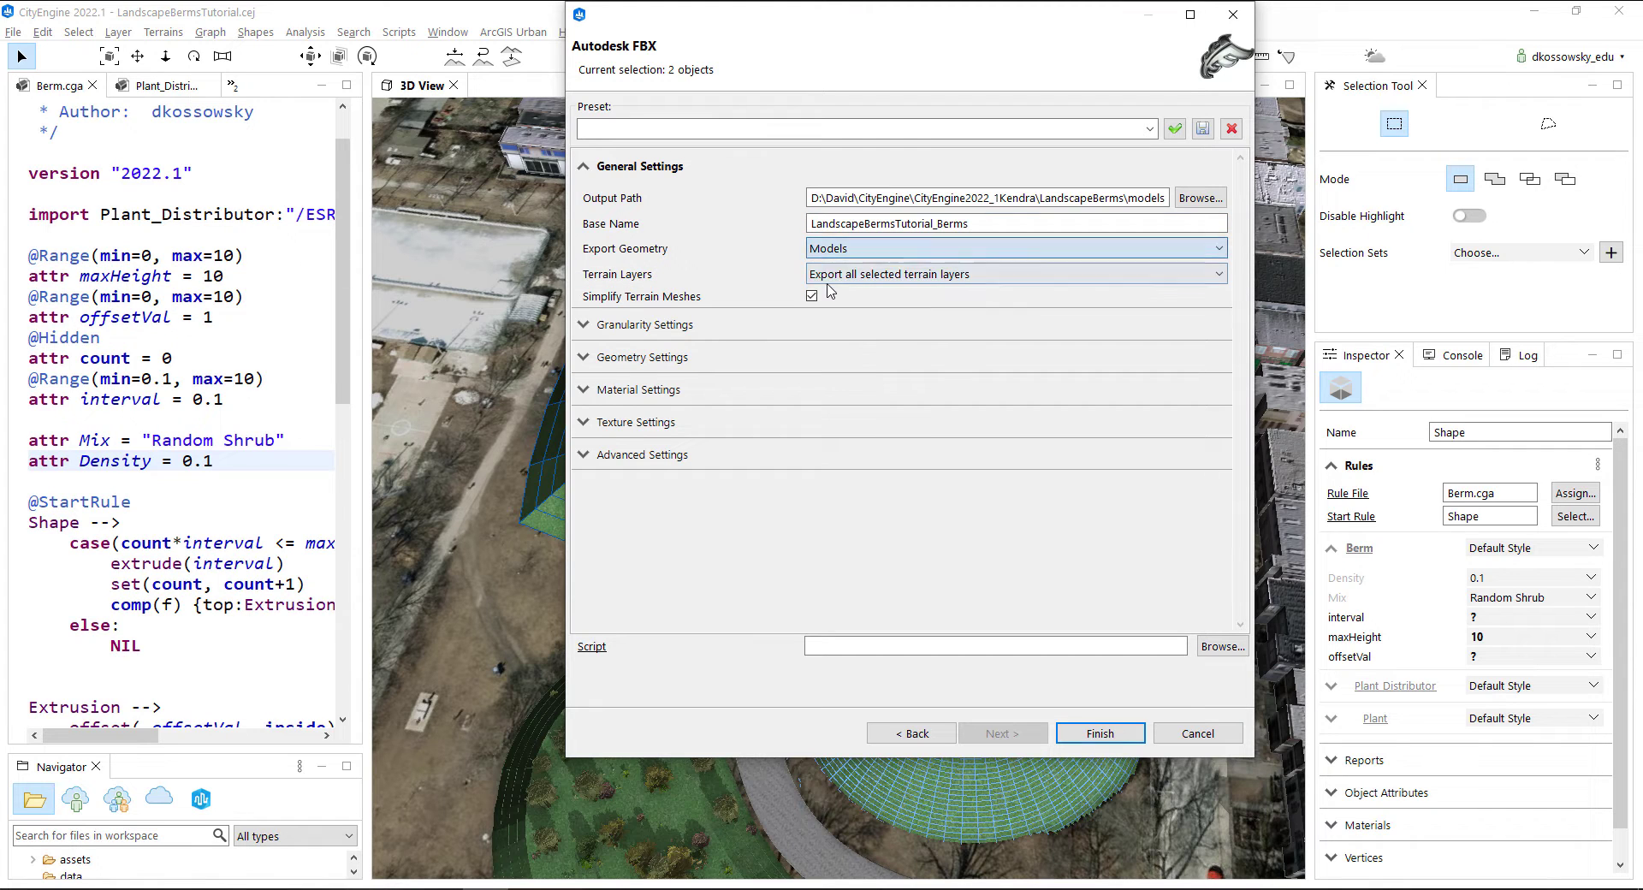
click(1091, 734)
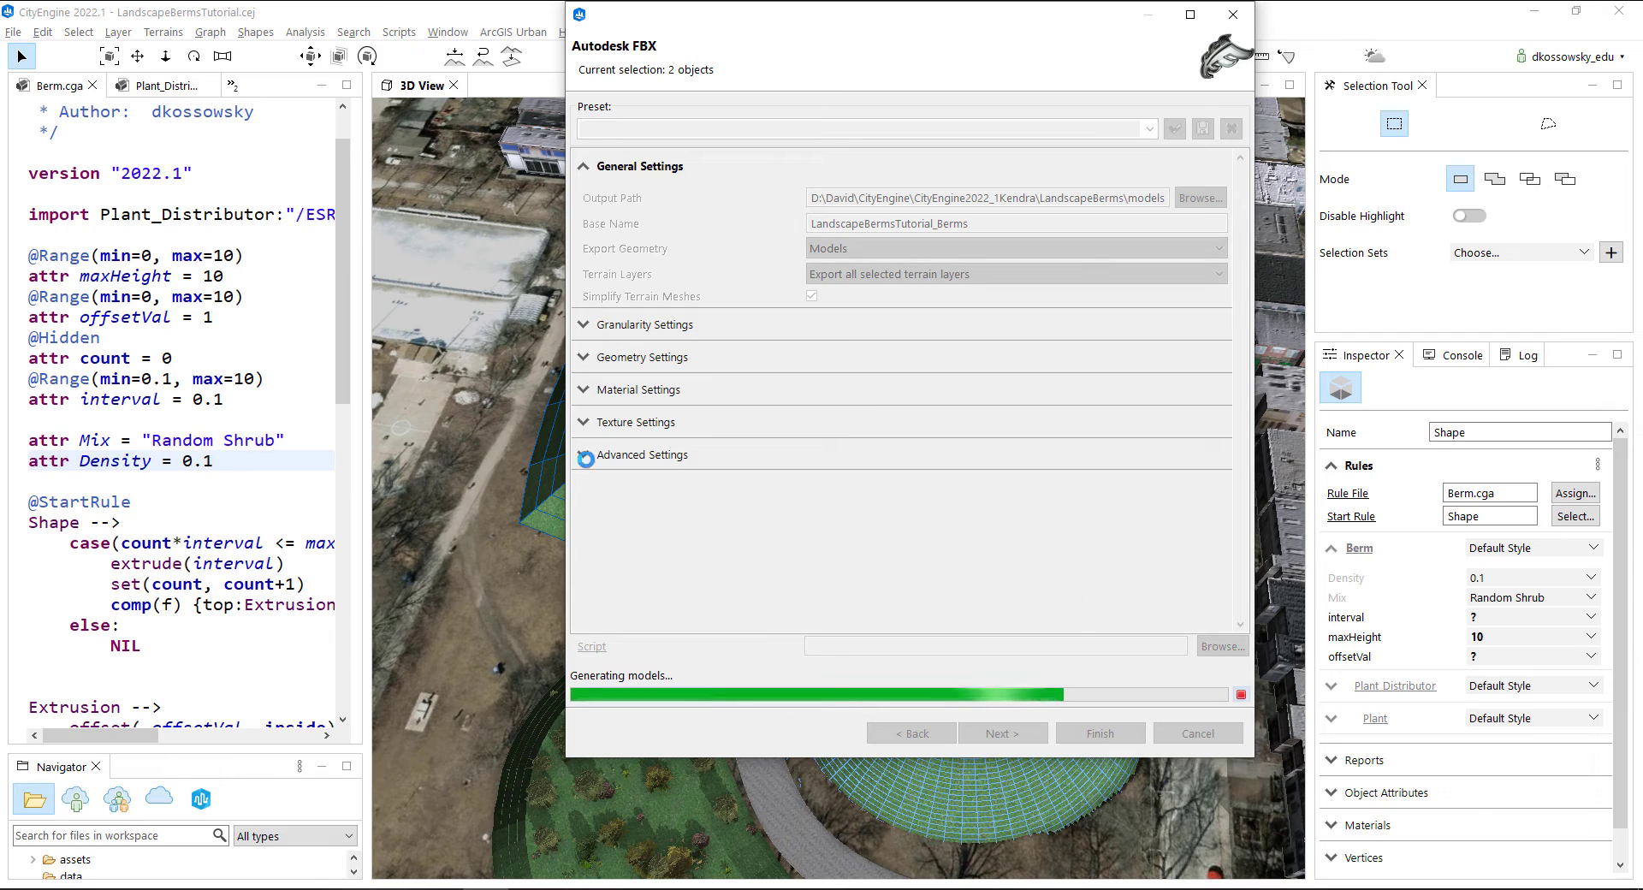
Launch Rhino 7 and start the Import command
key(super)
text(rhi)
key(Return)
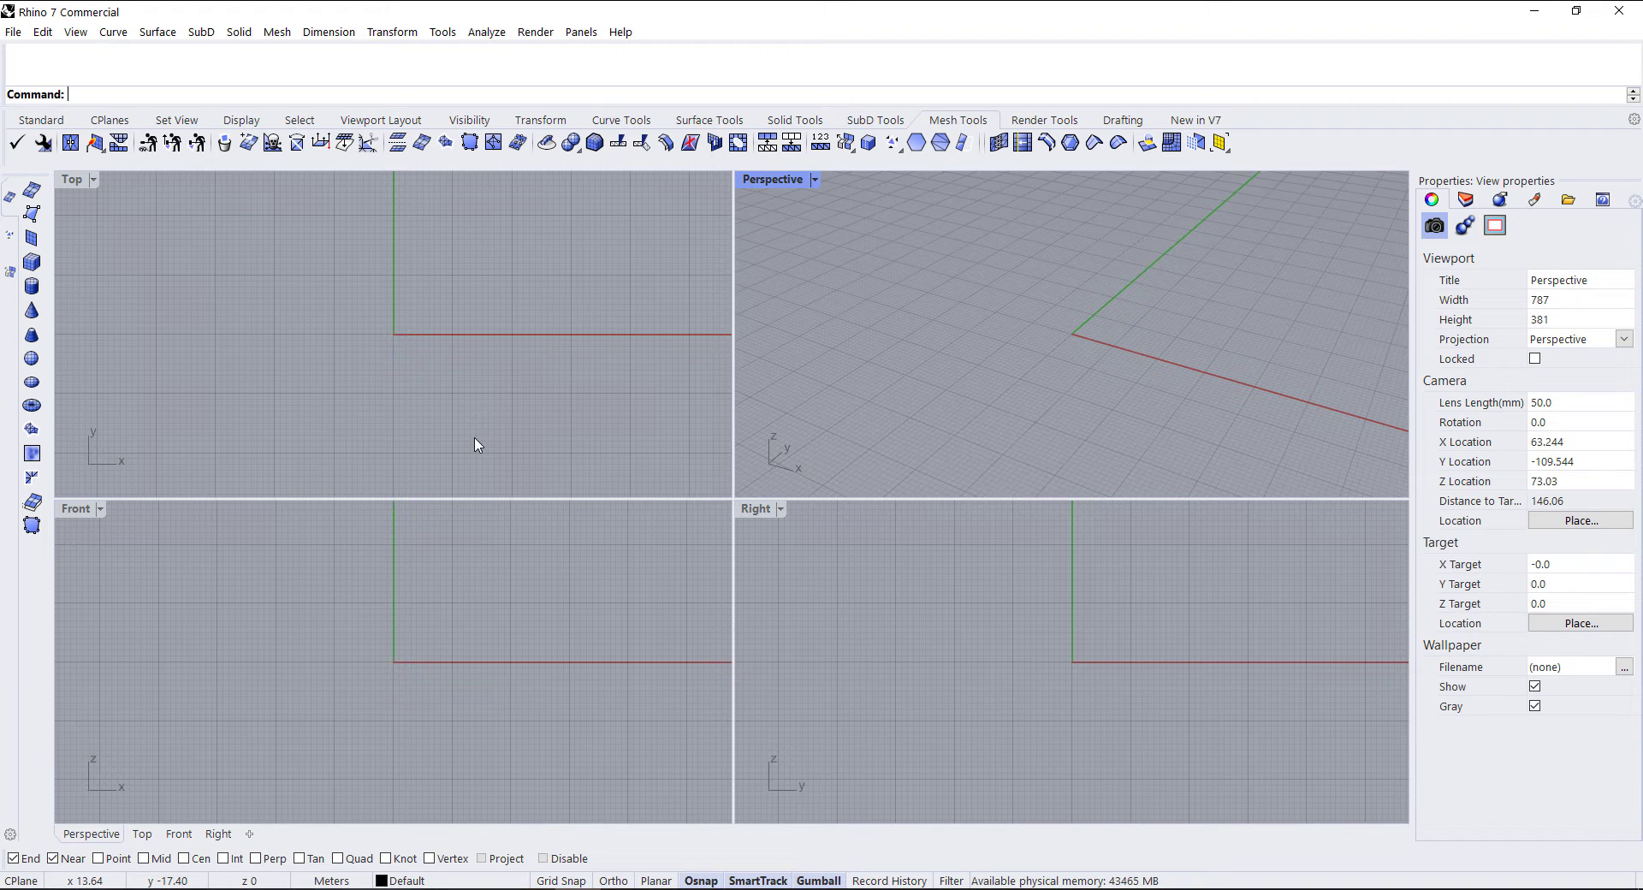
text(Import)
key(Return)
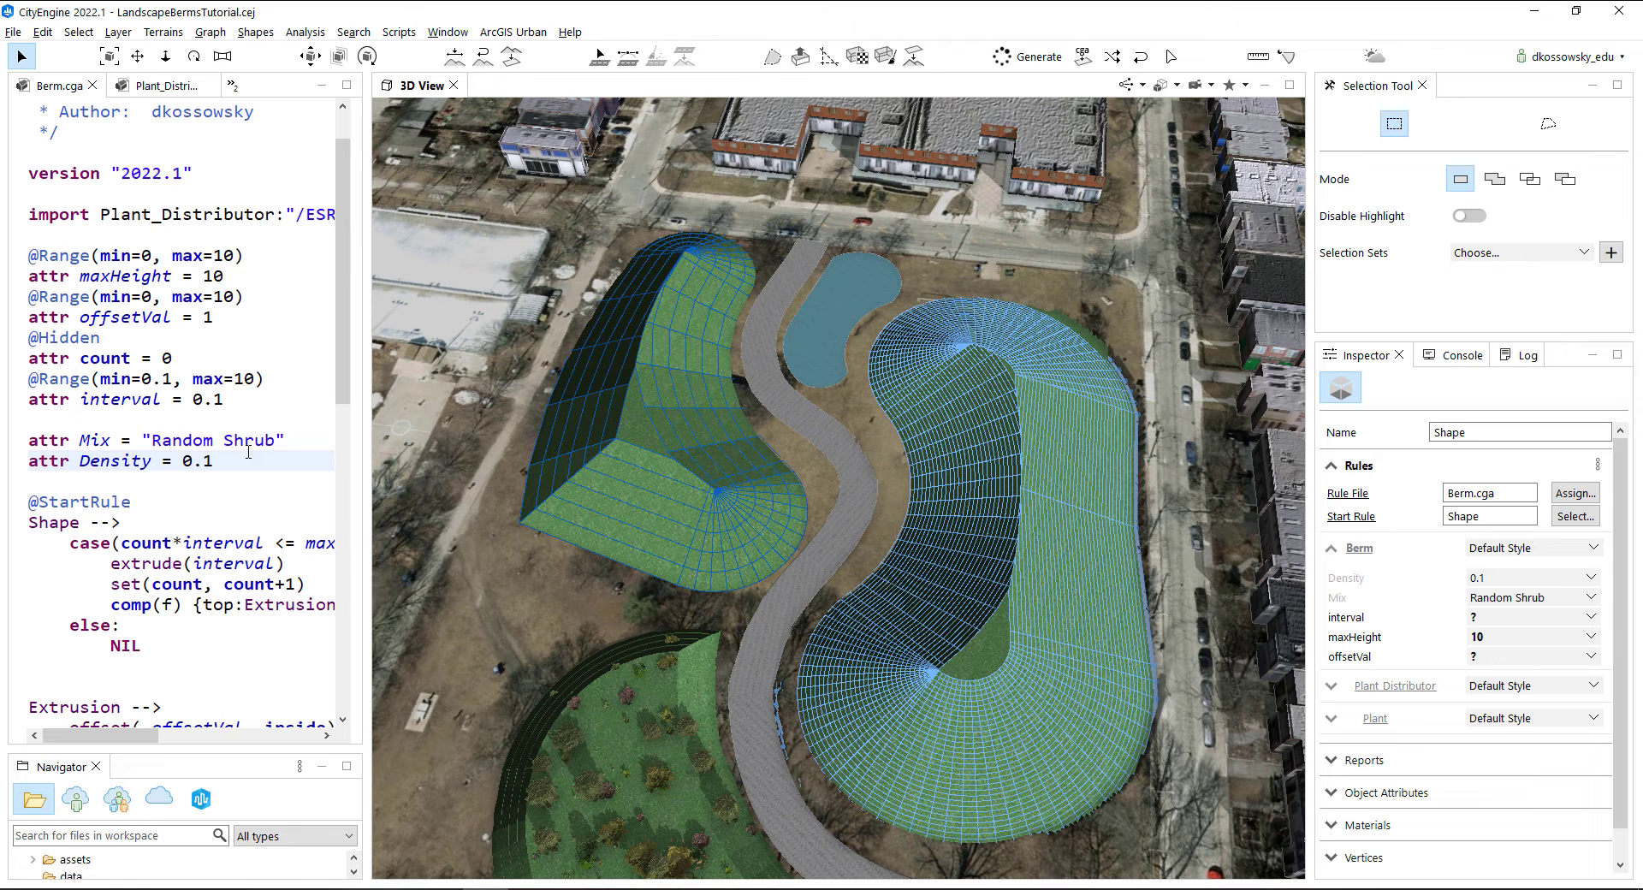
Switch back to CityEngine, locate LandscapeBermsTutorial_Berms_0.fbx in the LandscapeBerms models folder and show it in the file manager
drag(219, 751, 220, 269)
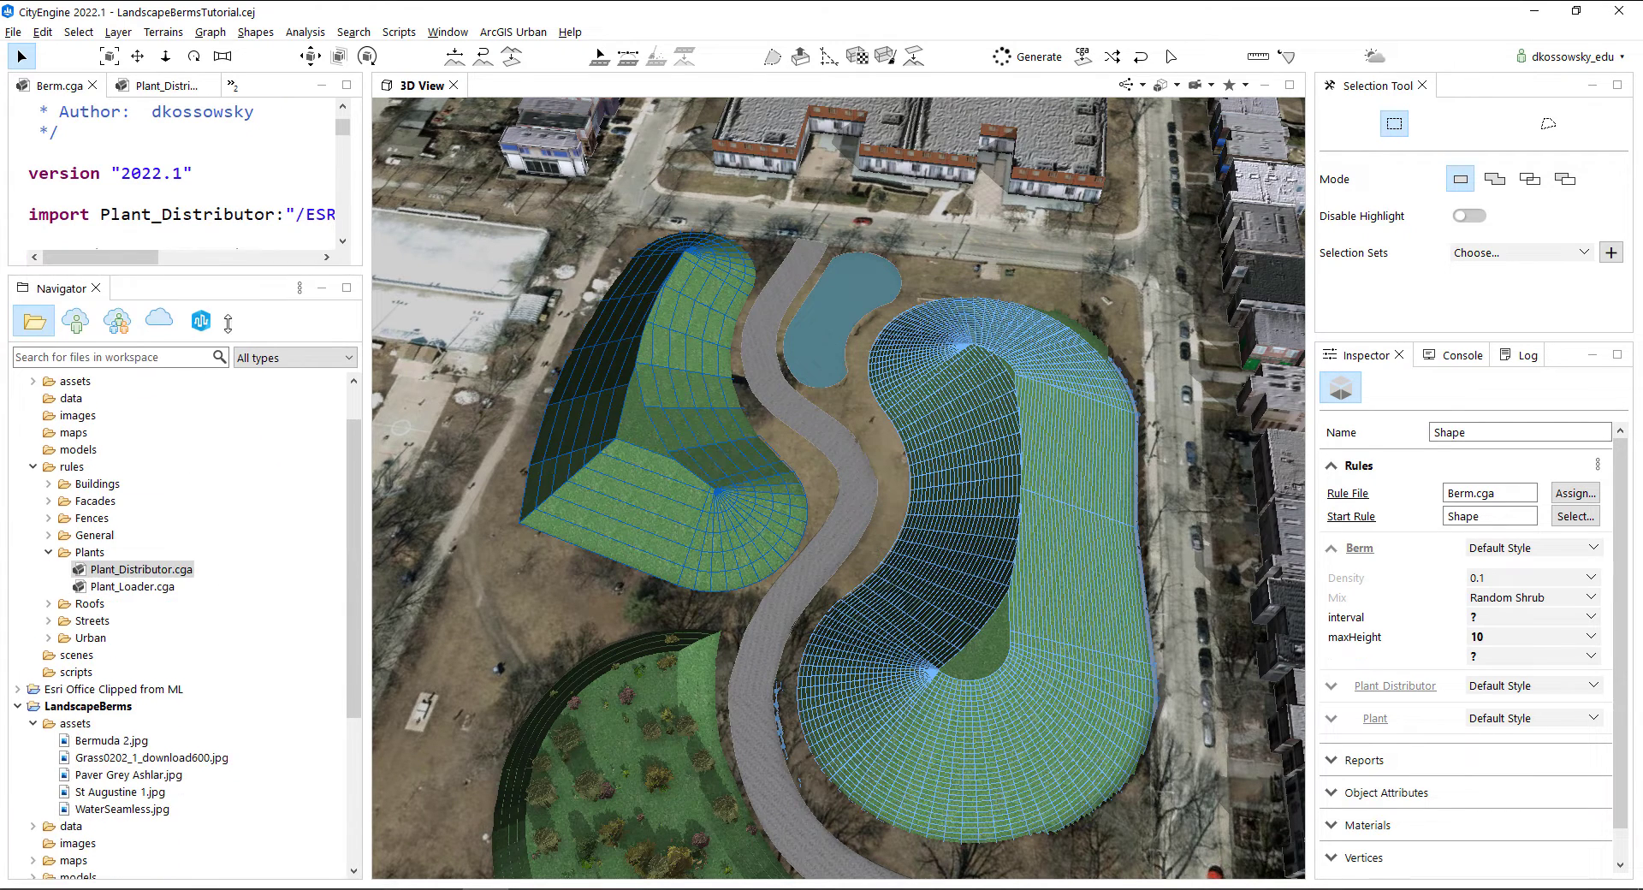
scroll(64, 659, down, 3)
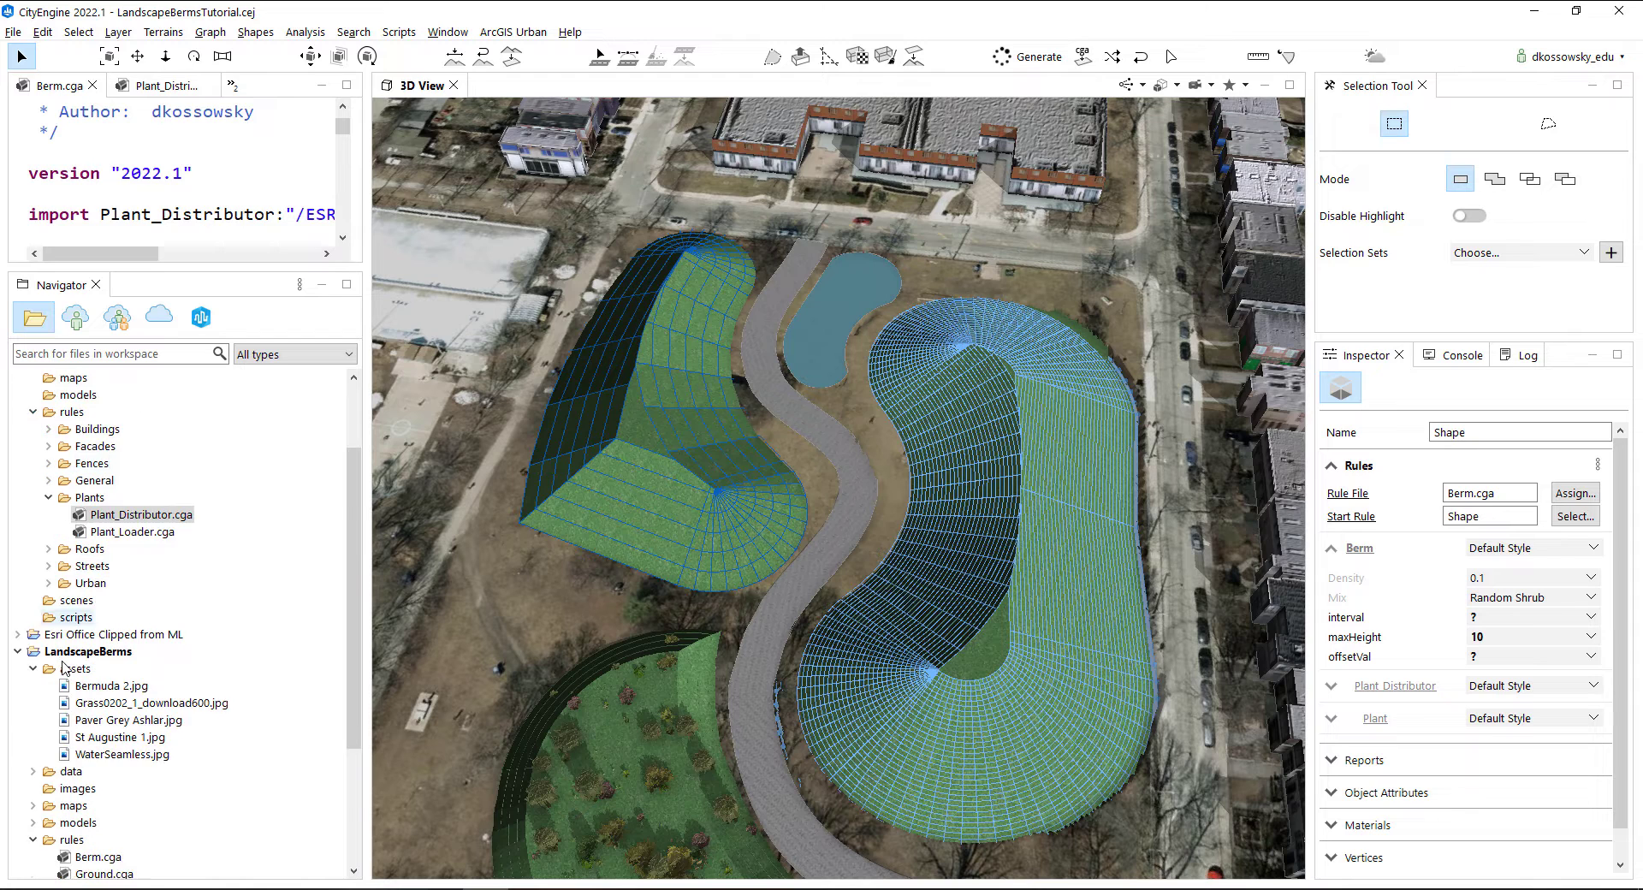
double_click(77, 720)
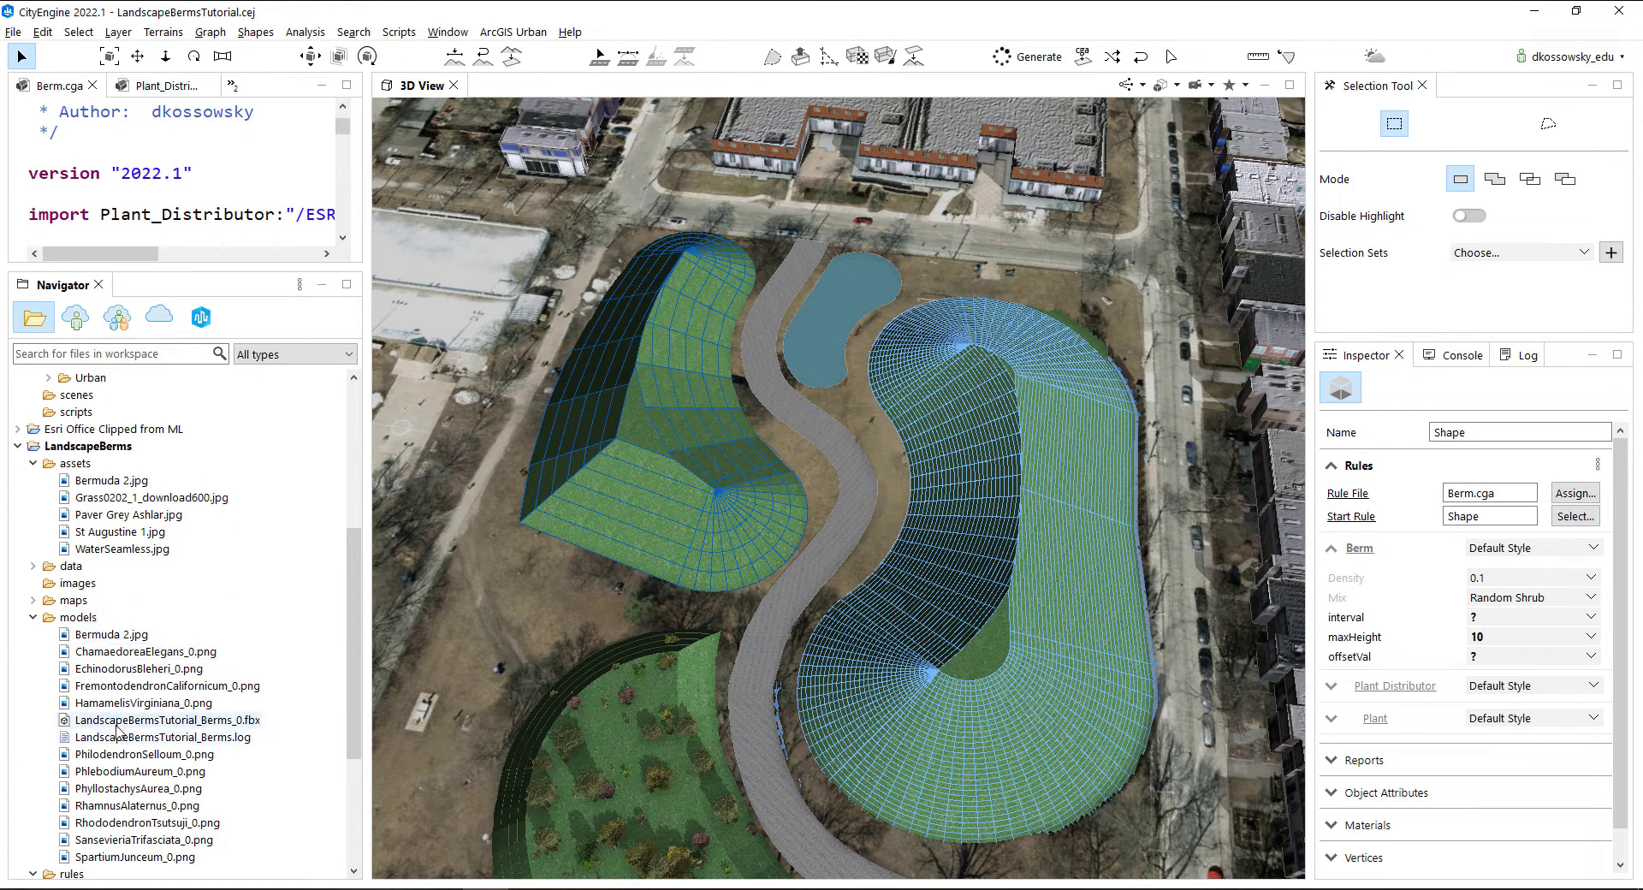
click(84, 722)
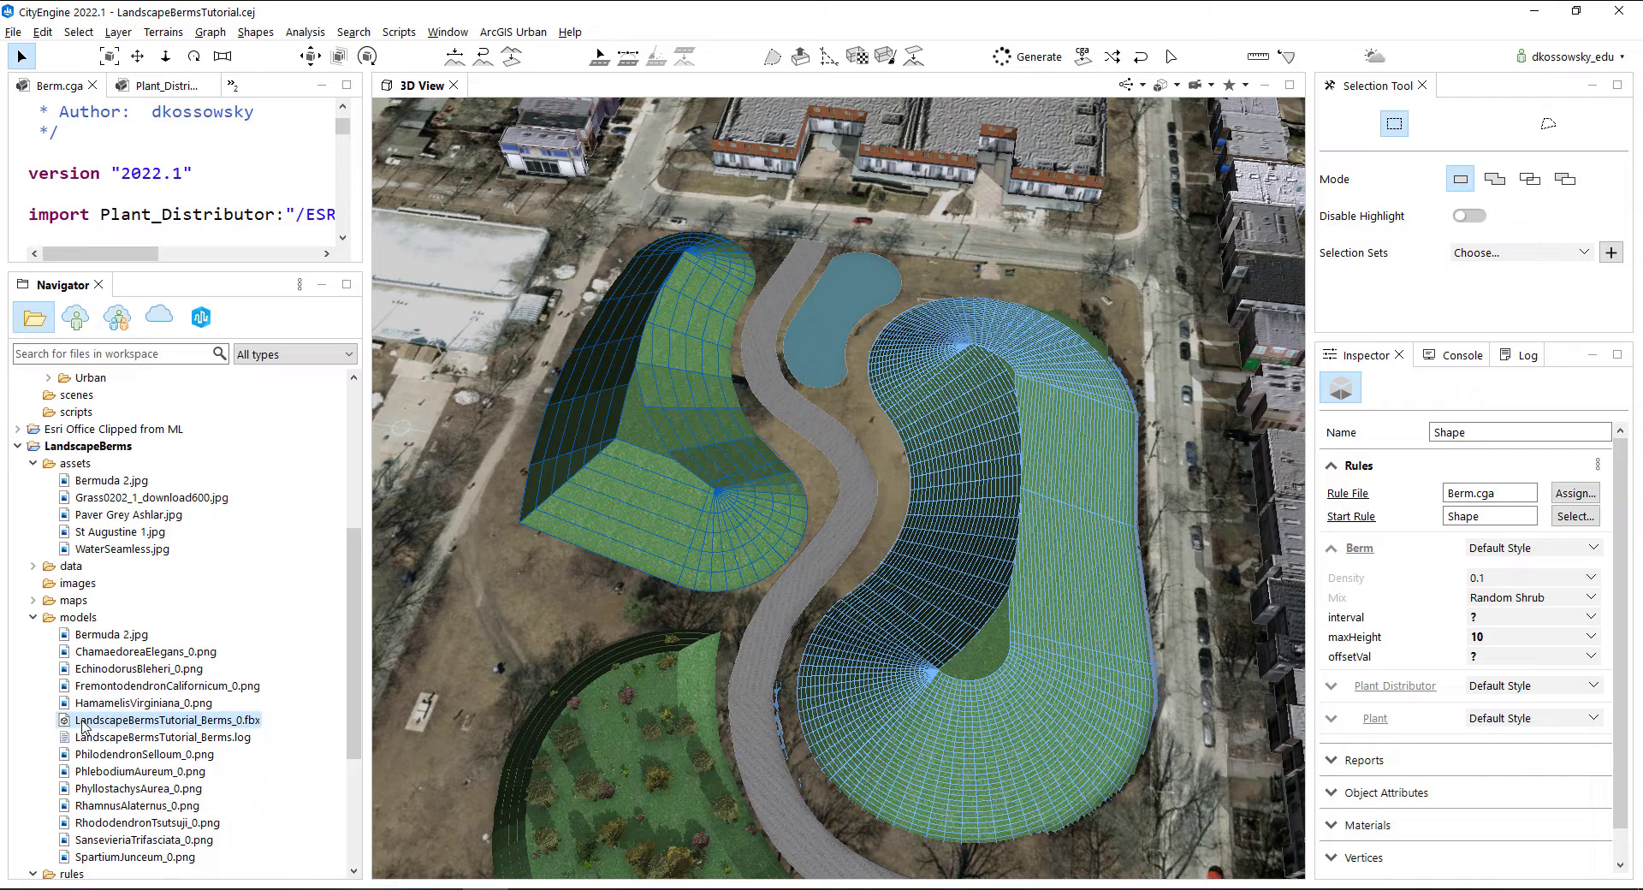
right_click(147, 727)
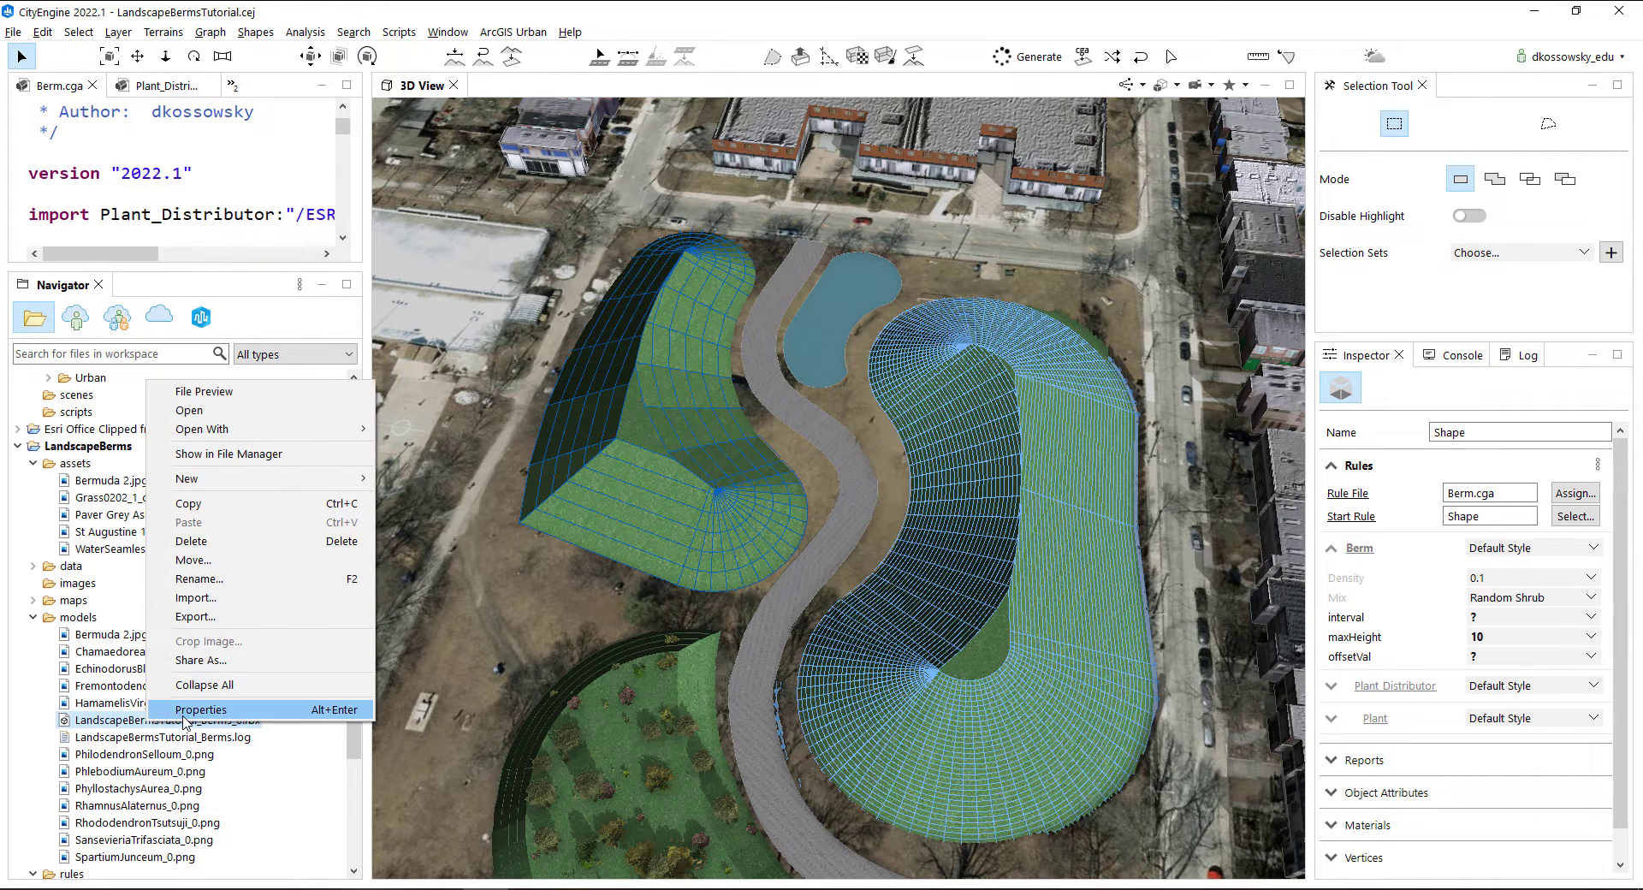
click(220, 456)
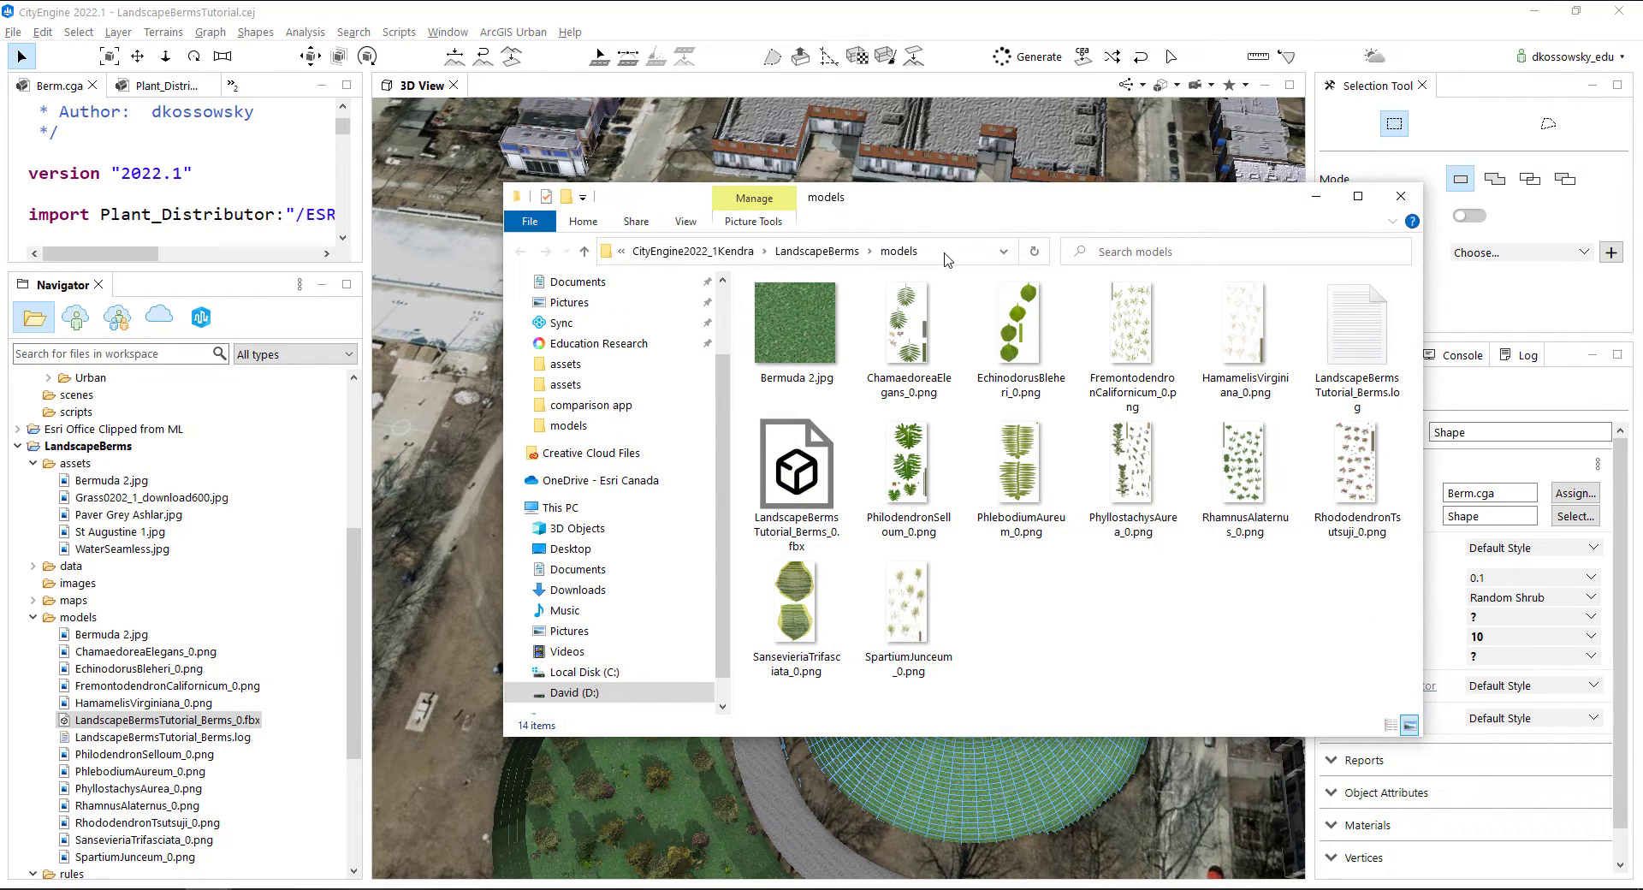
Copy the path of the exported models folder, minimize the file window and switch to Rhino 7
click(945, 254)
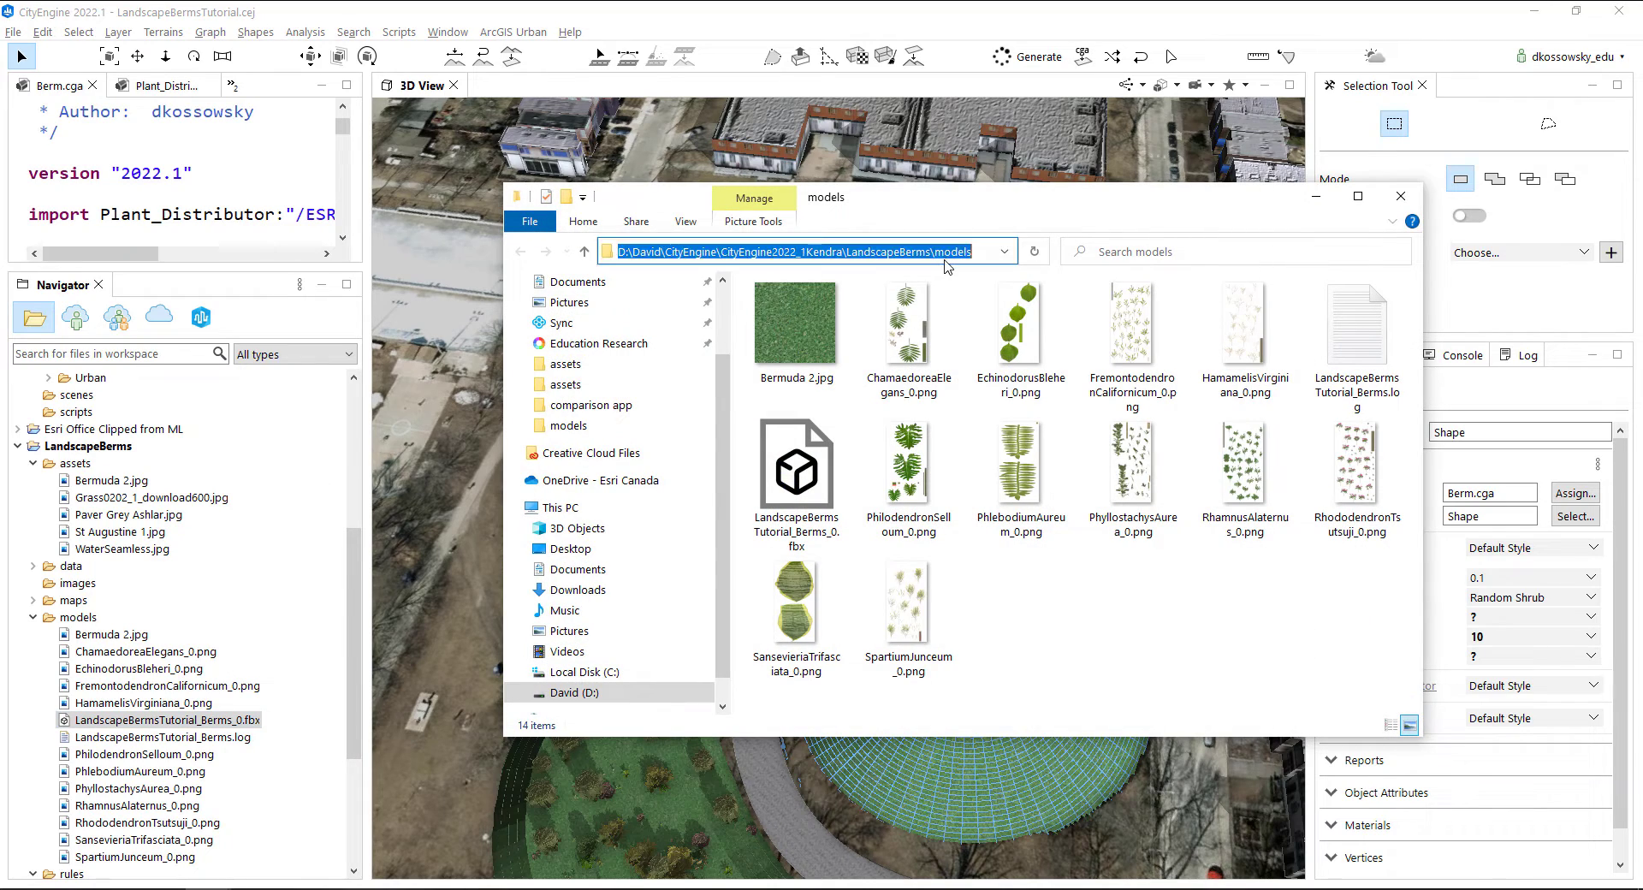
click(1191, 535)
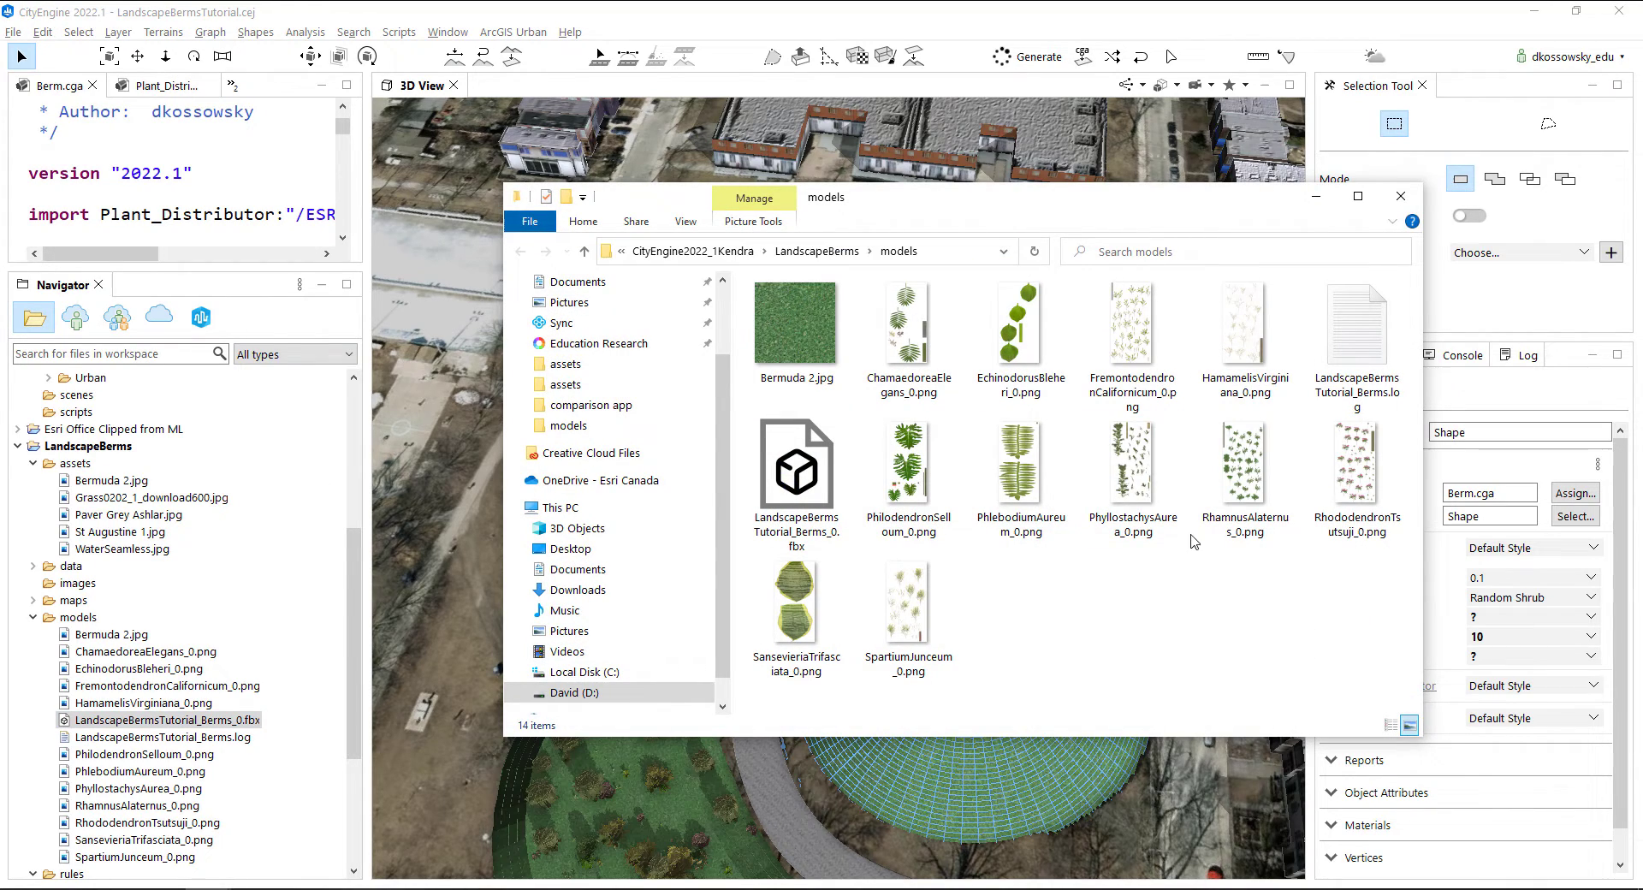
click(1316, 196)
key(alt+Tab)
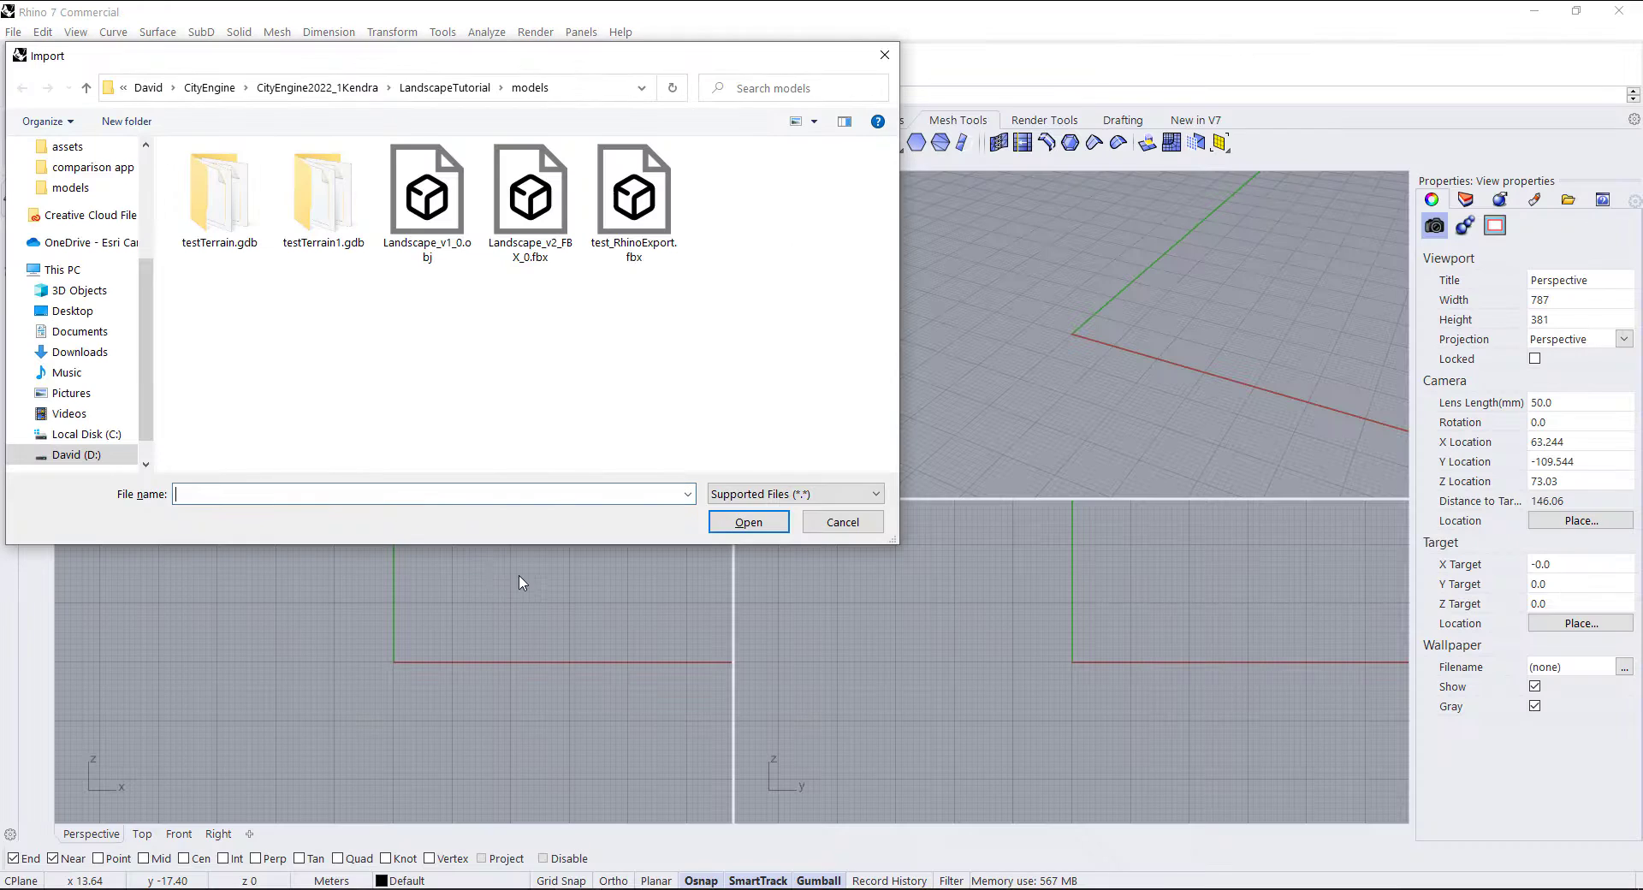
Import LandscapeBermsTutorial_Berms_0.fbx from the copied LandscapeBerms models path, keeping the default FBX import options
click(482, 494)
text(D:\David\CityEngine\CityEngine2022_1Kendra\LandscapeBerms\models)
key(Return)
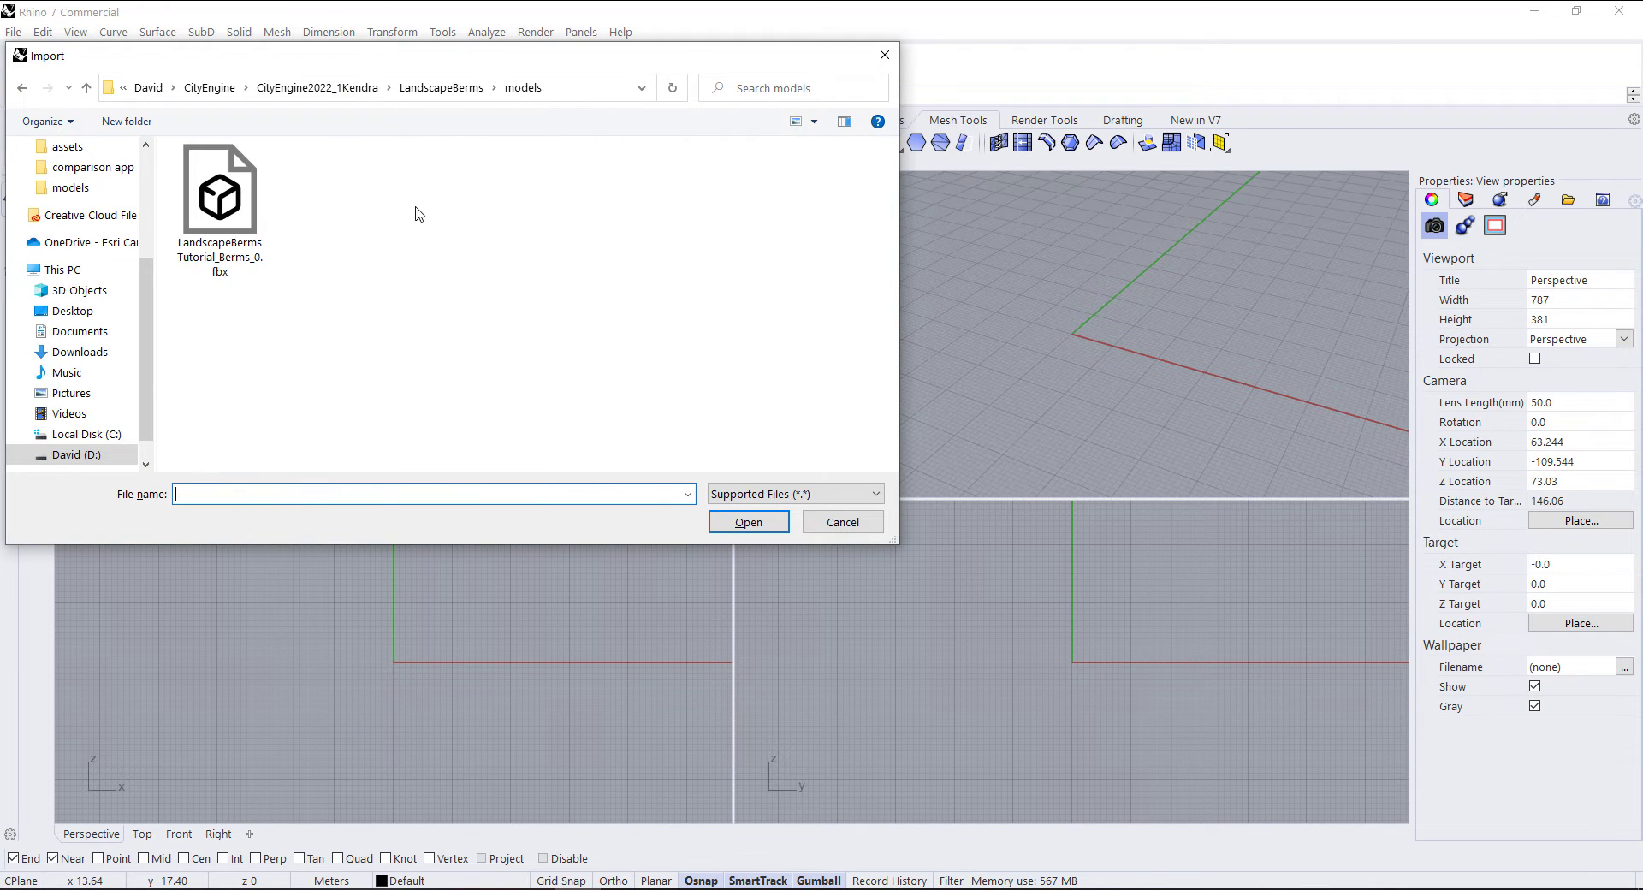
click(220, 201)
click(757, 524)
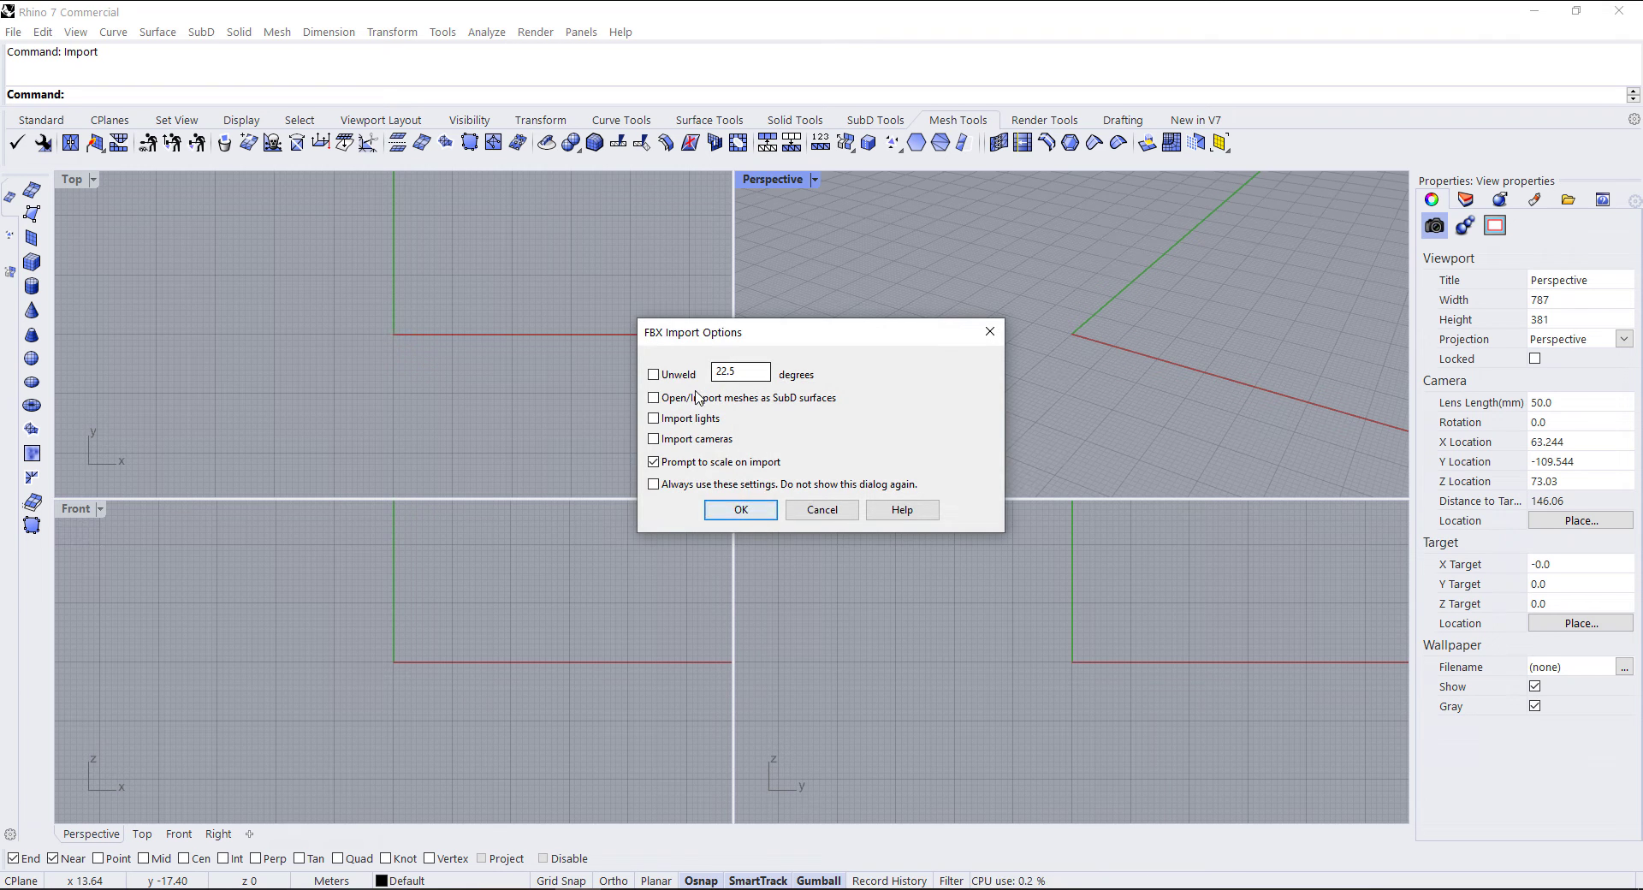
click(743, 511)
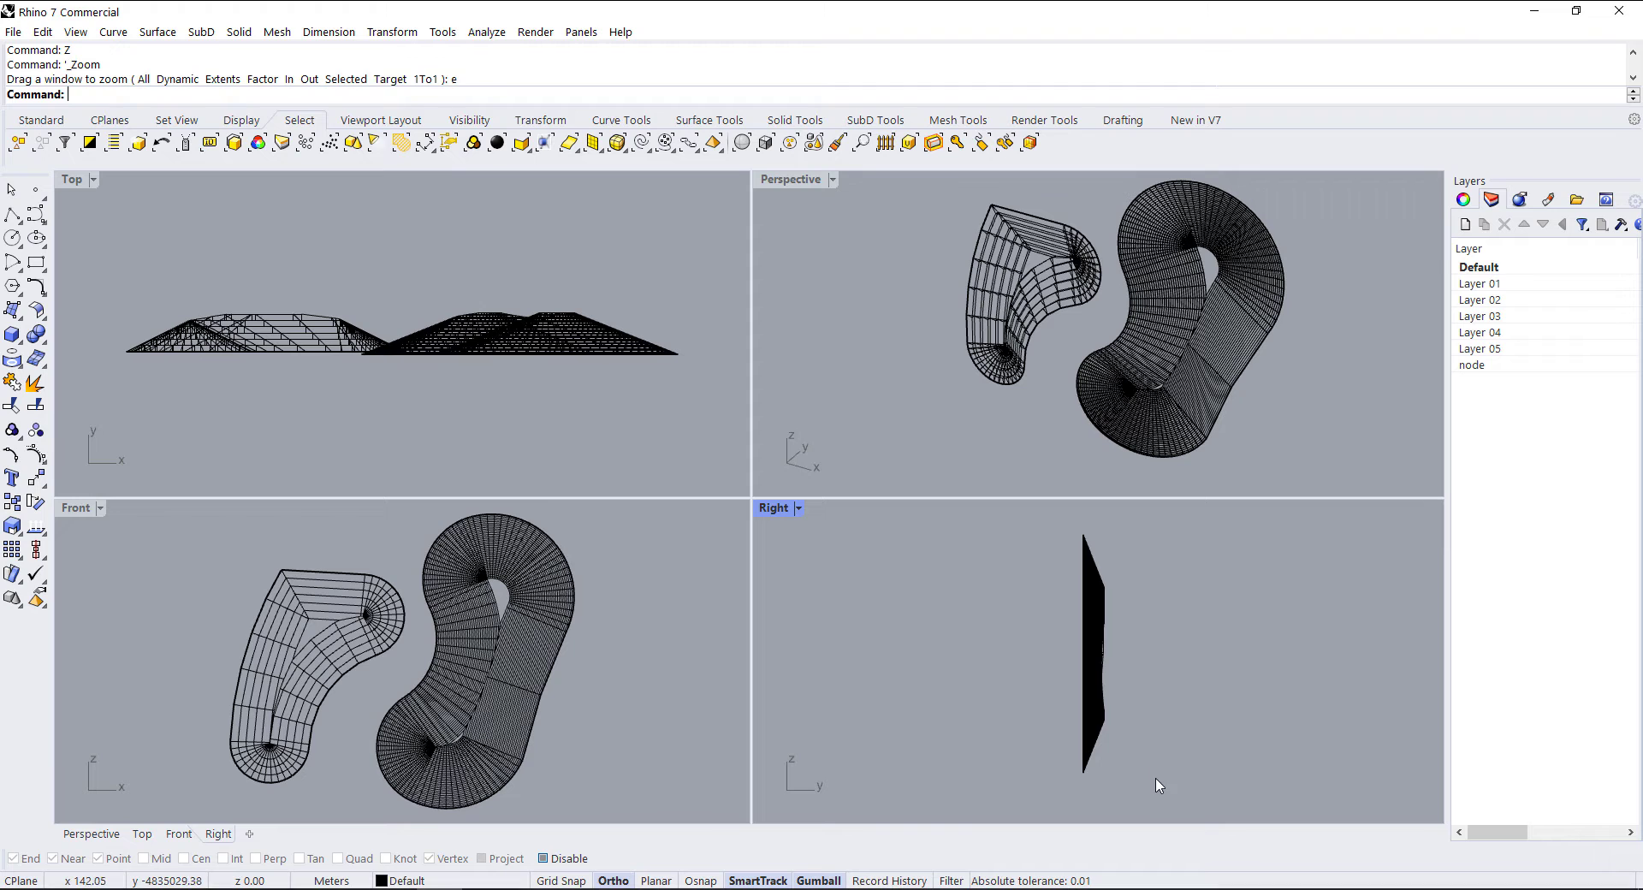
Rotate the imported berm mesh a quarter turn in the Right view so the berms lie flat, and deselect it
drag(1158, 782, 1024, 516)
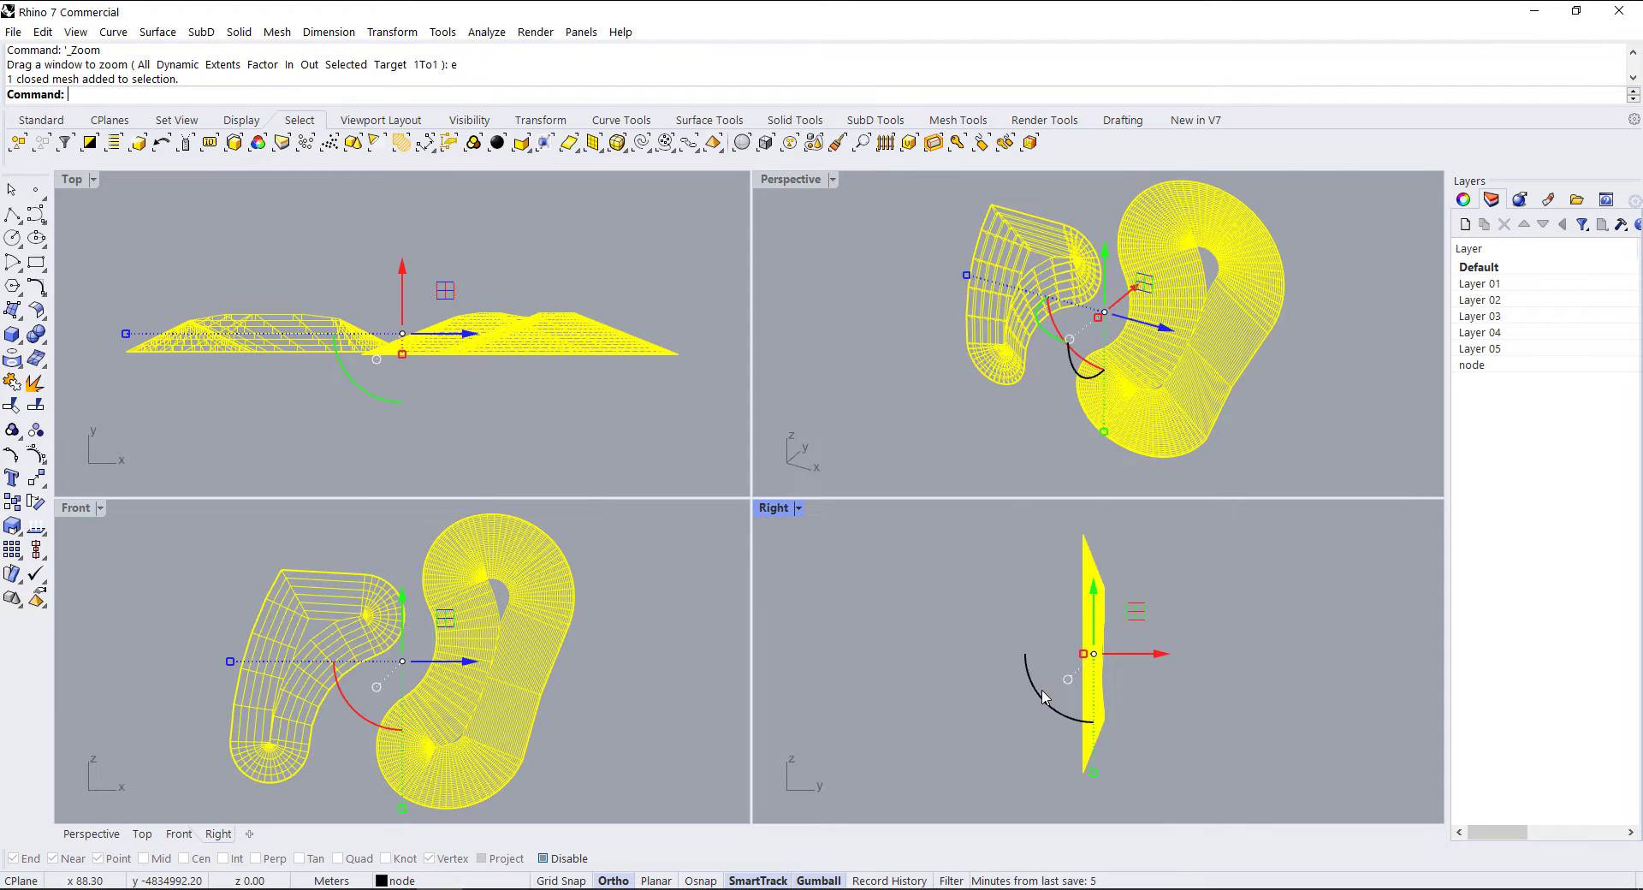
drag(1040, 694, 1131, 724)
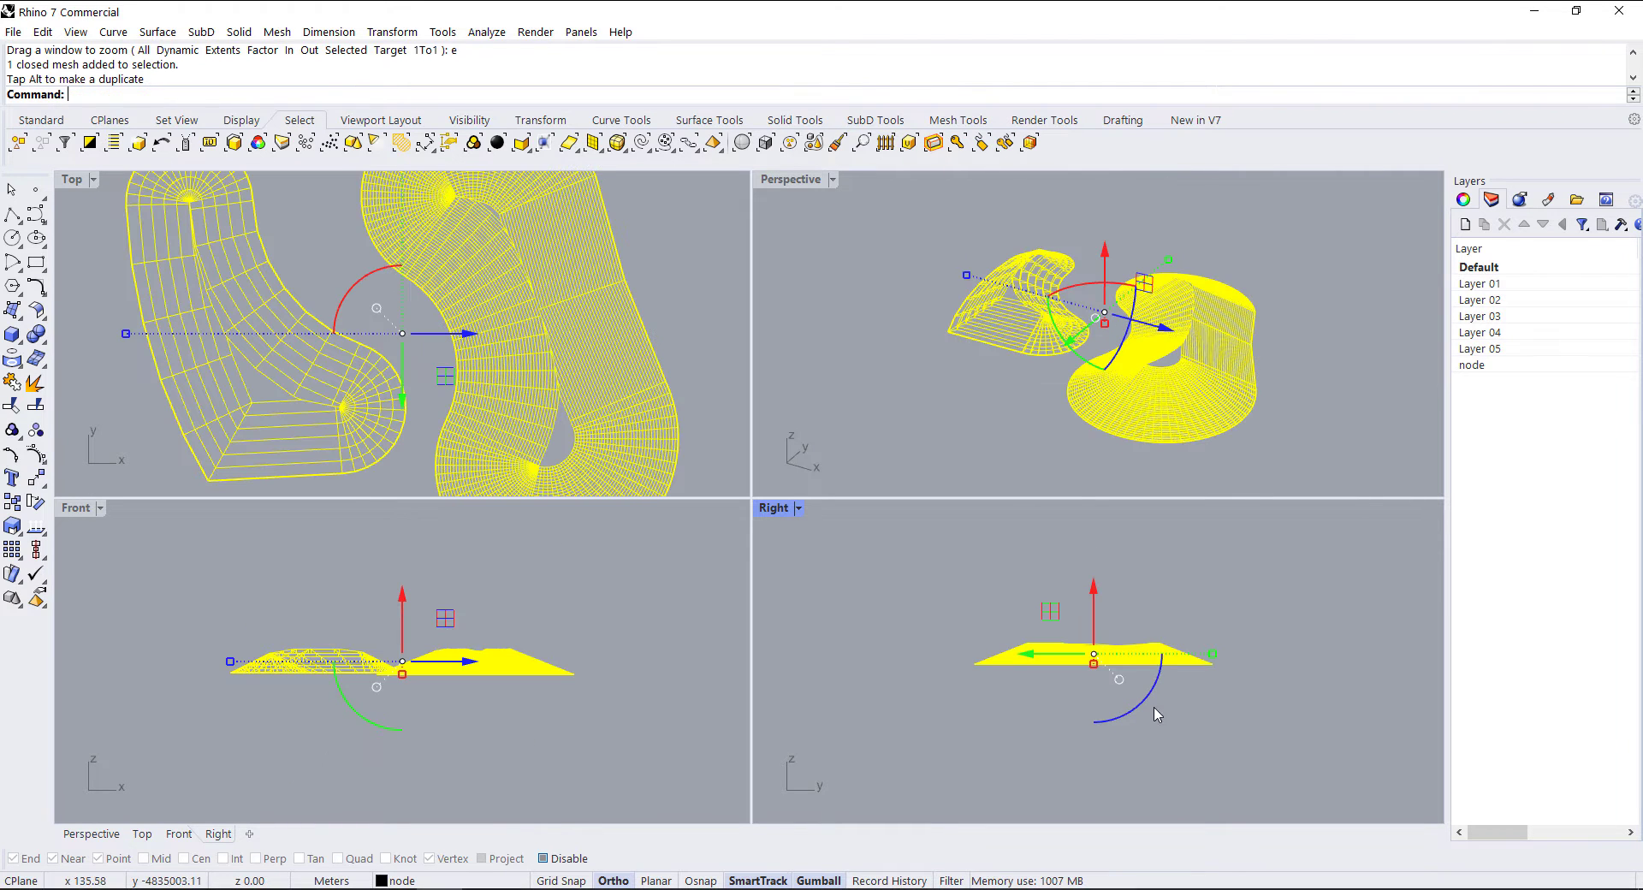
click(909, 420)
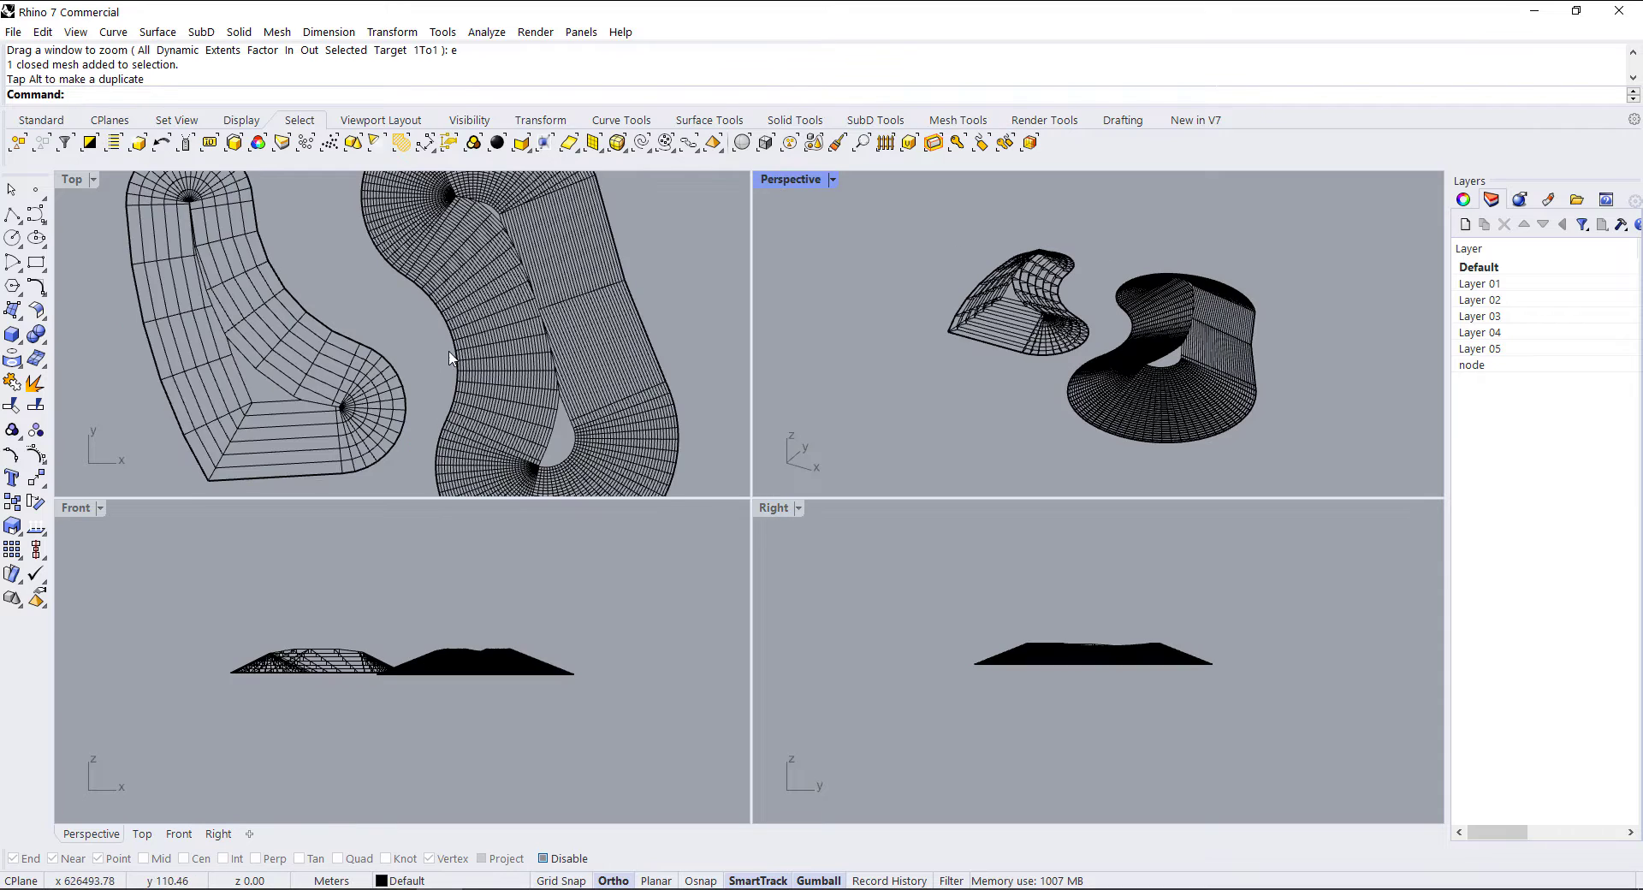
Enlarge the Top viewport and set its construction plane origin on the smaller berm's lower corner, with object snaps enabled
scroll(292, 301, down, 2)
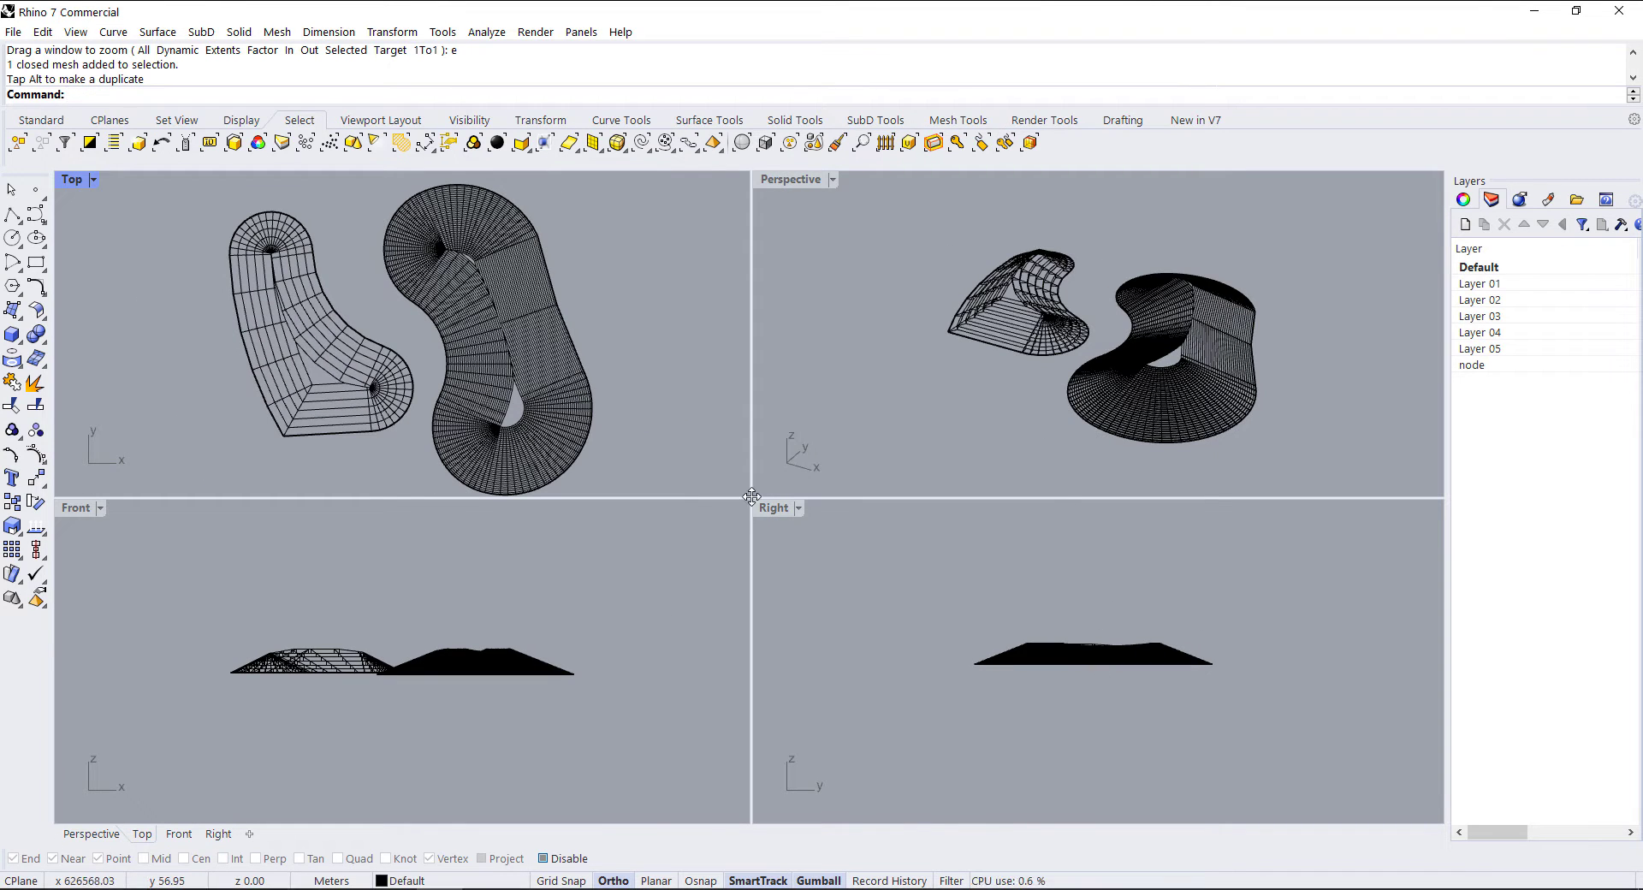
drag(751, 497, 775, 591)
scroll(646, 555, down, 3)
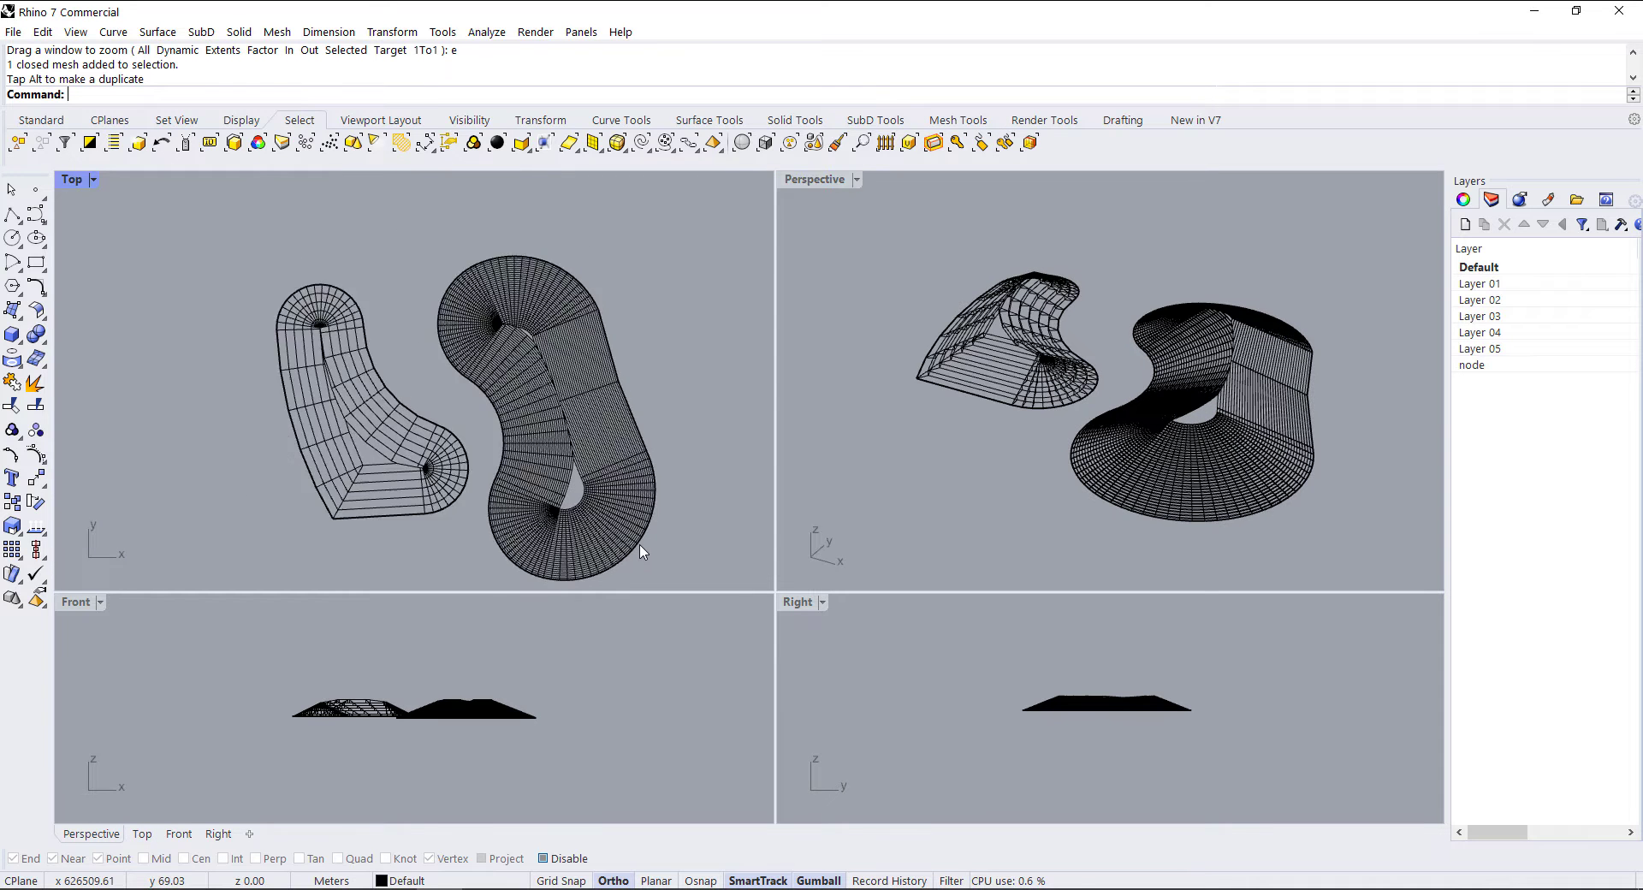
right_drag(660, 464, 564, 413)
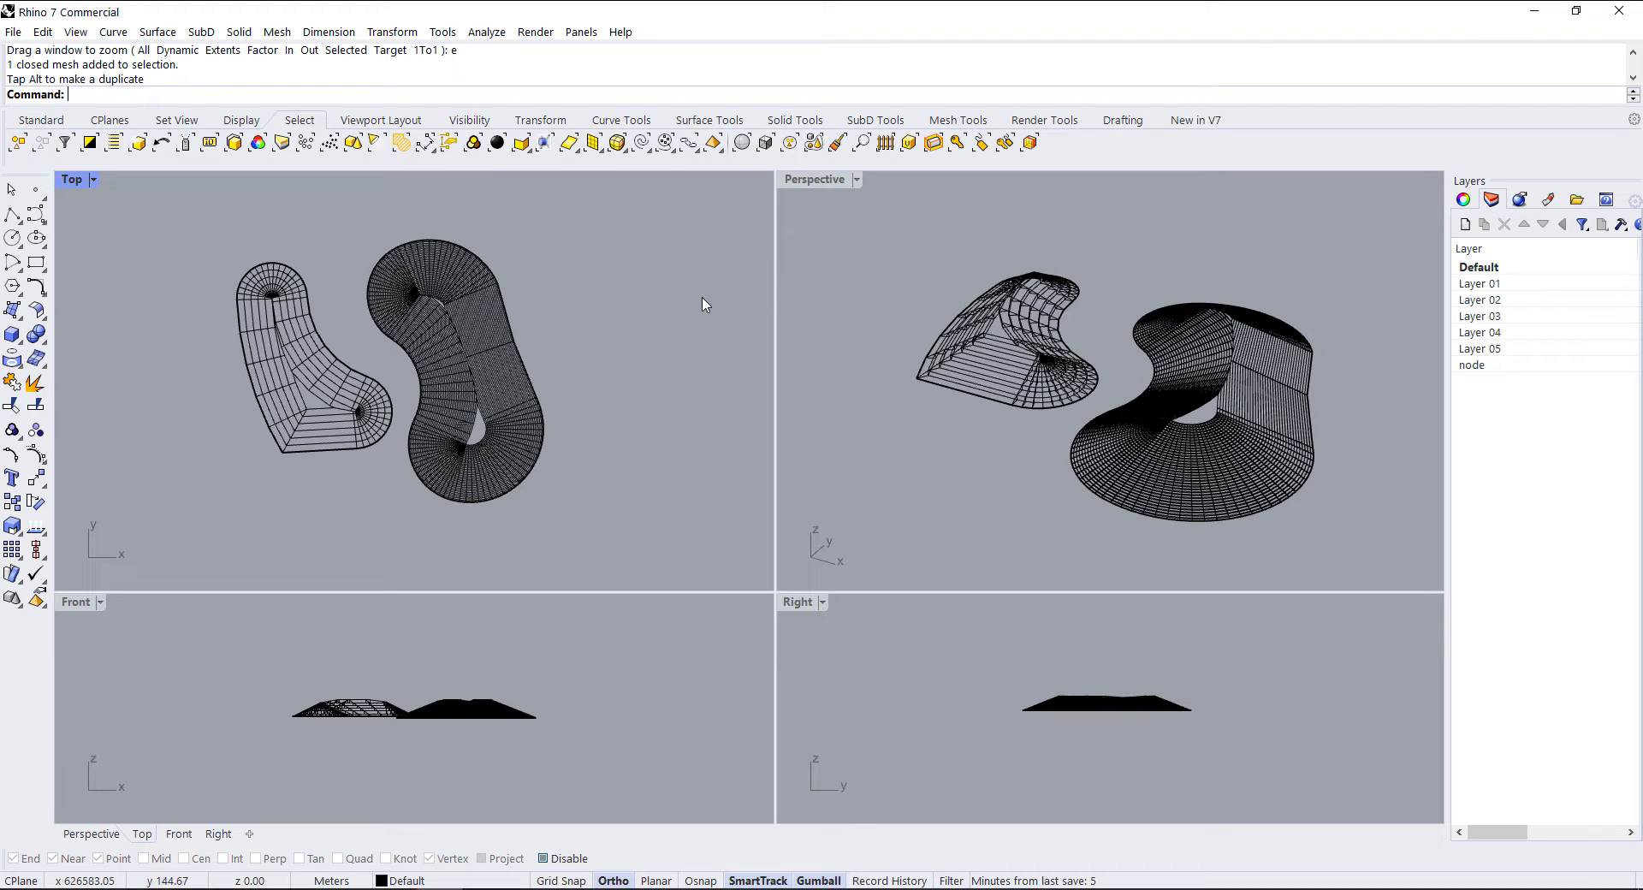
text(Plane)
key(Return)
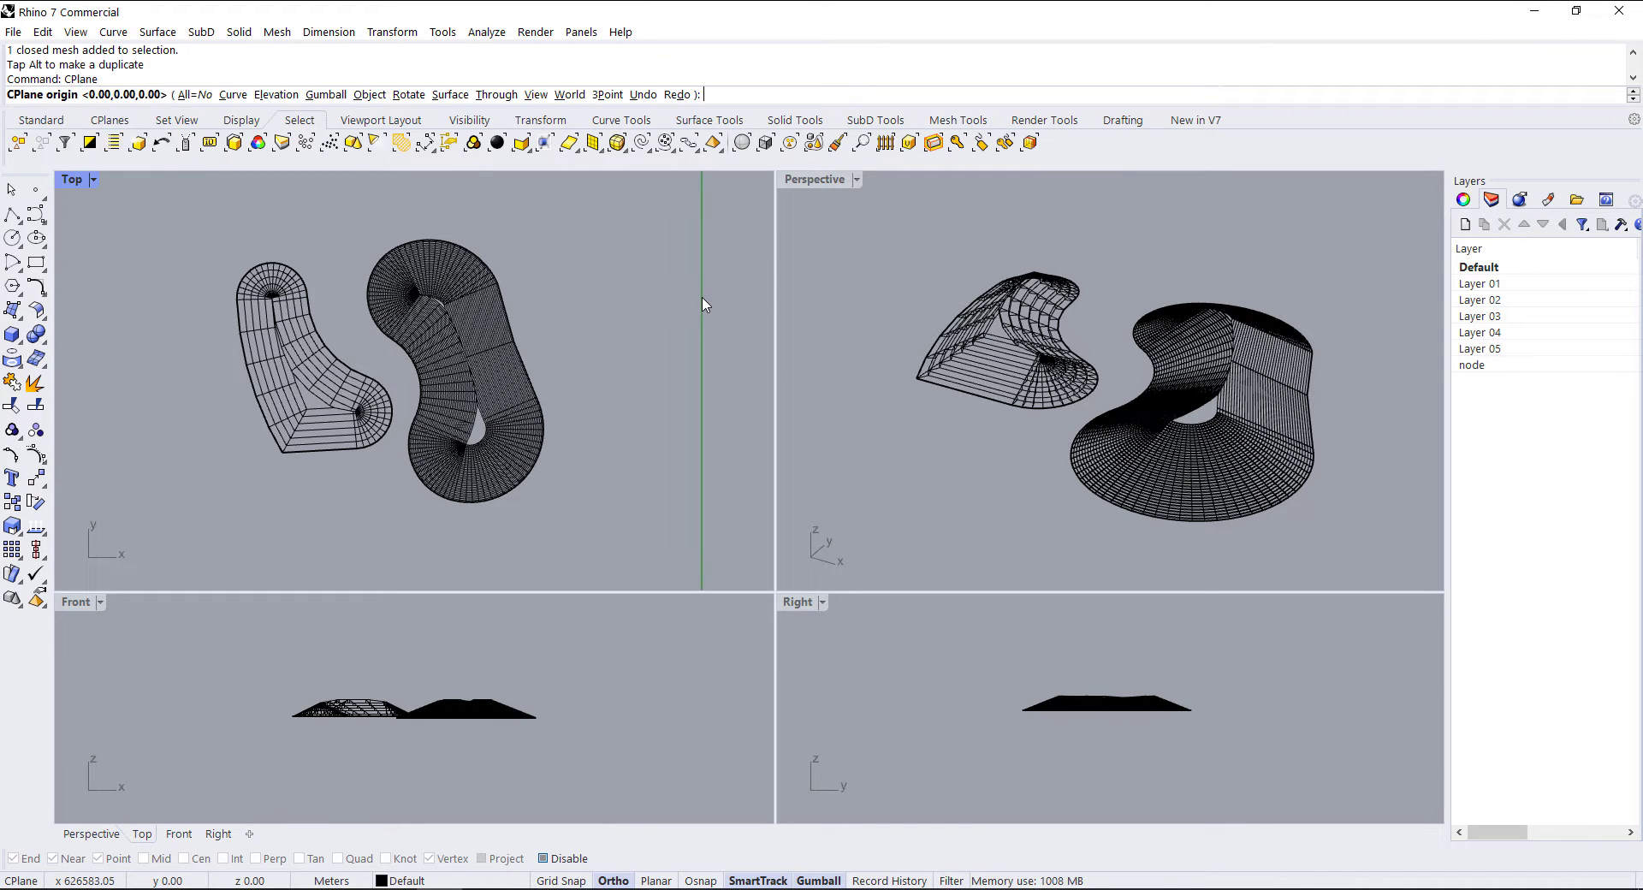
scroll(285, 445, up, 5)
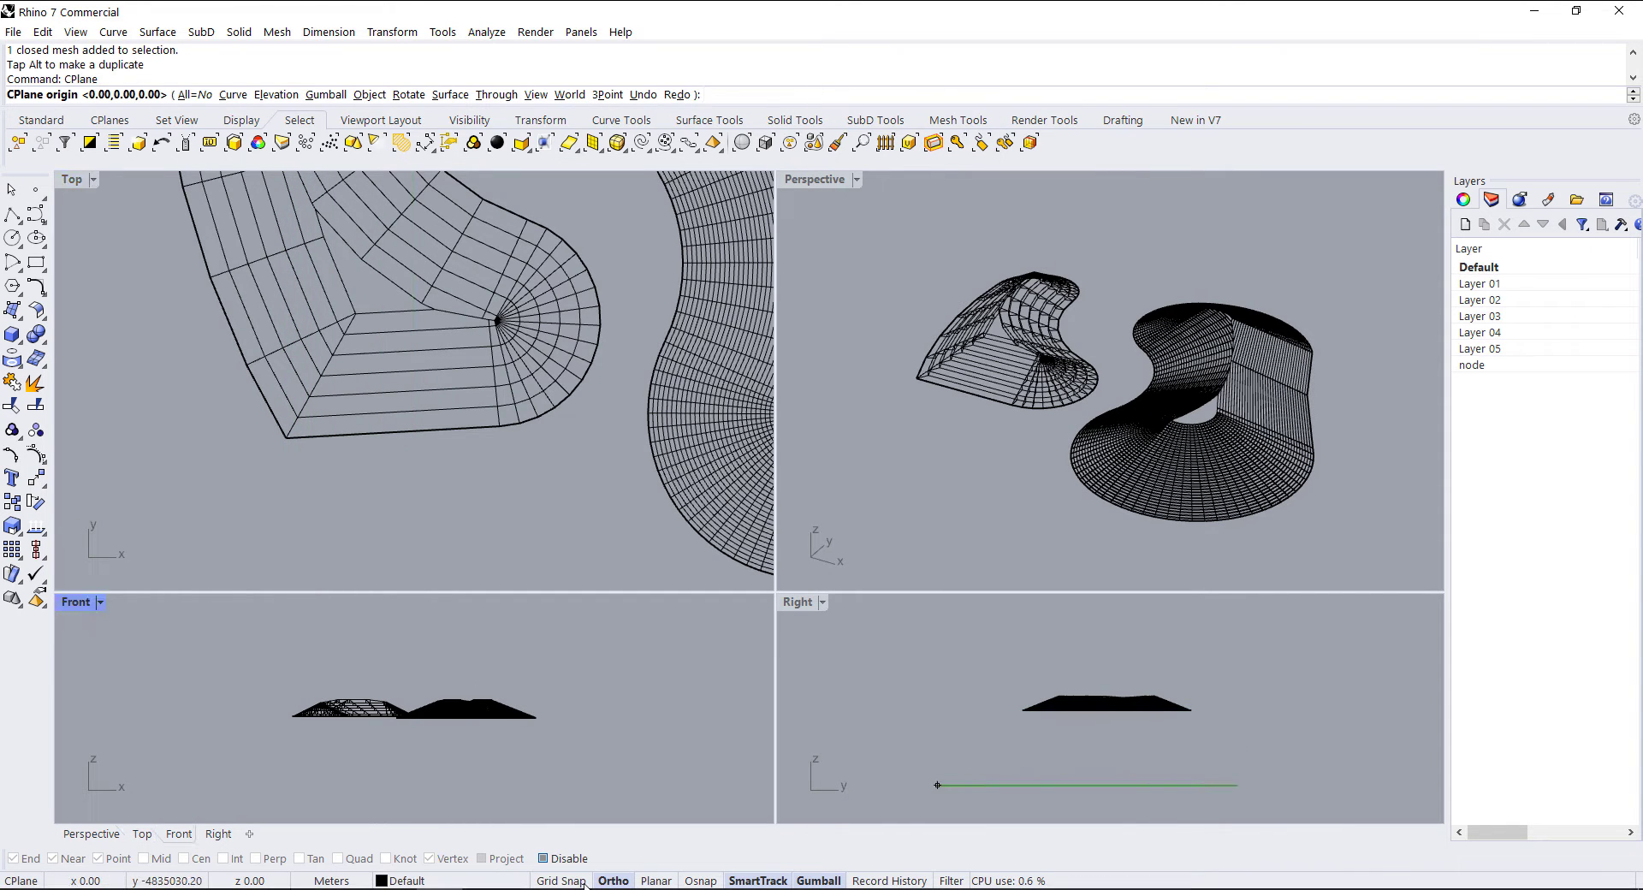
click(701, 881)
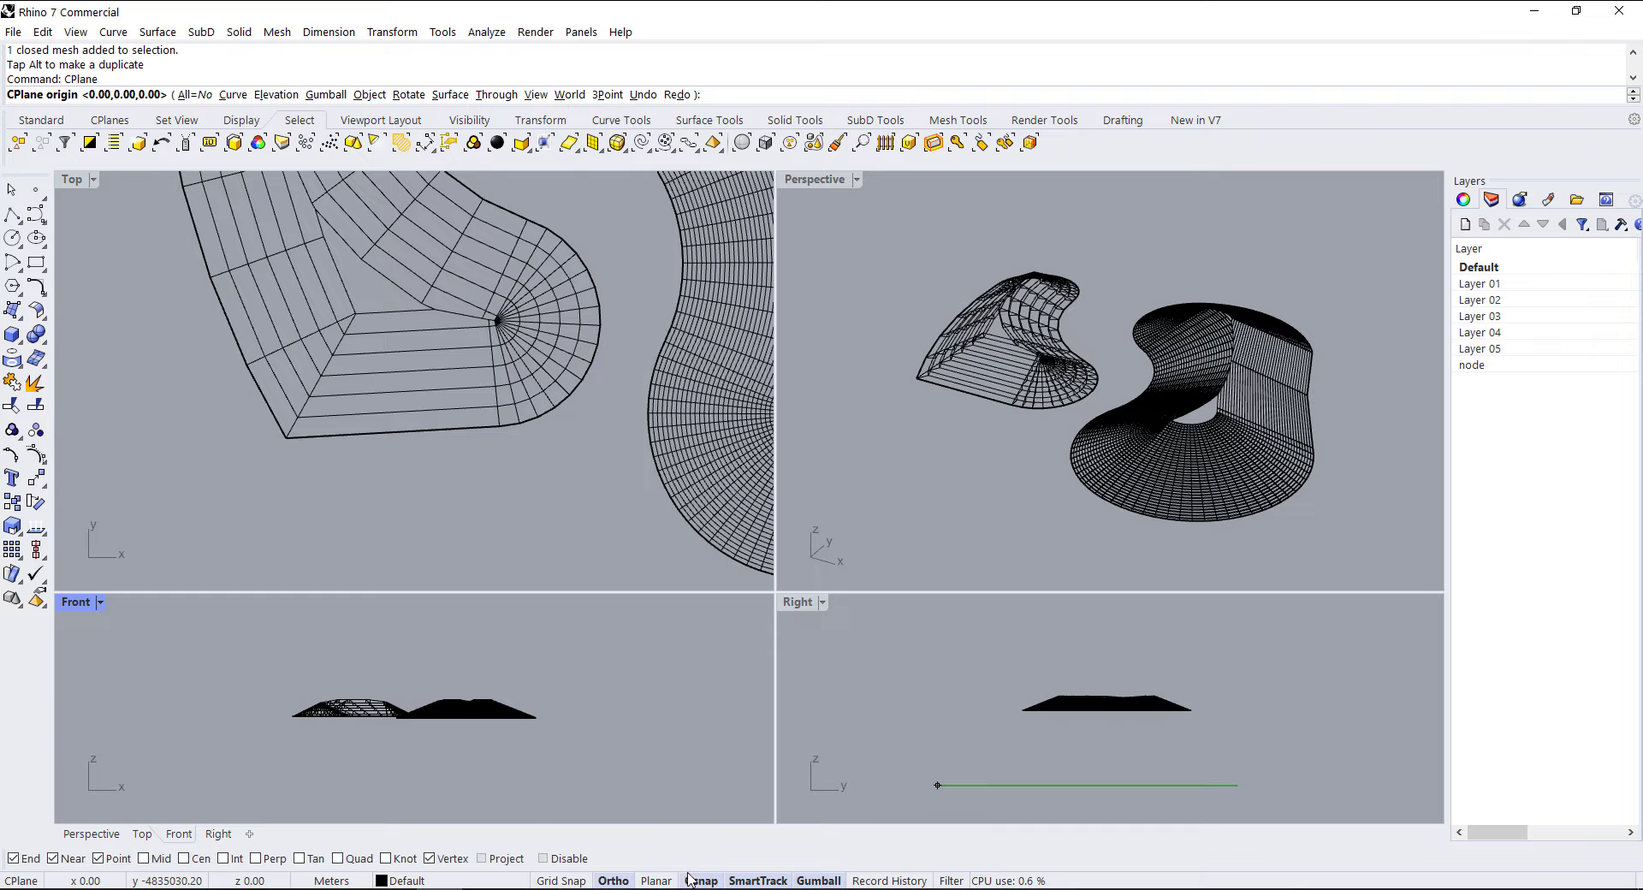
click(285, 438)
scroll(403, 469, down, 5)
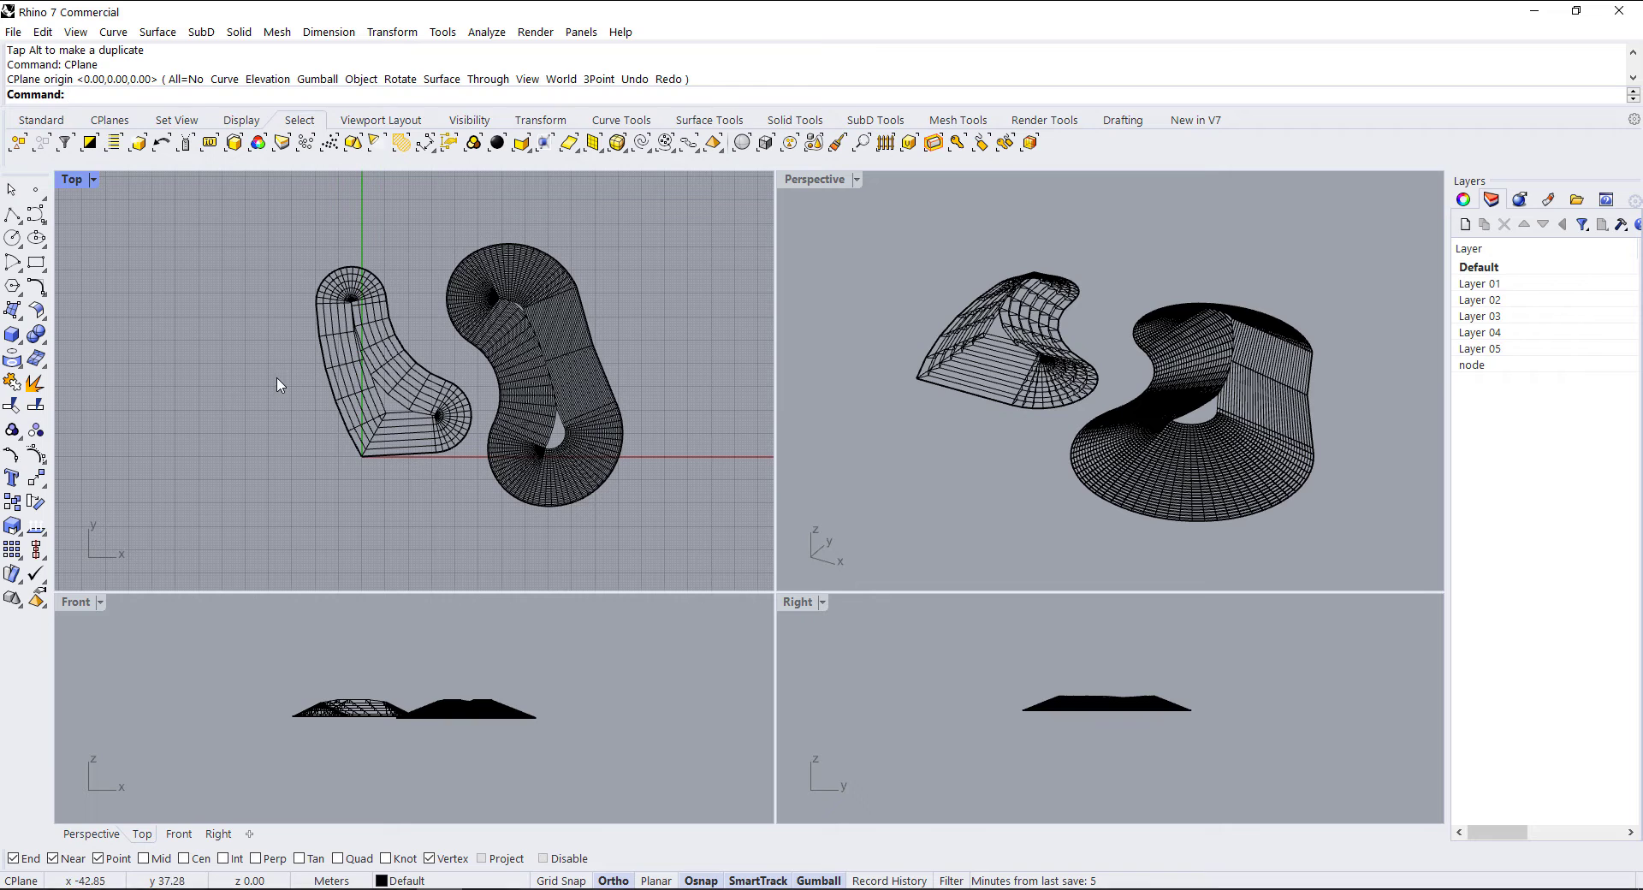
Draw a corner-to-corner rectangle in the Top view that encloses both berms with a margin around them
scroll(274, 391, down, 1)
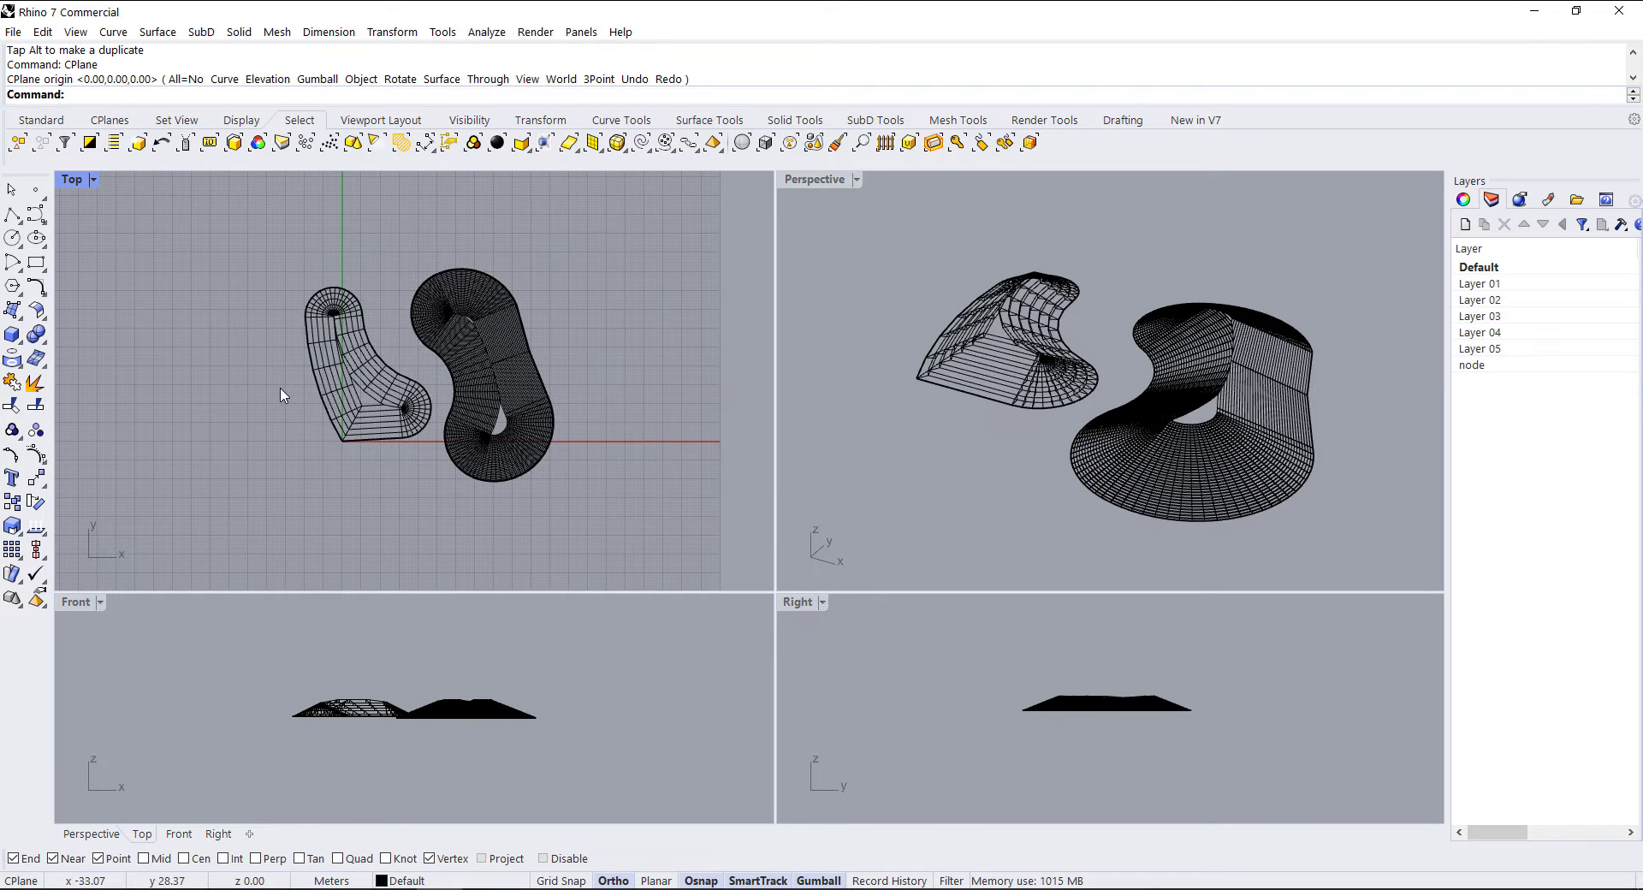
text(Rec)
key(Return)
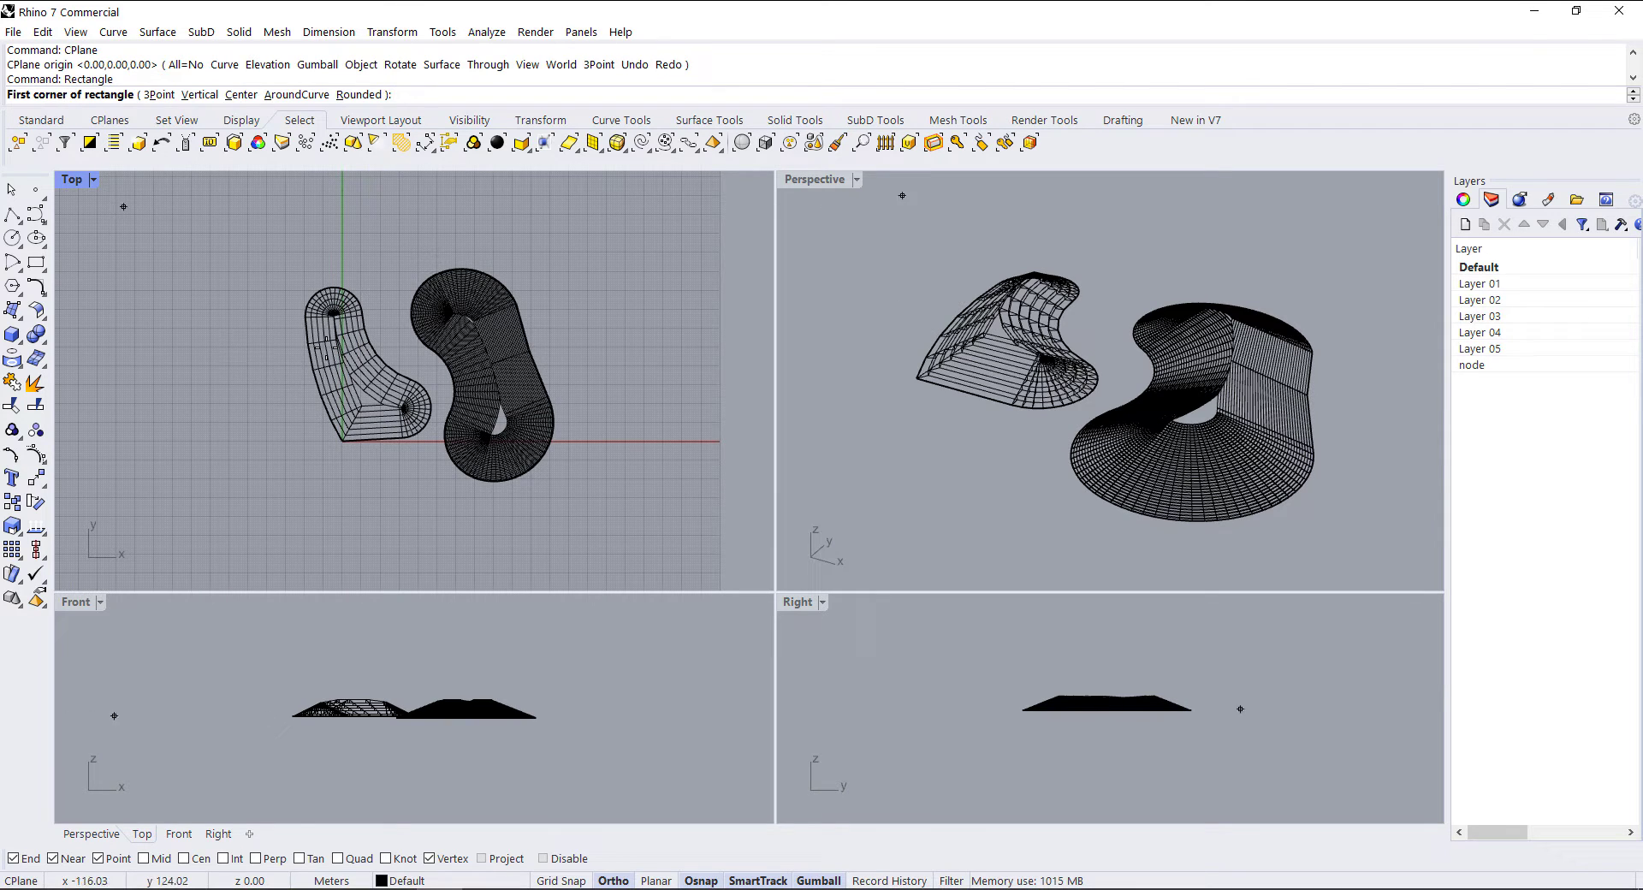
click(269, 235)
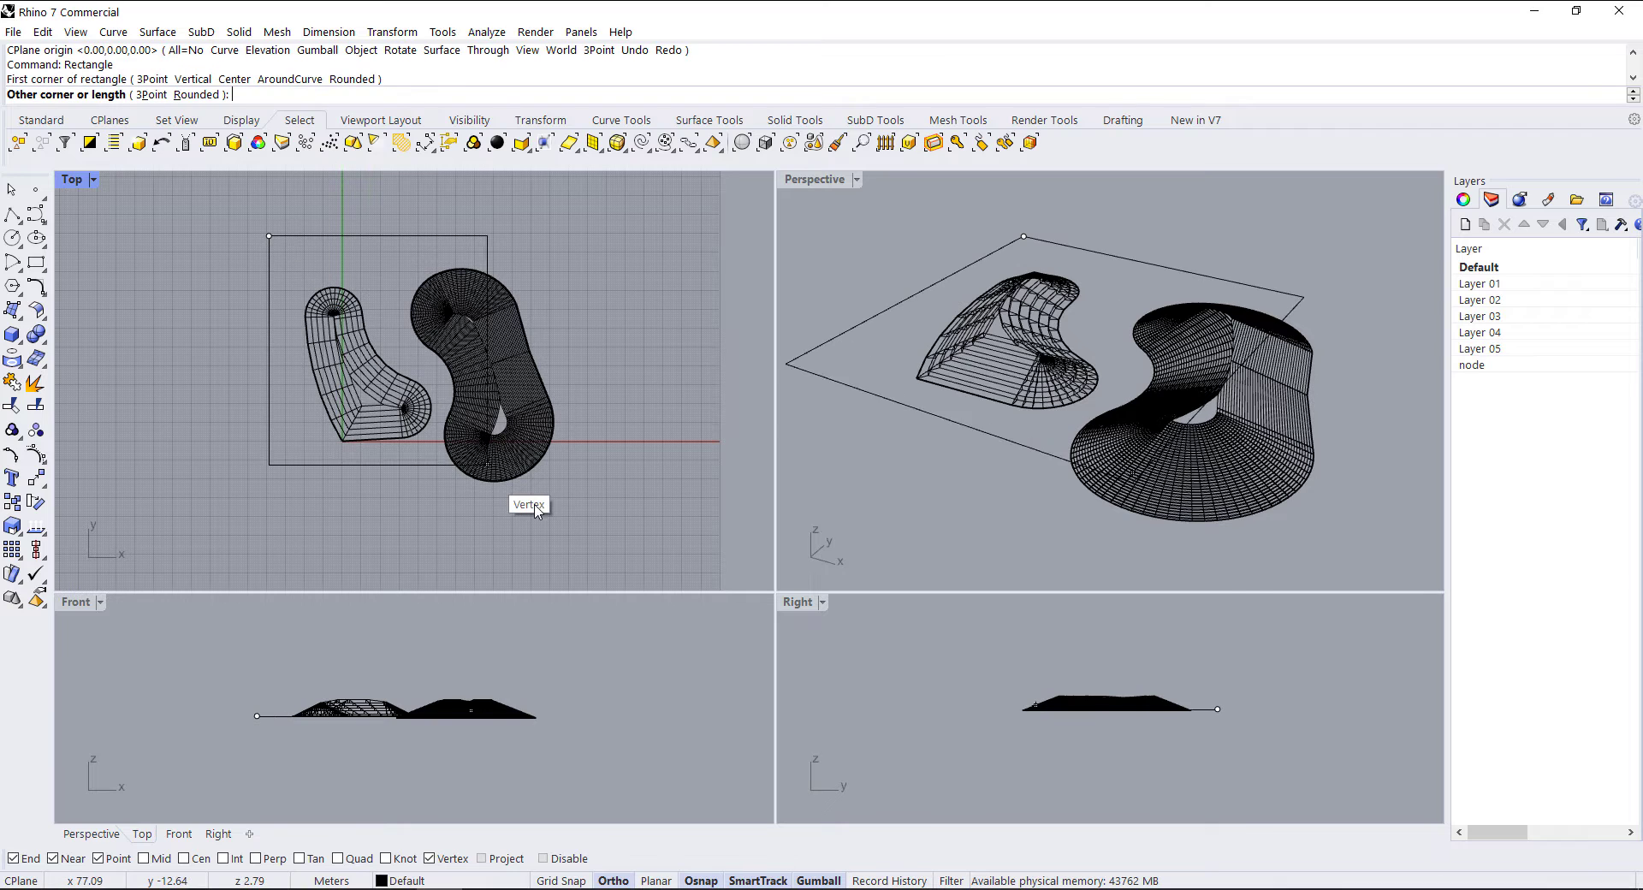
click(603, 511)
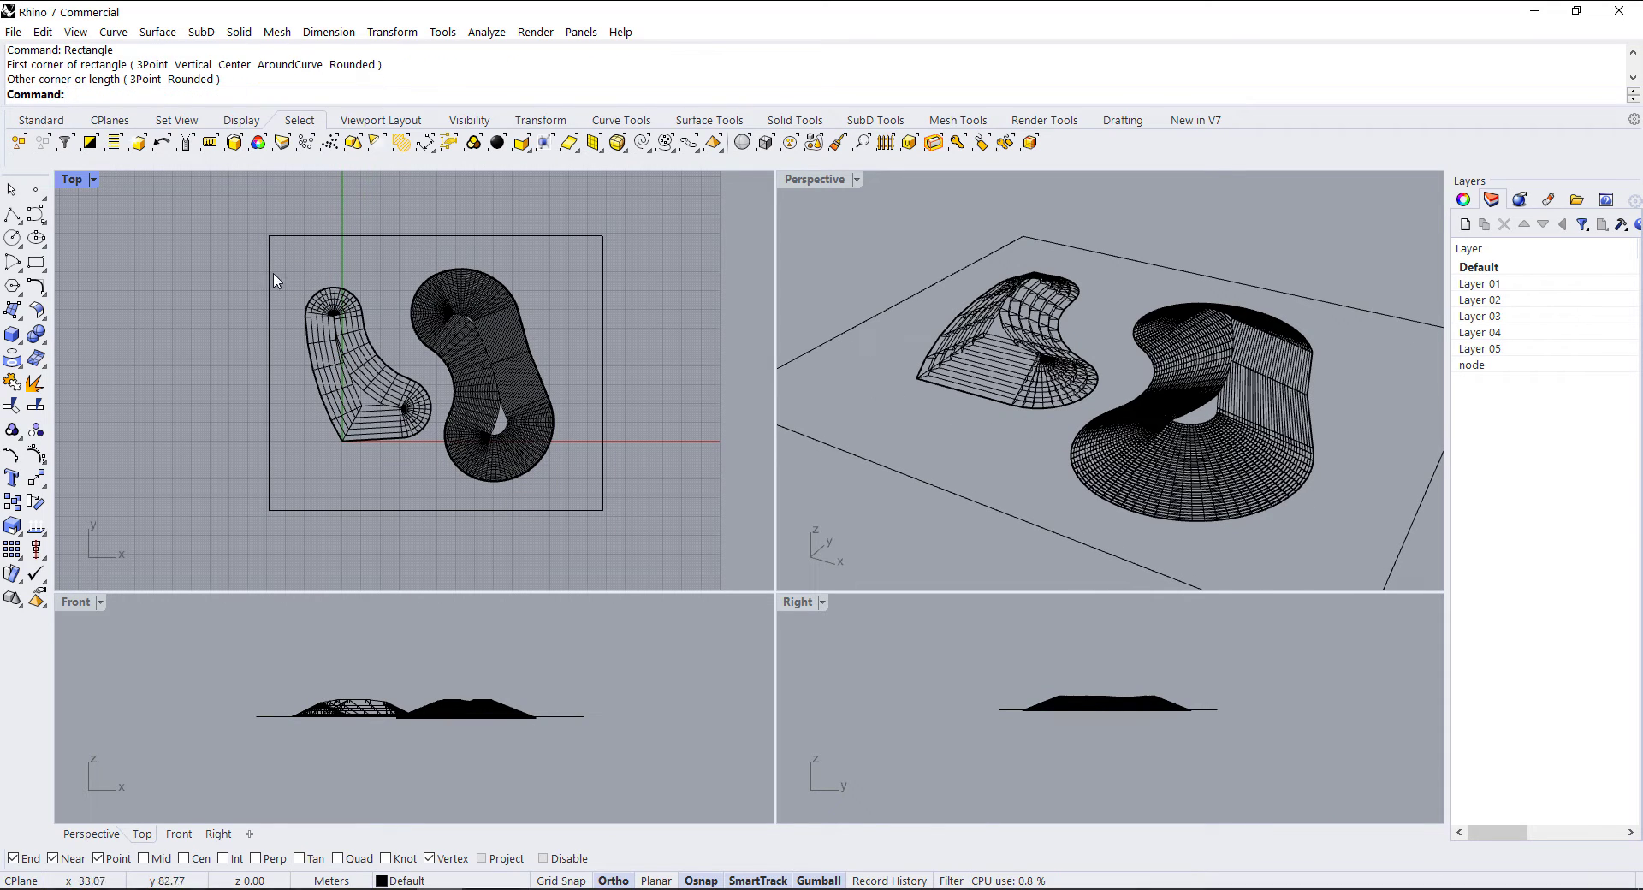
Create a planar surface from the rectangle around the berms as flat ground, using PlanarSrf
drag(585, 492, 587, 495)
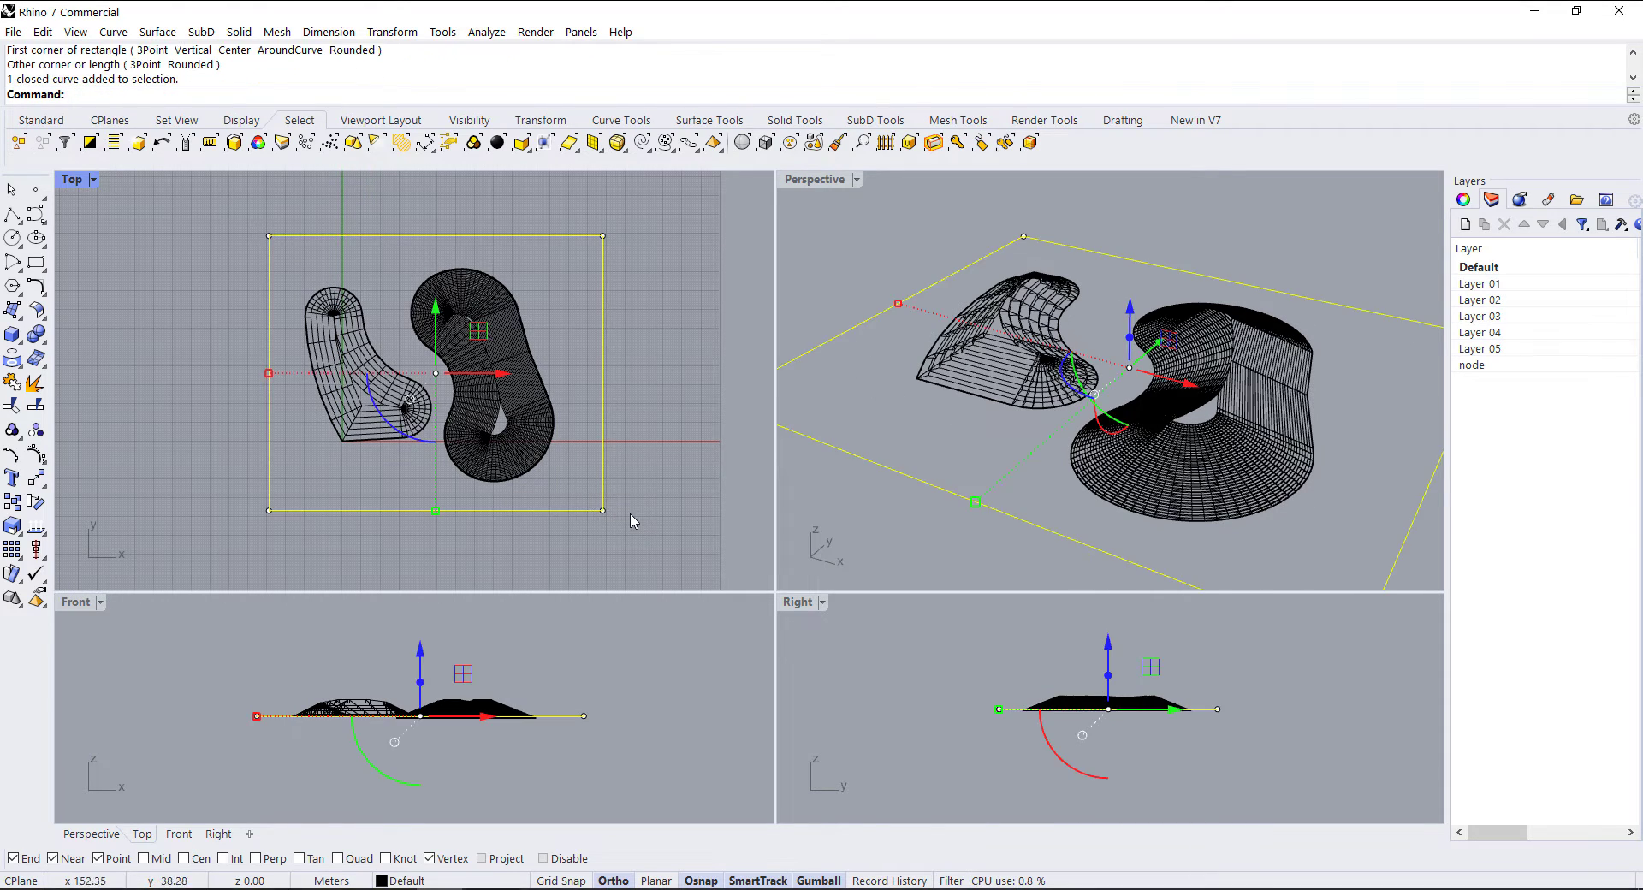
text(PlanarSrf)
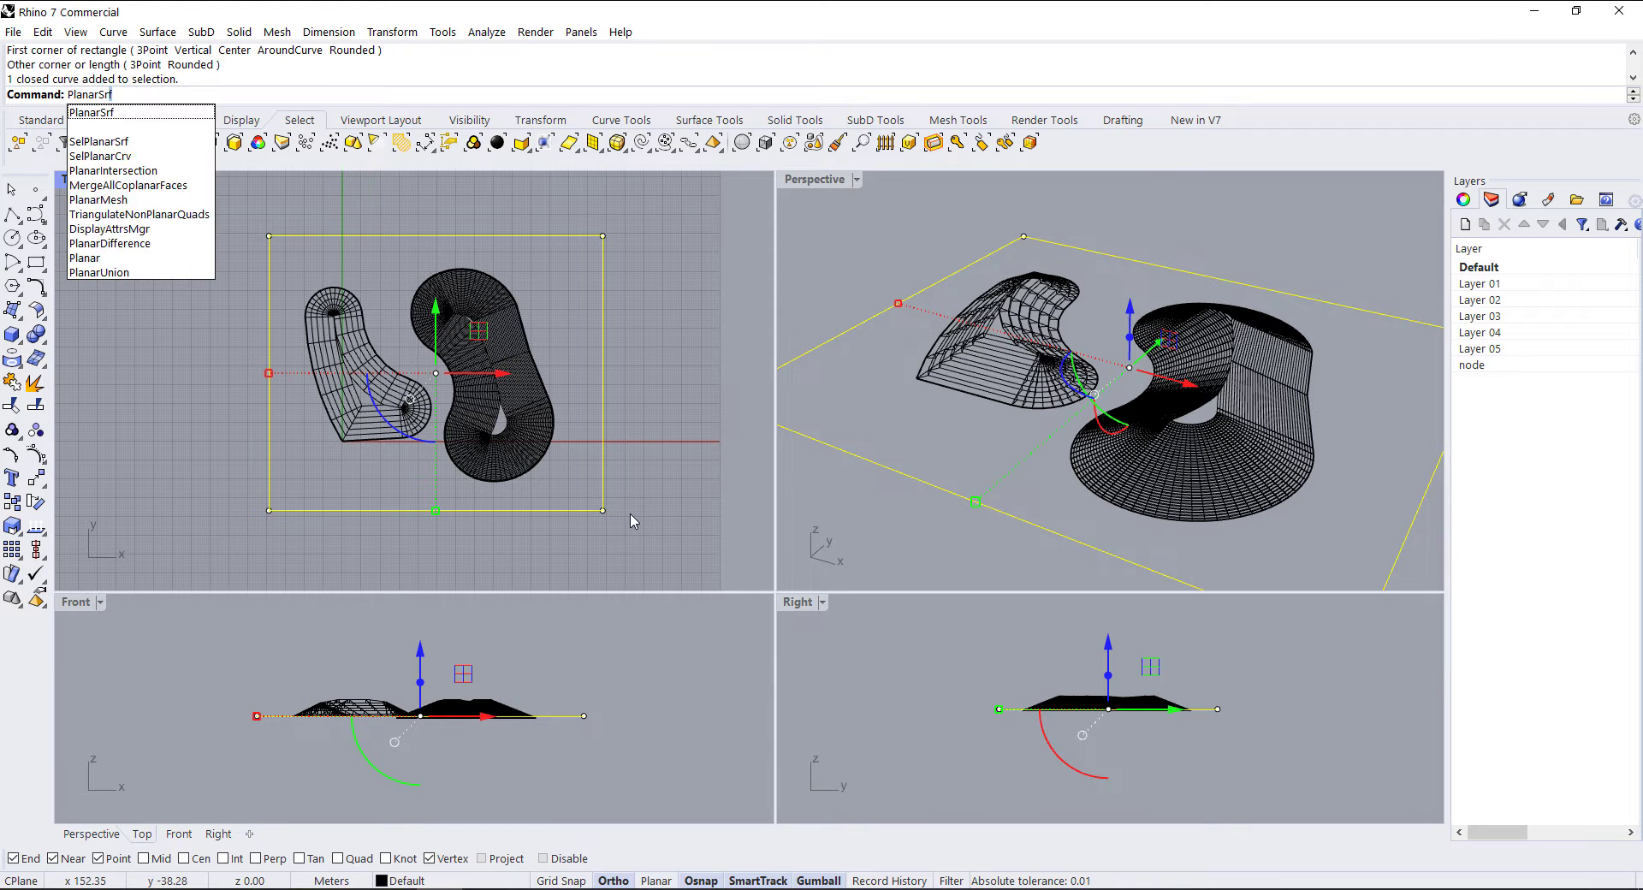
key(Return)
click(941, 520)
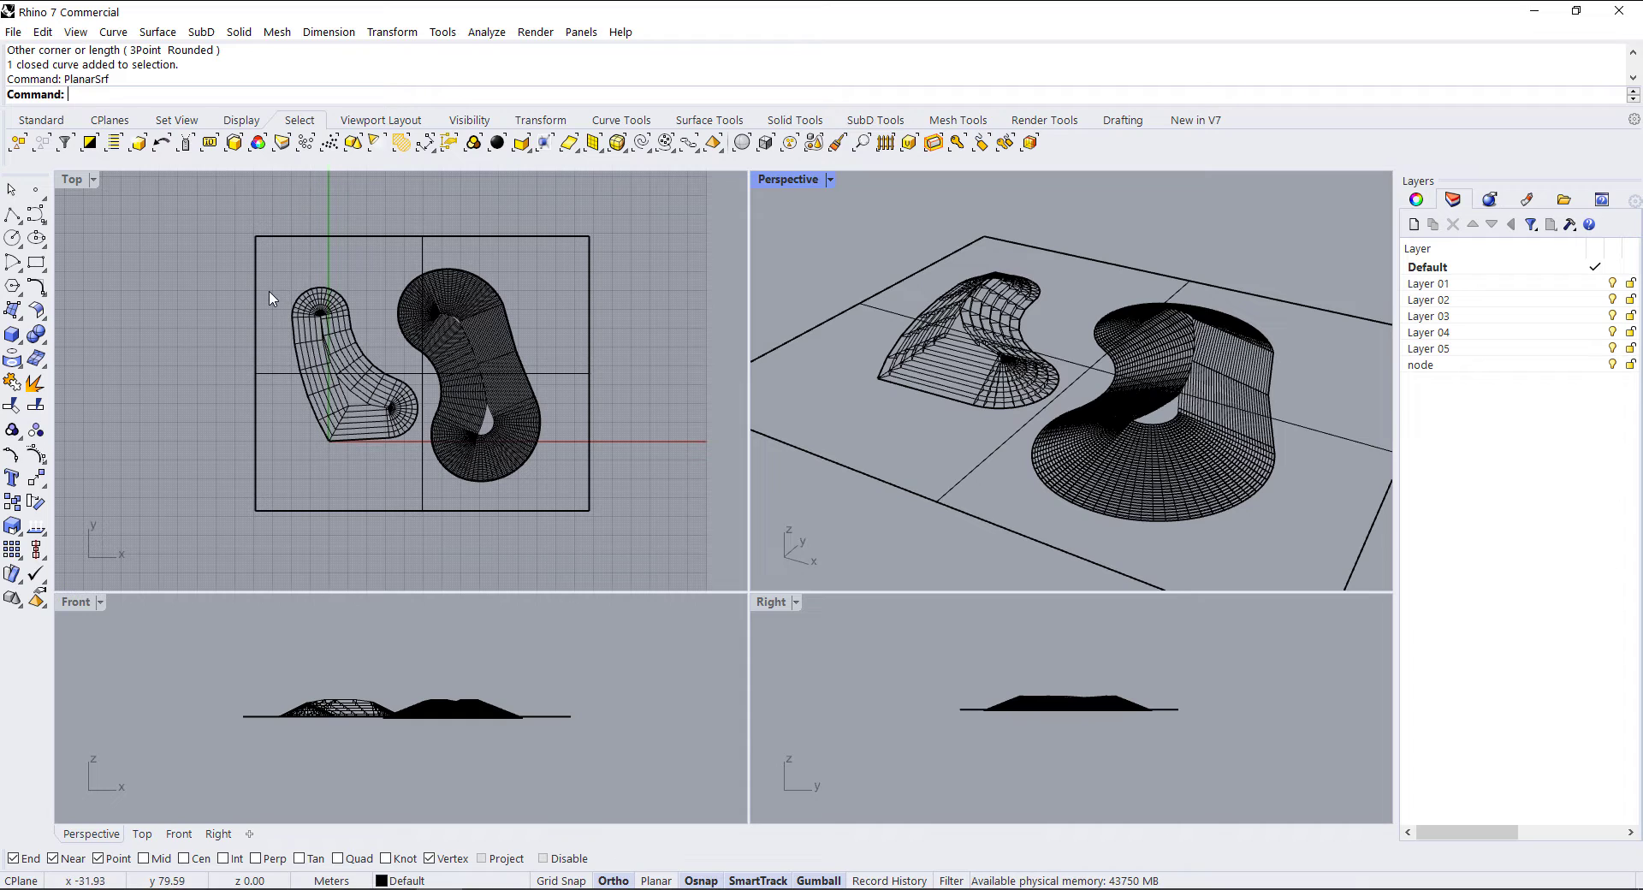
Drape a surface in the Top view with a spacing of 1 over both berms, just inside the rectangle's edges
text(Drape)
key(Return)
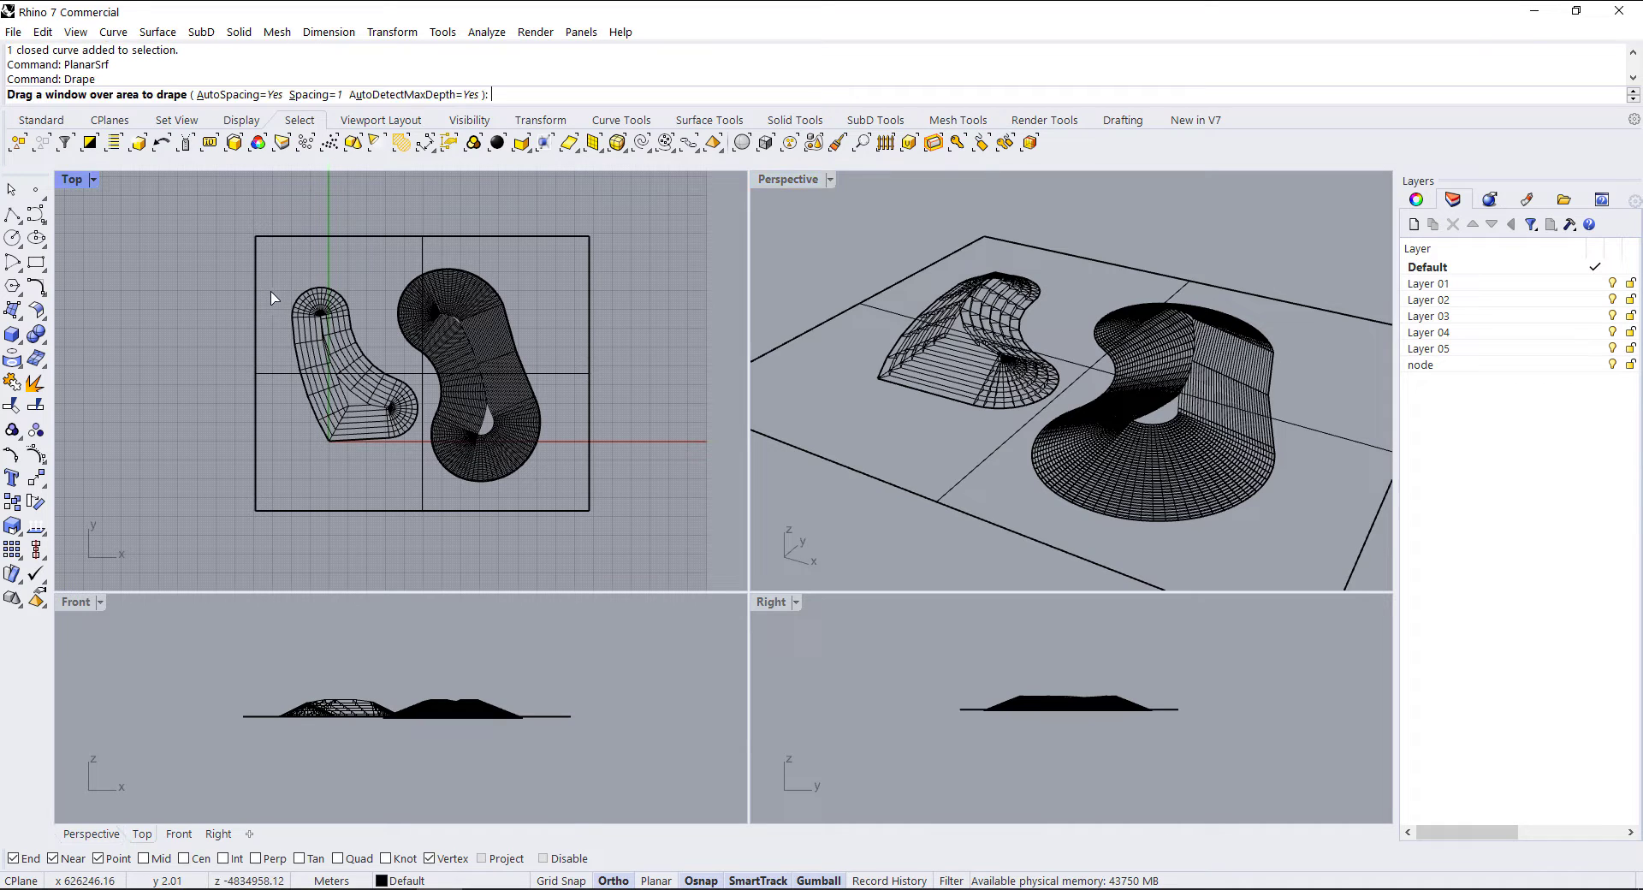
click(325, 95)
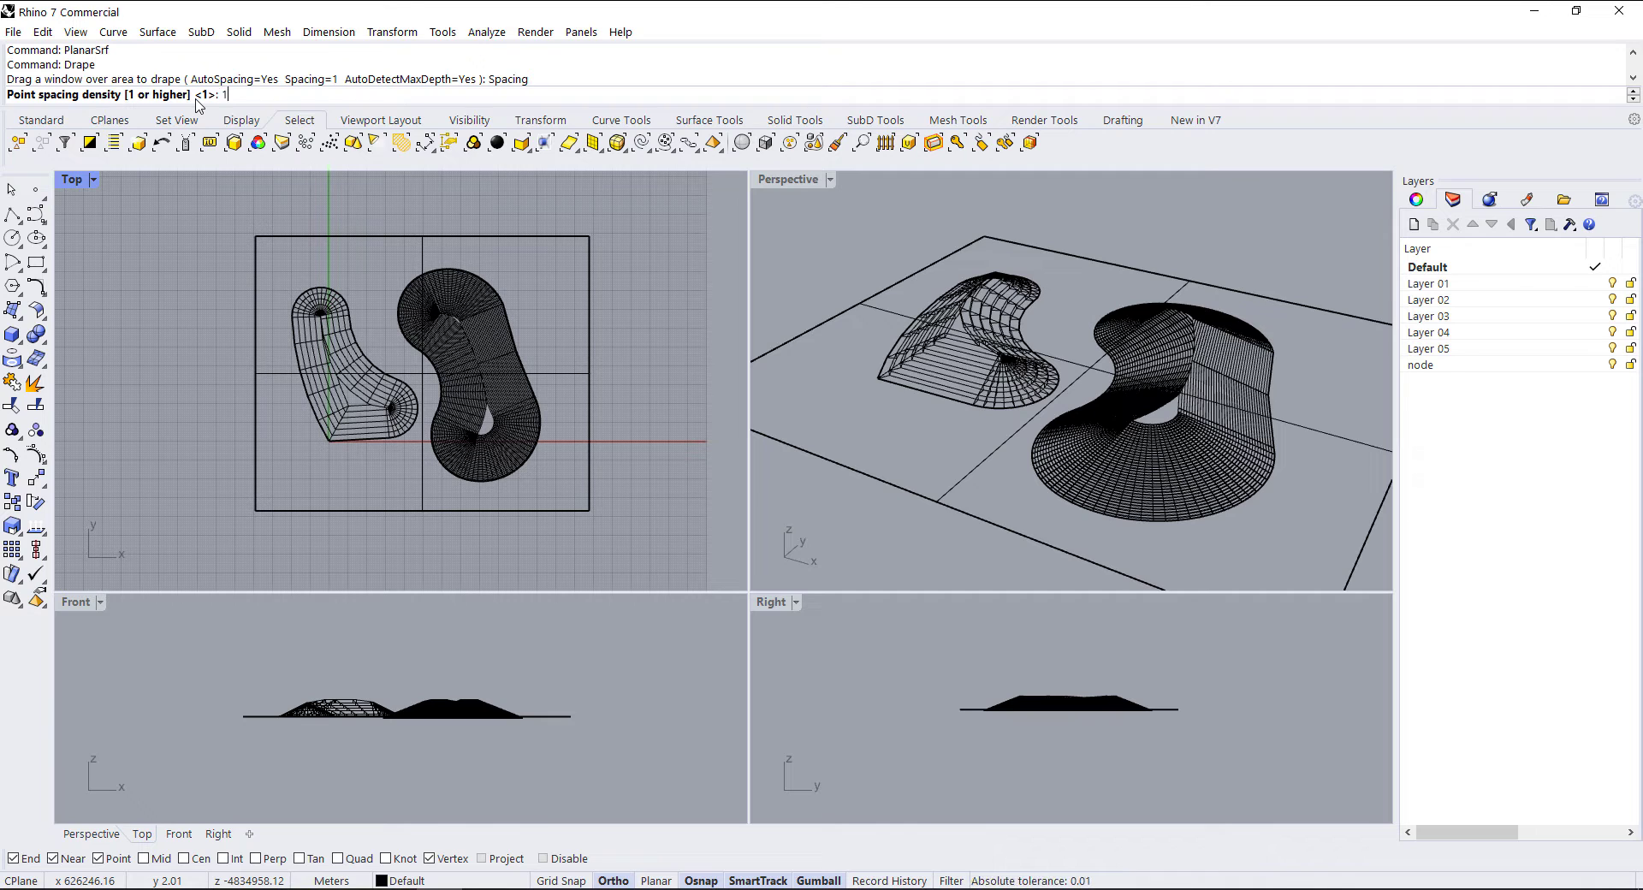
text(1)
key(Return)
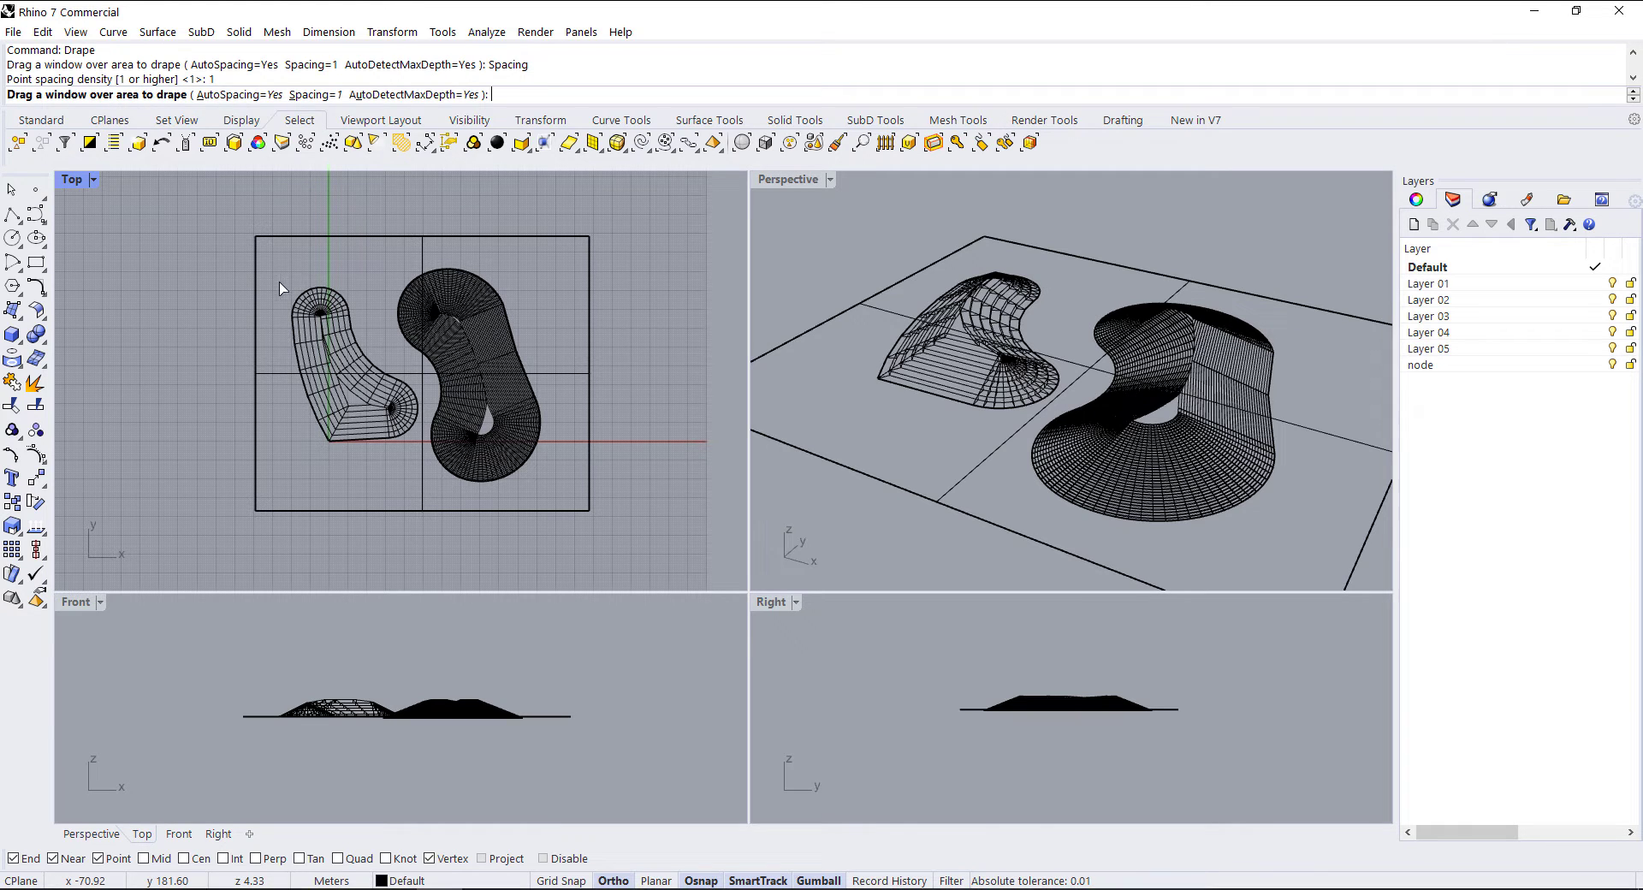
drag(273, 257, 568, 496)
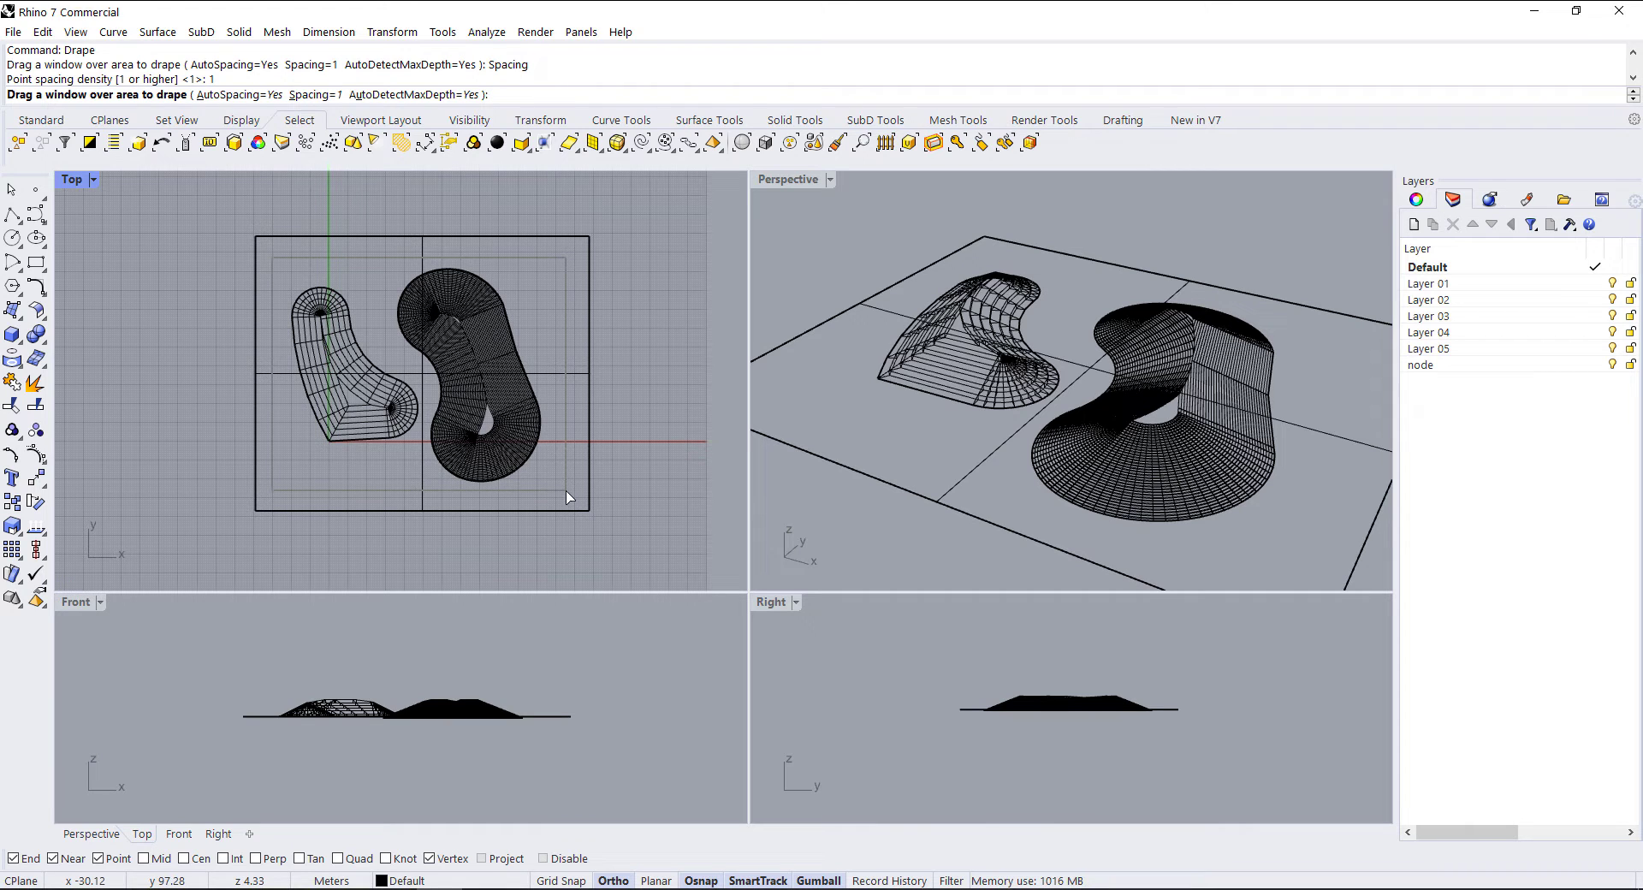
drag(568, 497, 568, 496)
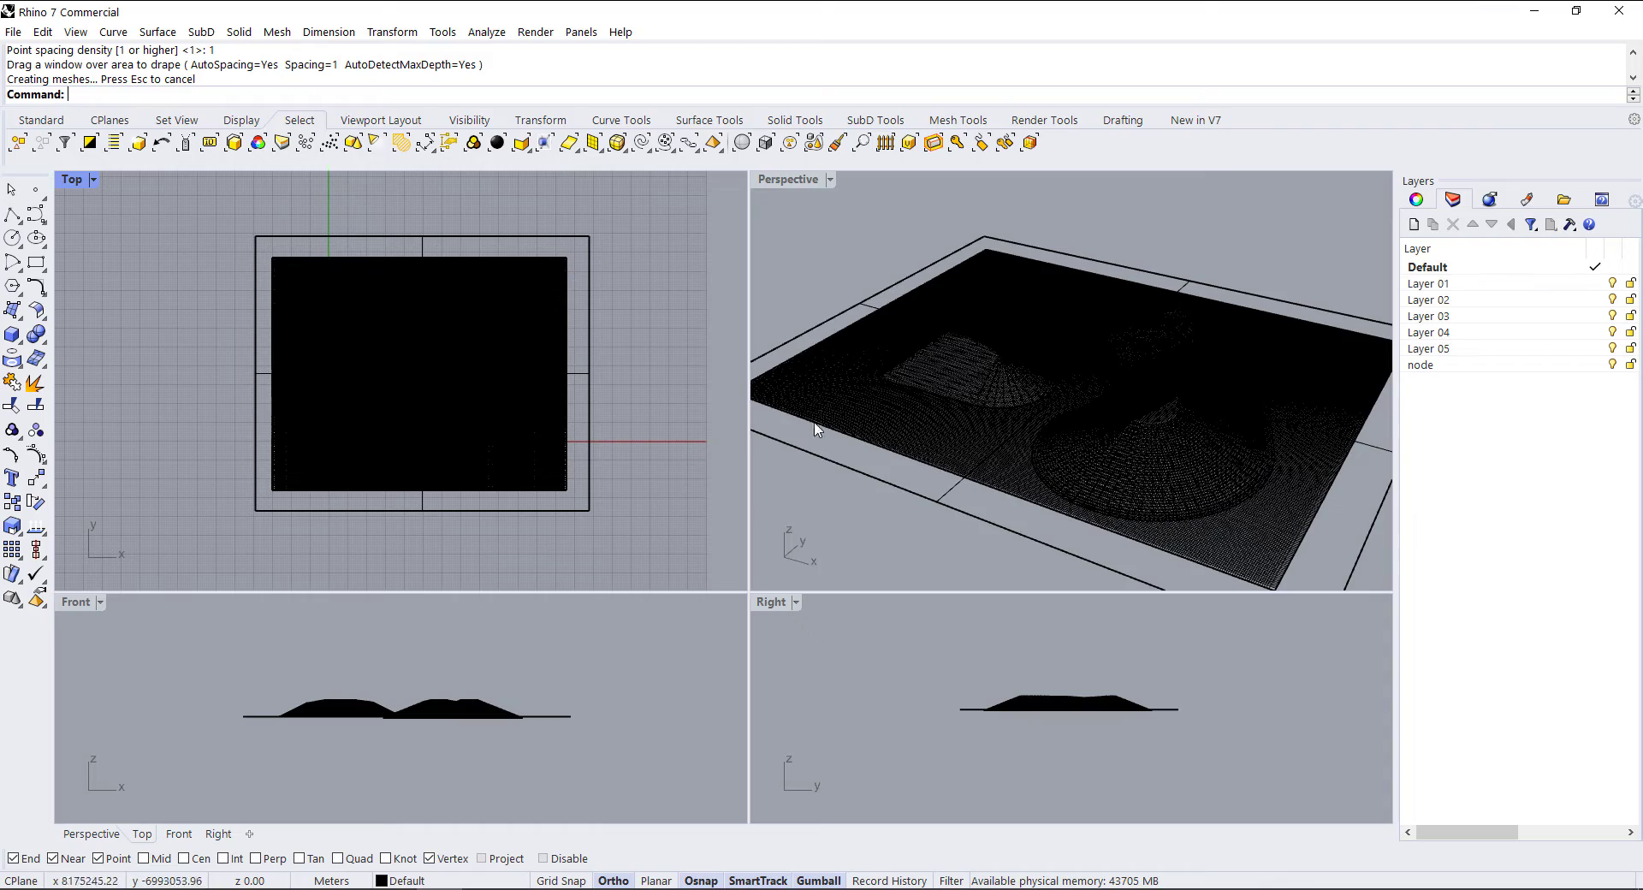
Enlarge the Perspective viewport, select the draped surface and create a new layer named "drape" for it
drag(749, 566, 445, 549)
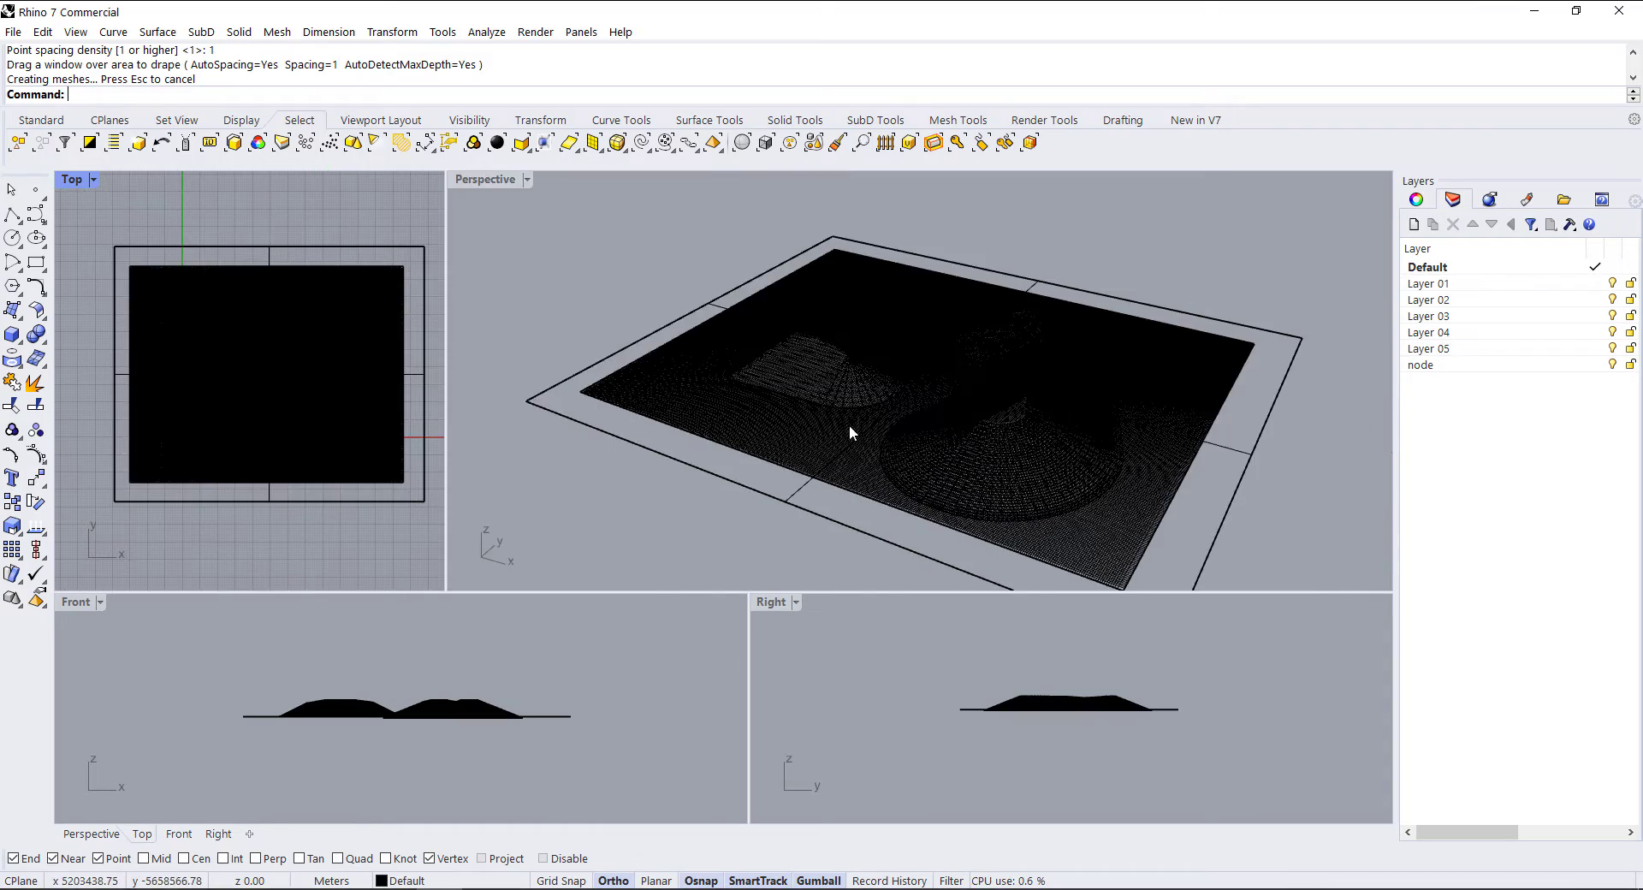
scroll(856, 419, up, 8)
right_drag(926, 404, 1016, 531)
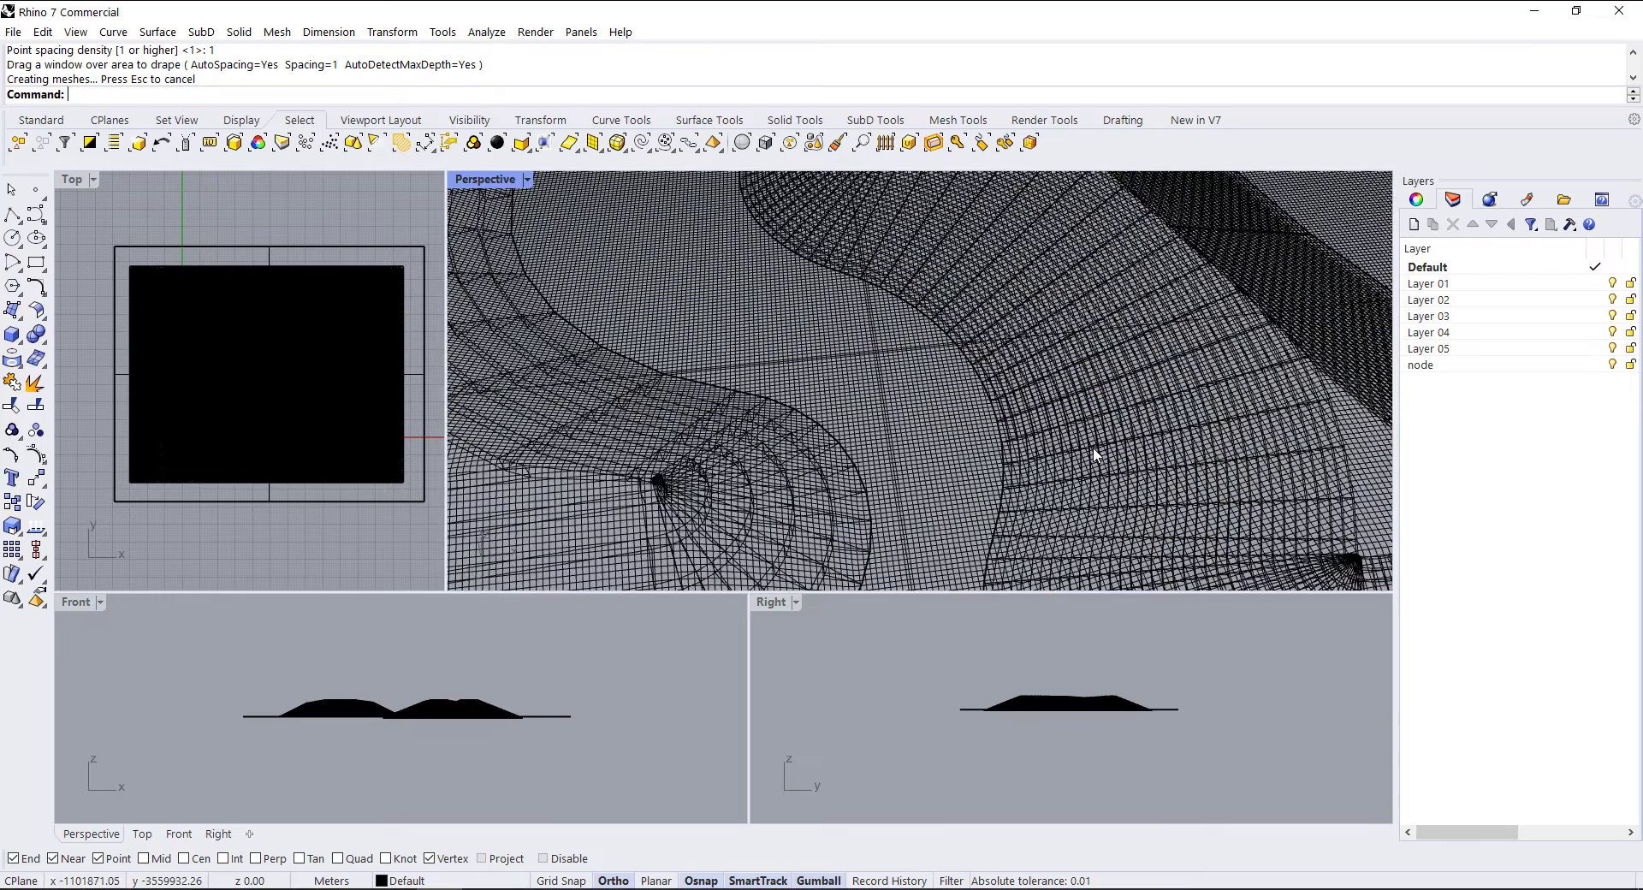
scroll(1078, 454, down, 3)
right_drag(1016, 477, 869, 393)
click(821, 529)
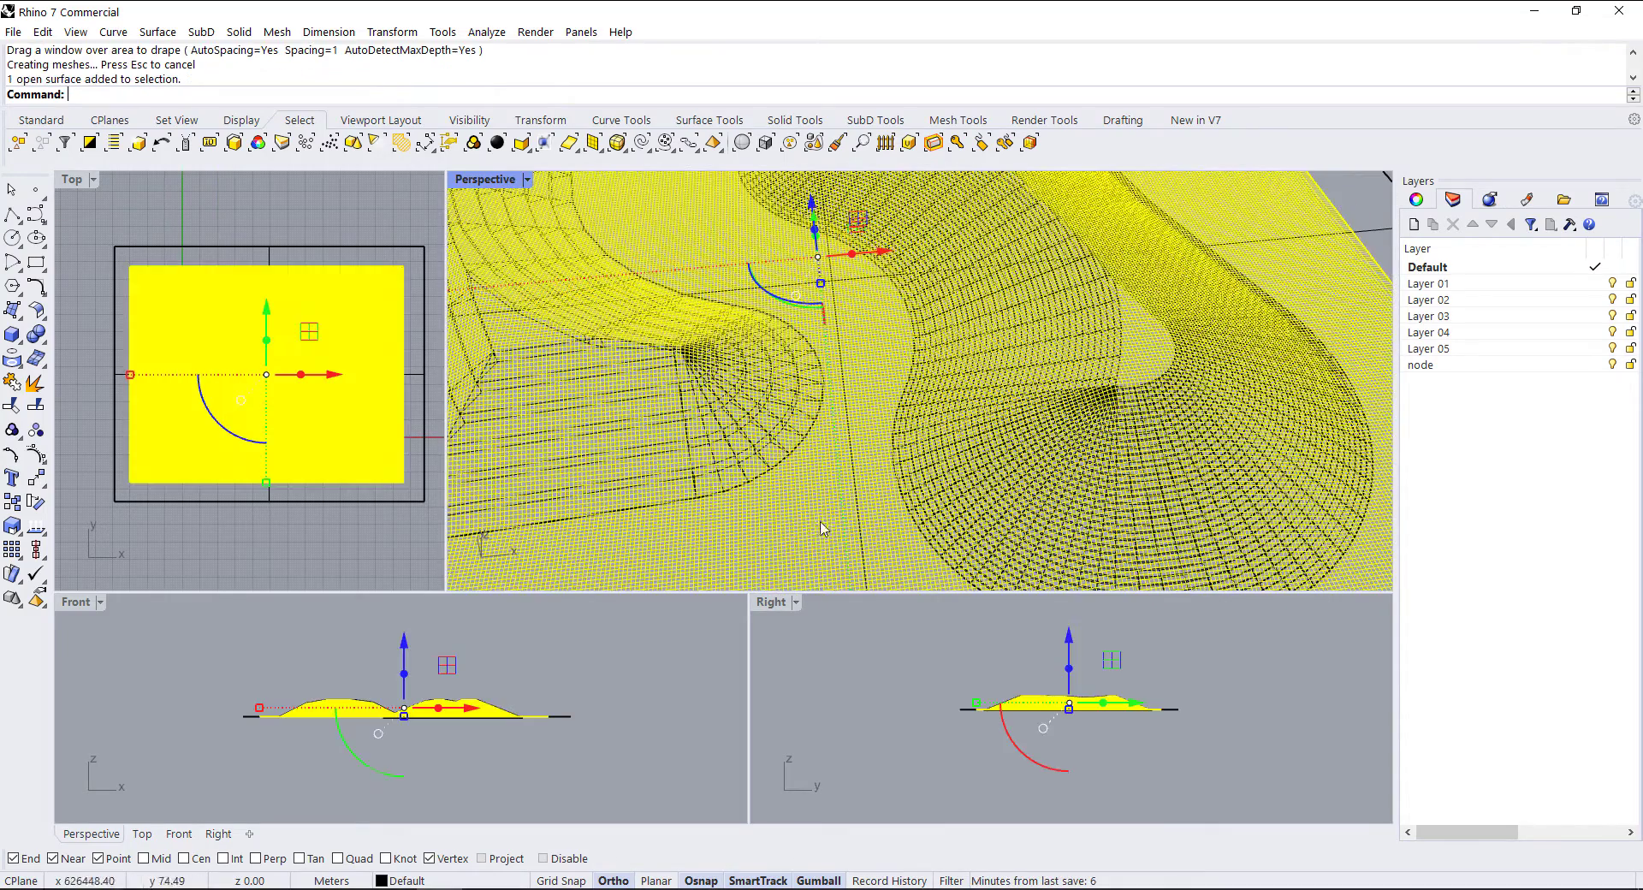
click(1414, 224)
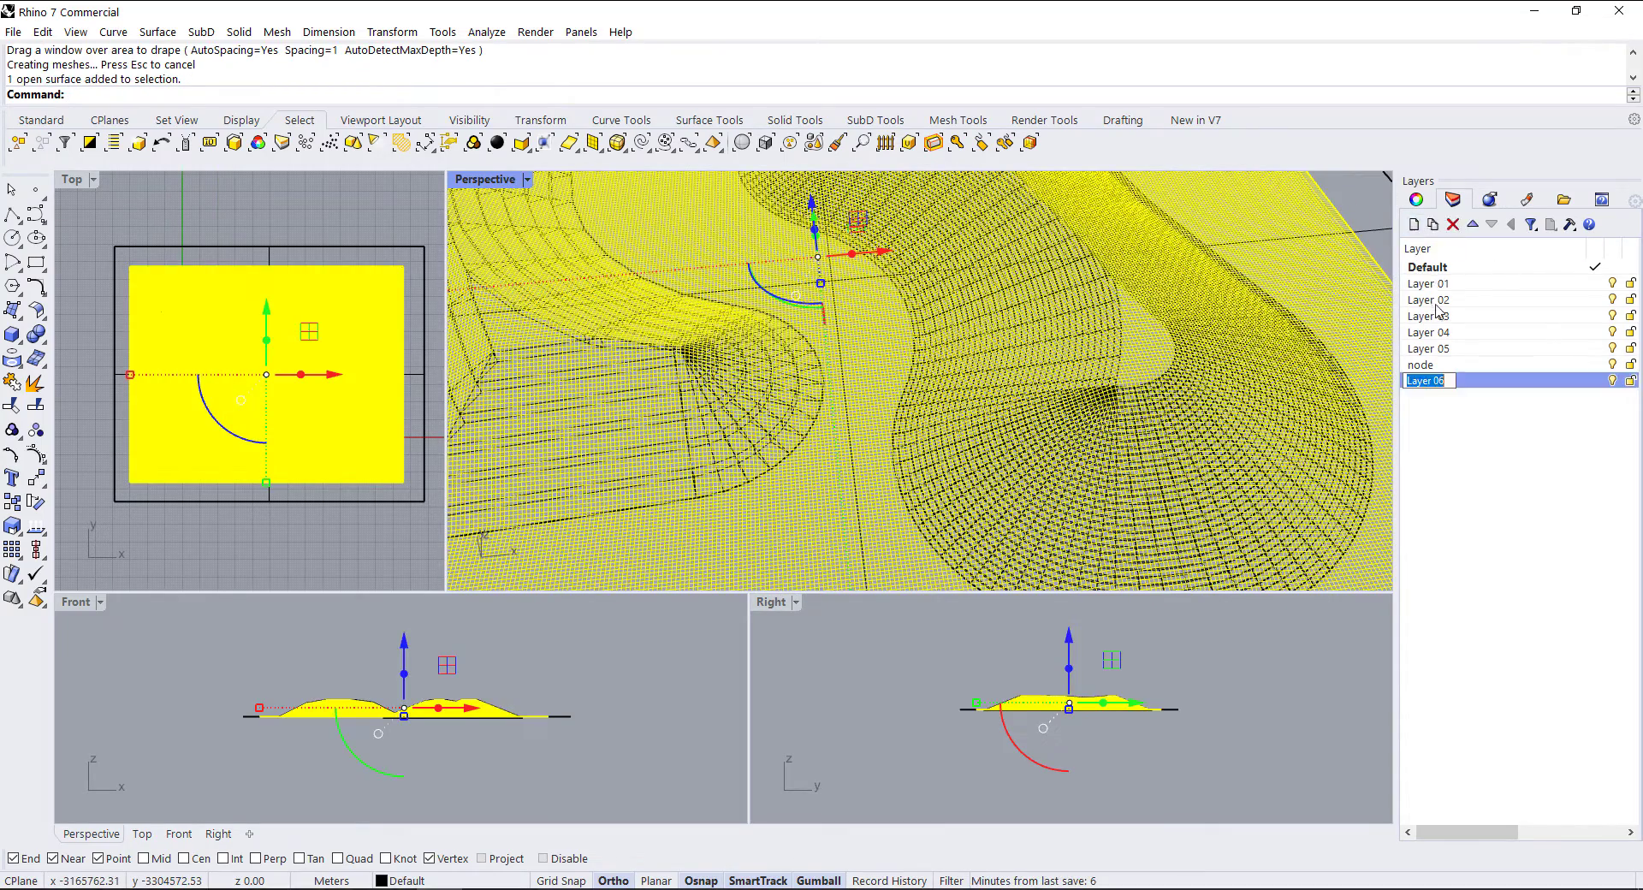
text(drape)
key(Return)
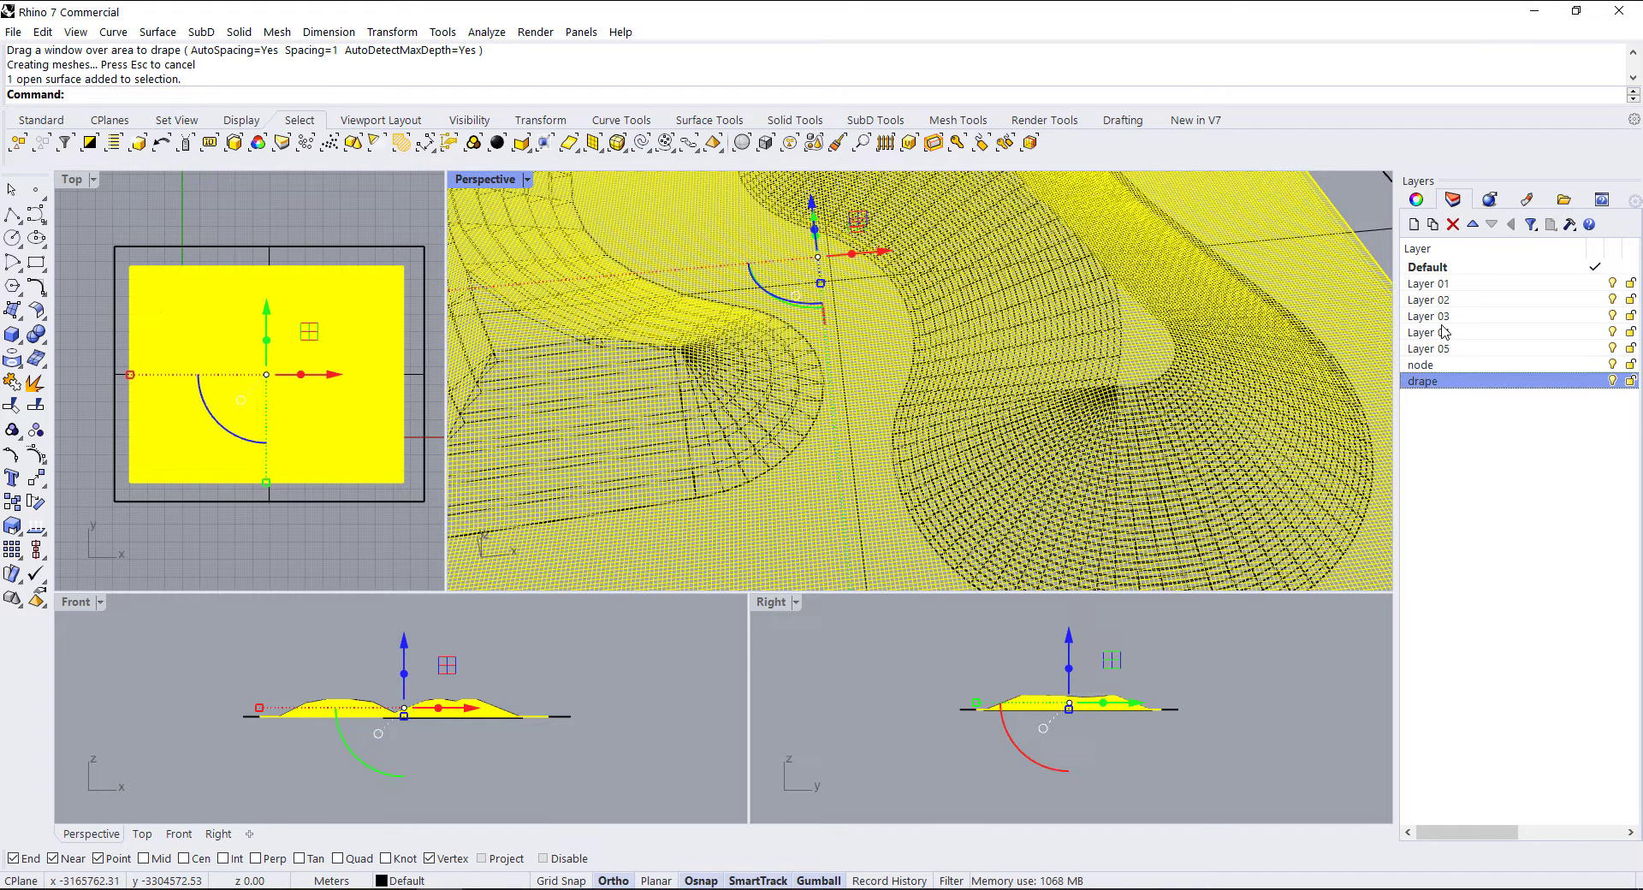
Move the selected draped surface to the drape layer and hide that layer
right_click(1417, 382)
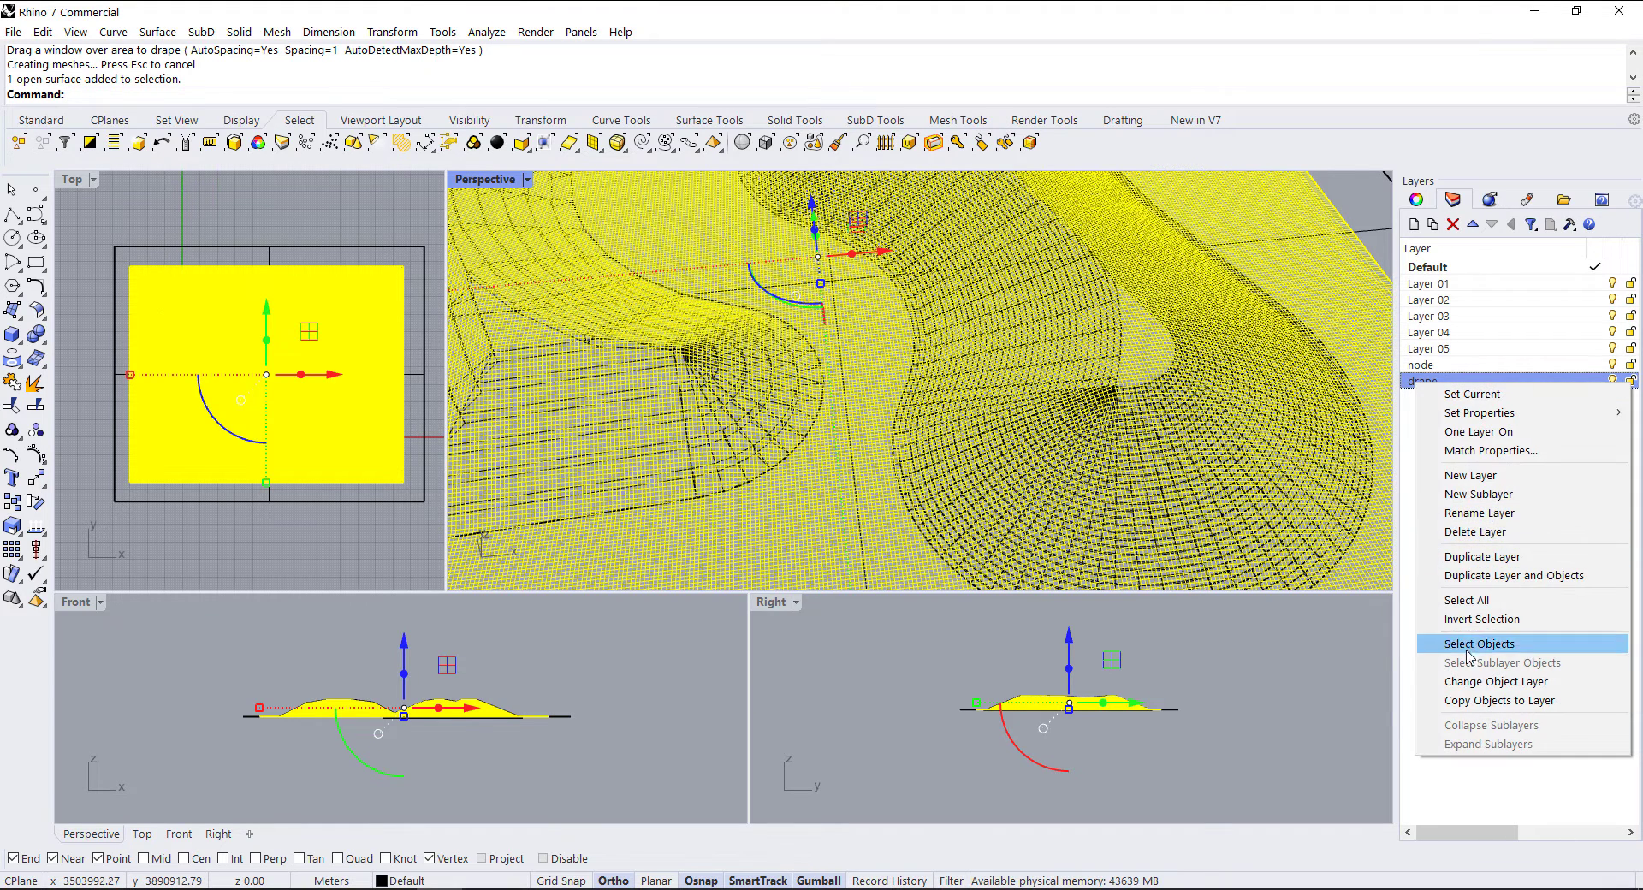
click(1469, 682)
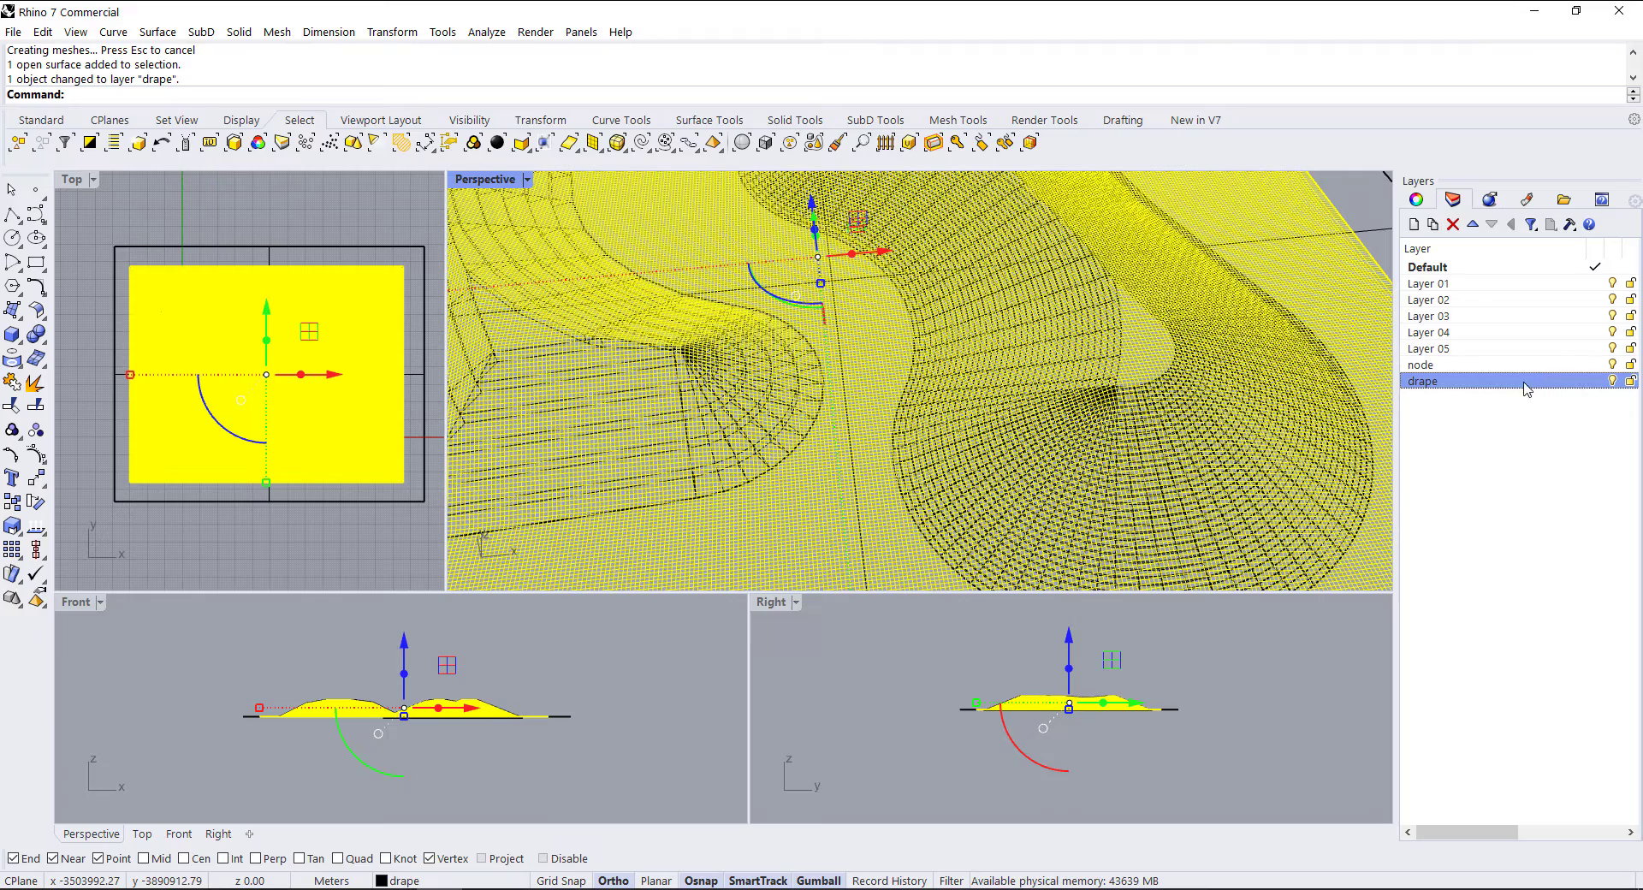
key(Escape)
mouse_move(799, 475)
right_down()
mouse_move(788, 428)
mouse_move(751, 398)
mouse_move(784, 411)
mouse_move(795, 504)
right_up()
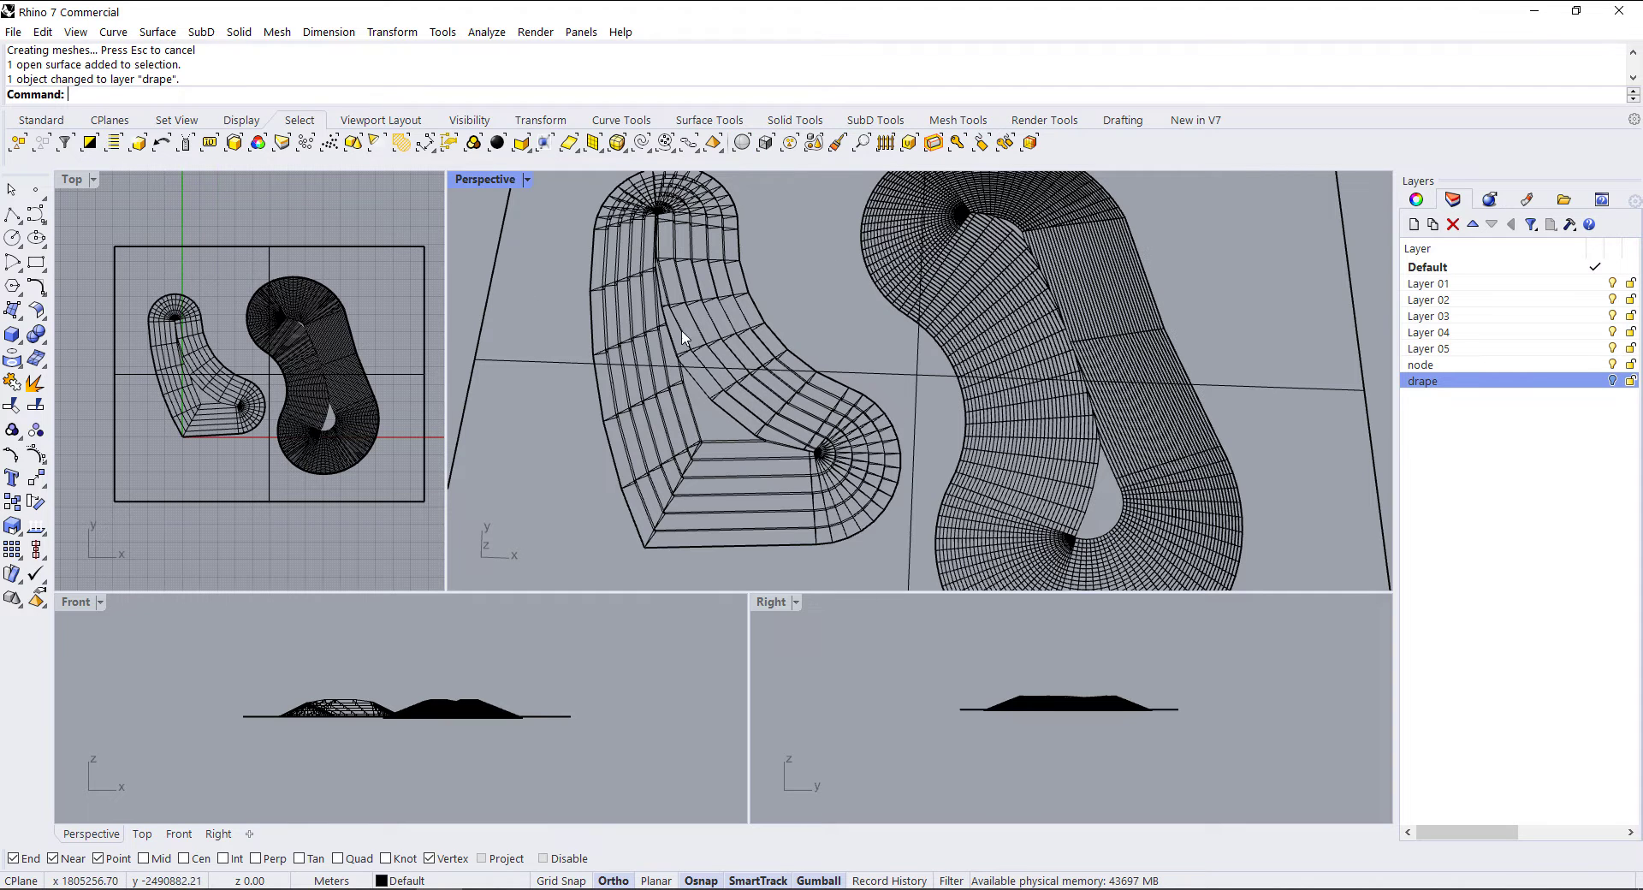
Run Make2D on the berm mesh with CPlane projection, hidden lines and grouped output on the Make2D layer
click(772, 545)
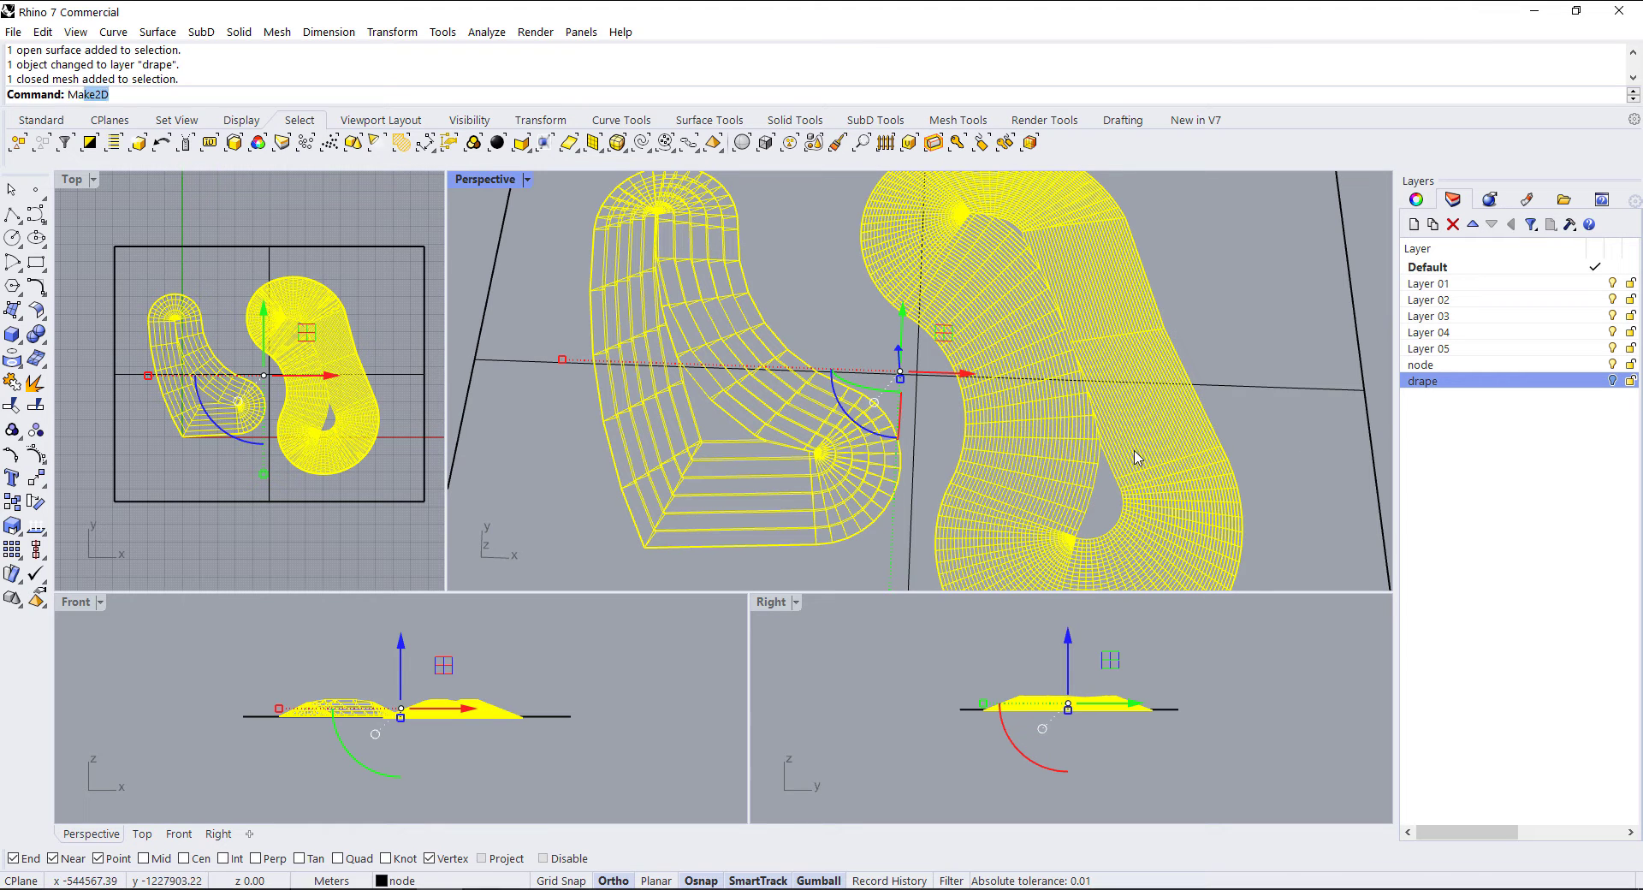
text(Make2D)
key(Return)
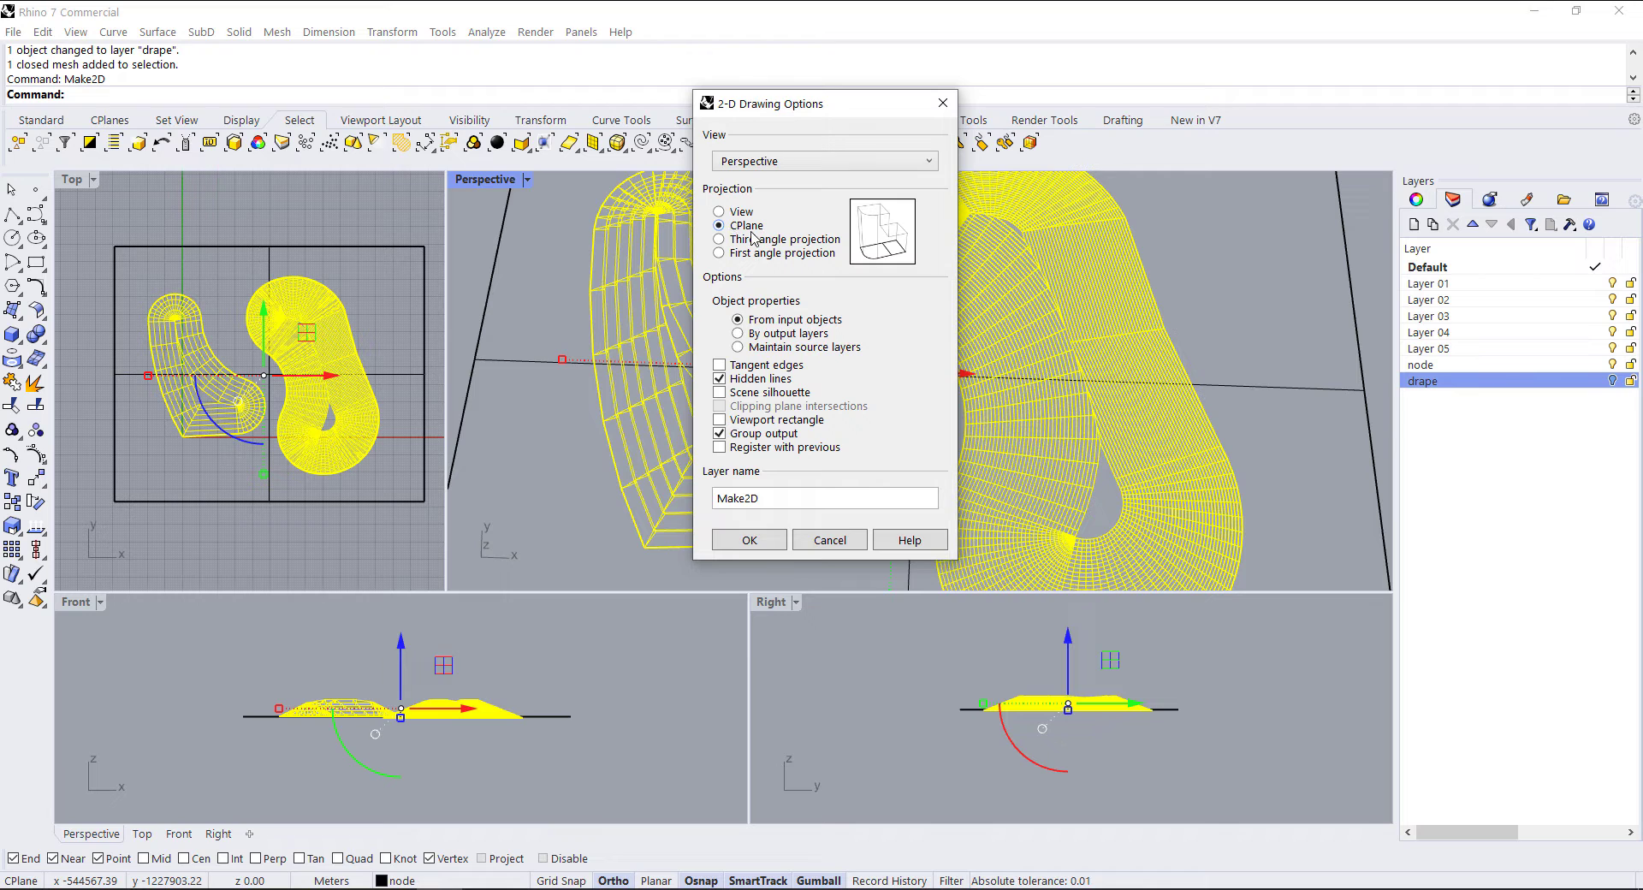
click(747, 540)
key(Return)
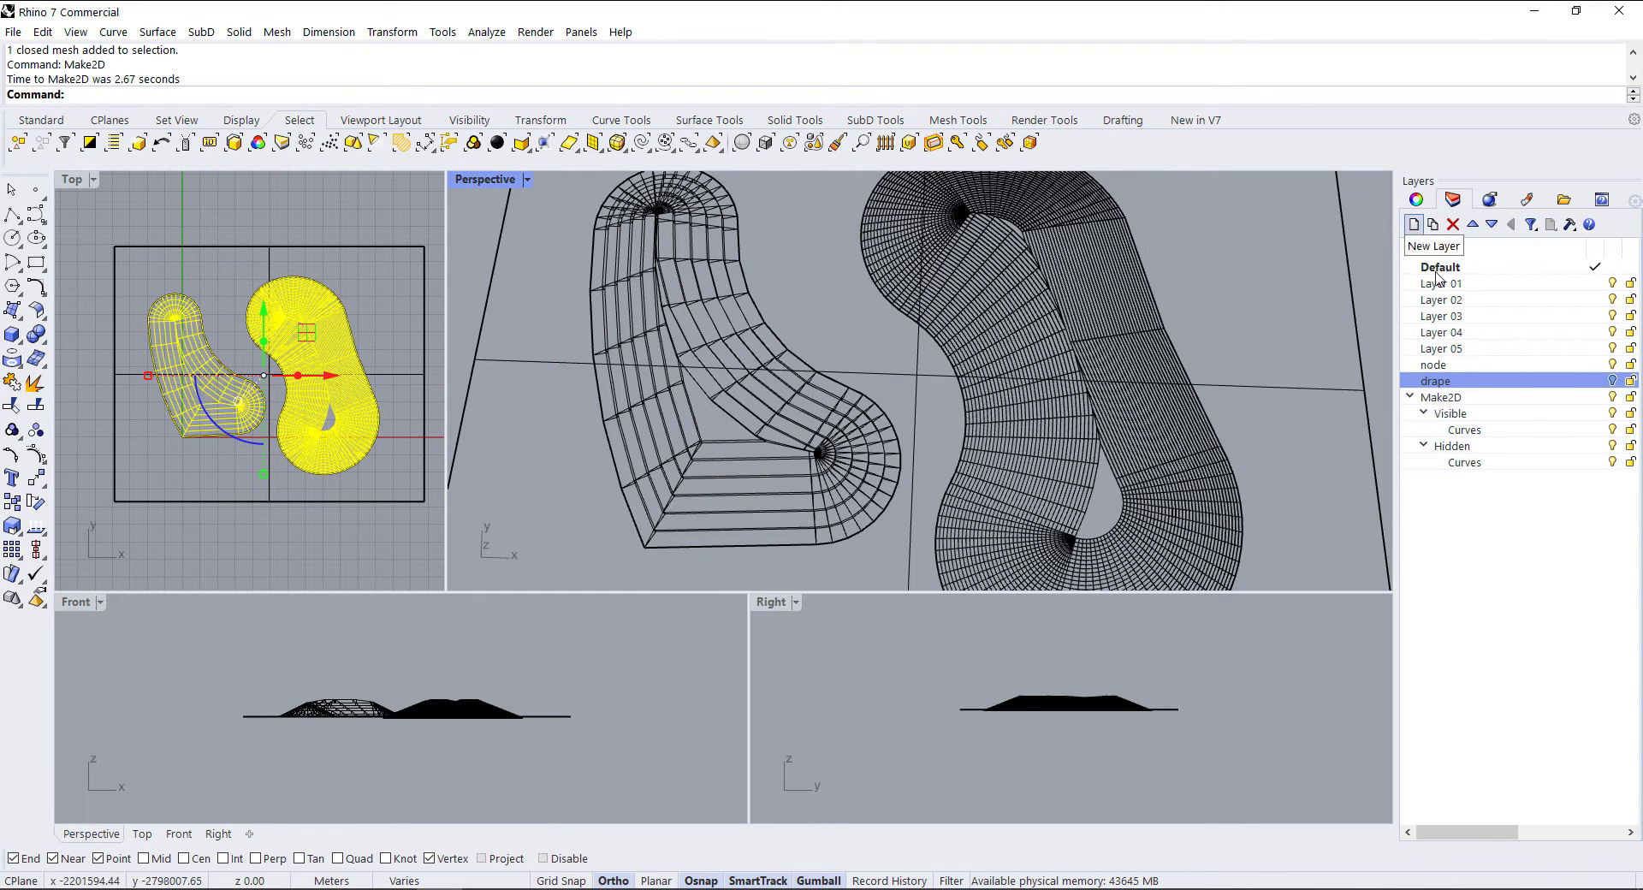
Make the Make2D layer current and hide the Default layer
click(1616, 401)
click(1614, 398)
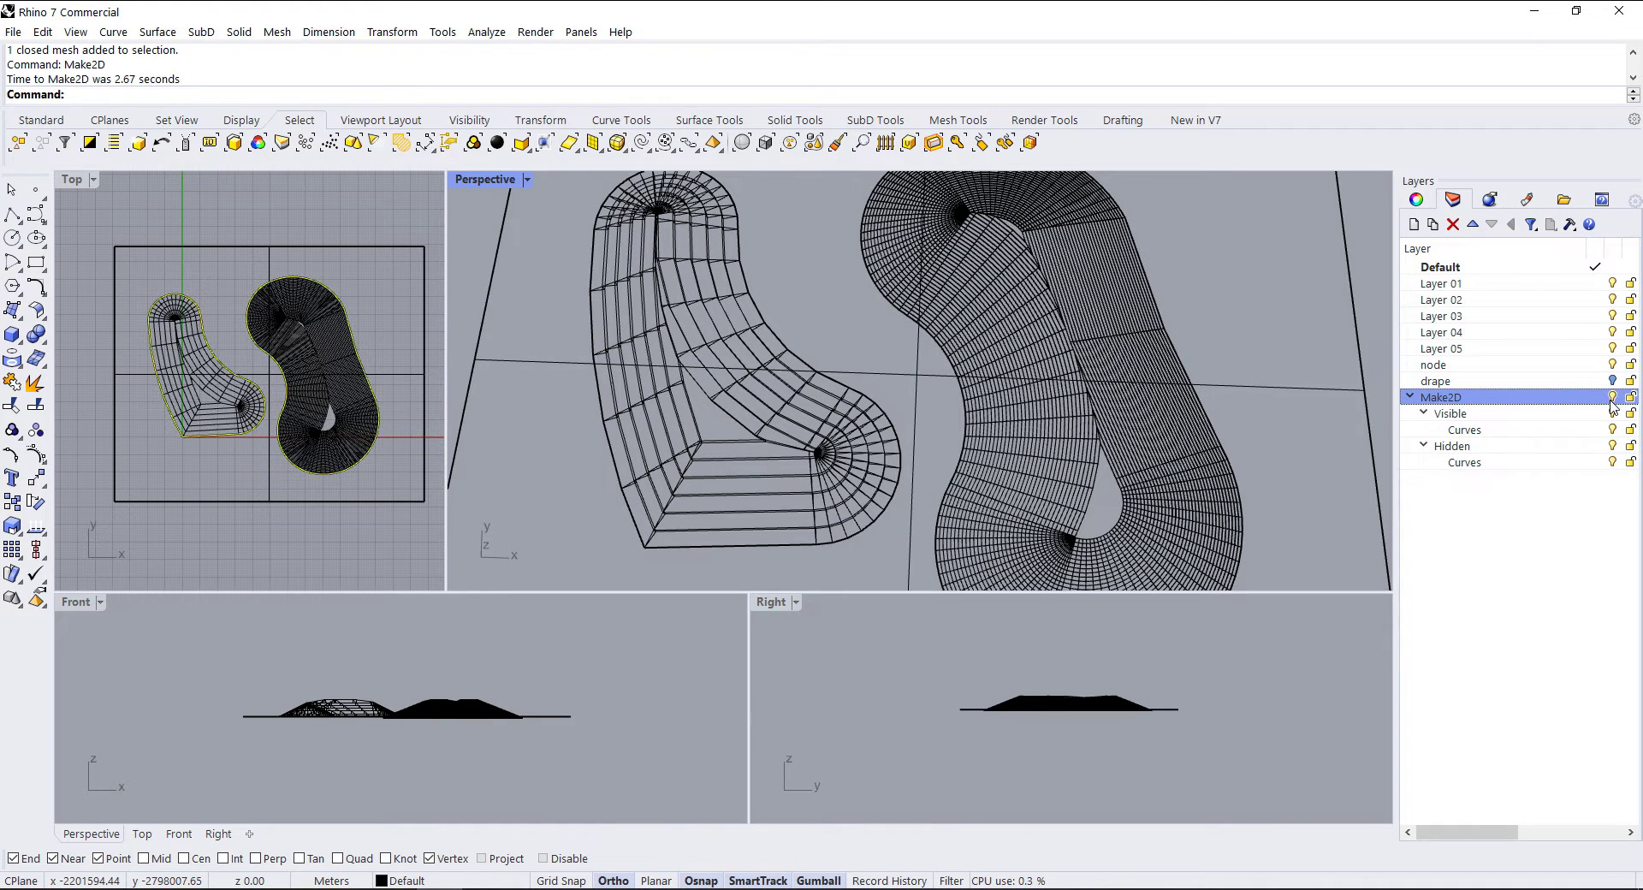
click(1464, 401)
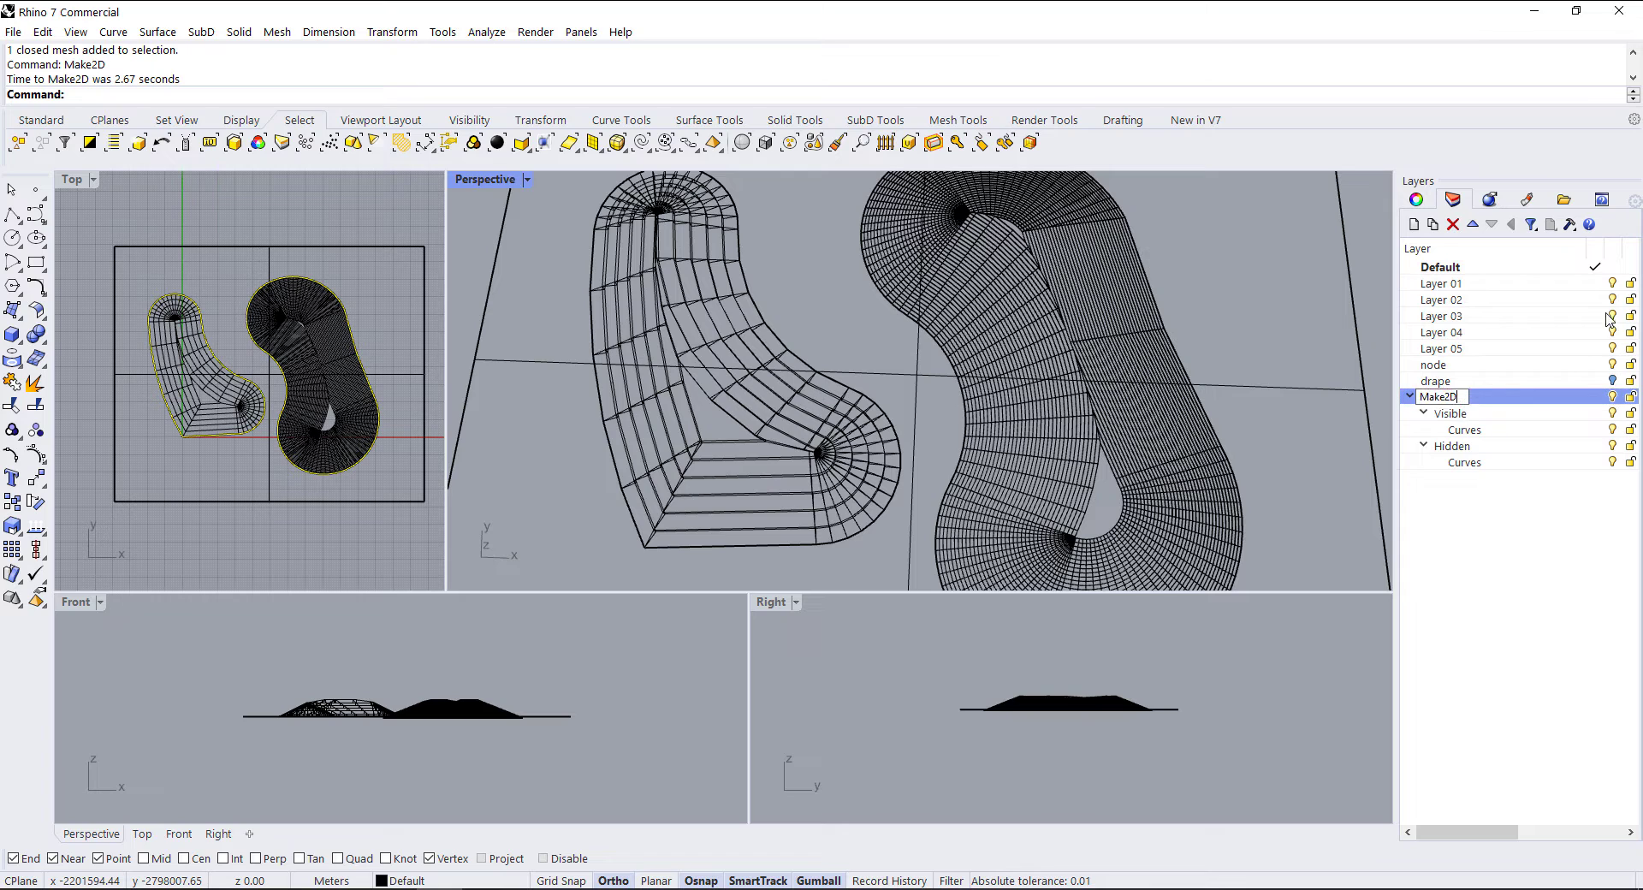
double_click(1487, 399)
click(1613, 268)
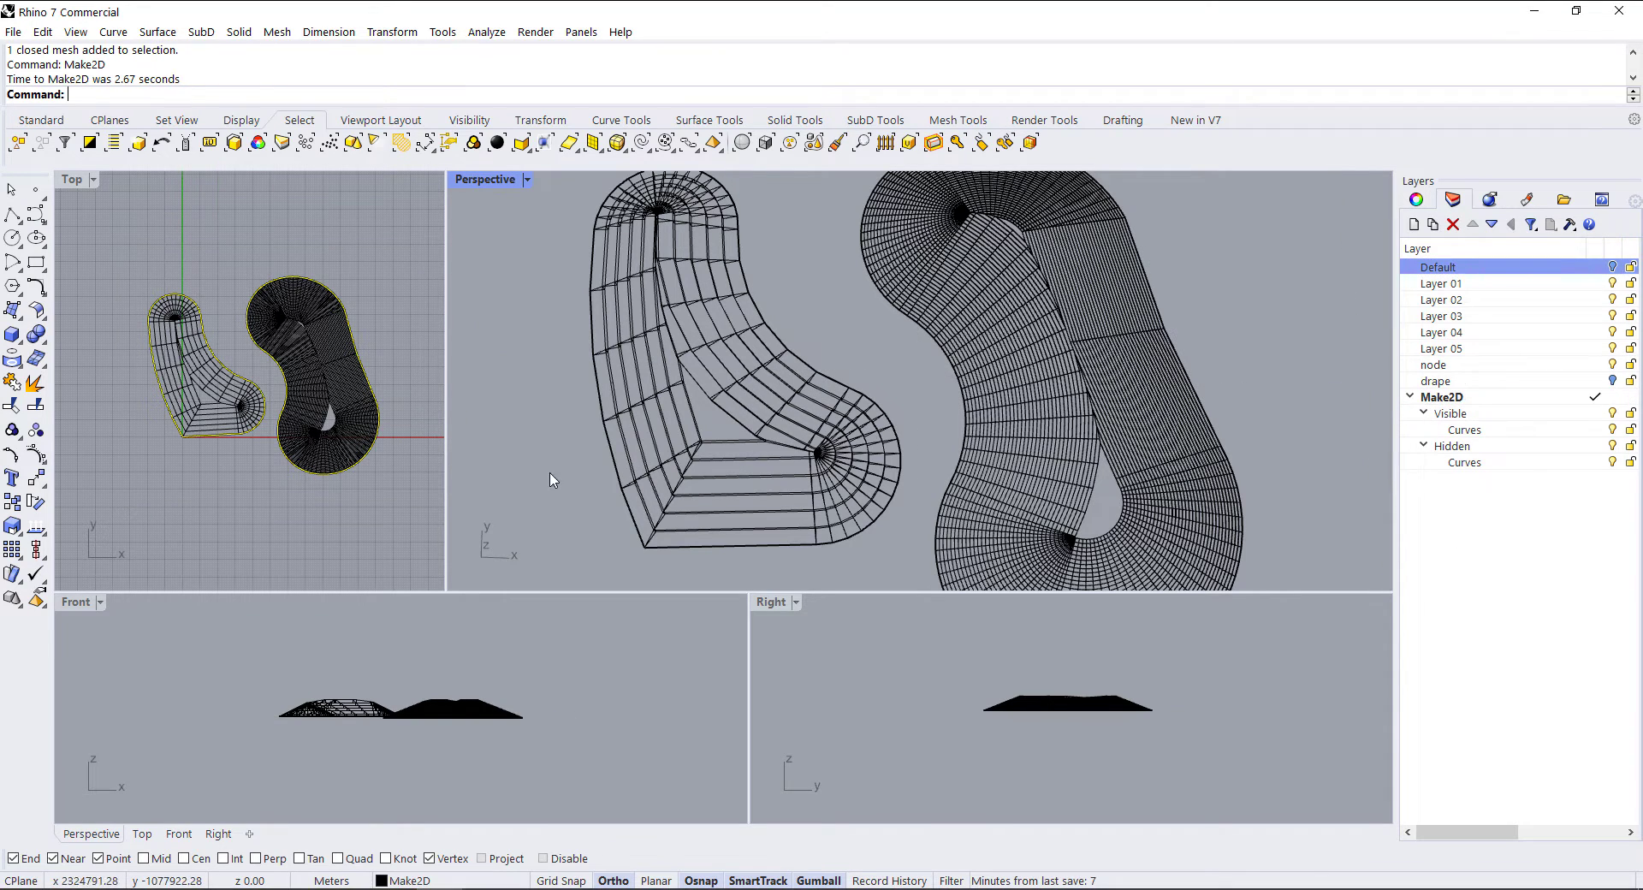
Check the properties of the berm mesh and hide its node layer so only the 2D linework is displayed
click(811, 421)
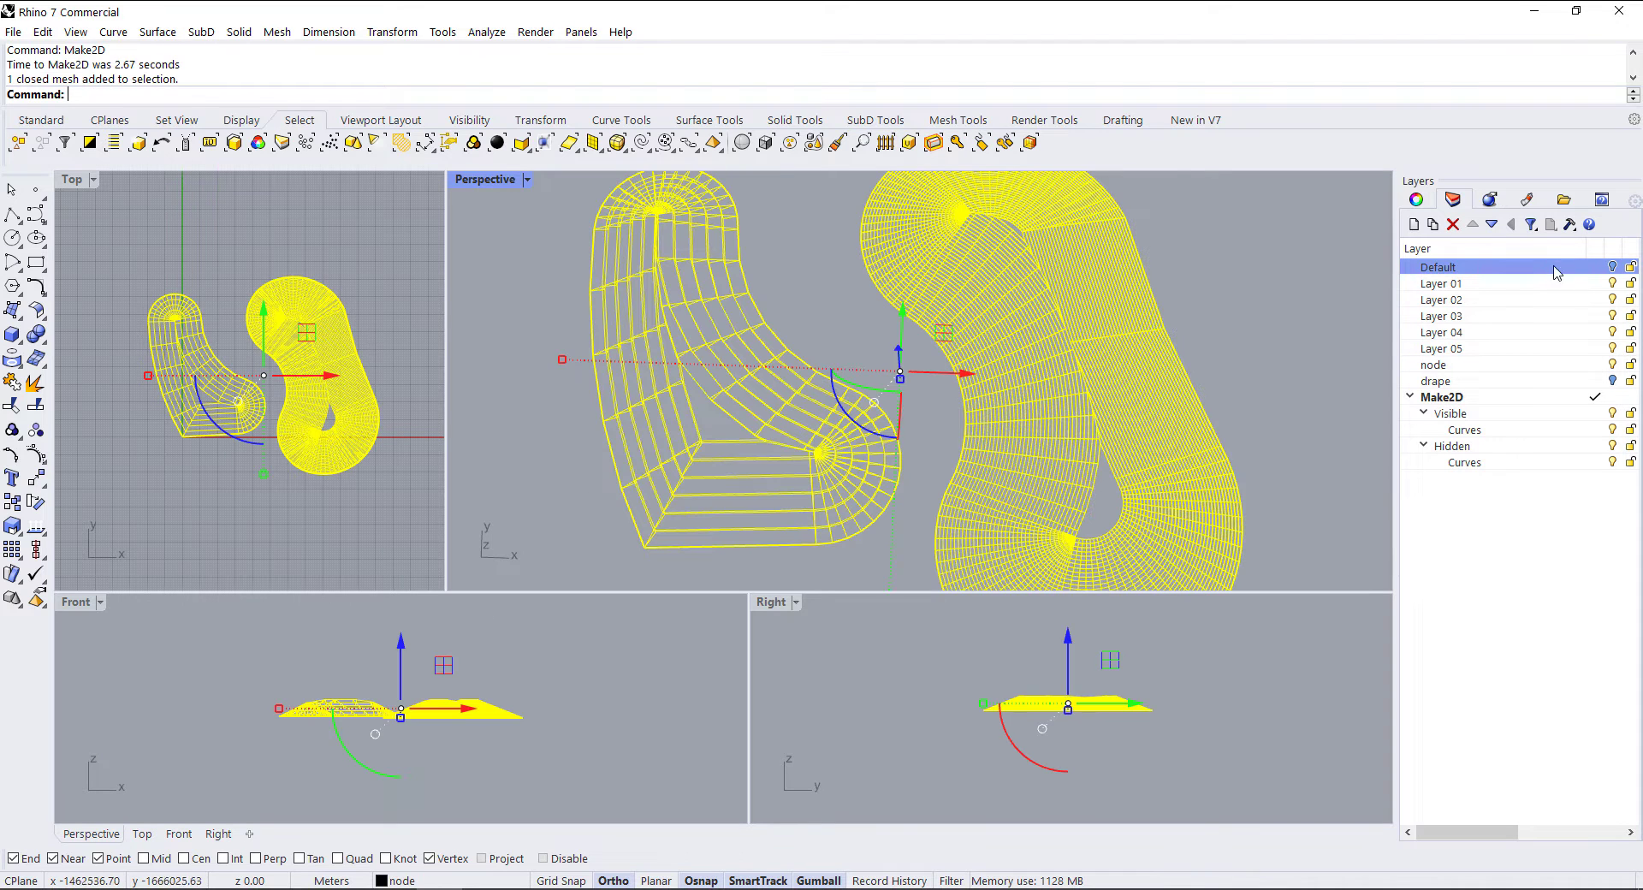
click(1417, 204)
click(1453, 202)
click(1613, 365)
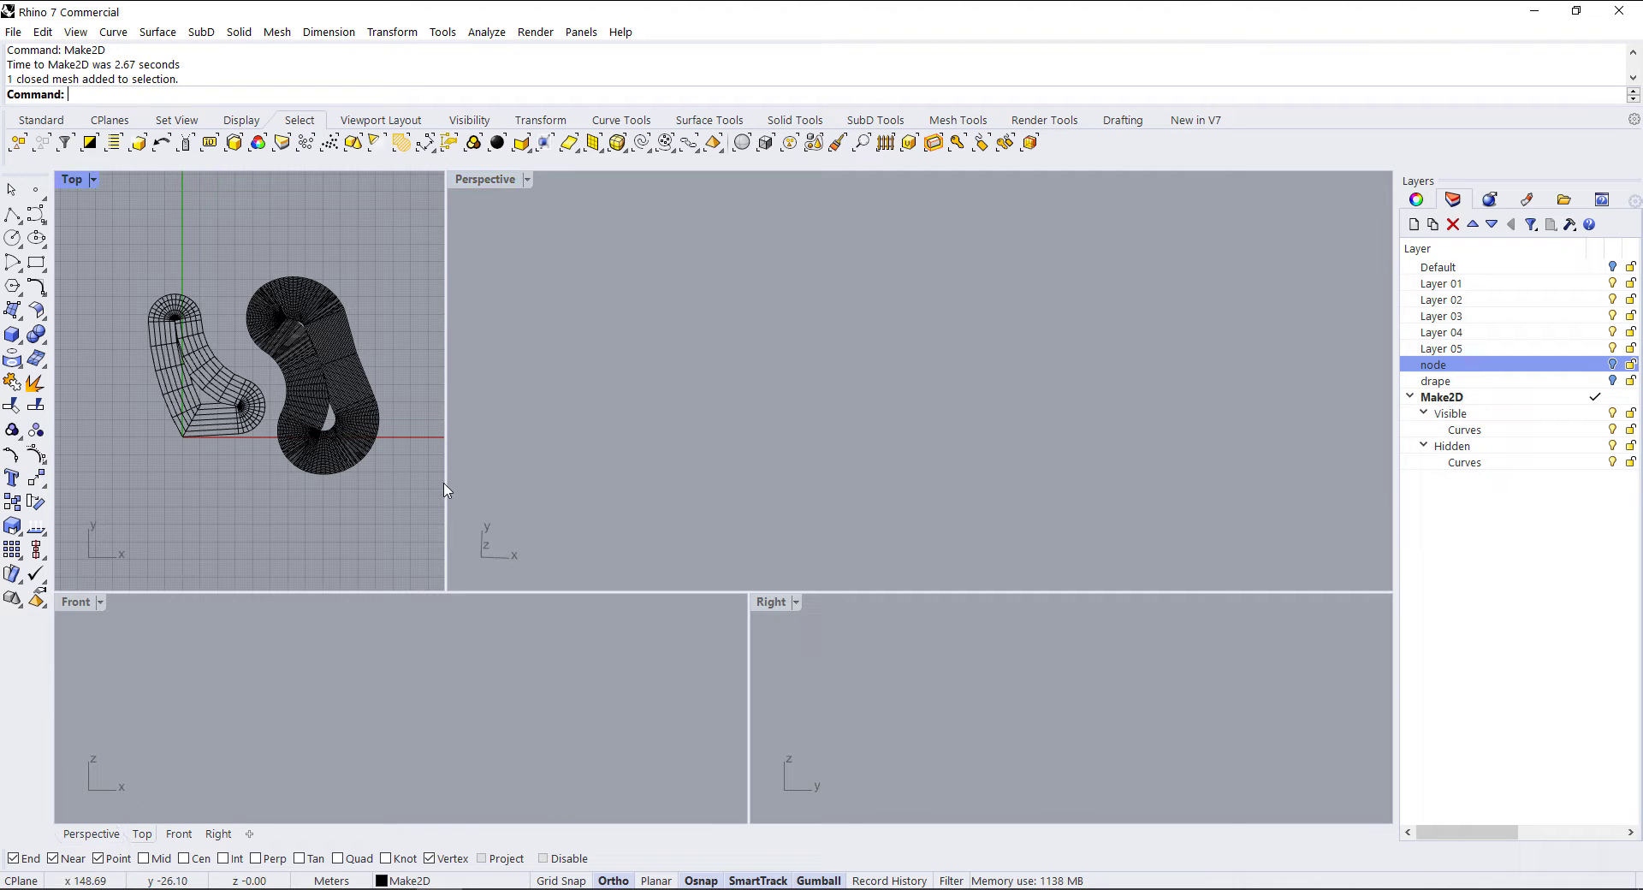
Enlarge the Top viewport and zoom the Front view to extents to examine whether the 2D berm curves lie flat
drag(473, 485, 800, 485)
scroll(517, 423, up, 5)
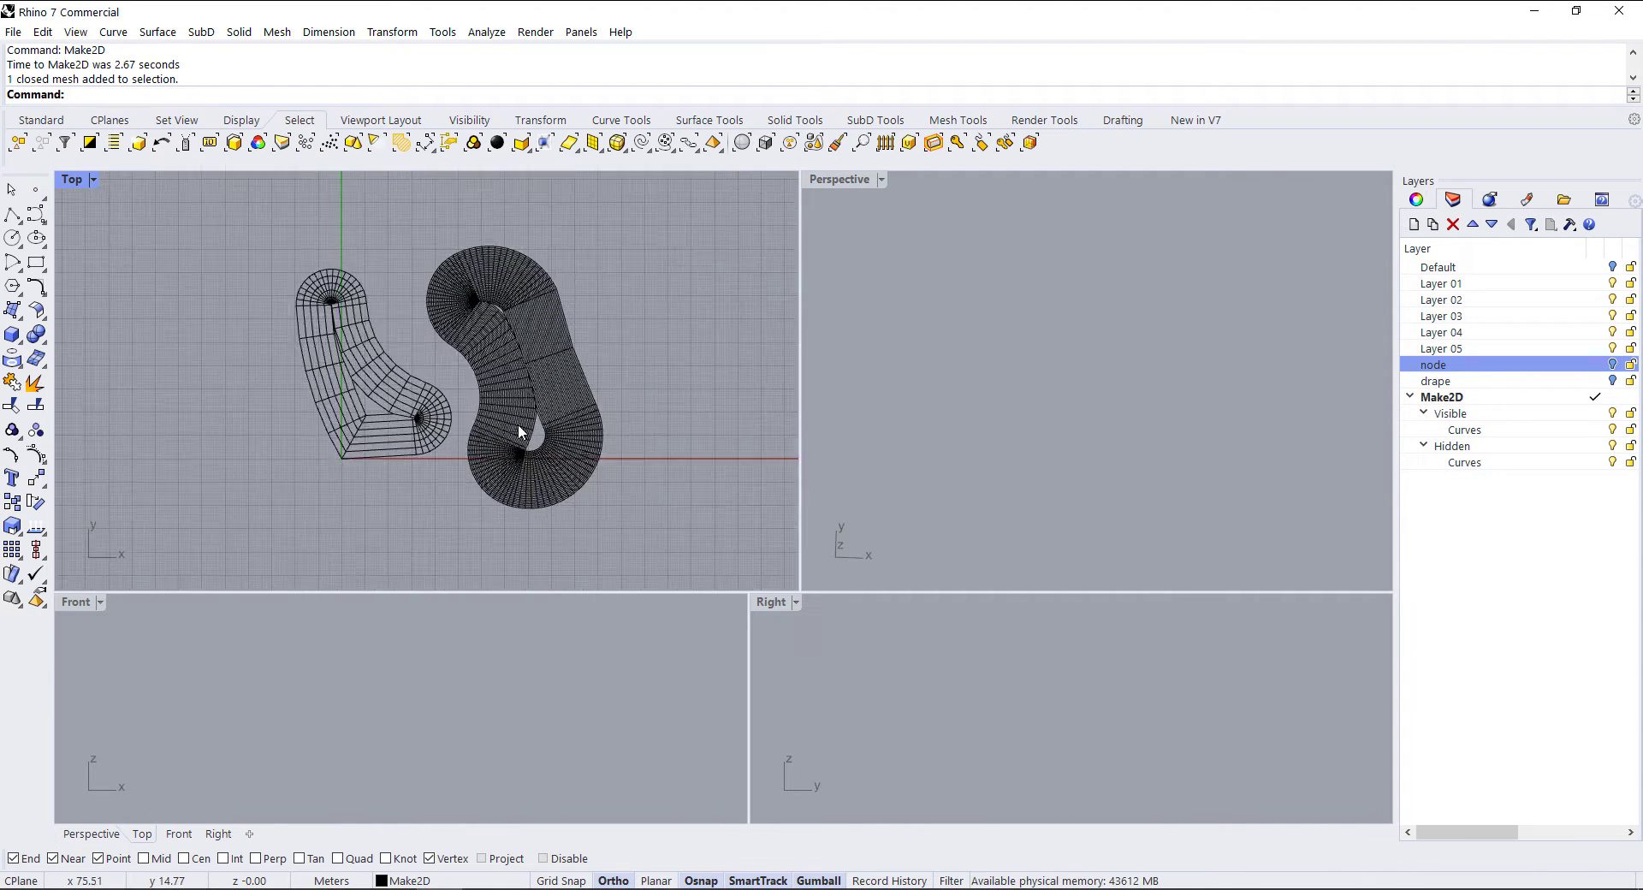
key(ctrl+a)
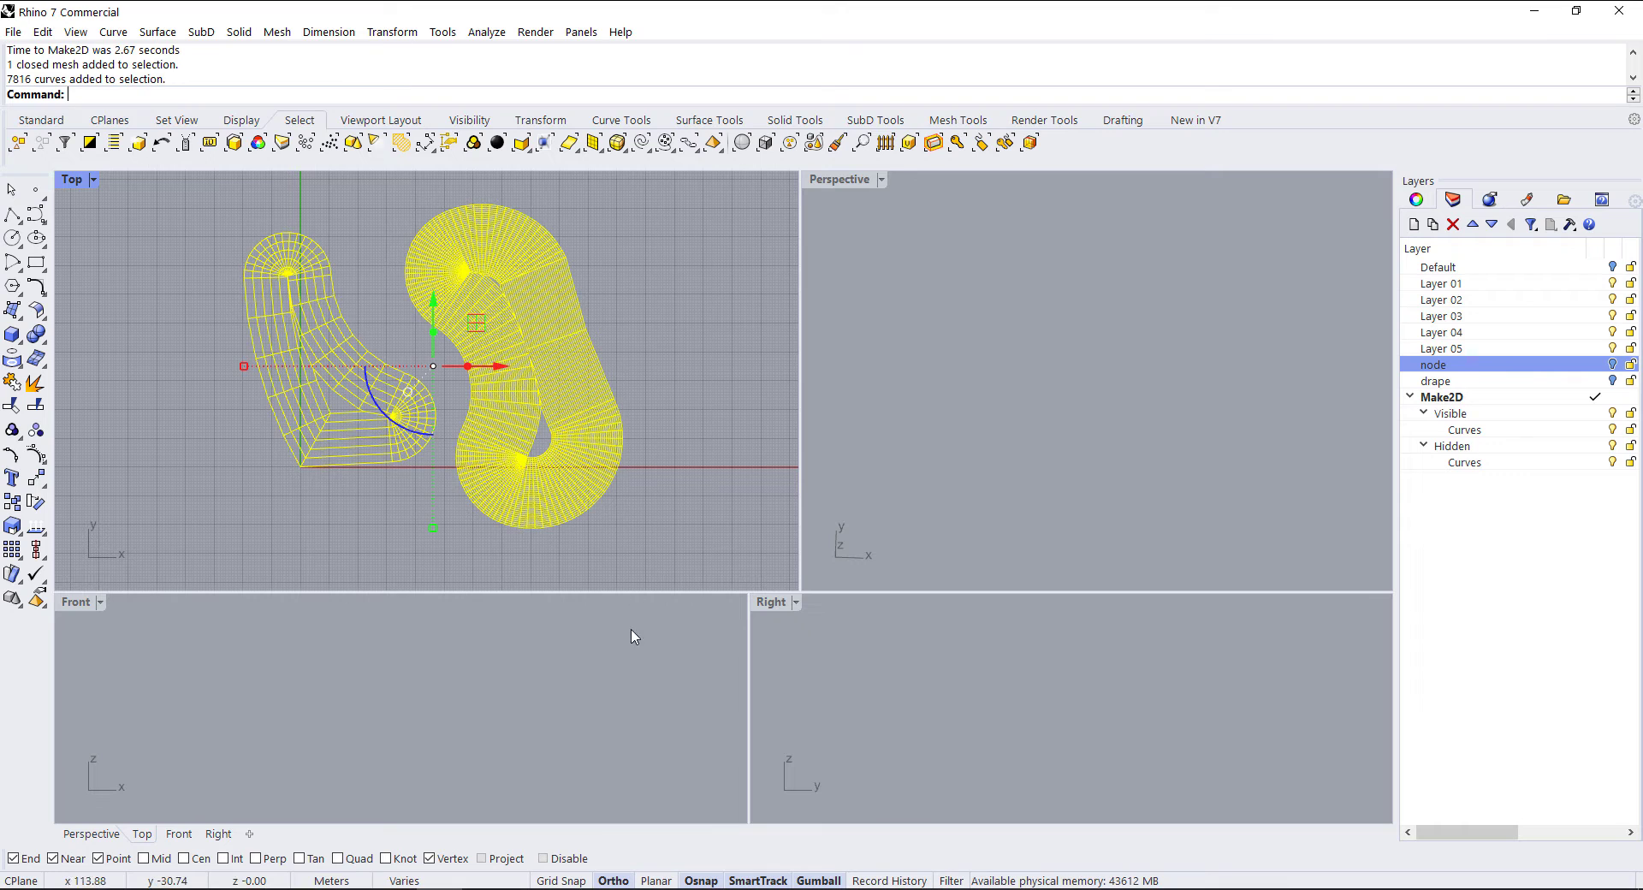
click(676, 733)
text(z)
key(Return)
text(e)
key(Return)
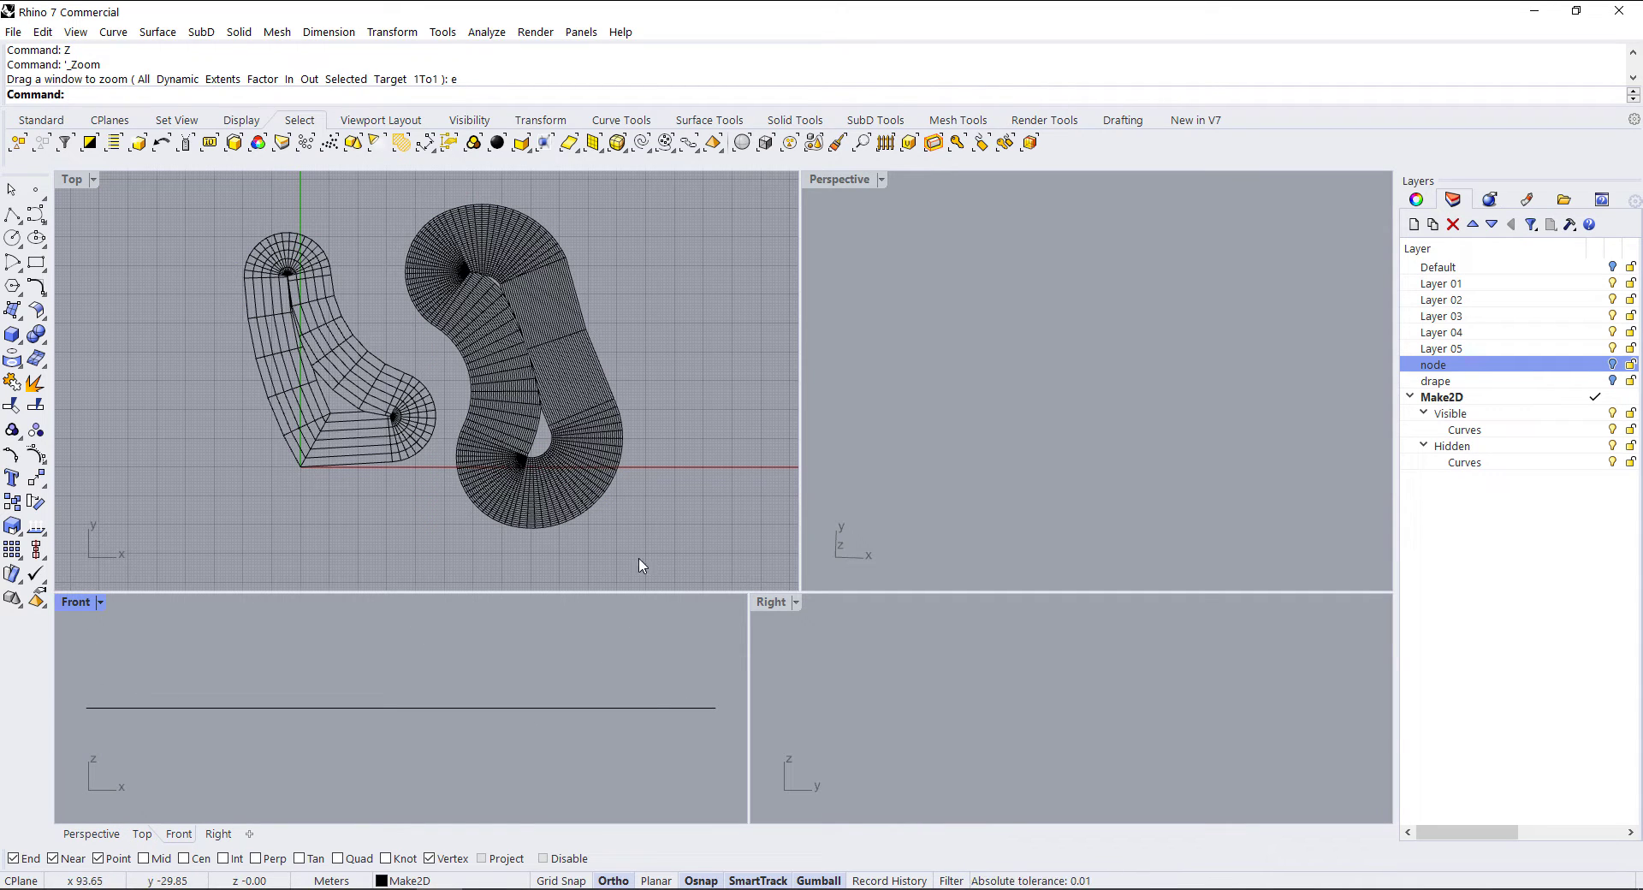
Select all the 2D berm curves in the Top view and create planar surfaces from them with PlanarSrf
drag(682, 549, 203, 198)
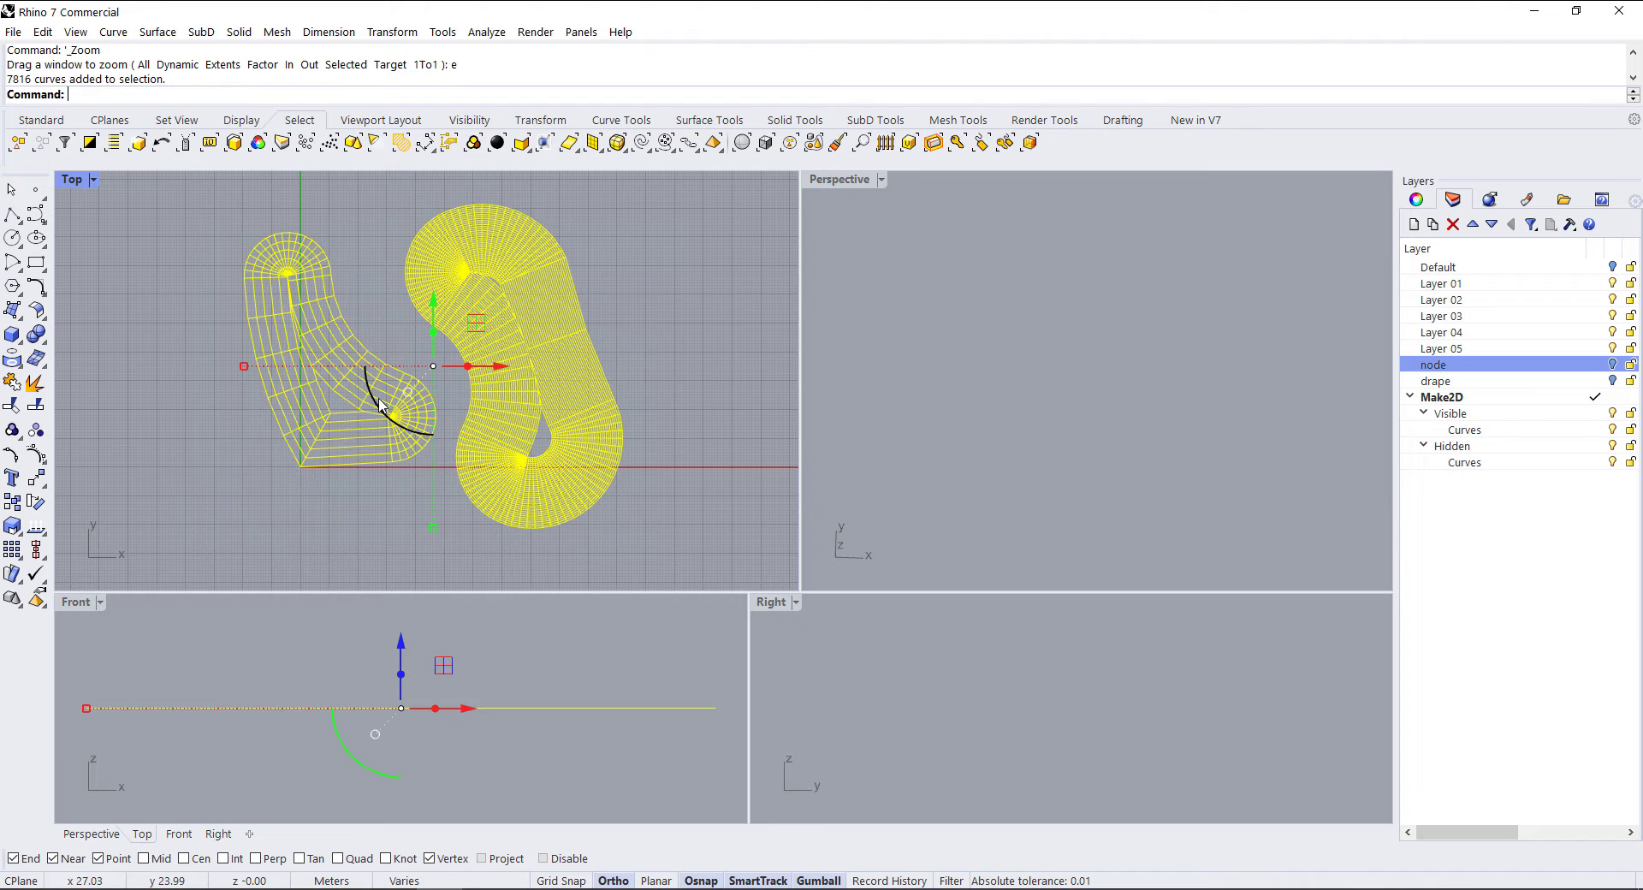
text(PlanarSrf)
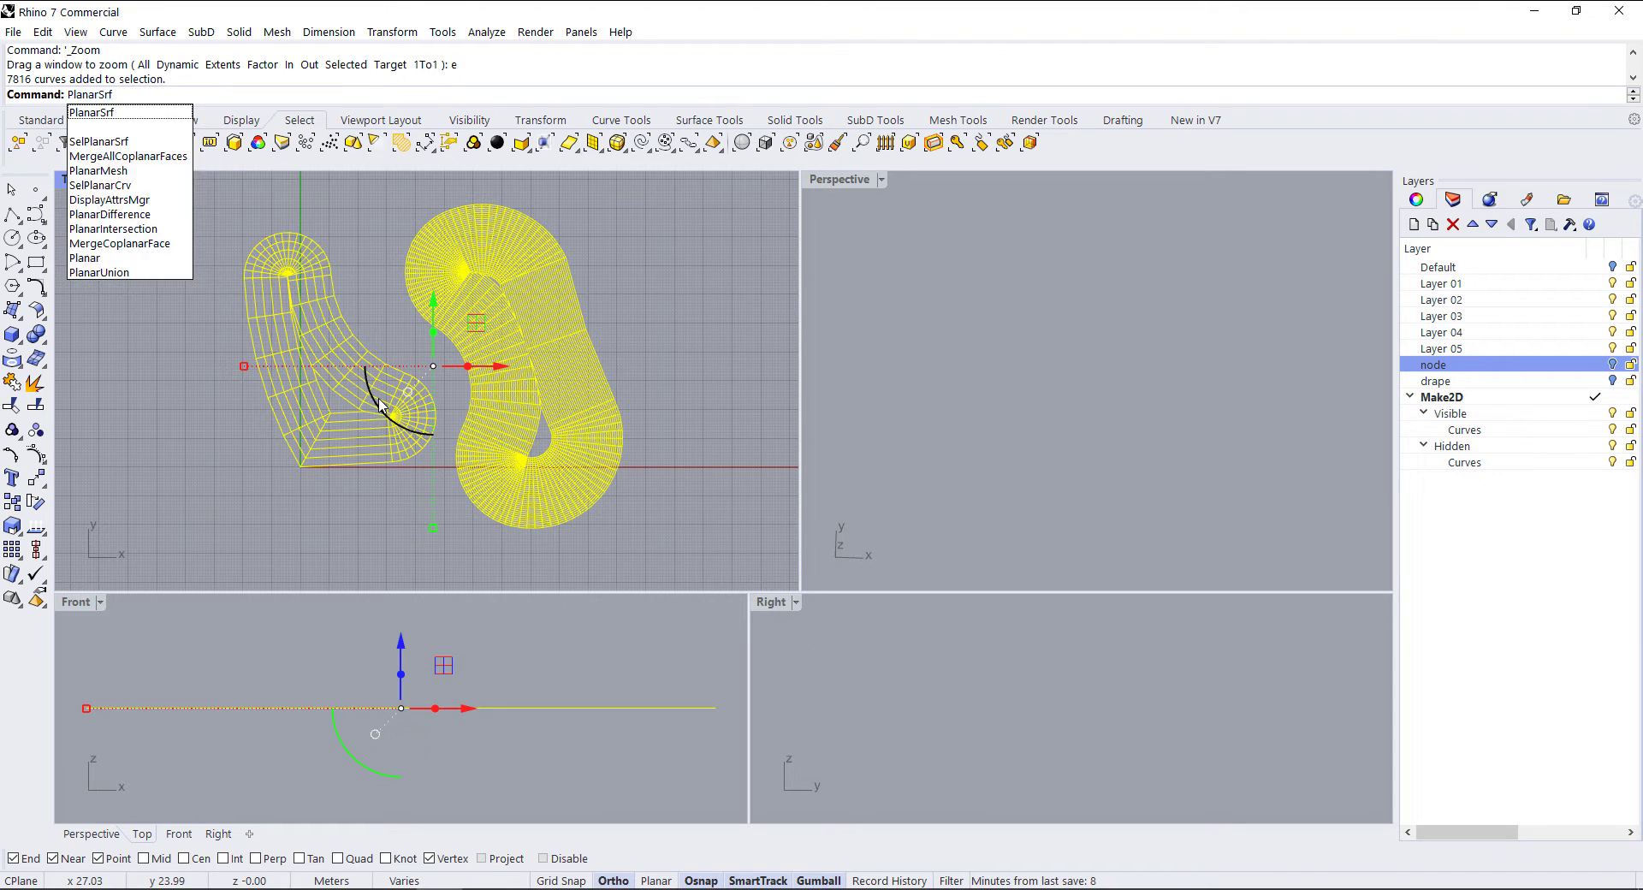
key(Return)
click(780, 478)
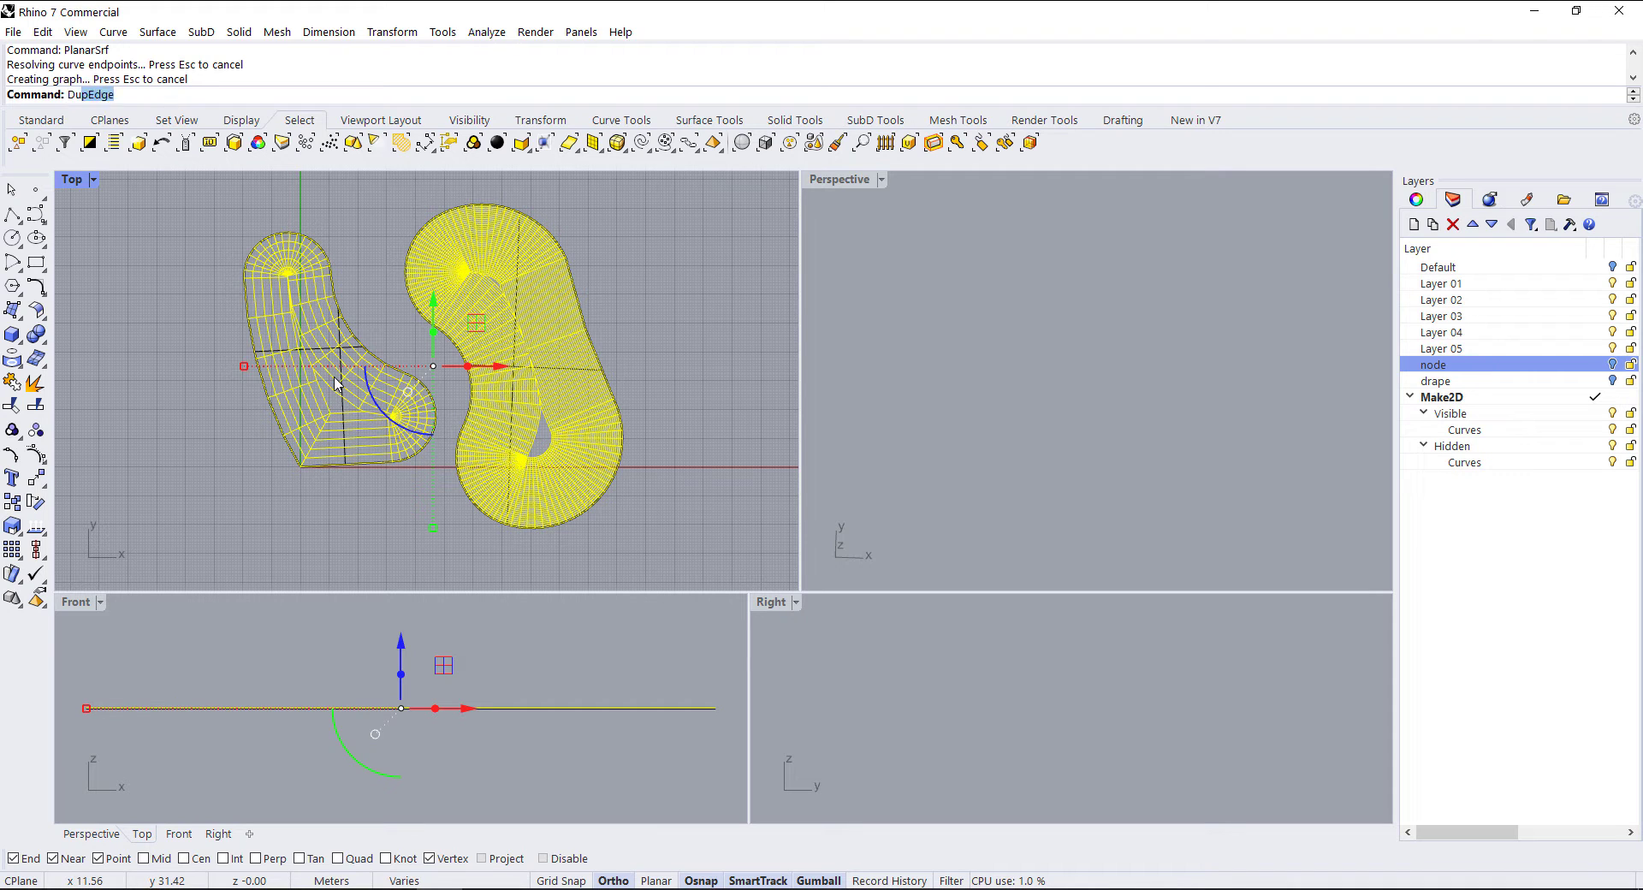
Duplicate the outer boundary edges of both planar berm surfaces with DupEdge
text(upE)
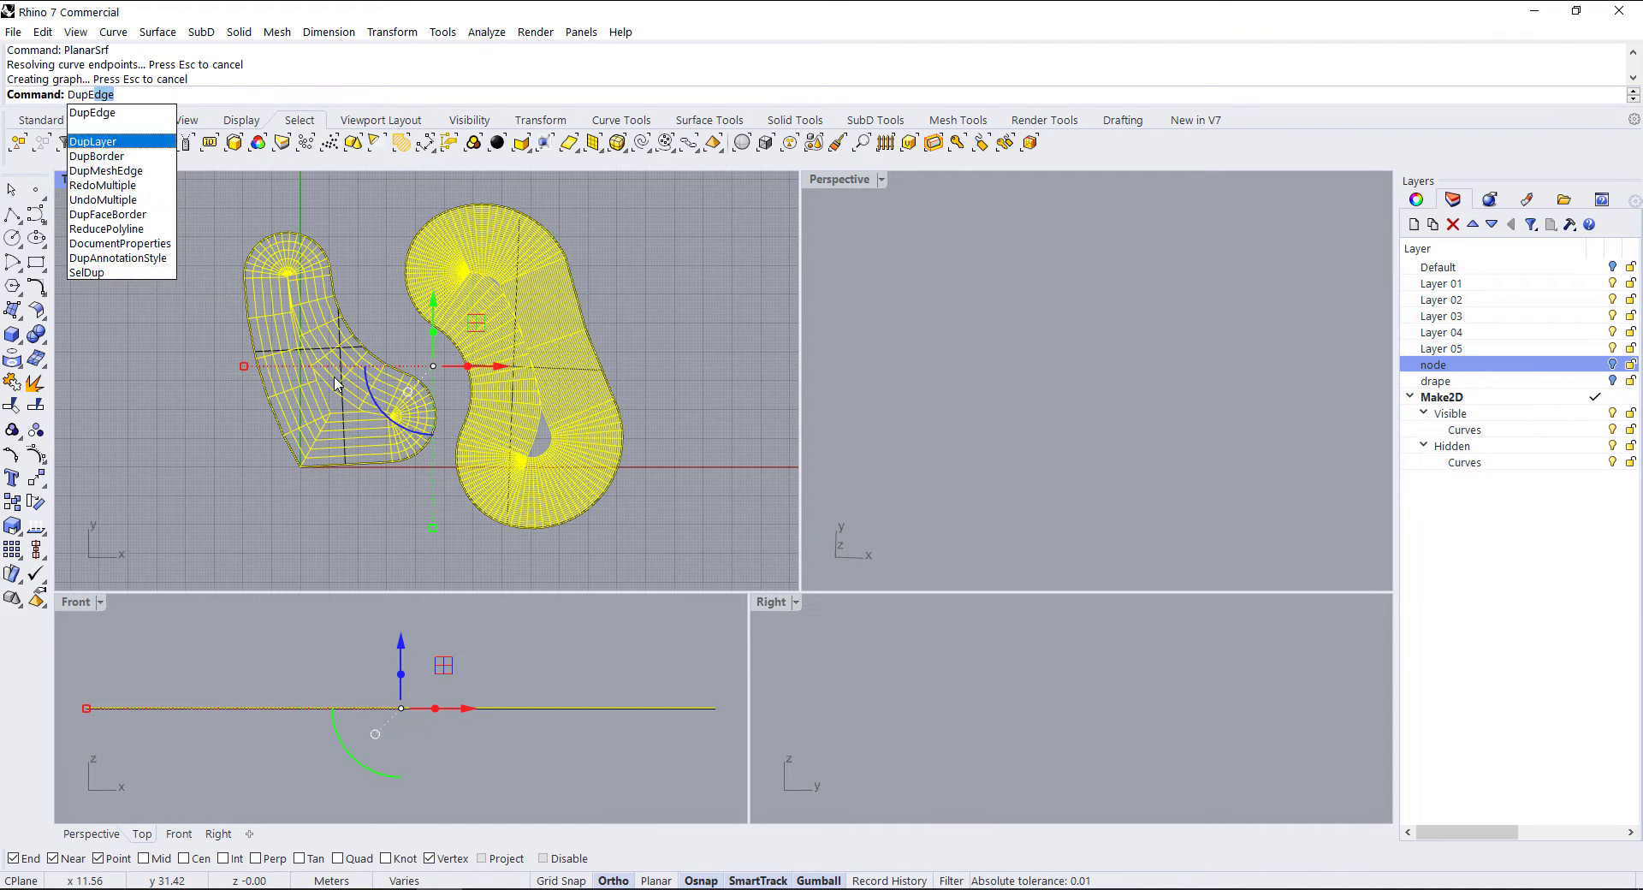
text(dge)
key(Return)
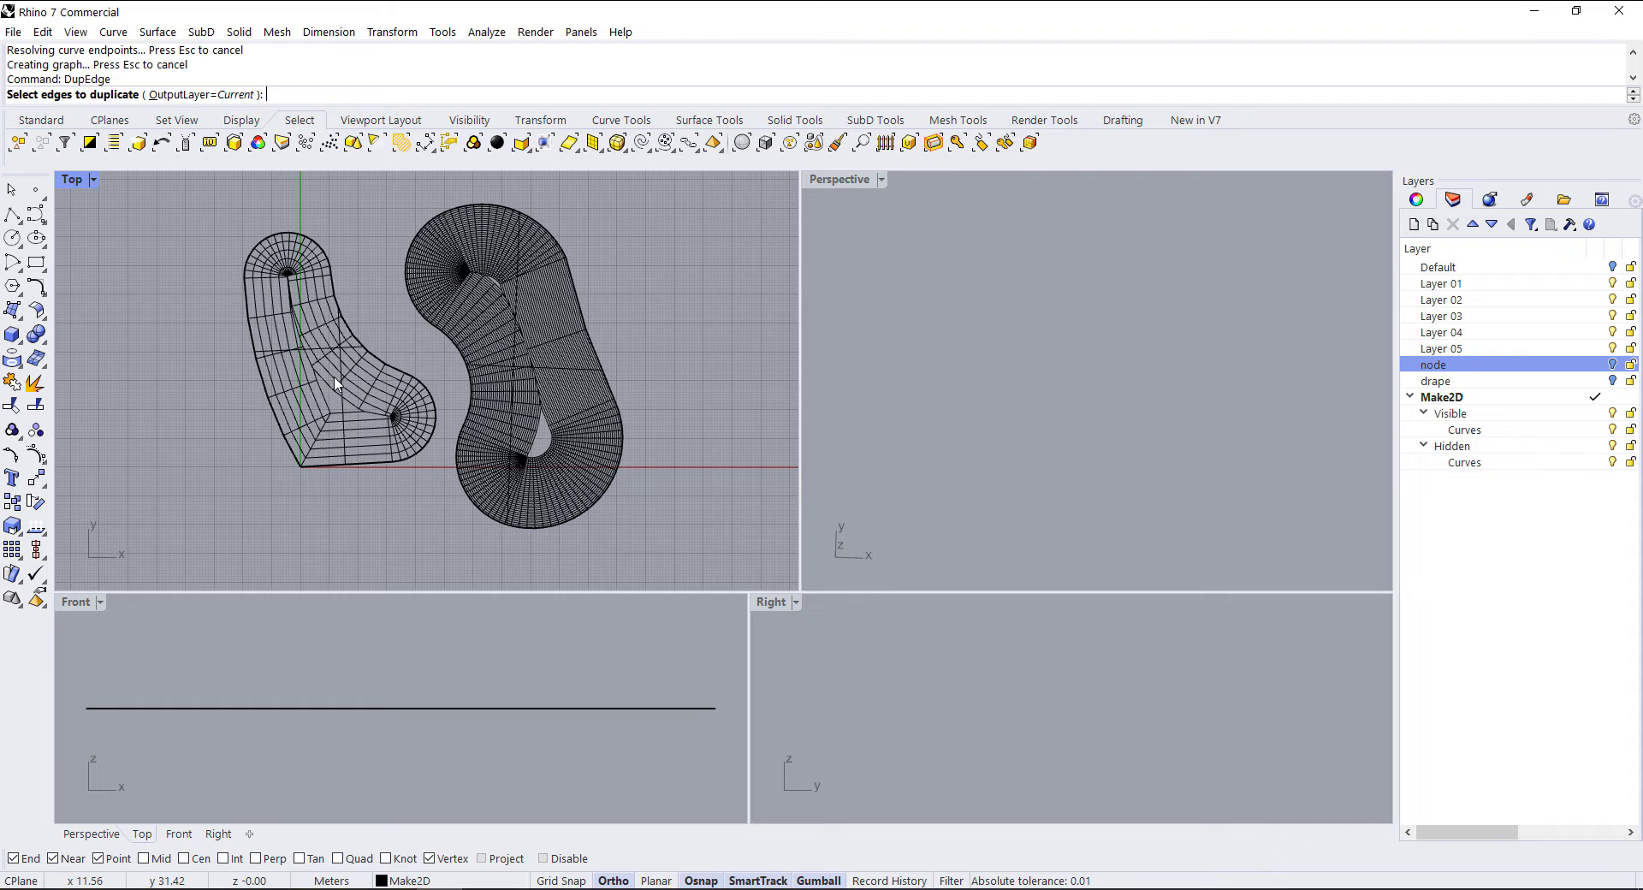
click(396, 374)
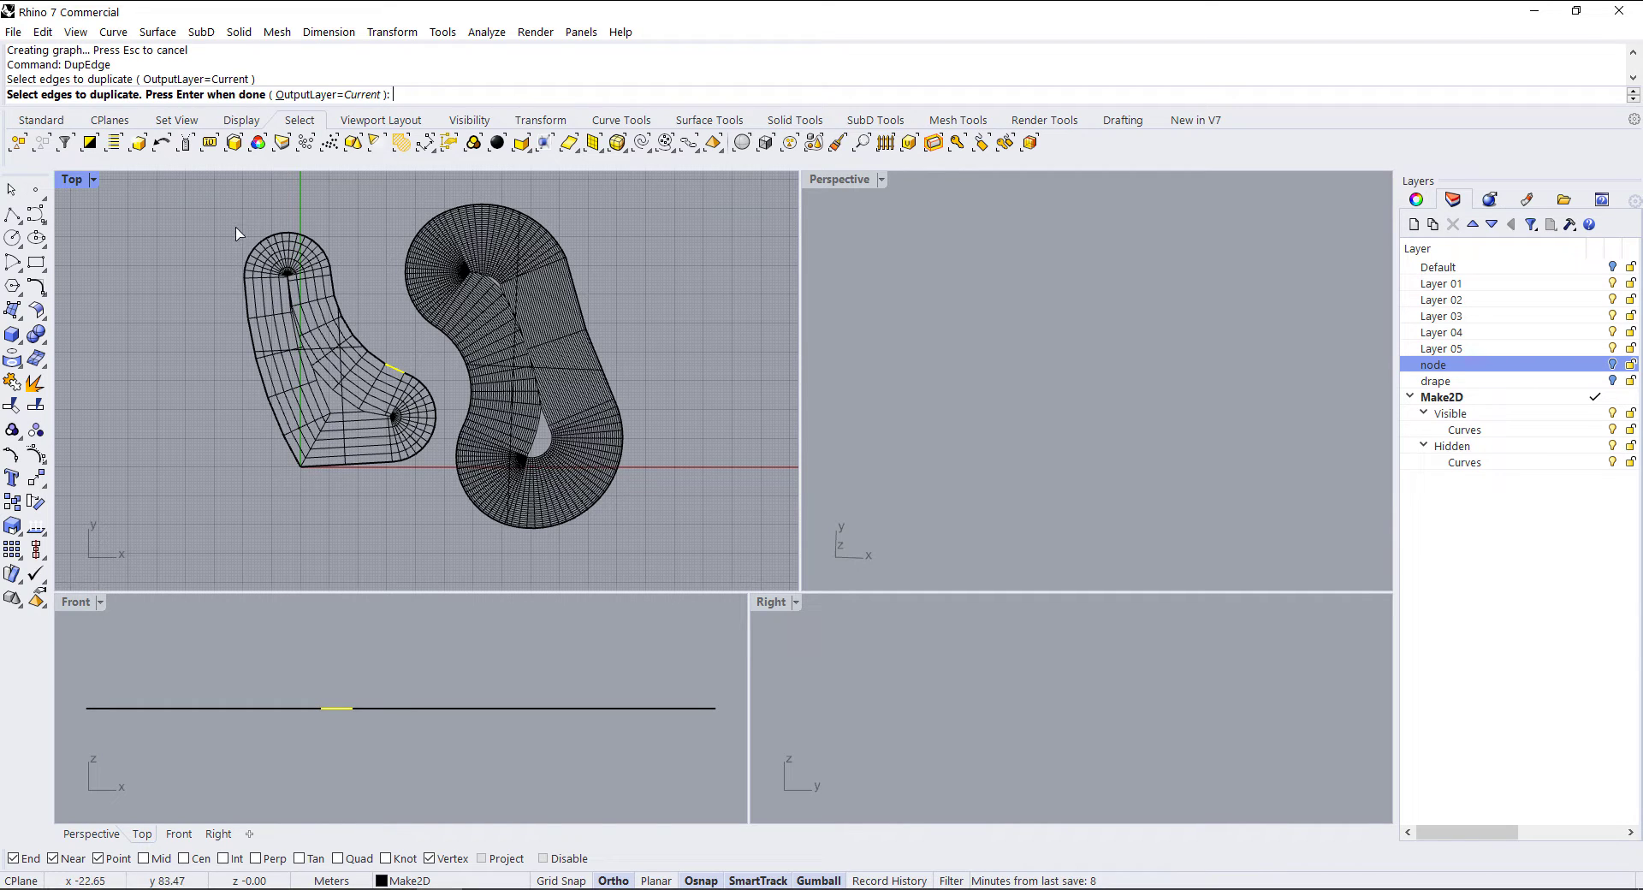
drag(217, 194, 700, 558)
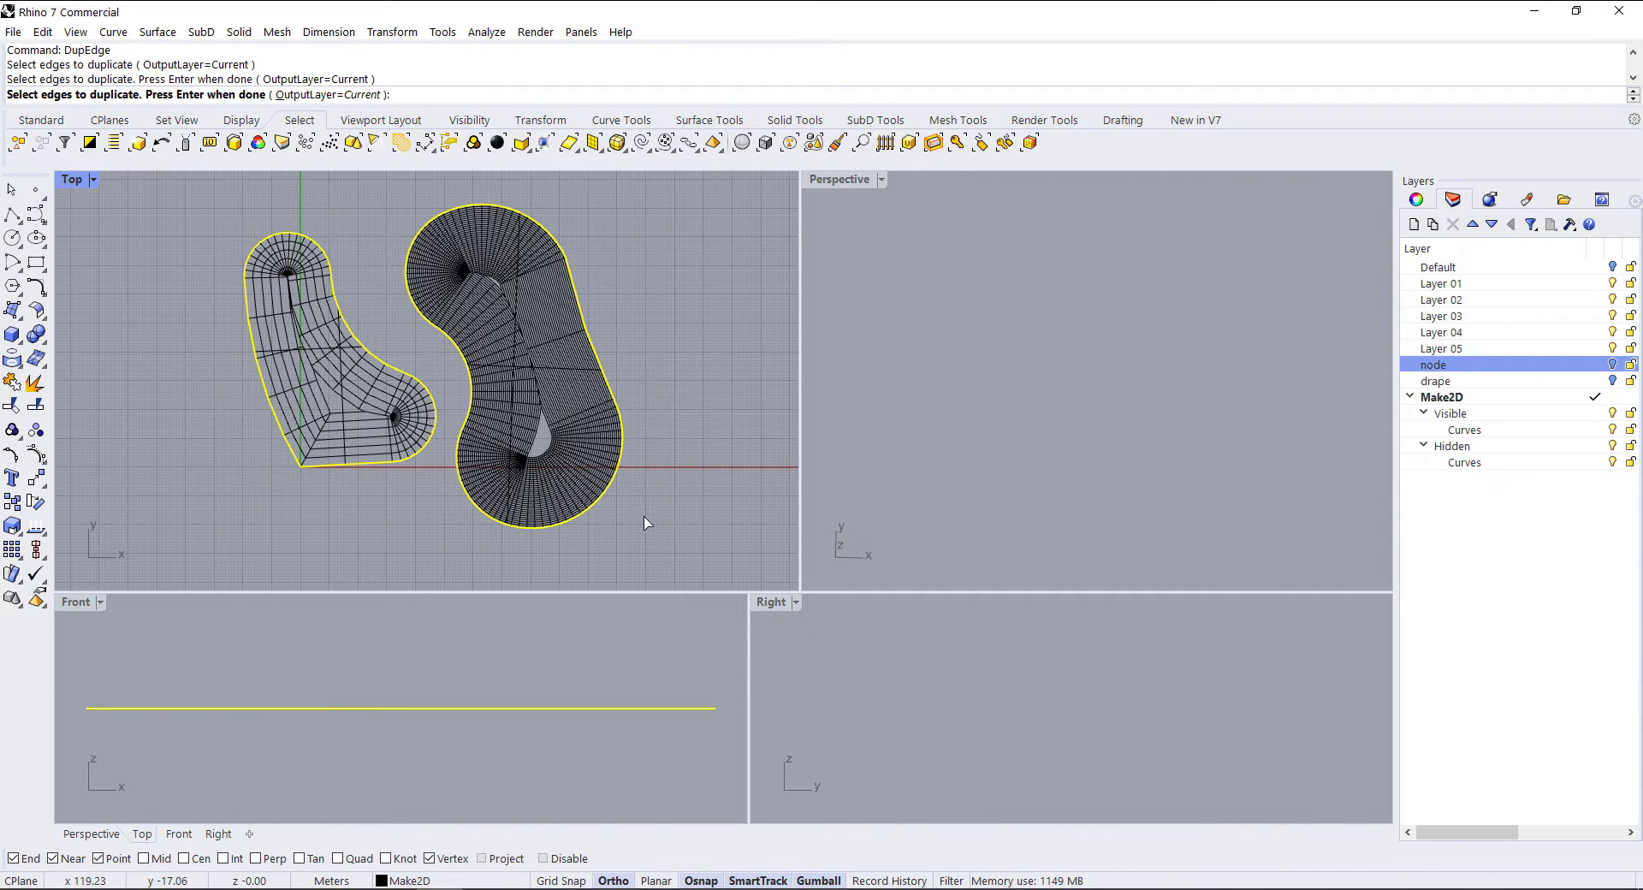
key(Return)
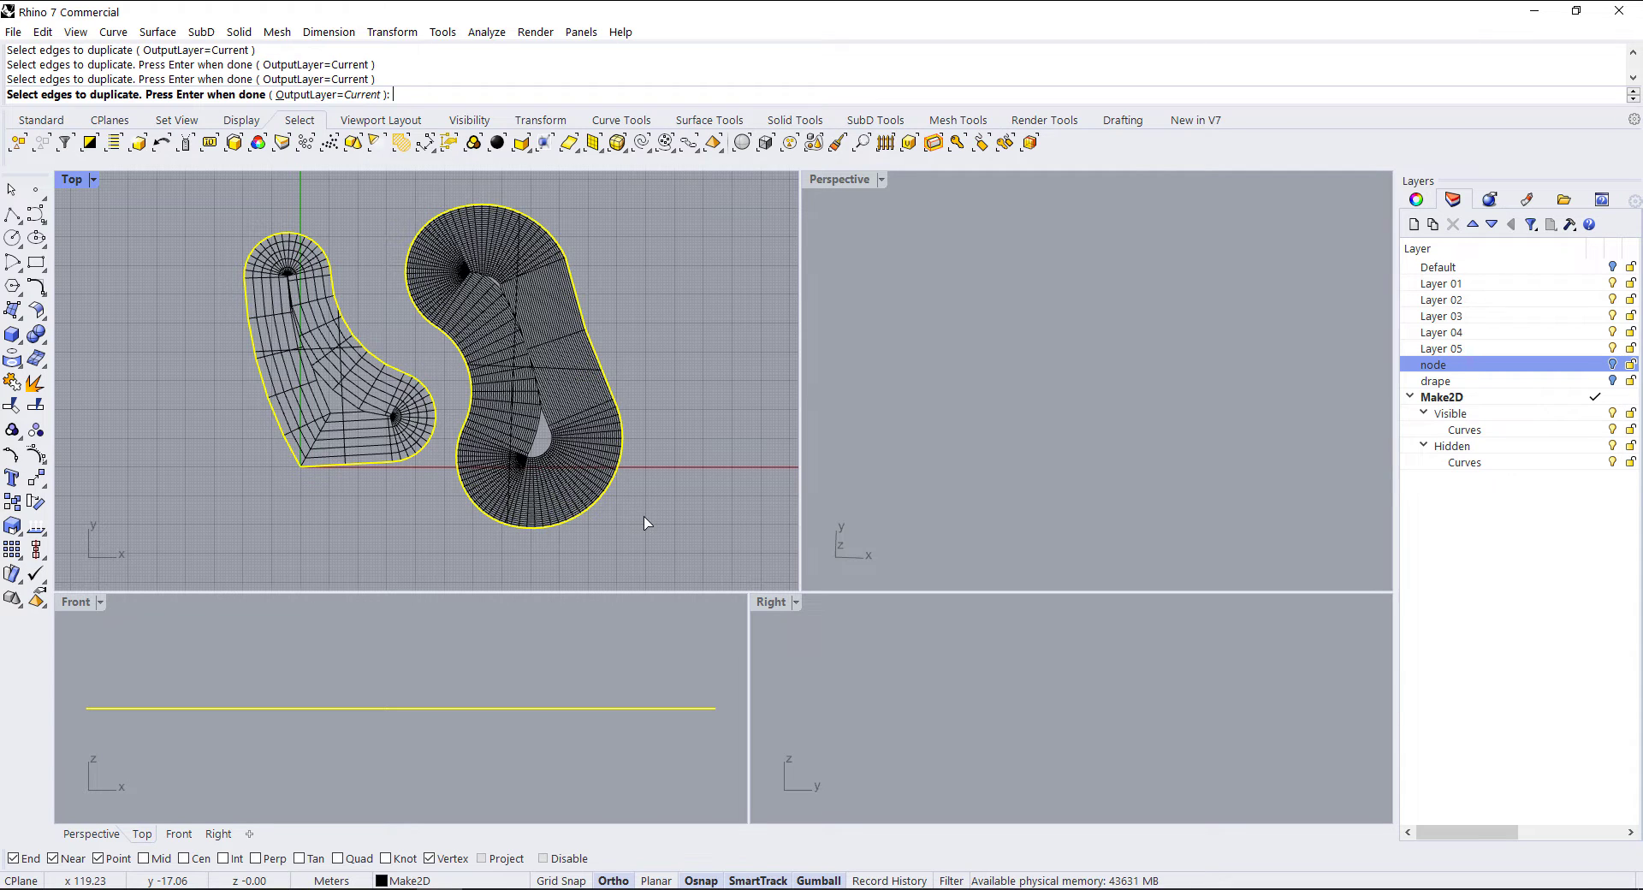
Create a layer named edge and move the duplicated berm outline curves onto it
click(1414, 225)
text(edge)
key(Return)
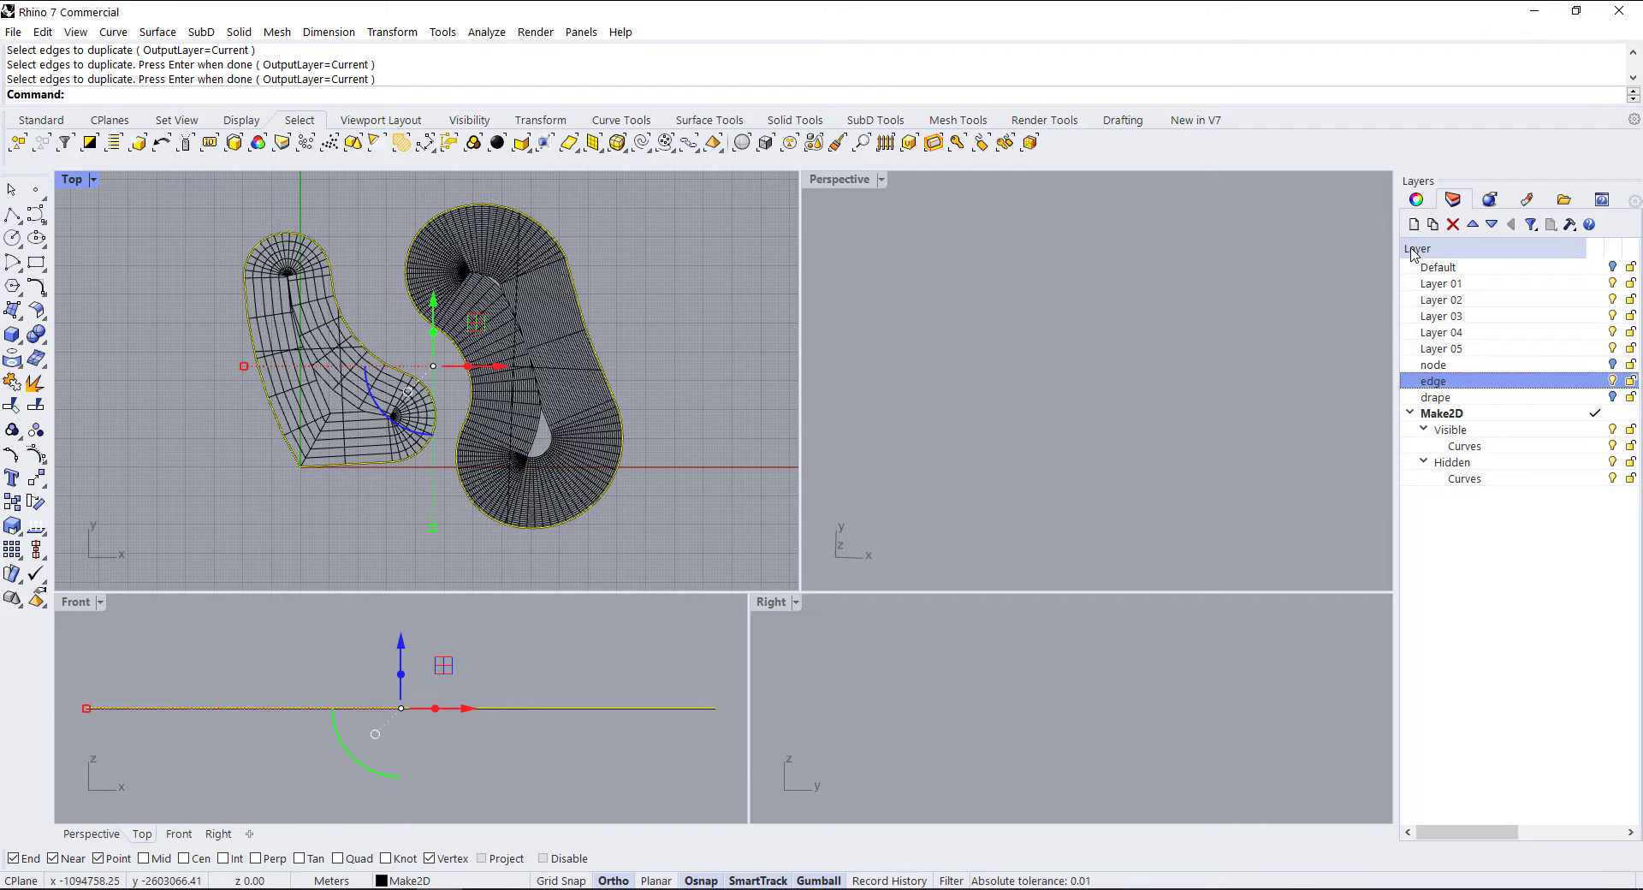
right_click(1454, 380)
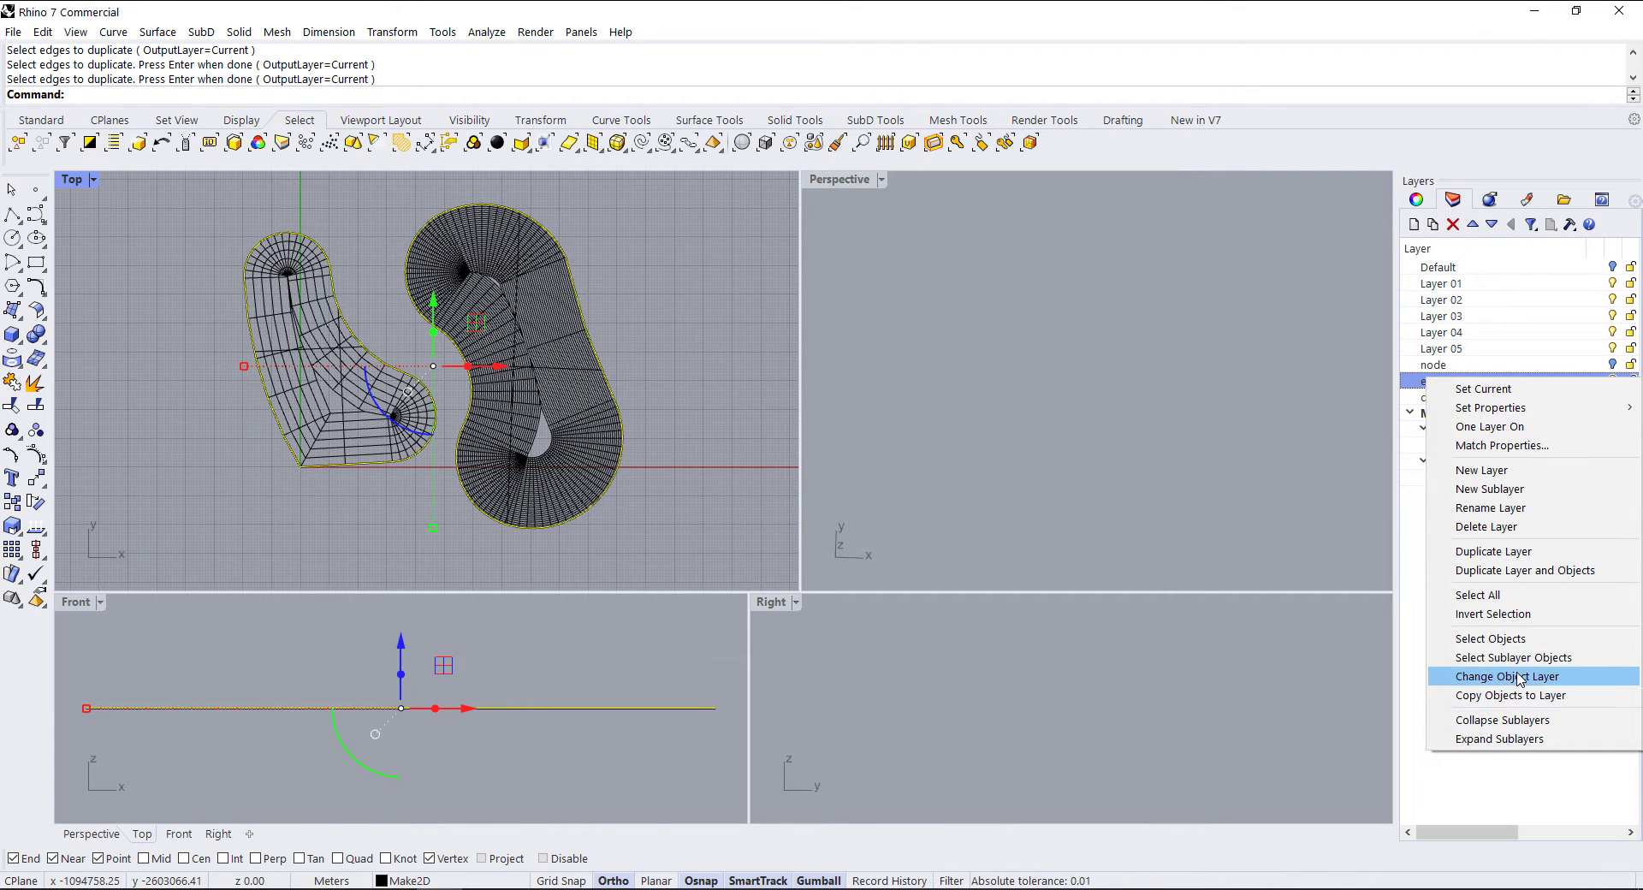
click(1543, 677)
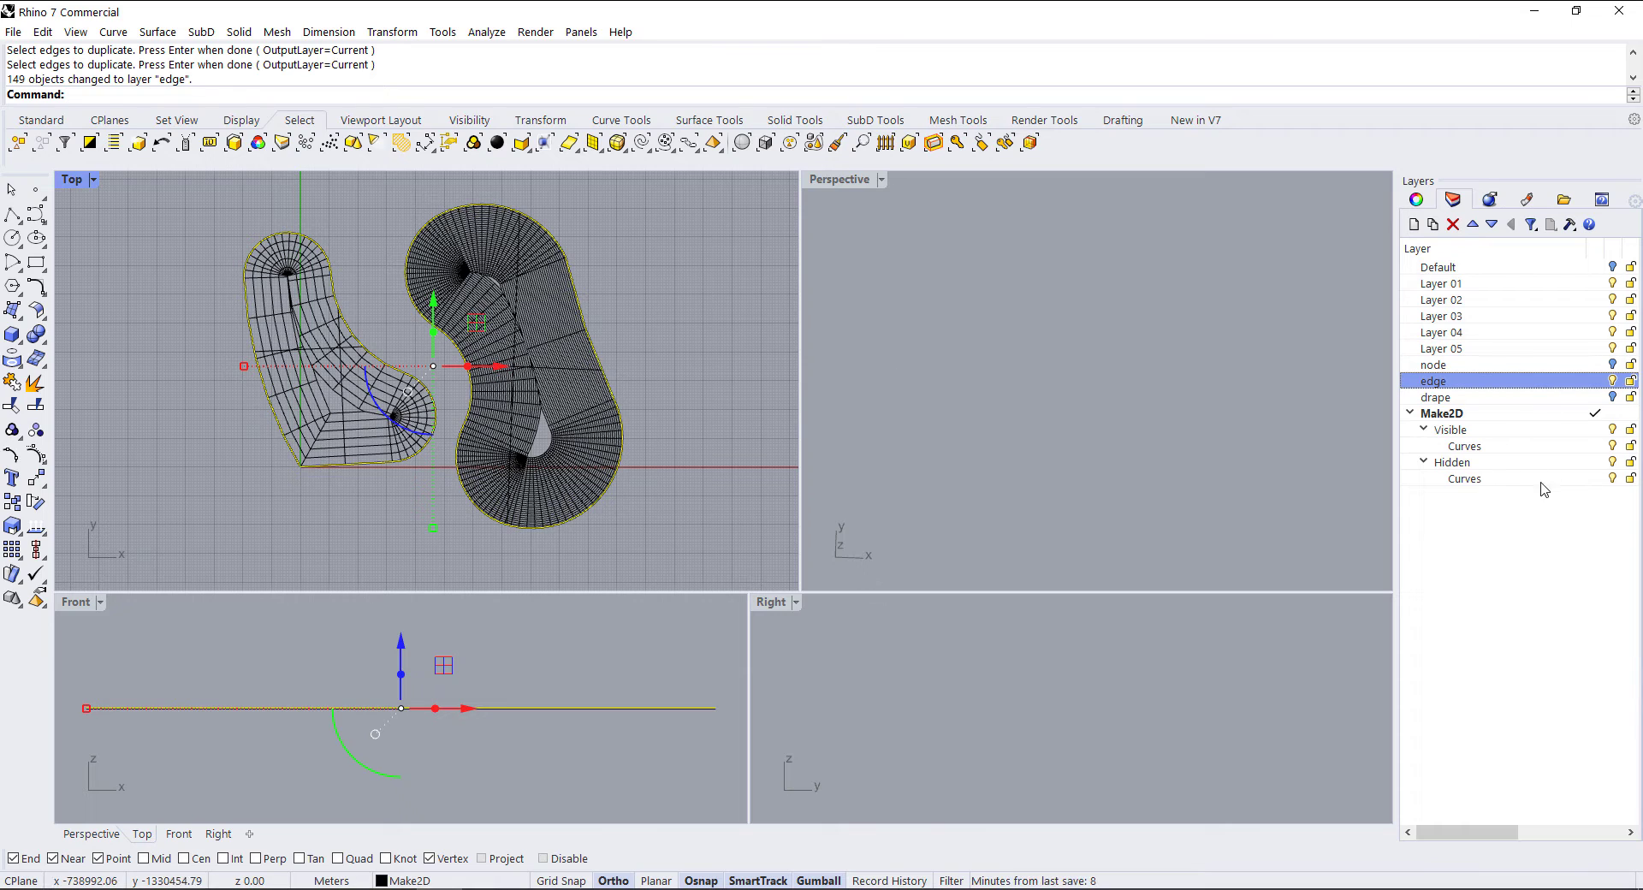
Make the edge layer current, hide the Make2D layer and show the drape layer
double_click(1507, 387)
click(1614, 415)
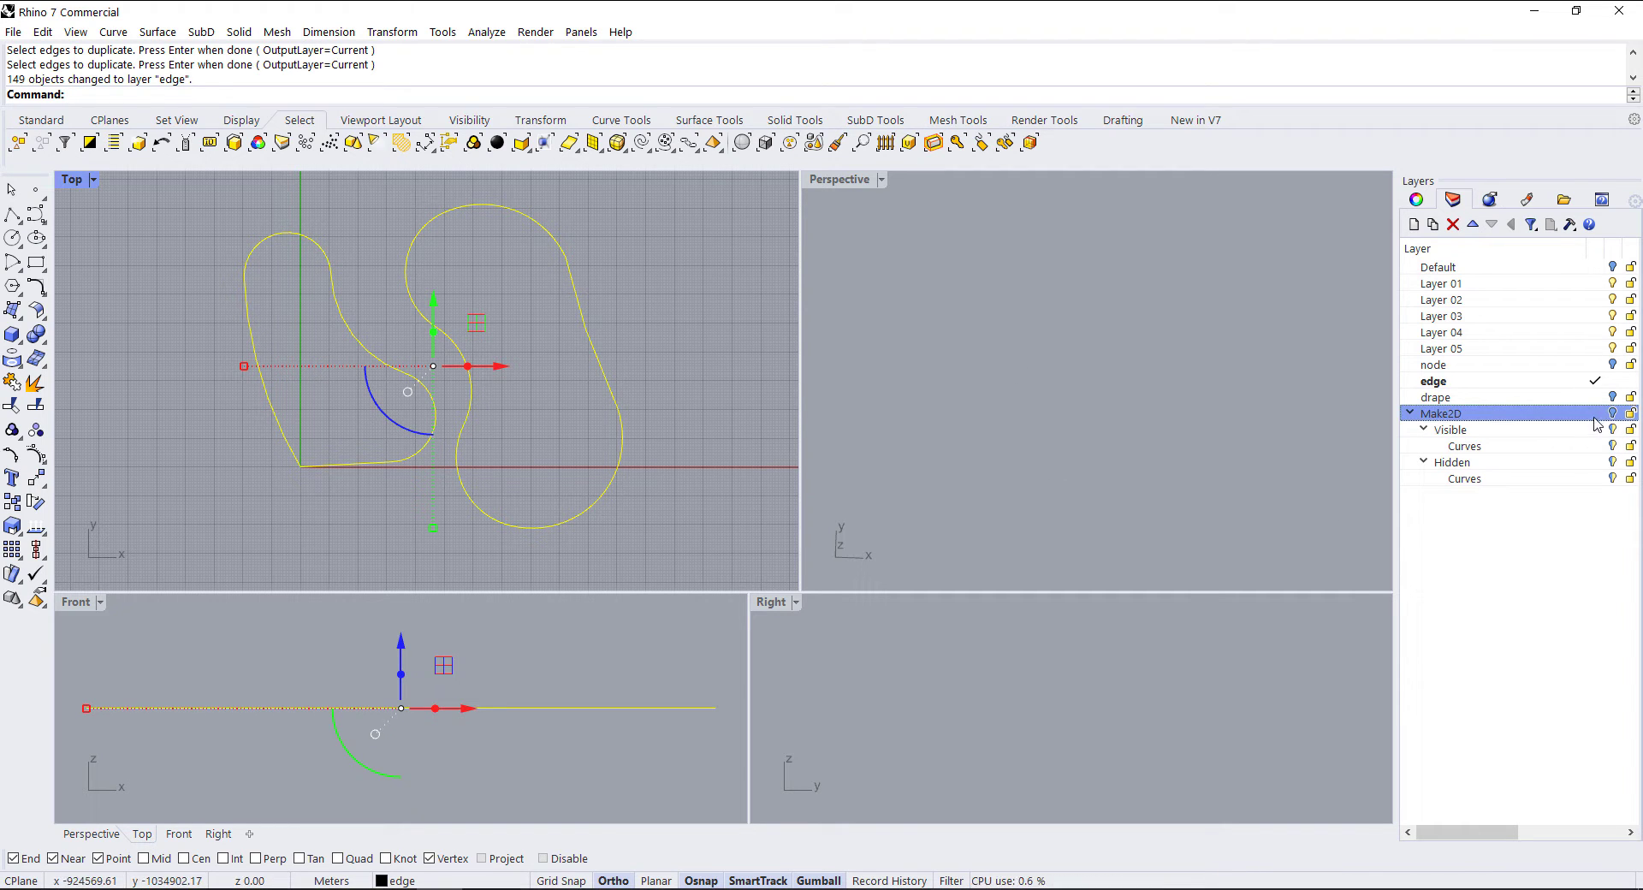
click(1612, 398)
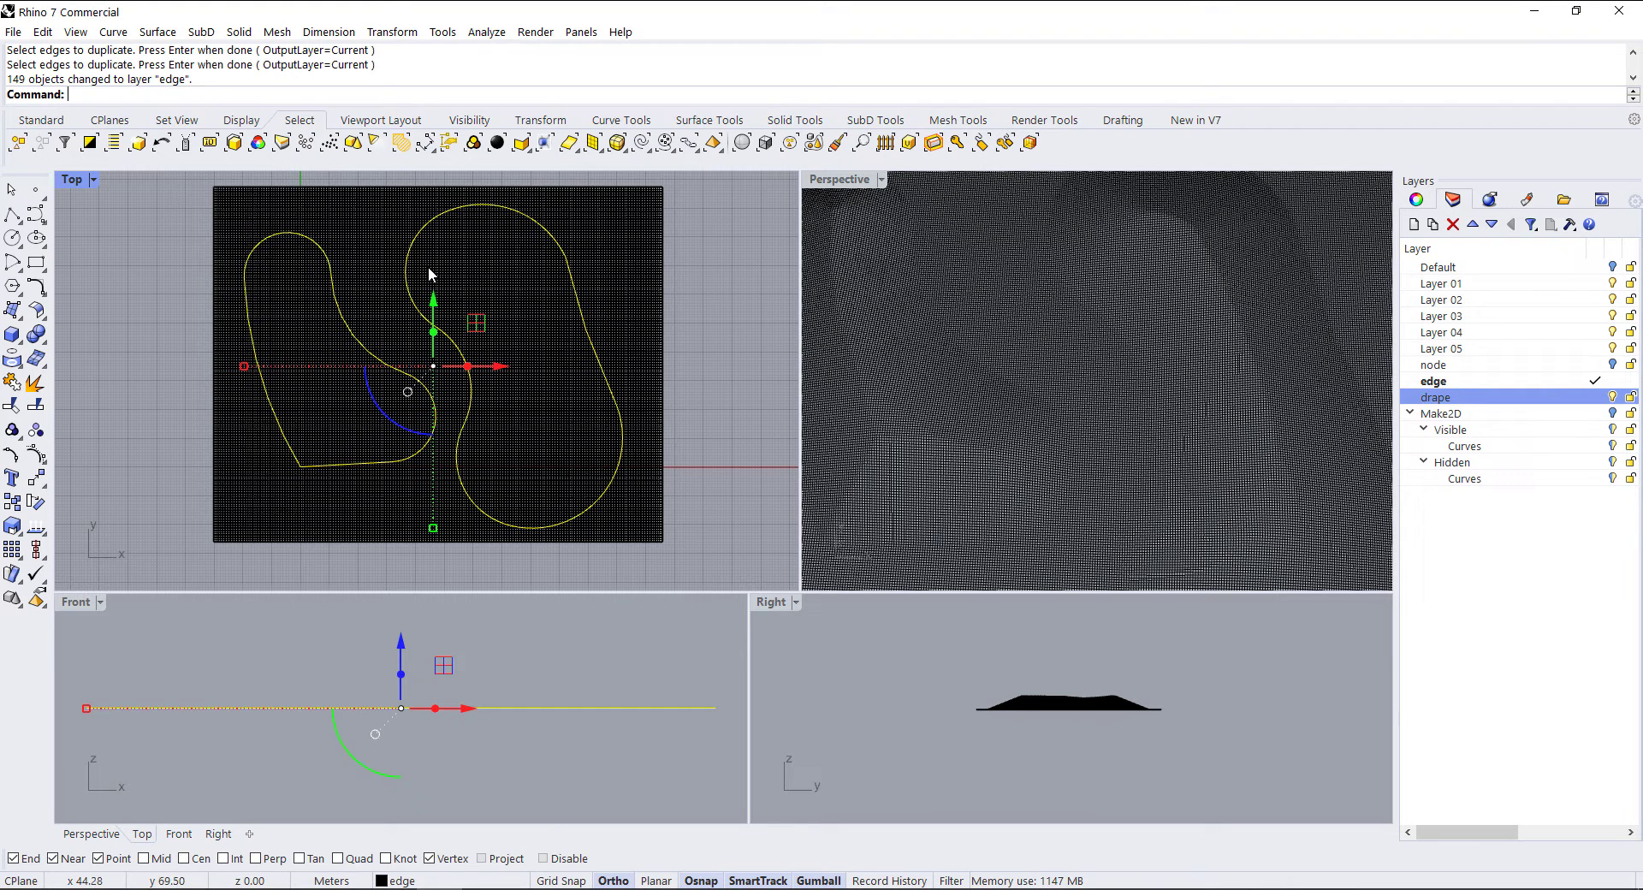
Trim away the drape surface outside the two berm outlines, using the selected edge curves as cutting objects
text(Trim)
key(Return)
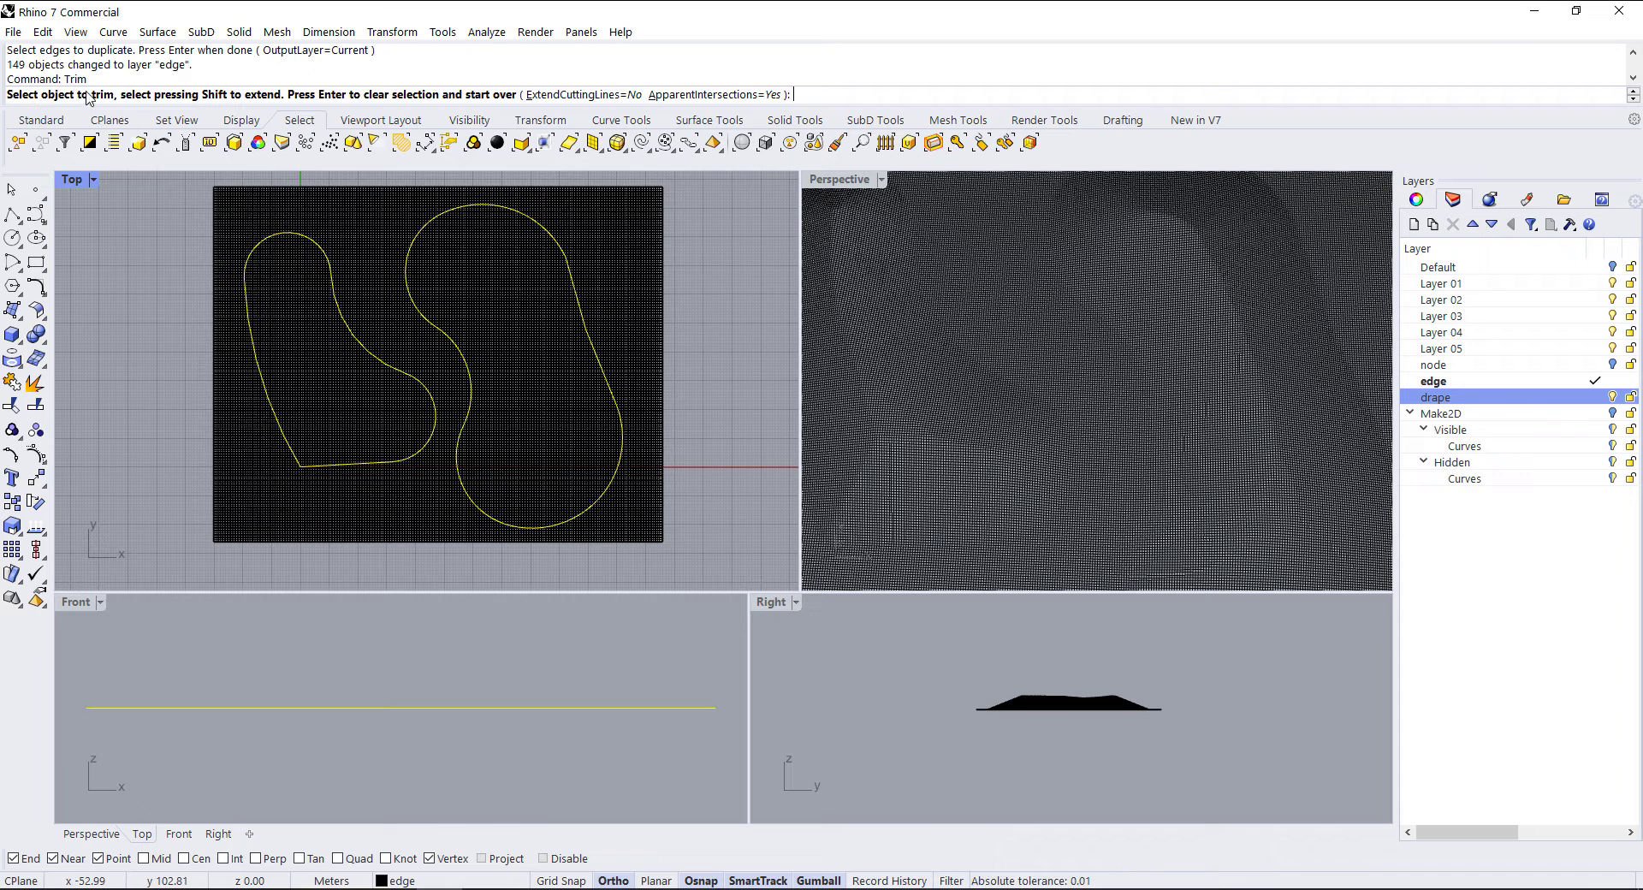
click(439, 504)
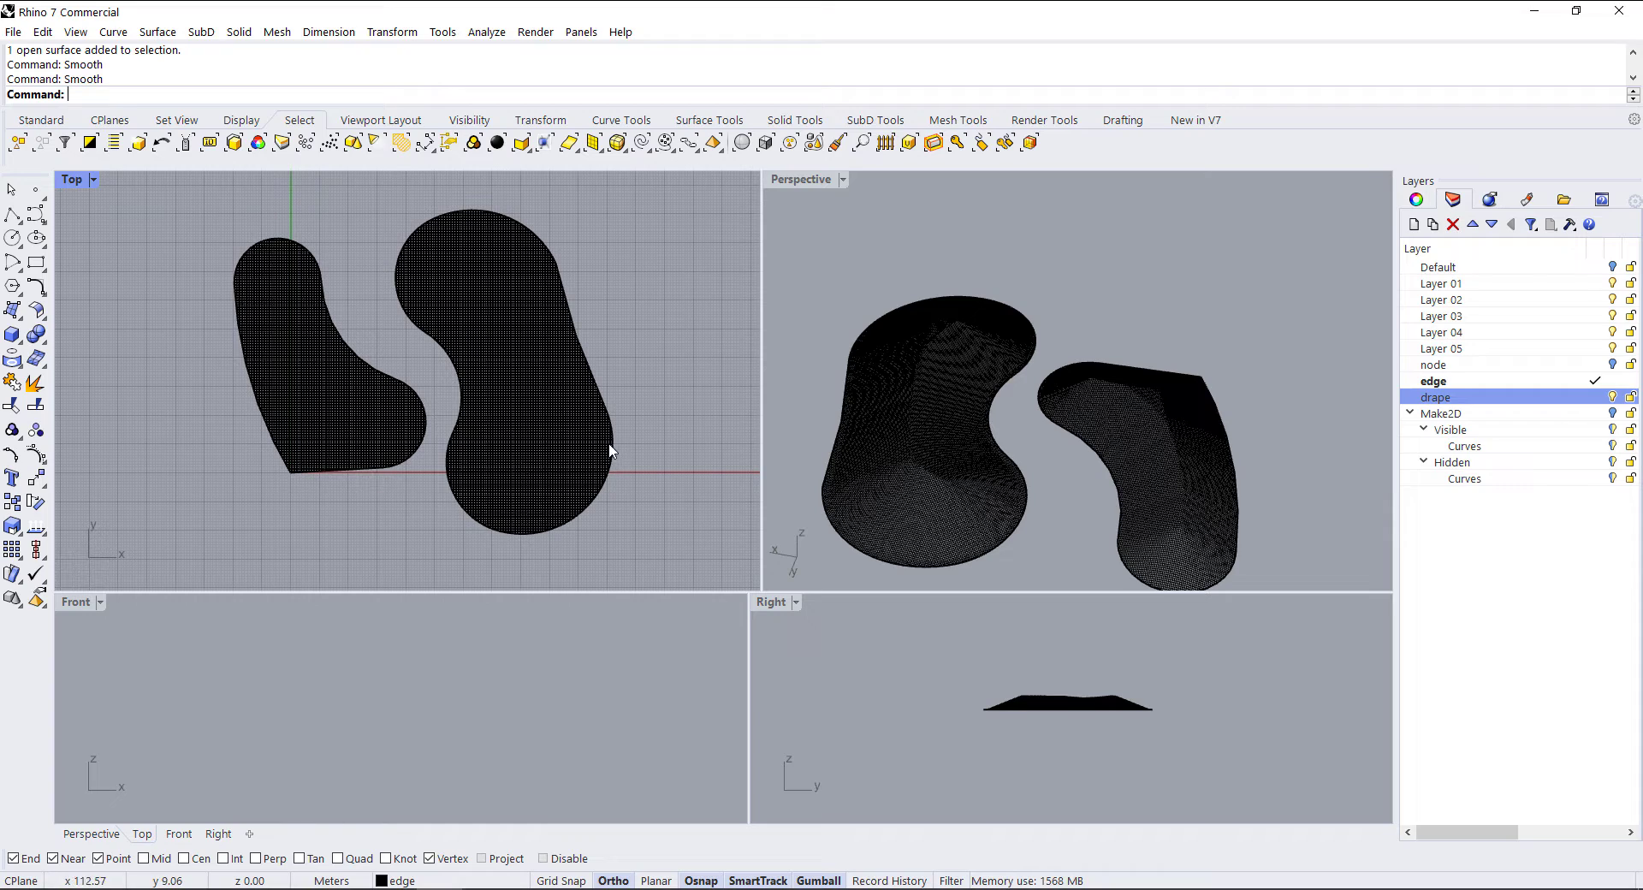
Maximize the Perspective view and examine the shape of the trimmed berm surfaces from several angles
double_click(801, 180)
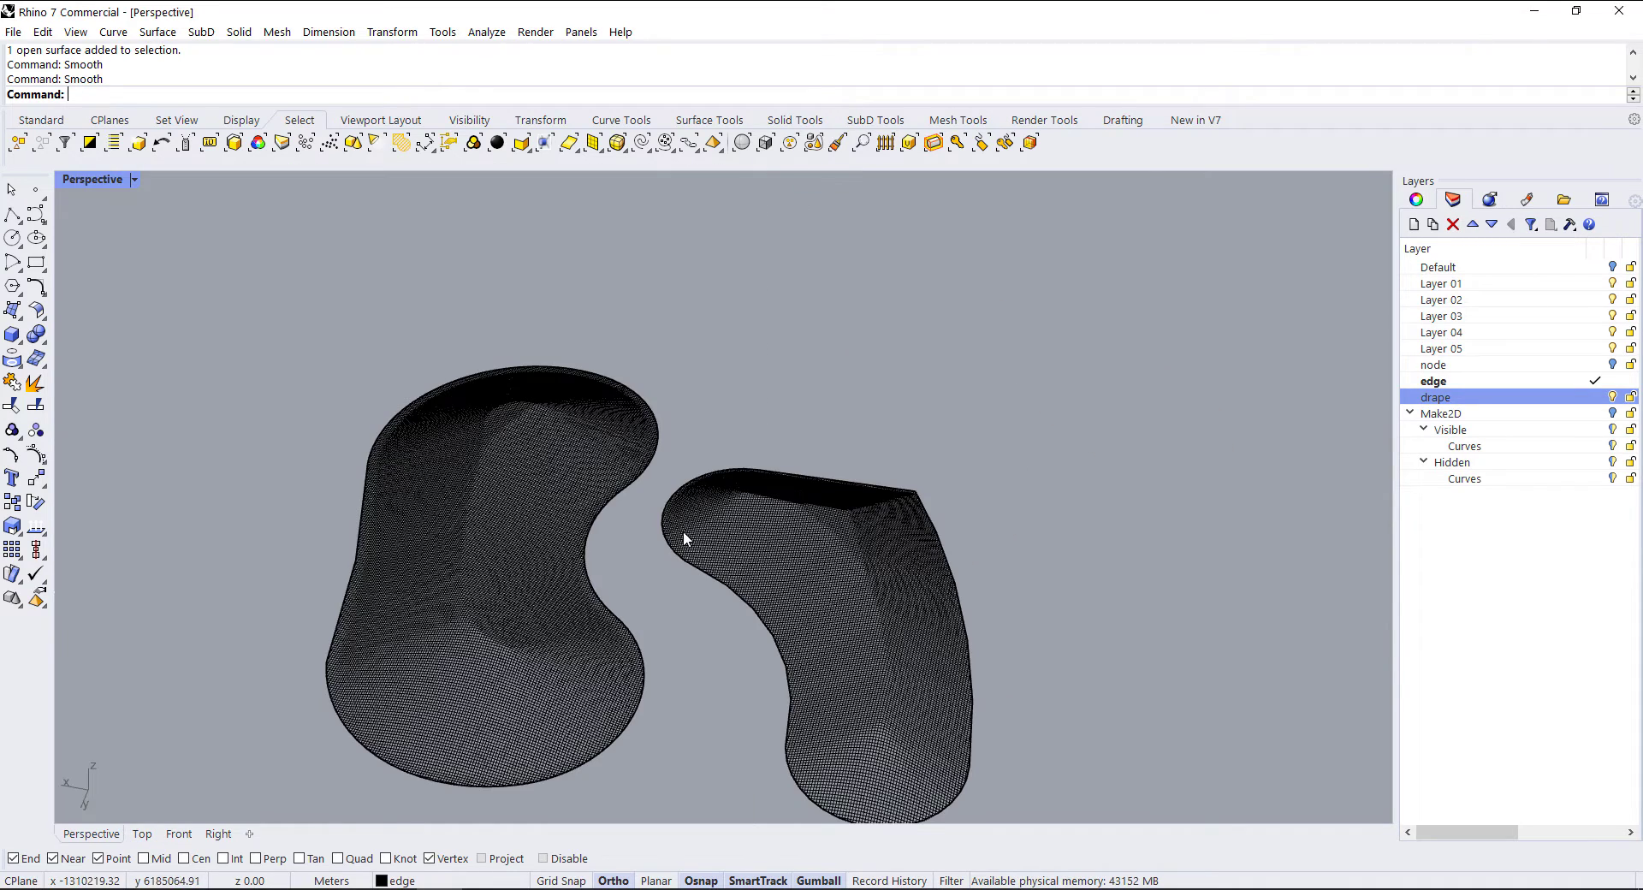
right_drag(683, 533, 488, 389)
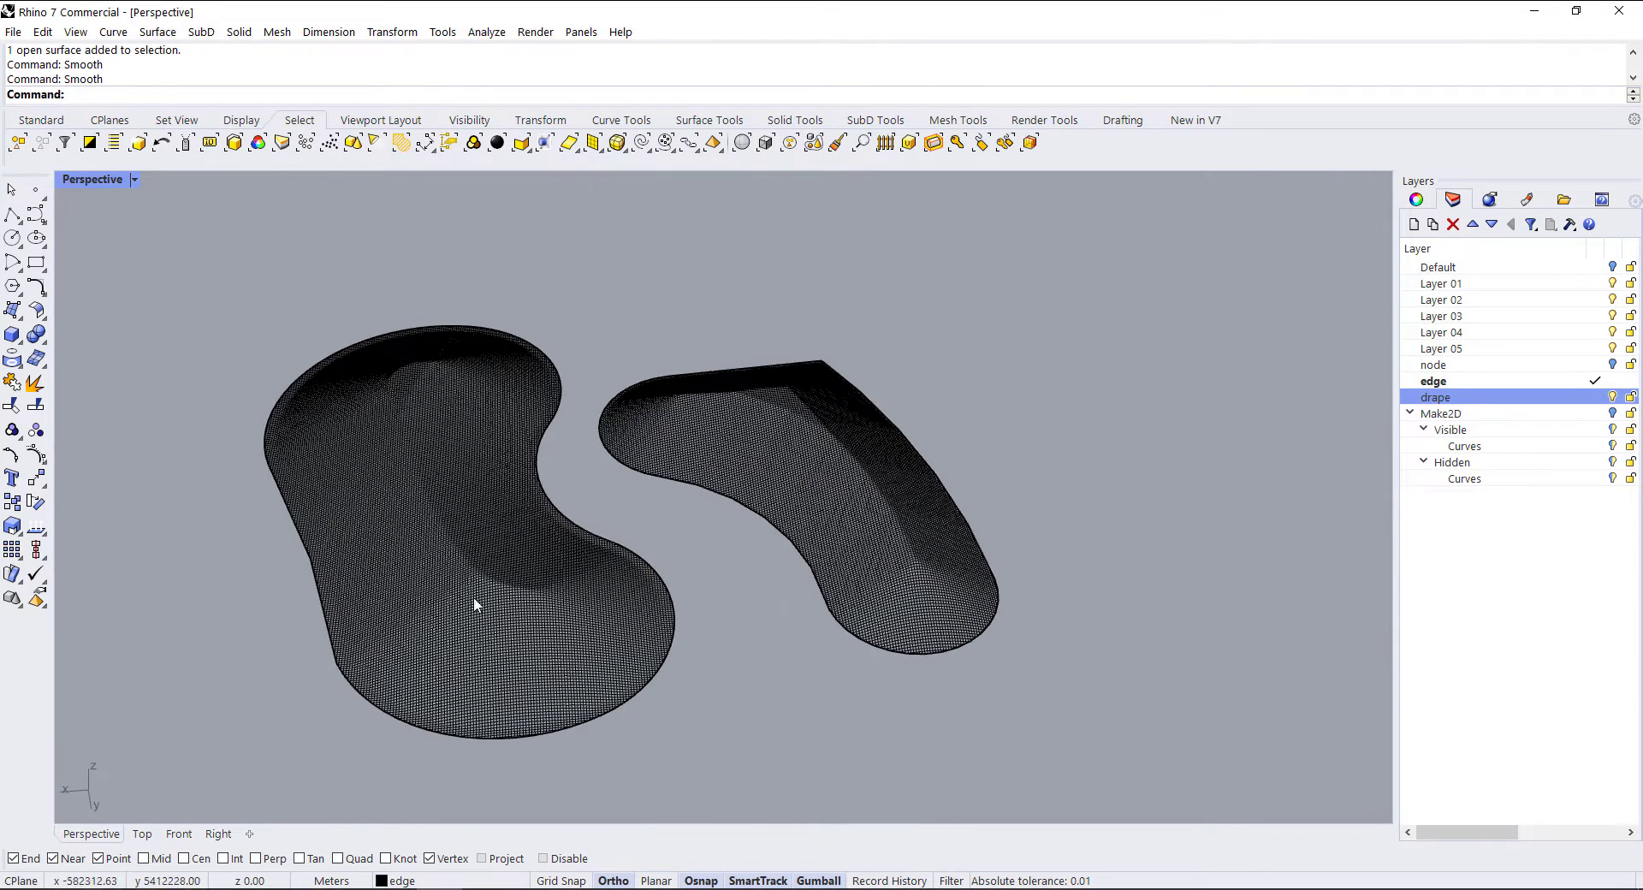
right_drag(909, 689, 865, 568)
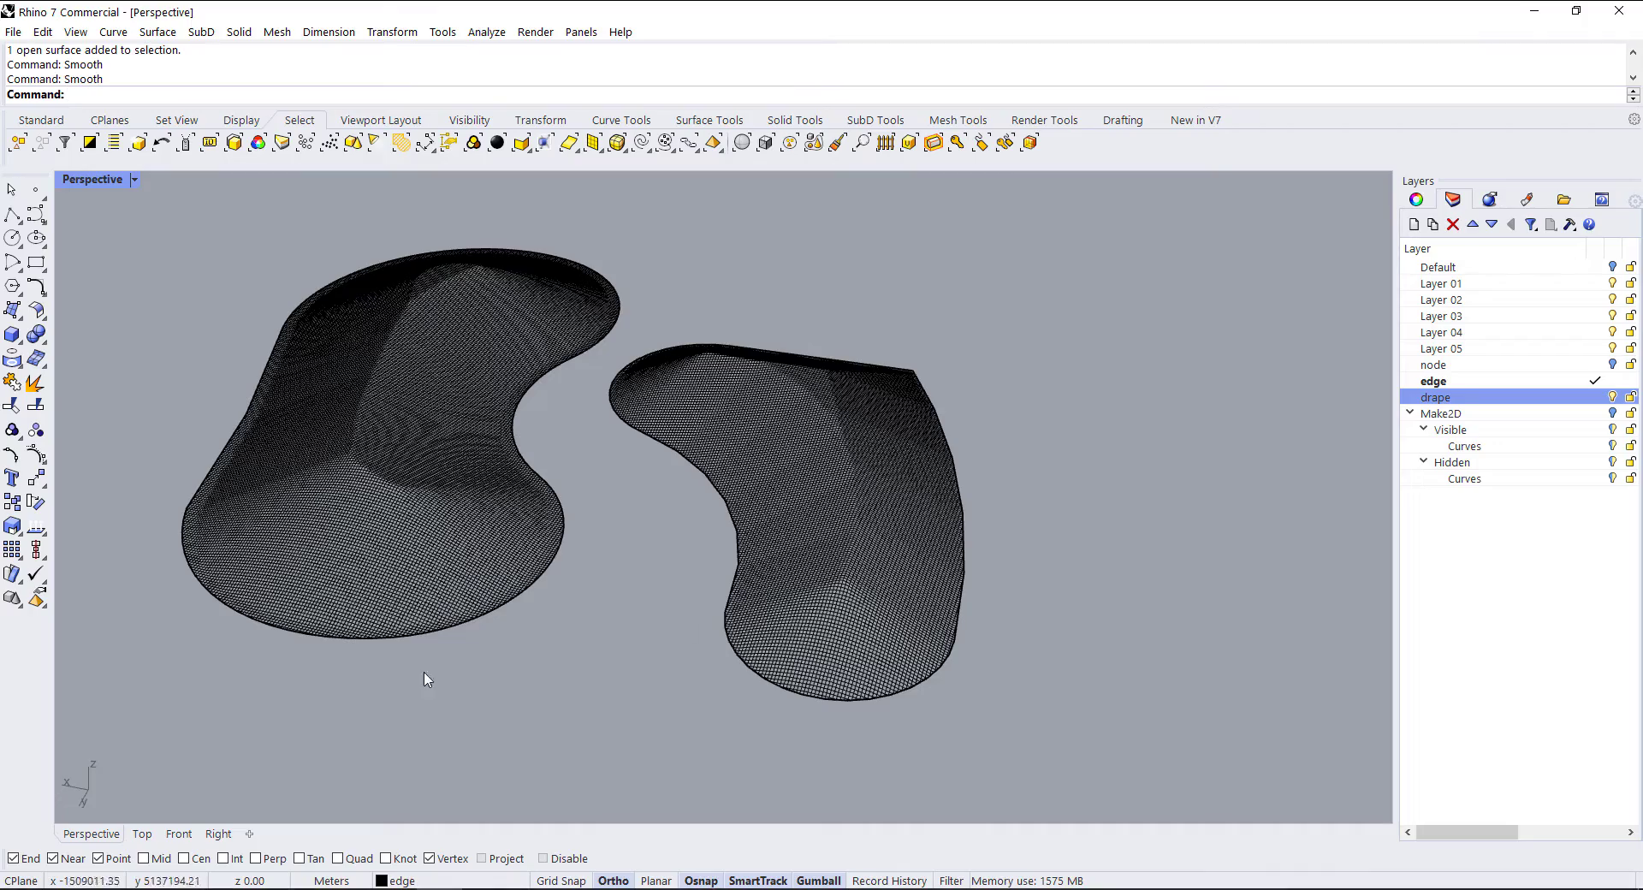
right_drag(539, 642, 562, 616)
scroll(886, 519, up, 6)
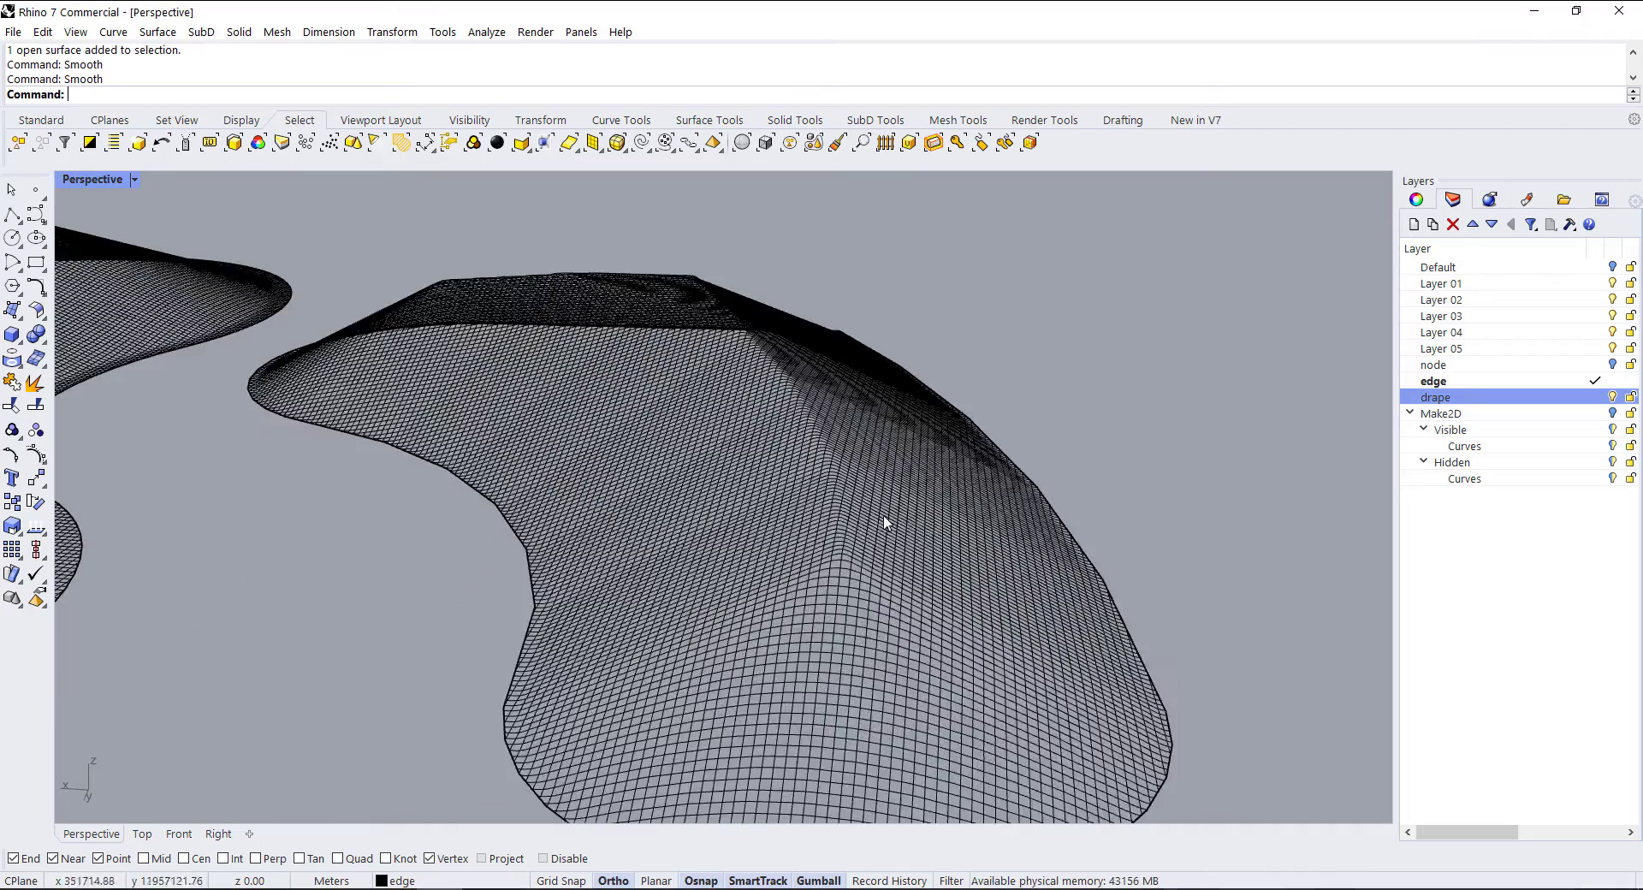
right_drag(726, 488, 752, 567)
Smooth both trimmed berm surfaces in X, Y and Z with fixed boundaries, a factor of about 0.32 per step and 54 smooth steps
click(752, 567)
shift+click(334, 395)
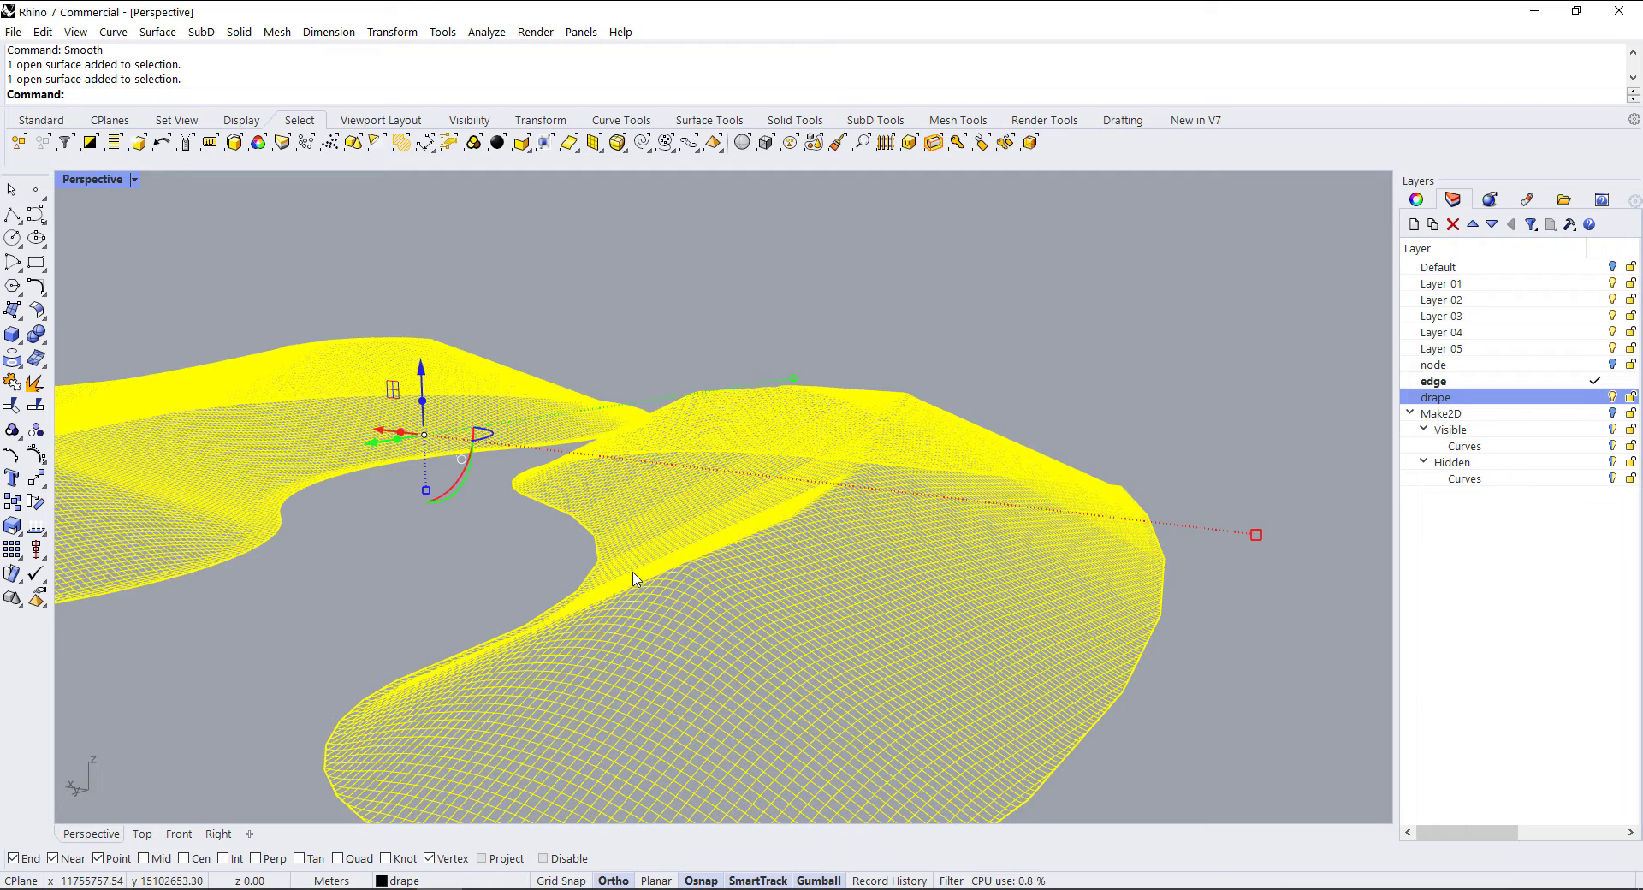
text(mooth)
key(Return)
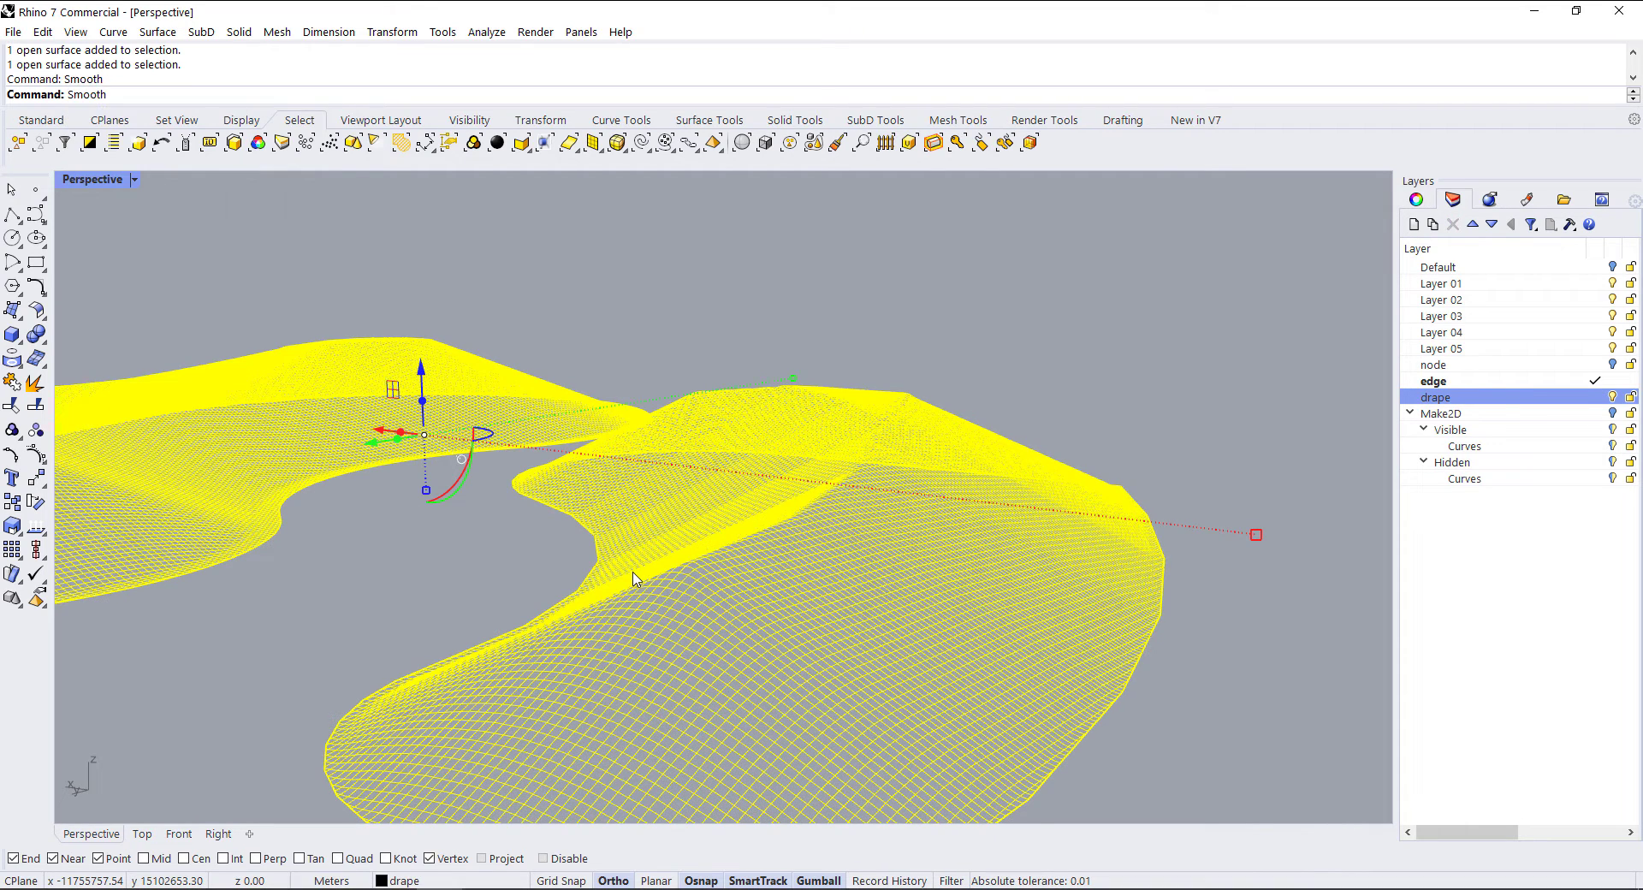
drag(791, 295, 1070, 226)
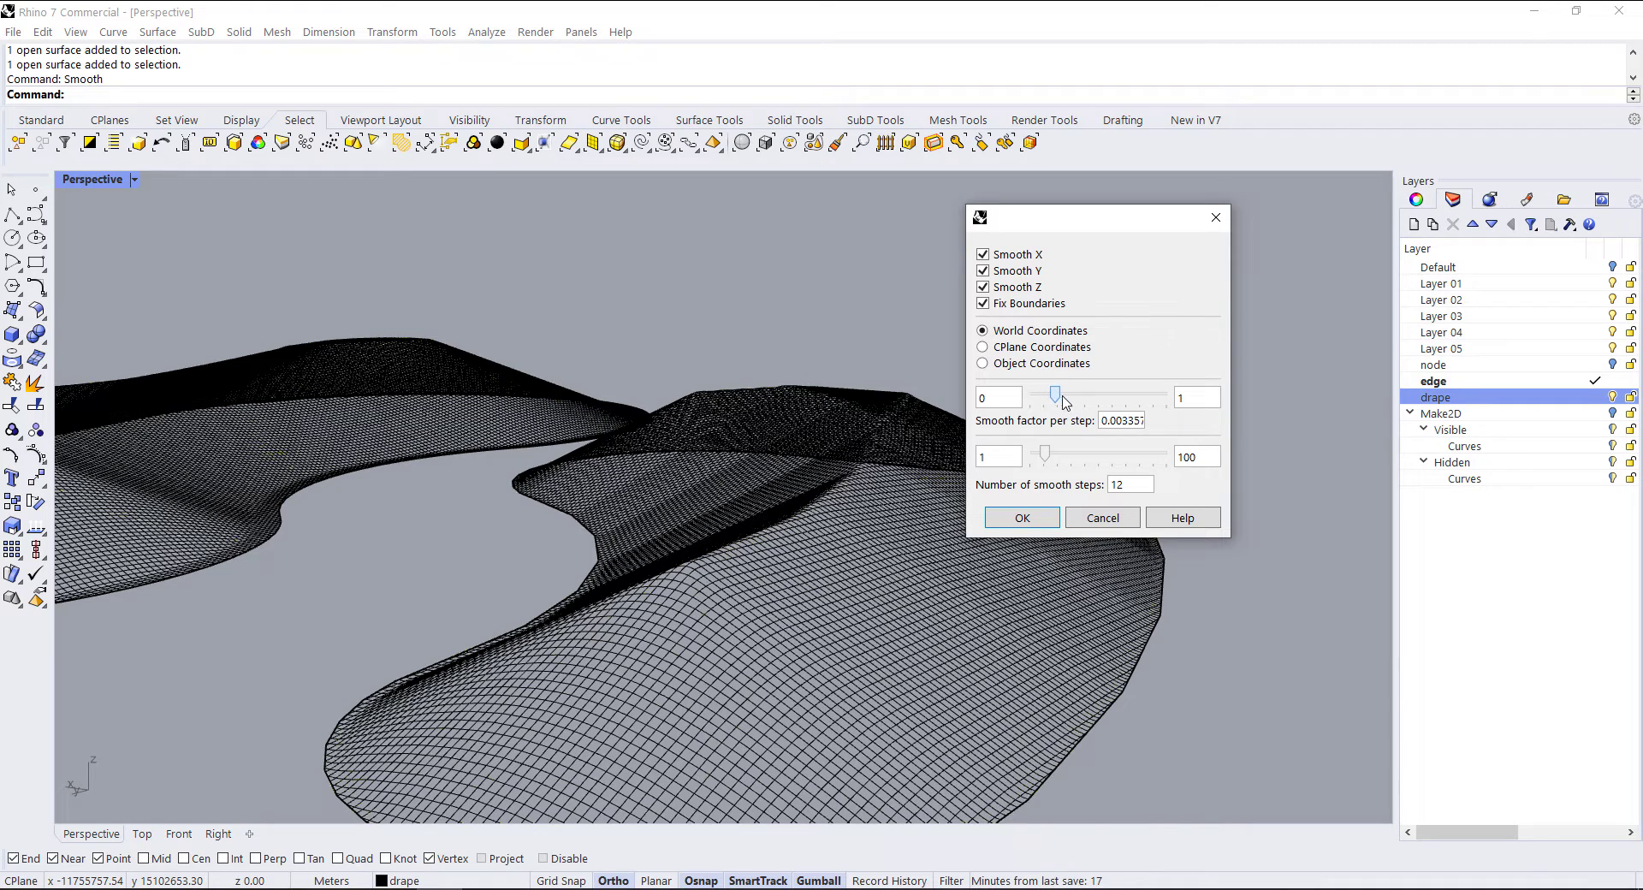
drag(1065, 402, 1127, 403)
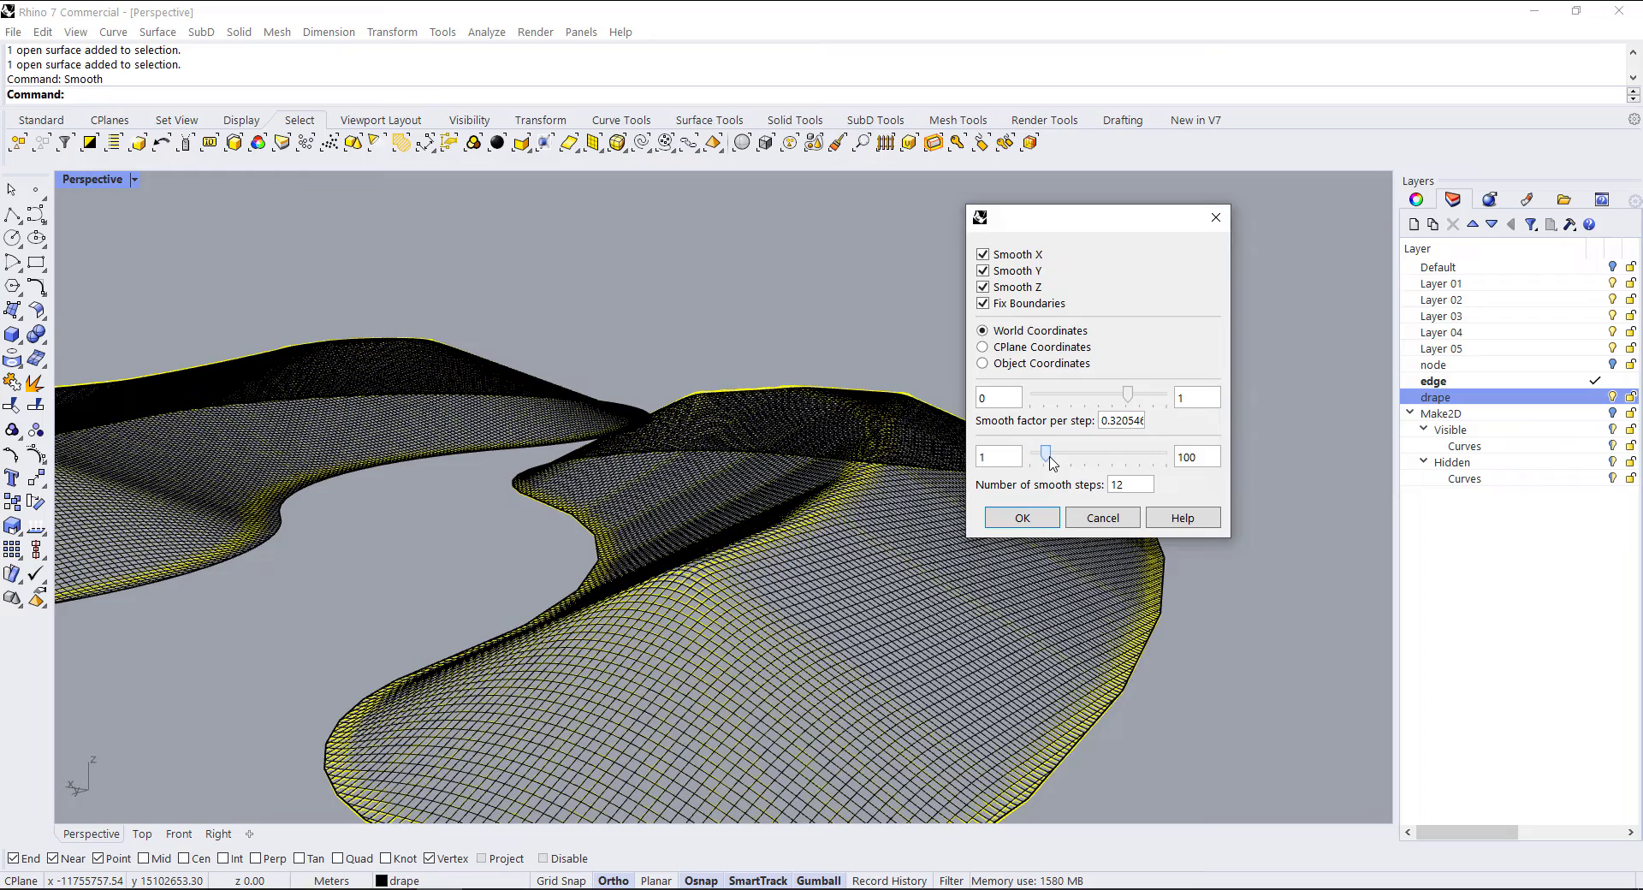
drag(1052, 463, 1112, 464)
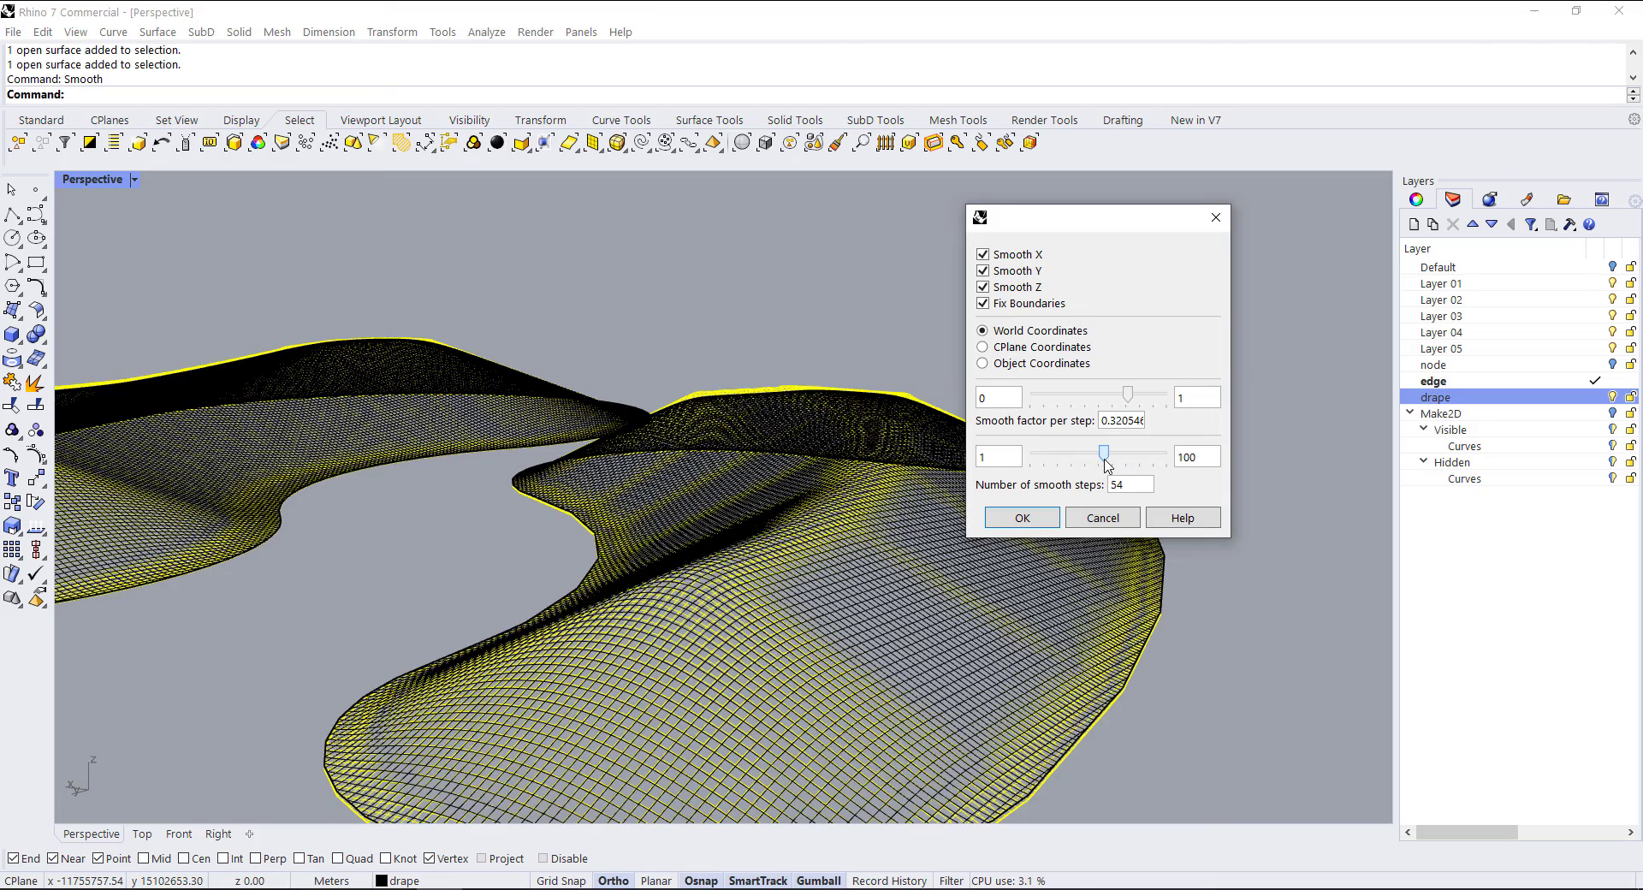
click(1019, 518)
right_drag(752, 568, 528, 645)
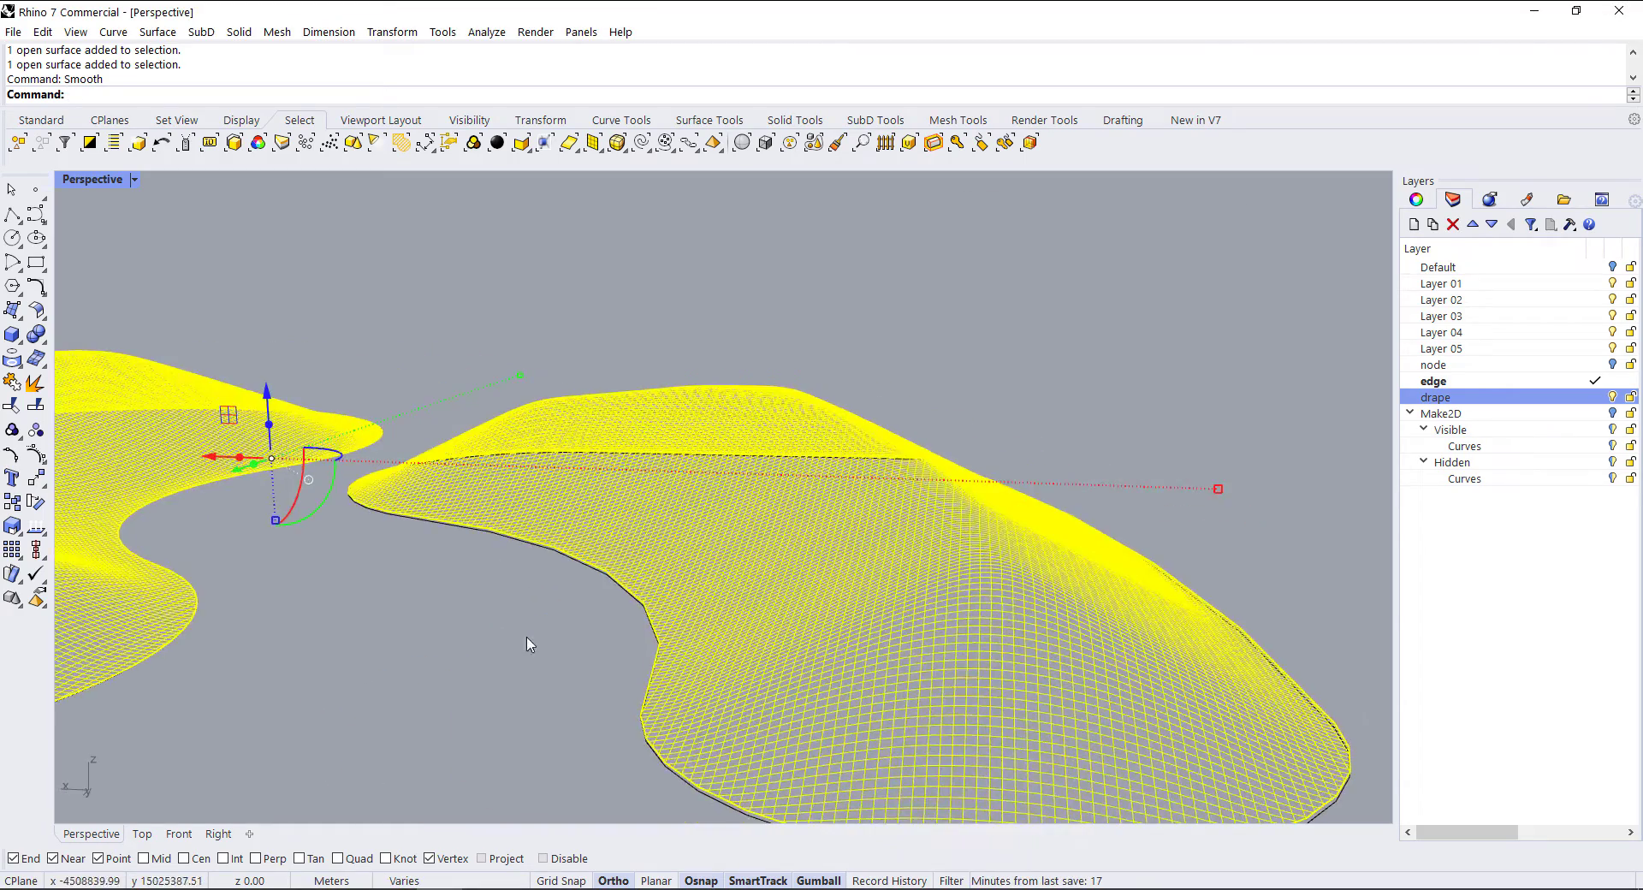
click(528, 644)
Apply a second Smooth pass to both berm surfaces with the same factor of about 0.32 and 54 steps
right_drag(856, 616, 613, 561)
click(752, 657)
shift+click(265, 504)
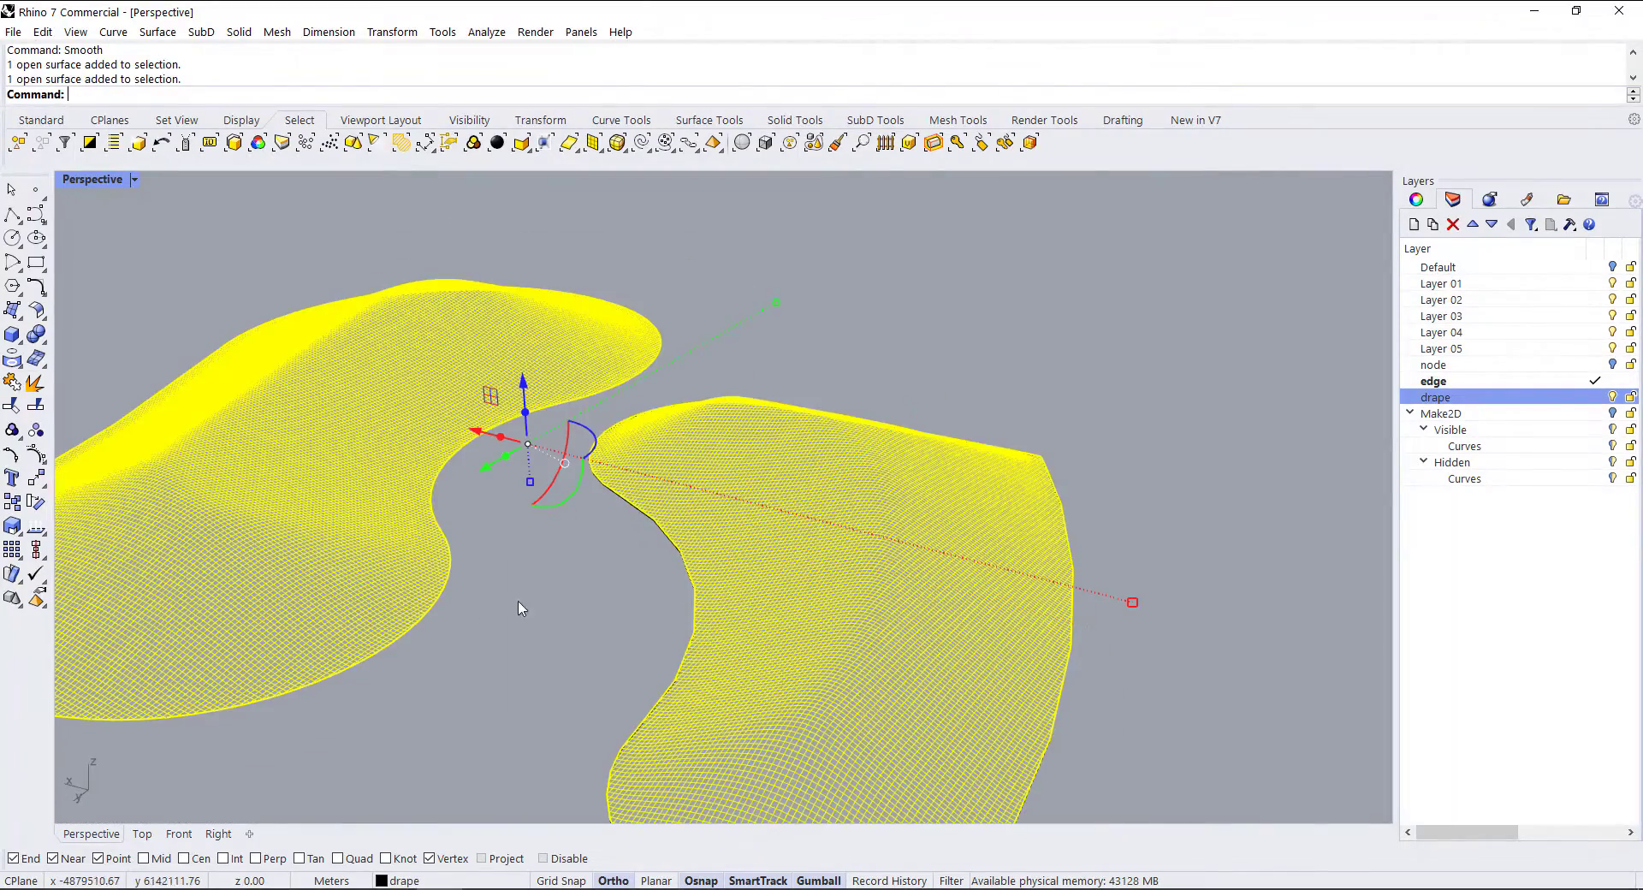
right_click(519, 602)
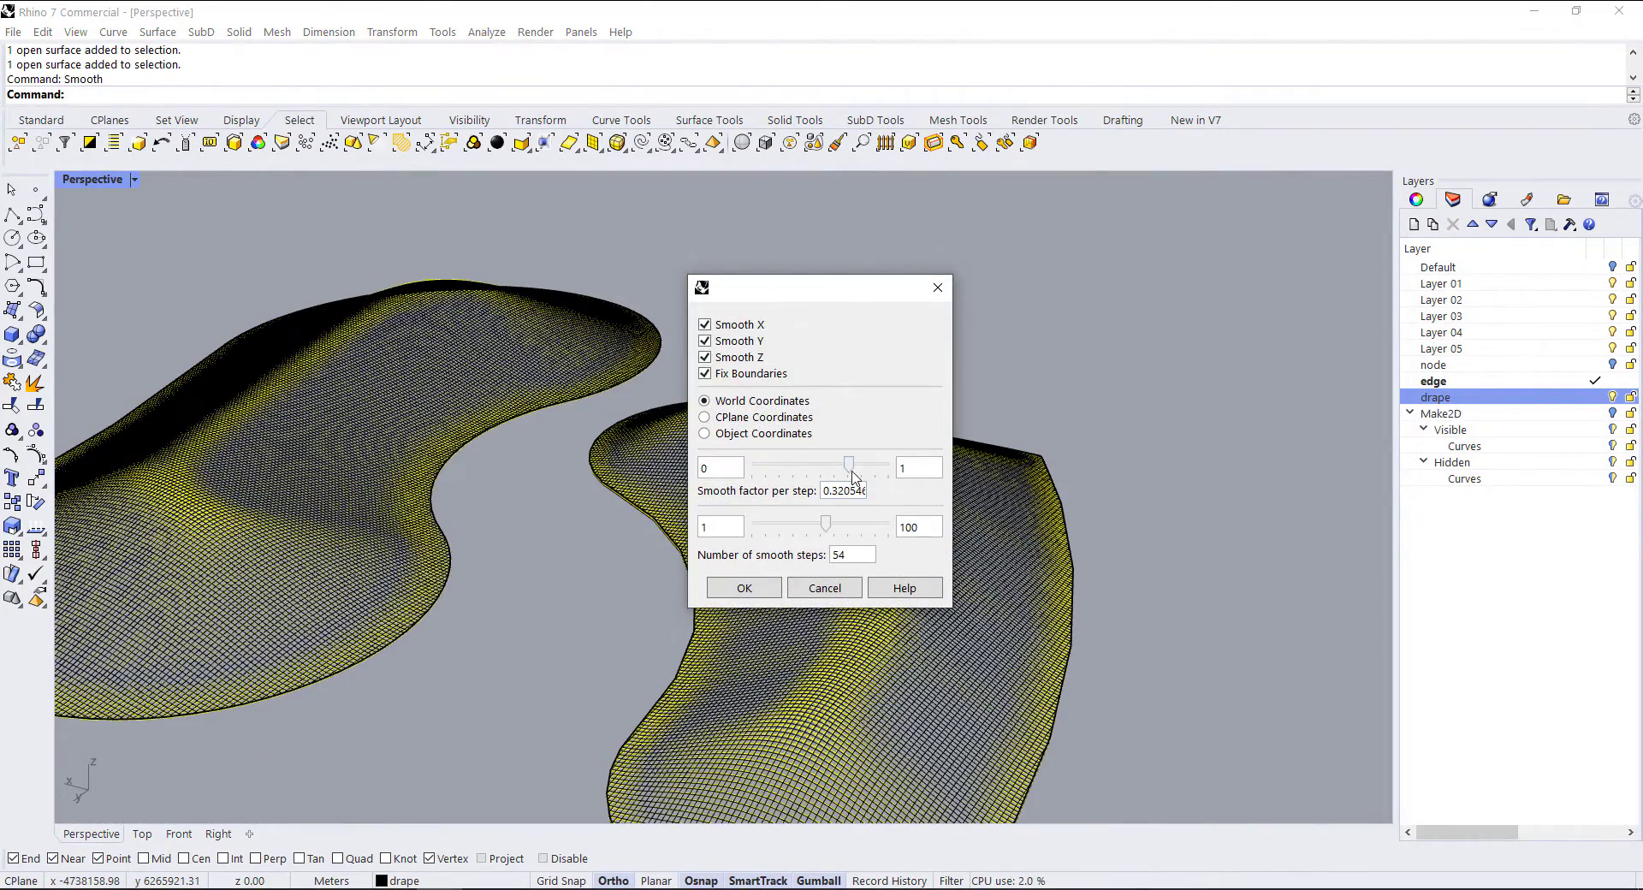
click(744, 588)
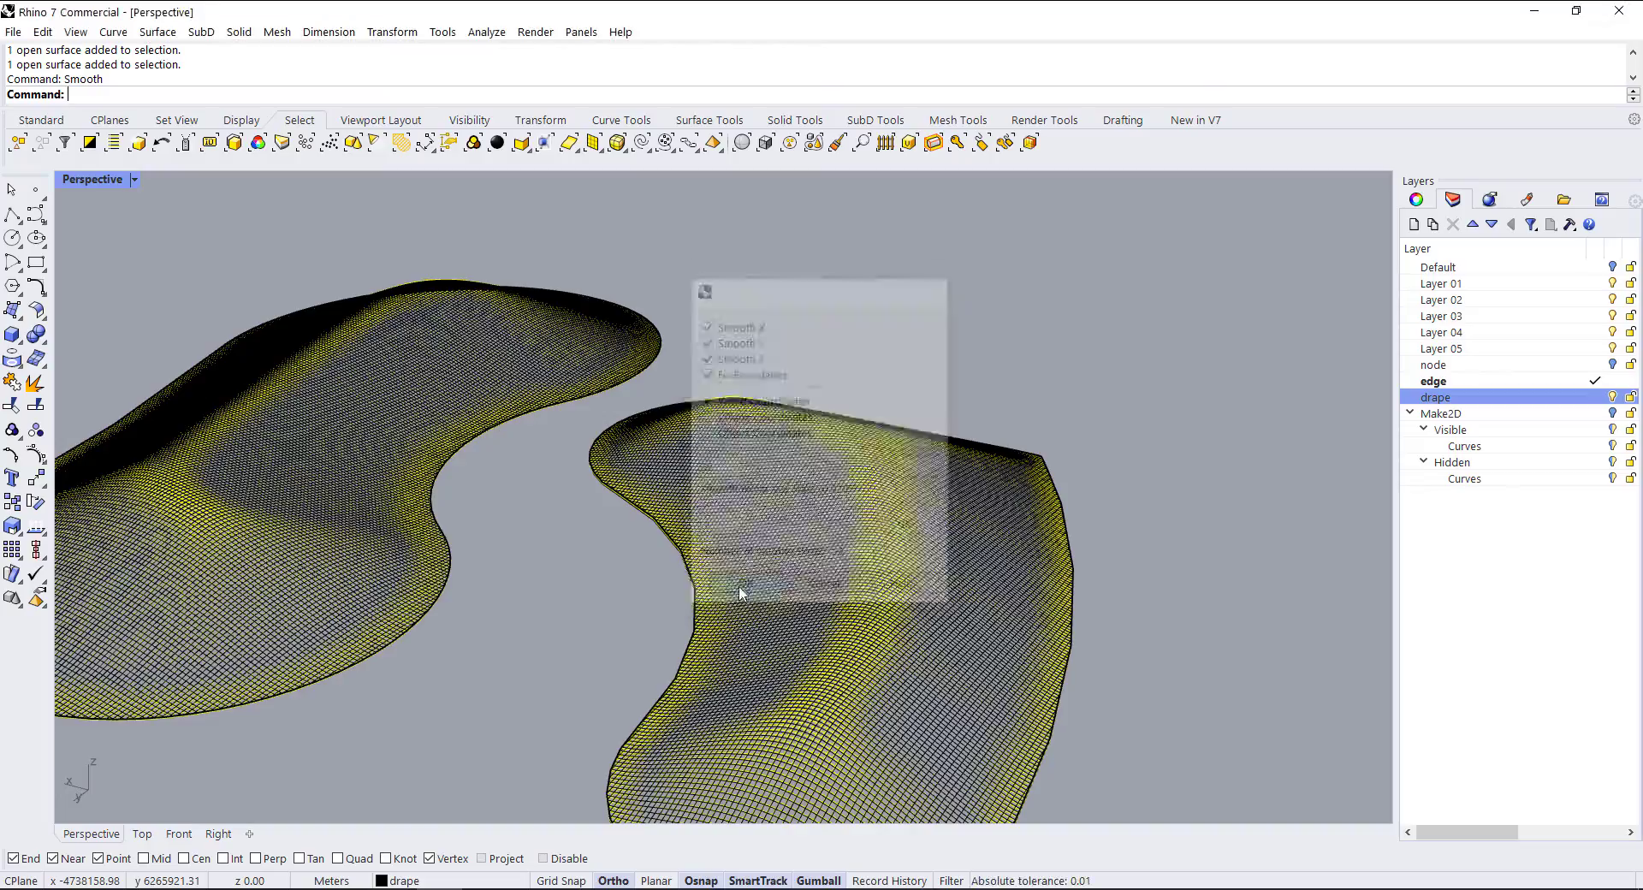
click(534, 653)
right_drag(534, 653, 820, 649)
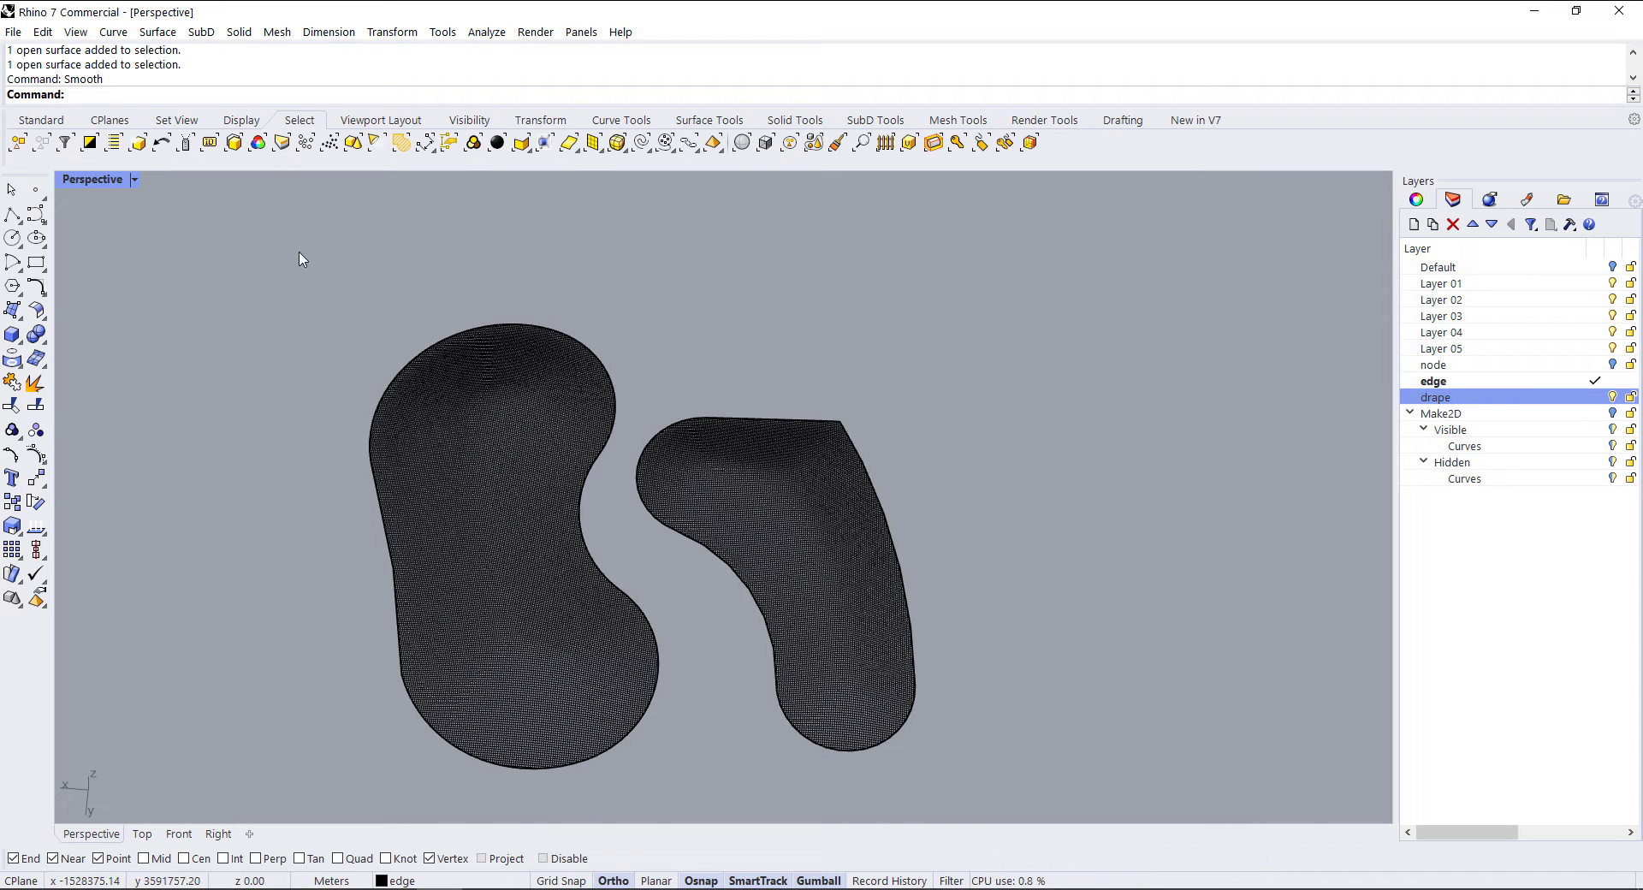
Select both smoothed berms with their outline curves and set up their export as LandscapeBermsRhino.fbx in the LandscapeBerms project's models folder
drag(271, 245, 965, 796)
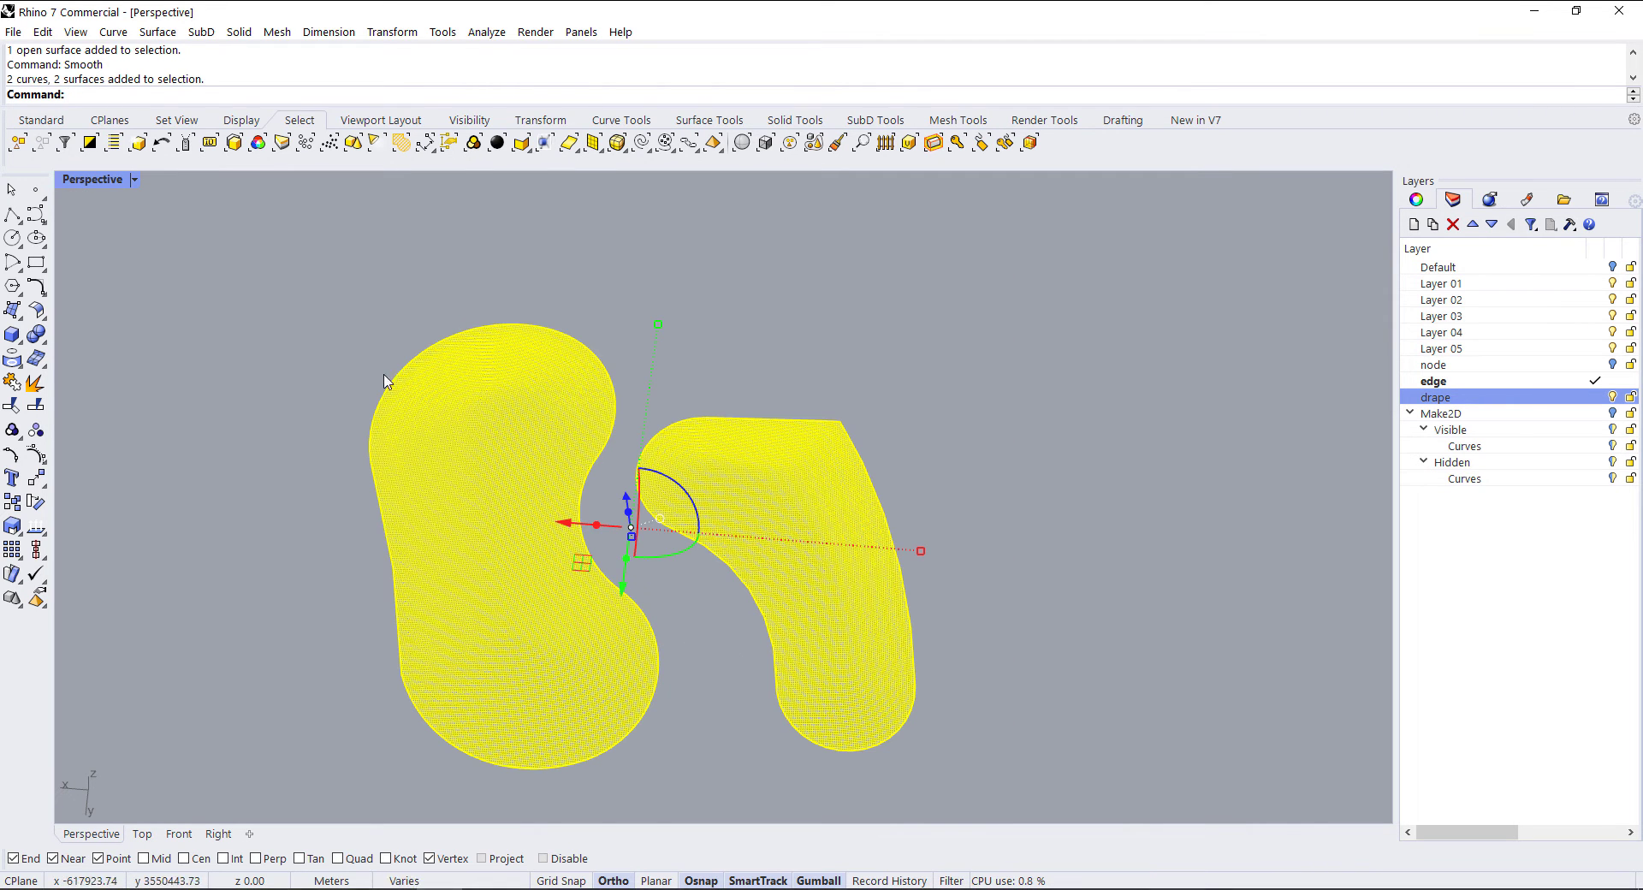
click(13, 32)
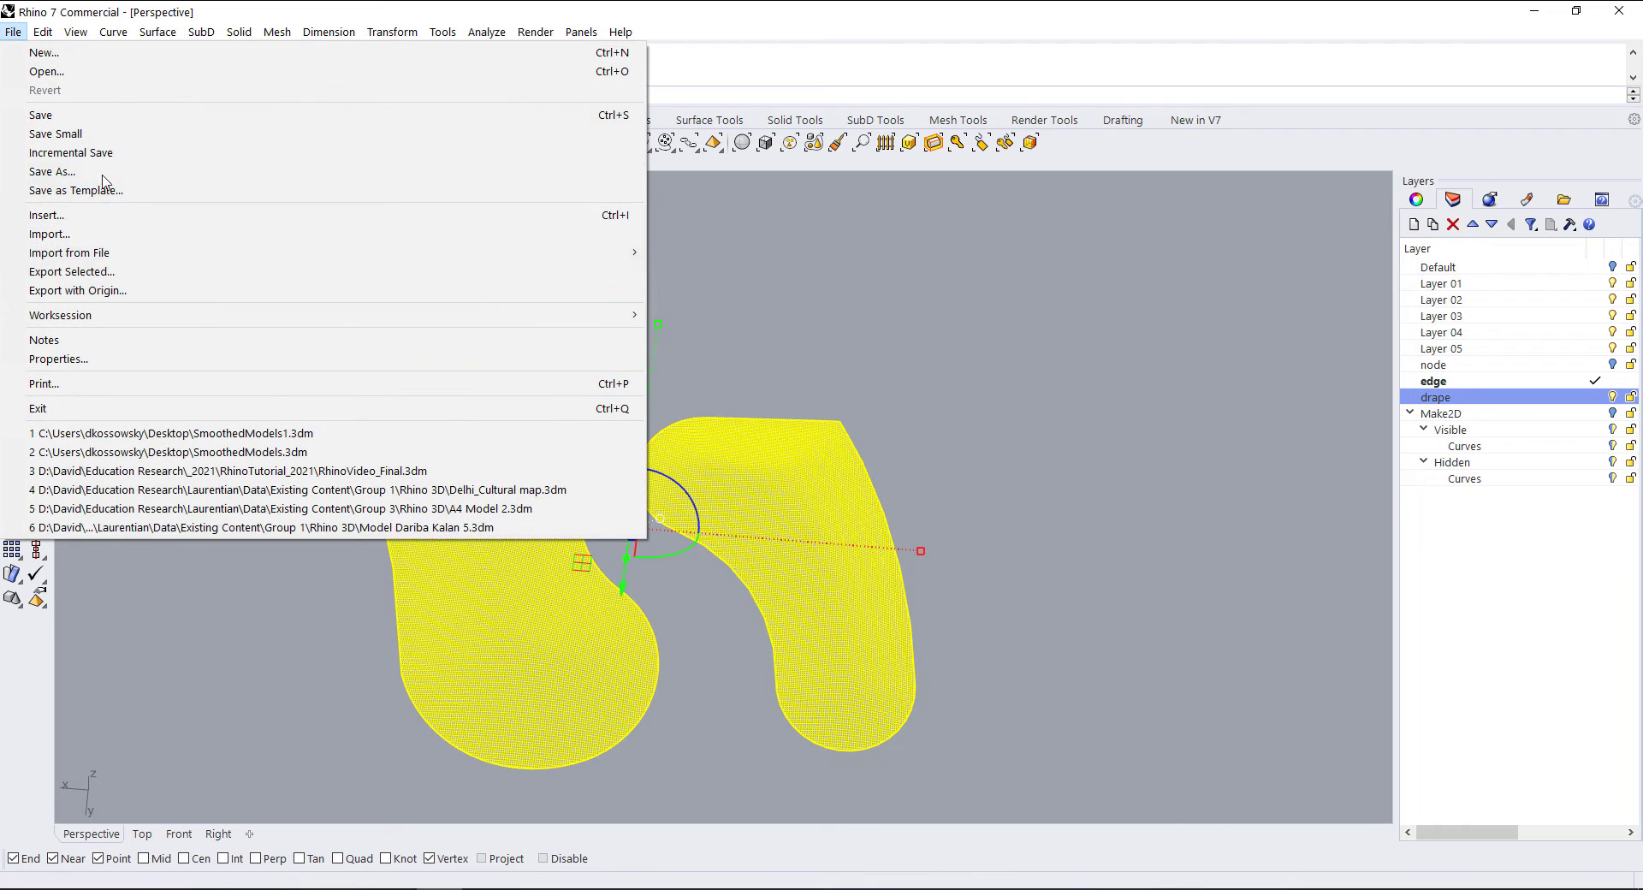
click(129, 272)
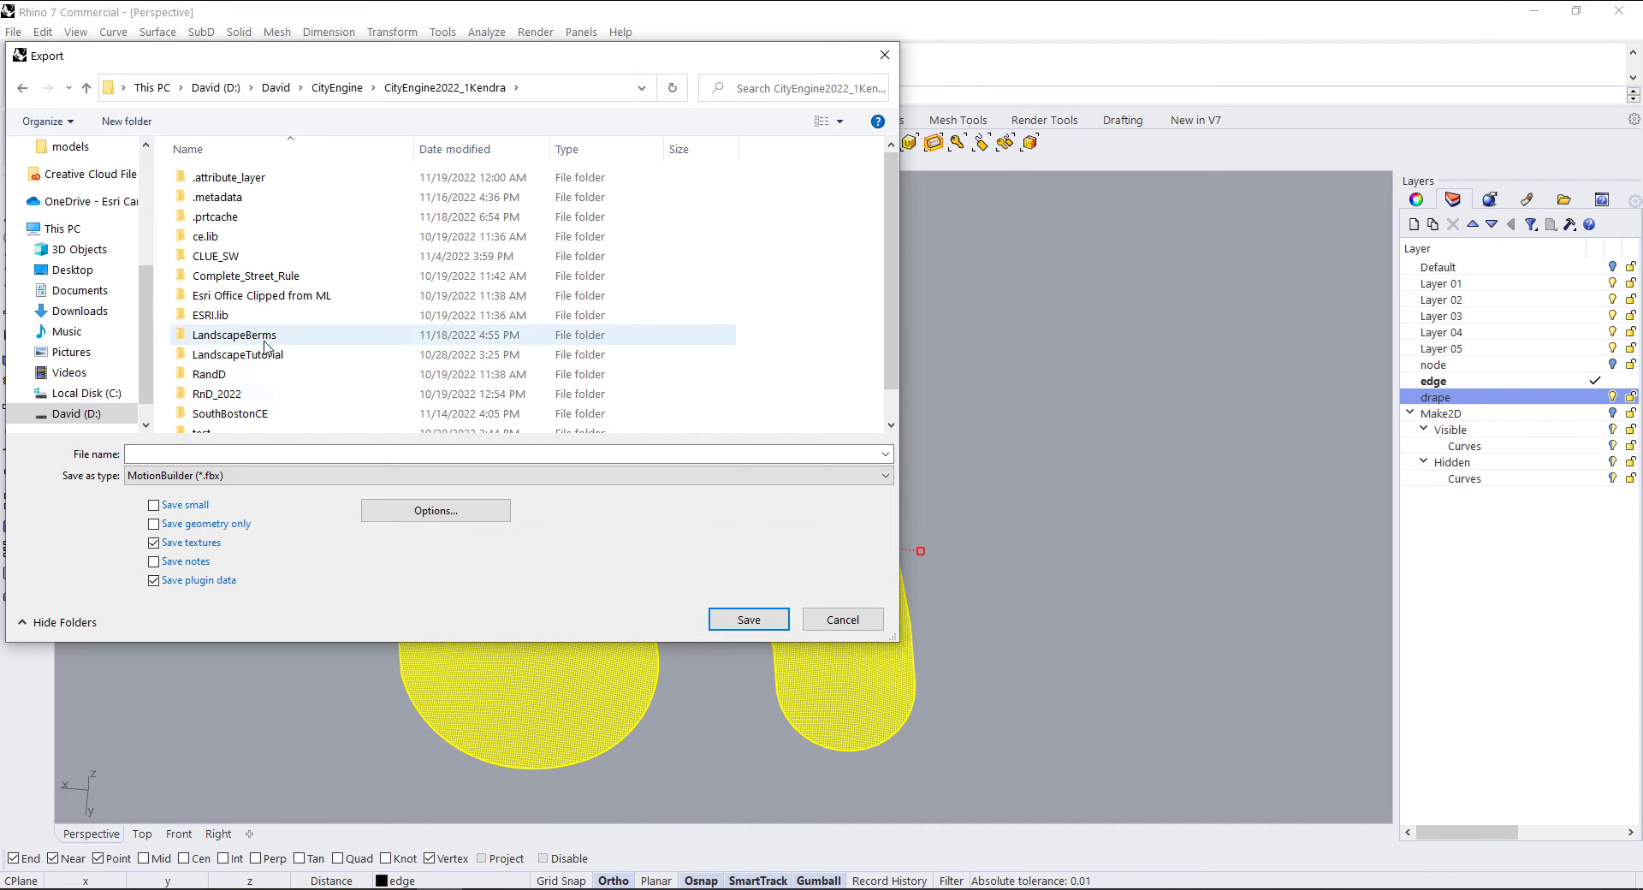
double_click(237, 337)
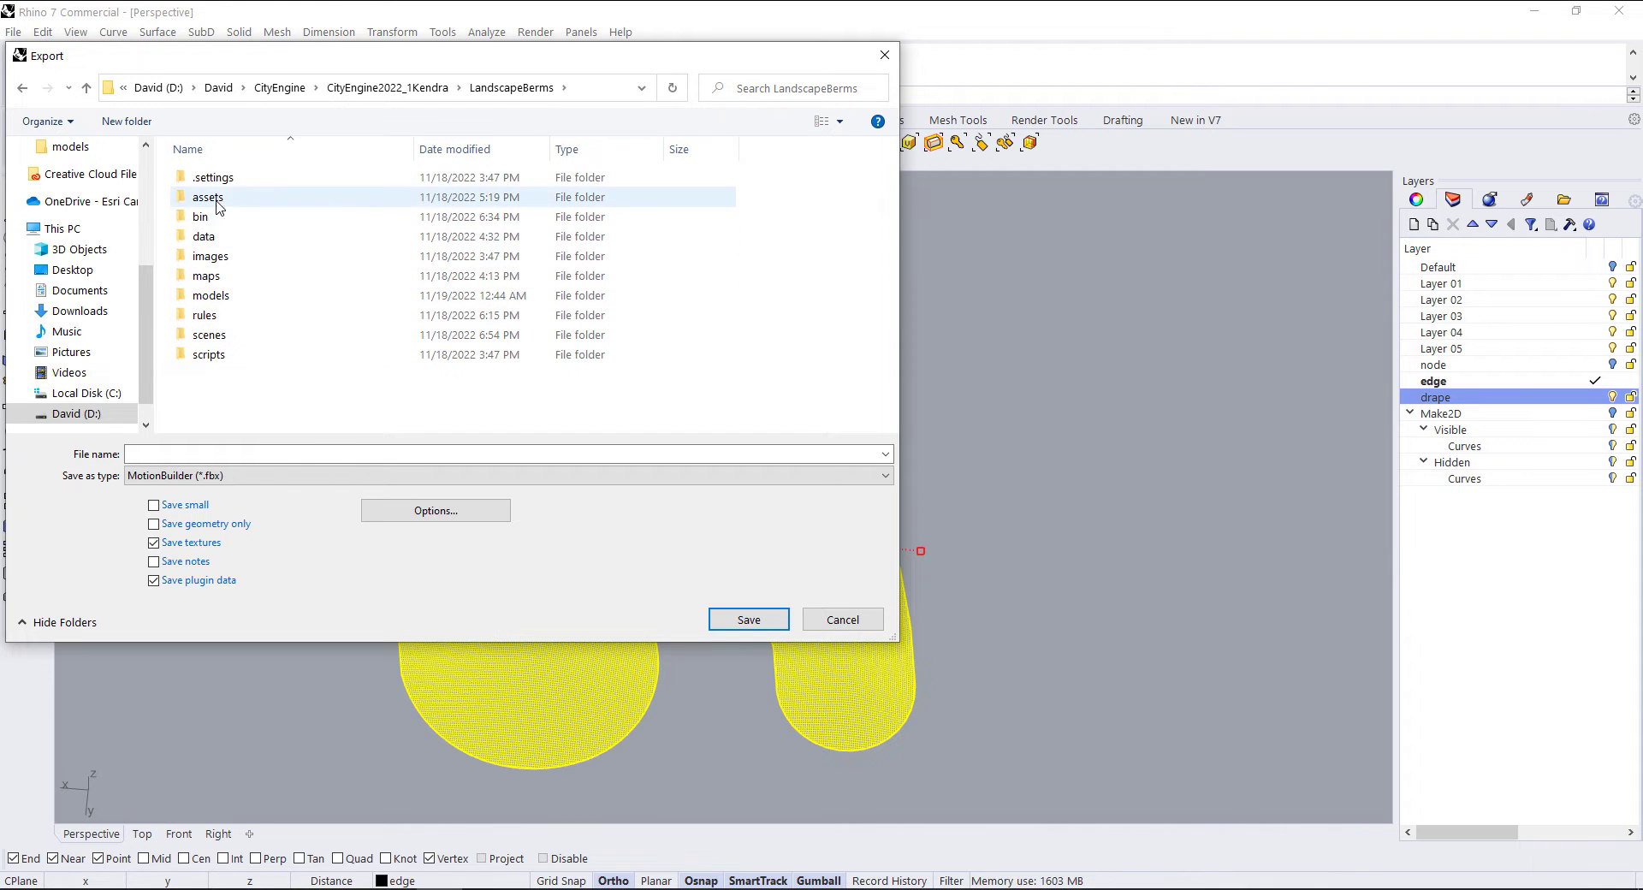
double_click(210, 296)
click(207, 454)
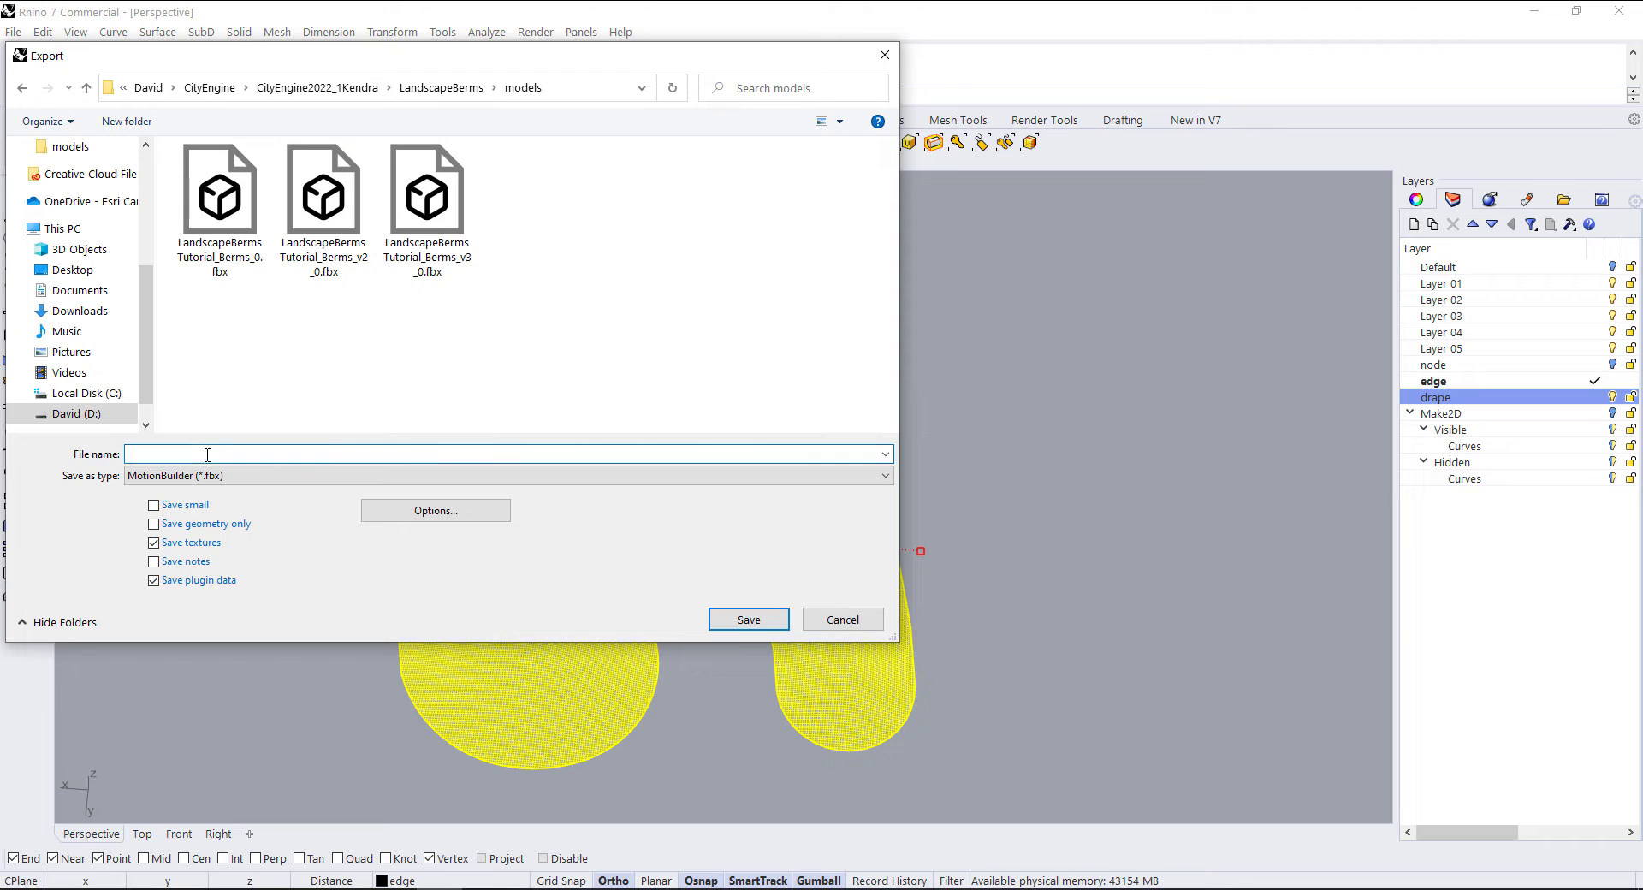
text(LandscapeBe)
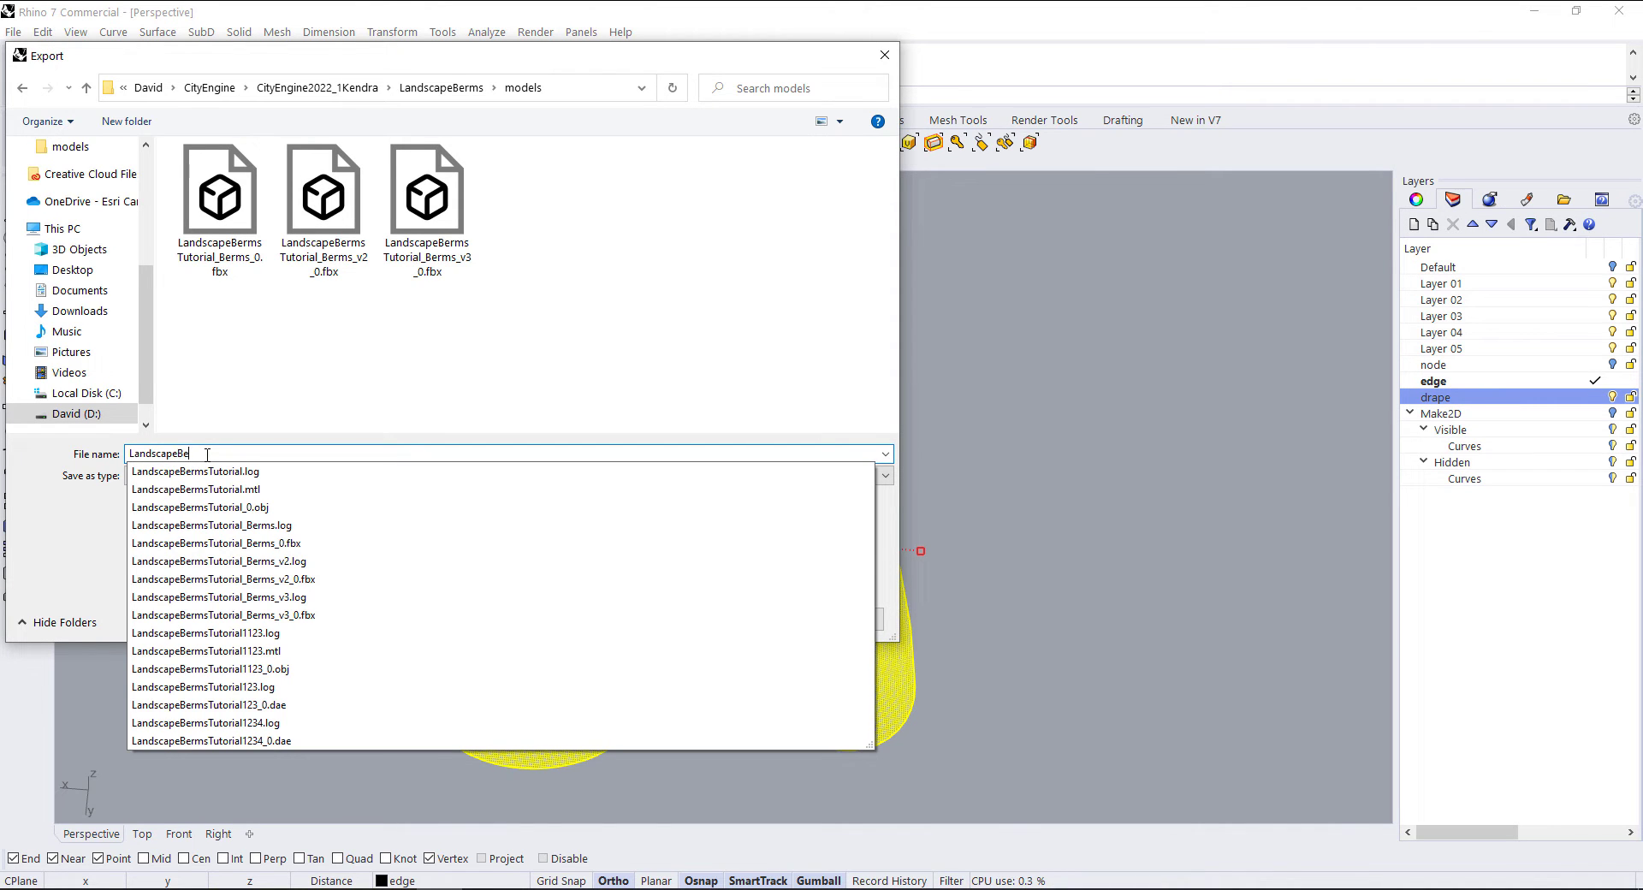
text(rms_)
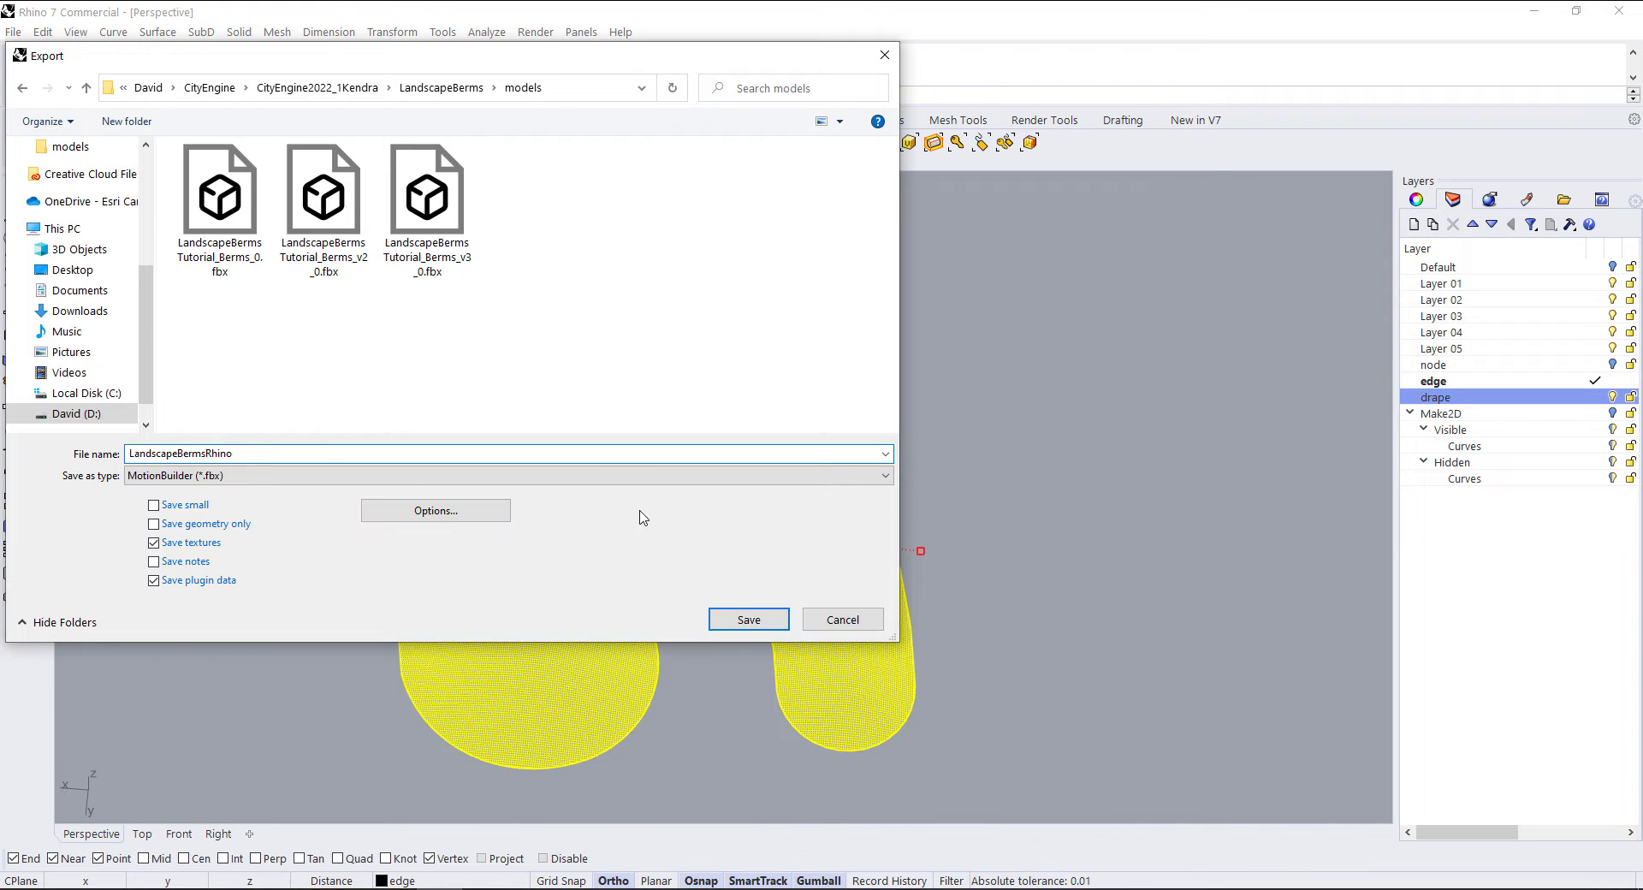
Save the FBX as meshes only with Phong materials in Version 7 binary format, using the maximum polygon density
click(743, 623)
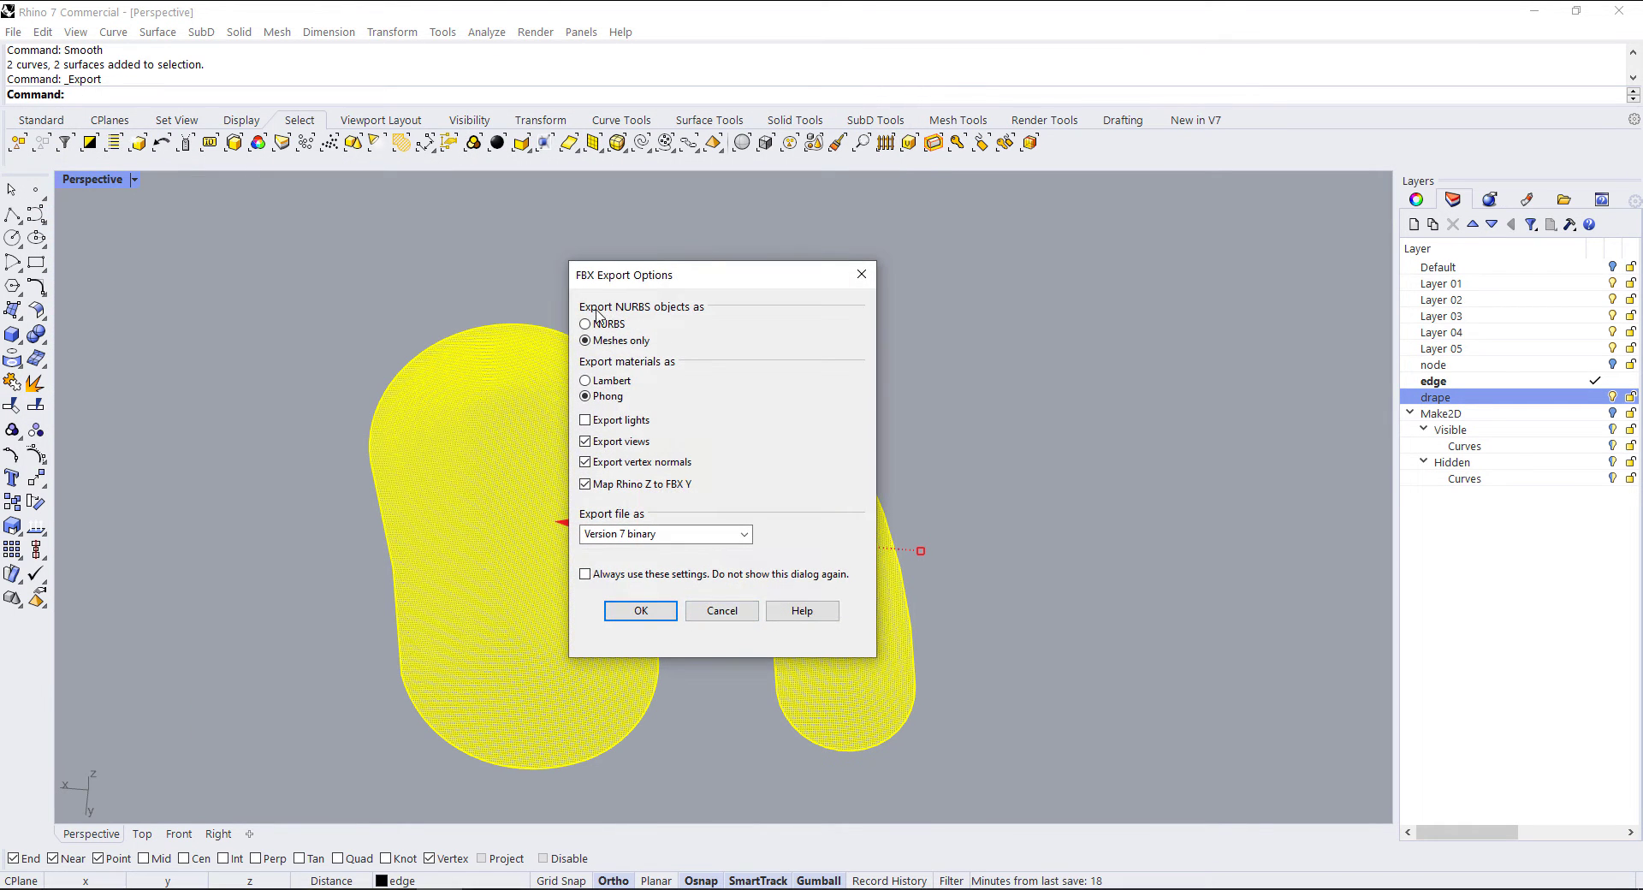
click(650, 611)
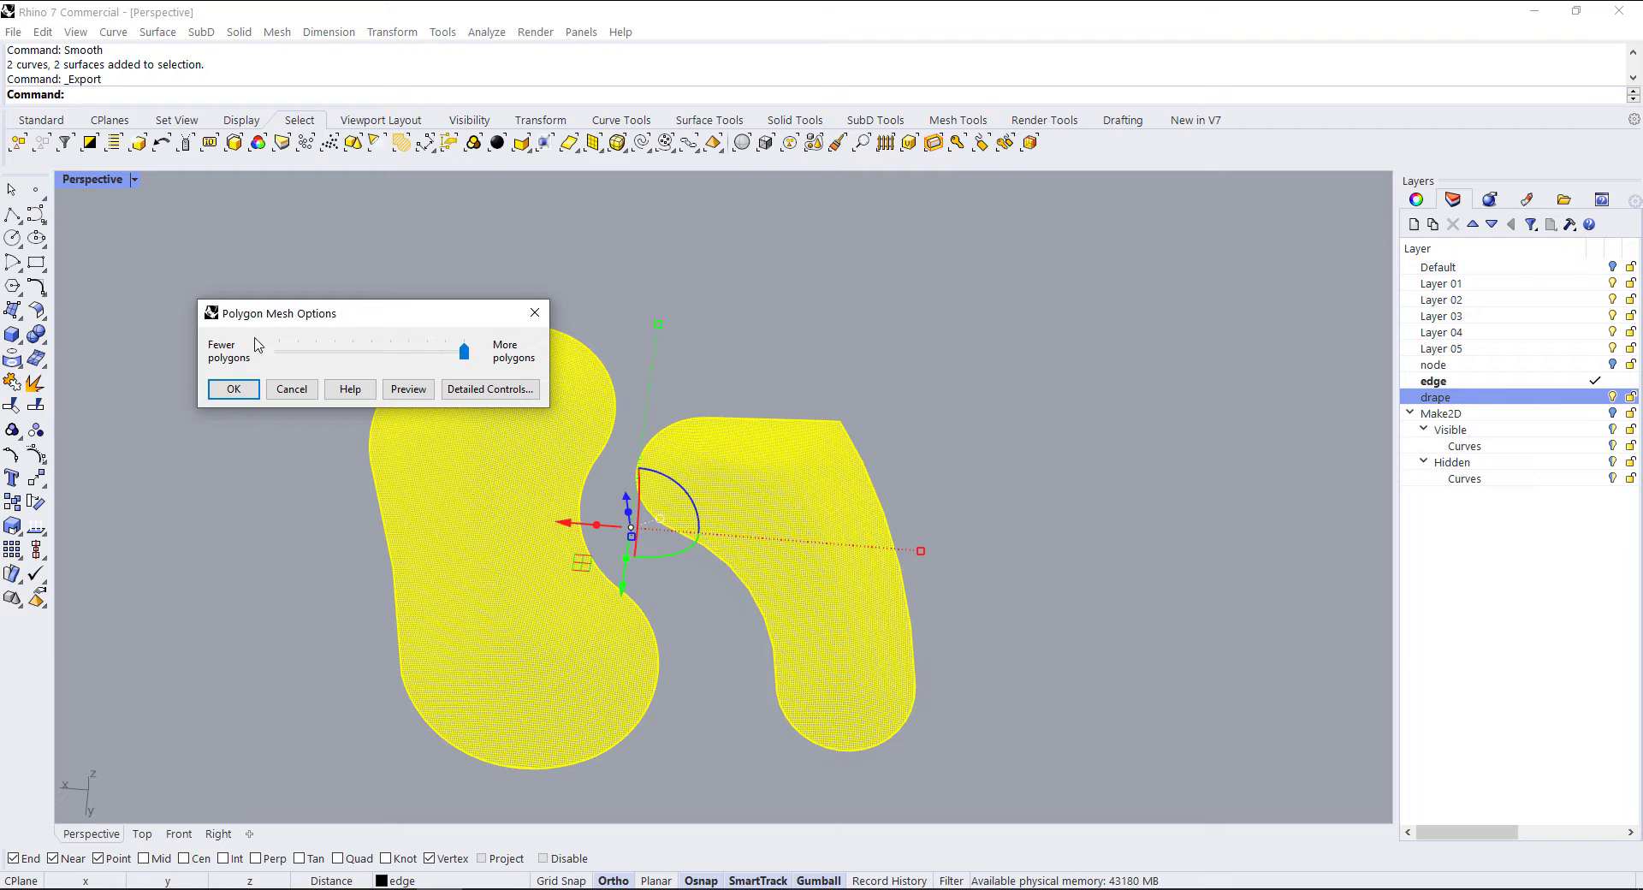
click(232, 390)
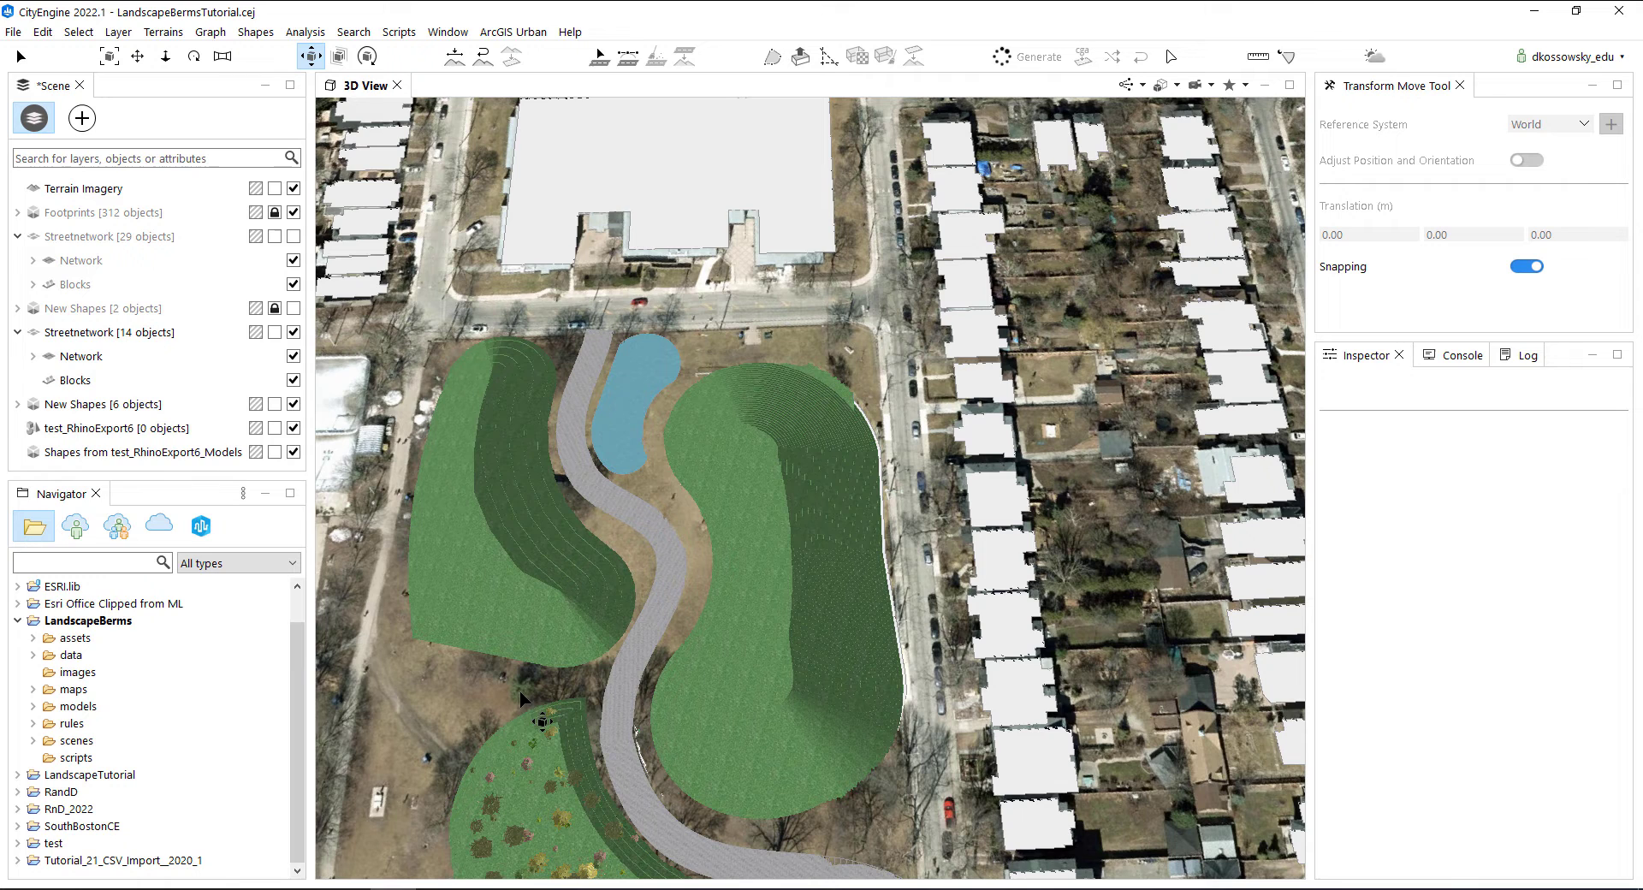
Switch to CityEngine and place LandscapeBermsRhino.fbx from the models folder into the scene over the houses beside the park
click(33, 708)
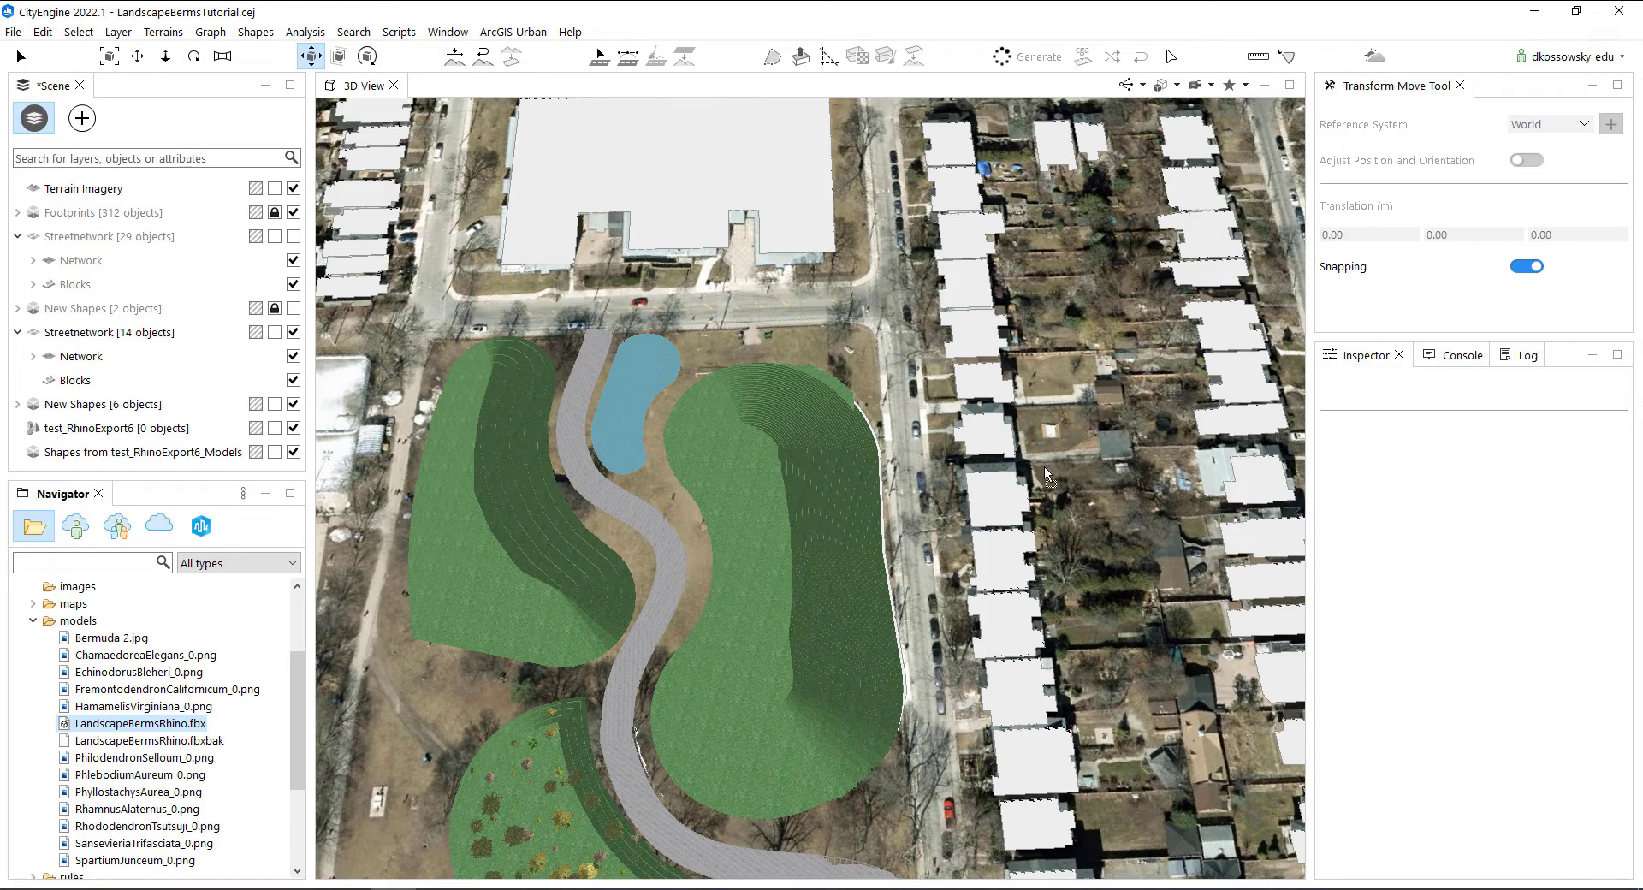
drag(1072, 481, 1071, 477)
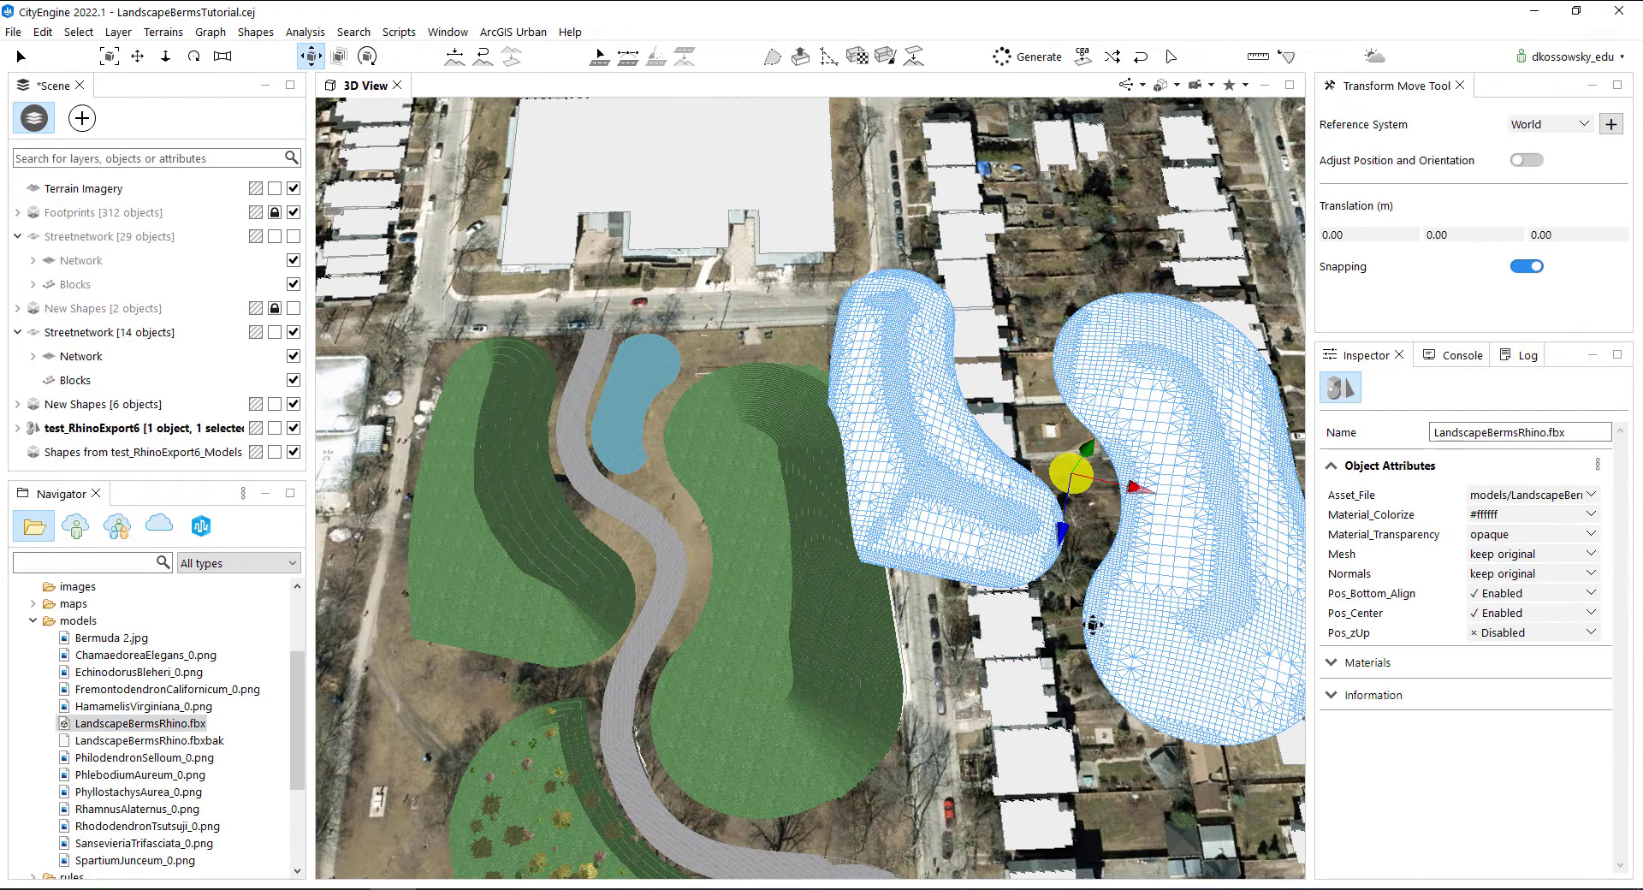
key(f)
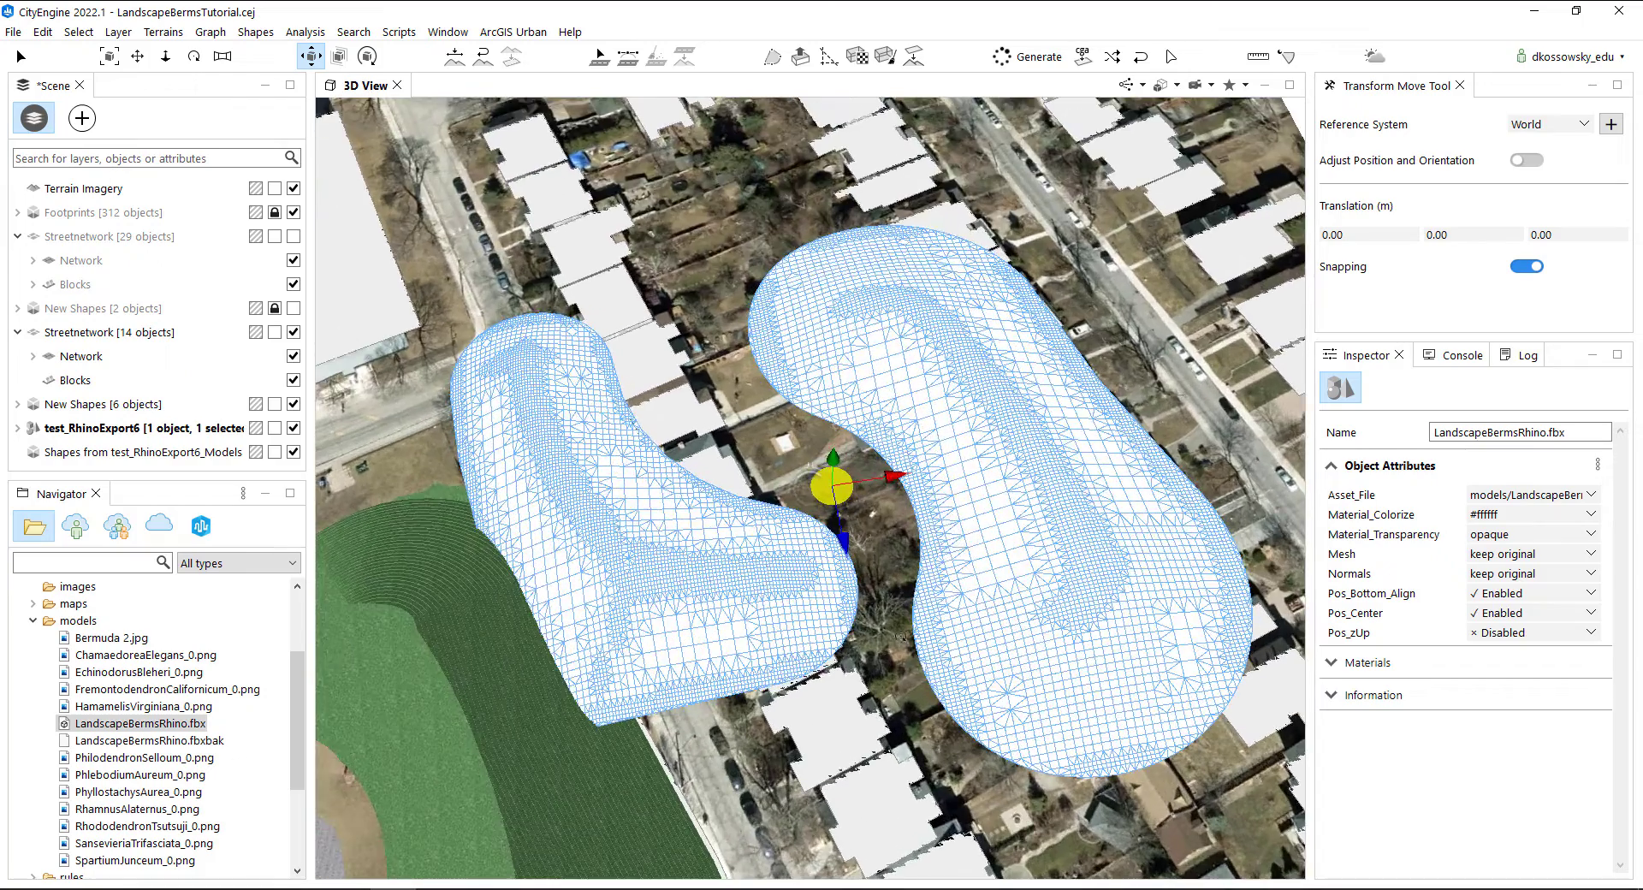
Convert the imported LandscapeBermsRhino model to shapes
alt+drag(901, 636, 1013, 639)
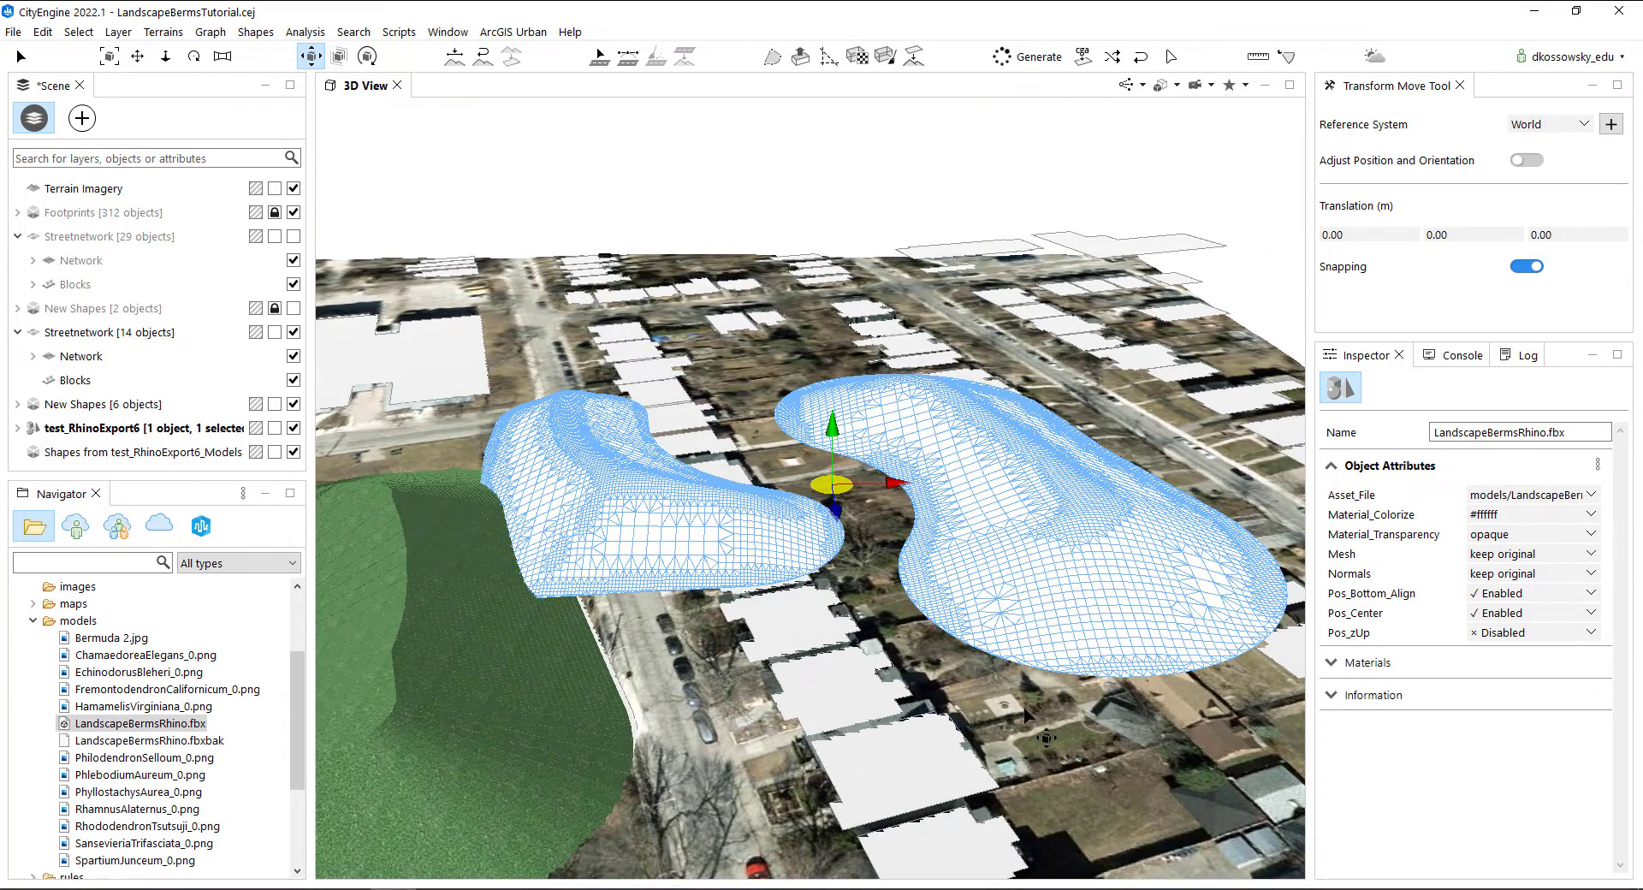
click(997, 702)
alt+drag(903, 576, 994, 650)
click(994, 651)
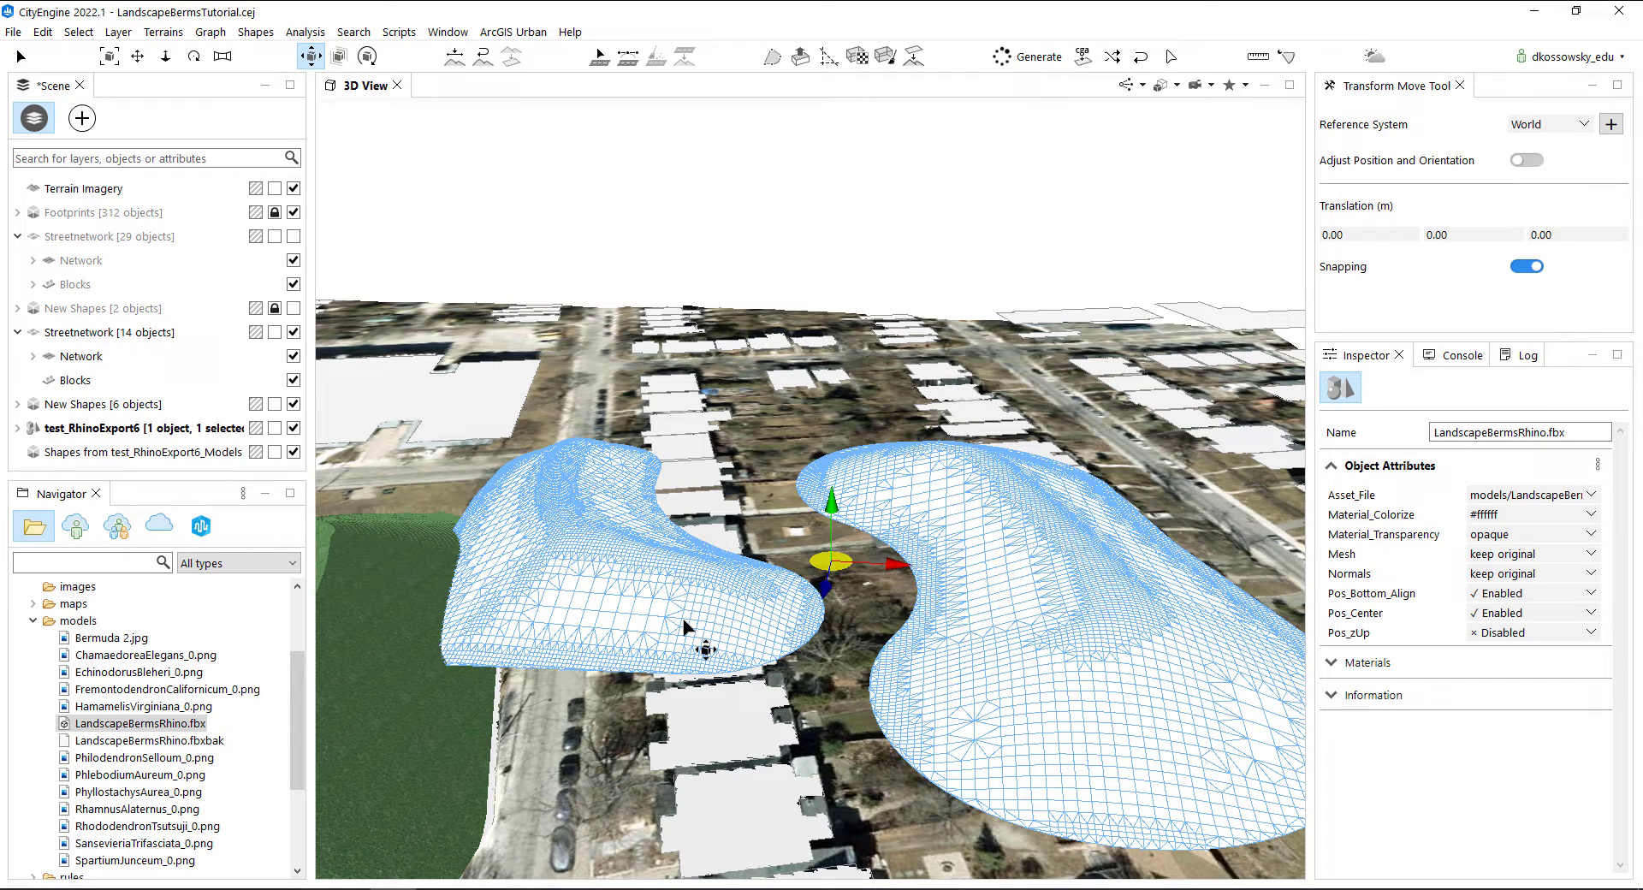
click(255, 32)
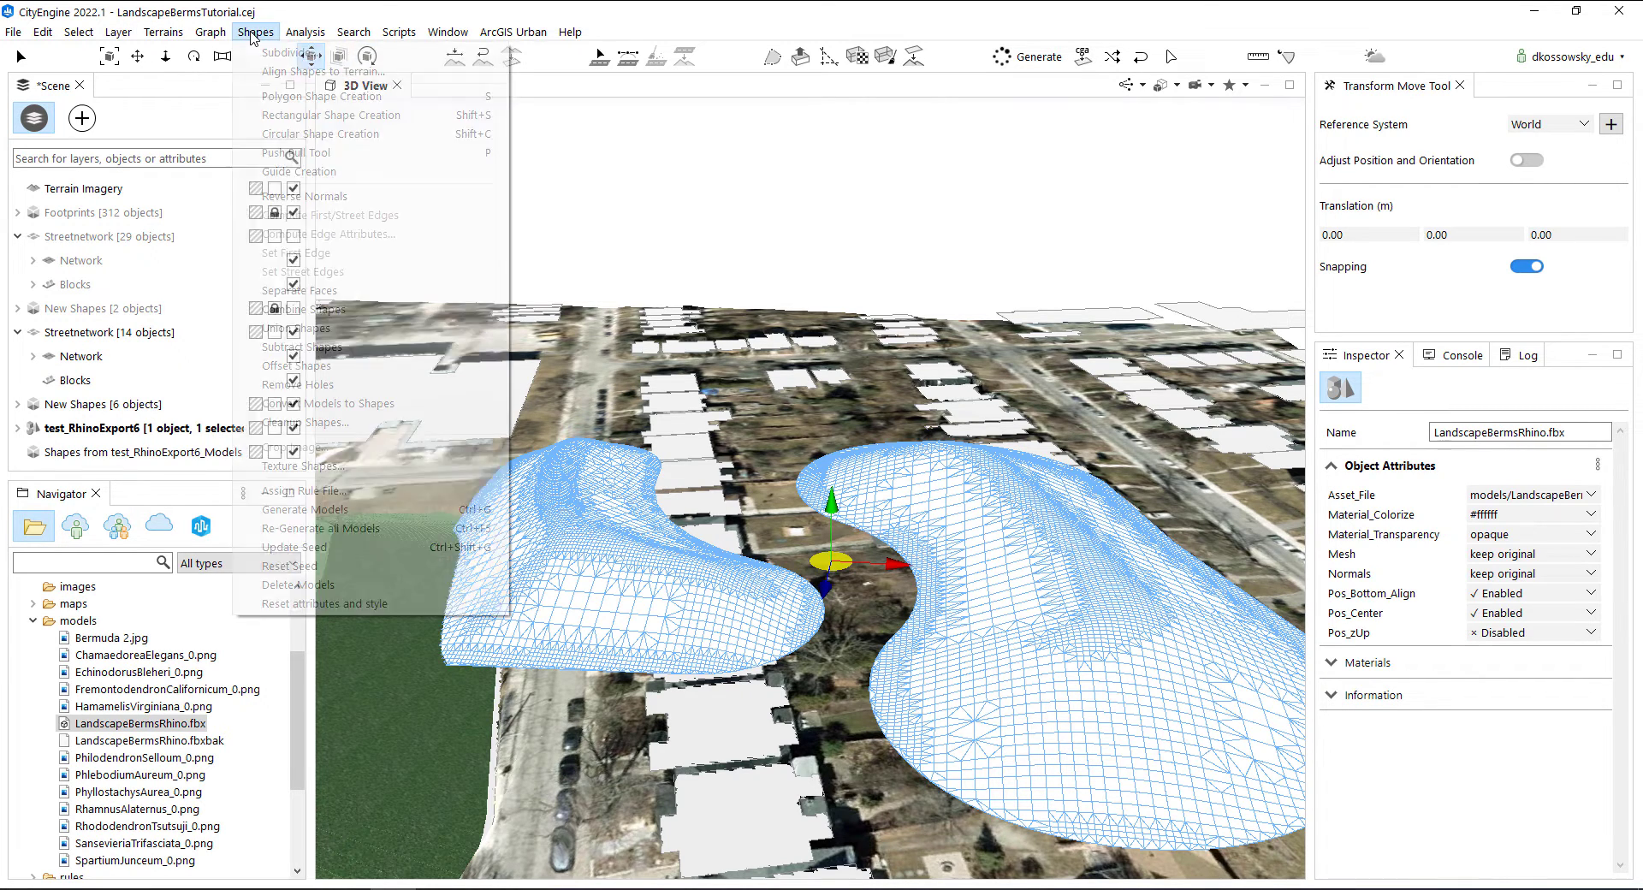
click(340, 403)
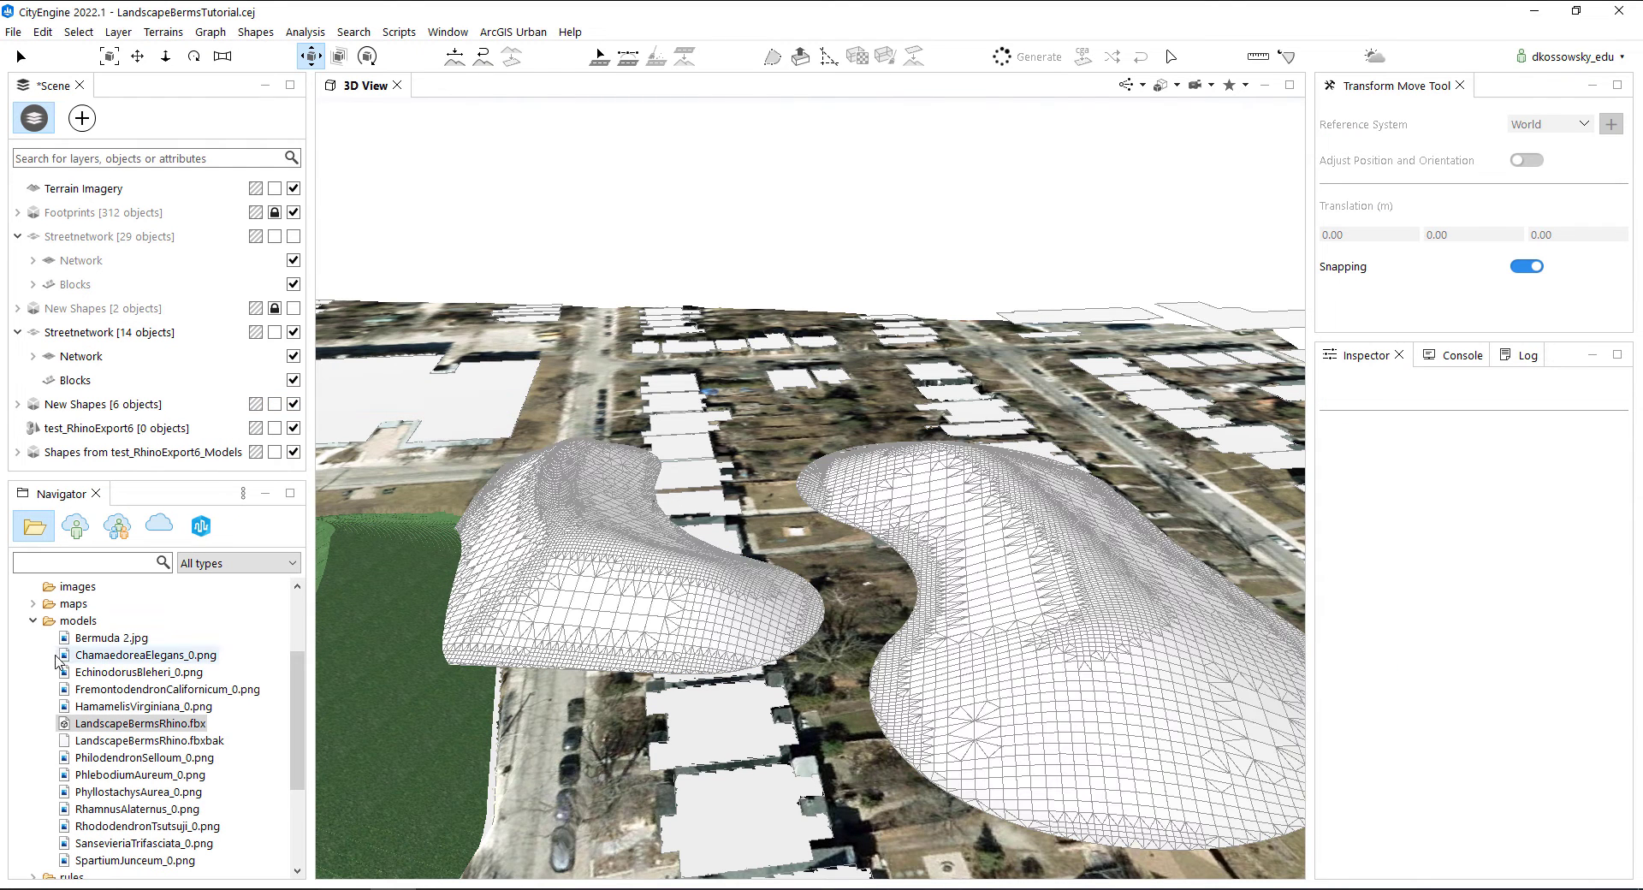
Assign the LandType.cga rule from the project's rules folder to the converted berm shapes and set landType to grass
click(33, 621)
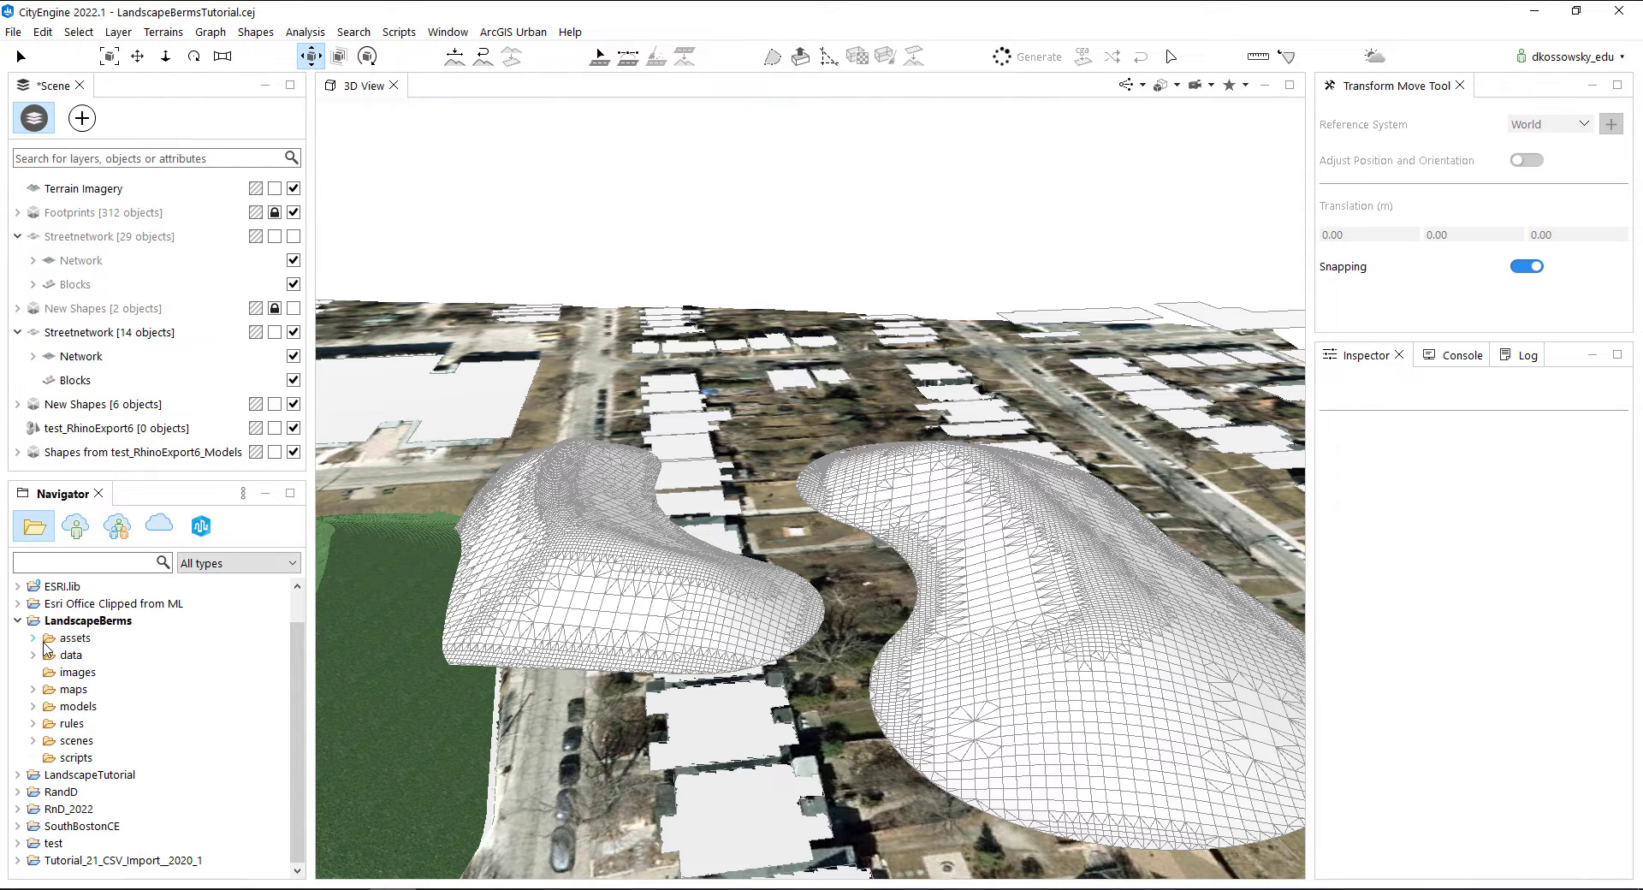
click(33, 724)
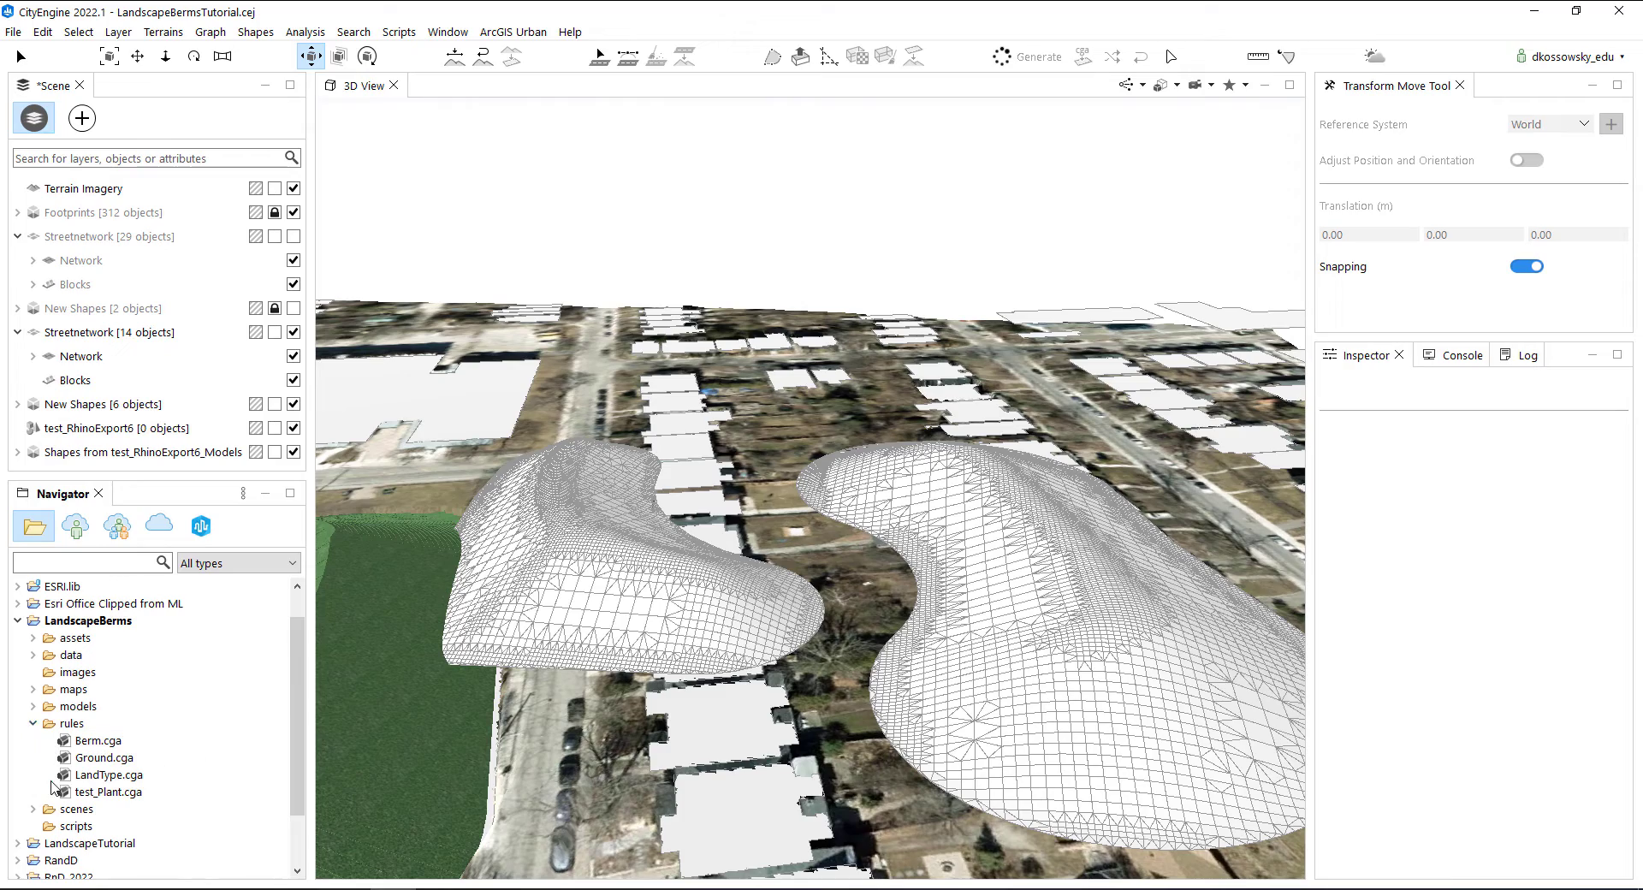
scroll(707, 659, up, 3)
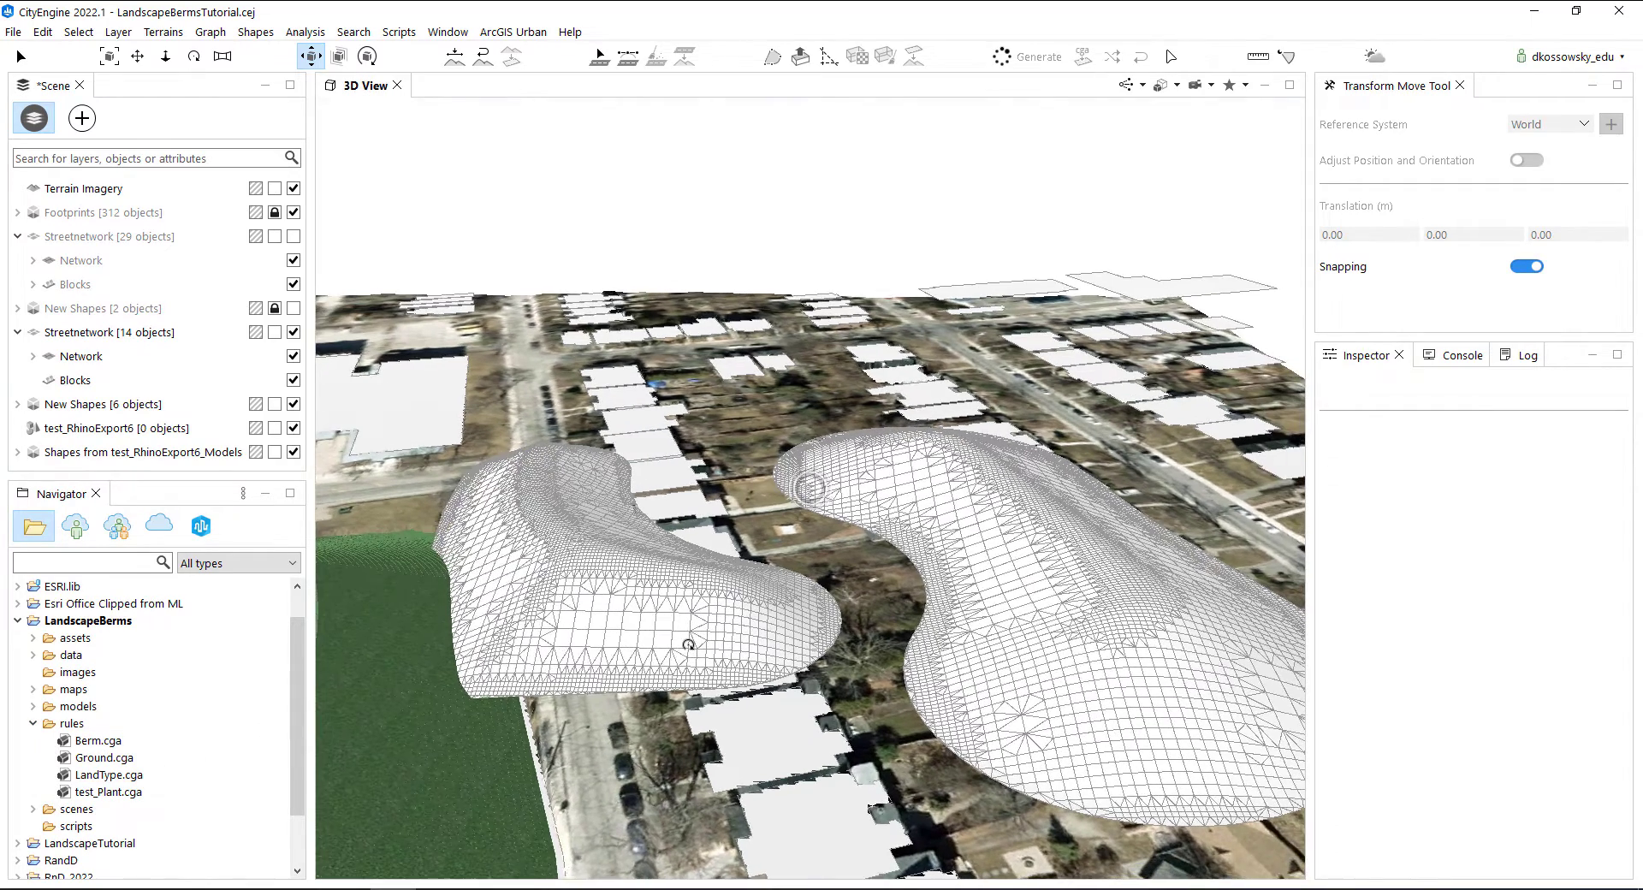
double_click(84, 775)
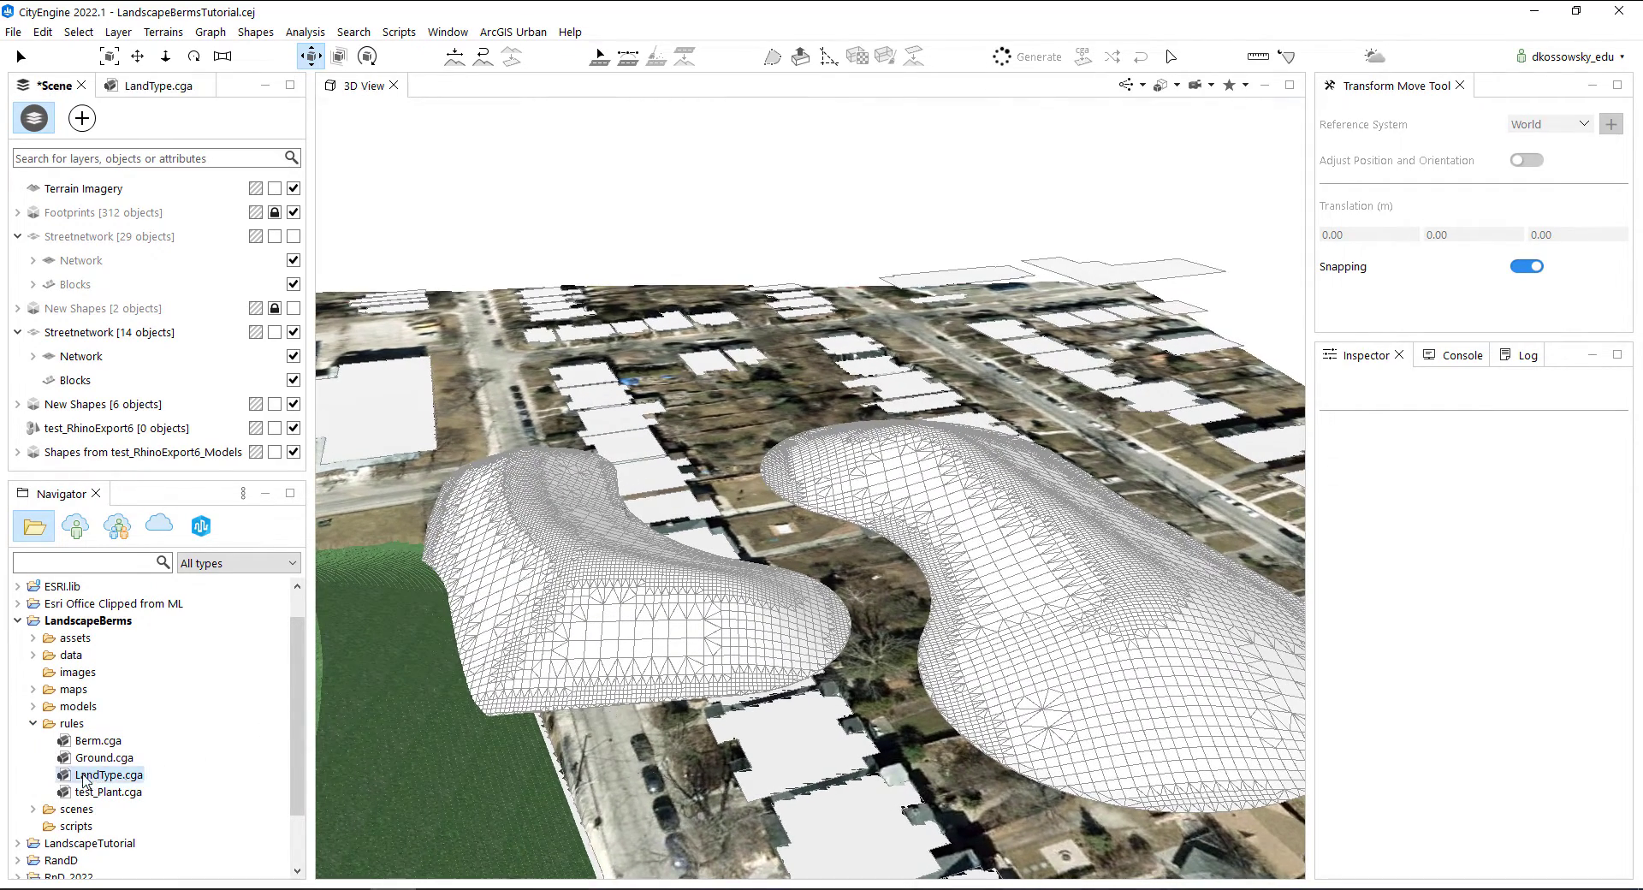
drag(102, 779, 612, 606)
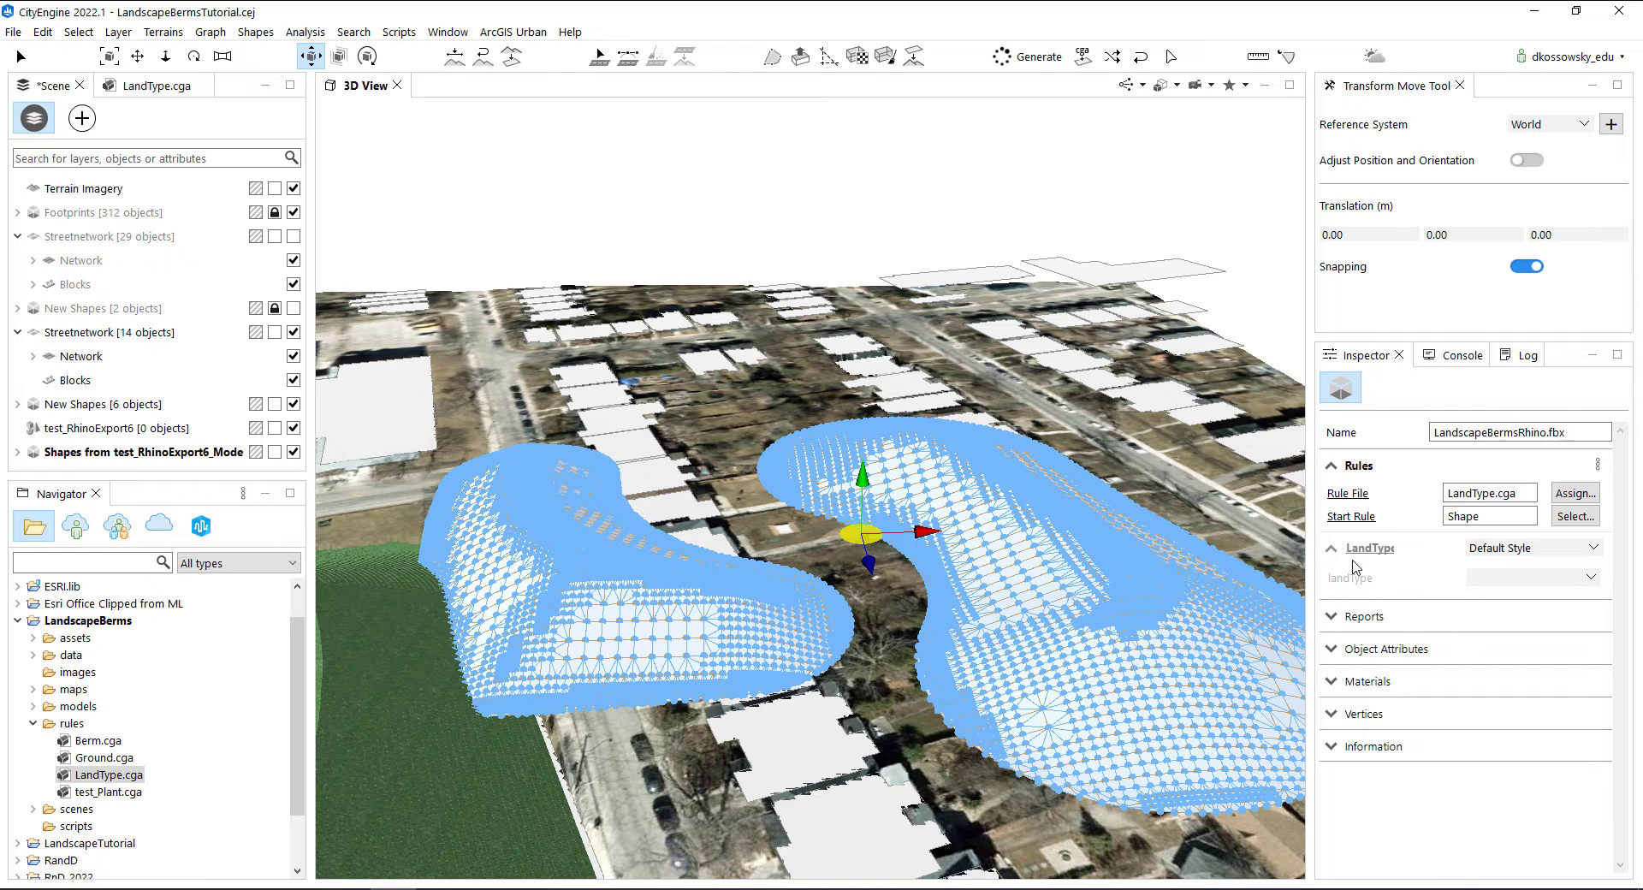
click(1490, 579)
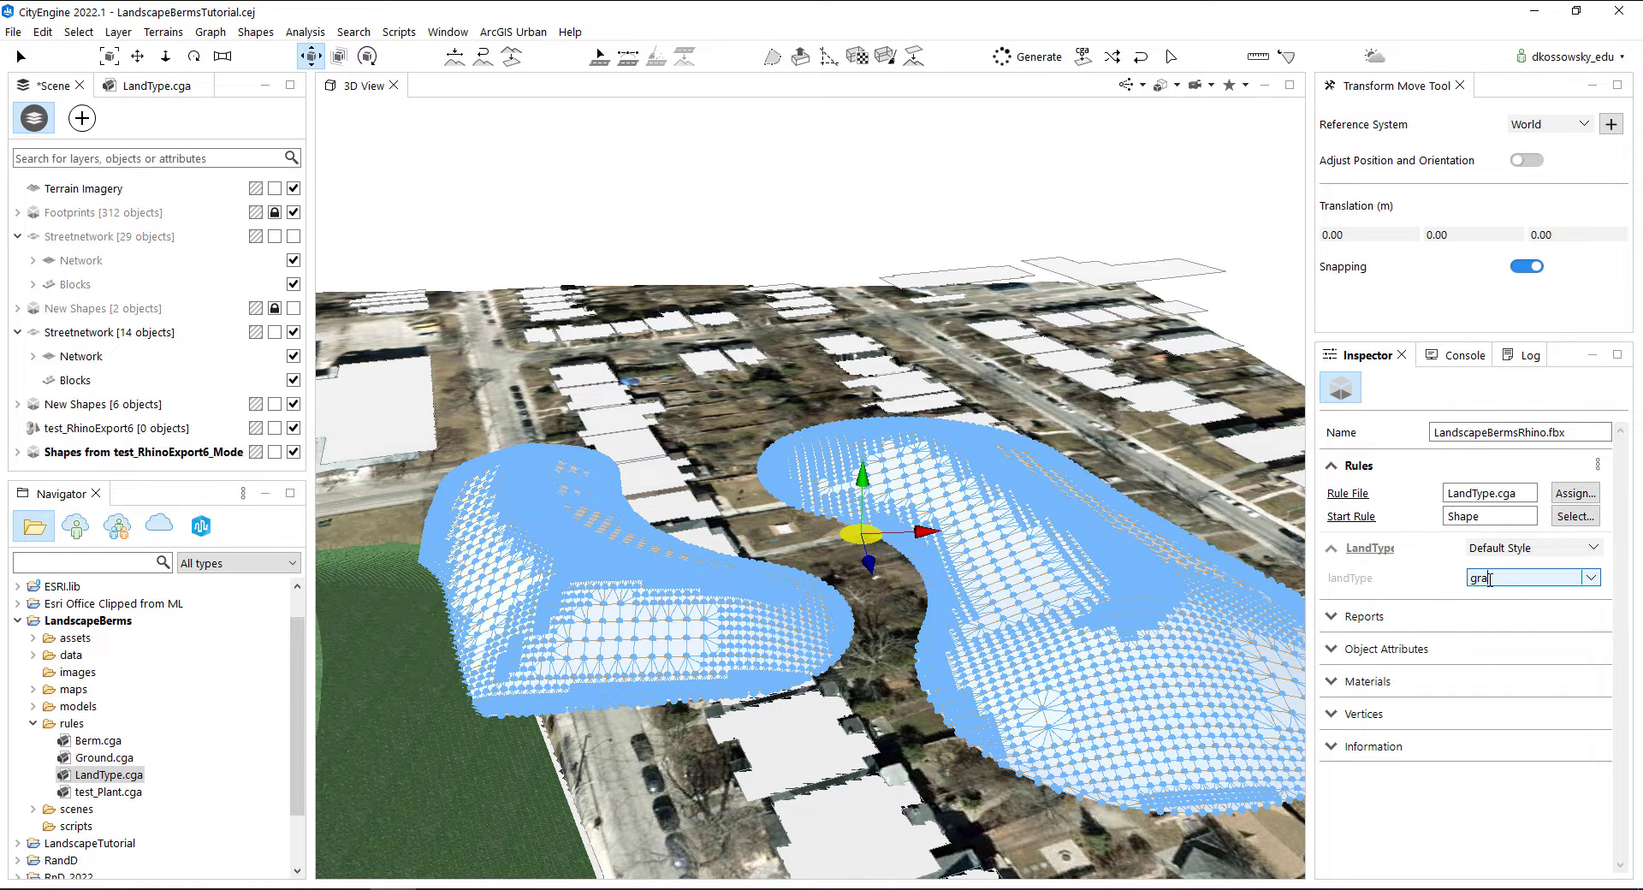
key(Return)
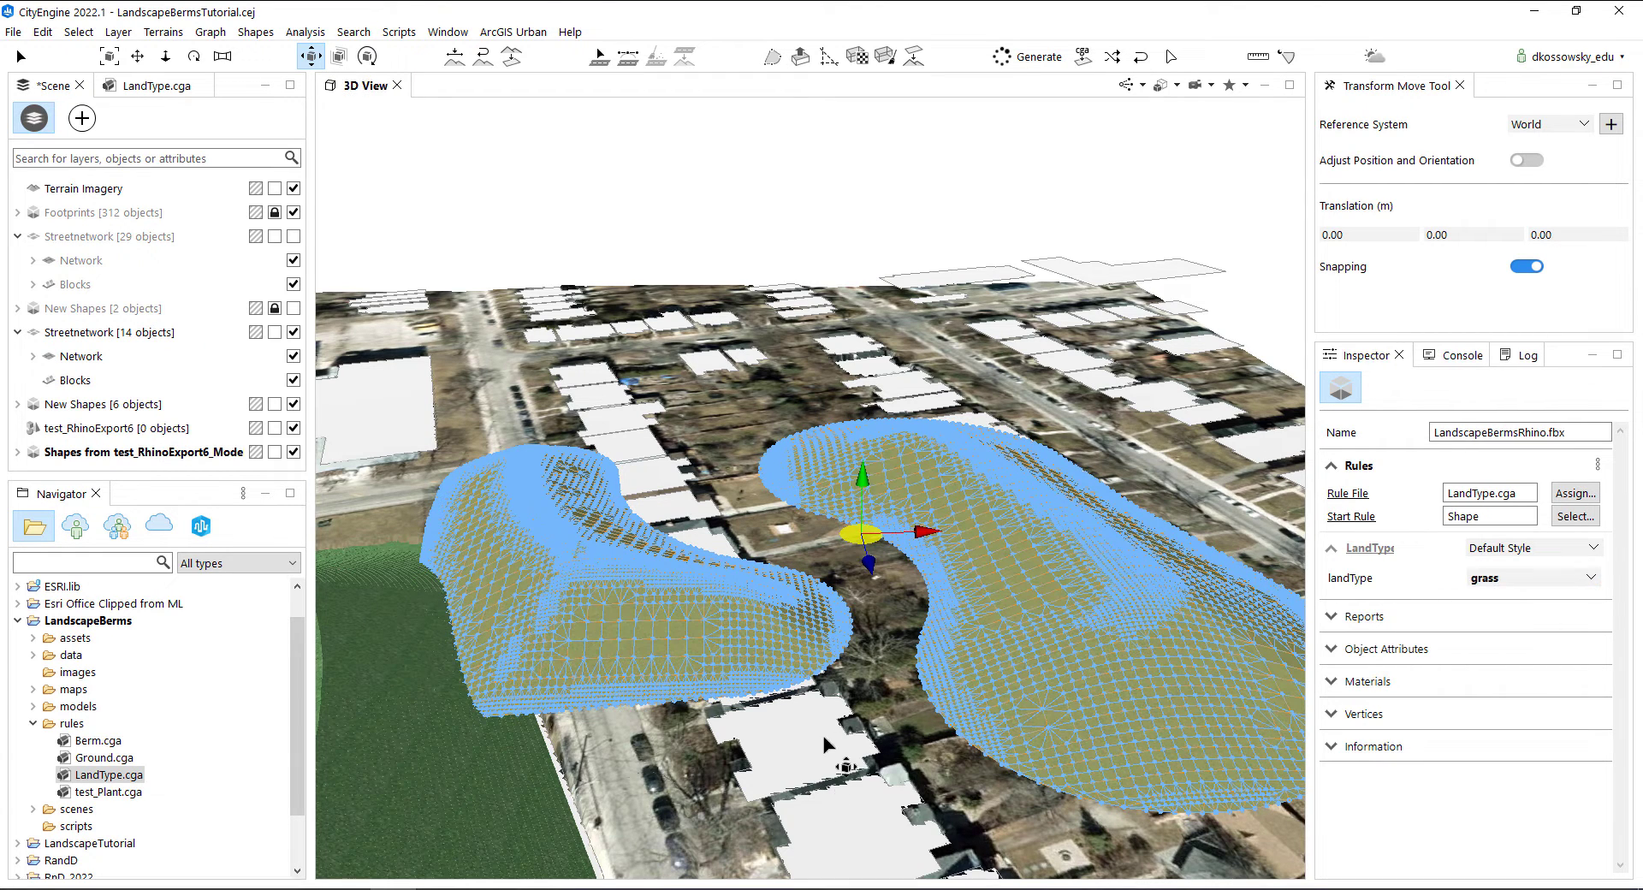
Move the grass-covered Rhino berms about -92 m in X and 44 m in Z onto the original berms along the path
click(864, 695)
scroll(847, 696, up, 4)
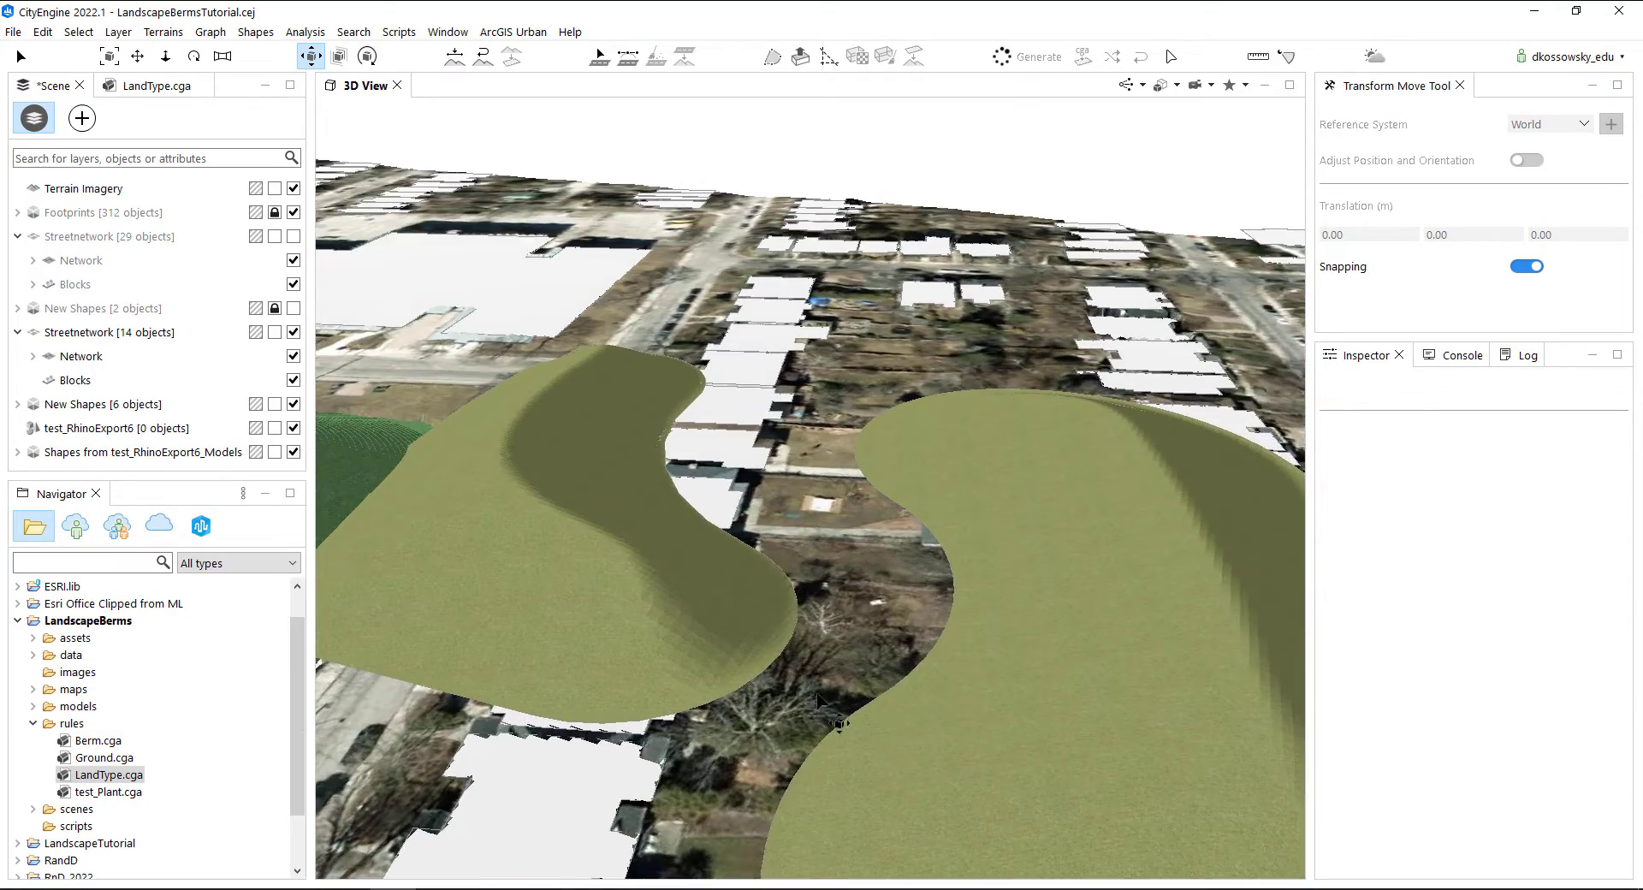
mouse_move(817, 694)
alt+mouse_down()
mouse_move(886, 685)
mouse_move(851, 713)
alt+mouse_up()
scroll(851, 713, down, 3)
alt+middle_drag(856, 702, 1019, 667)
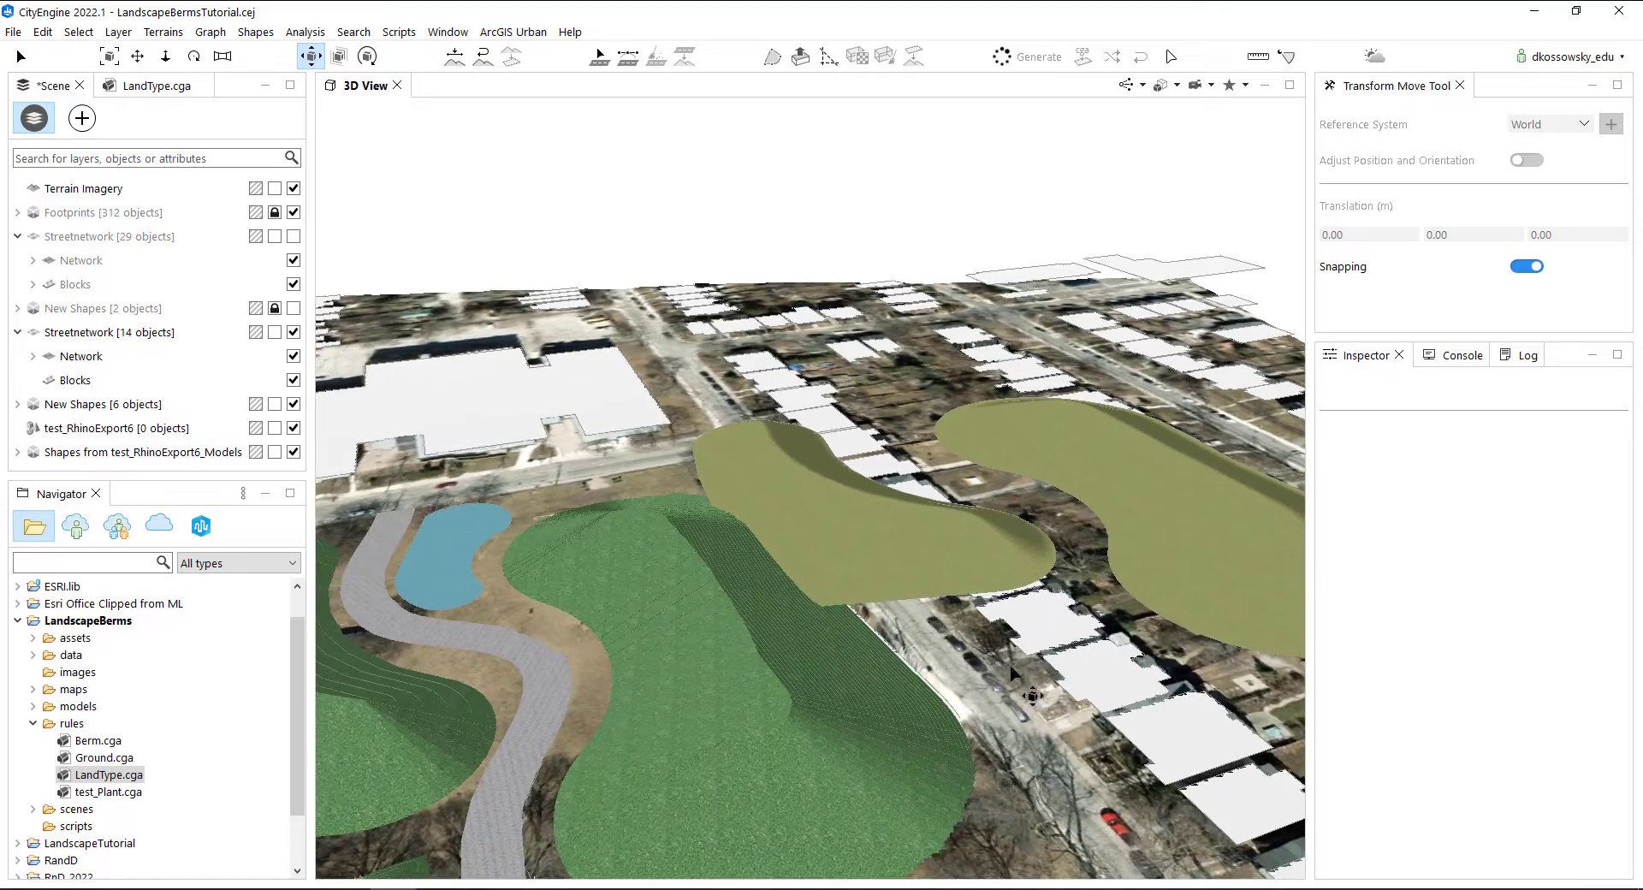
alt+drag(942, 548, 932, 616)
click(896, 571)
scroll(963, 608, down, 3)
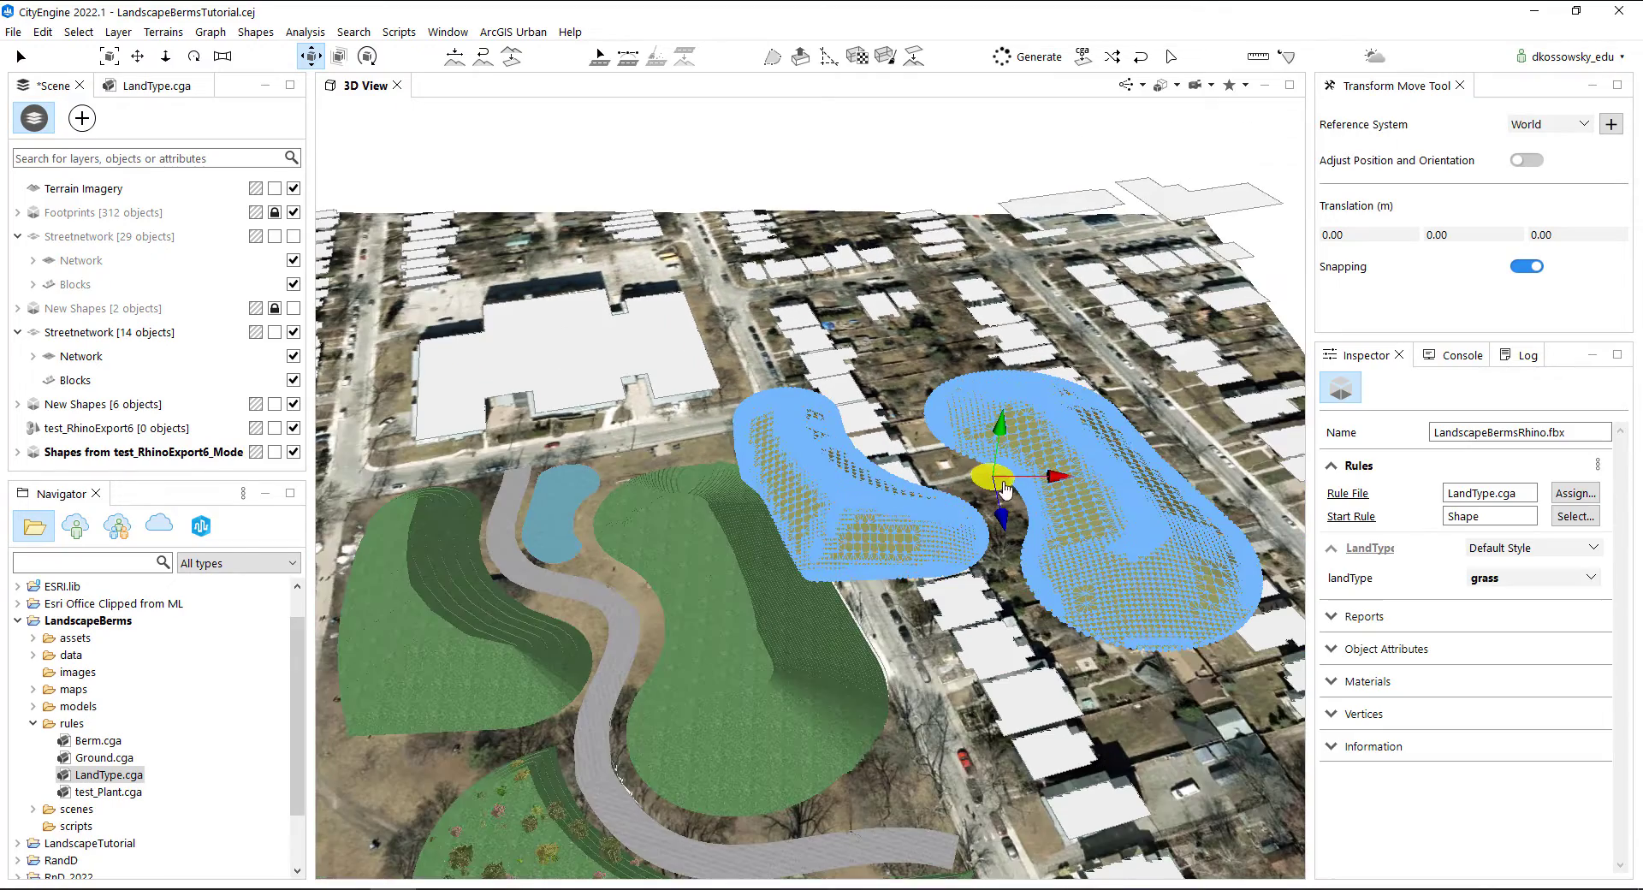
drag(980, 484, 607, 610)
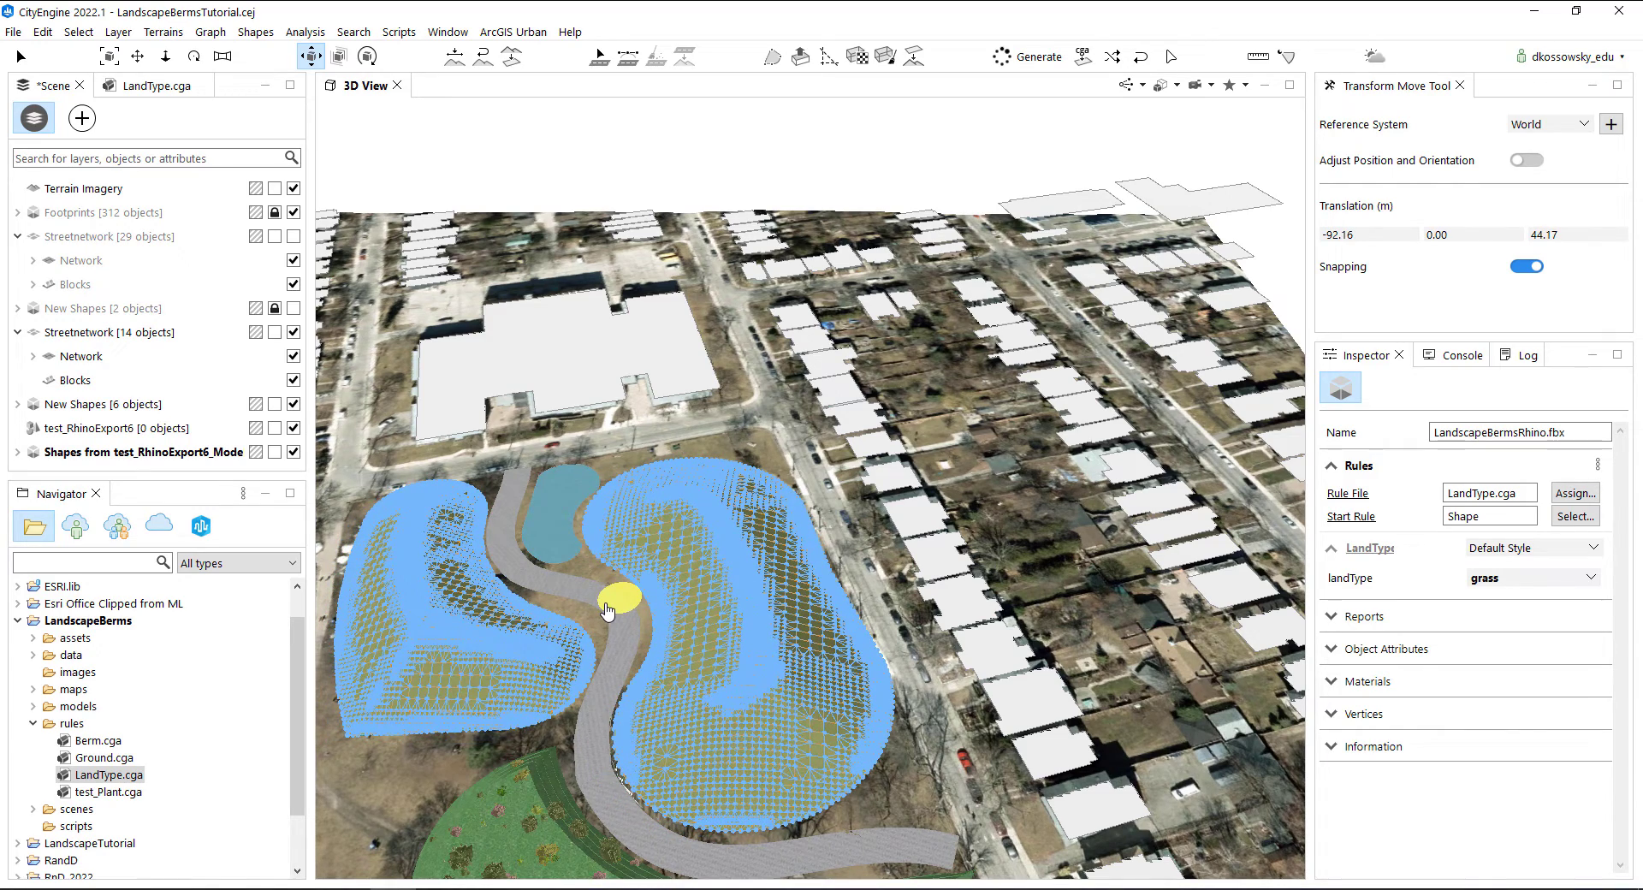
drag(607, 610, 620, 676)
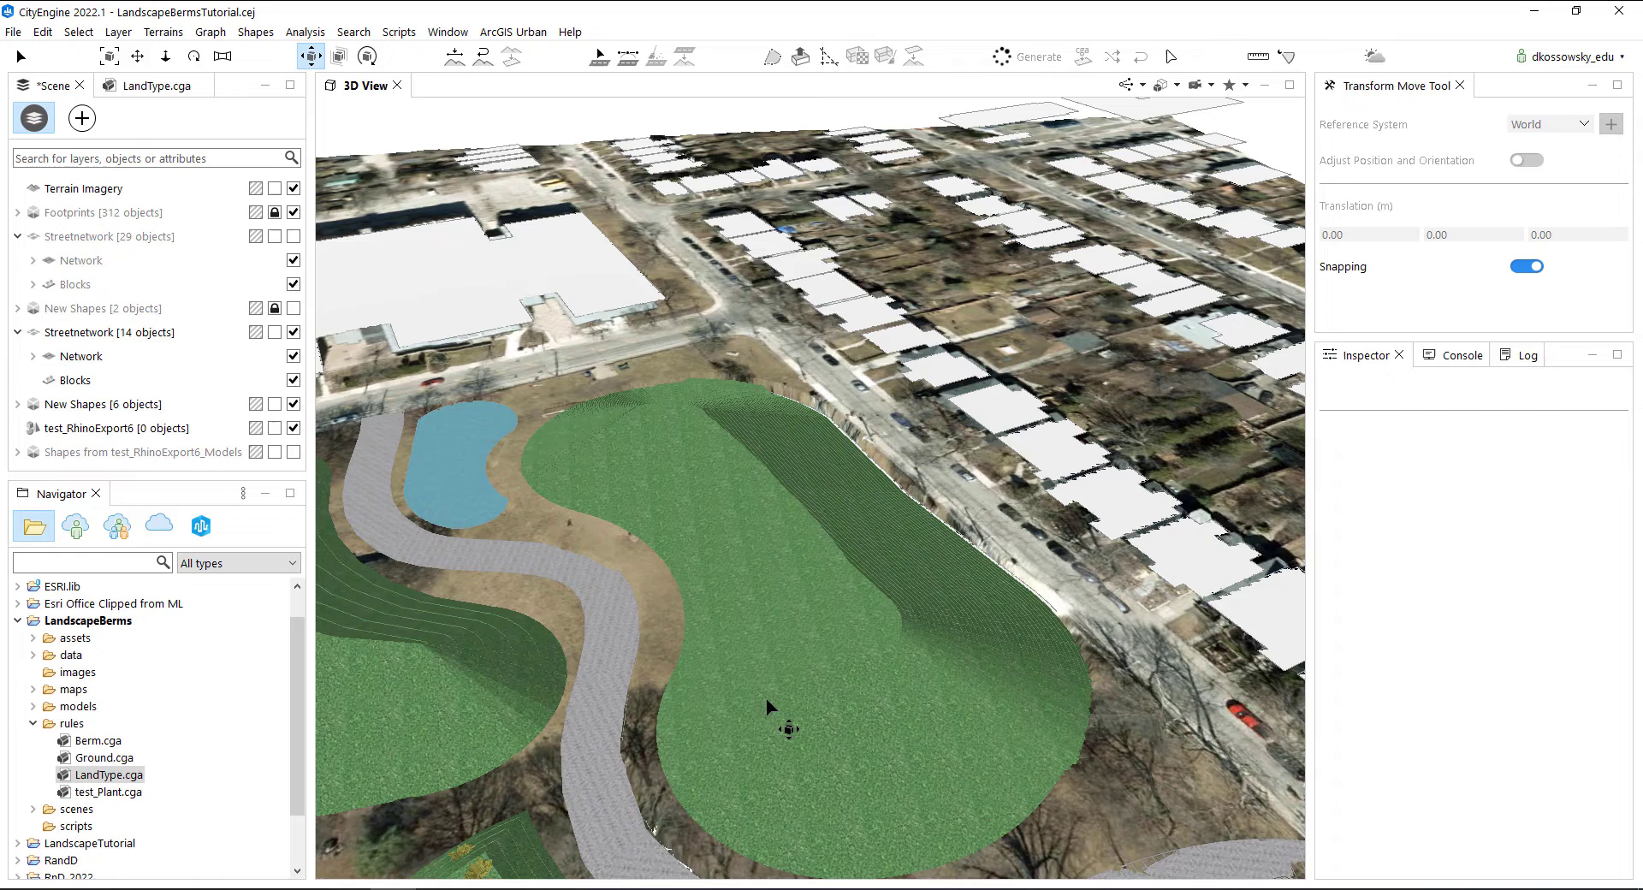
Delete the two original terraced berms beside the path and show the layer holding the imported Rhino berm shapes
click(767, 702)
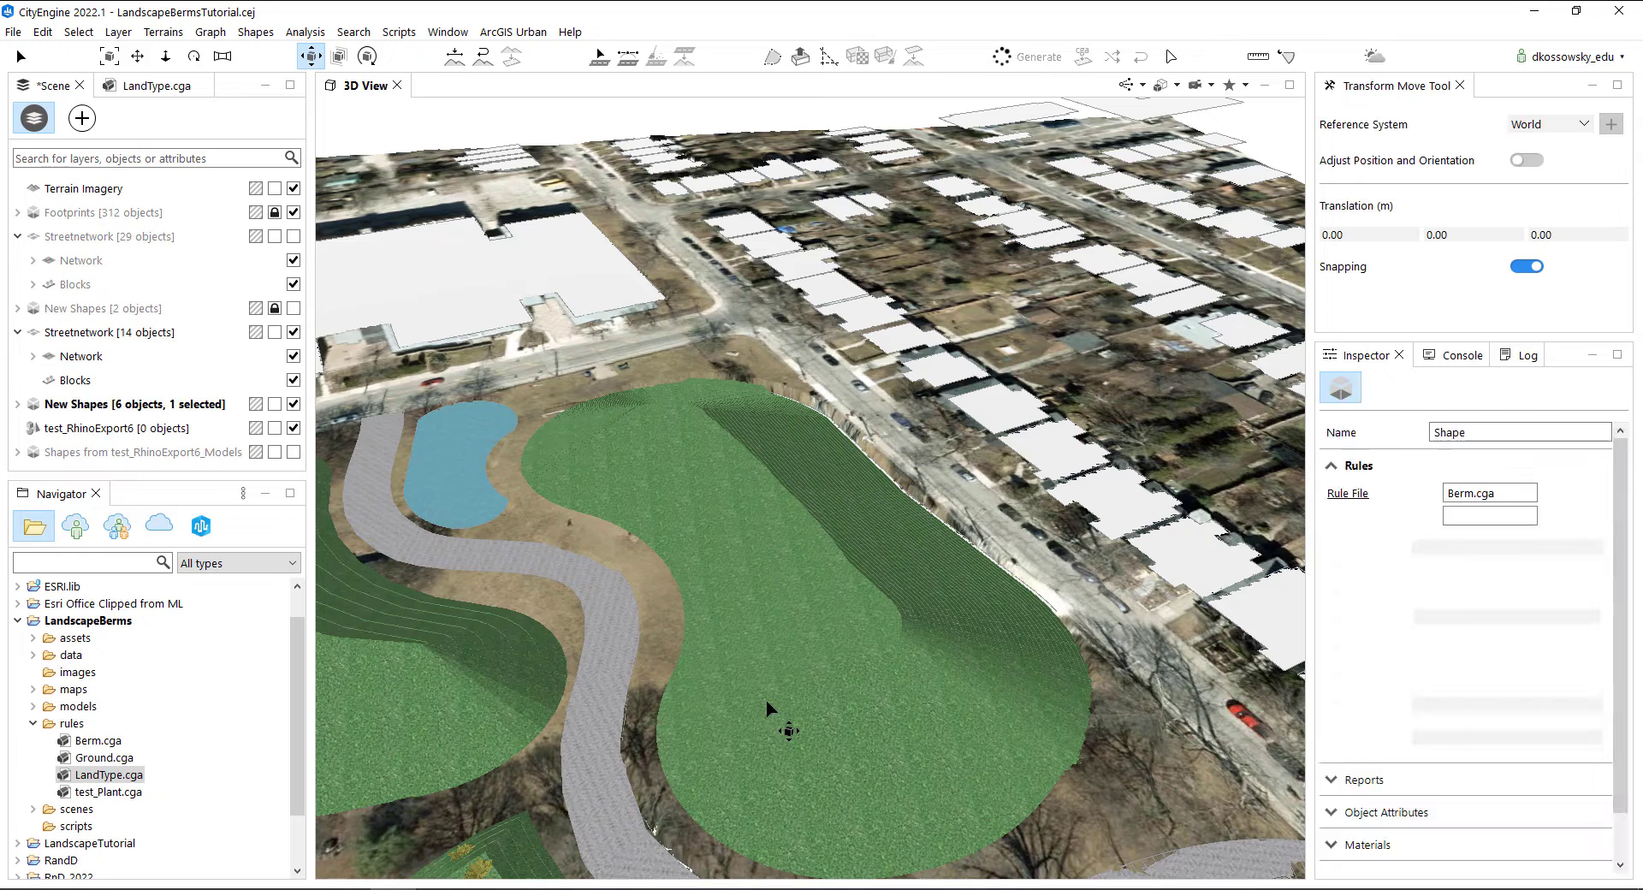
key(Delete)
click(424, 693)
key(Delete)
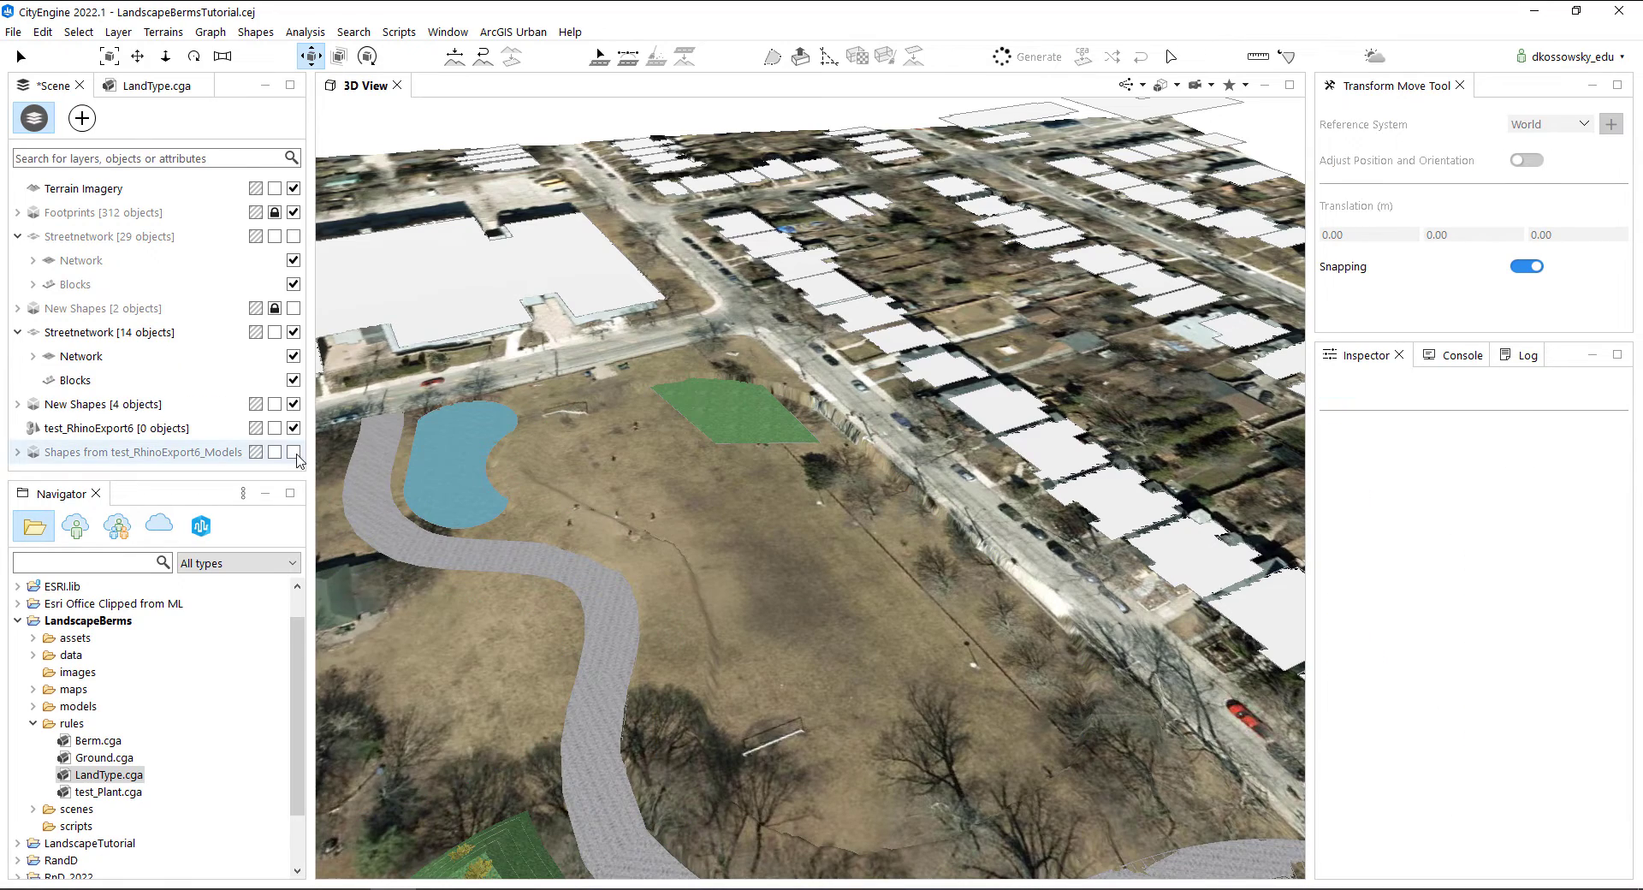
click(294, 452)
Select the remaining planted berm next to the path and open its Berm.cga rule file for editing
middle_drag(954, 790, 800, 728)
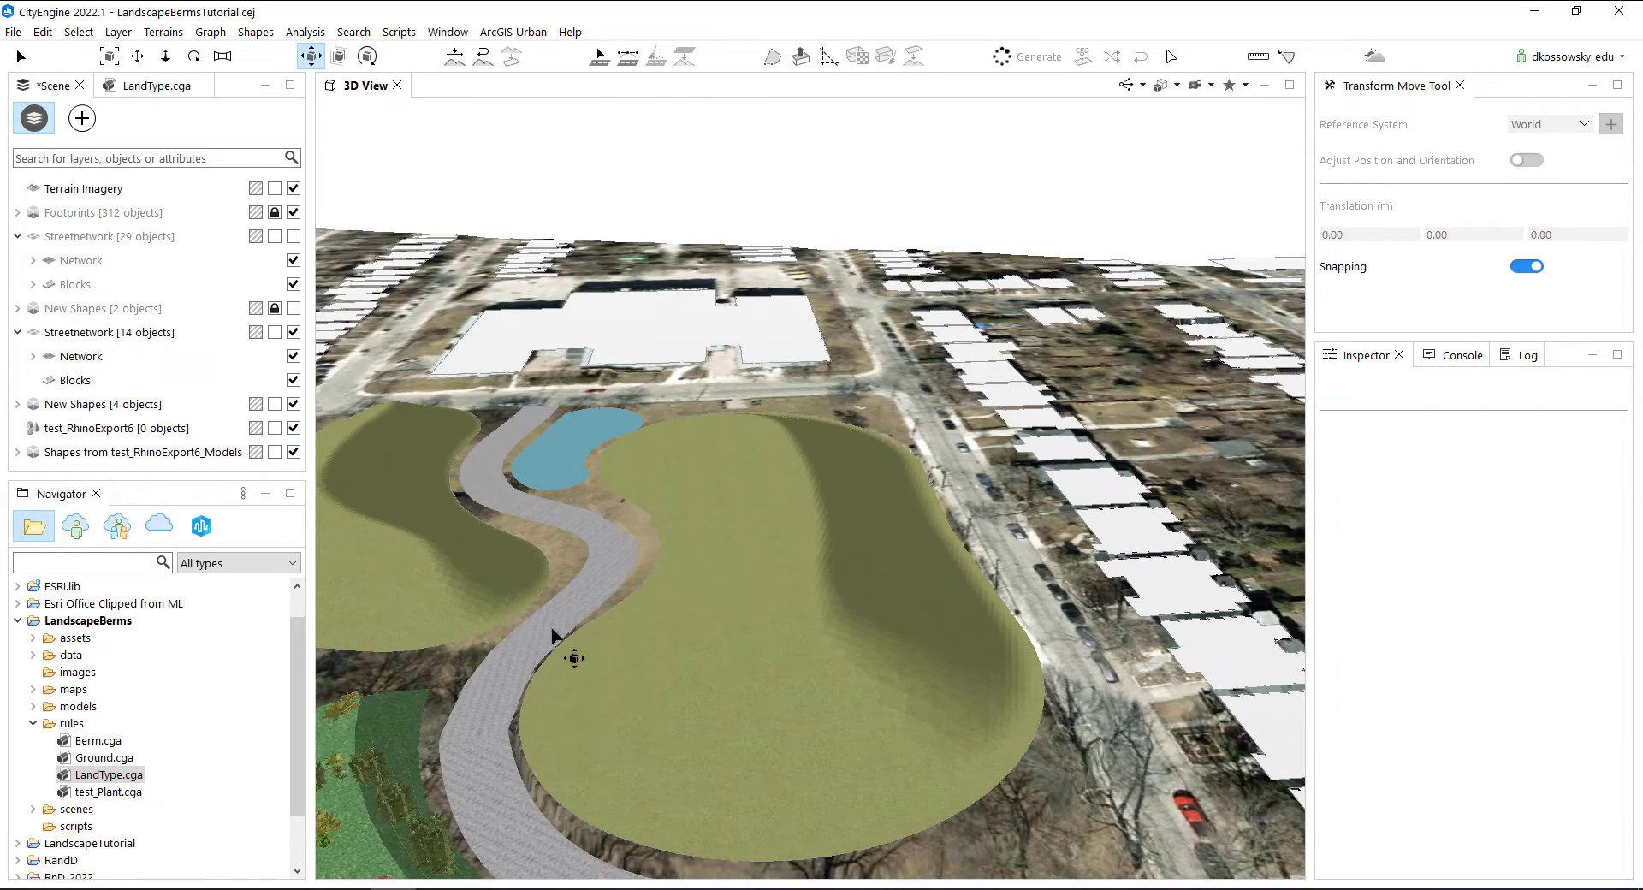
middle_drag(552, 629, 768, 658)
middle_drag(747, 757, 726, 726)
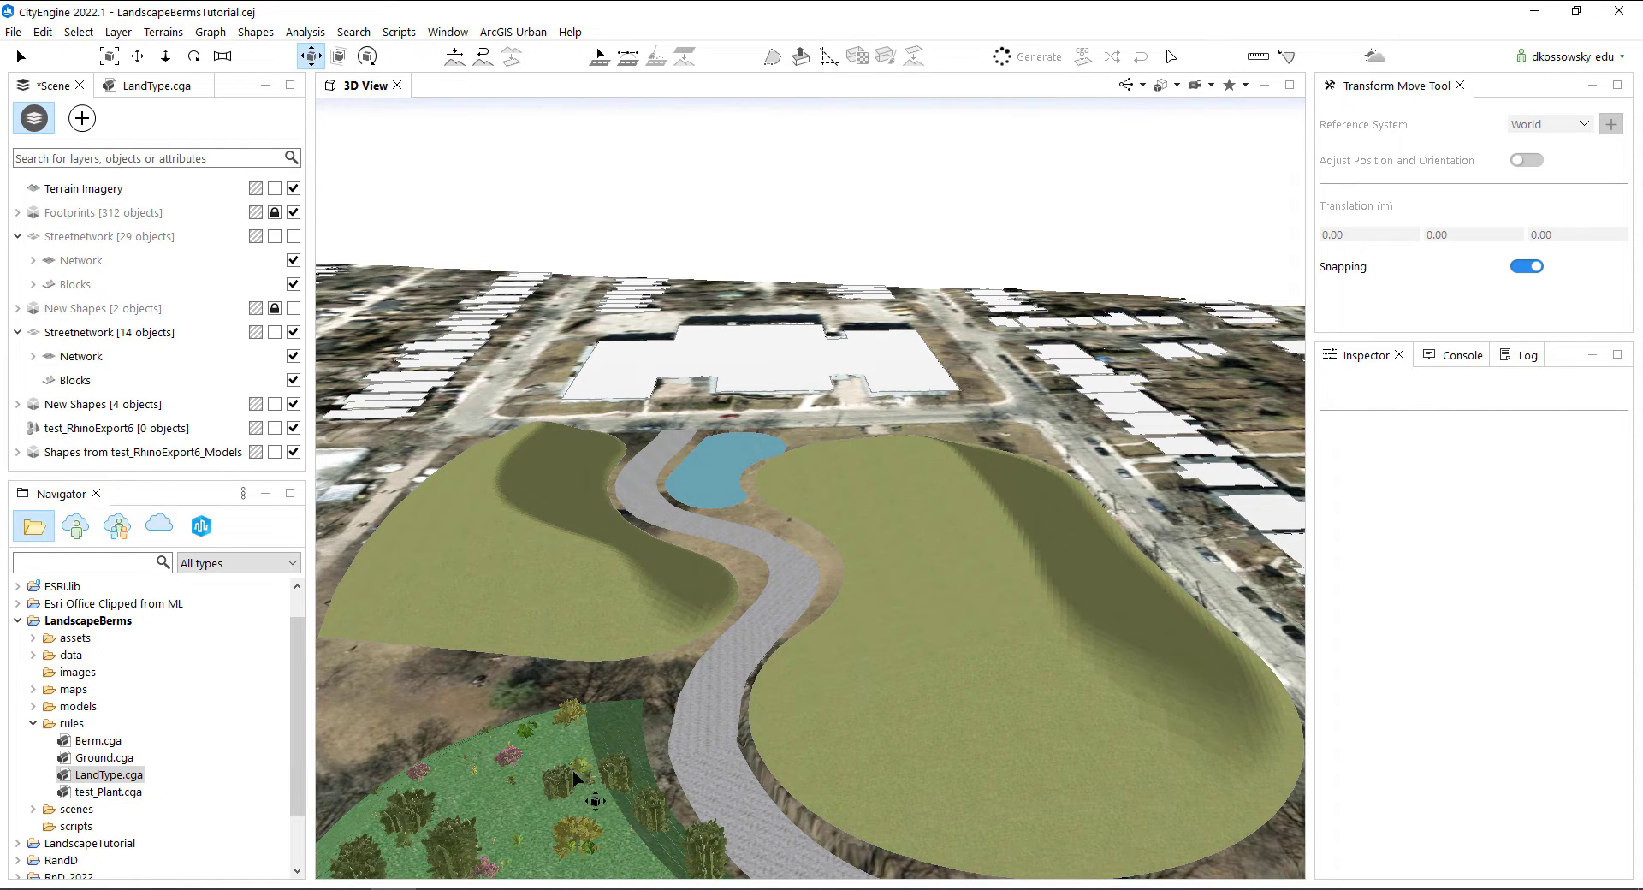
click(536, 806)
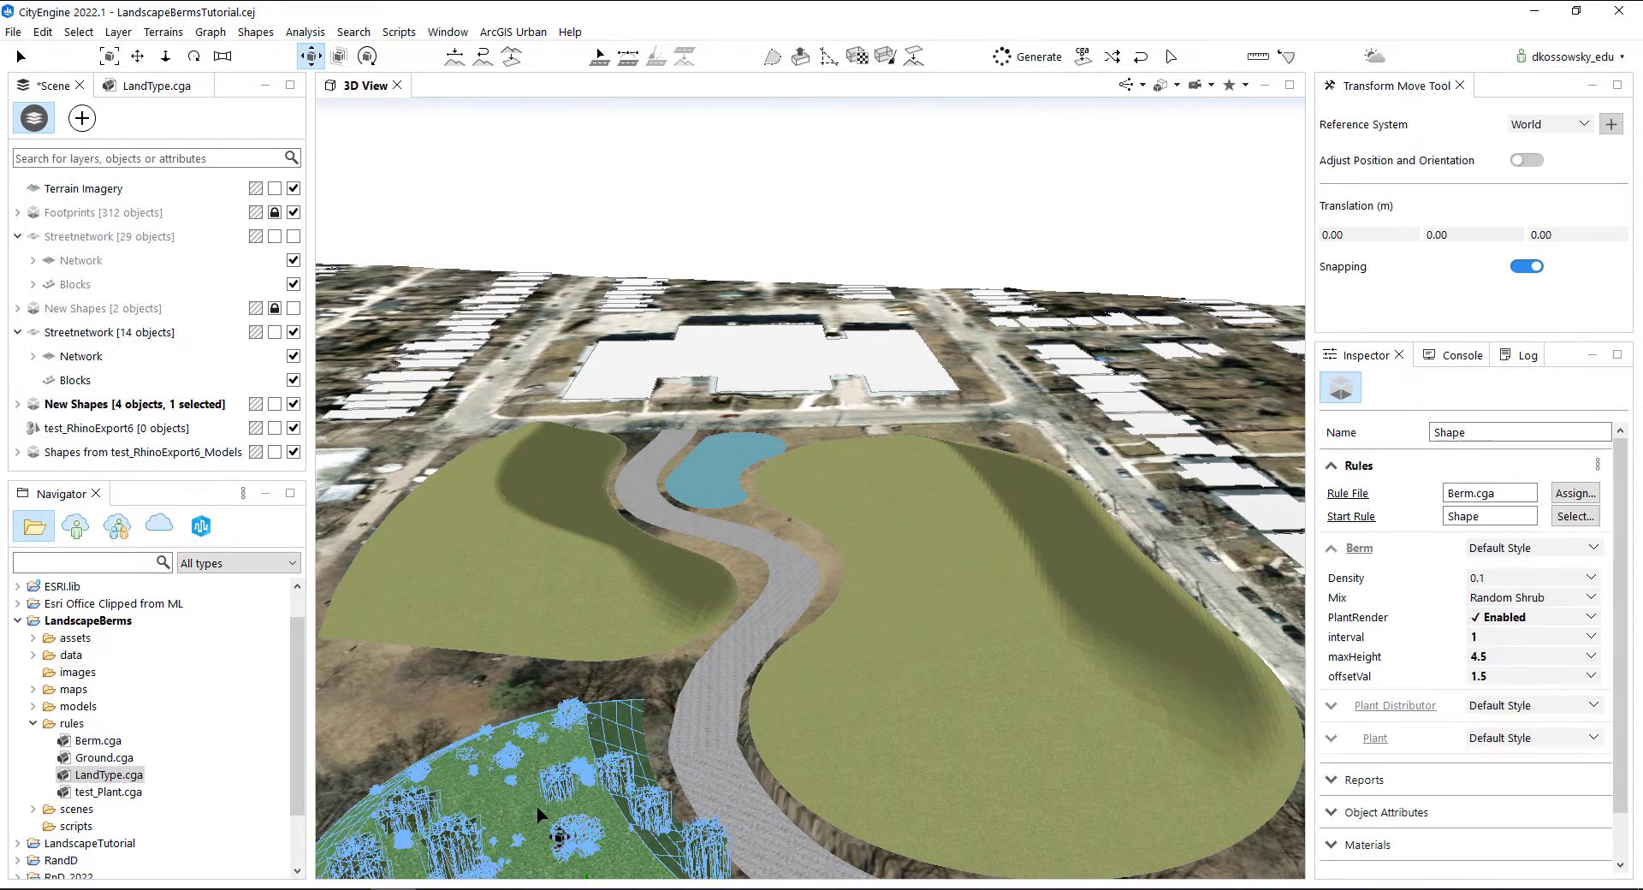
click(1360, 494)
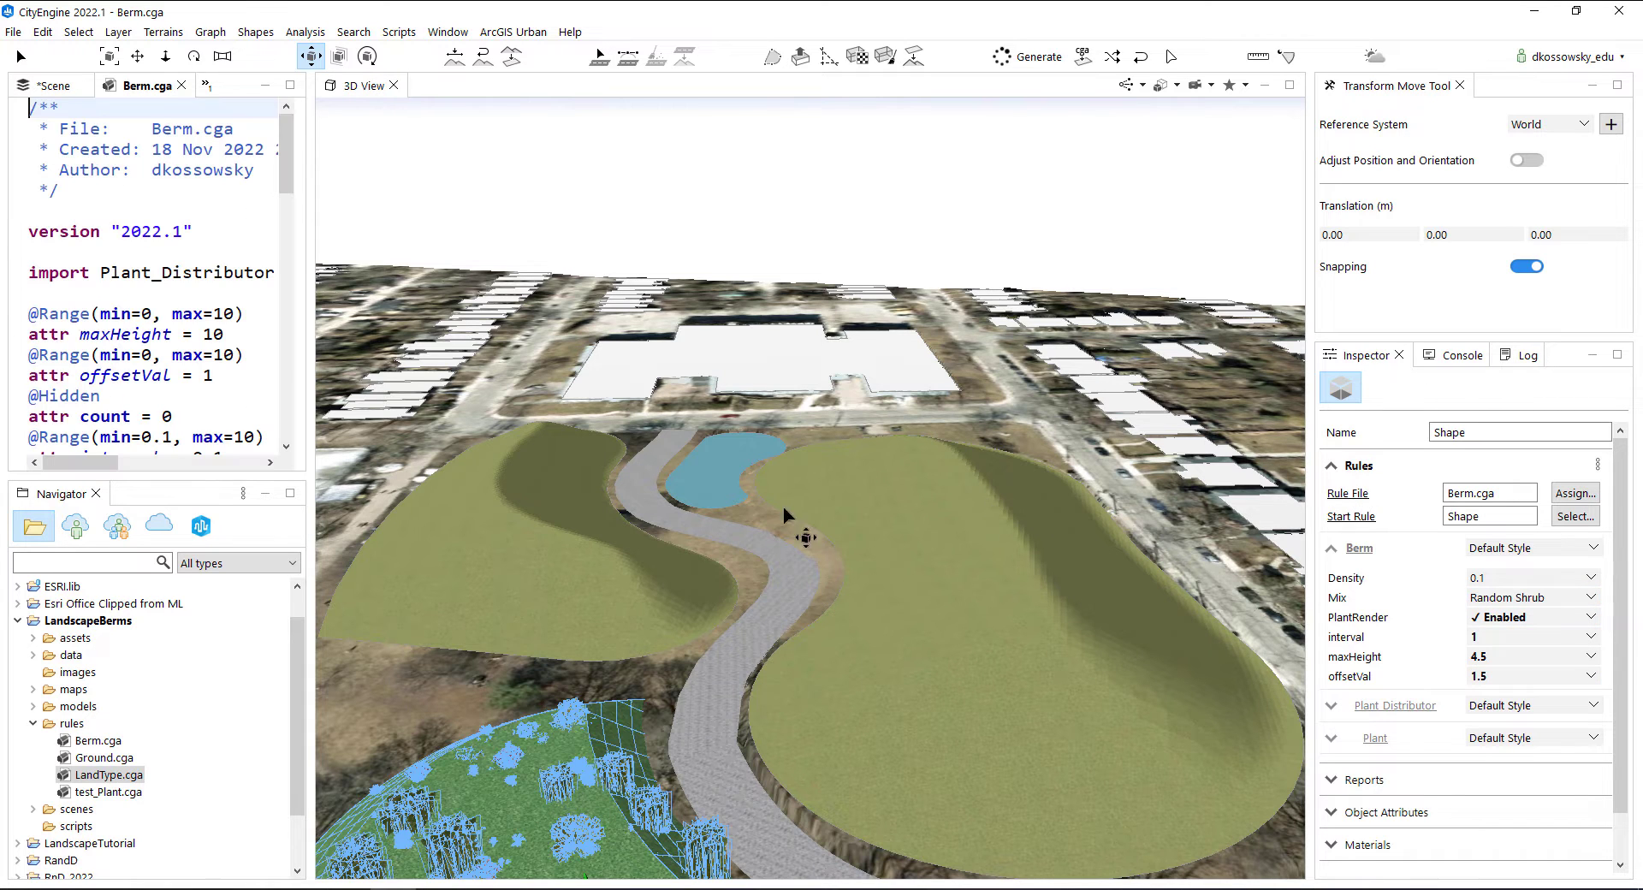
Copy the grass texture name "Bermuda 2.jpg" from the SlopeColor rule in Berm.cga
drag(307, 445, 637, 640)
scroll(261, 530, down, 11)
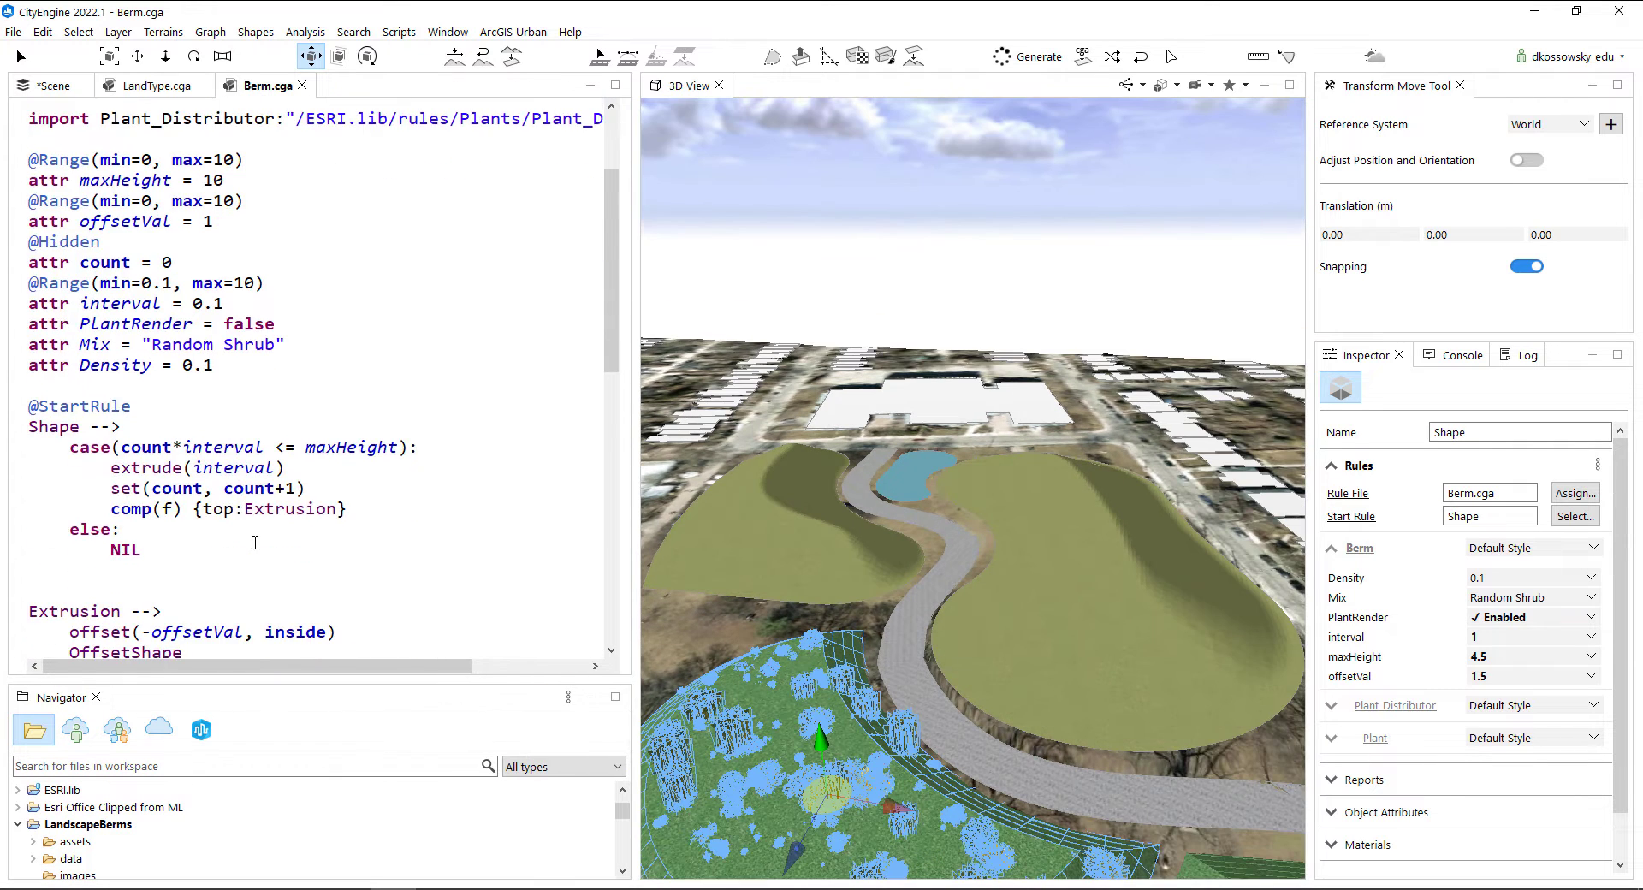
scroll(261, 530, down, 3)
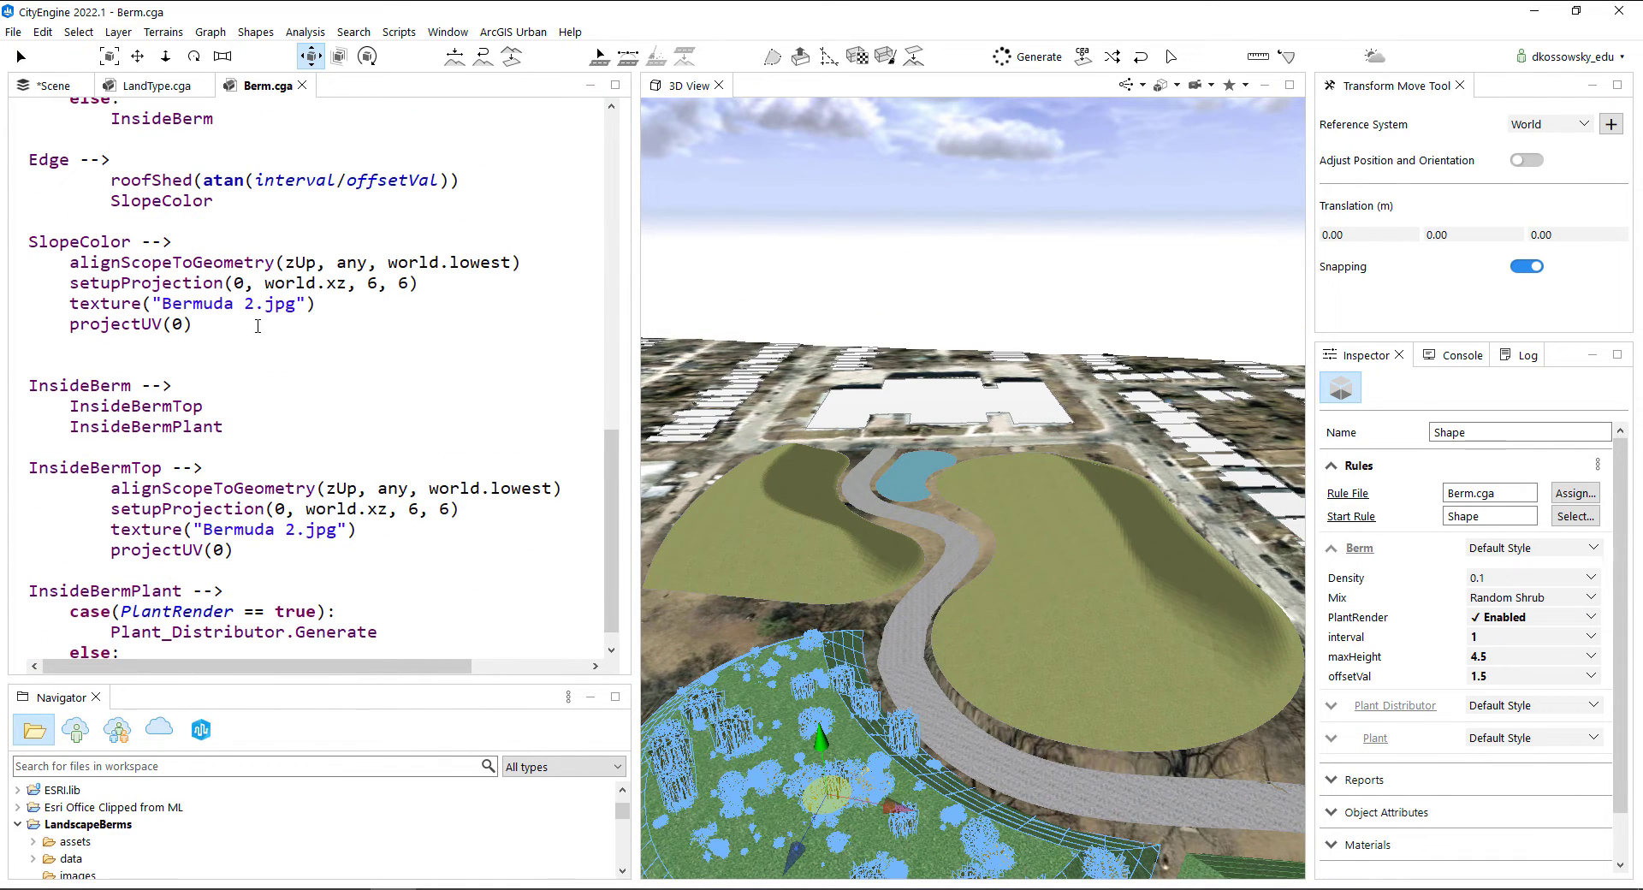
drag(160, 304, 317, 308)
key(ctrl+c)
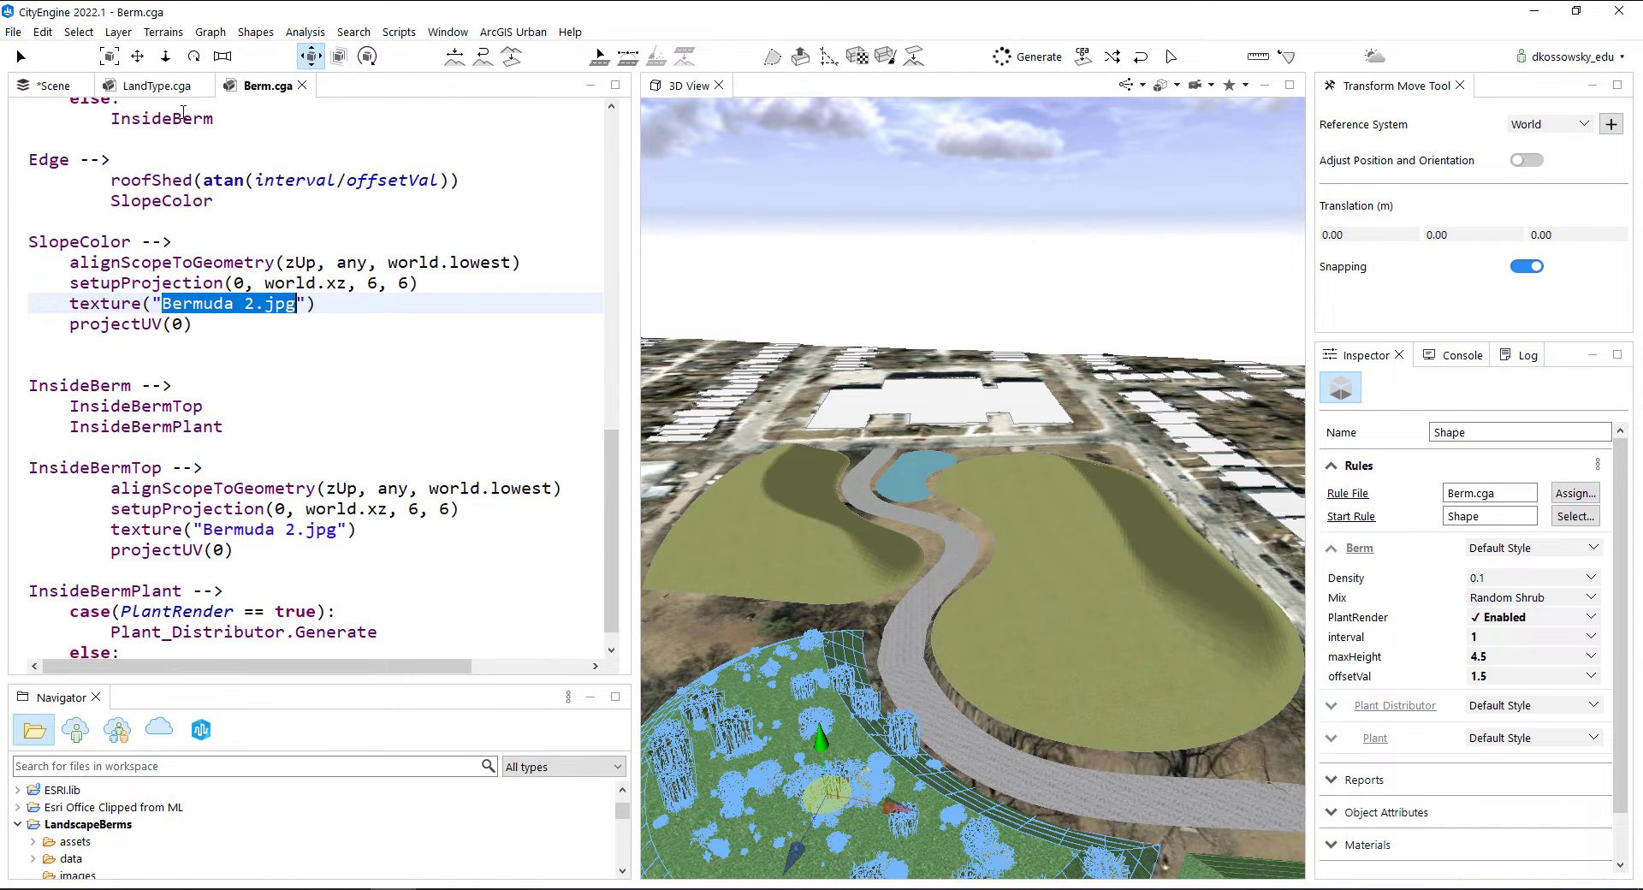
Replace the grass texture in LandType.cga with "Bermuda 2.jpg" and regenerate the Rhino berms
click(150, 86)
click(334, 399)
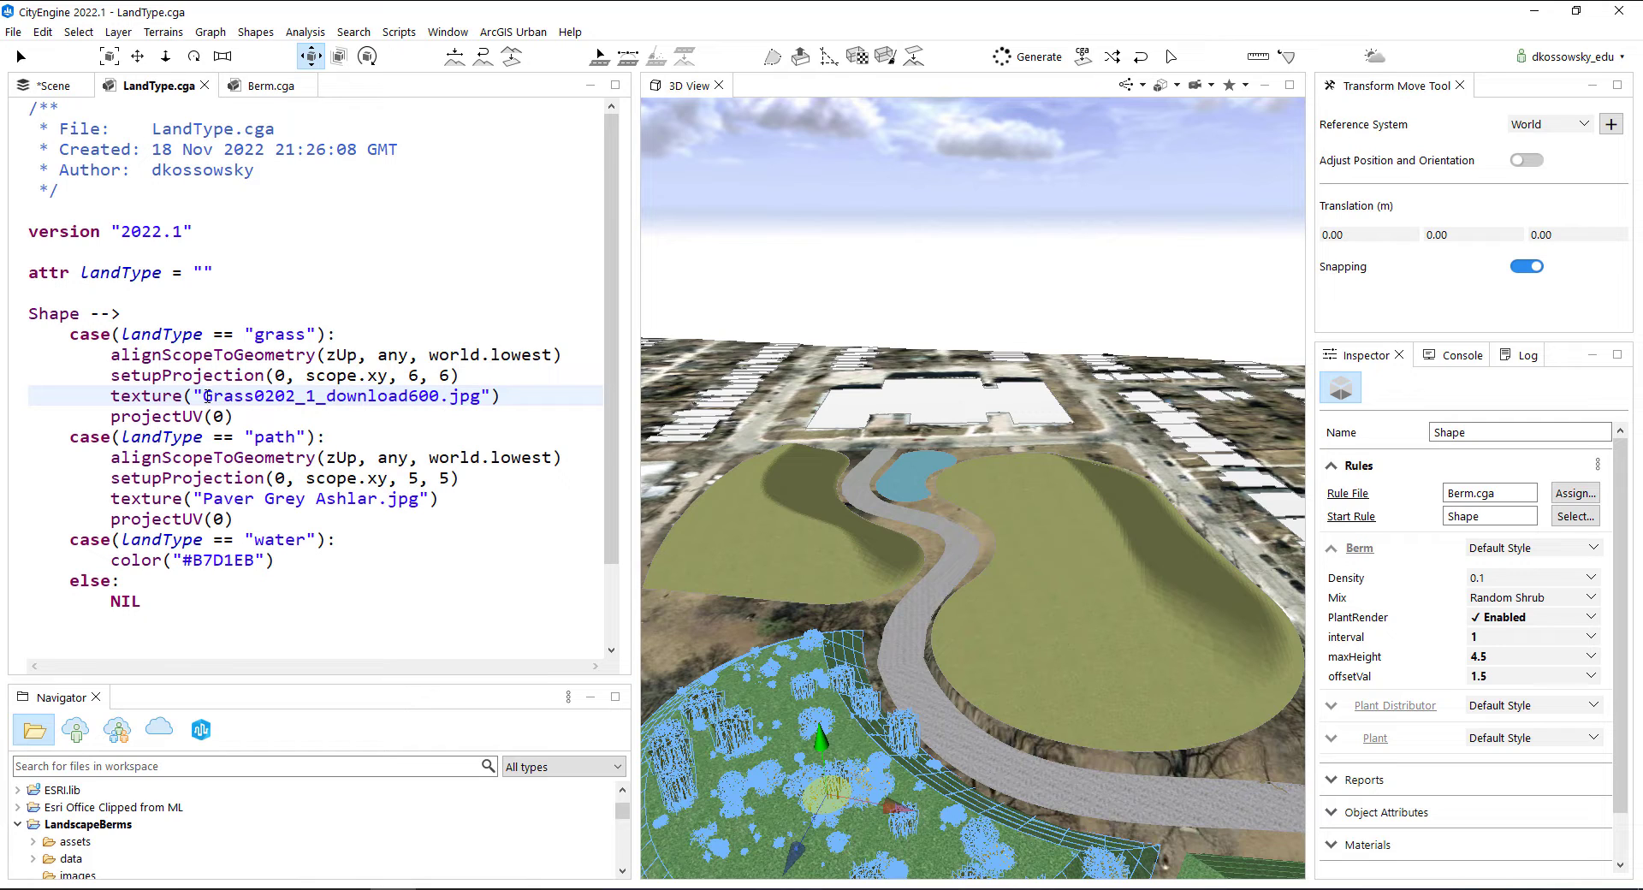
drag(207, 396, 474, 402)
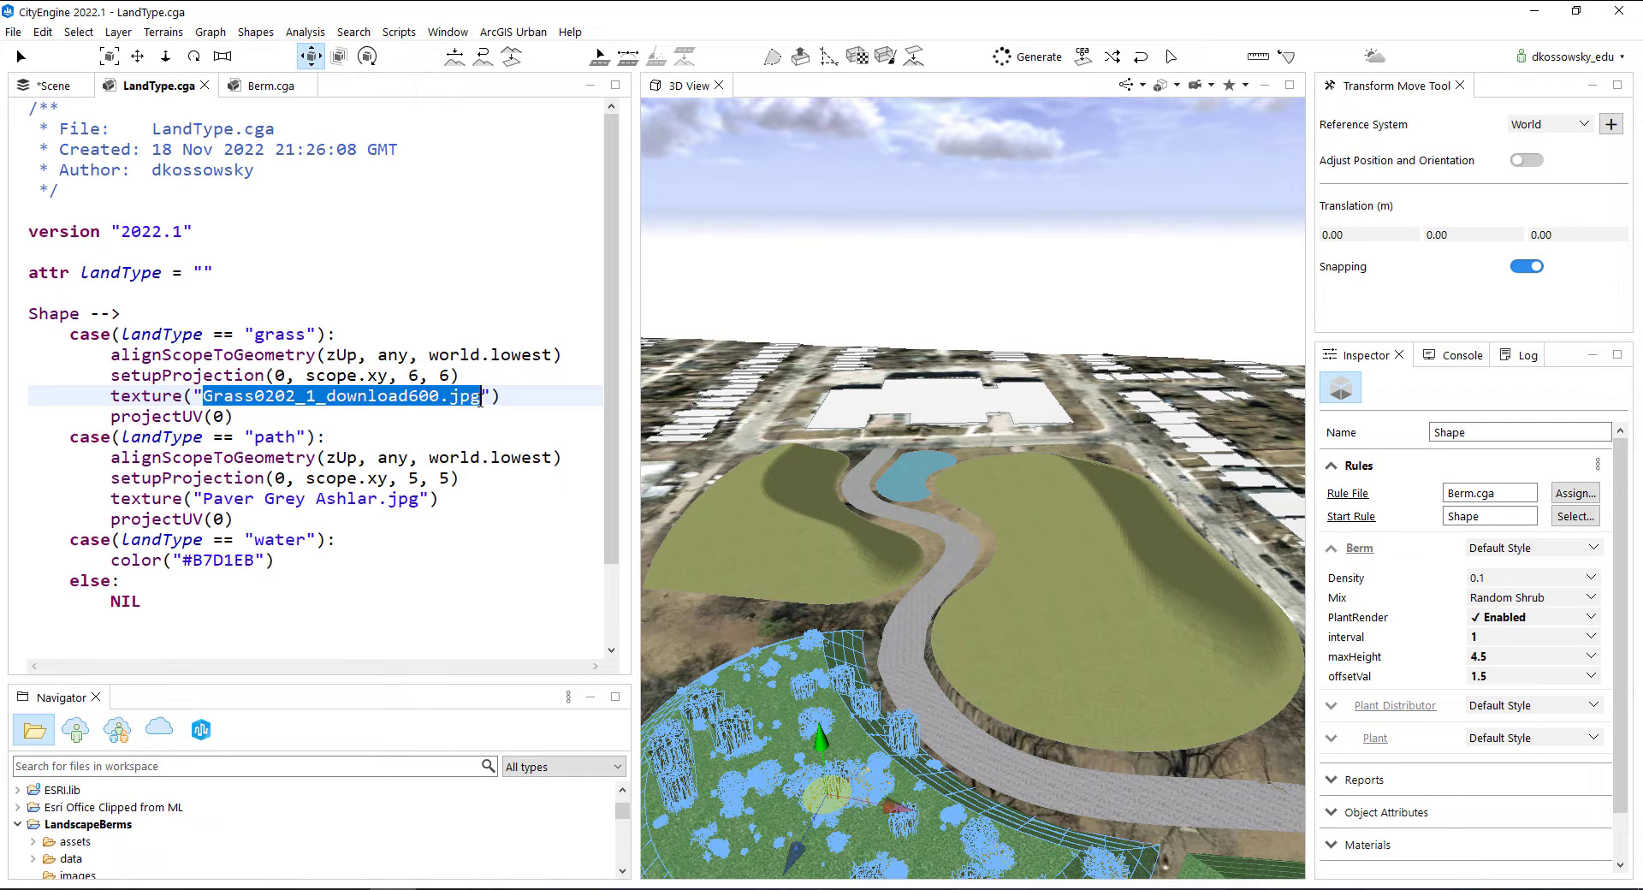
key(ctrl+v)
click(1049, 606)
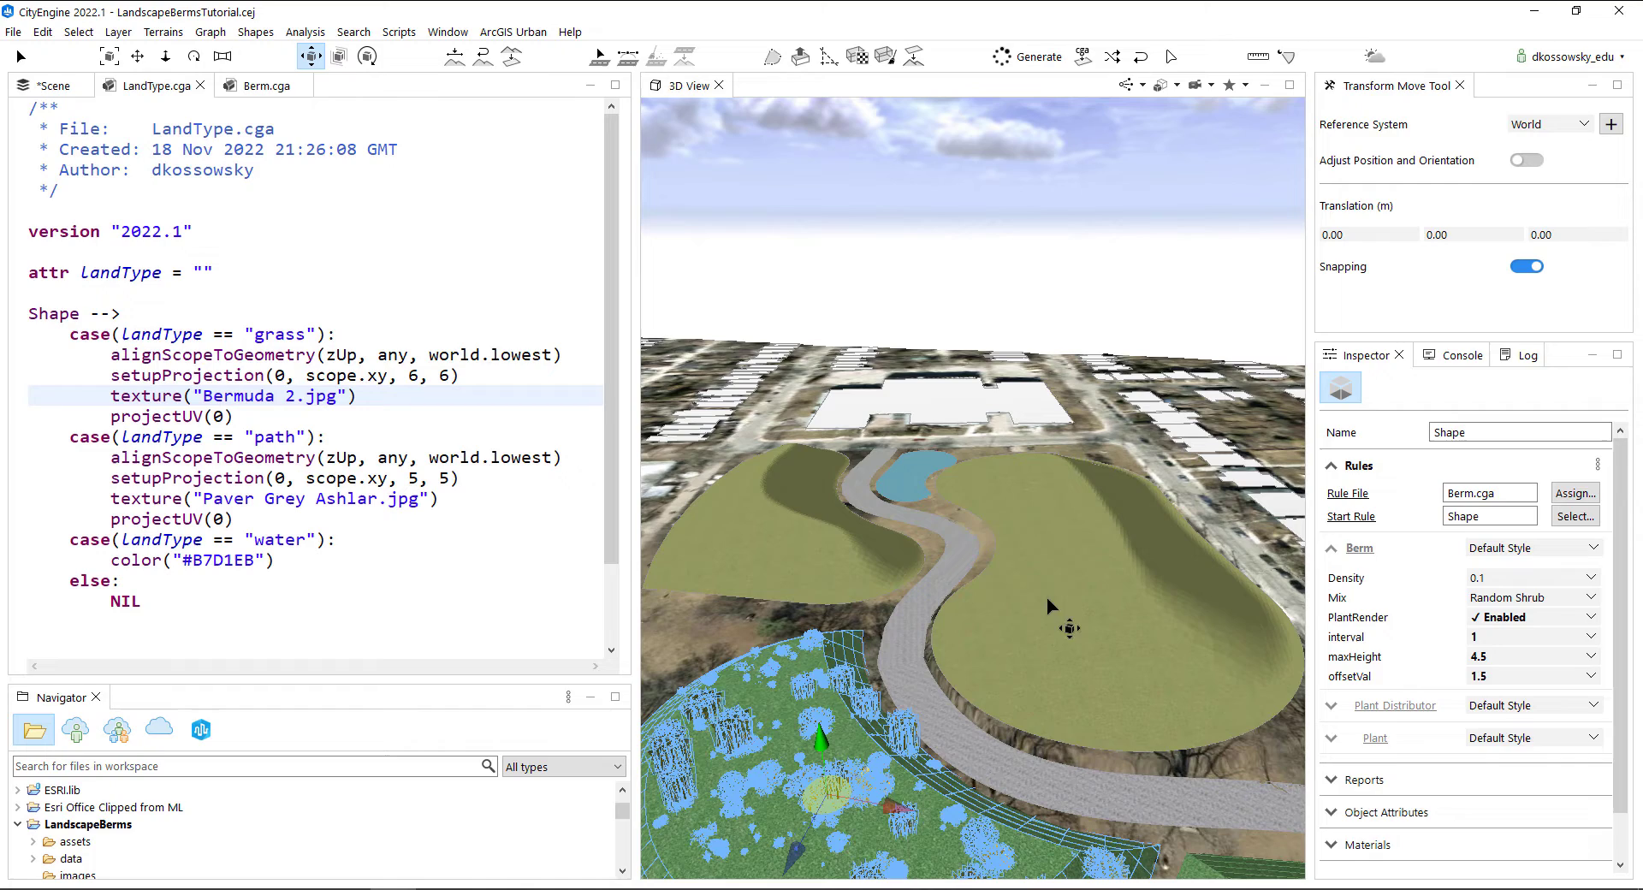
click(1043, 646)
key(ctrl+g)
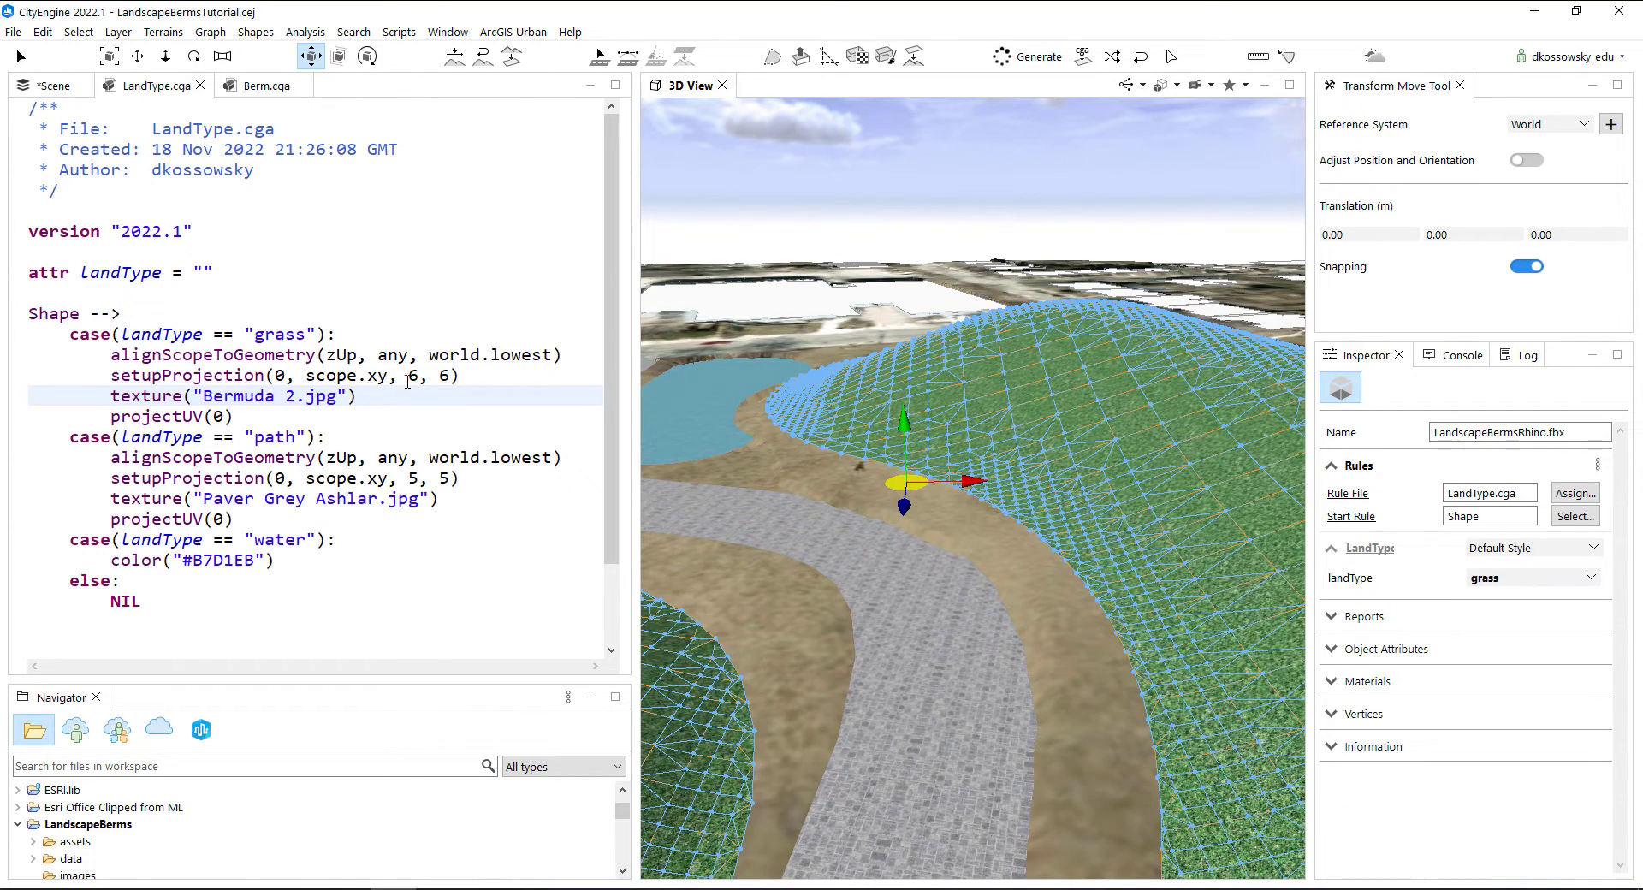
Set the grass texture projection size in LandType.cga to 7, 7 and deselect the berms
click(413, 375)
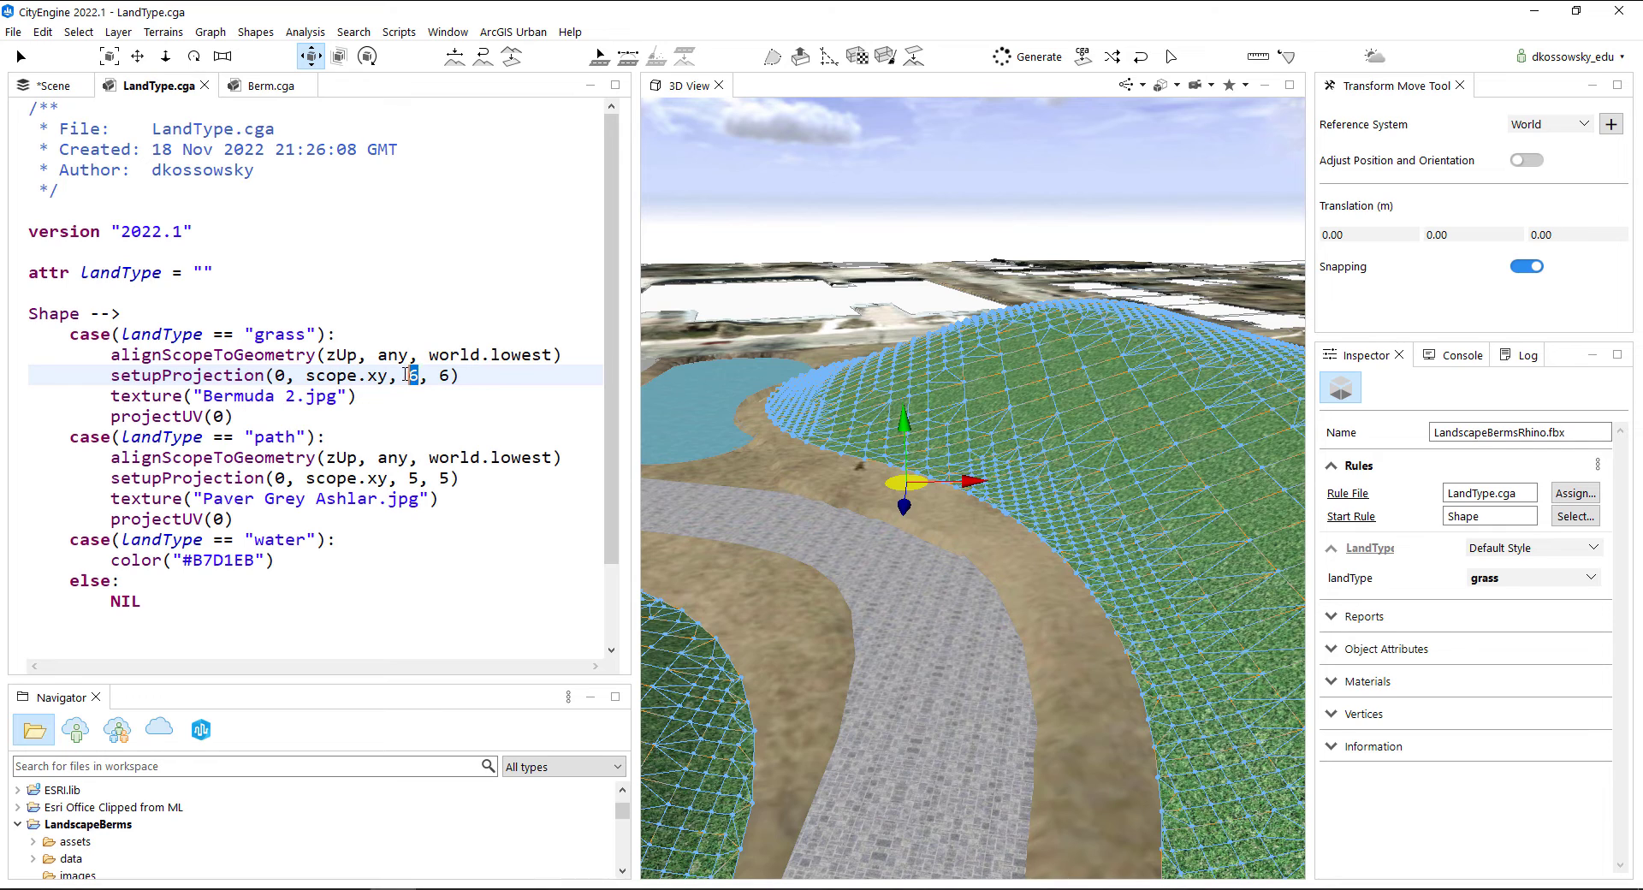
text(7)
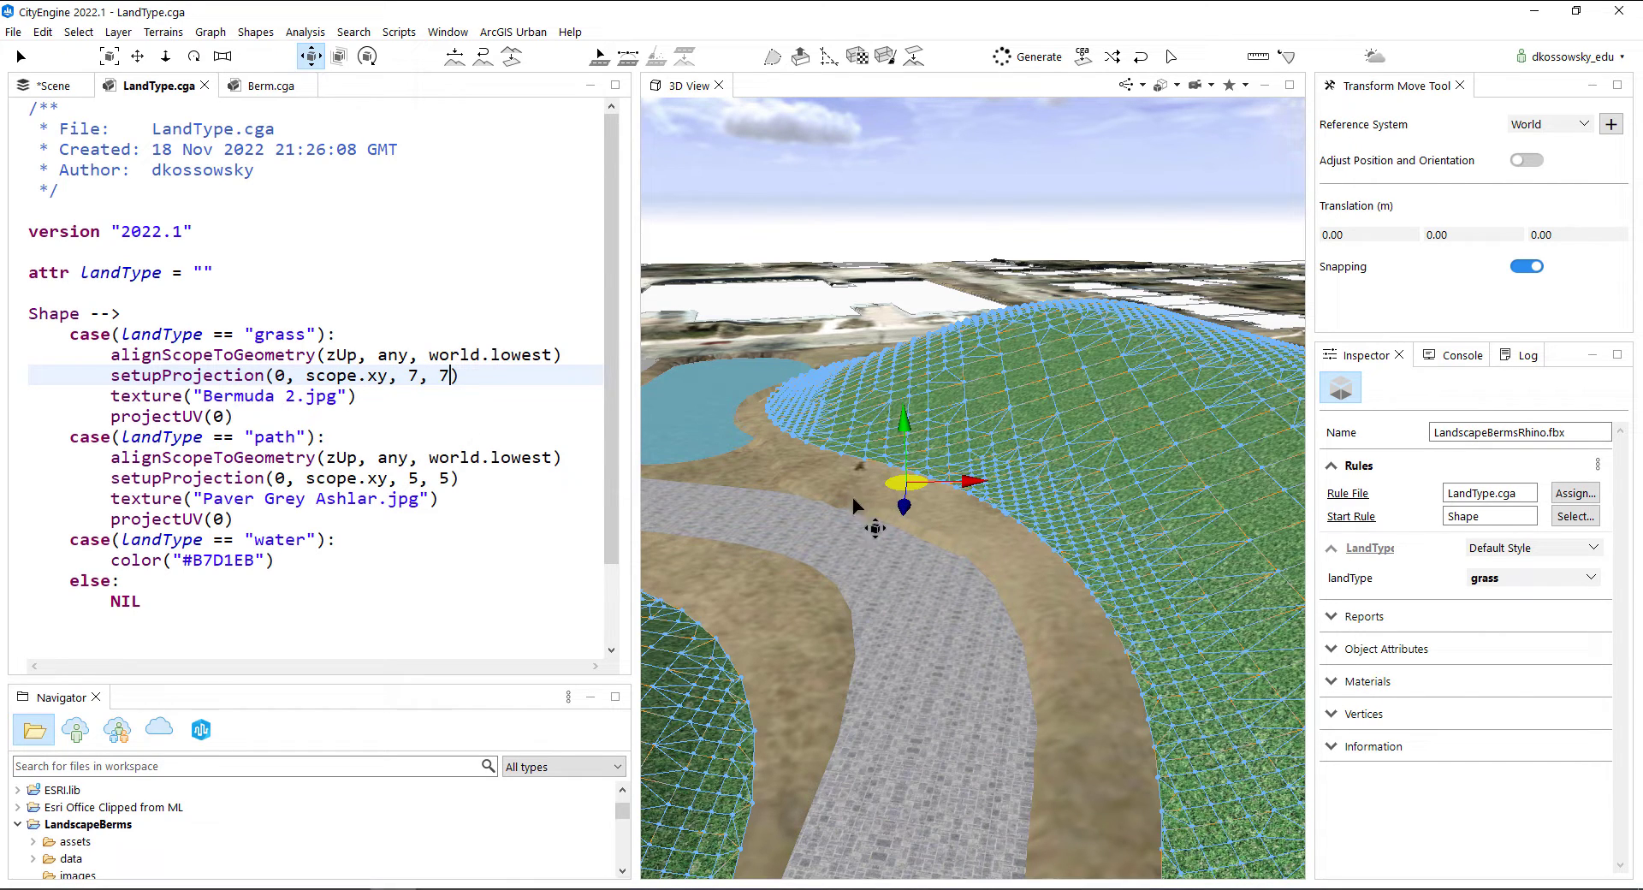
click(1067, 706)
alt+drag(945, 723, 890, 676)
alt+middle_drag(890, 676, 1147, 660)
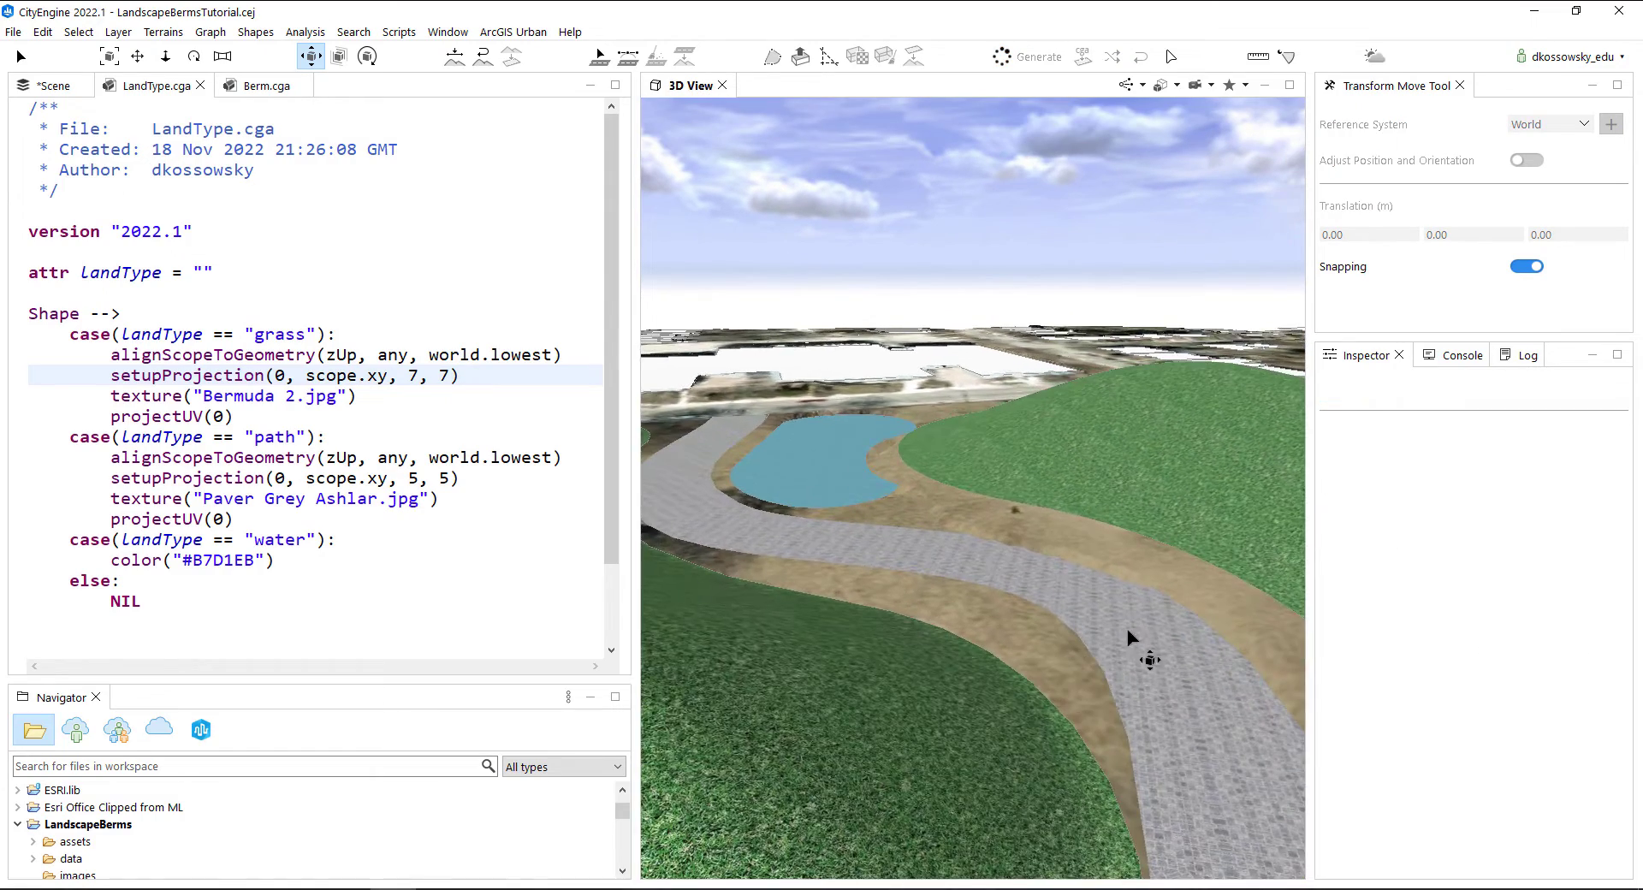
Lower the Rhino berms by about 1.75 m in Y, then clear the selection
alt+drag(1146, 661, 958, 629)
alt+right_drag(958, 629, 943, 638)
alt+drag(944, 637, 1068, 609)
click(1068, 609)
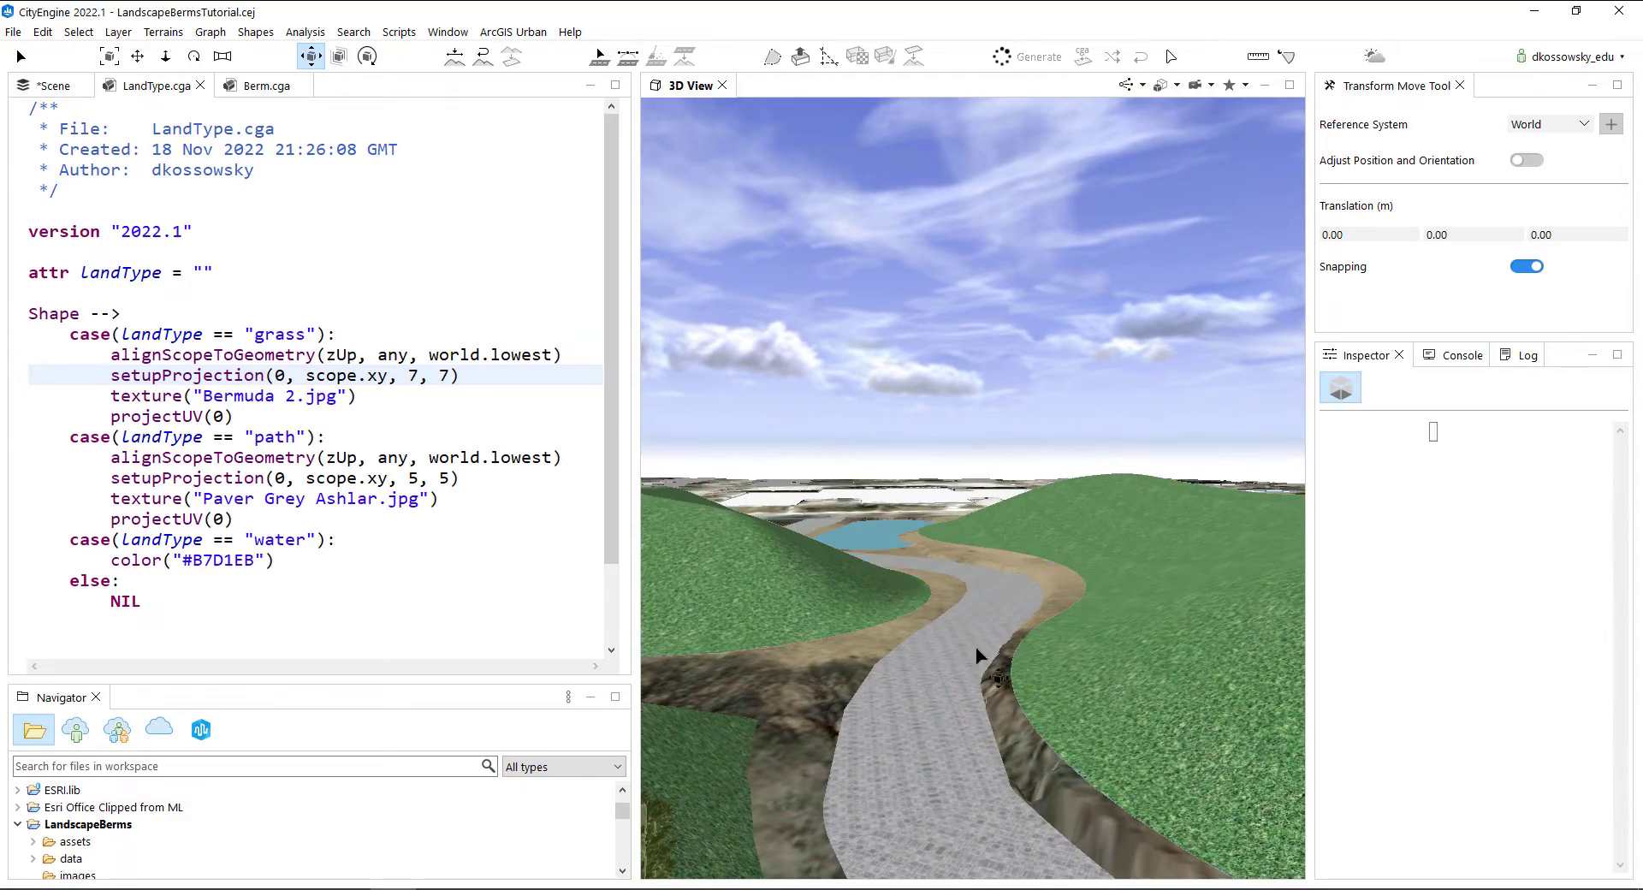
drag(995, 473, 1001, 492)
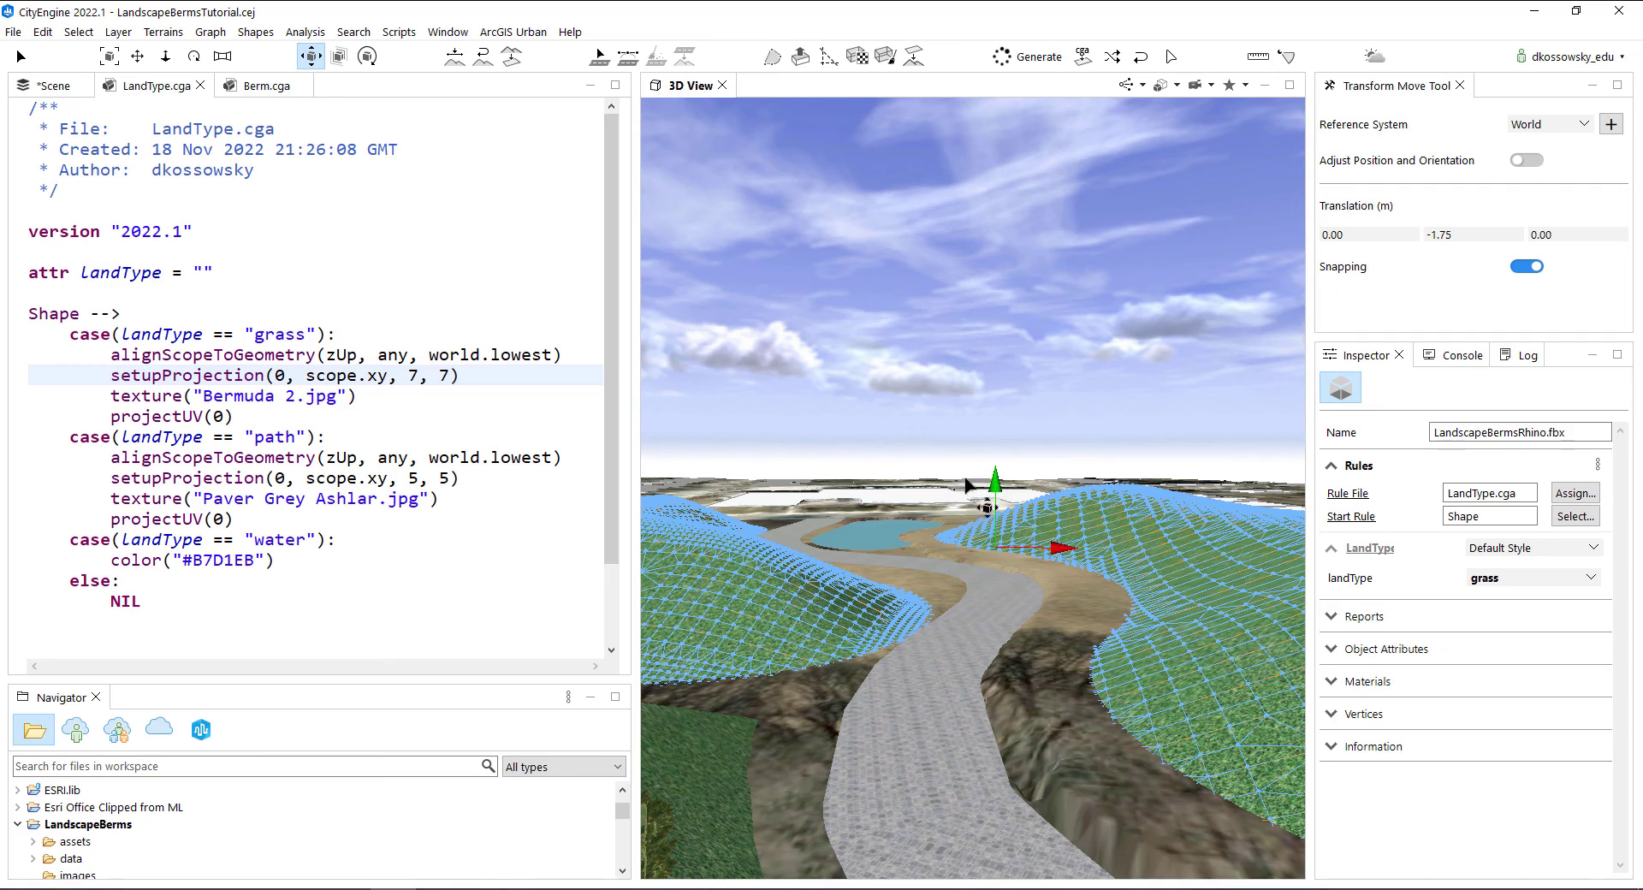
click(952, 426)
alt+drag(951, 428, 958, 626)
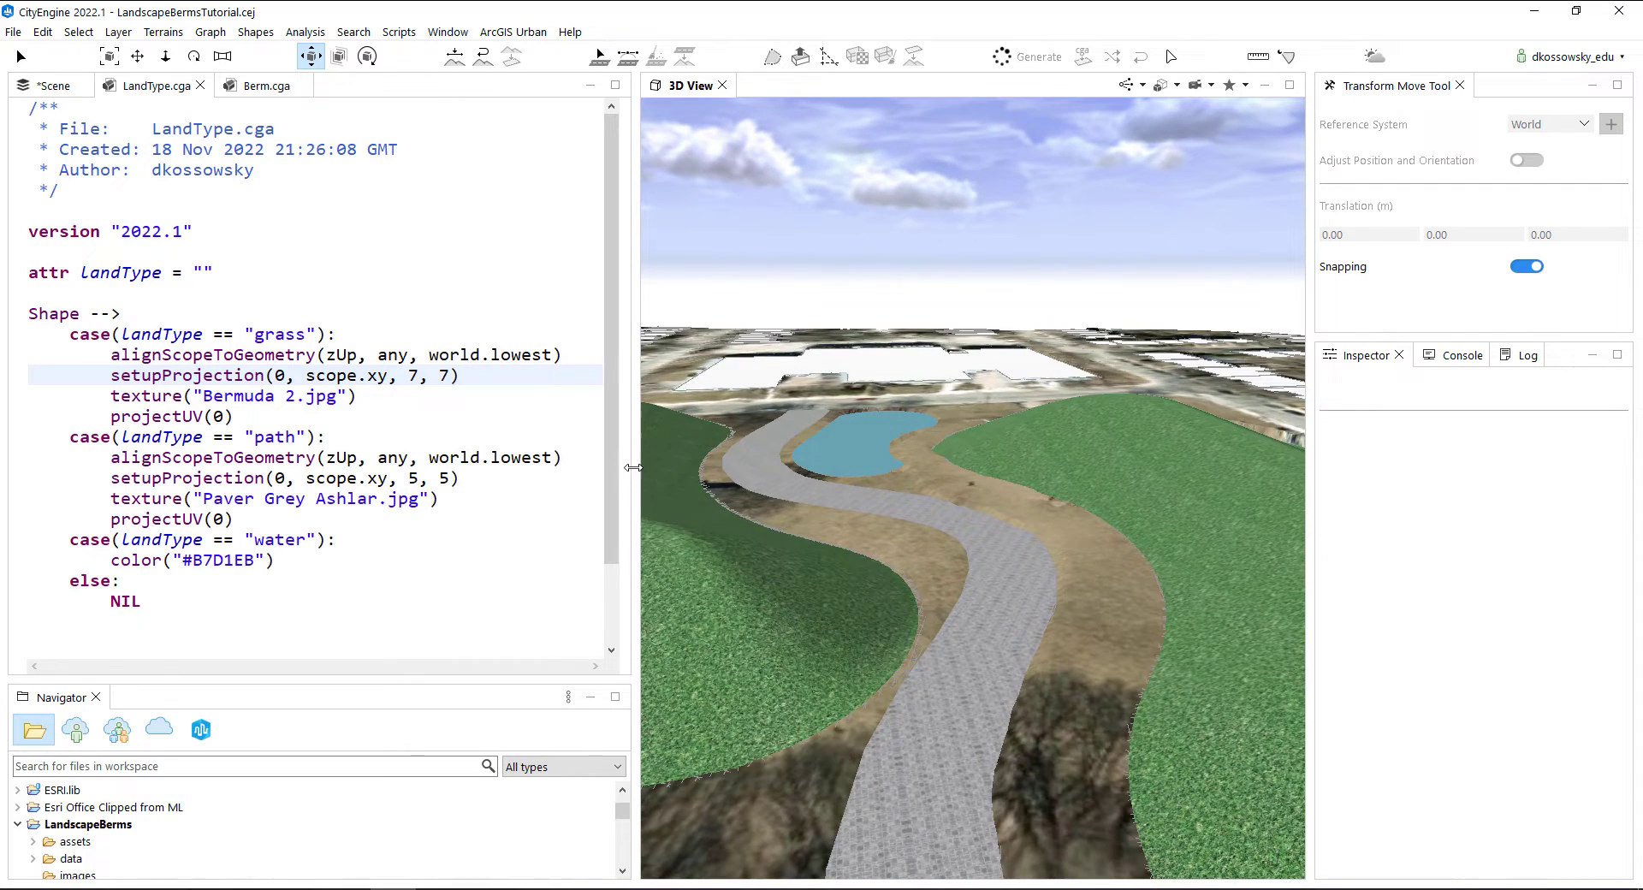
Shrink the rule editor to give the 3D view more width and the project file tree more height
drag(633, 467, 255, 468)
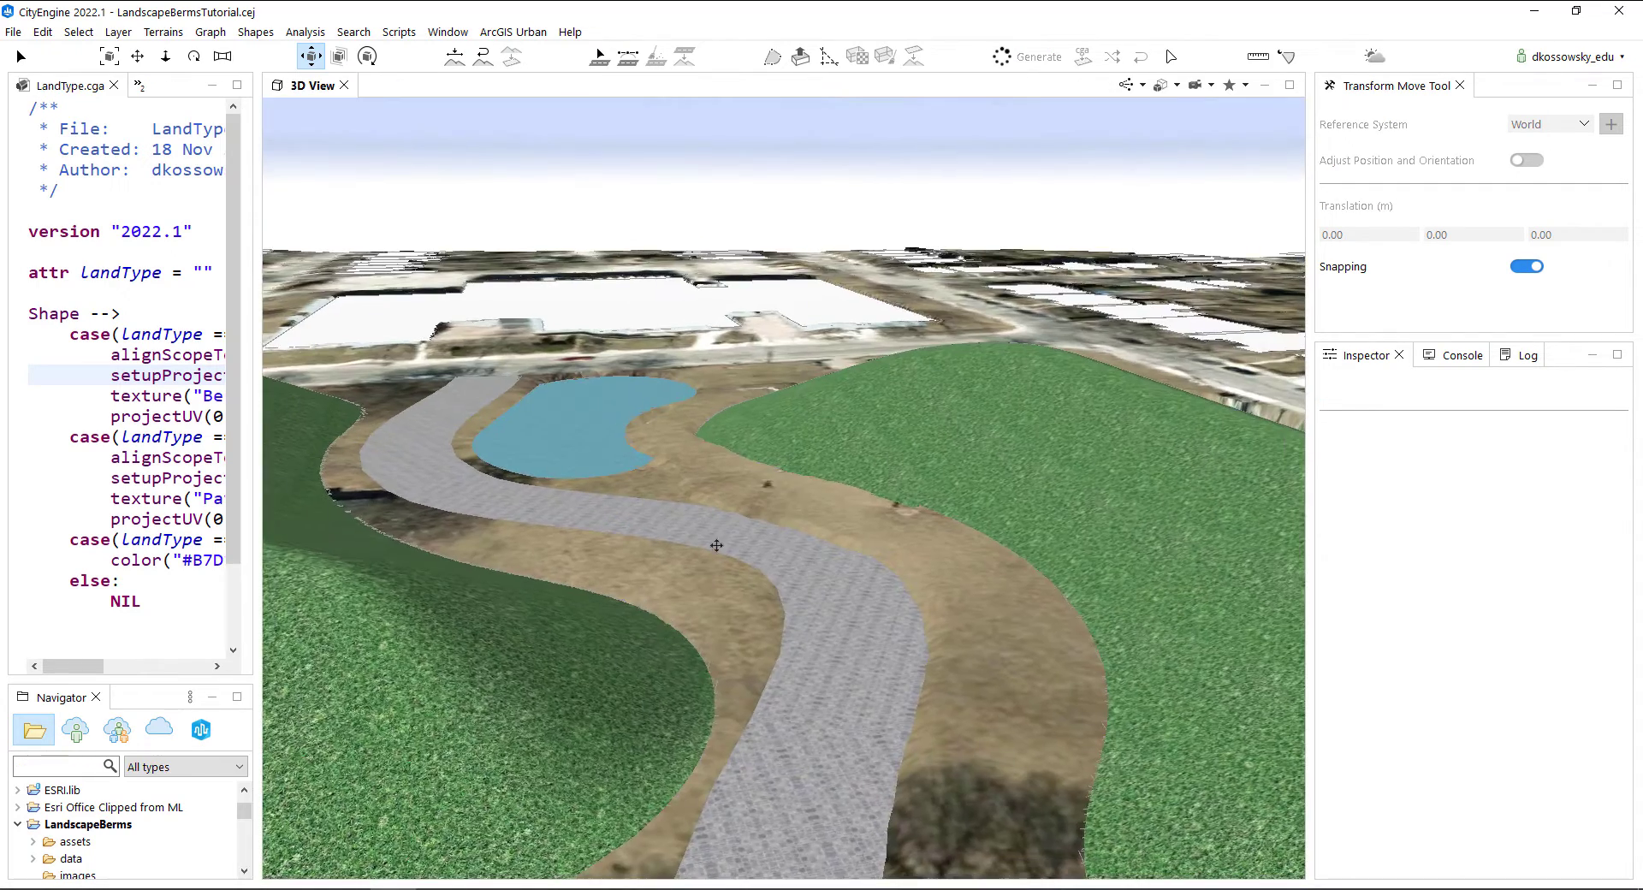
alt+drag(716, 545, 979, 545)
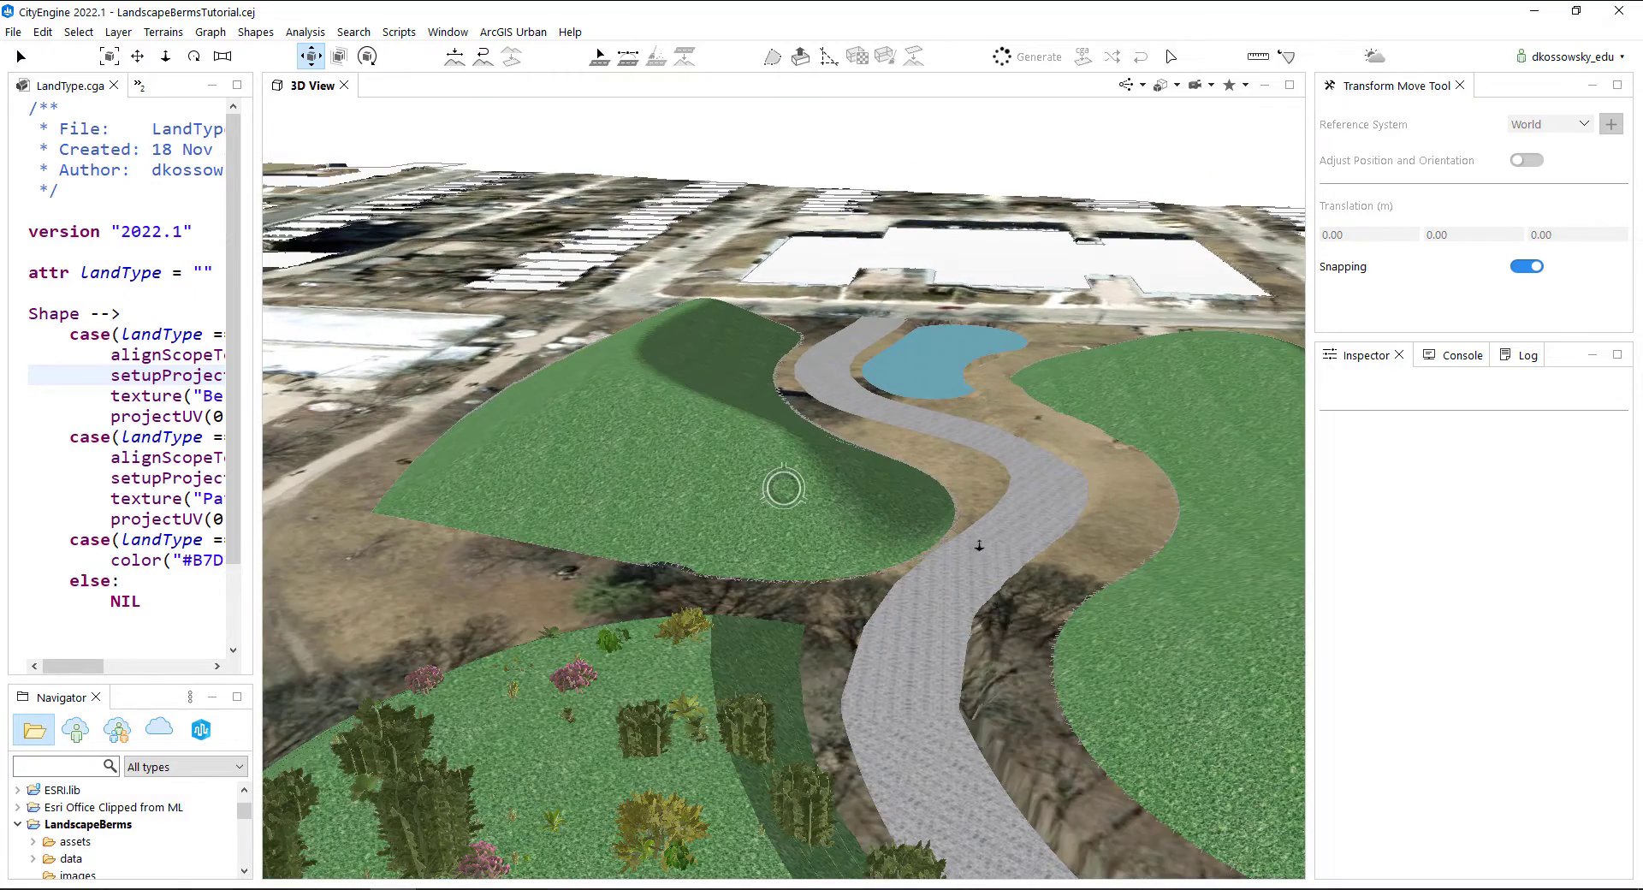
alt+drag(976, 605, 919, 580)
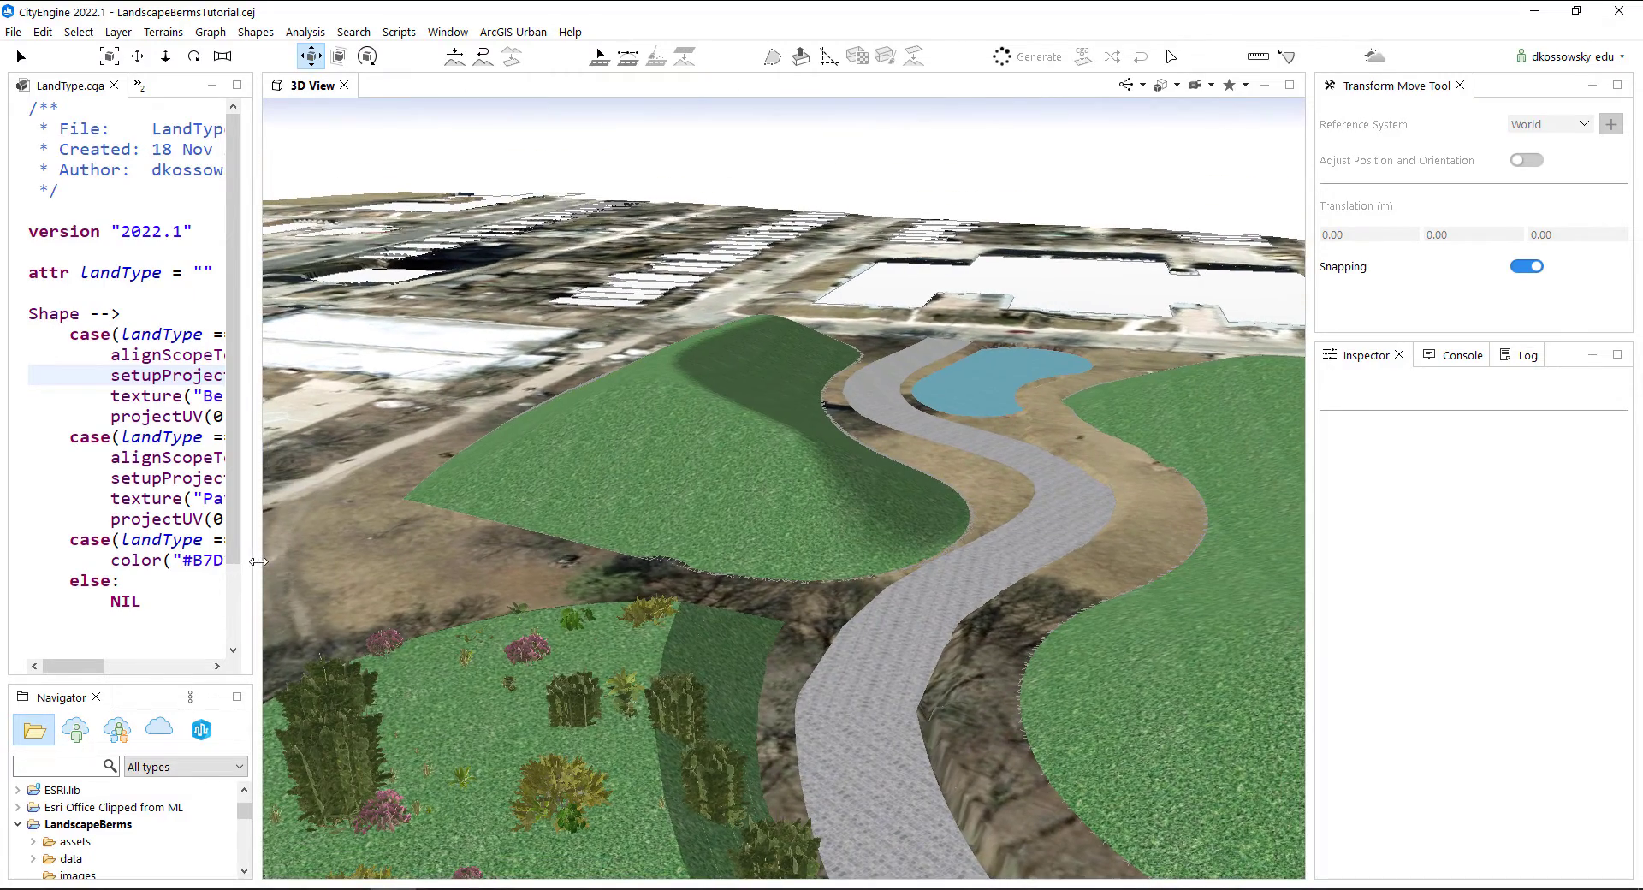
drag(254, 559, 369, 559)
drag(253, 681, 254, 300)
alt+drag(950, 680, 930, 651)
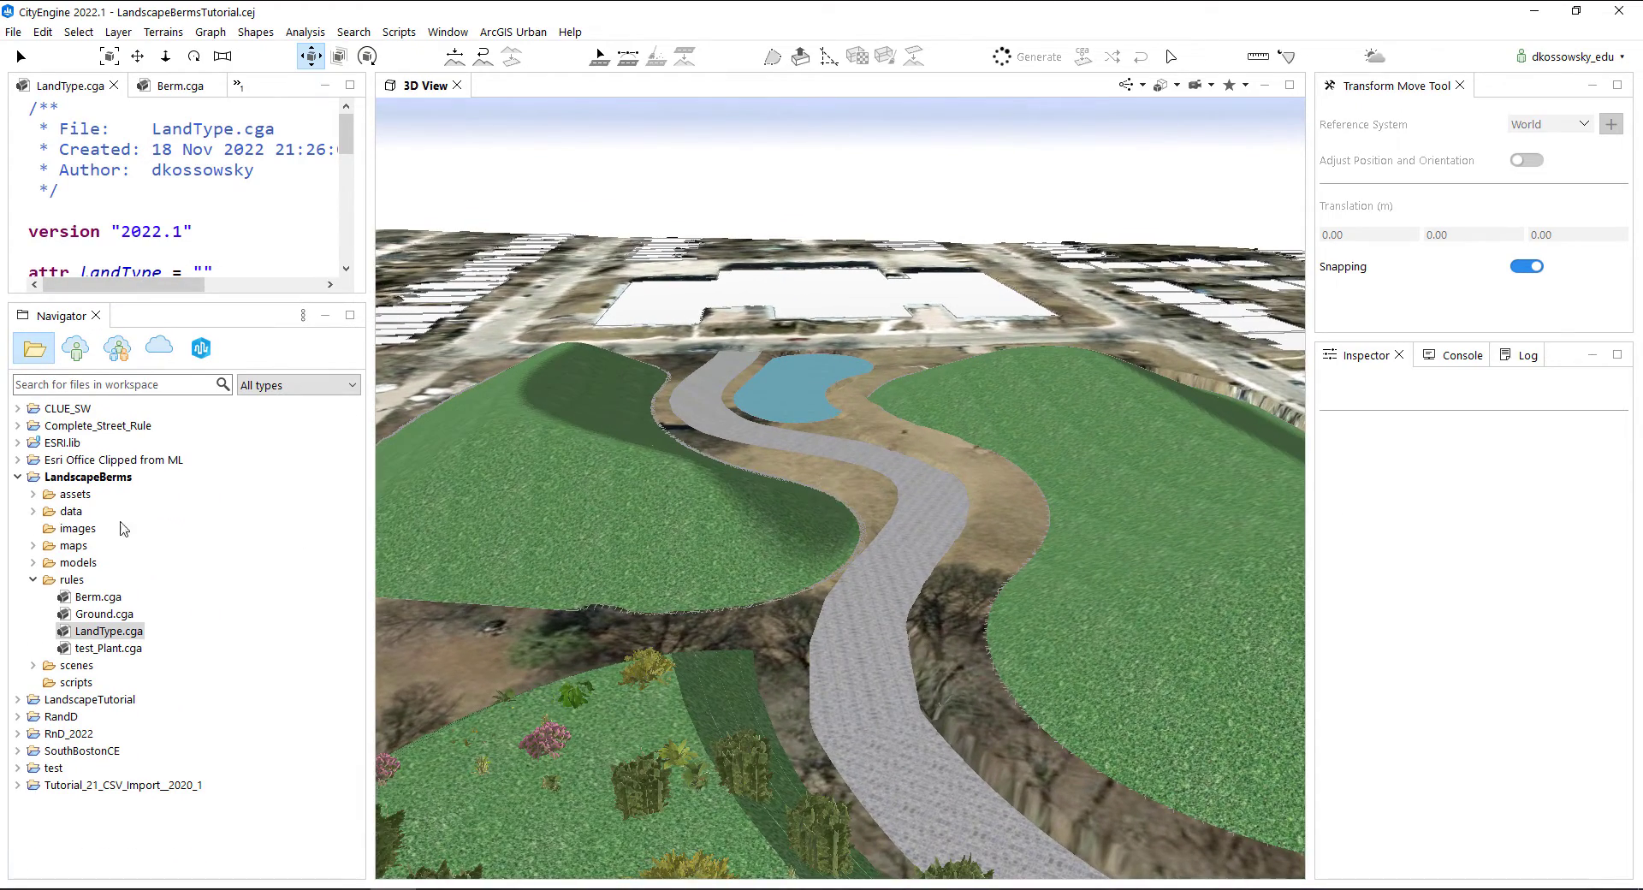
Collapse the LandscapeBerms project and open the LowPolygon3D.com_People folder in the Complete_Street_Rule assets
click(17, 479)
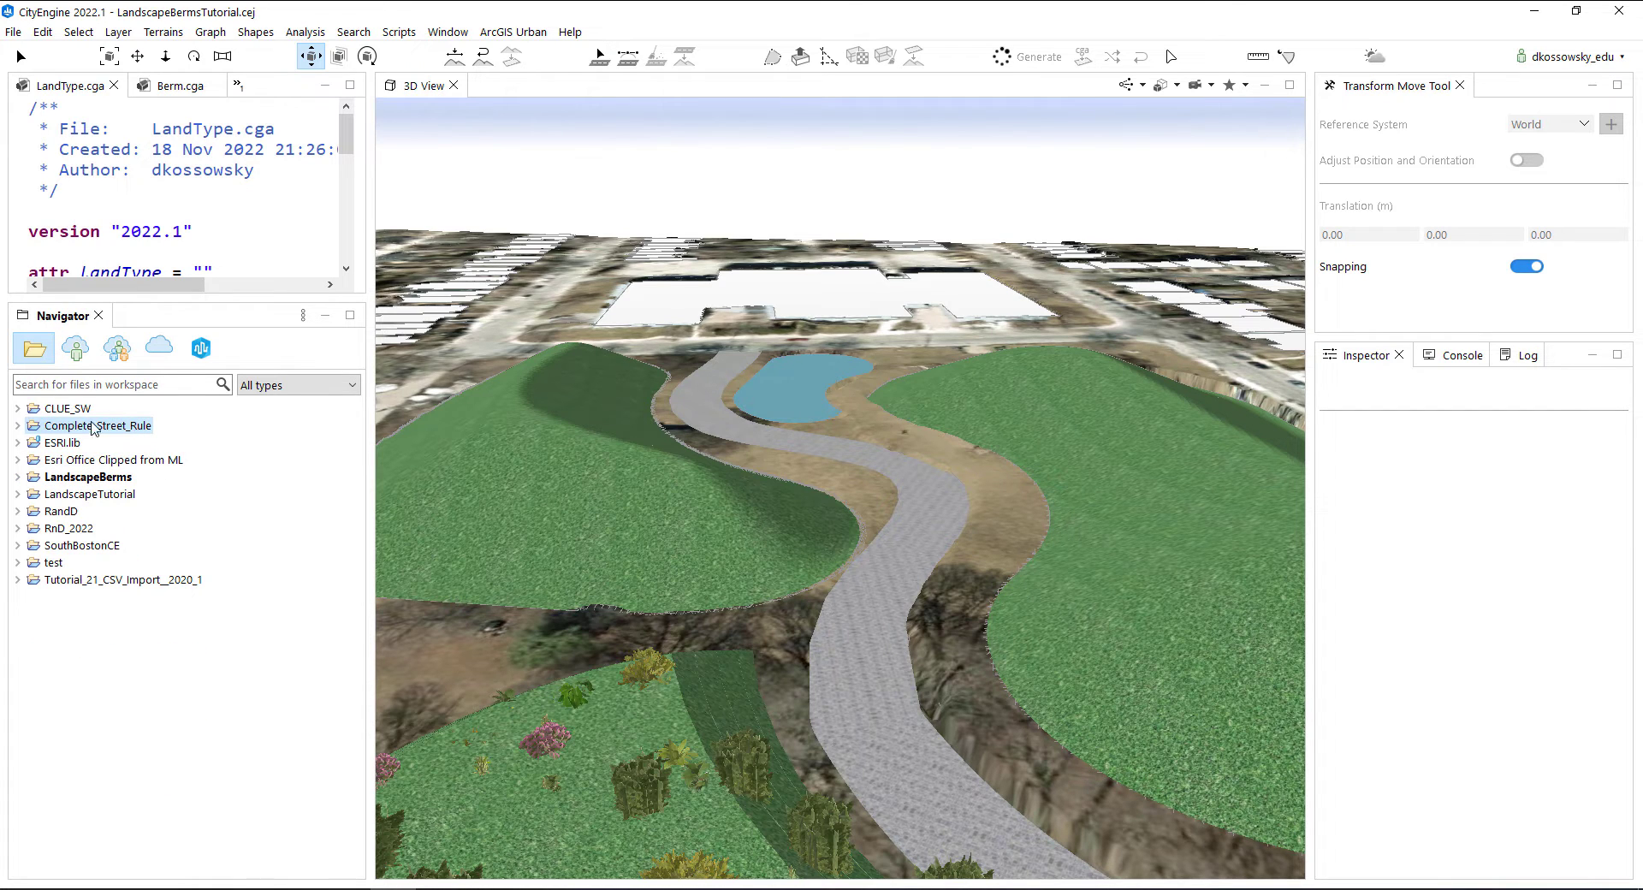
click(18, 426)
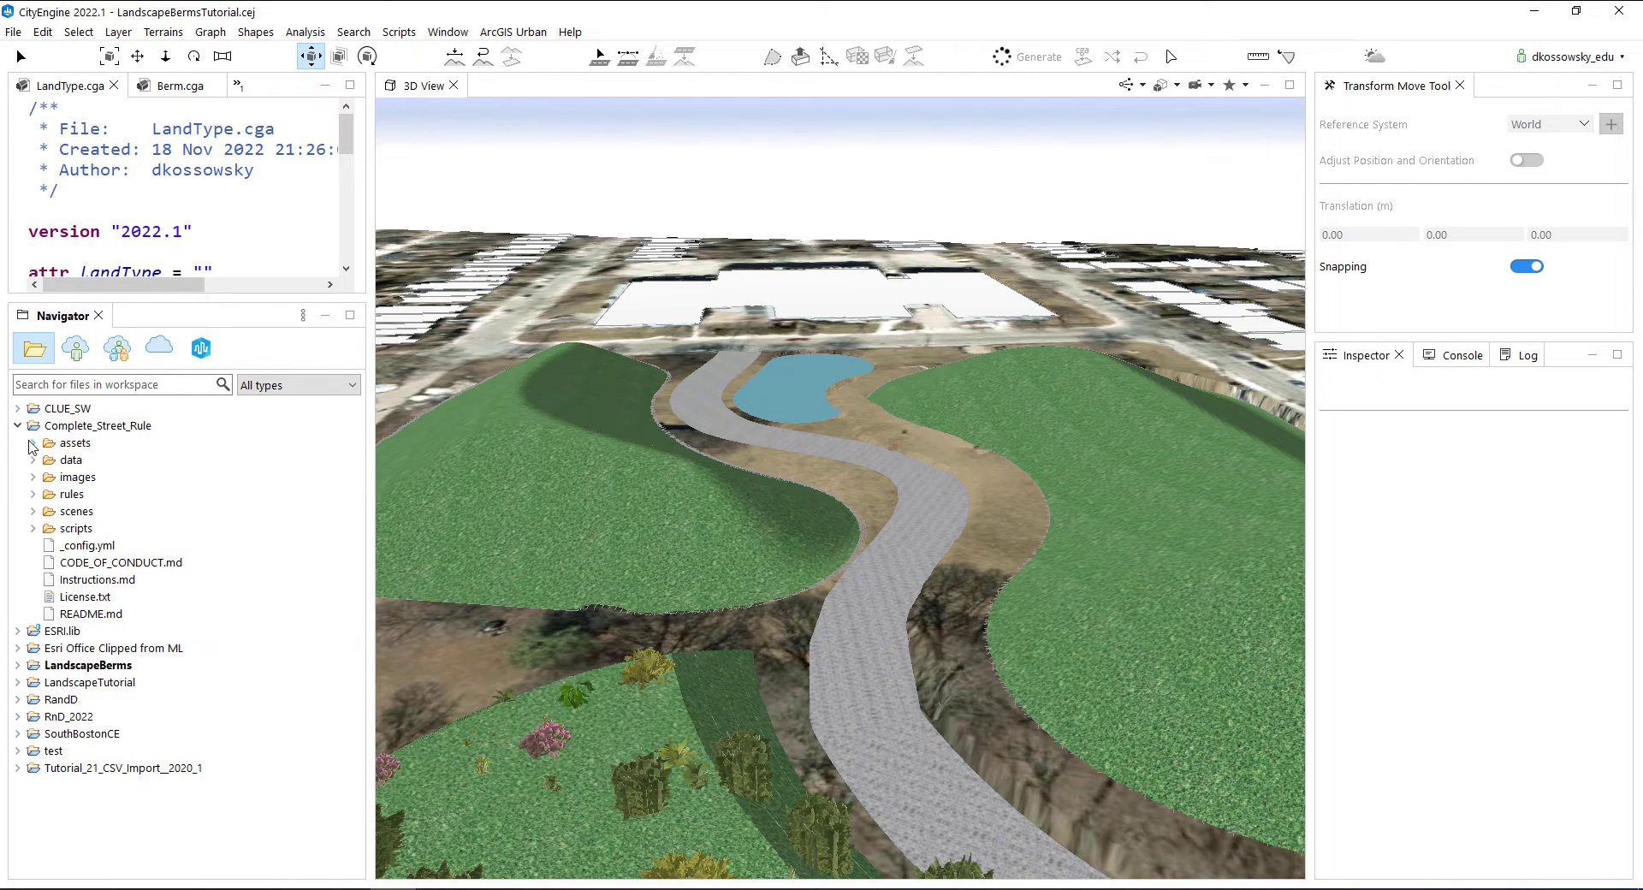
click(33, 443)
click(49, 461)
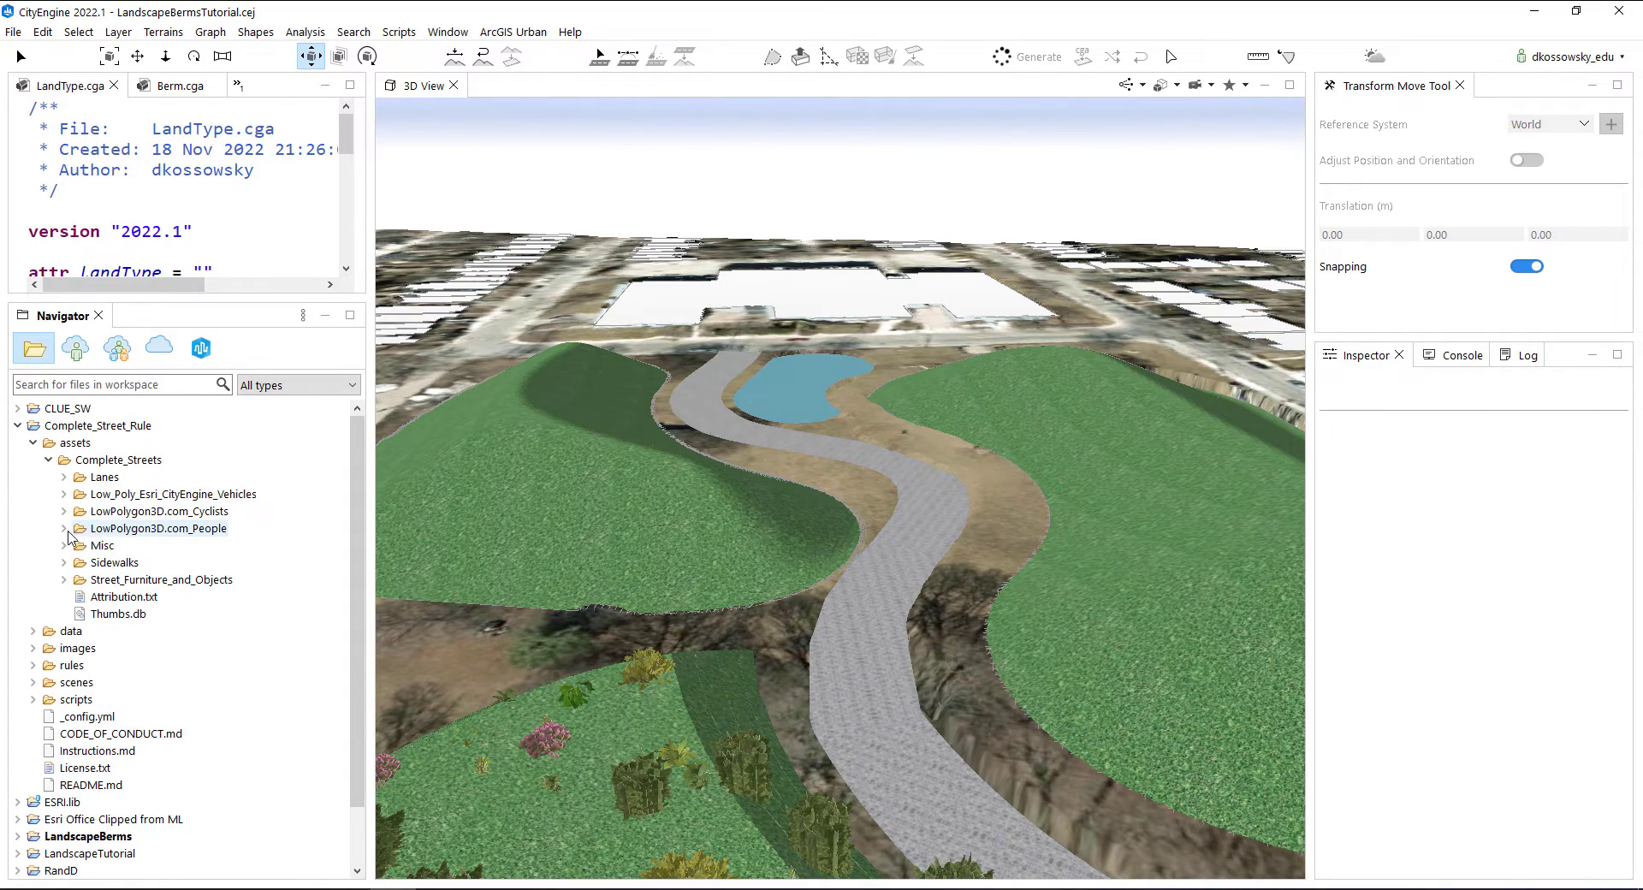
click(65, 530)
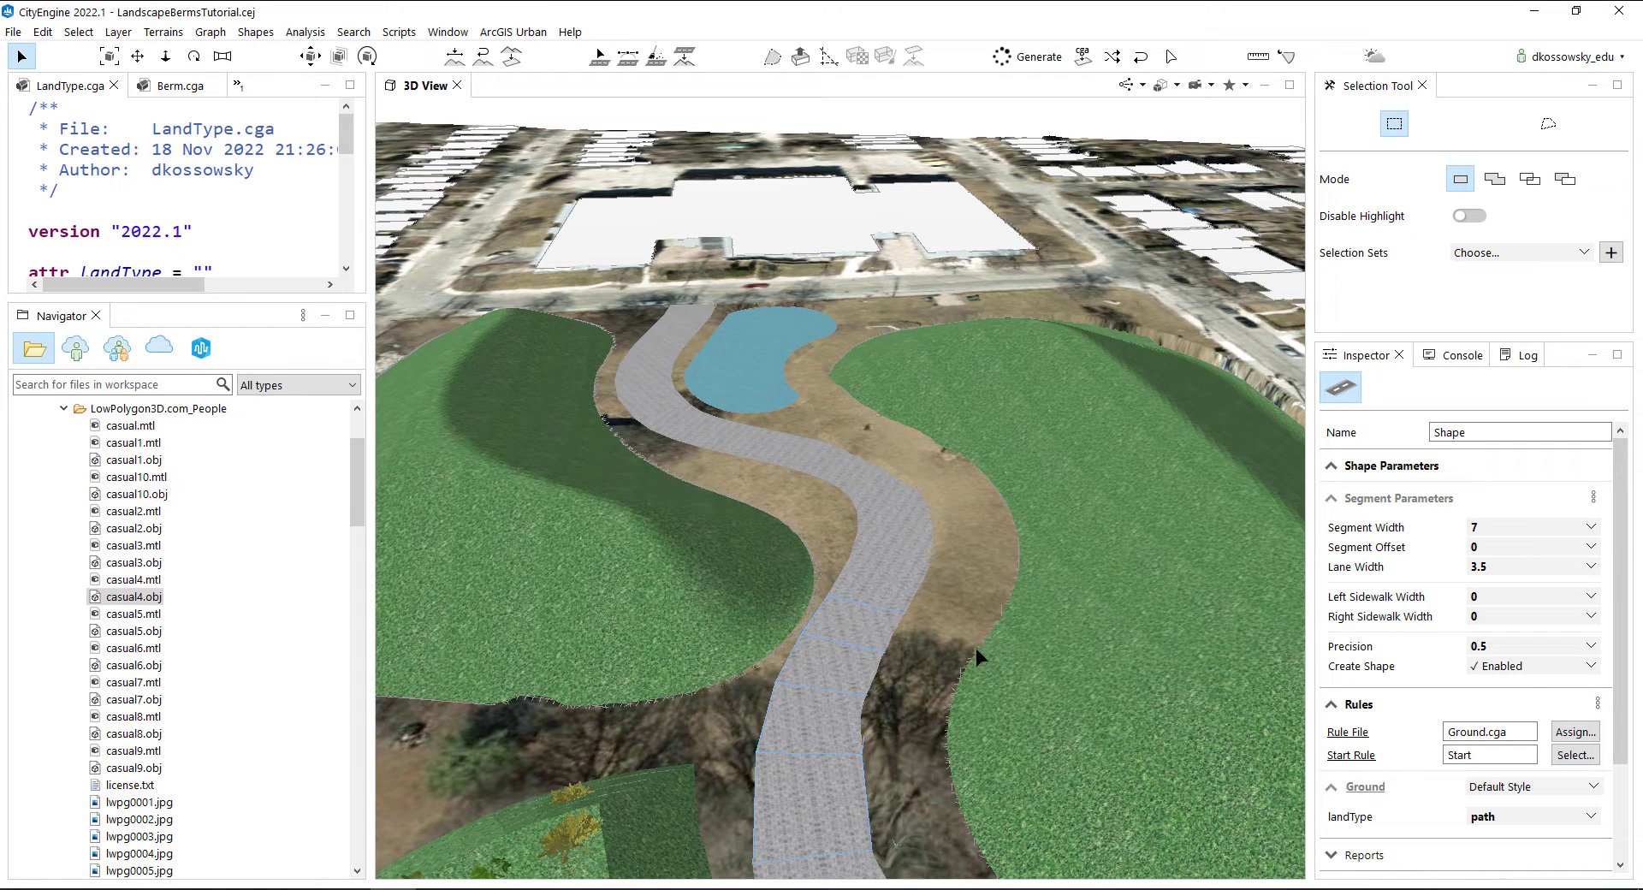
Place the casual4.obj person on the paved path beside the pond
click(949, 563)
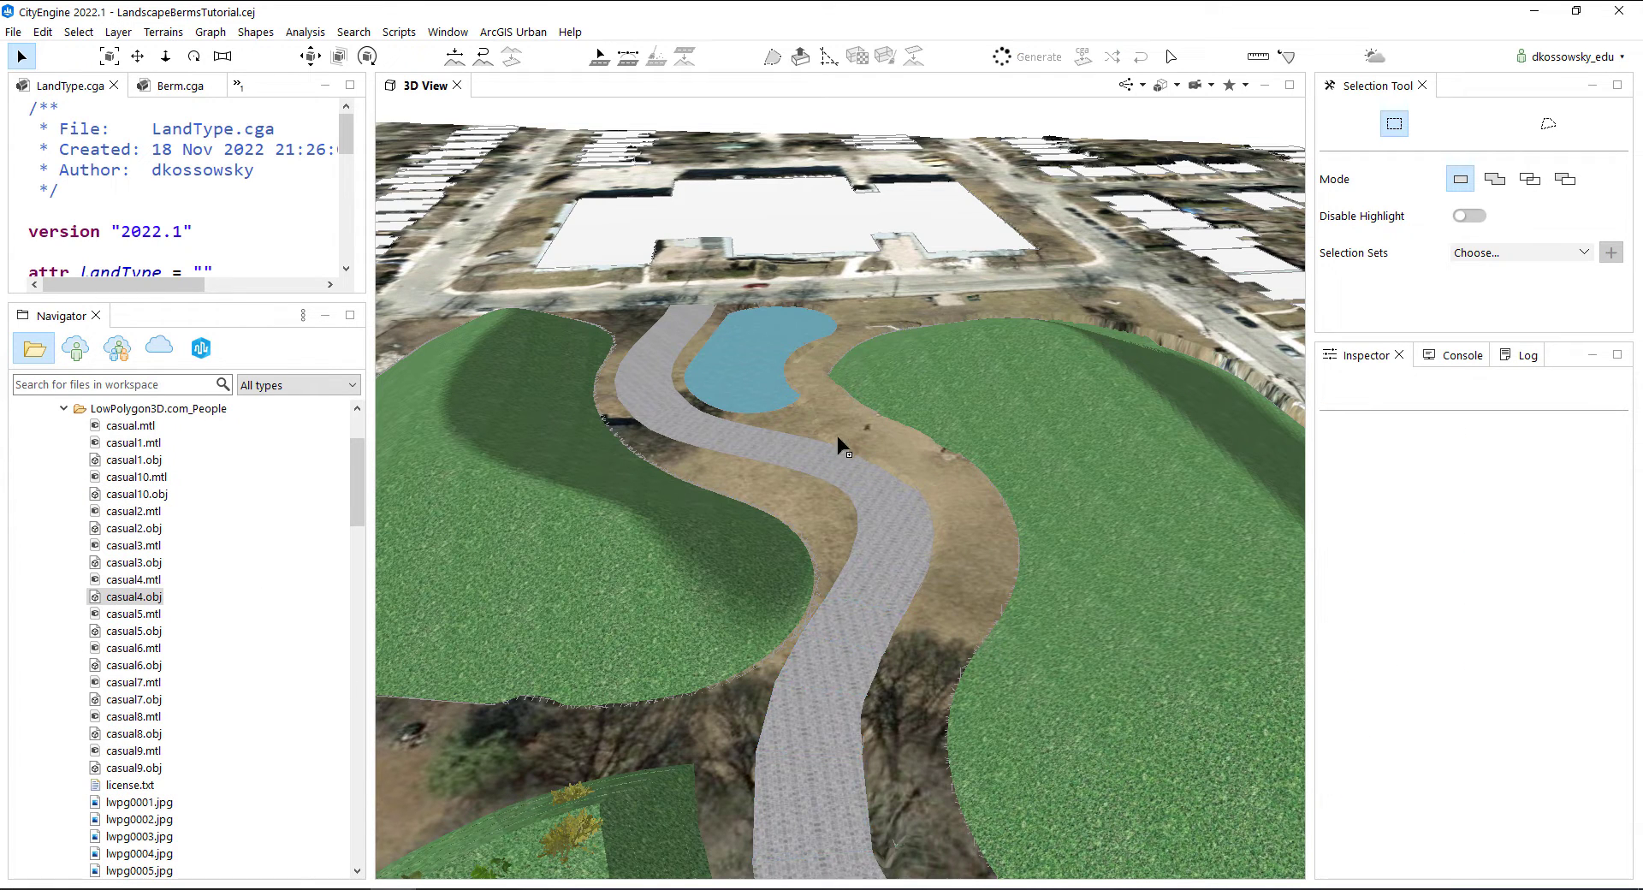
scroll(650, 527, up, 3)
scroll(653, 532, up, 3)
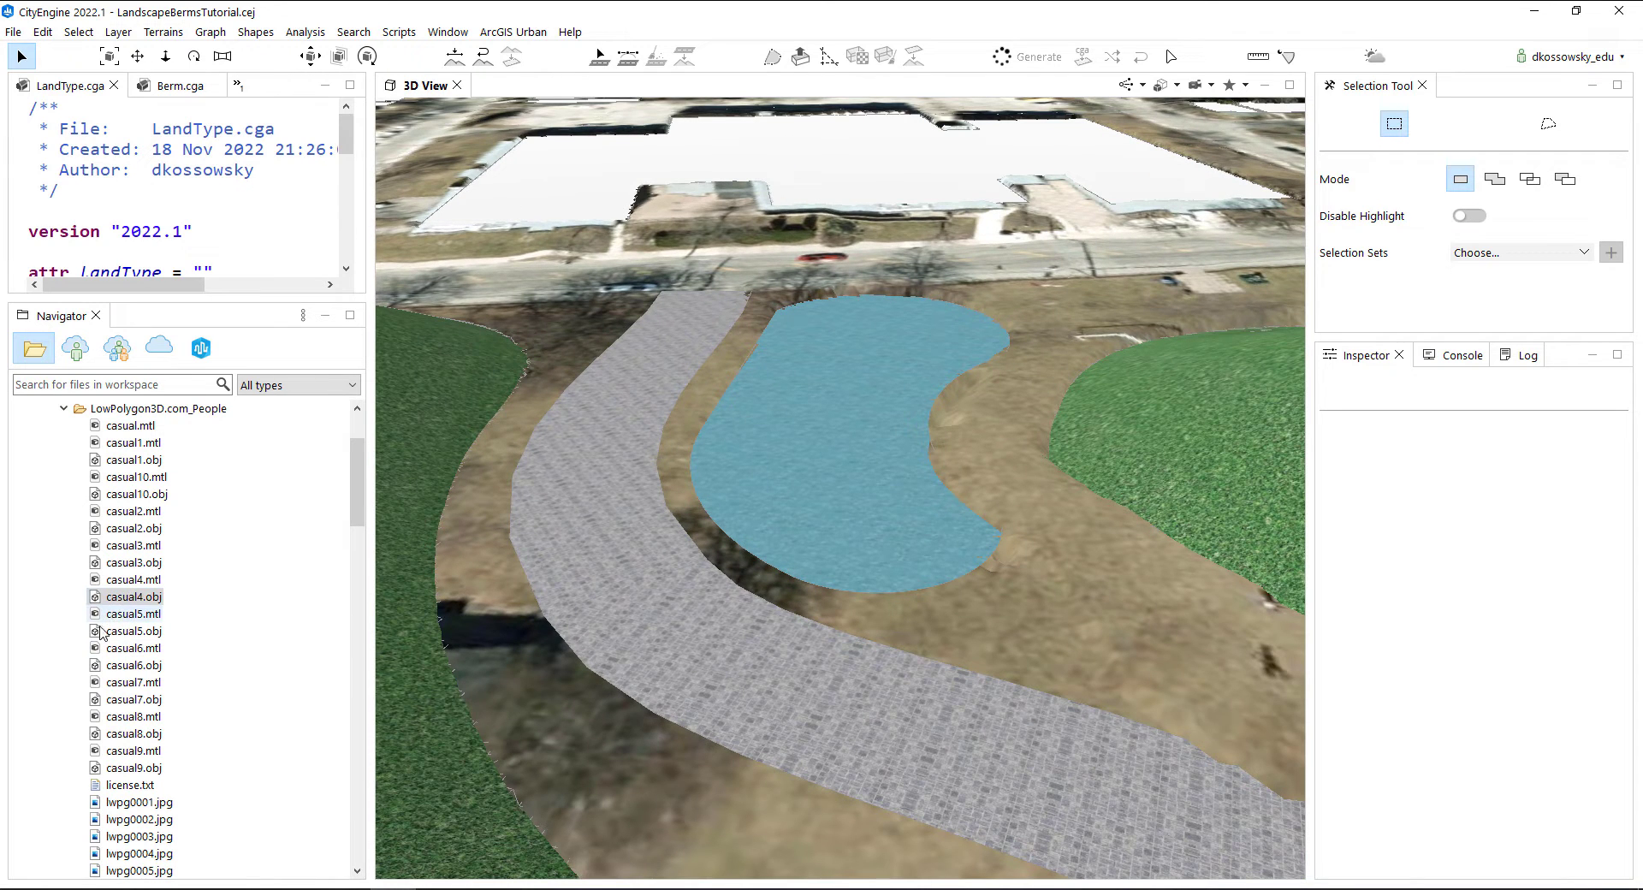
drag(621, 604, 620, 618)
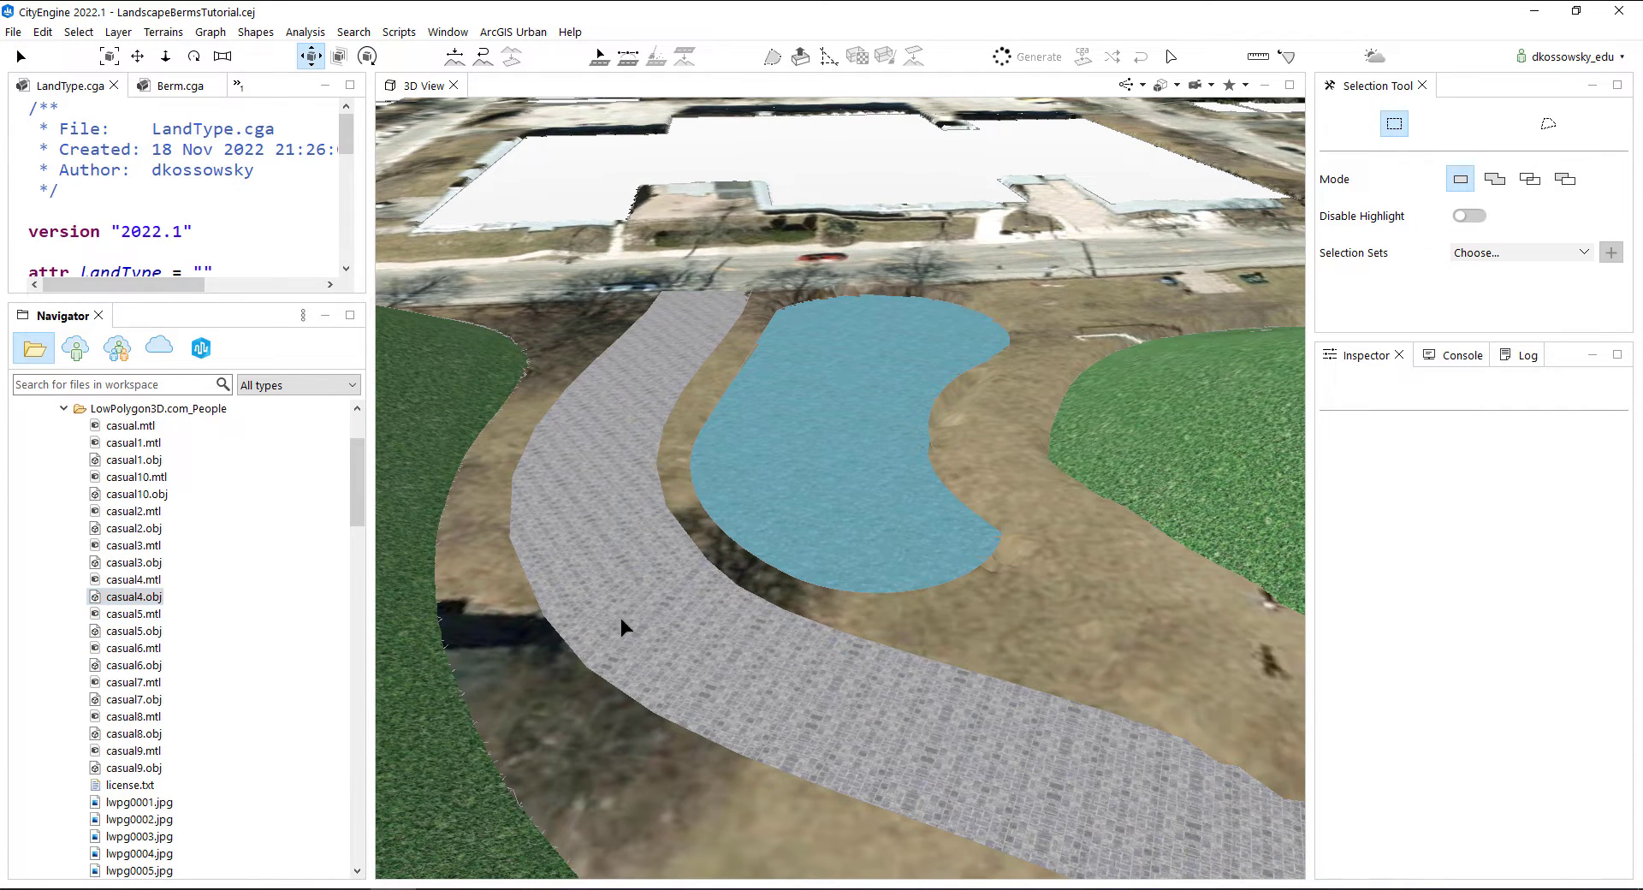
scroll(659, 635, up, 2)
Set the Segment Width of the paved path to 4 and deselect it
click(646, 654)
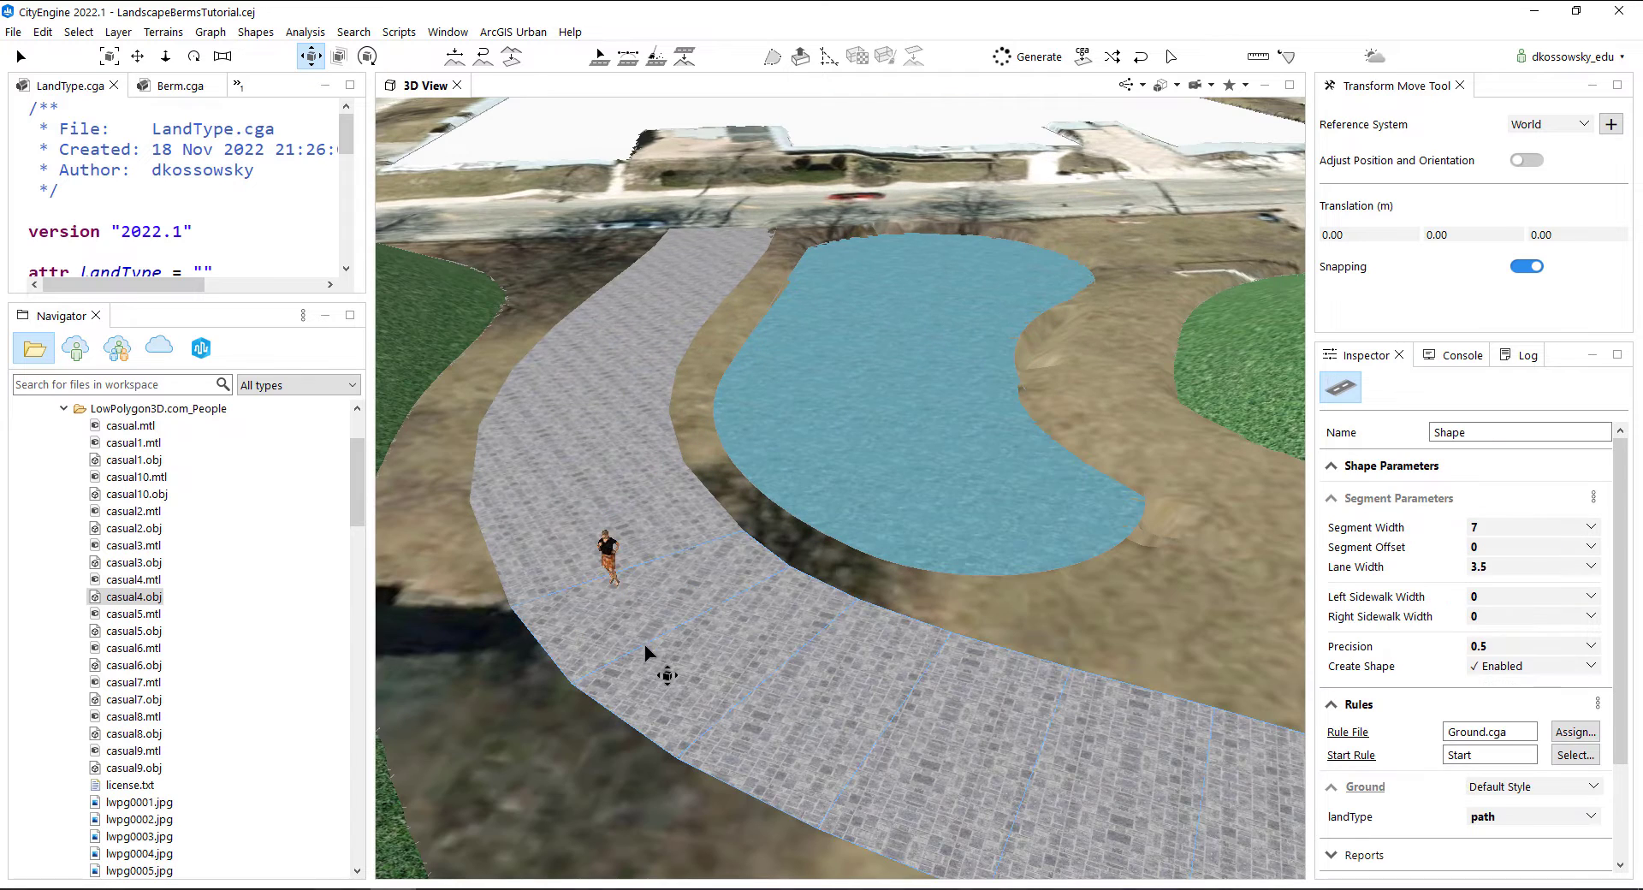
click(1515, 528)
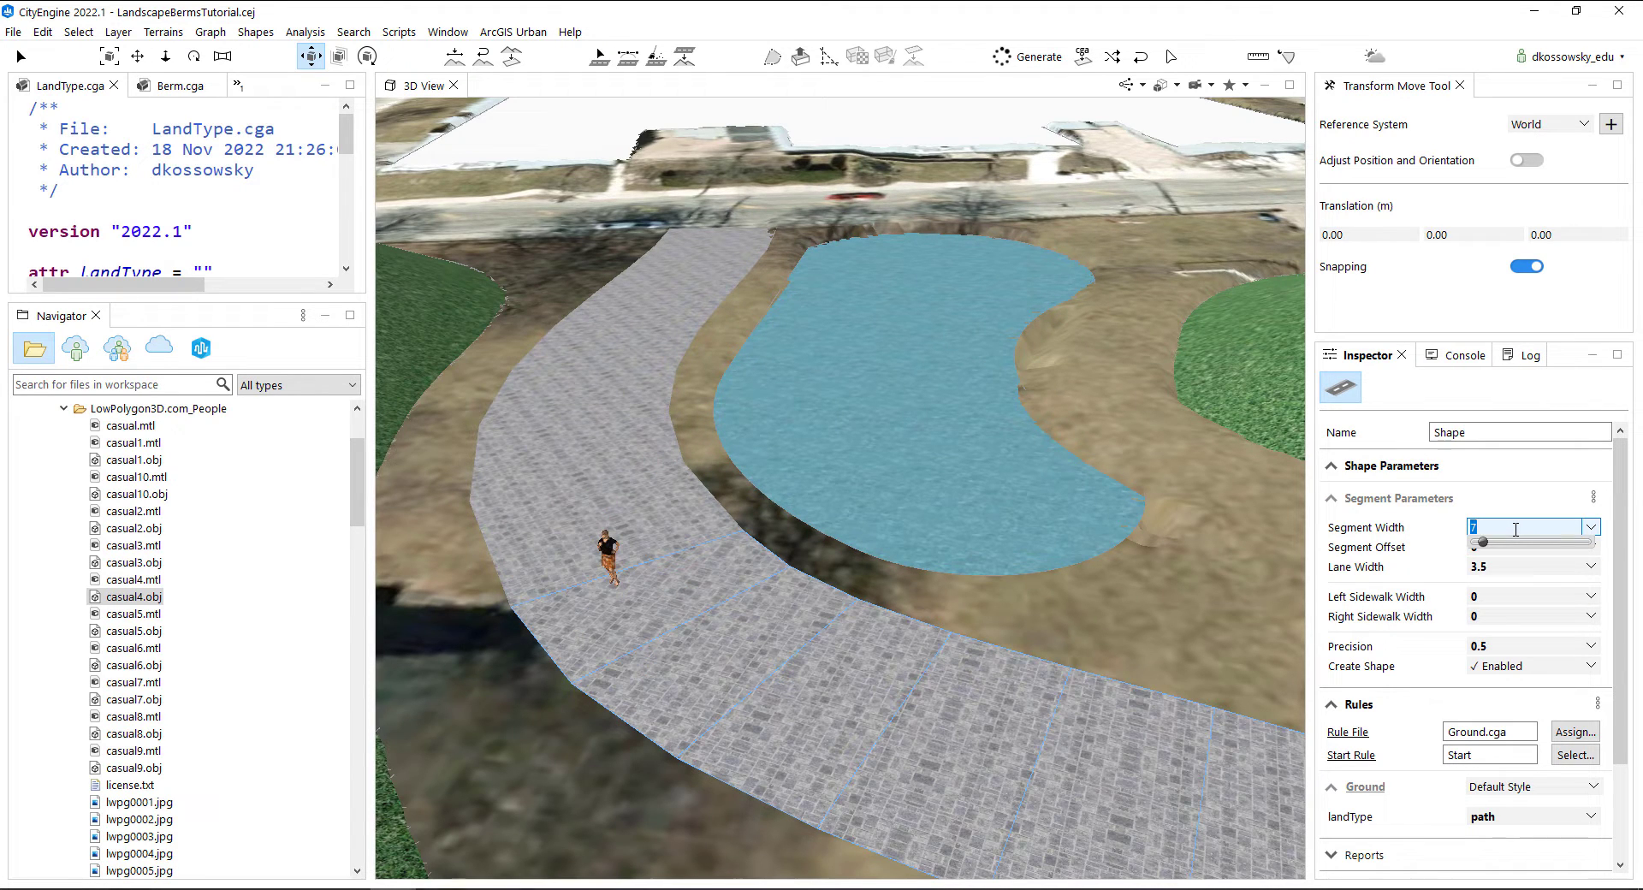
text(4)
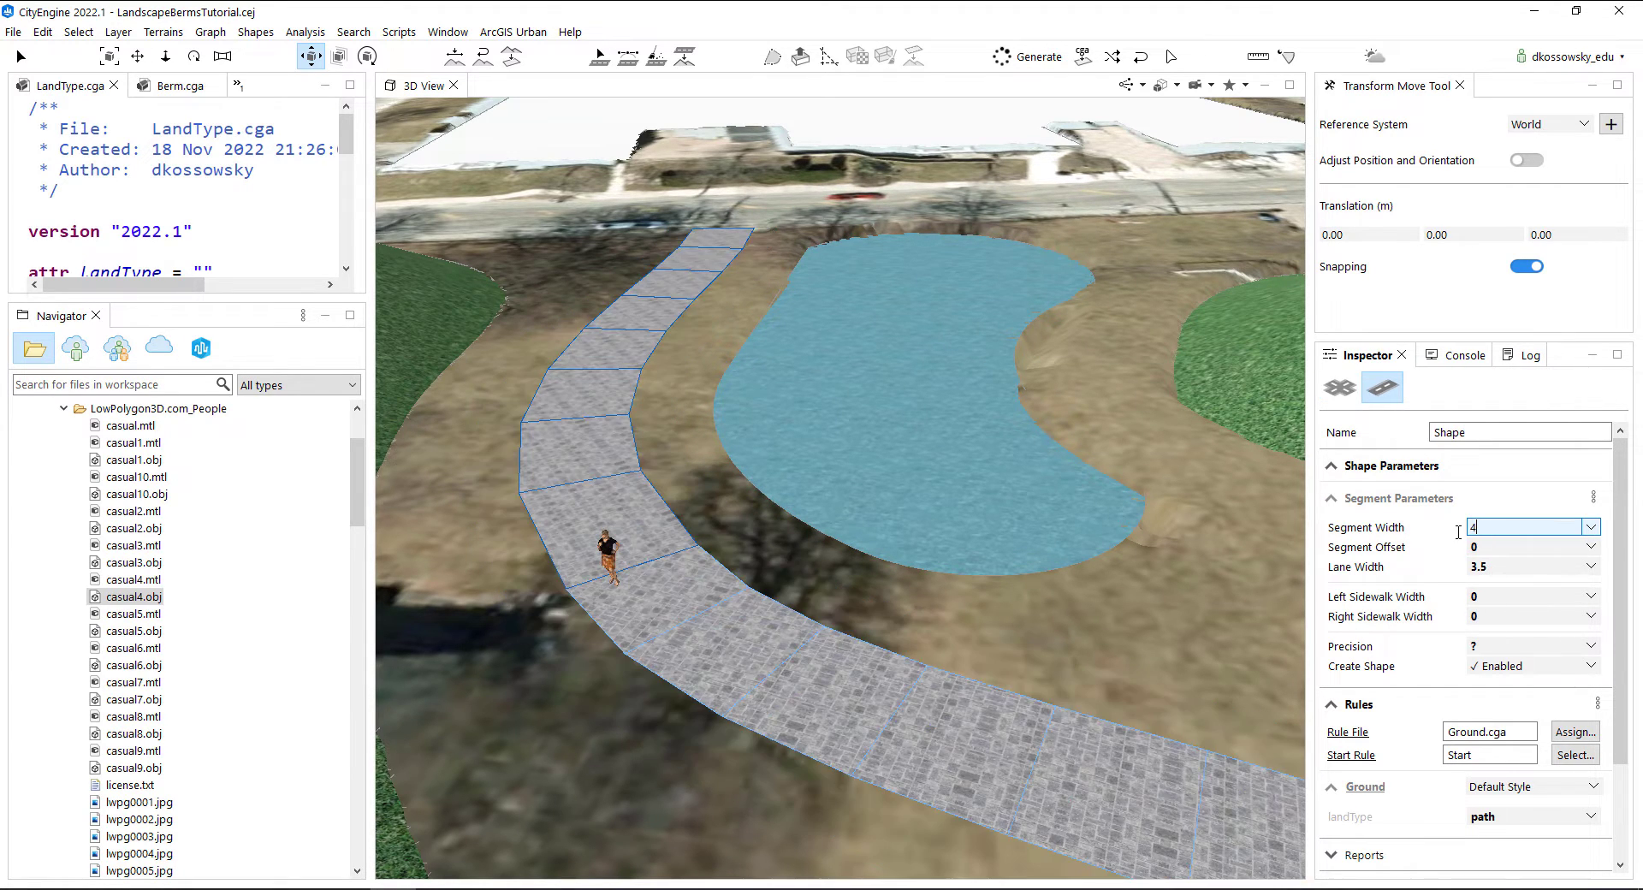
click(519, 730)
scroll(664, 672, down, 5)
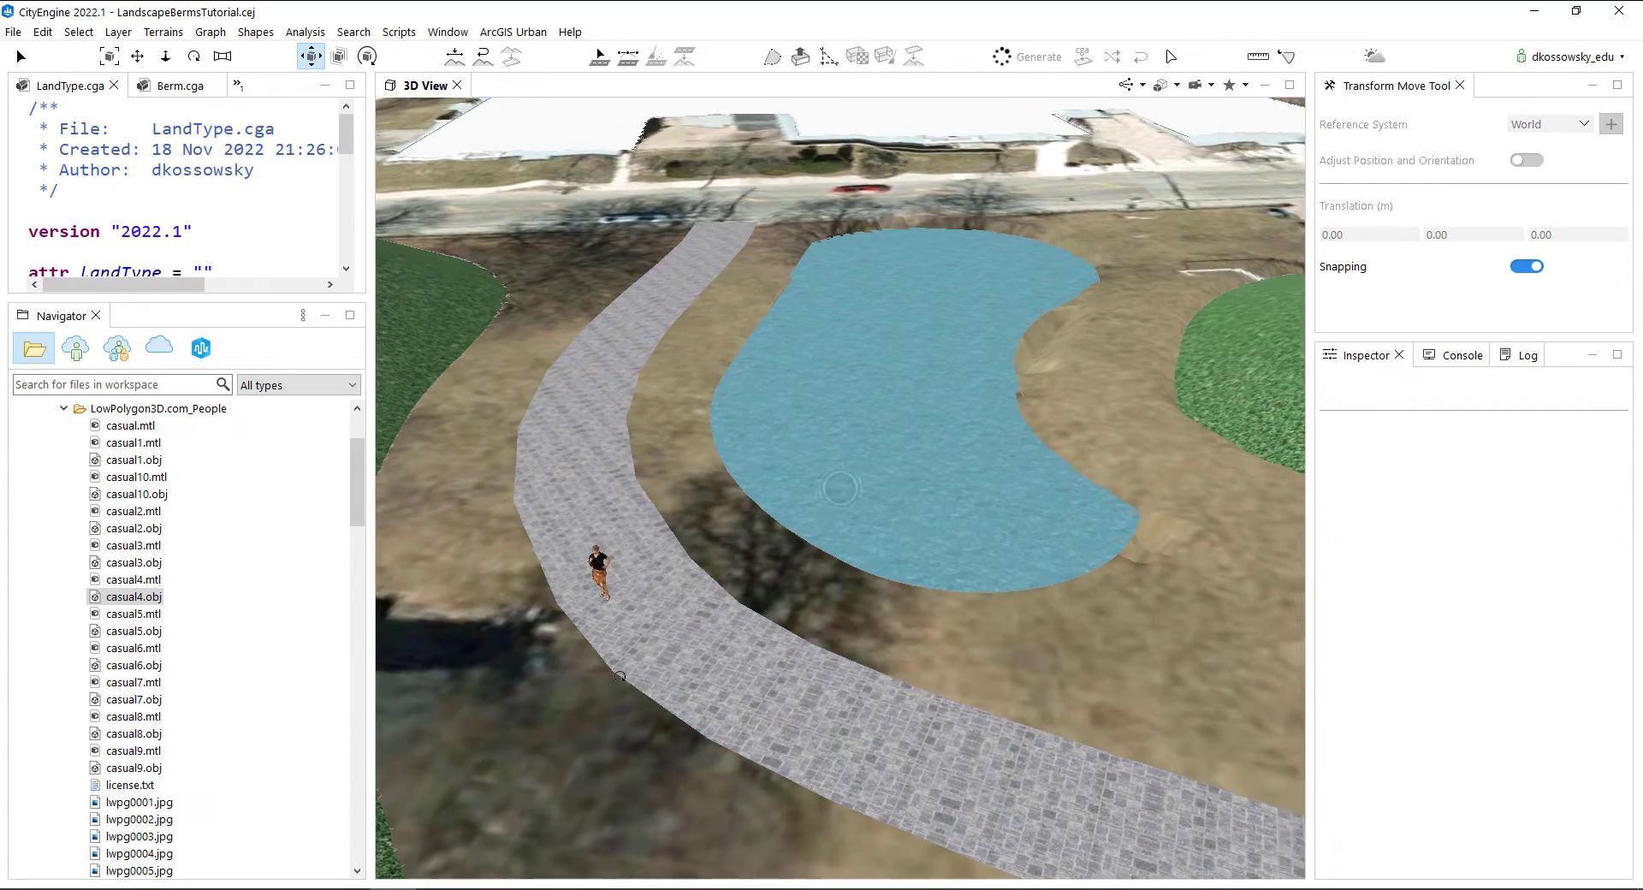
Move the Rhino berms about 0.87 m in X and -5.44 m in Z, closer to the narrowed path
click(597, 663)
scroll(597, 663, down, 3)
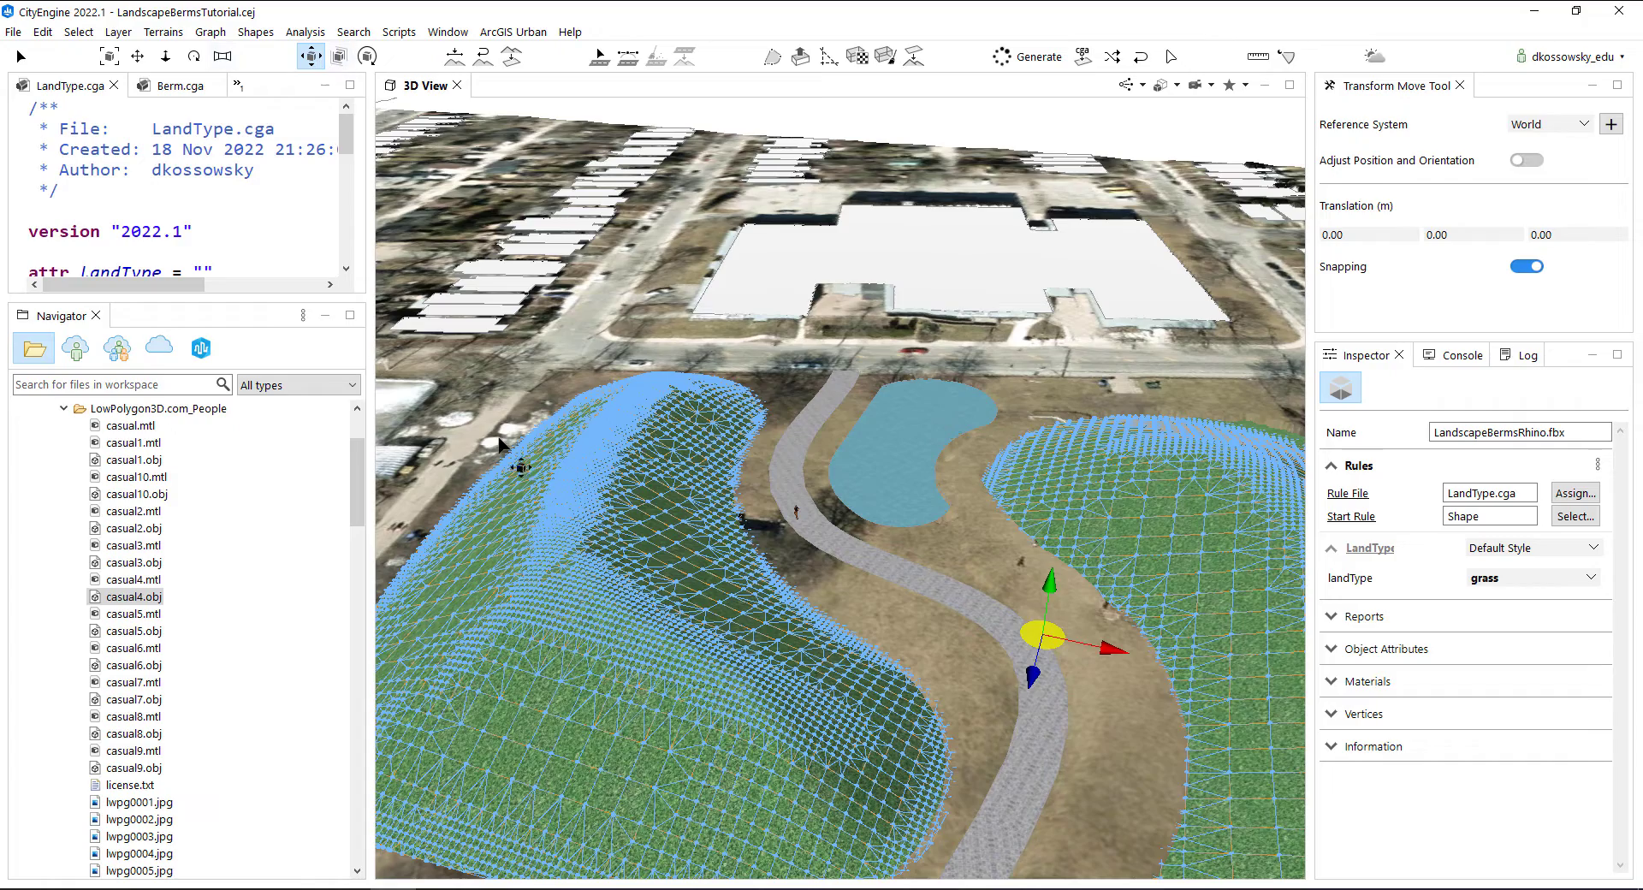
drag(1040, 645, 1051, 609)
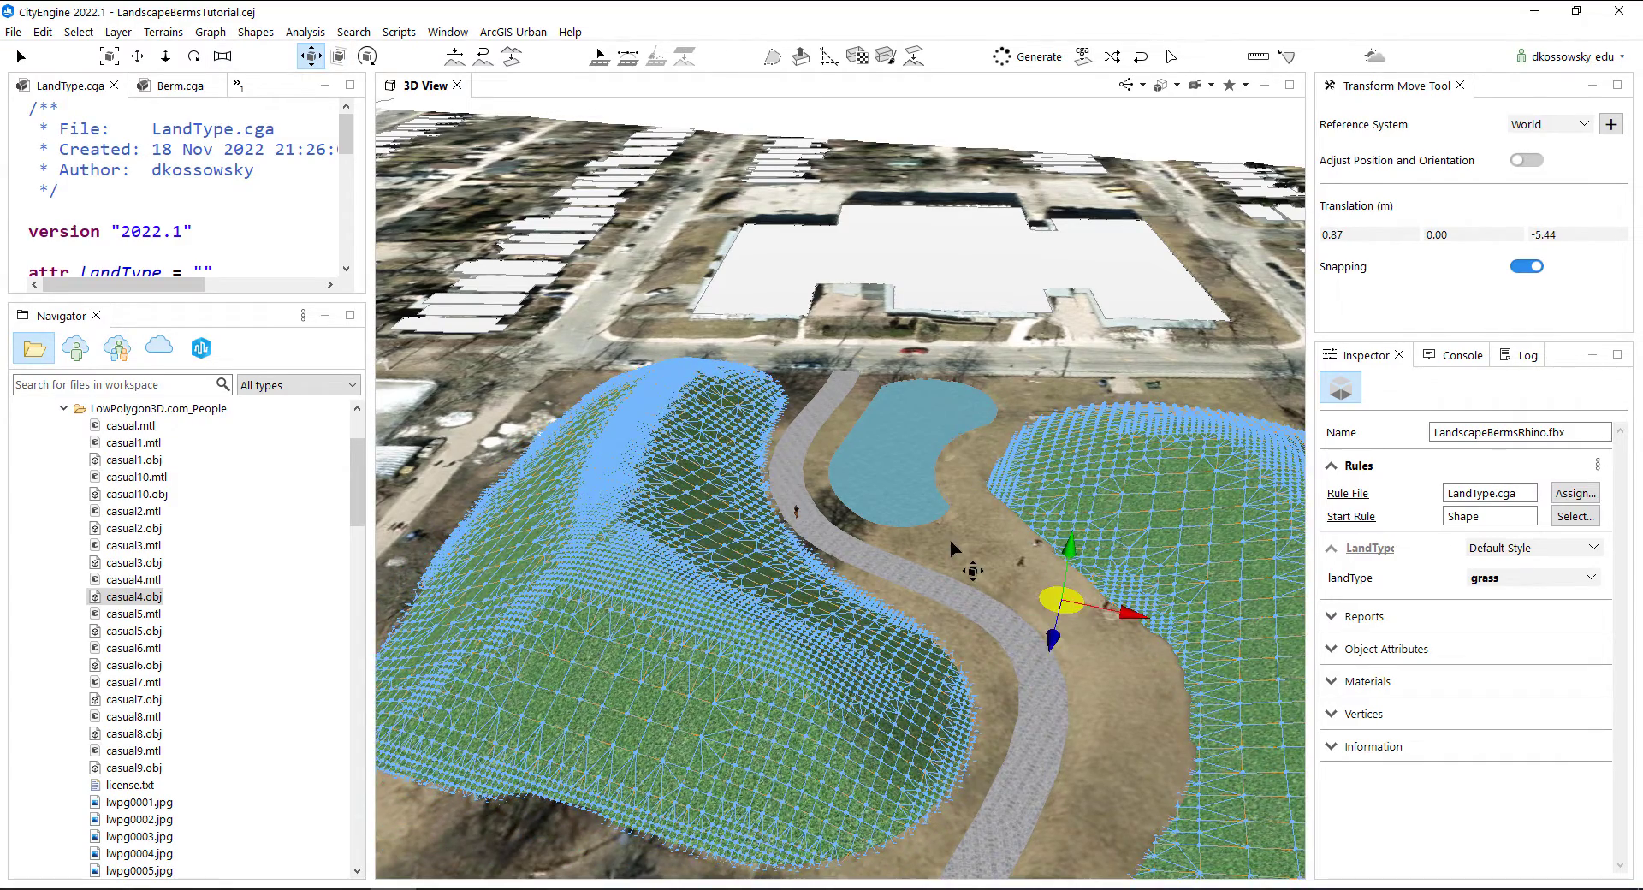
Place the casual5.obj person on the path in front of the first figure, near the pond side
click(798, 538)
scroll(798, 537, up, 10)
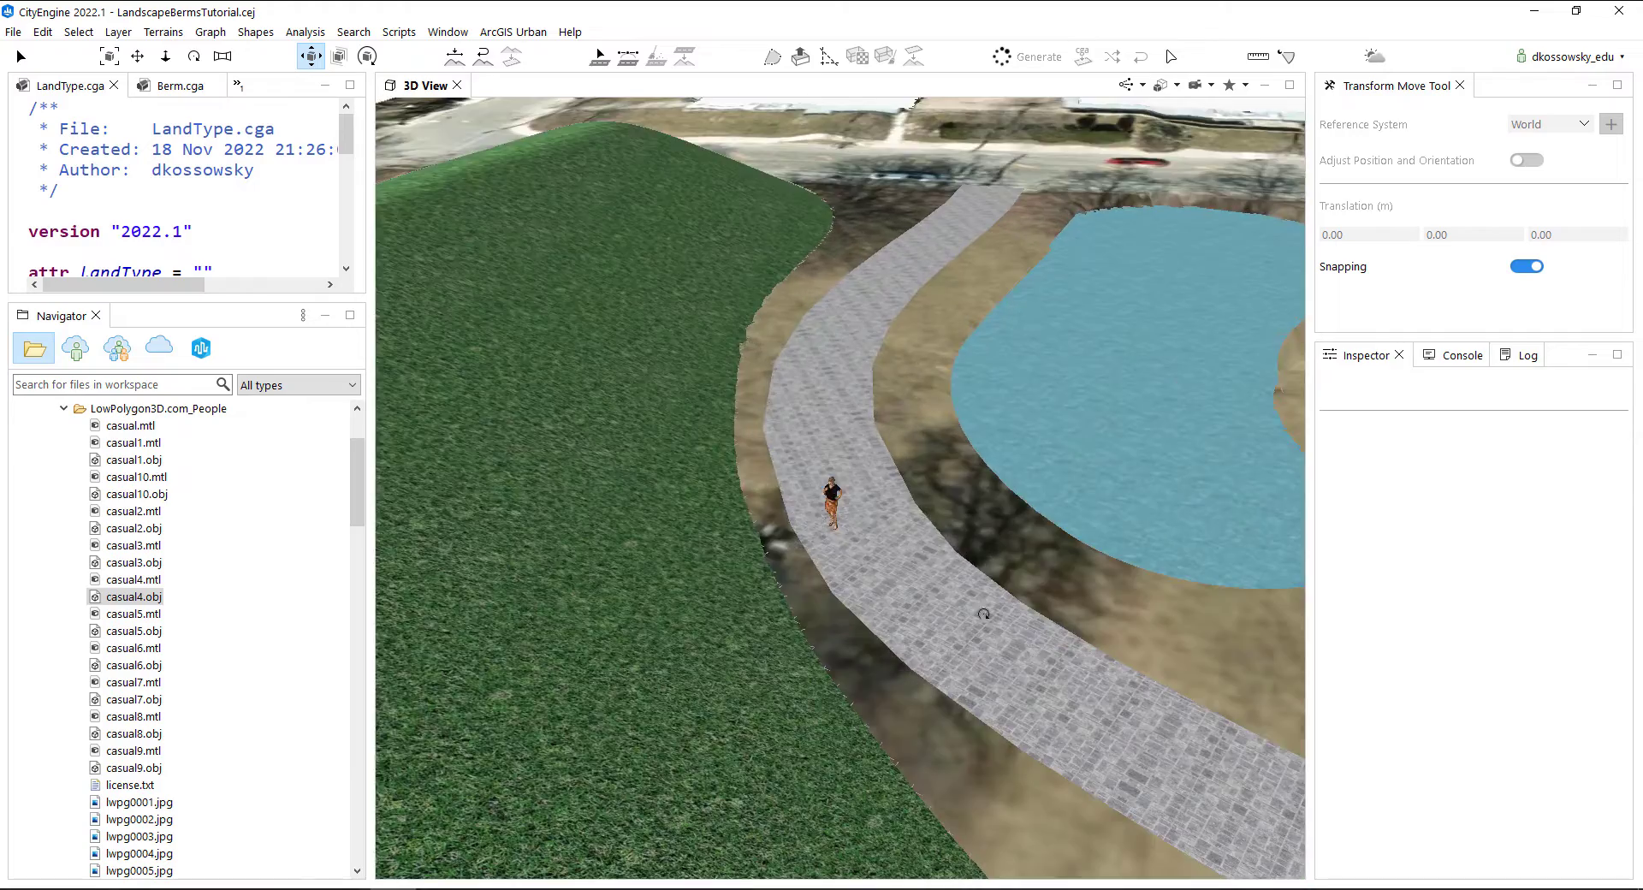
scroll(670, 425, up, 5)
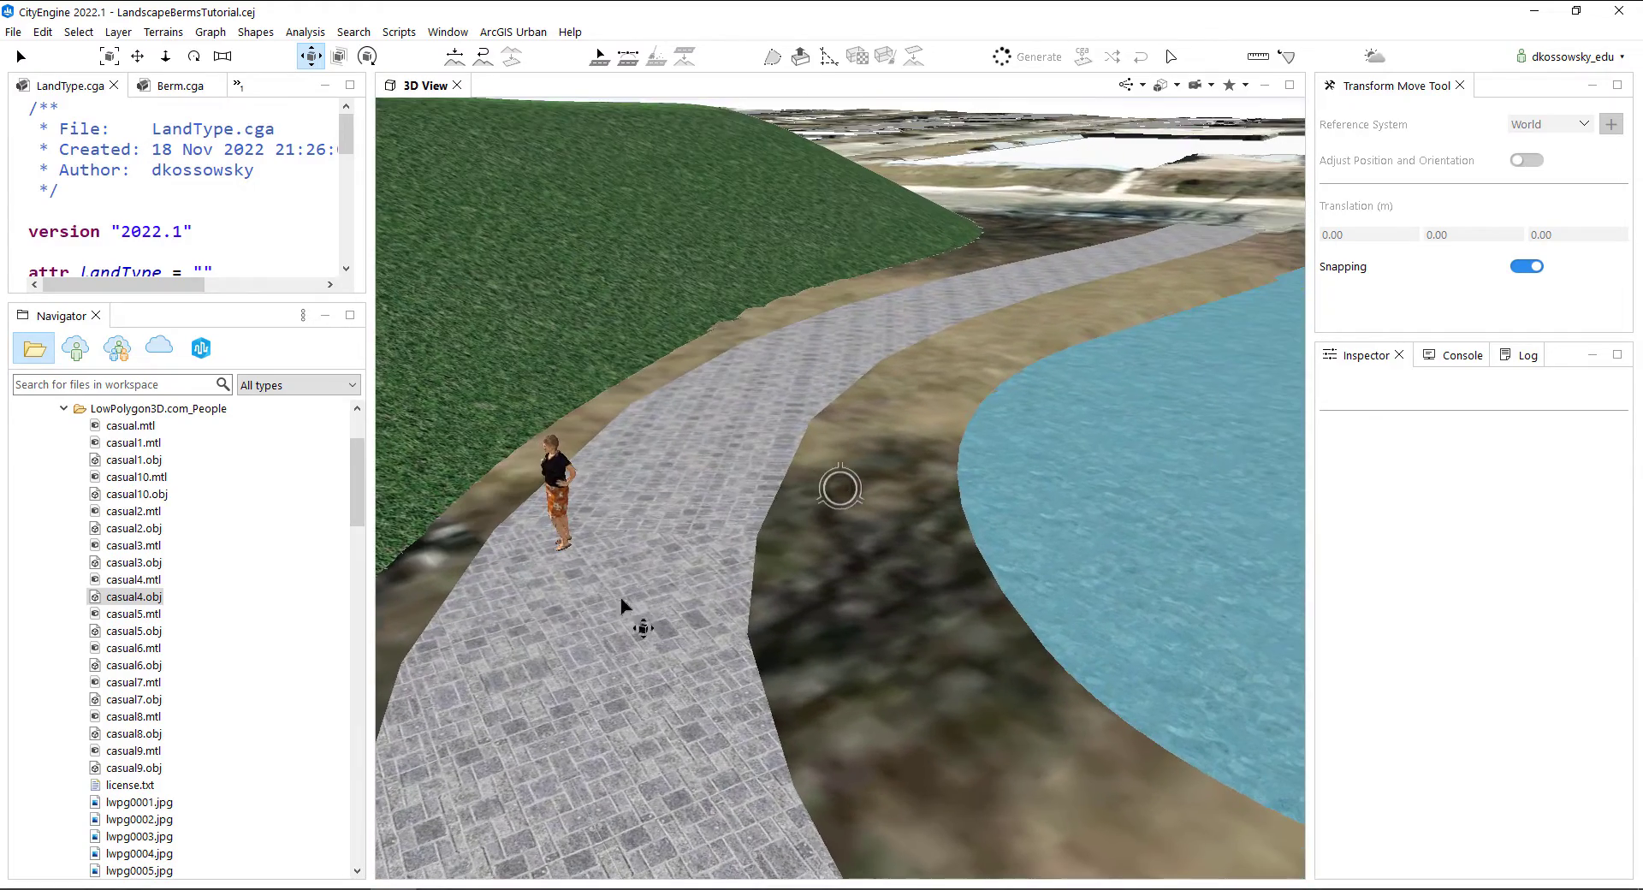
click(133, 631)
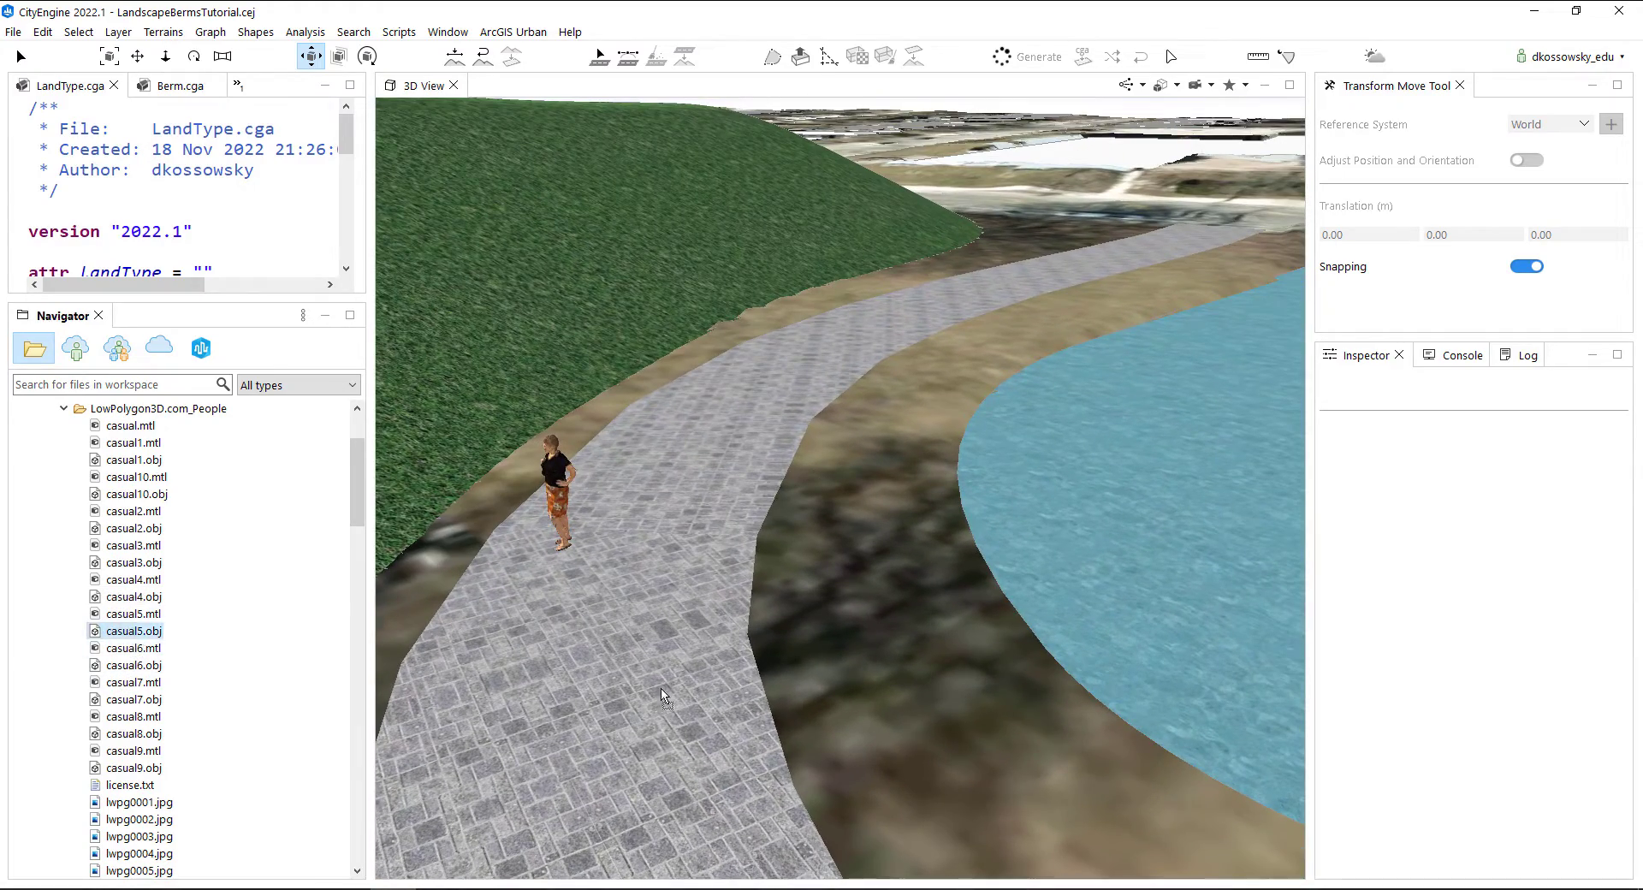
drag(560, 717, 634, 681)
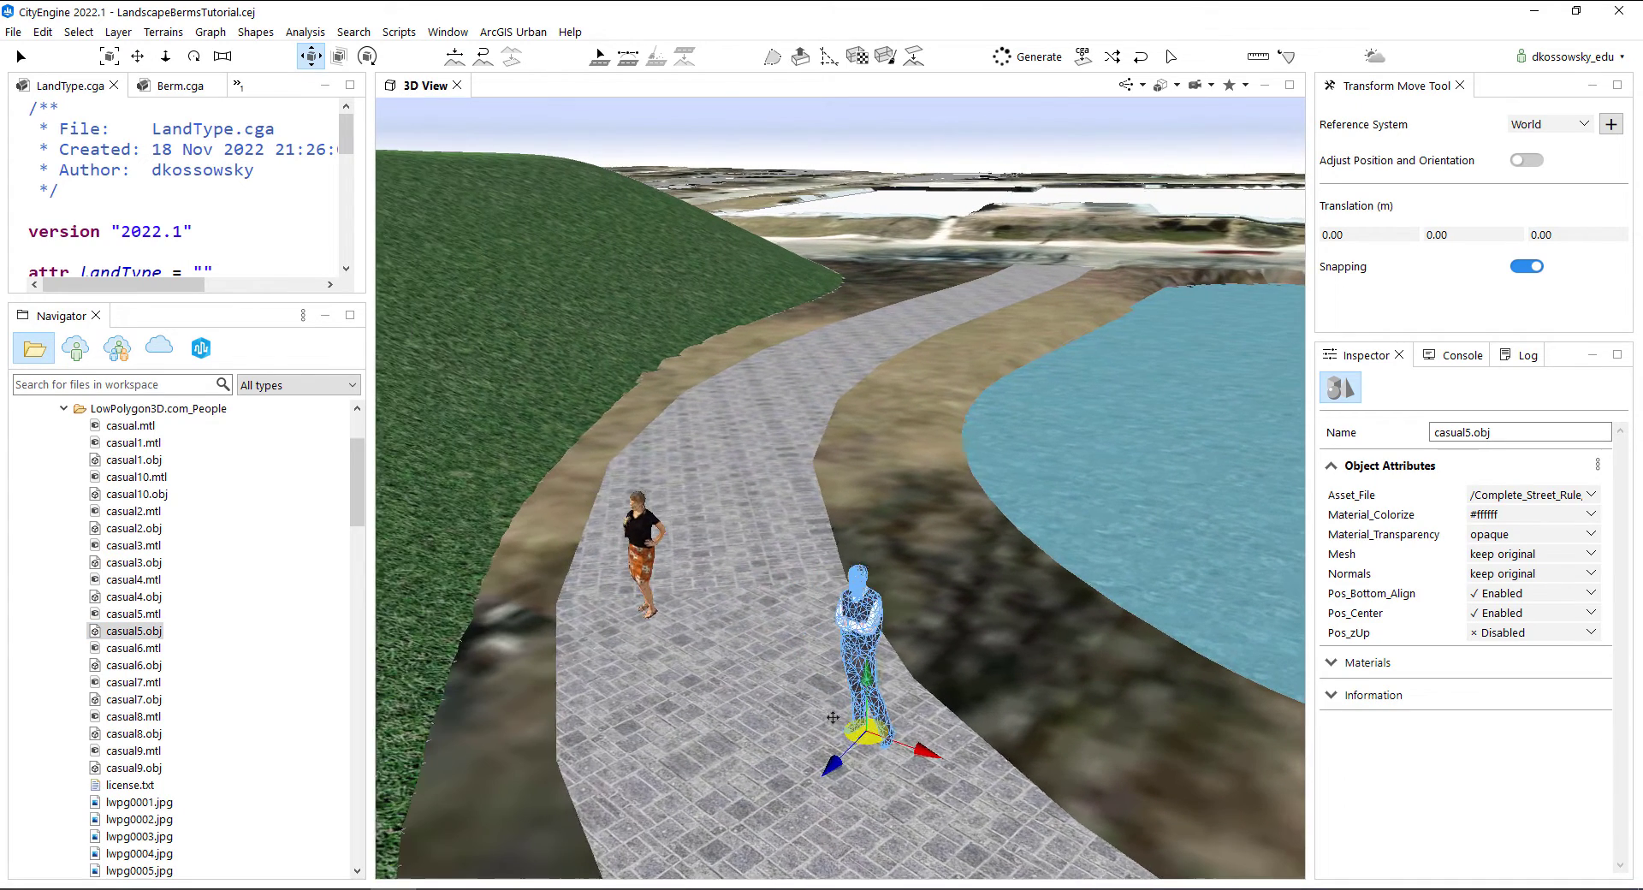
Place the casual9.obj person farther back along the paved path, behind the first two figures
click(133, 767)
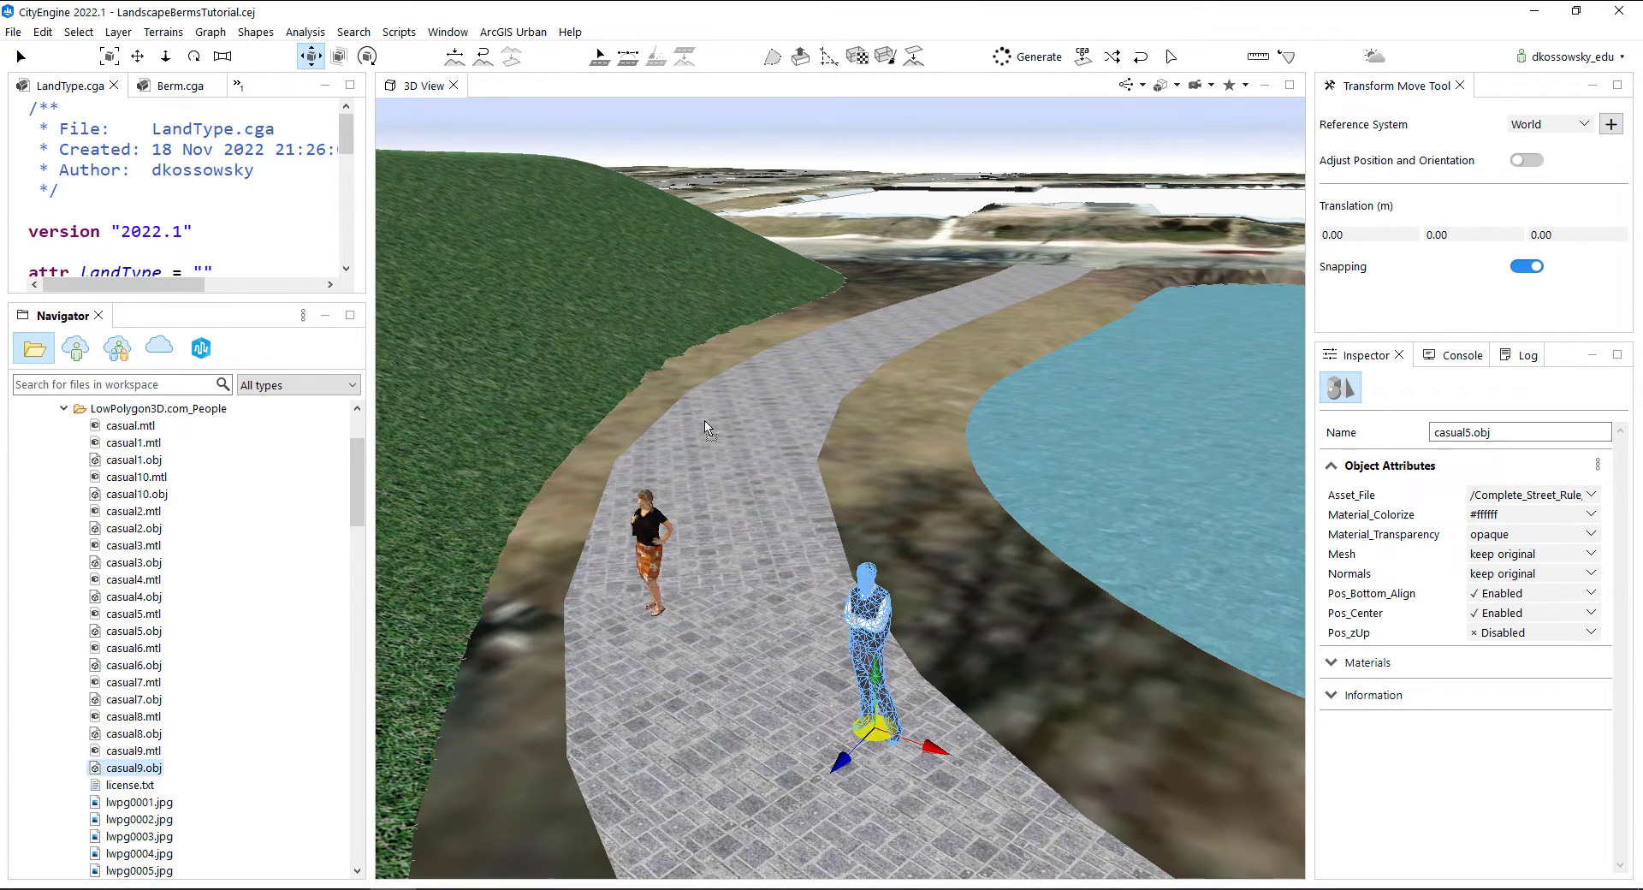
click(800, 471)
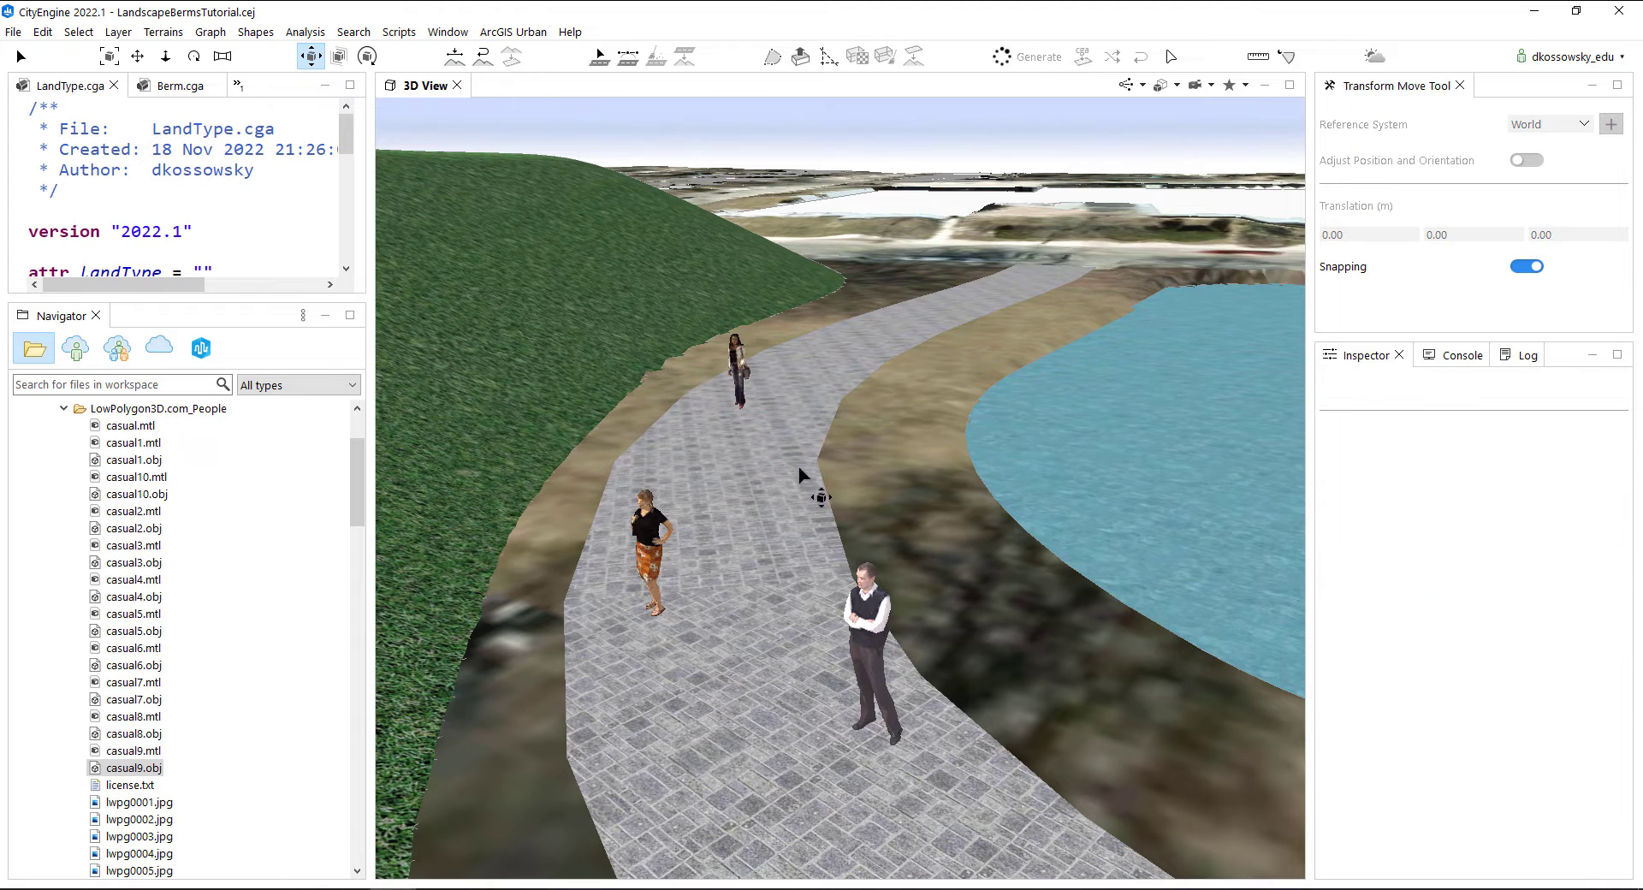
Place the bicycle_female_2.obj cyclist on the paved path and move it between the standing people, about -4.24 m in X and -6.82 m in Z
scroll(175, 496, up, 2)
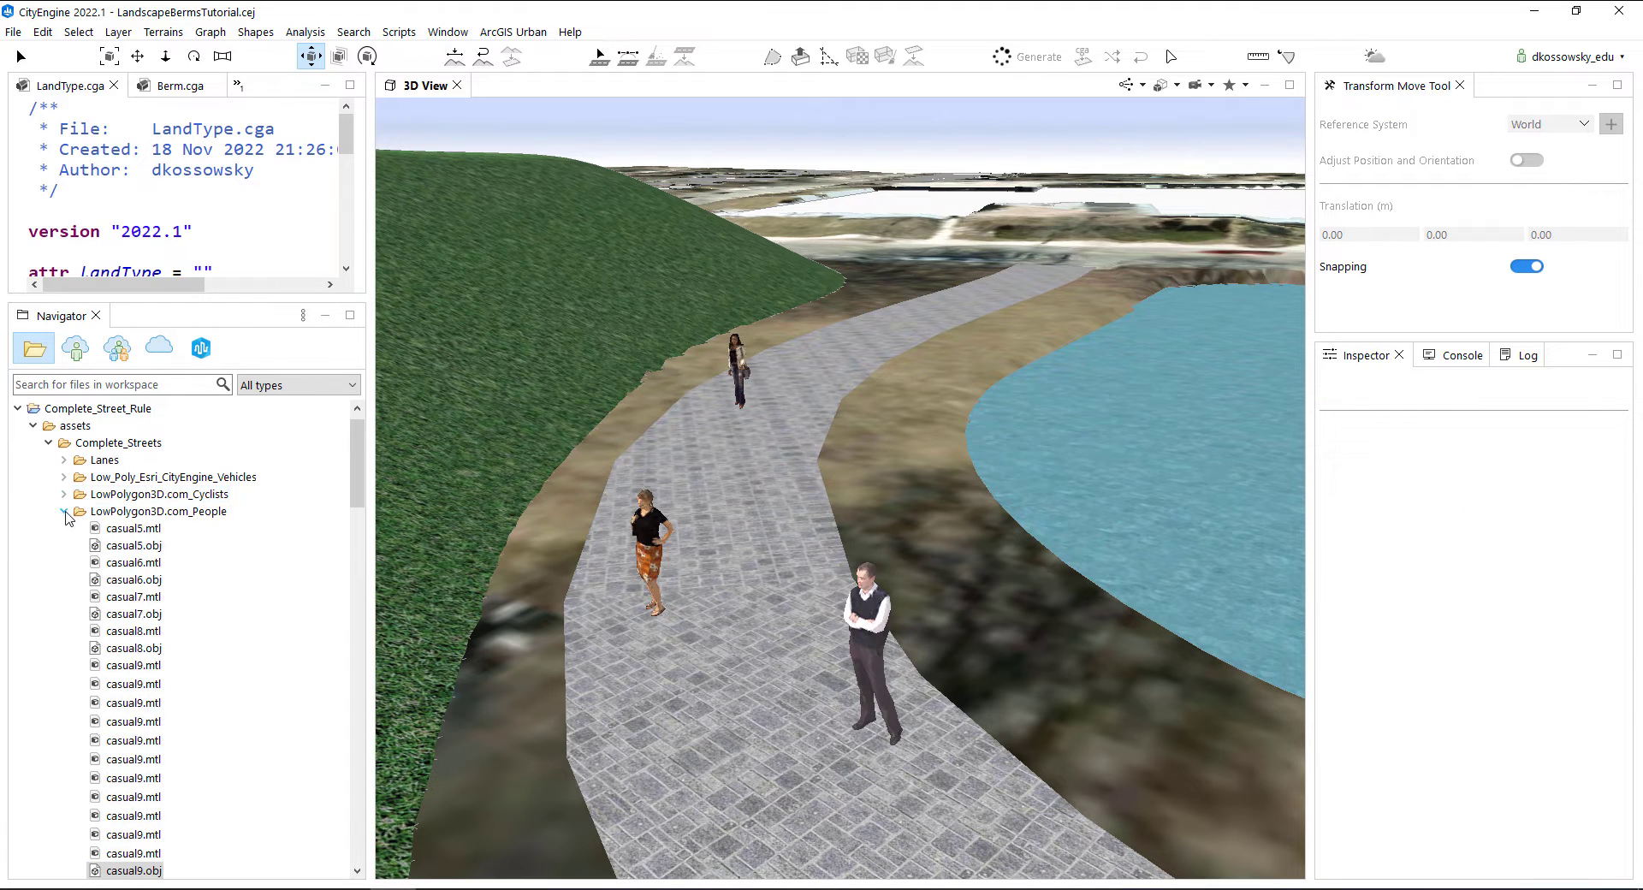
click(65, 511)
click(64, 494)
drag(154, 596, 597, 599)
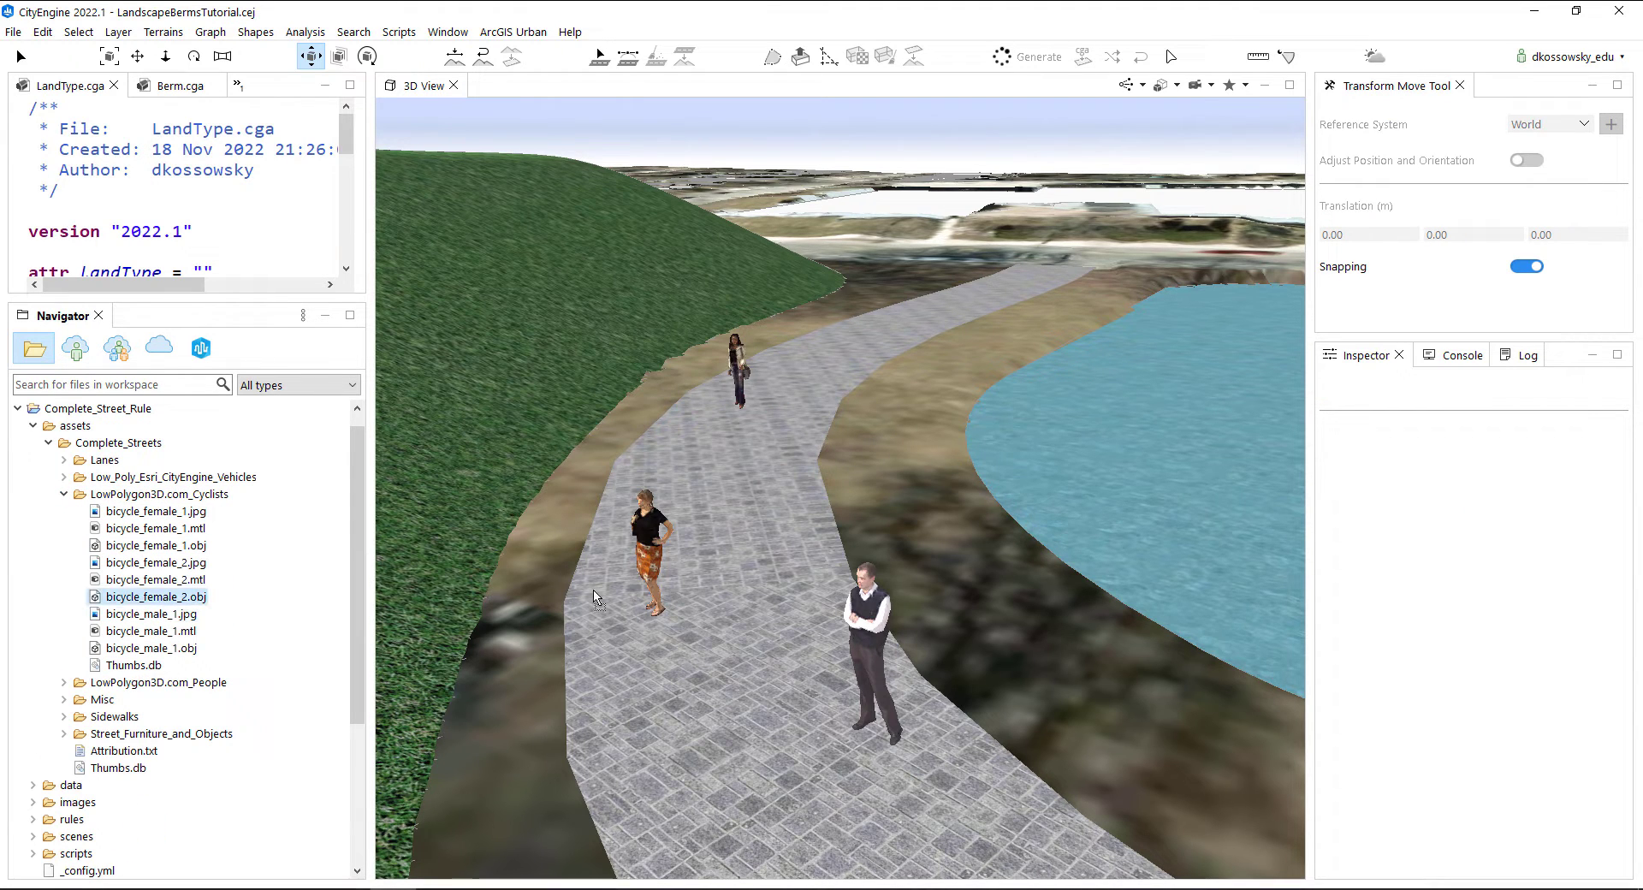
drag(733, 768, 779, 486)
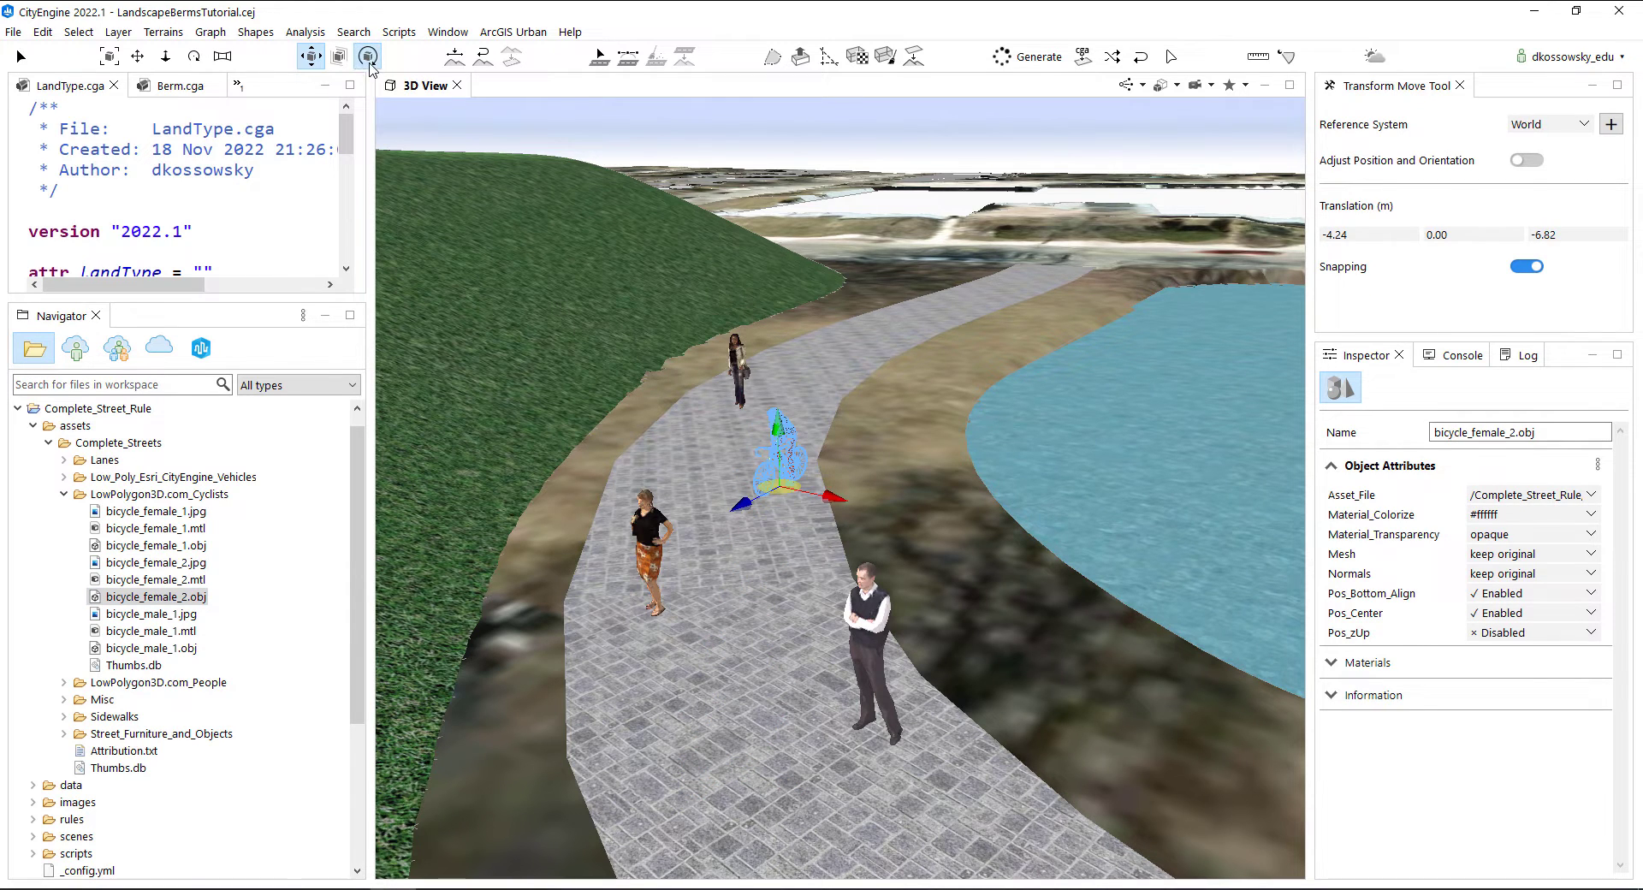
Rotate the cyclist about its vertical axis so it rides along the path, and deselect it
click(368, 56)
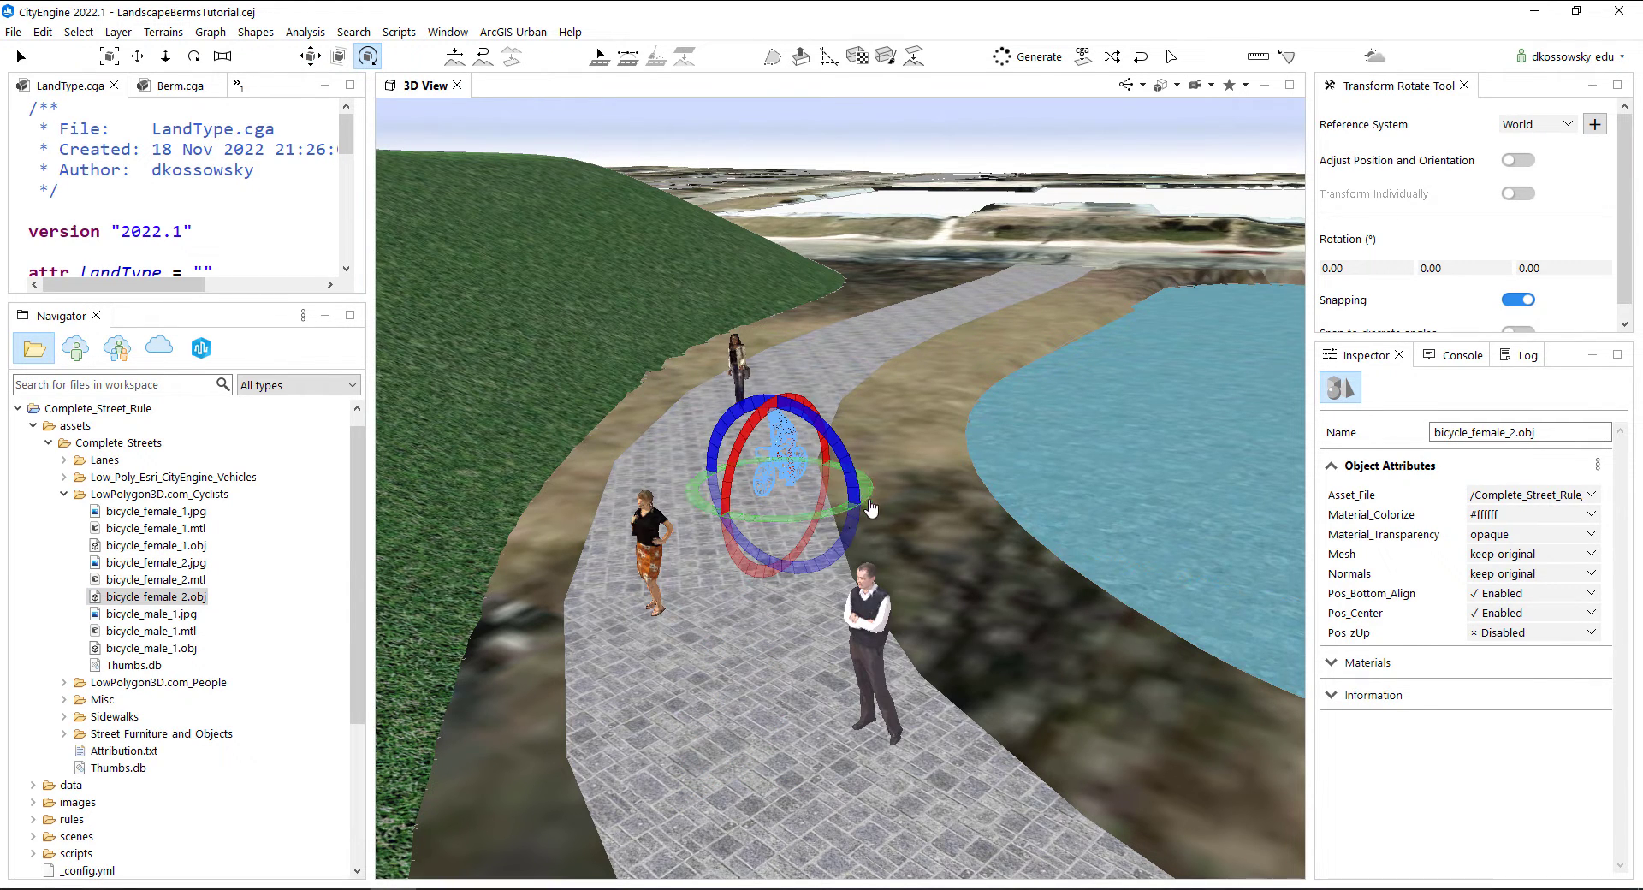
drag(871, 508, 722, 506)
click(932, 468)
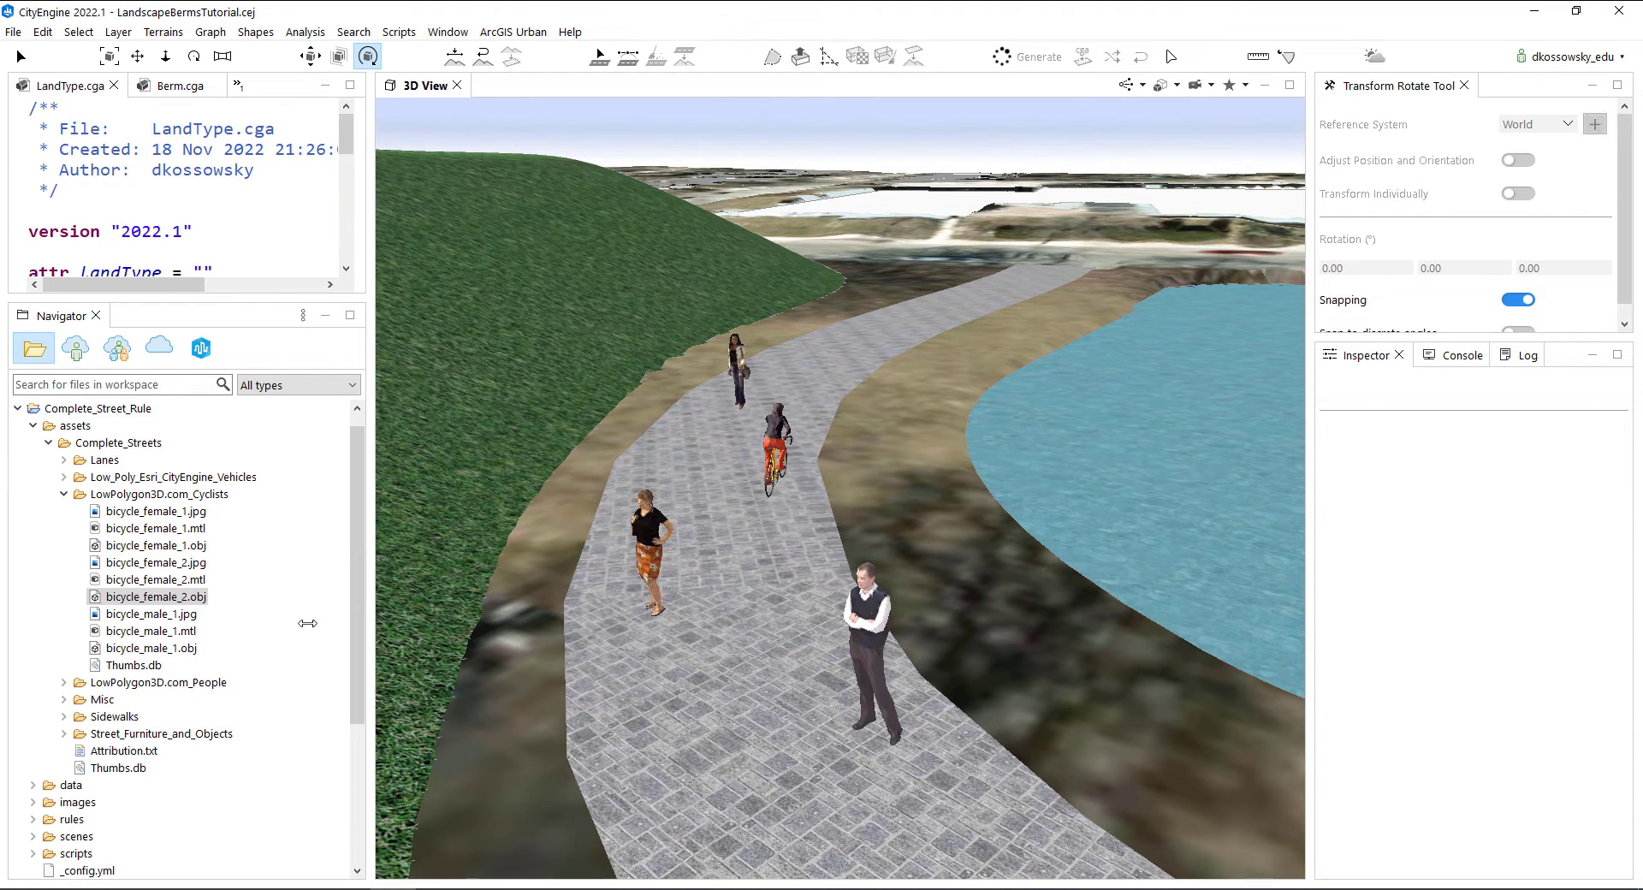
Place the Park_Bench_2.glb street furniture model between the paved path and the pond
click(63, 493)
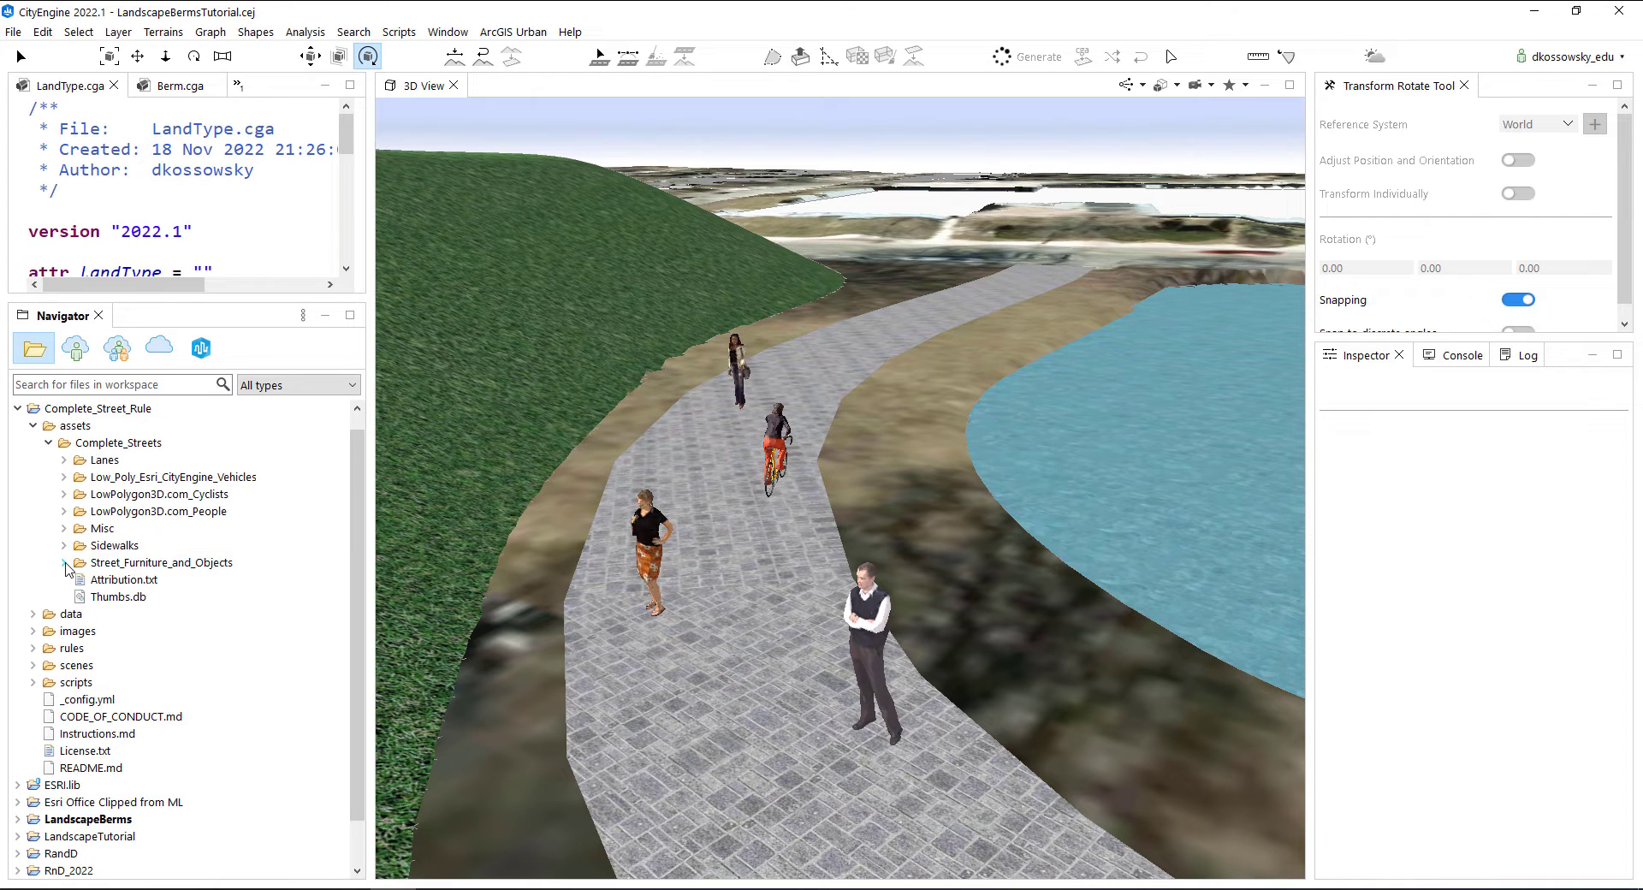
click(64, 563)
scroll(141, 642, down, 2)
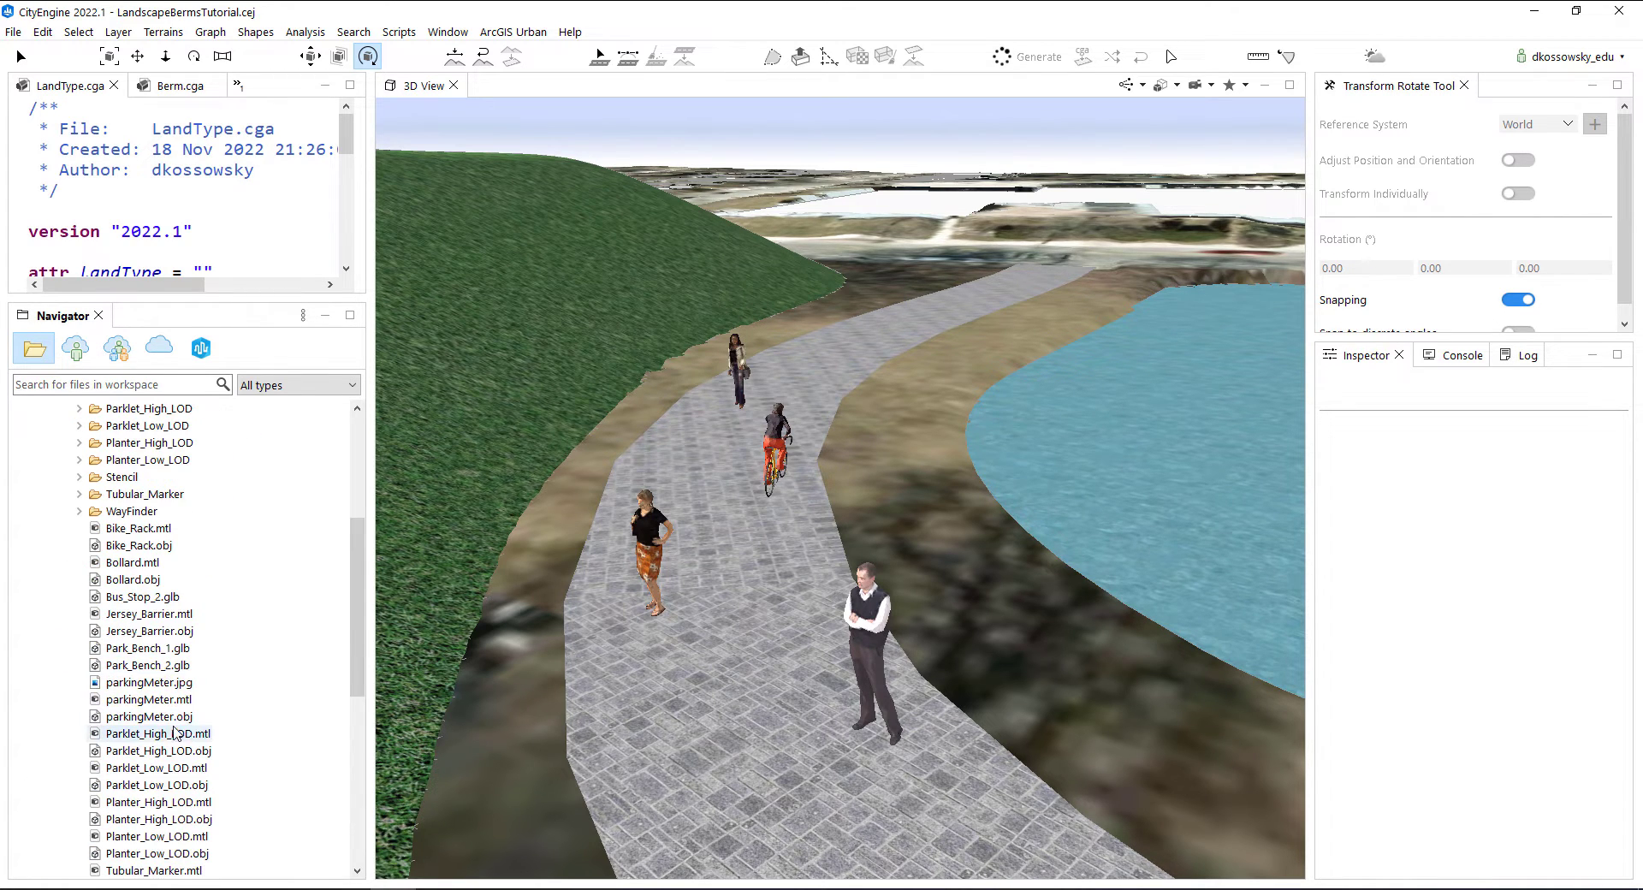
drag(147, 665, 907, 531)
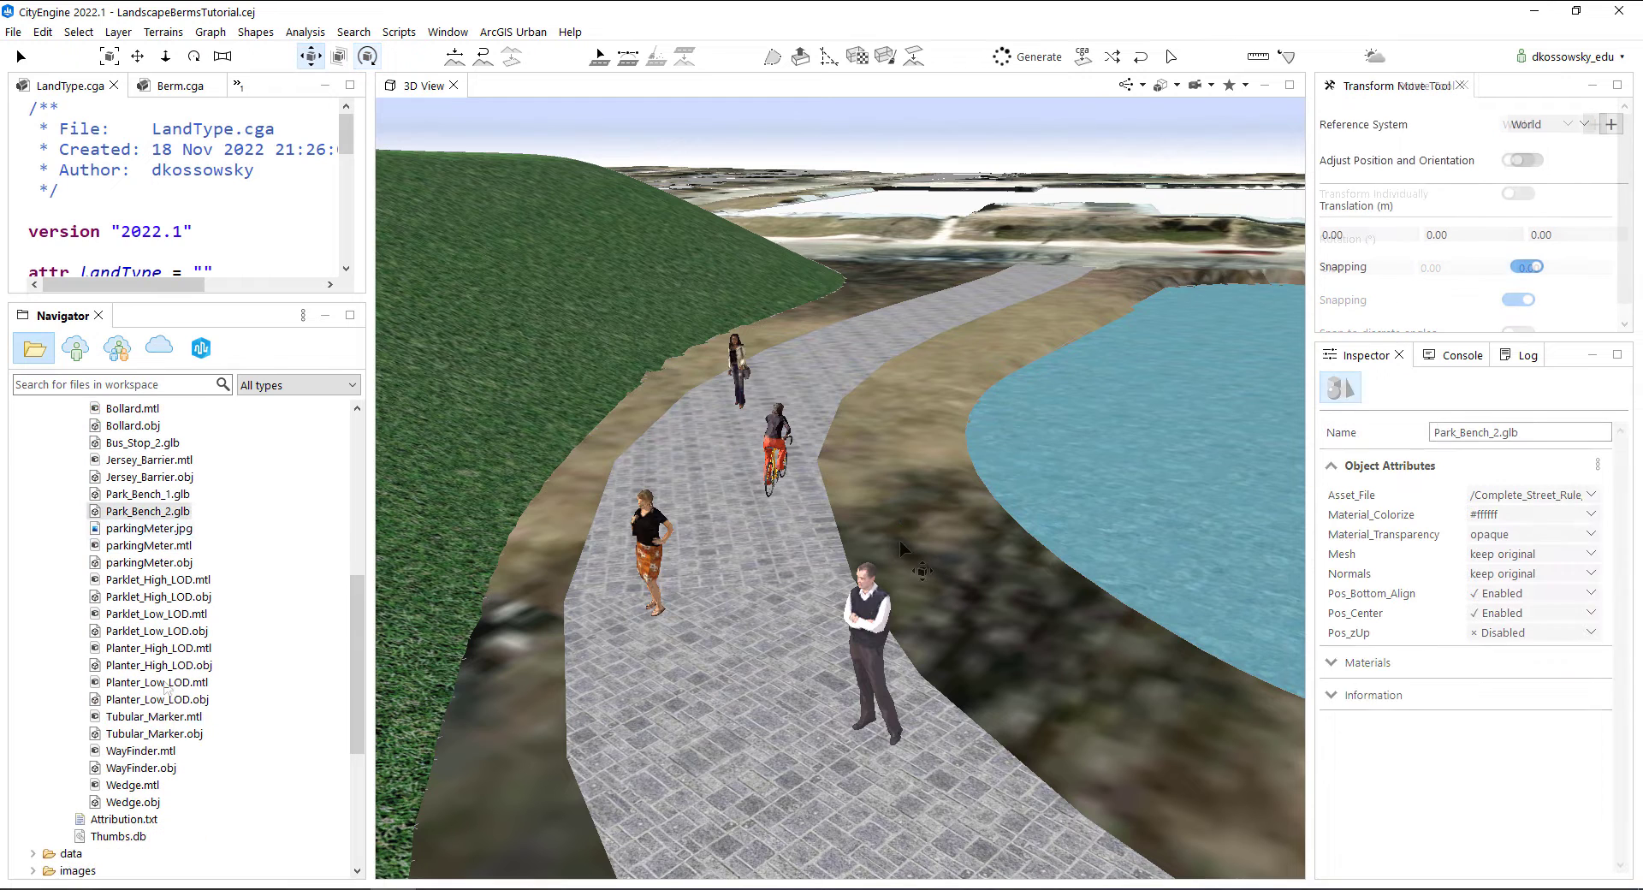
Rotate the bench about 133.27° around Y and move it about -0.21 m in X and 0.78 m in Z to the path's edge
click(368, 56)
drag(990, 532, 1052, 551)
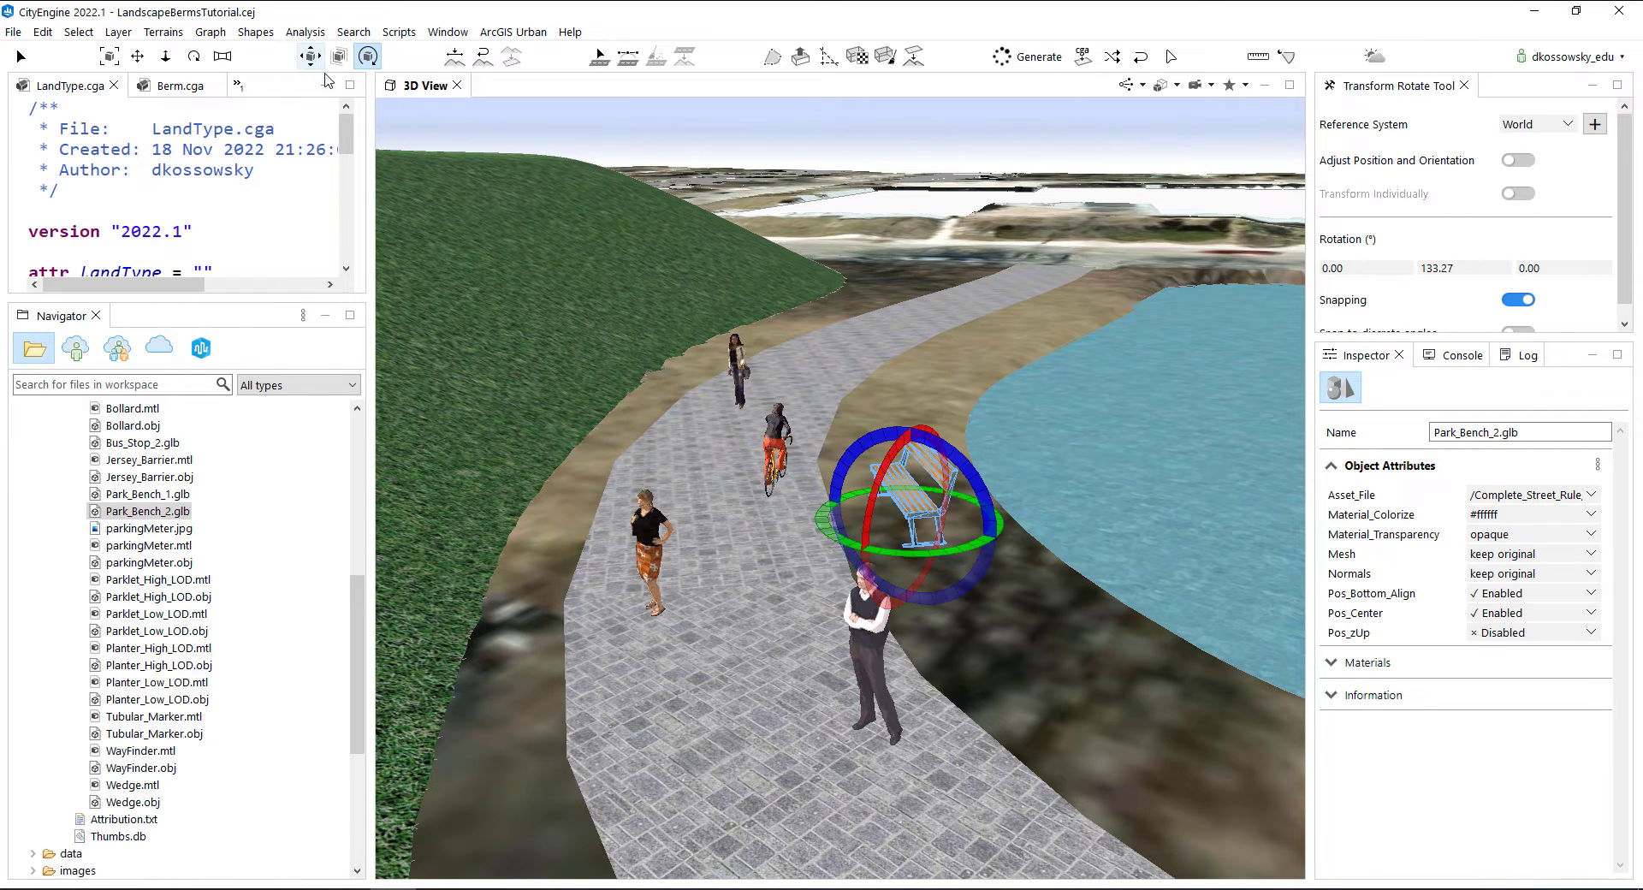
click(310, 57)
drag(905, 545, 860, 537)
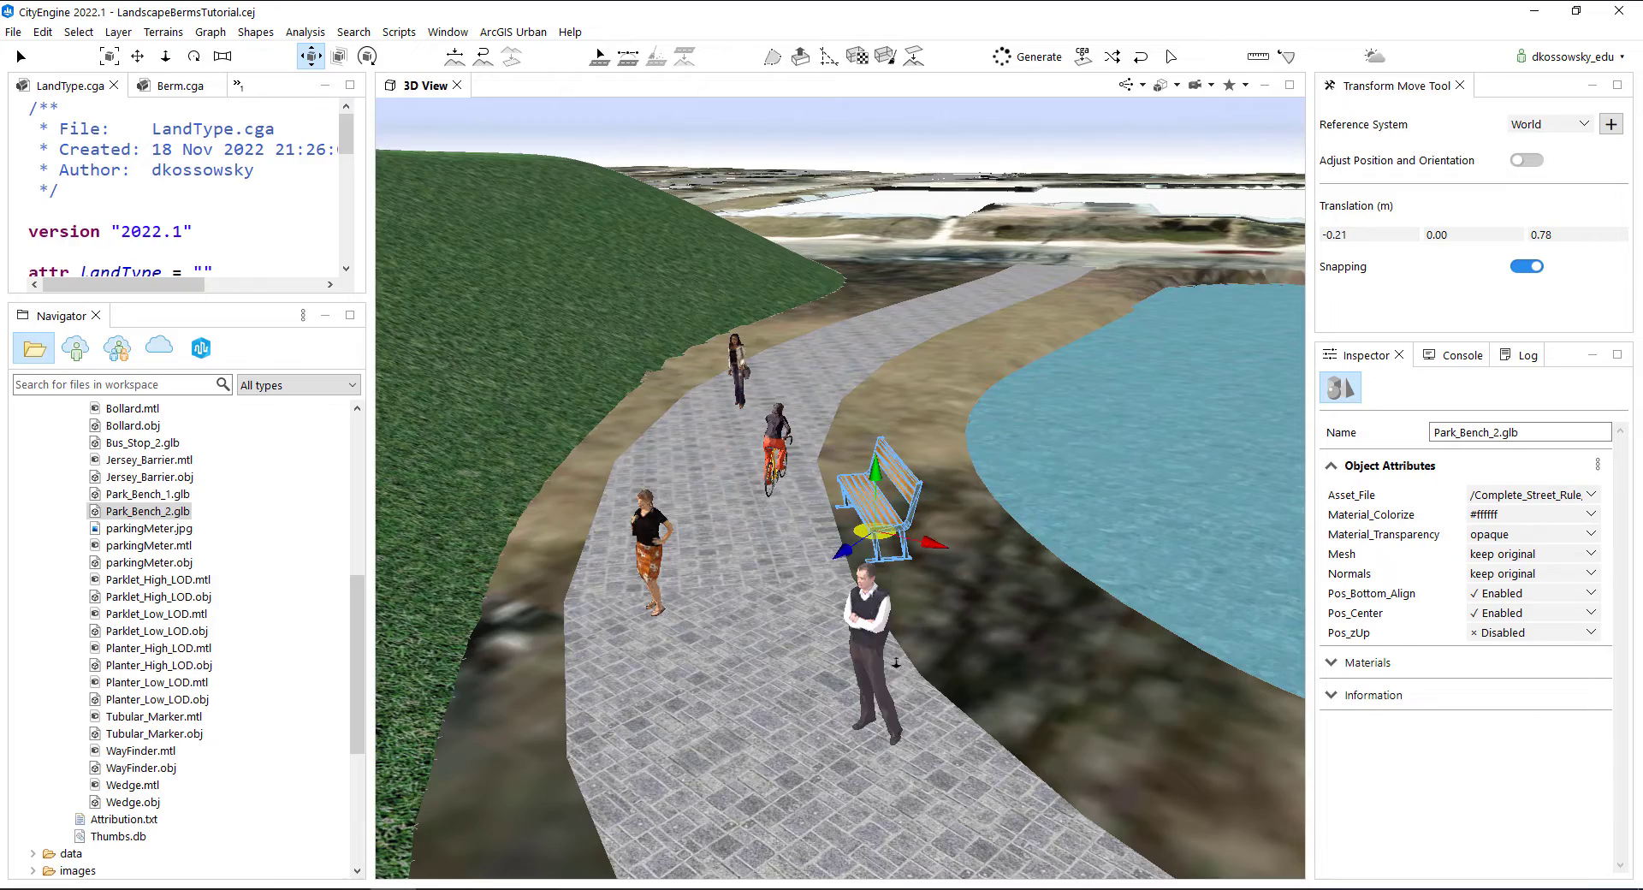
Examine the path, people, cyclist and bench beside the pond from several distances and angles
scroll(912, 668, down, 3)
alt+drag(971, 607, 933, 591)
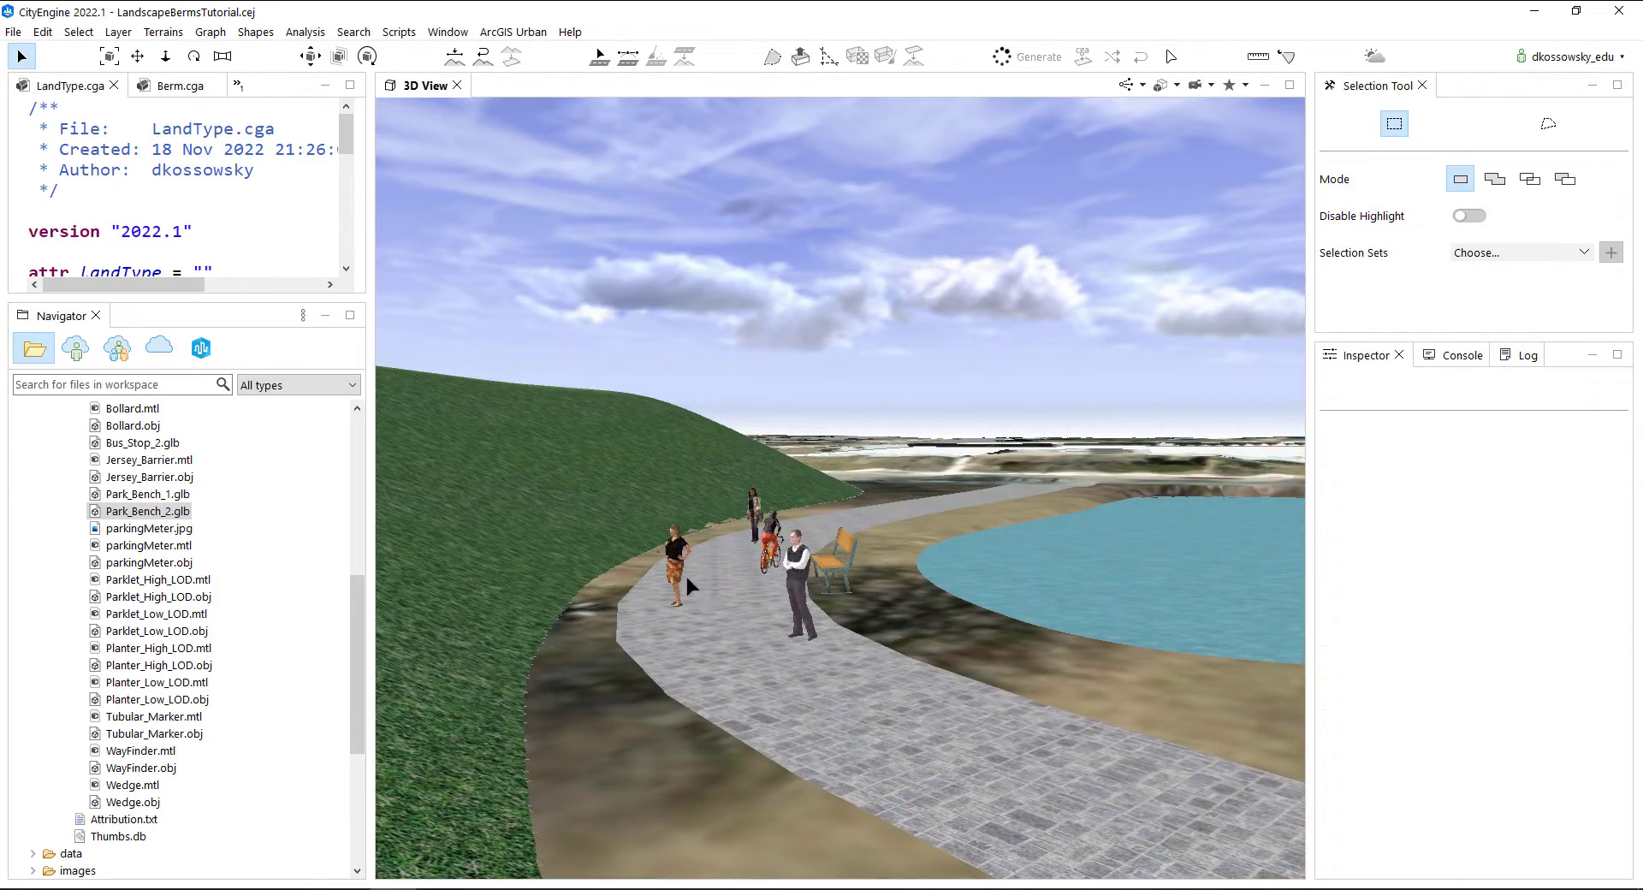
alt+drag(686, 577, 787, 657)
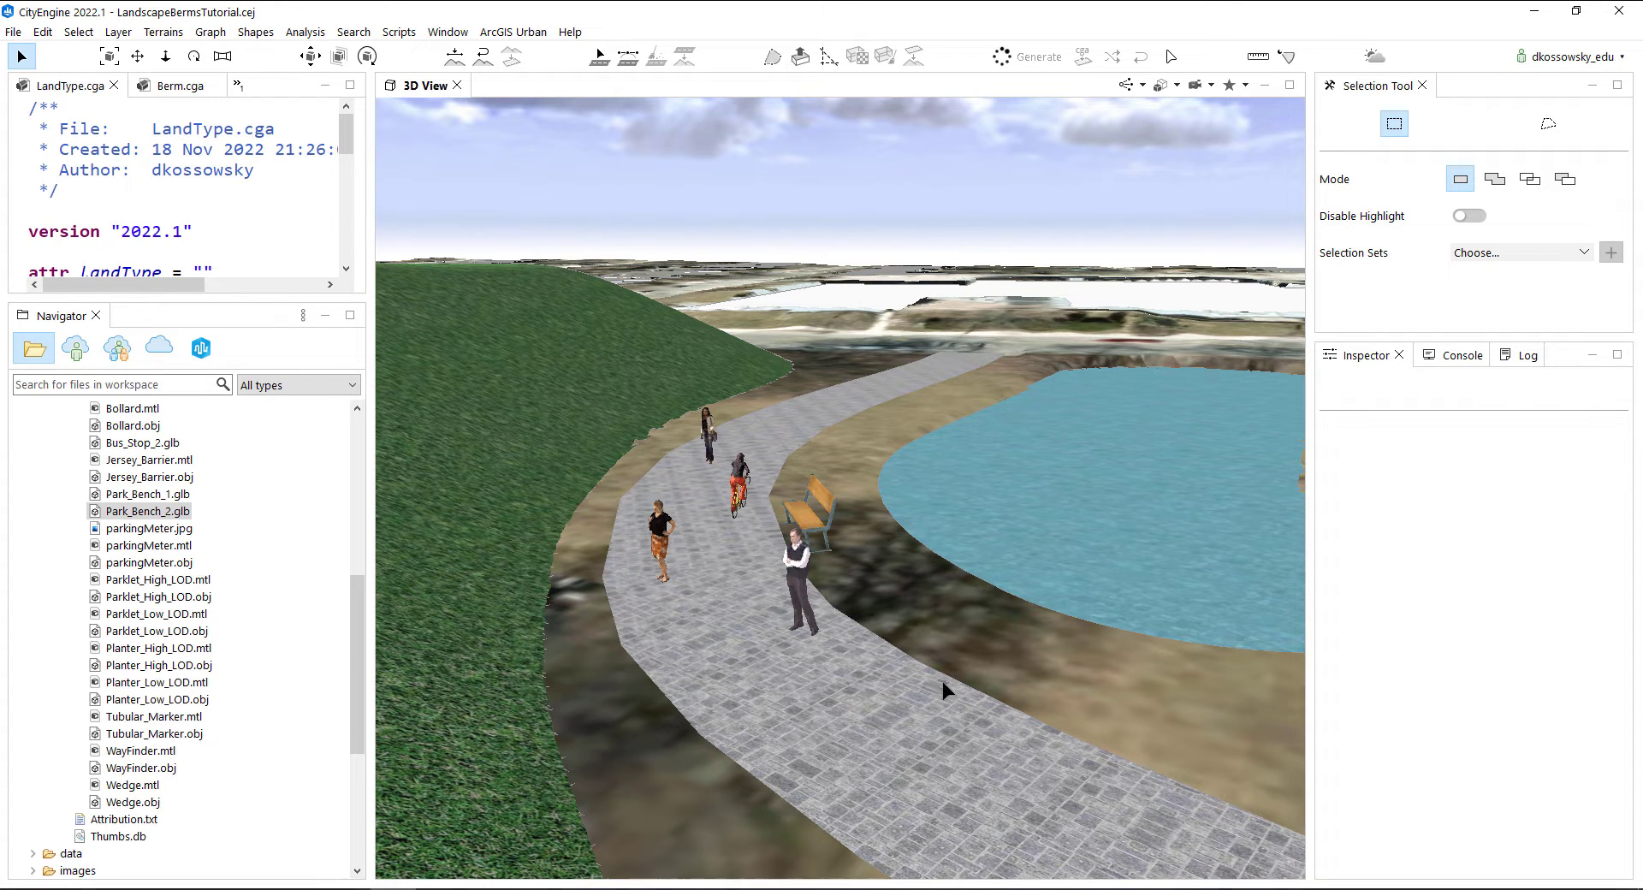
alt+drag(881, 582, 782, 599)
scroll(764, 602, down, 3)
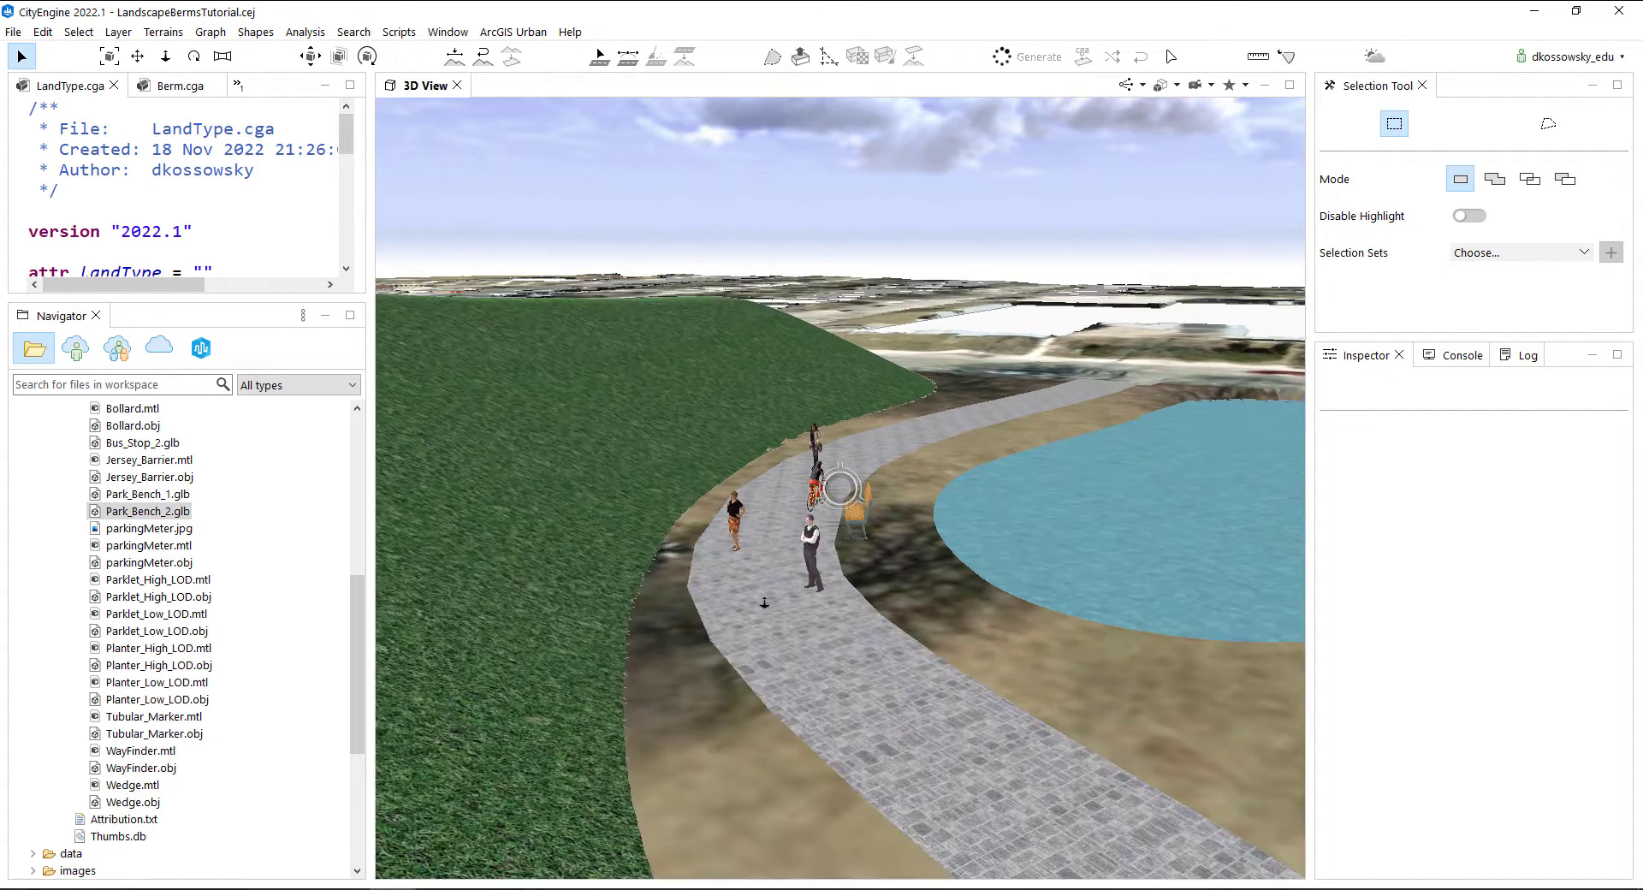
mouse_move(785, 616)
middle_down()
mouse_move(758, 624)
mouse_move(762, 609)
middle_up()
scroll(761, 590, up, 1)
middle_drag(764, 552, 847, 613)
scroll(847, 613, down, 4)
middle_drag(972, 616, 706, 620)
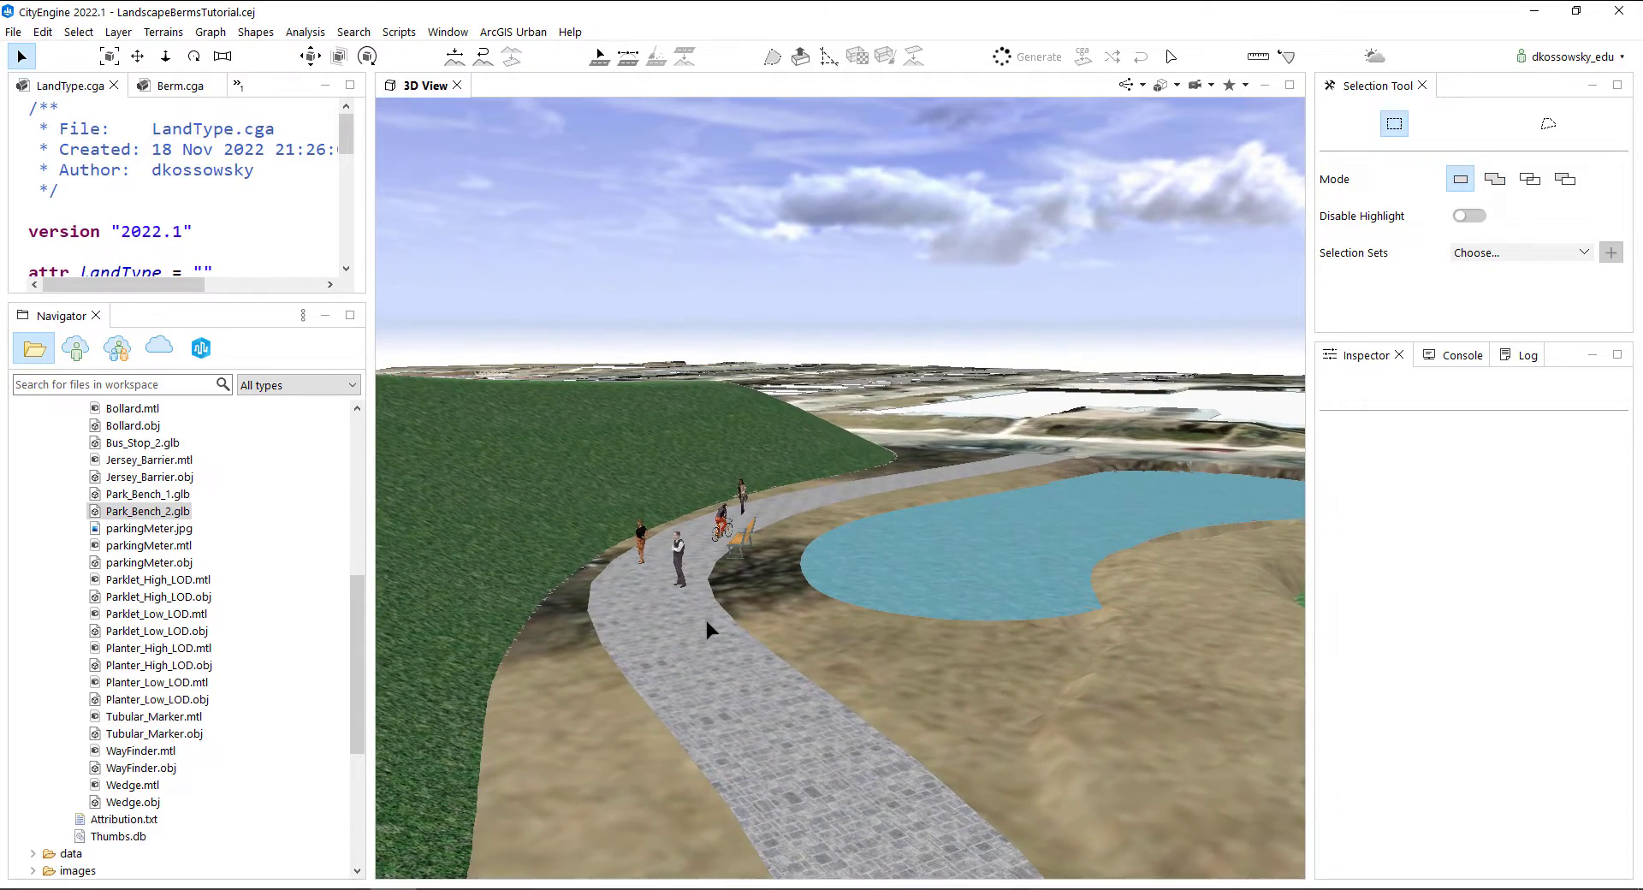
middle_drag(706, 679, 831, 642)
scroll(615, 554, up, 4)
scroll(615, 554, up, 2)
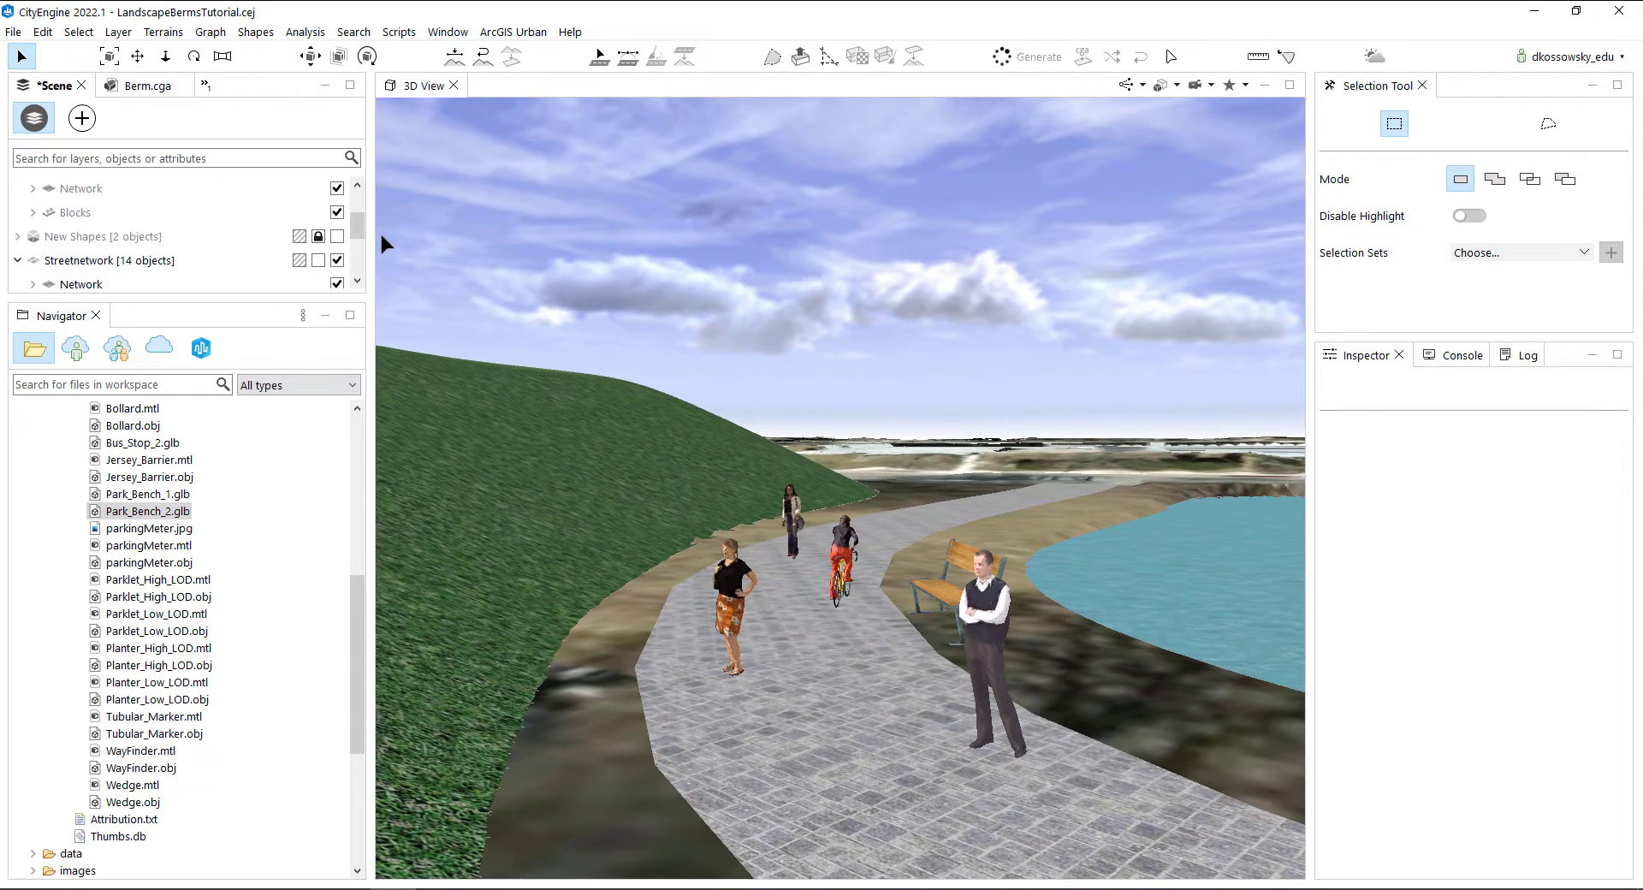
Make the Footprints layer visible and bookmark the close-up path view as 3D View 1
scroll(328, 227, up, 4)
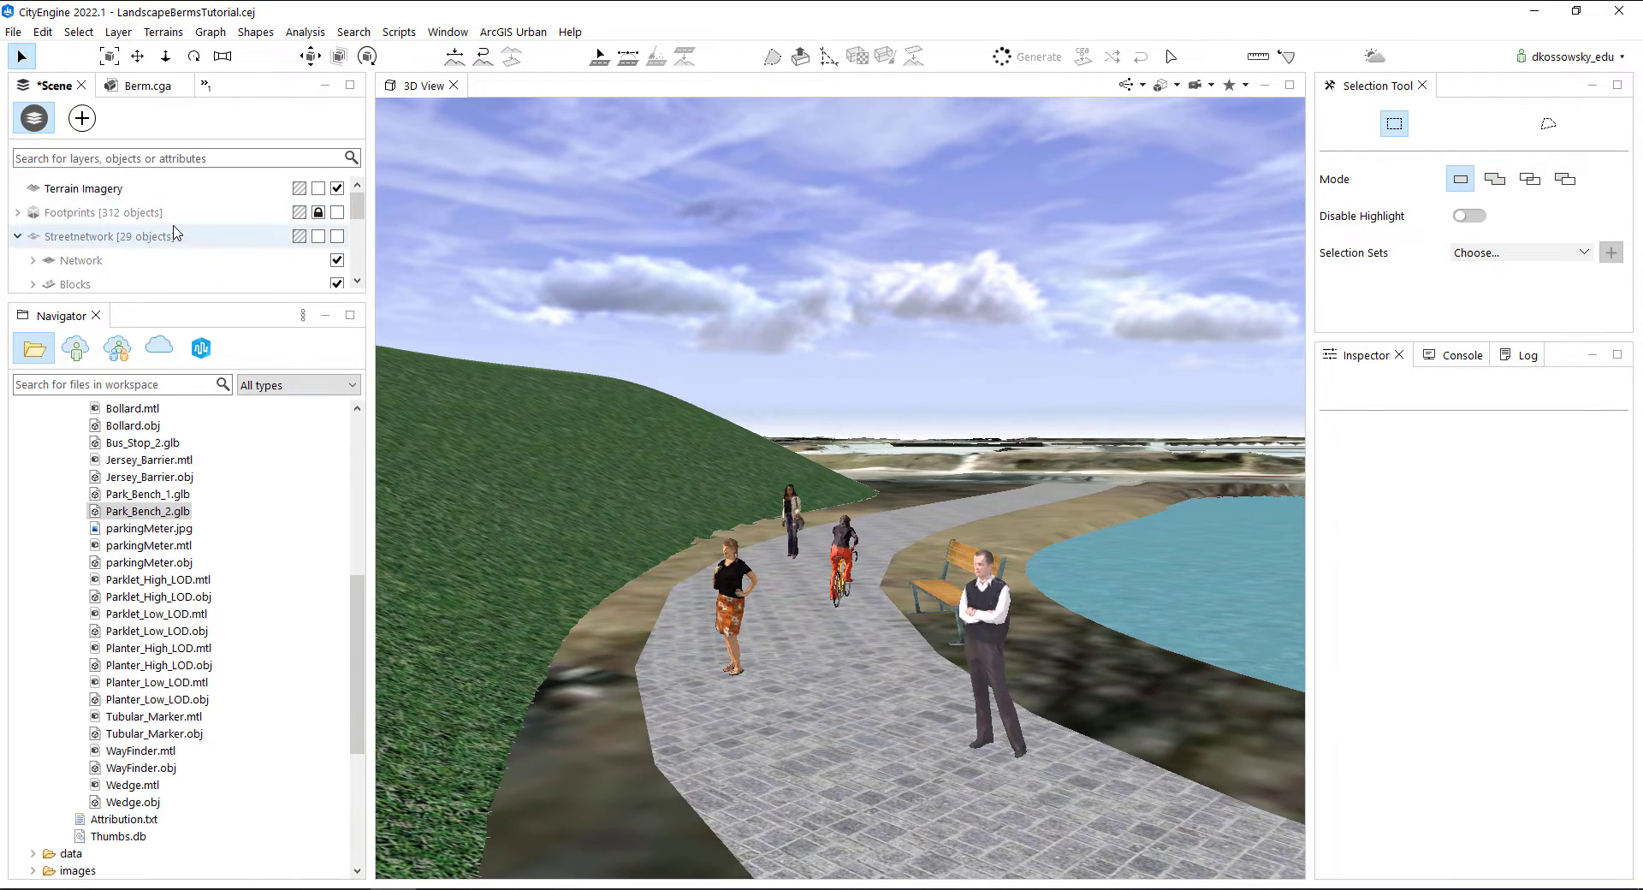
click(337, 212)
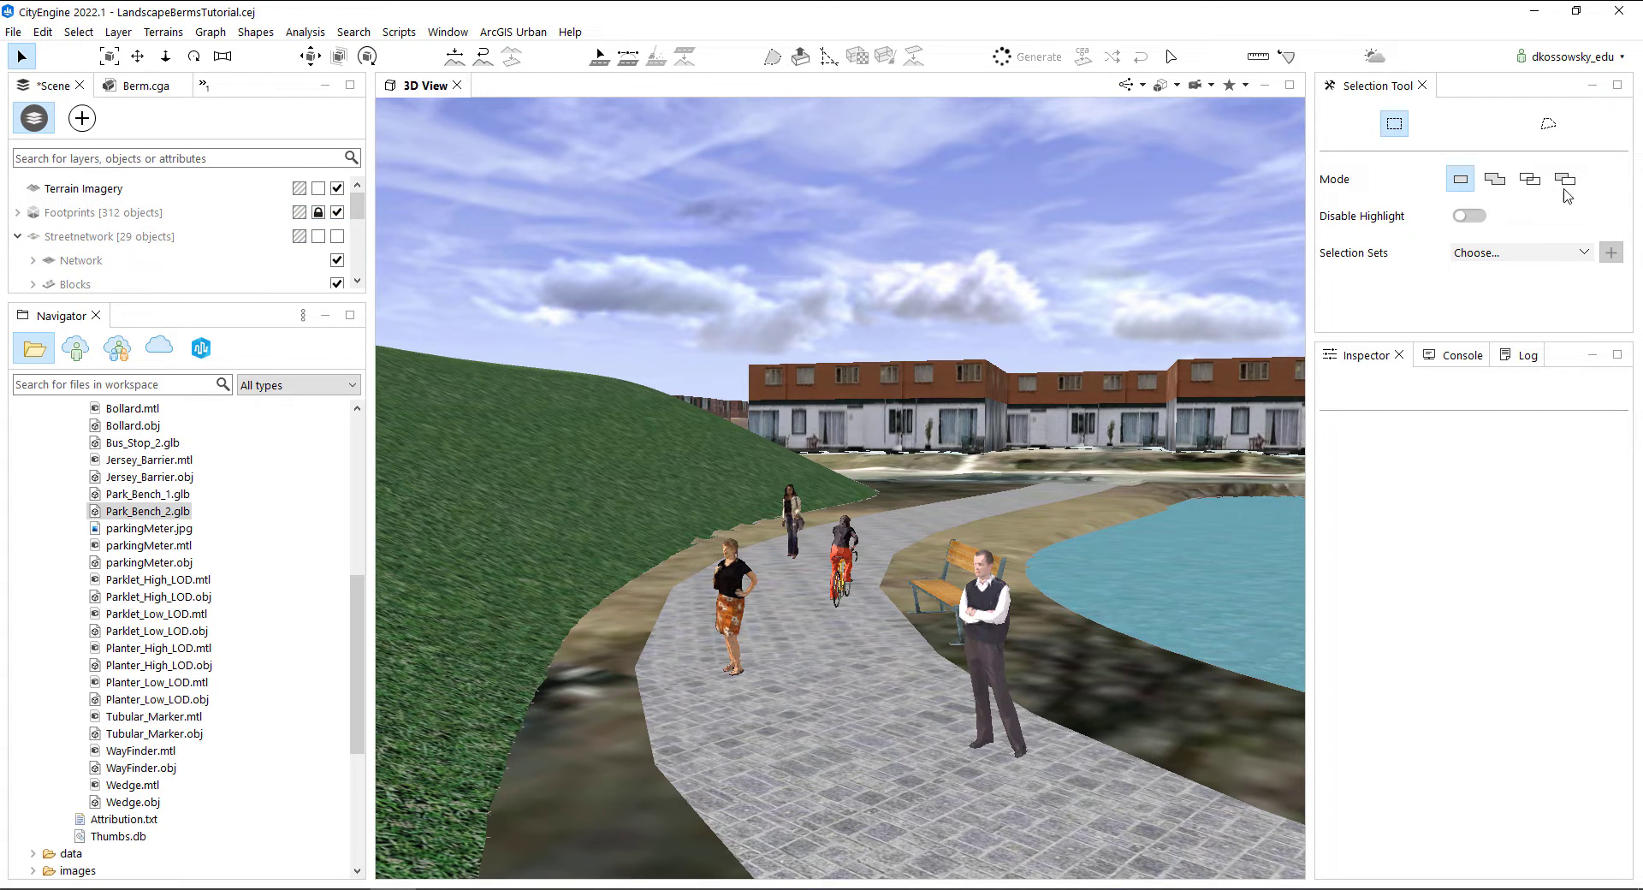
click(1246, 87)
click(1254, 106)
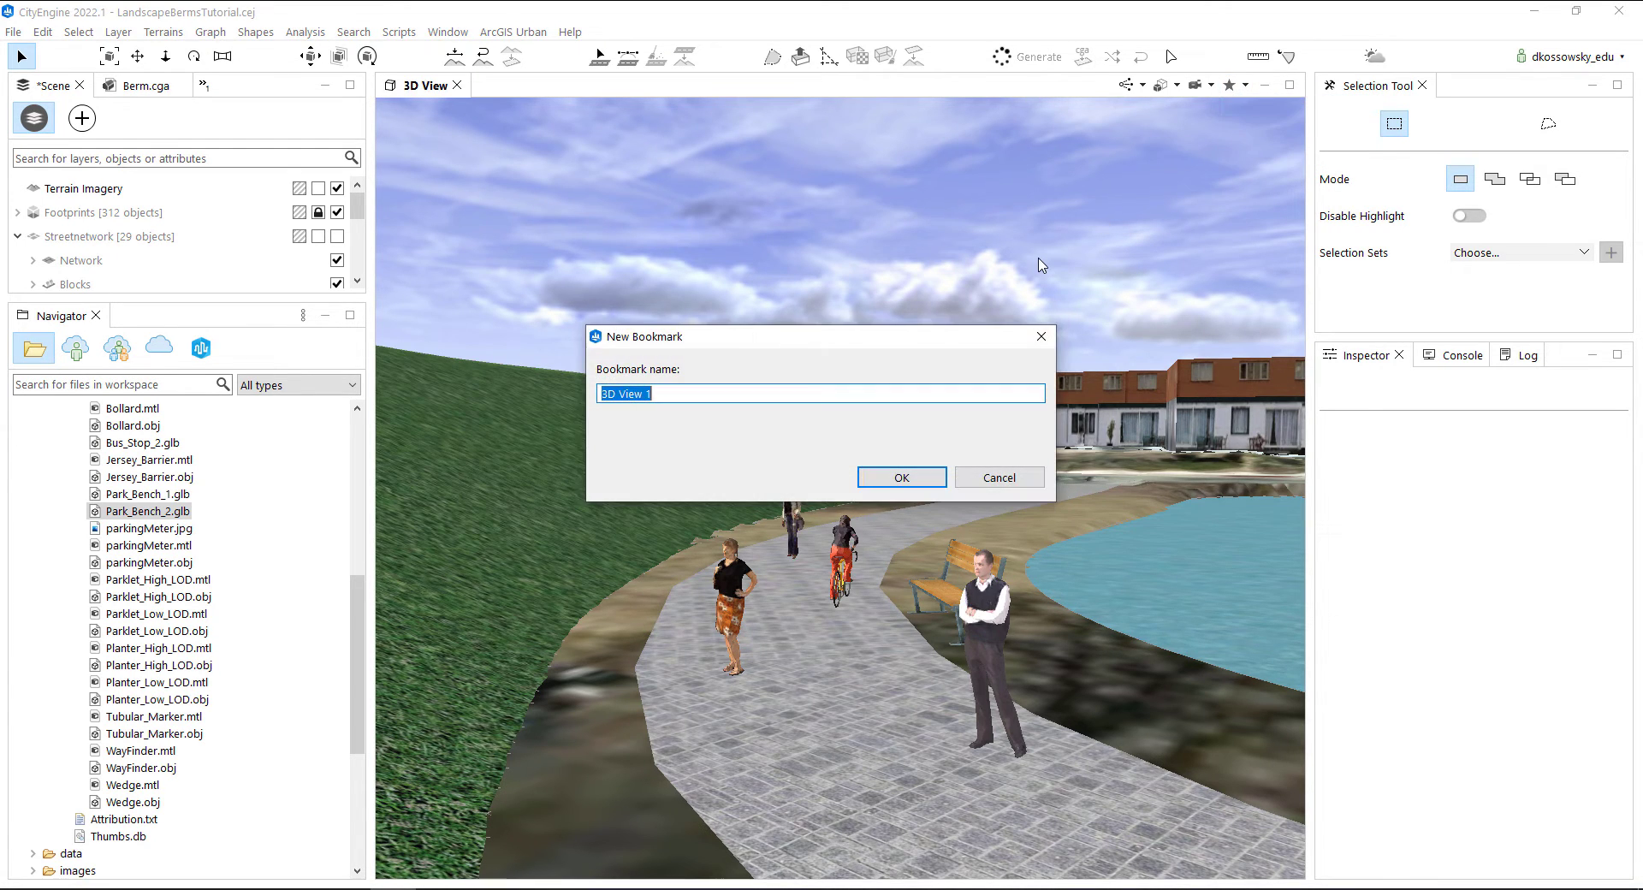
click(916, 483)
Bookmark a wider view across the foreground berm toward the pond, path and tower as 3D View 2
scroll(962, 600, down, 3)
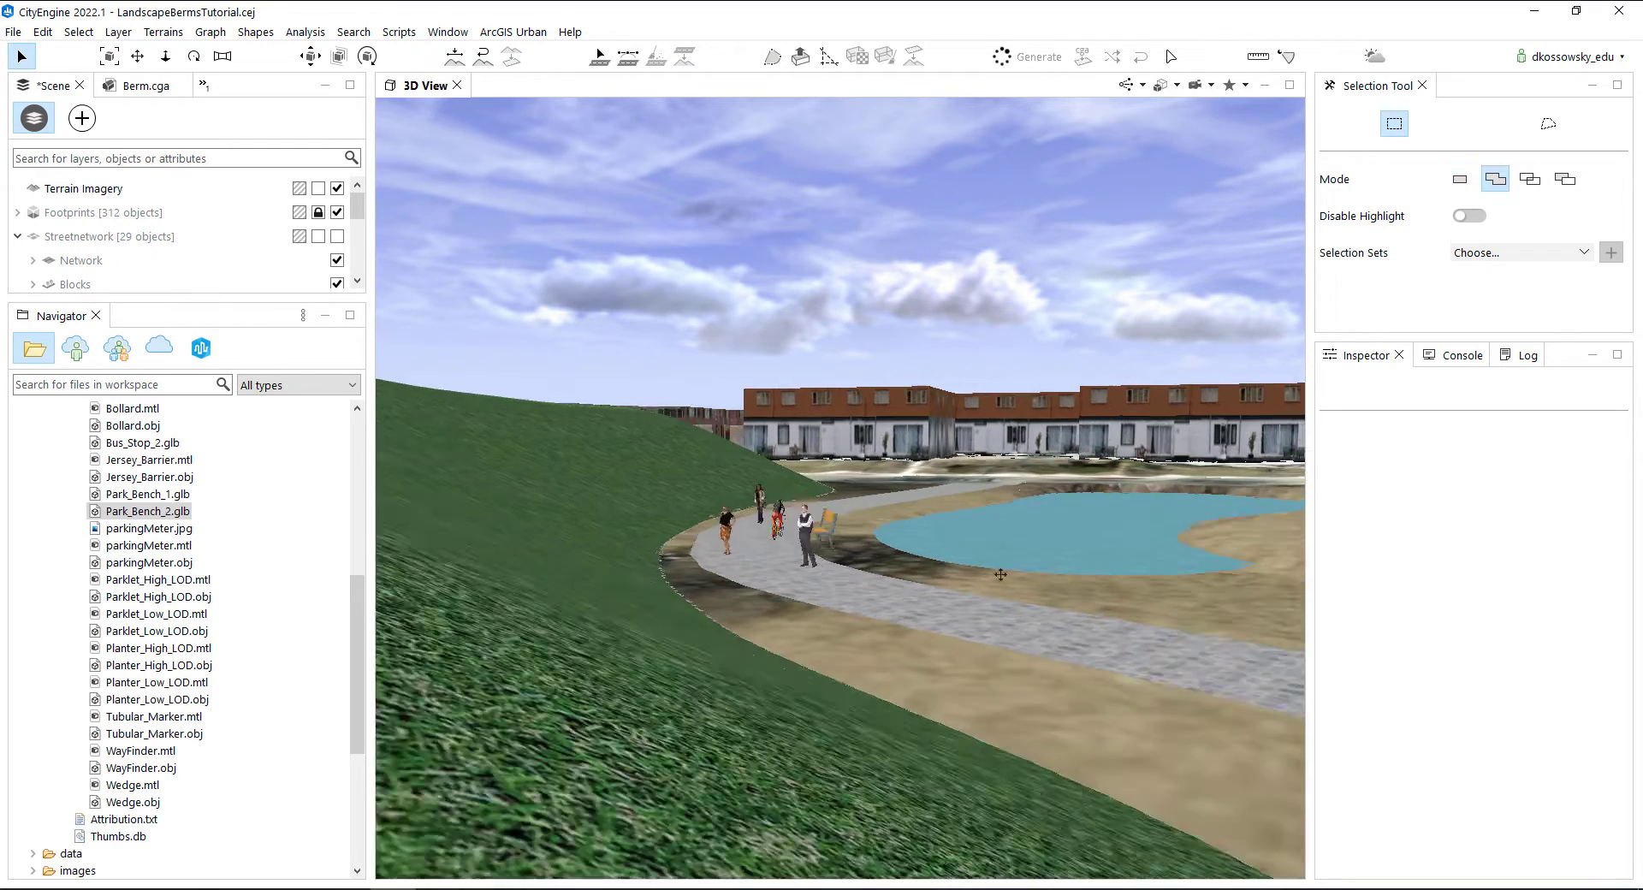
shift+middle_drag(1232, 655, 1059, 561)
scroll(796, 684, down, 2)
scroll(796, 684, down, 3)
middle_drag(863, 743, 928, 734)
scroll(928, 733, up, 3)
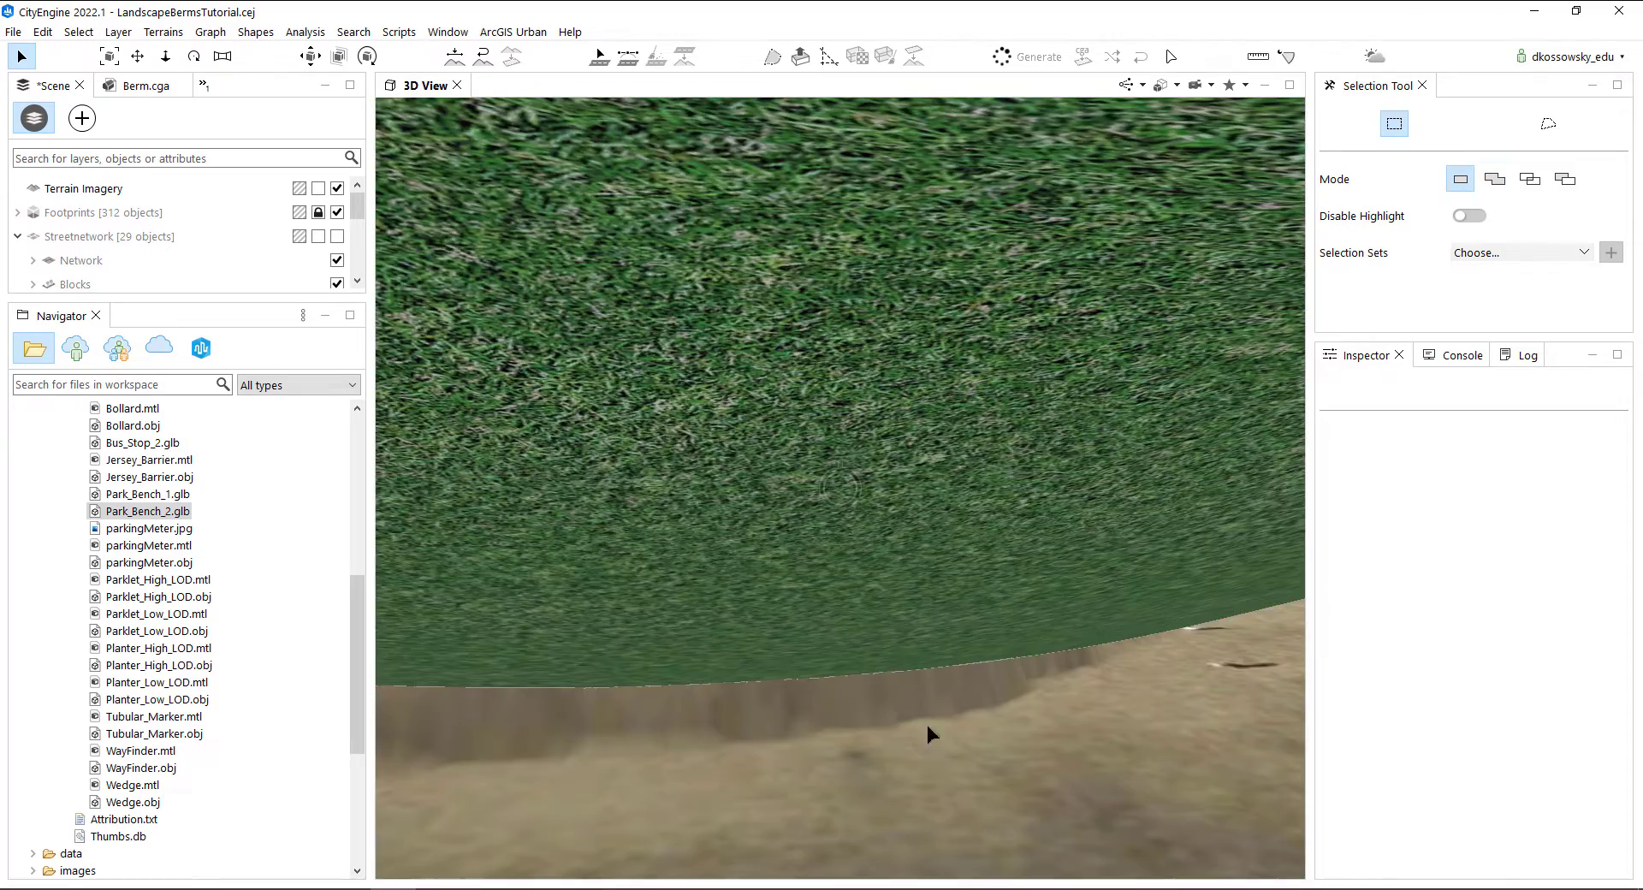
scroll(929, 624, down, 5)
shift+middle_drag(929, 623, 914, 633)
shift+drag(913, 633, 843, 627)
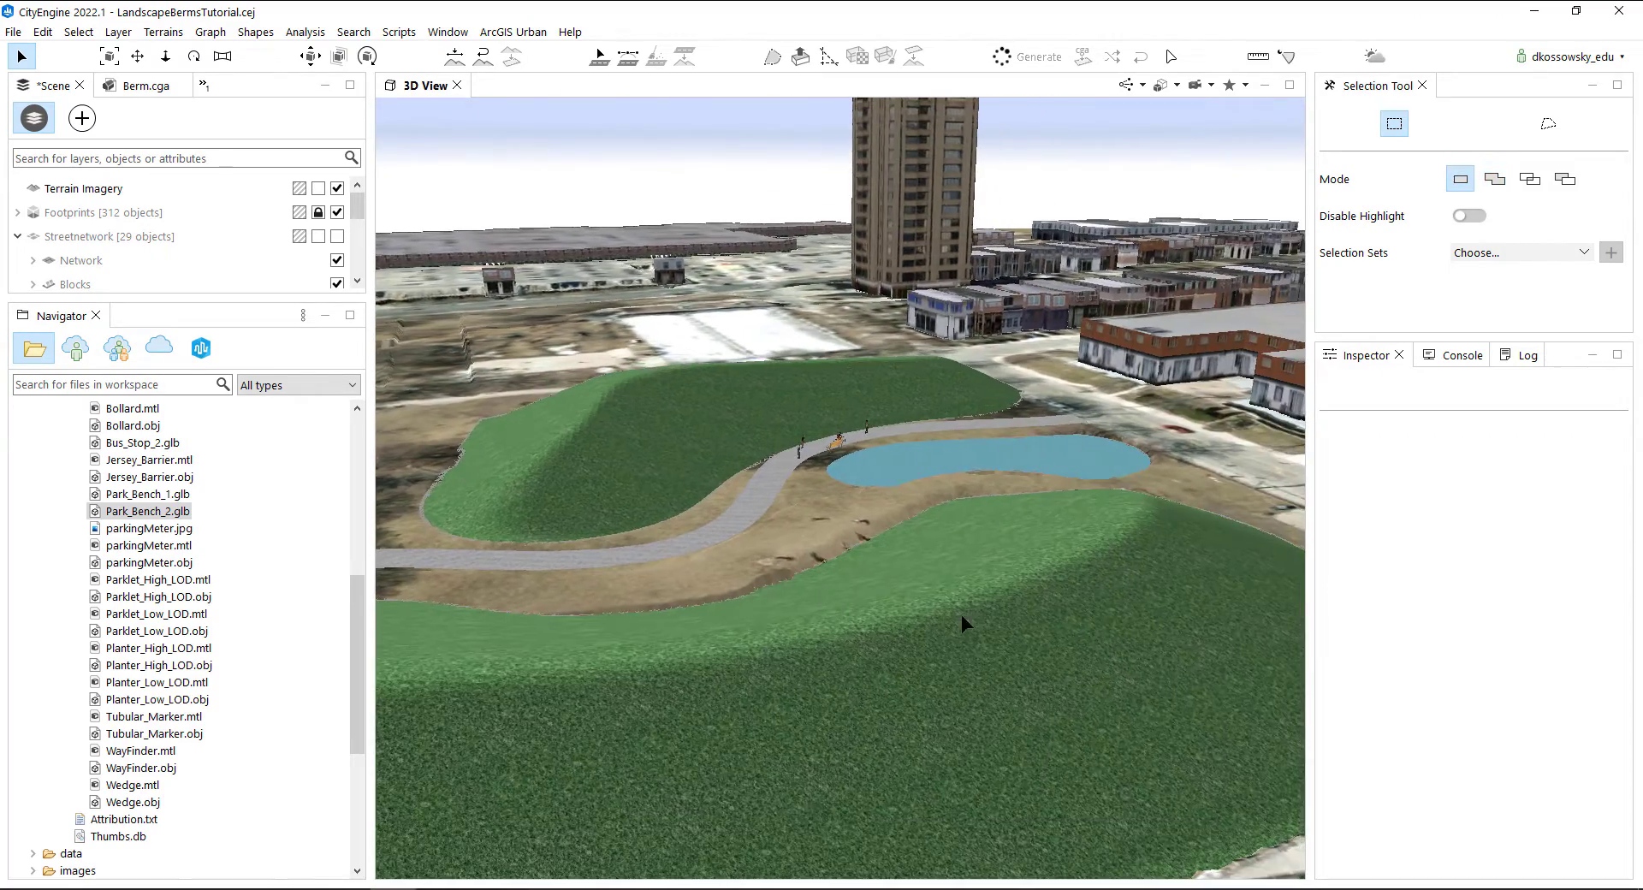
scroll(1001, 625, up, 2)
middle_drag(1001, 624, 866, 575)
scroll(946, 608, up, 2)
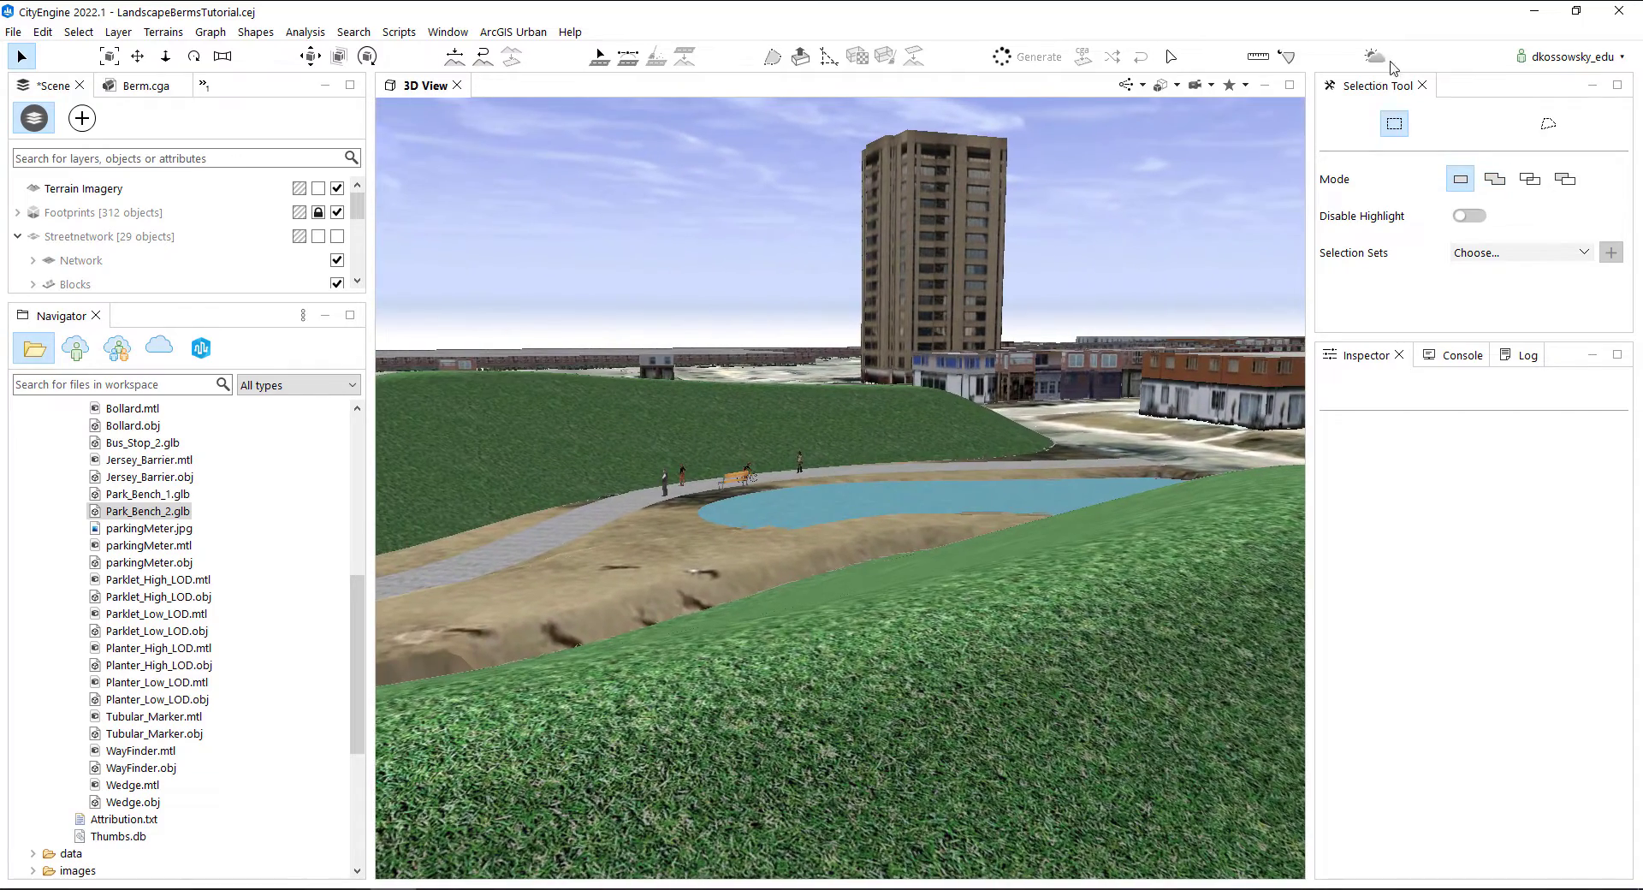
click(1245, 85)
click(1275, 106)
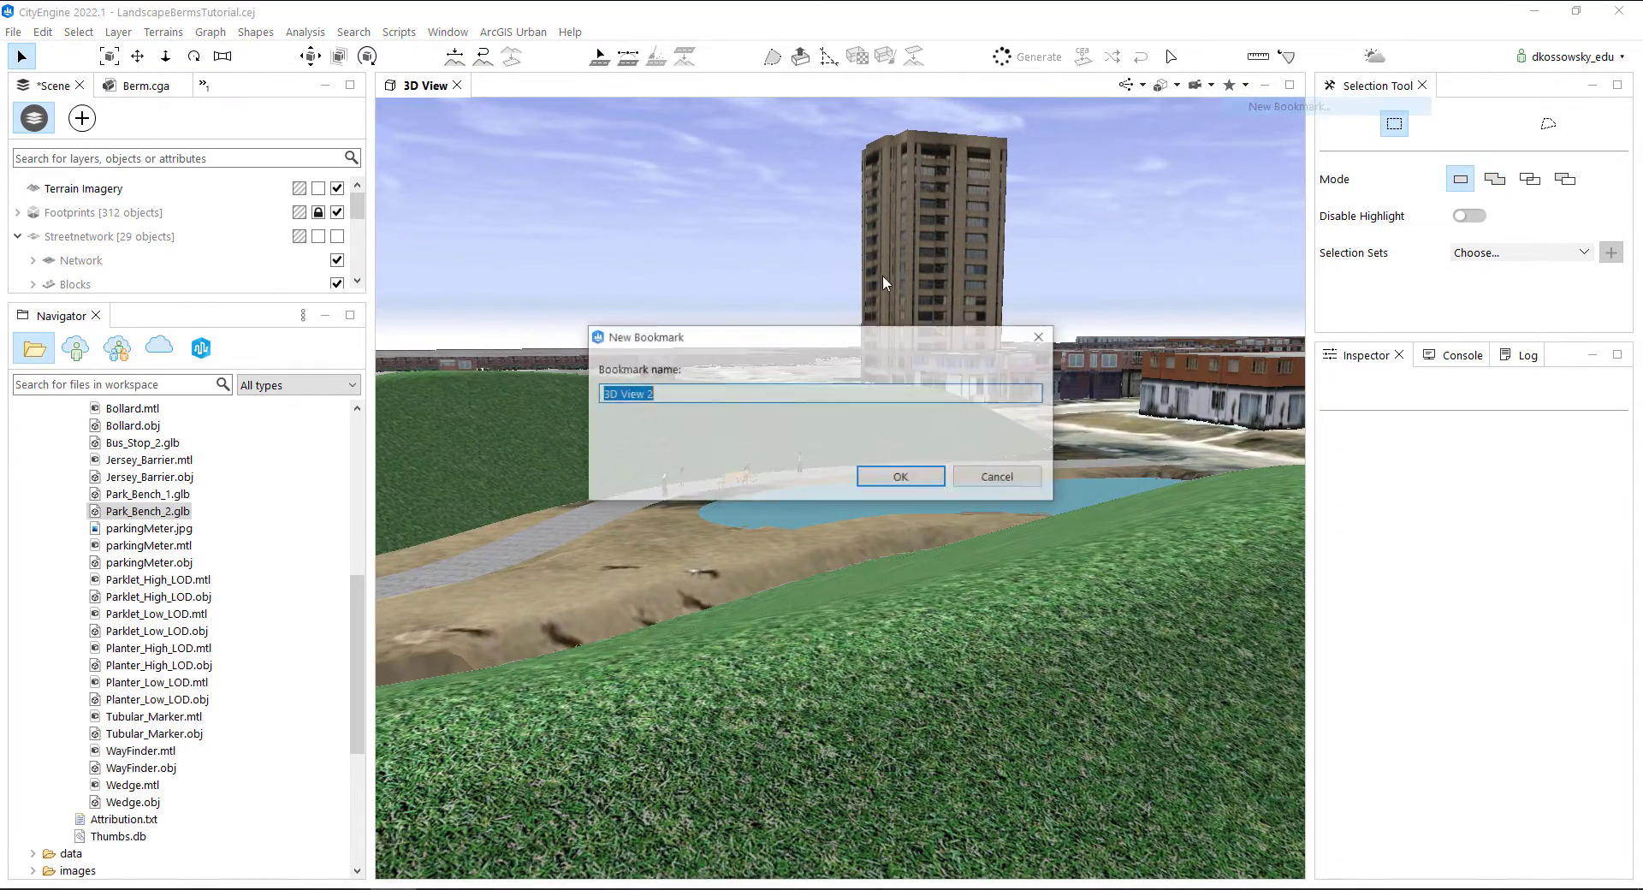
click(867, 469)
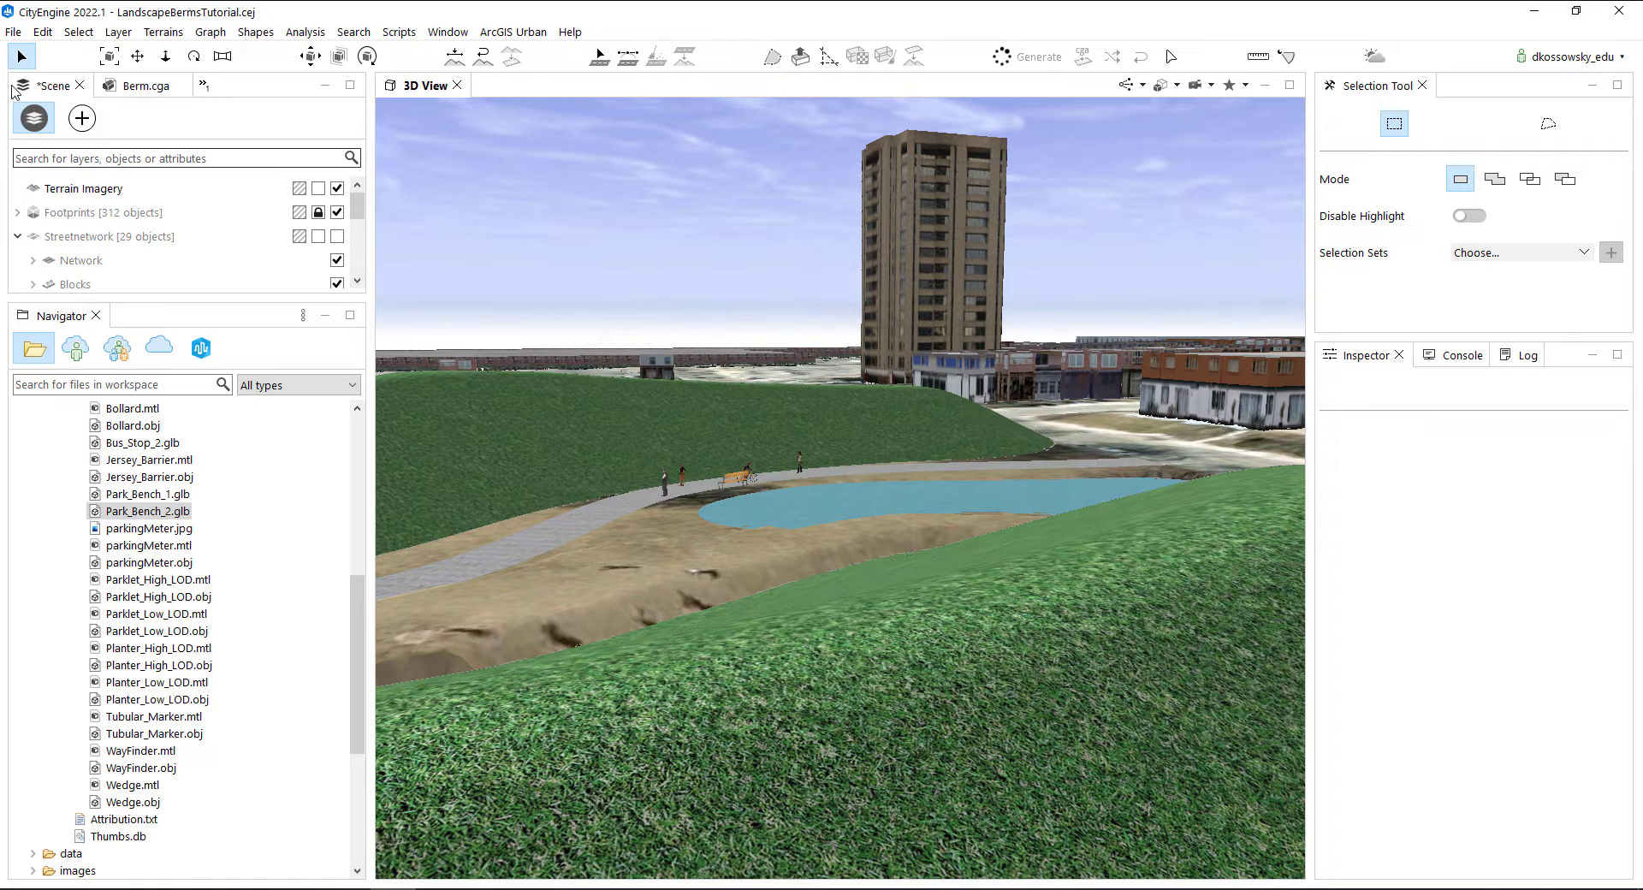
Select all scene objects and export them as a 360 VR Experience named LandscapeBermsTutorial with bookmarked views 3D View 1 and 3D View 2
click(78, 31)
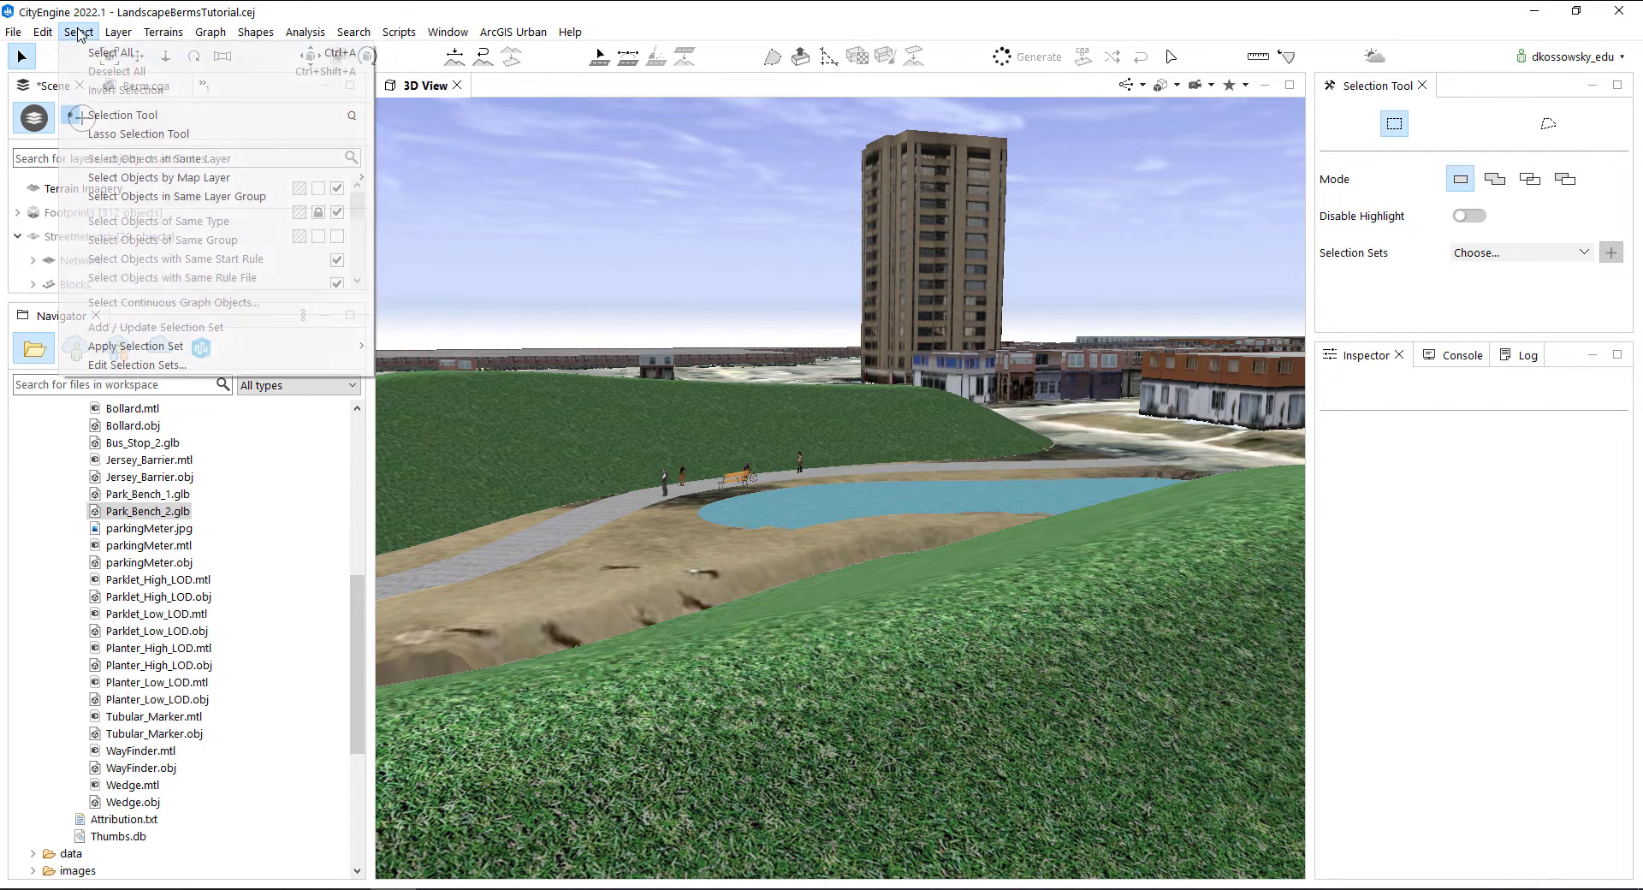
click(85, 51)
click(13, 32)
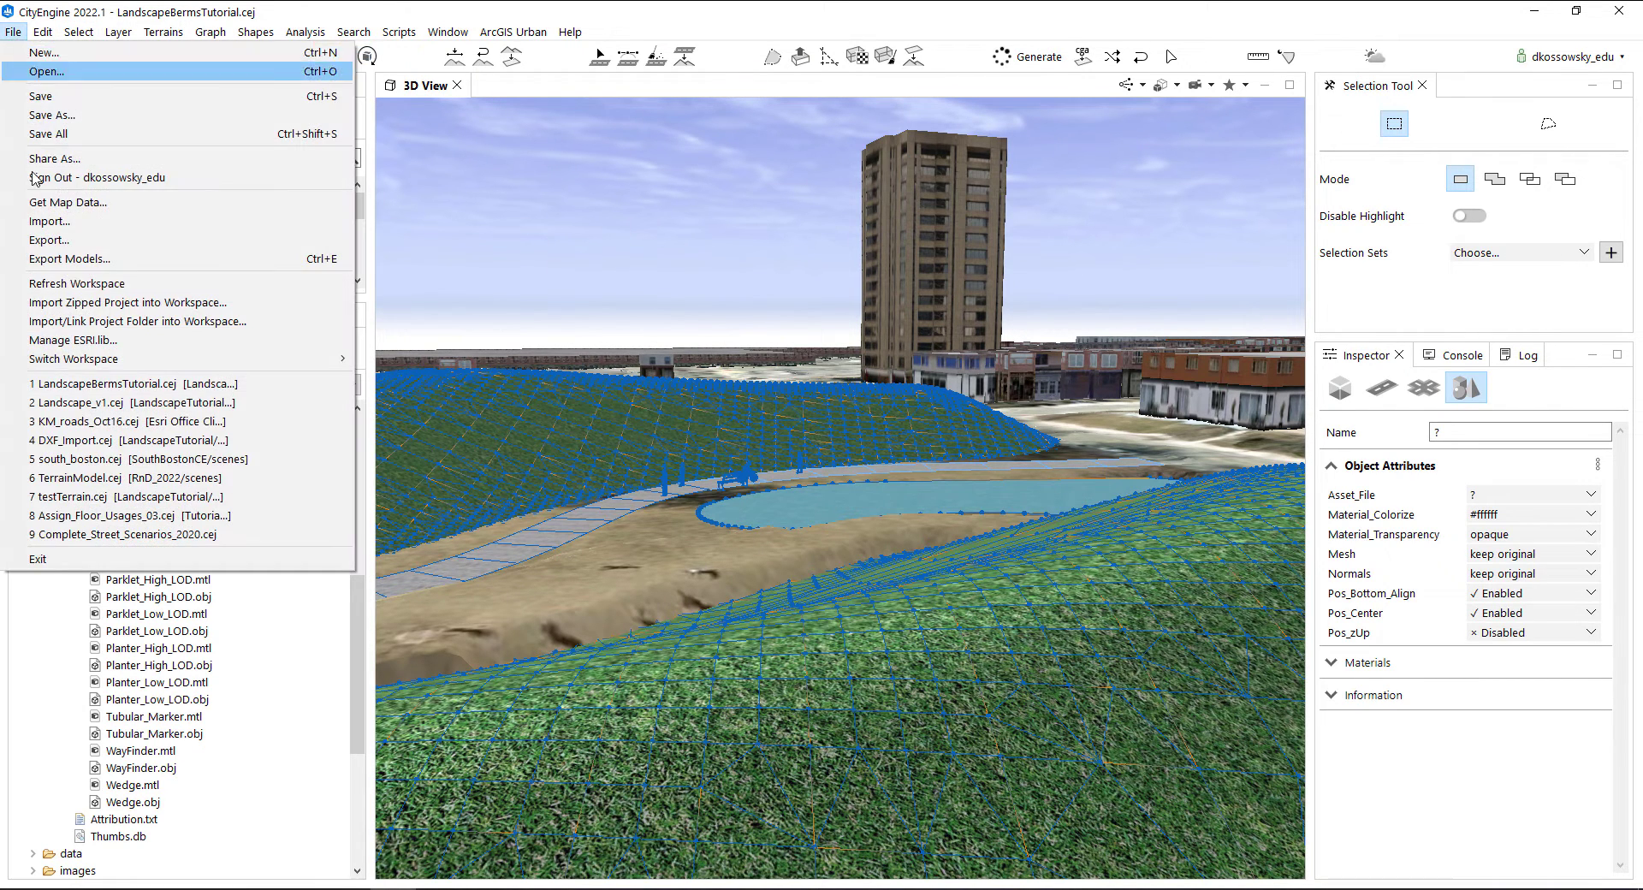
click(128, 239)
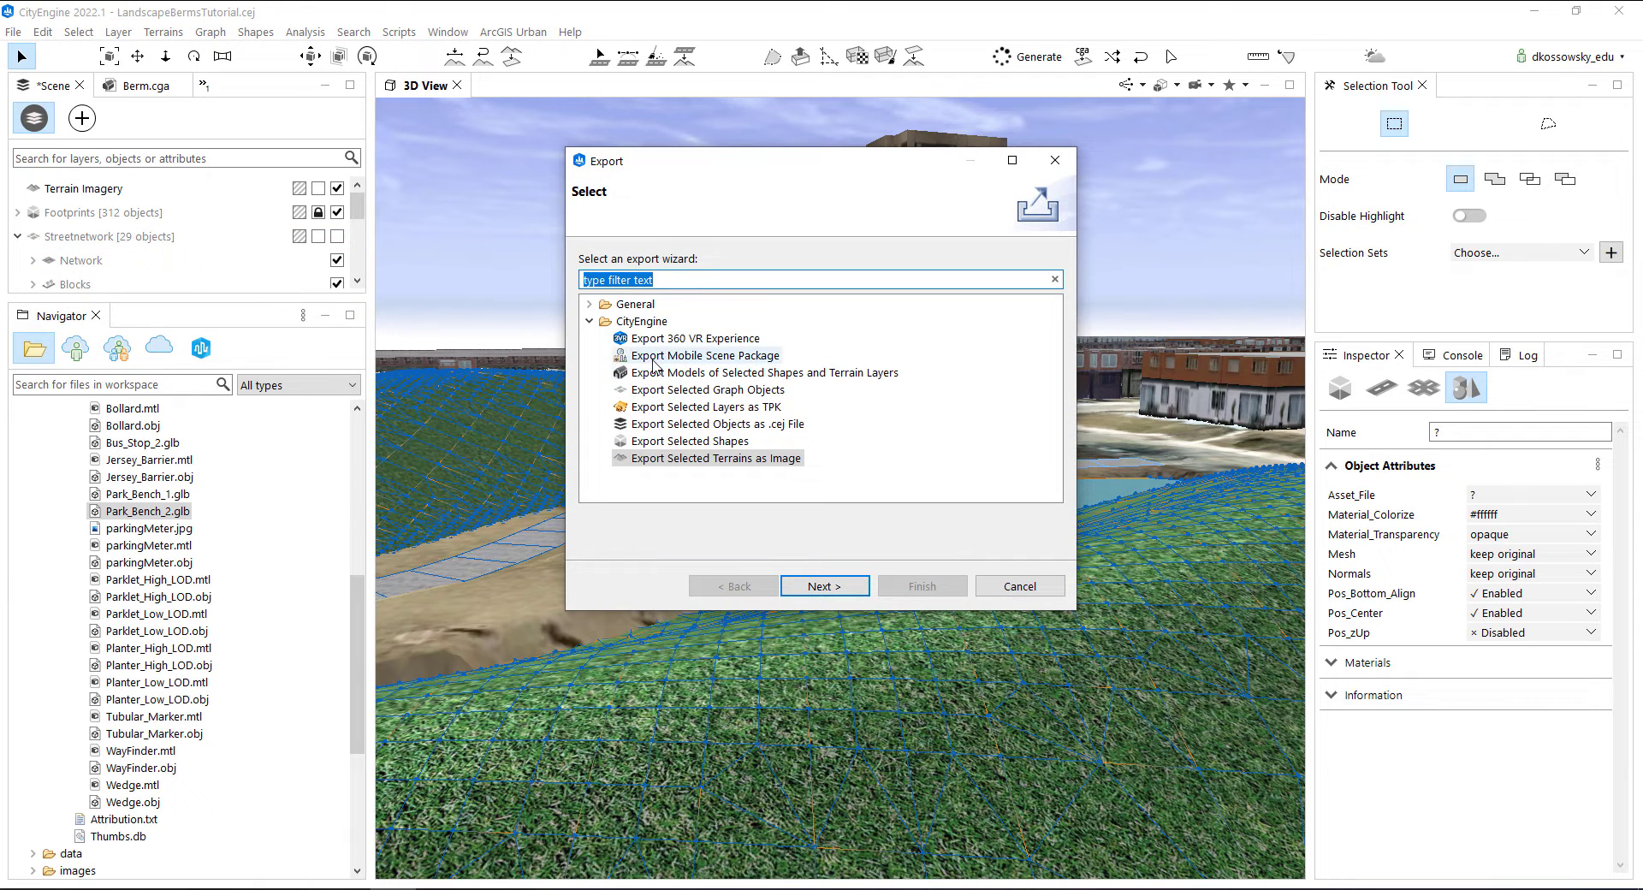
click(715, 341)
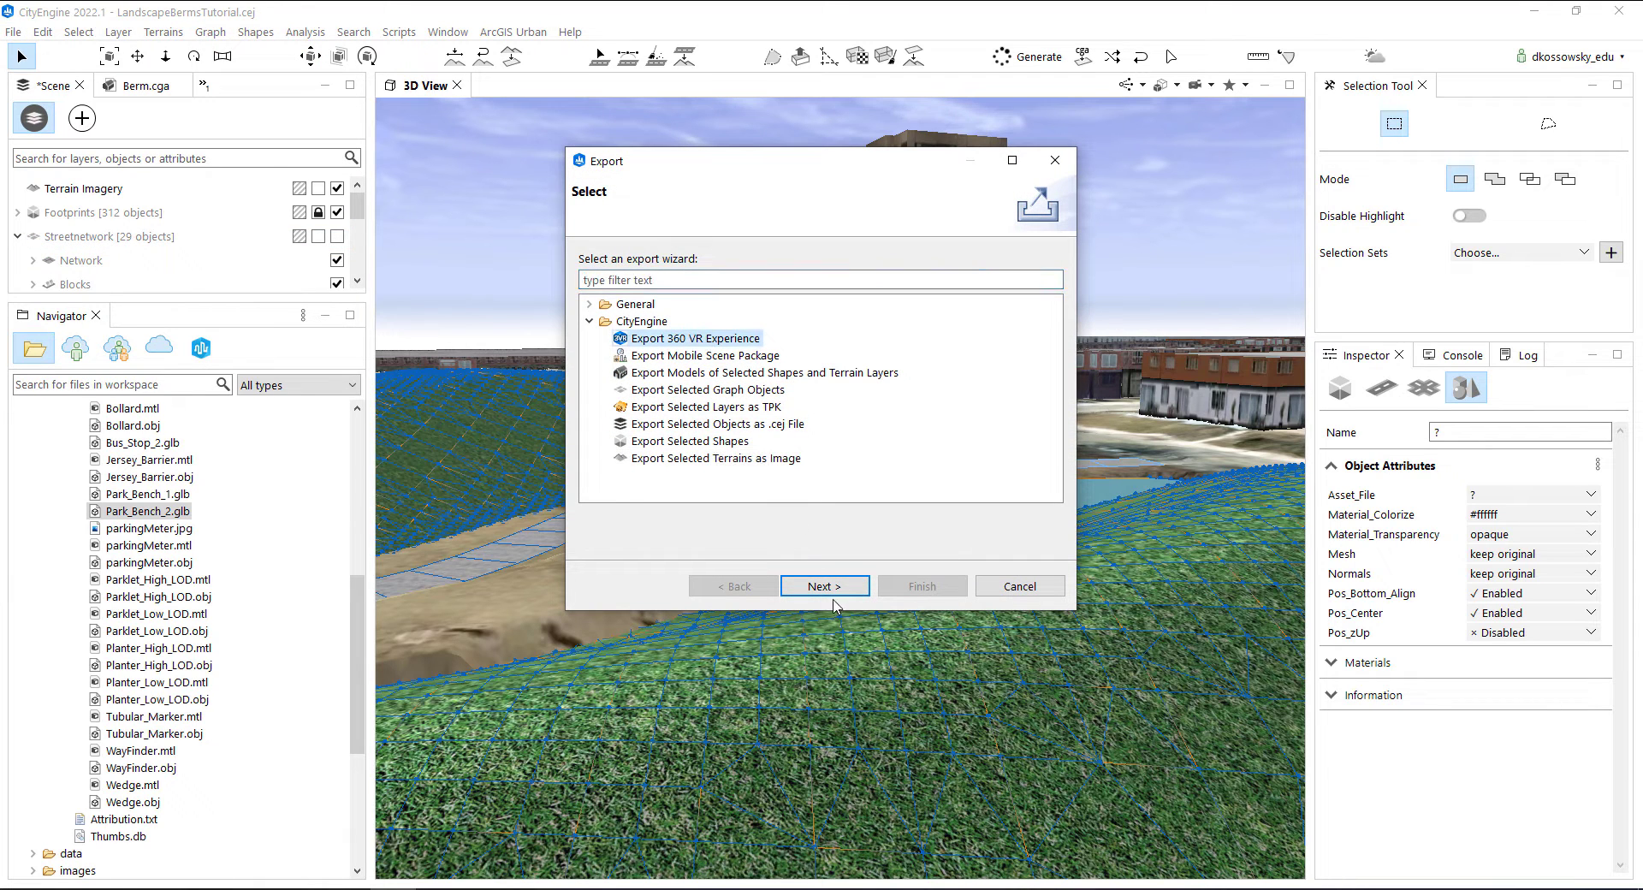
click(826, 589)
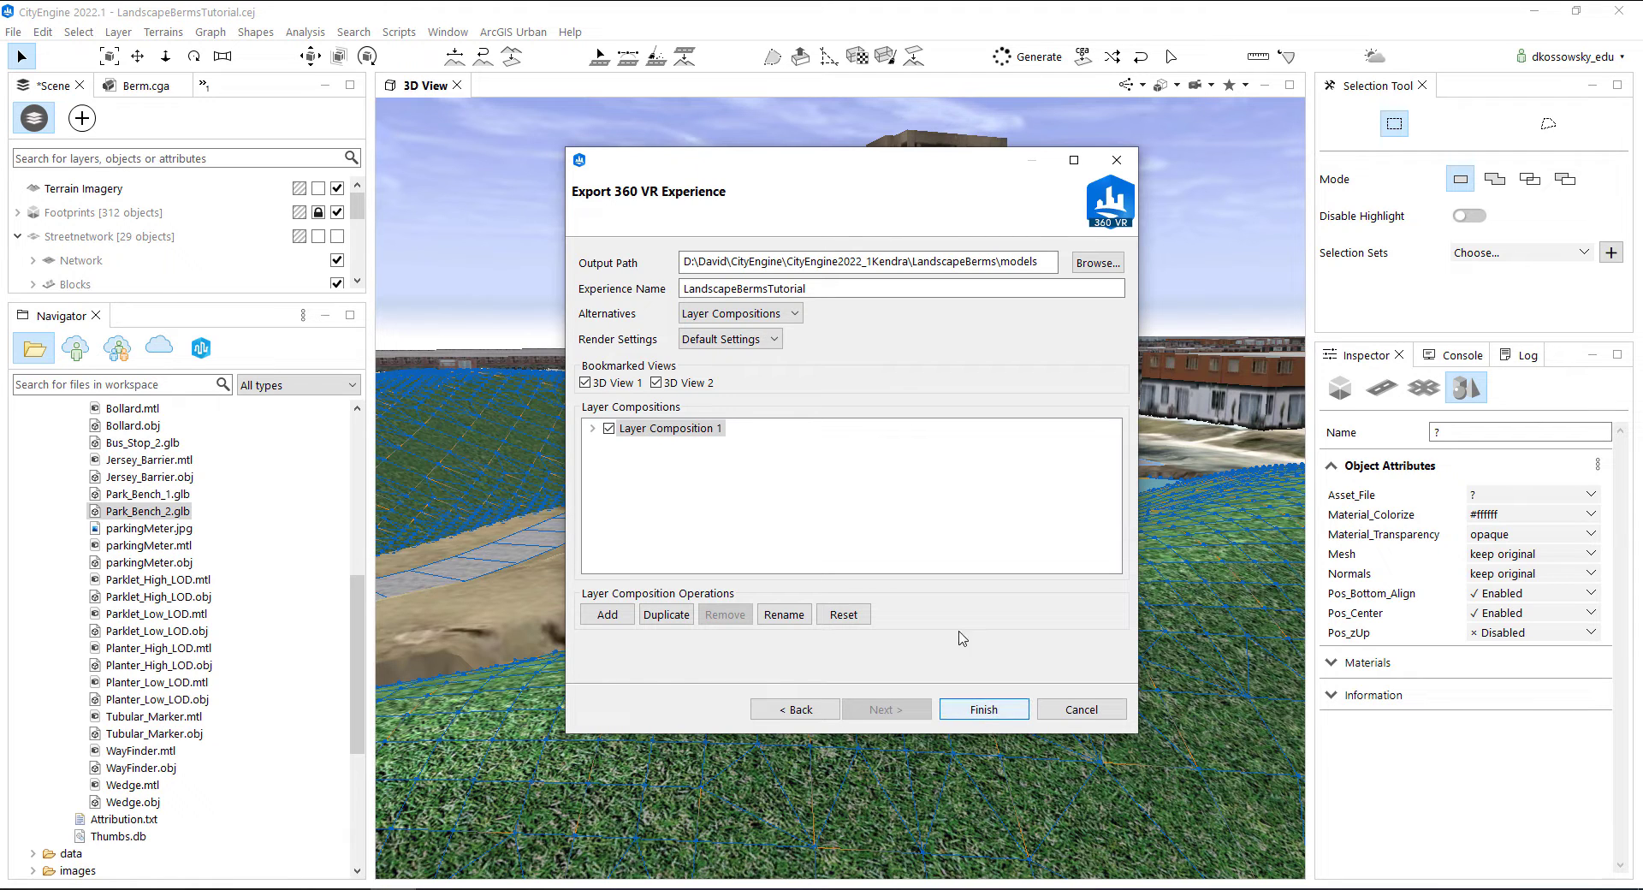
click(977, 714)
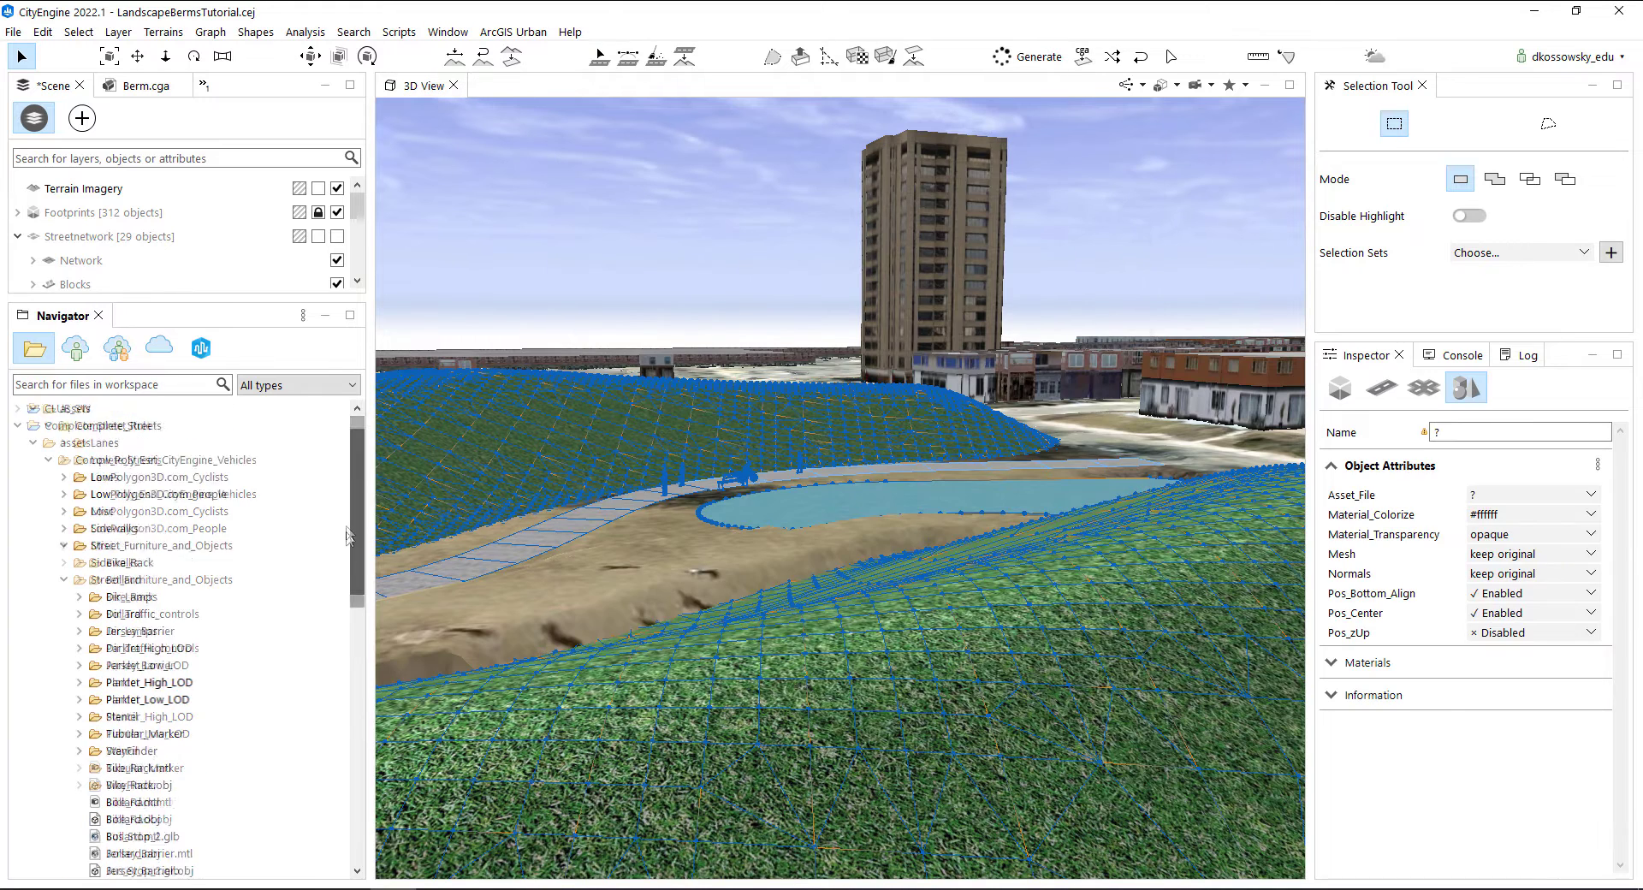
Open the models folder of the LandscapeBerms project to find the exported LandscapeBermsTutorial.3vr file
click(18, 425)
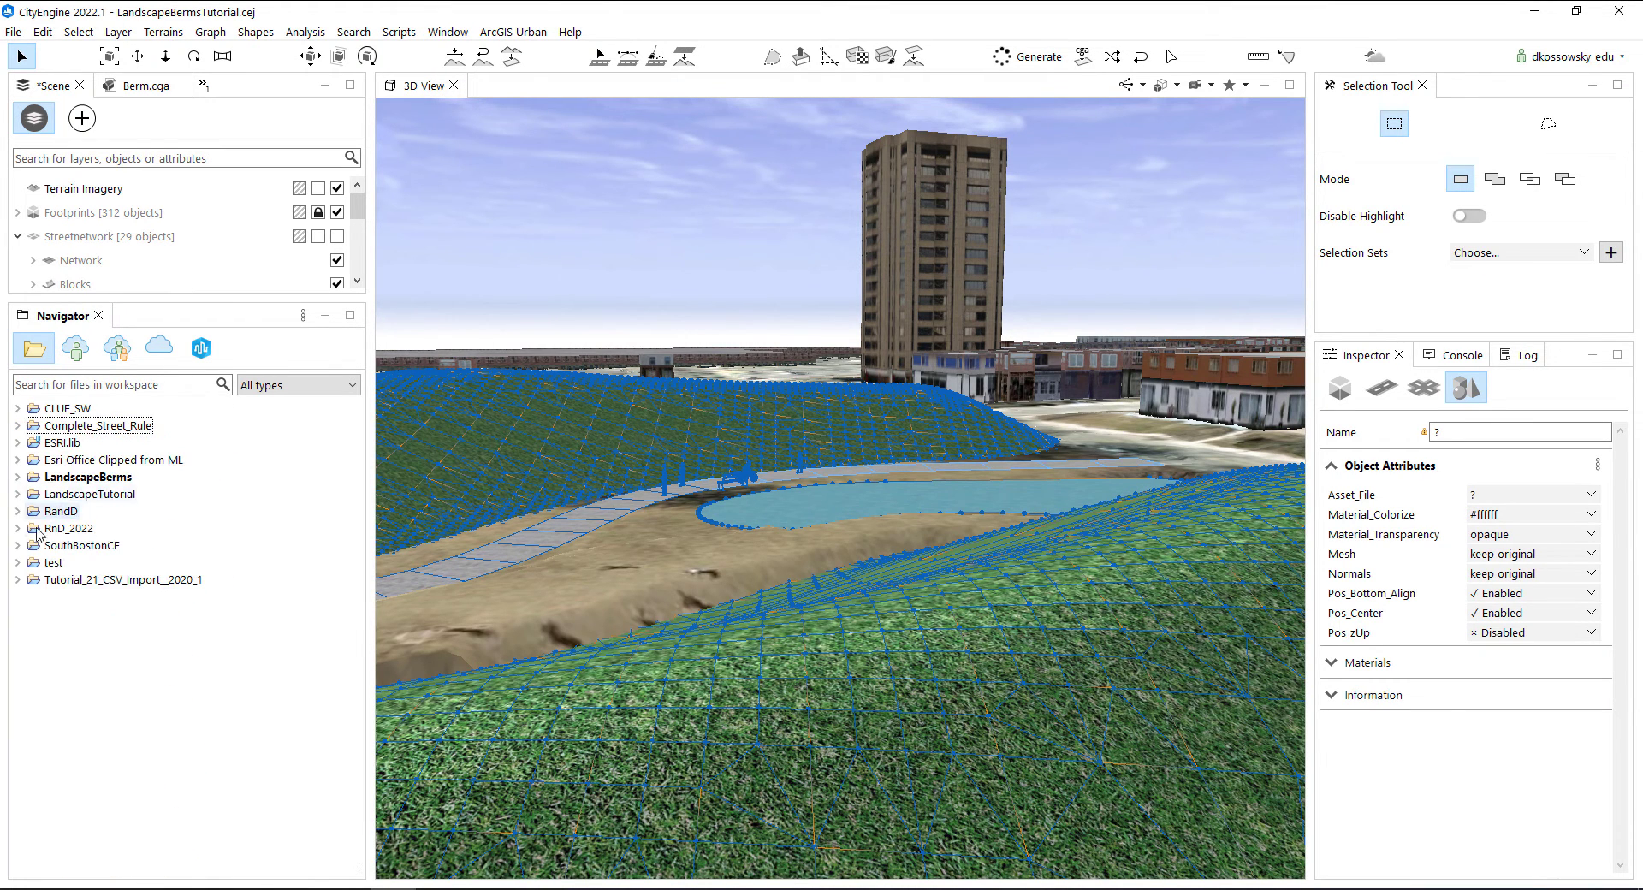
click(17, 476)
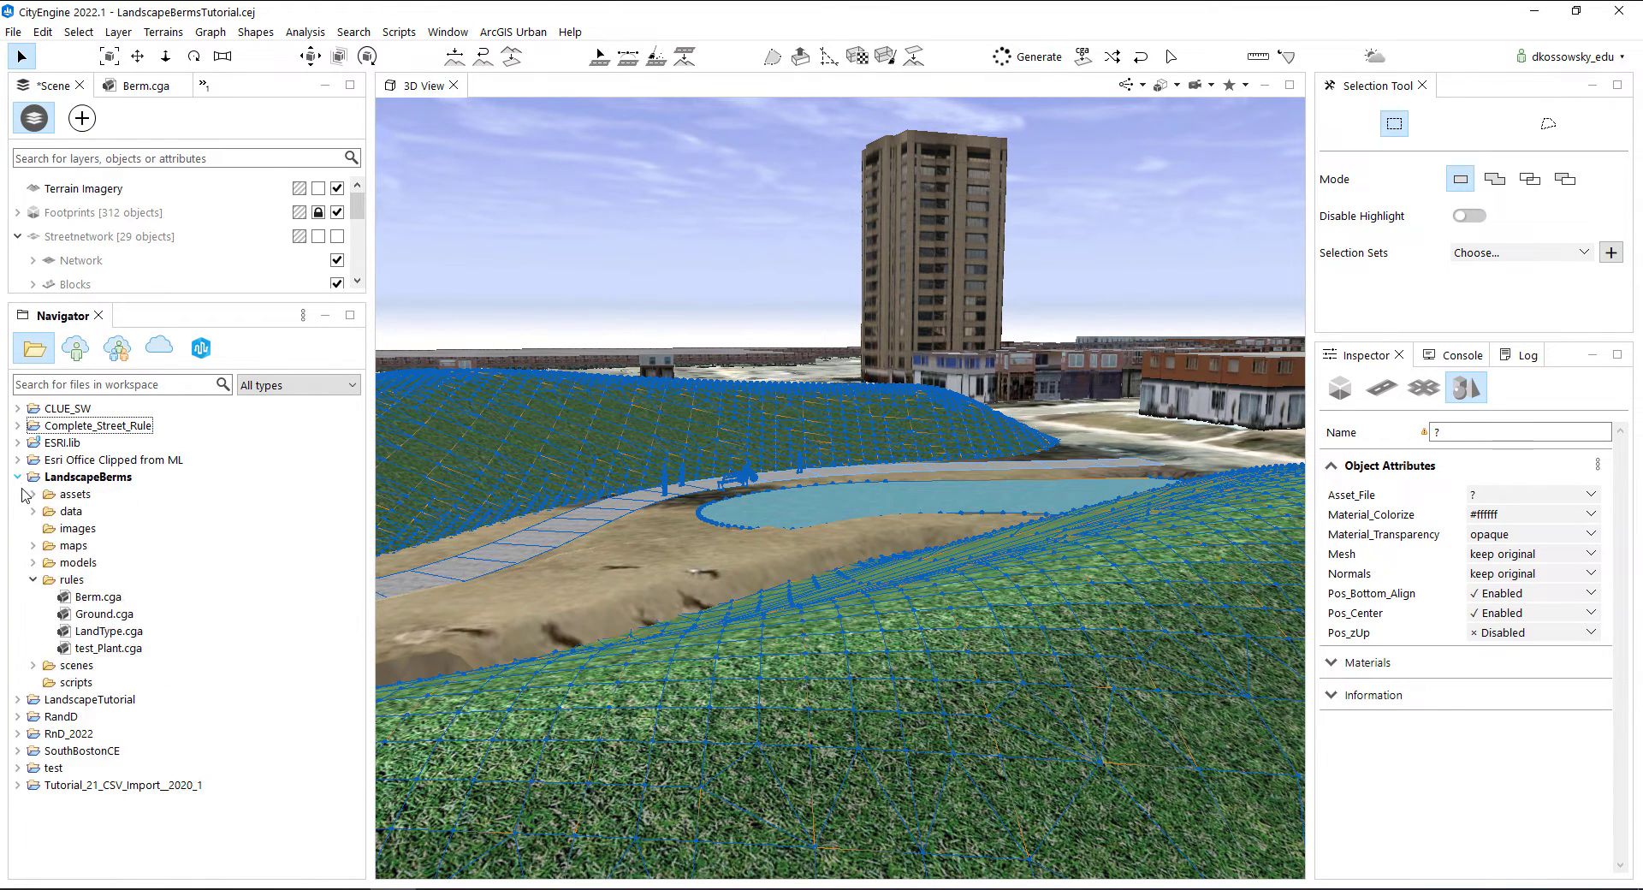
click(32, 562)
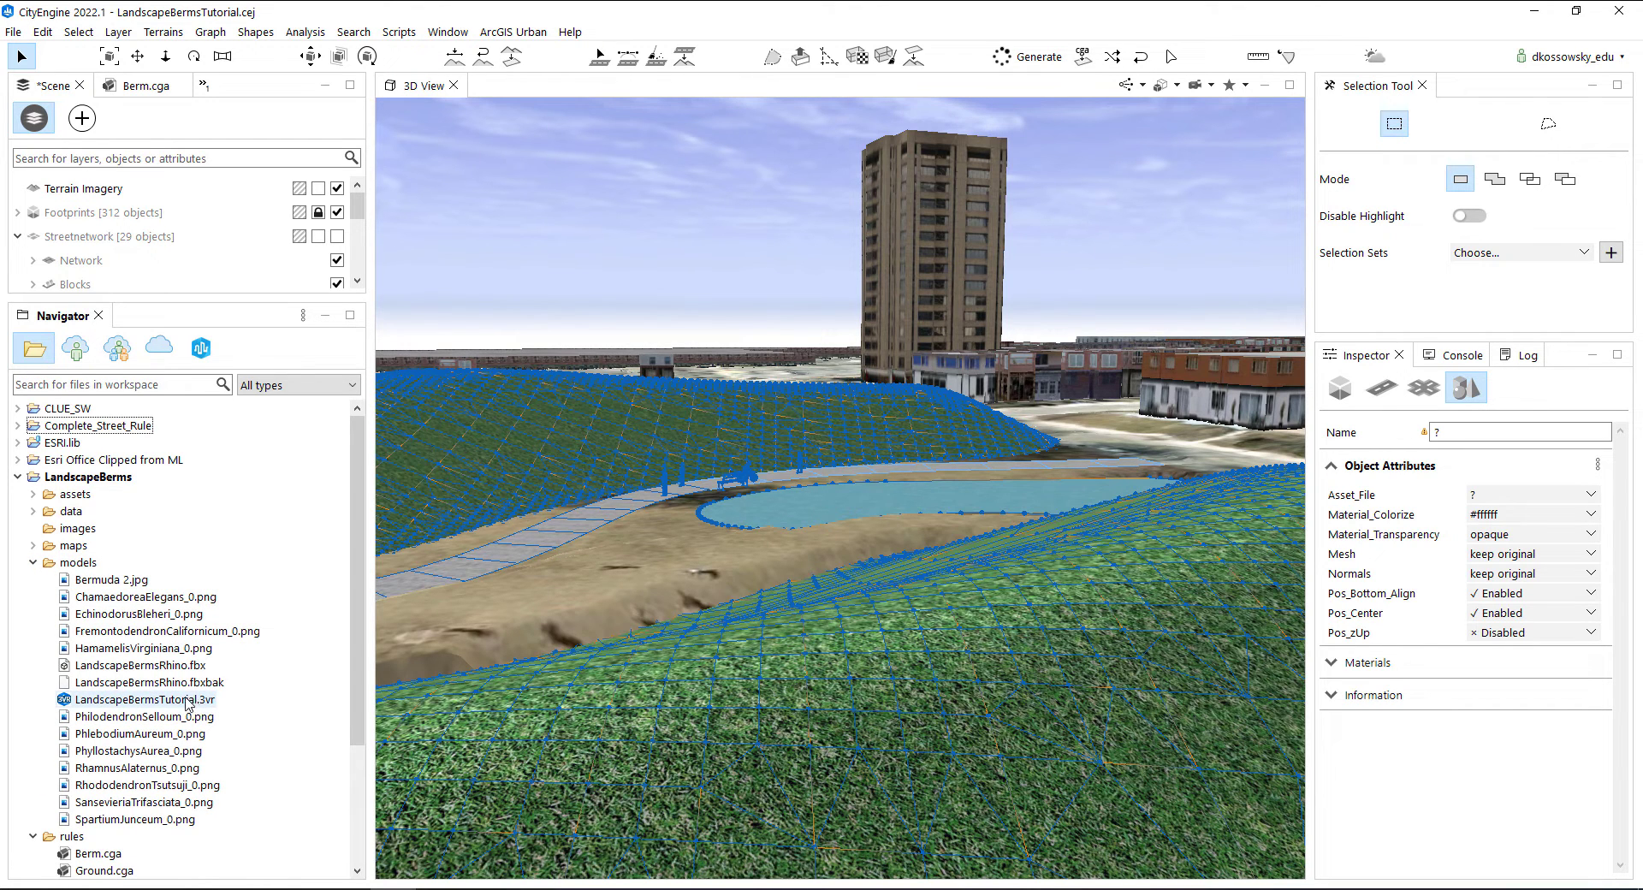
Analyze the LandscapeBermsTutorial.3vr package and share it by uploading it to the ArcGIS Online account as LandscapeBermsTutorial
right_click(157, 702)
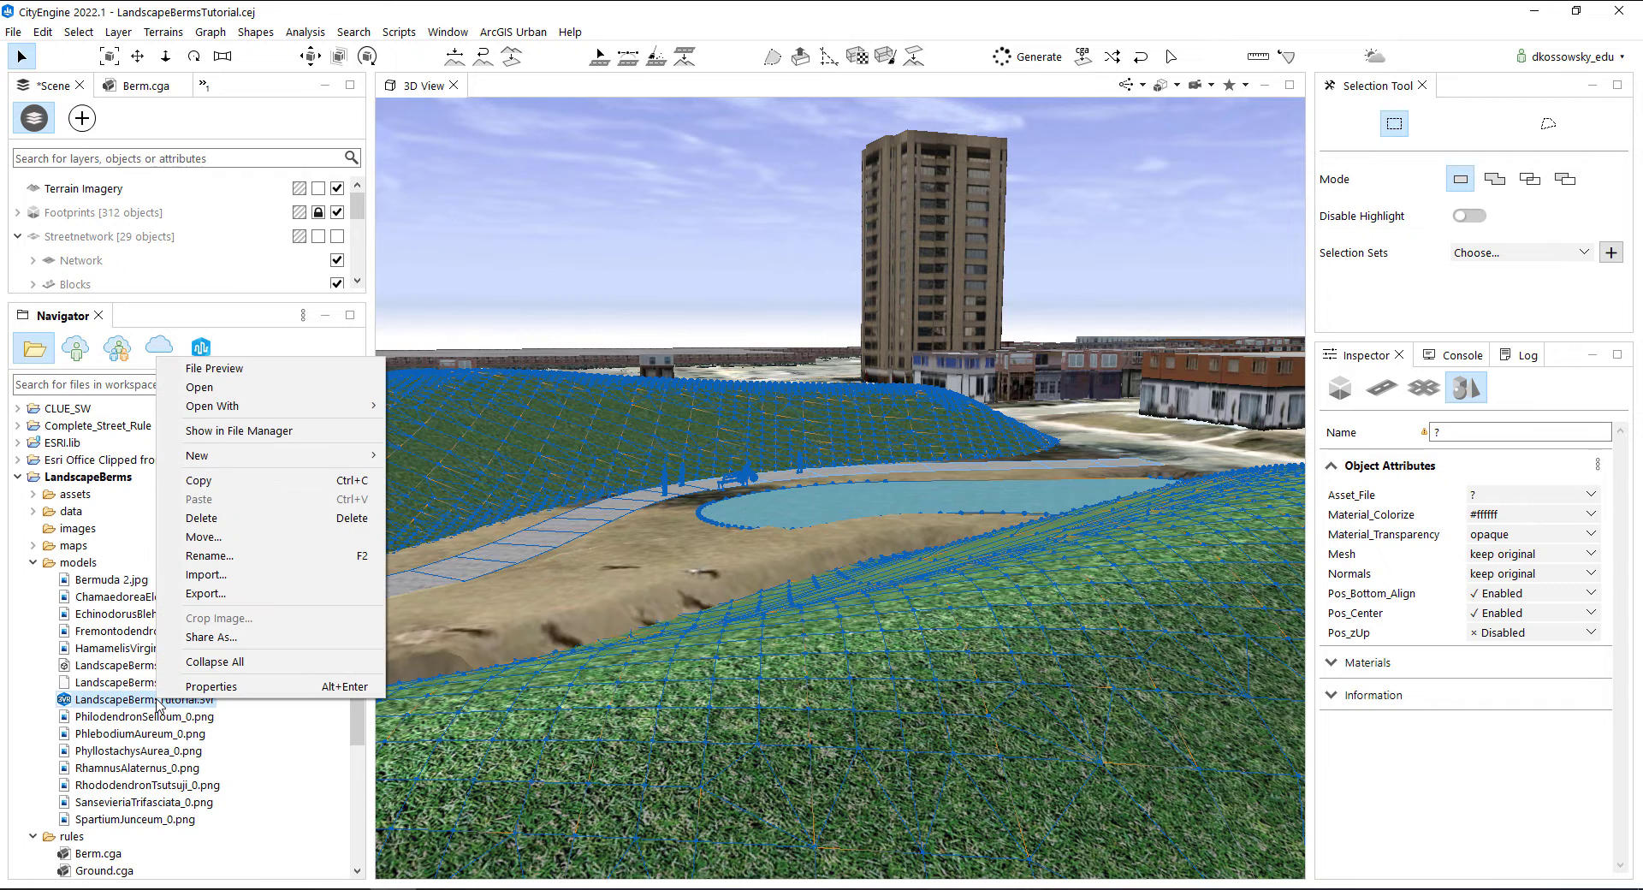
click(214, 637)
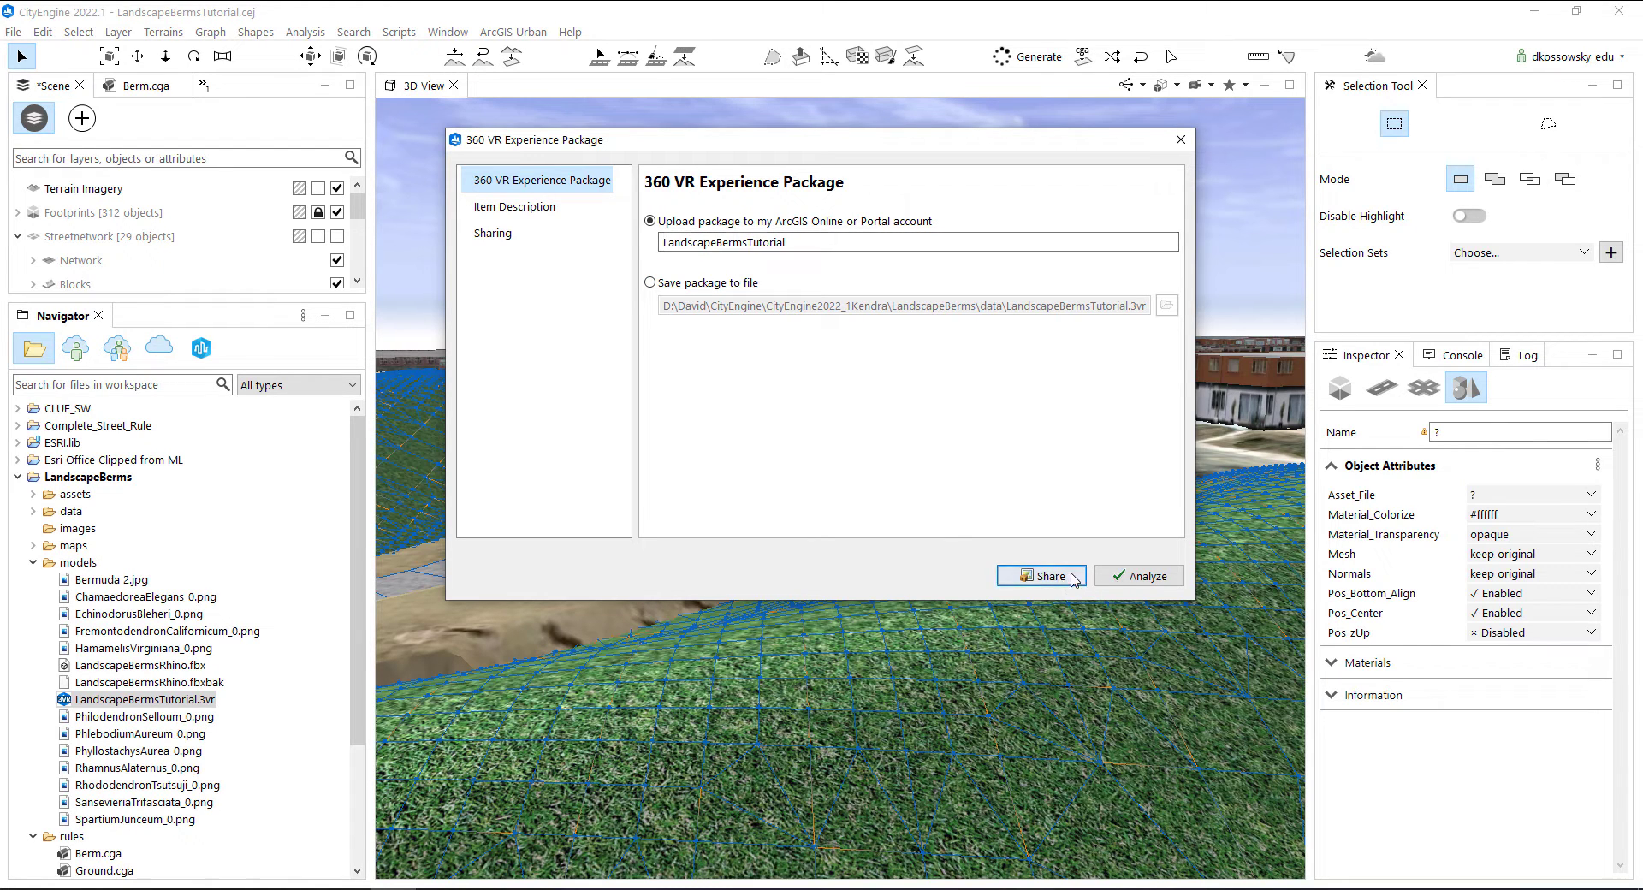
click(1129, 580)
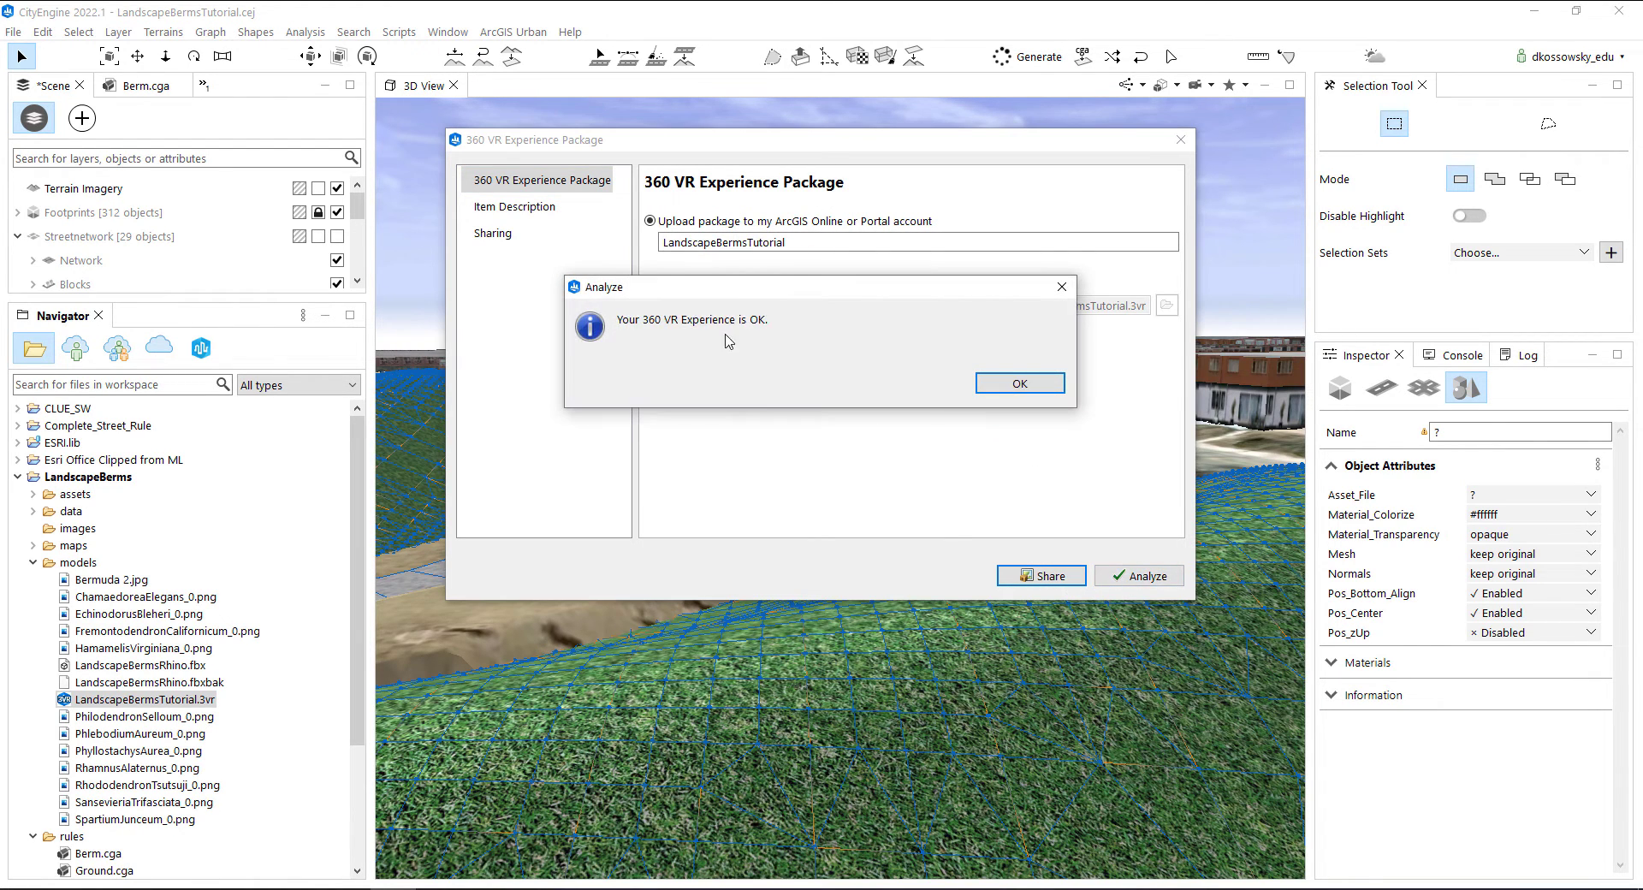
click(986, 392)
click(1027, 577)
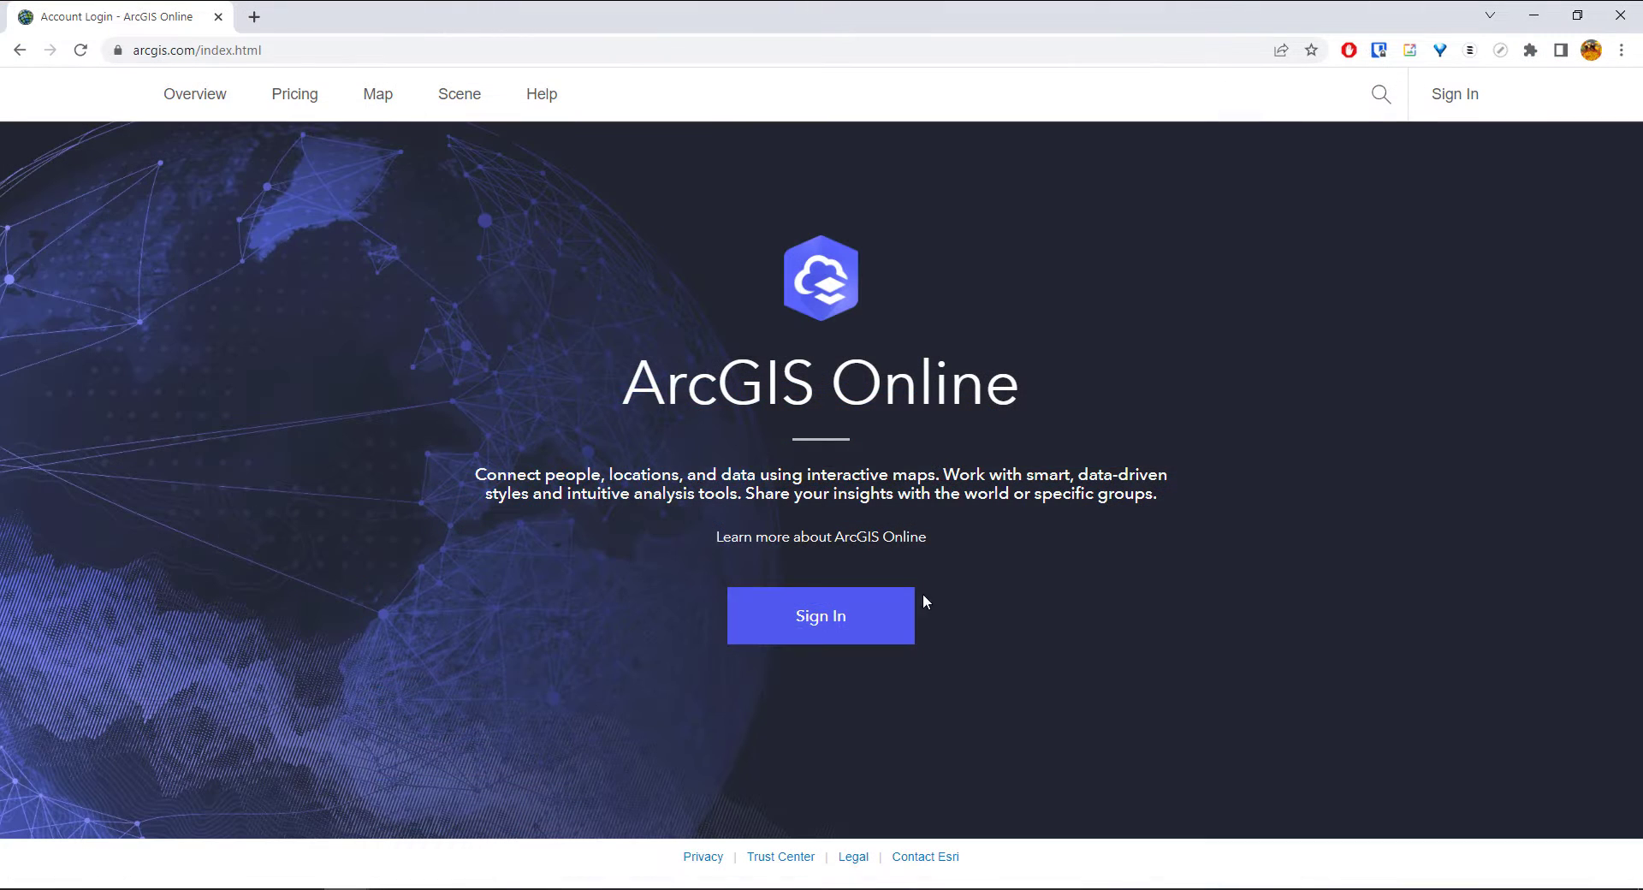
Switch to ArcGIS Online in the browser, sign in with the saved ArcGIS login and dismiss the offer to remember the password
click(820, 625)
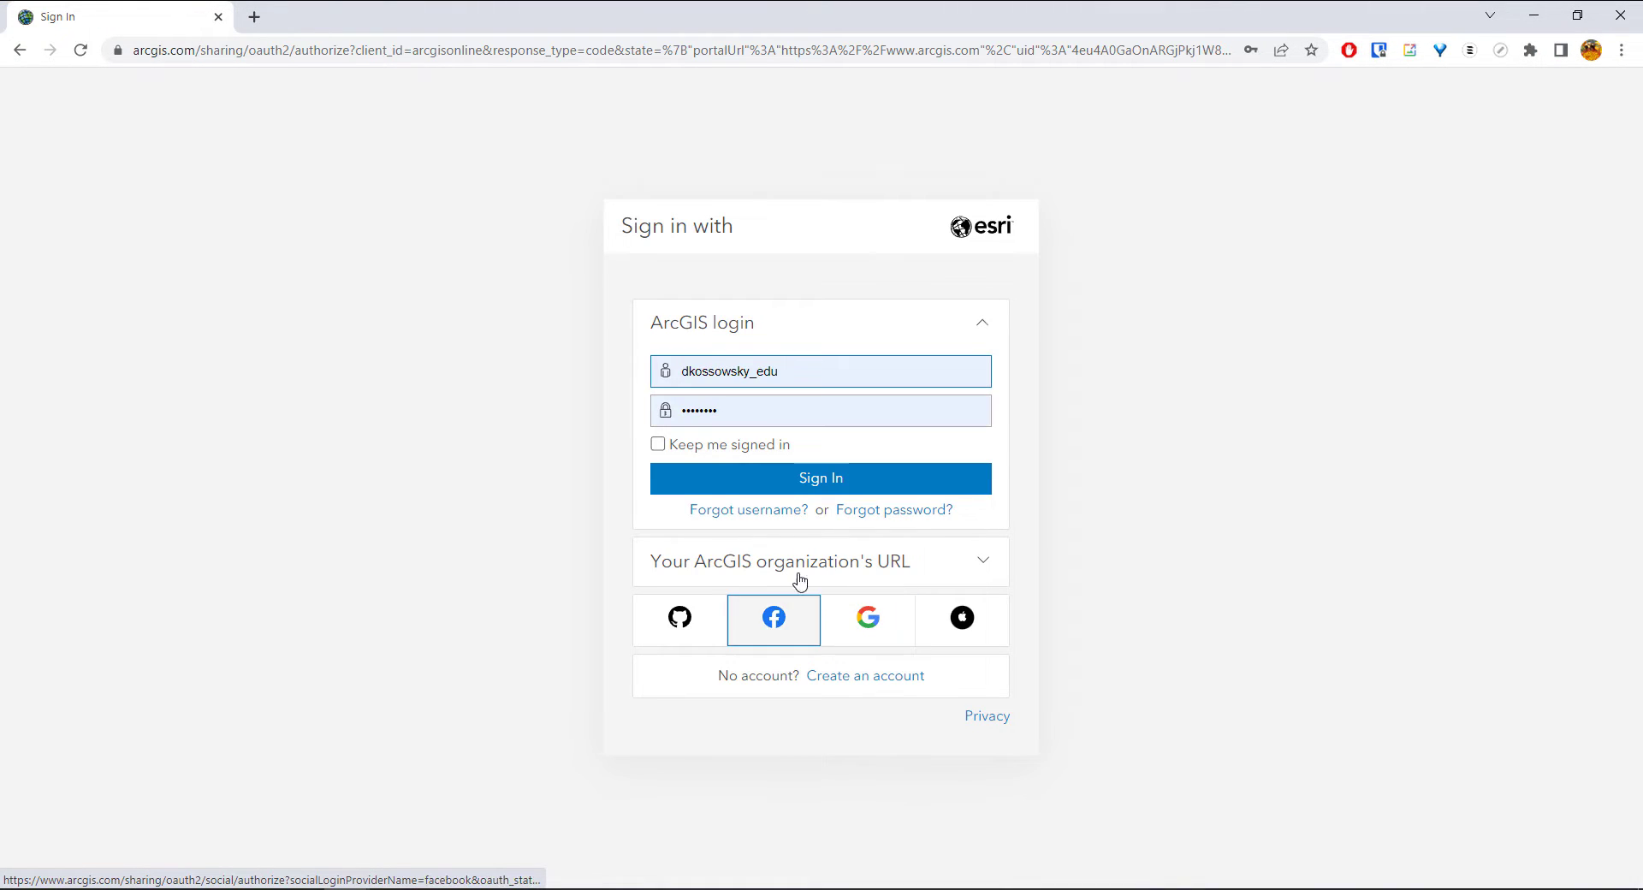
click(807, 477)
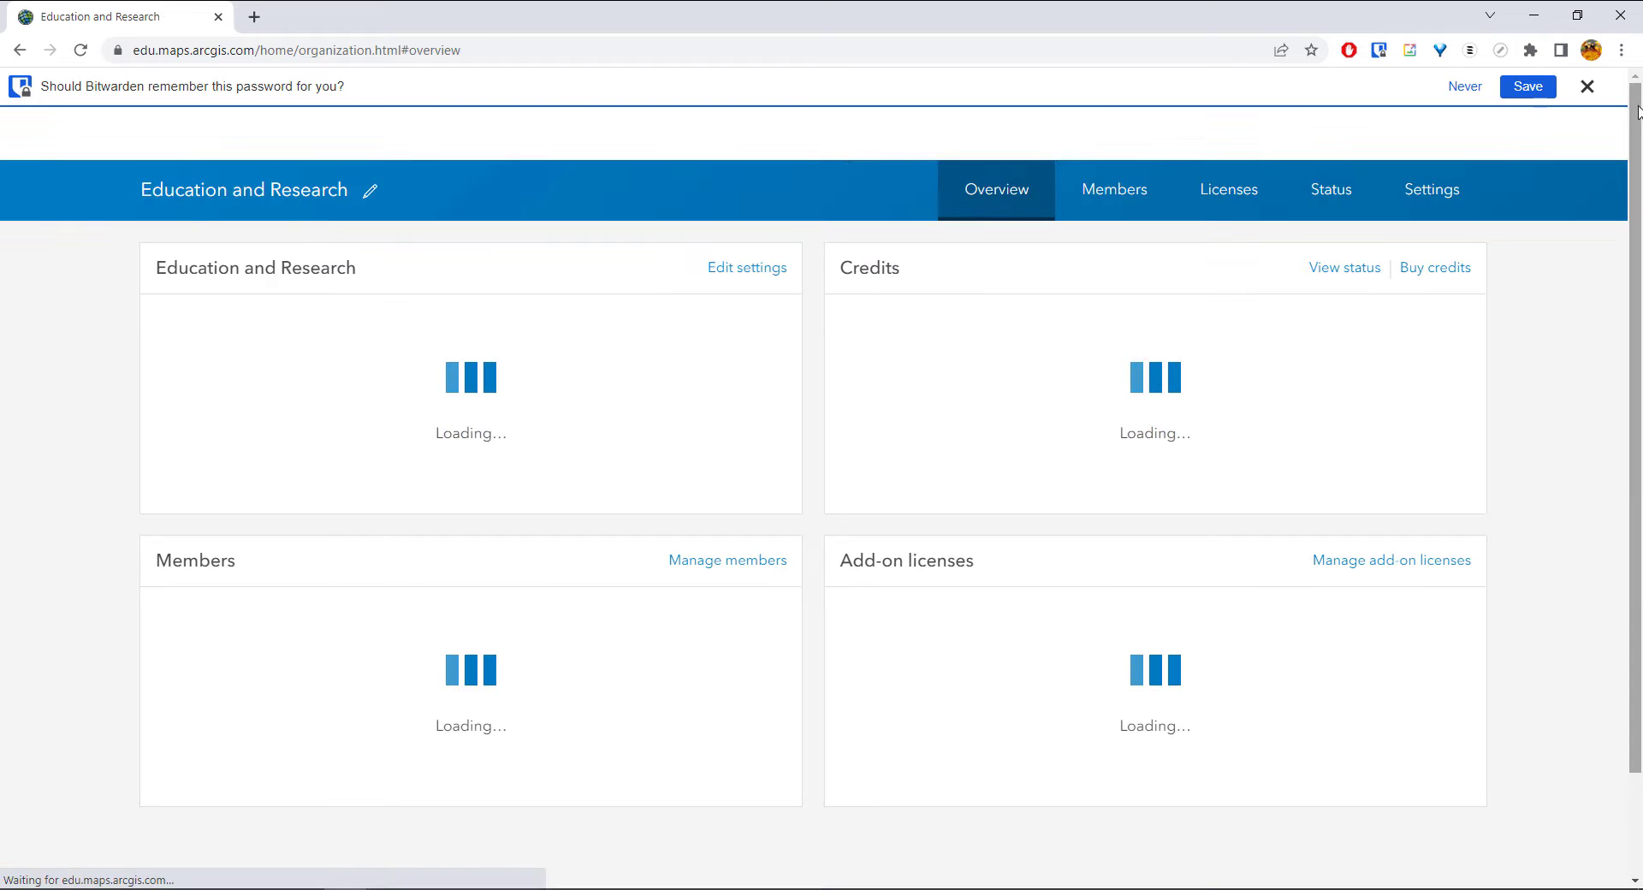
click(1585, 87)
Find the LandscapeBermsTutorial 360 VR Experience in the account's content and open it in ArcGIS 360 VR
click(723, 95)
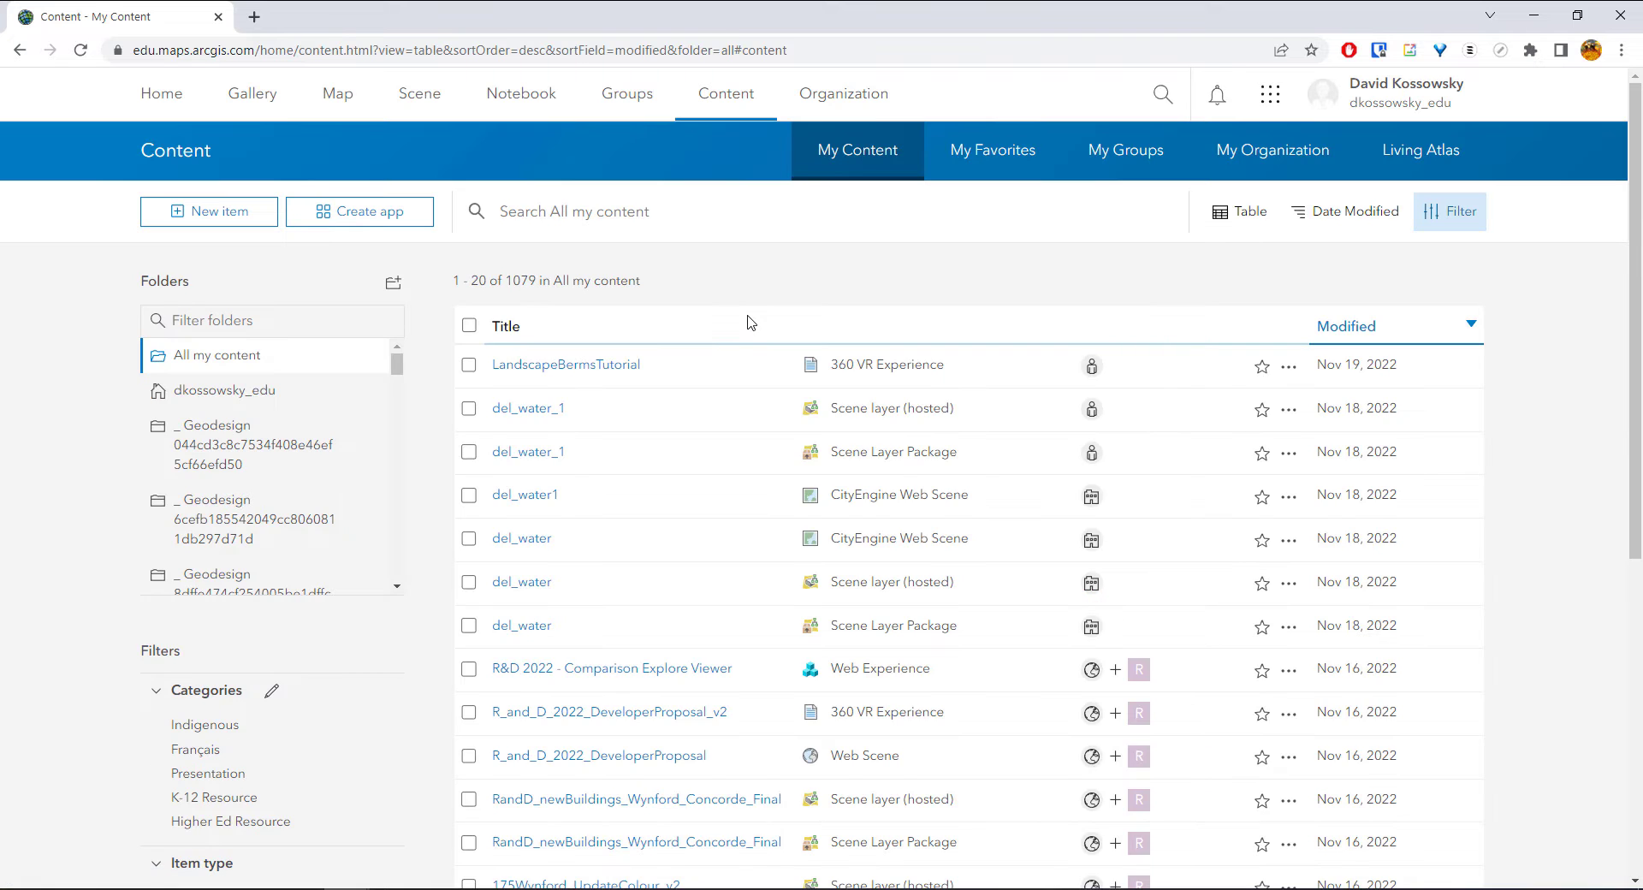
click(597, 371)
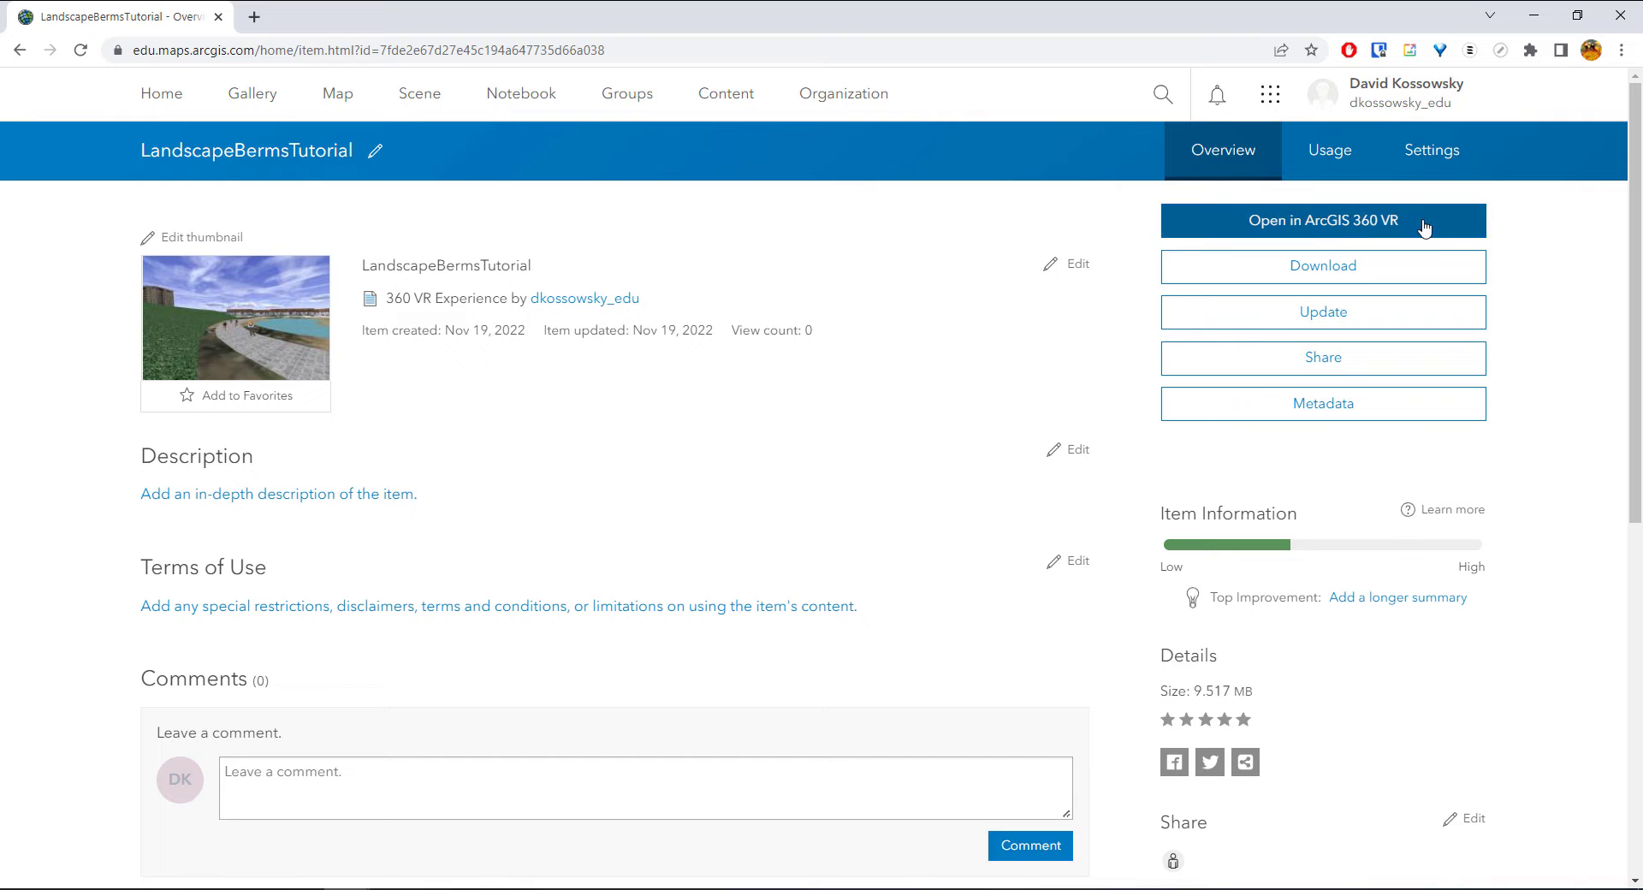
click(1361, 233)
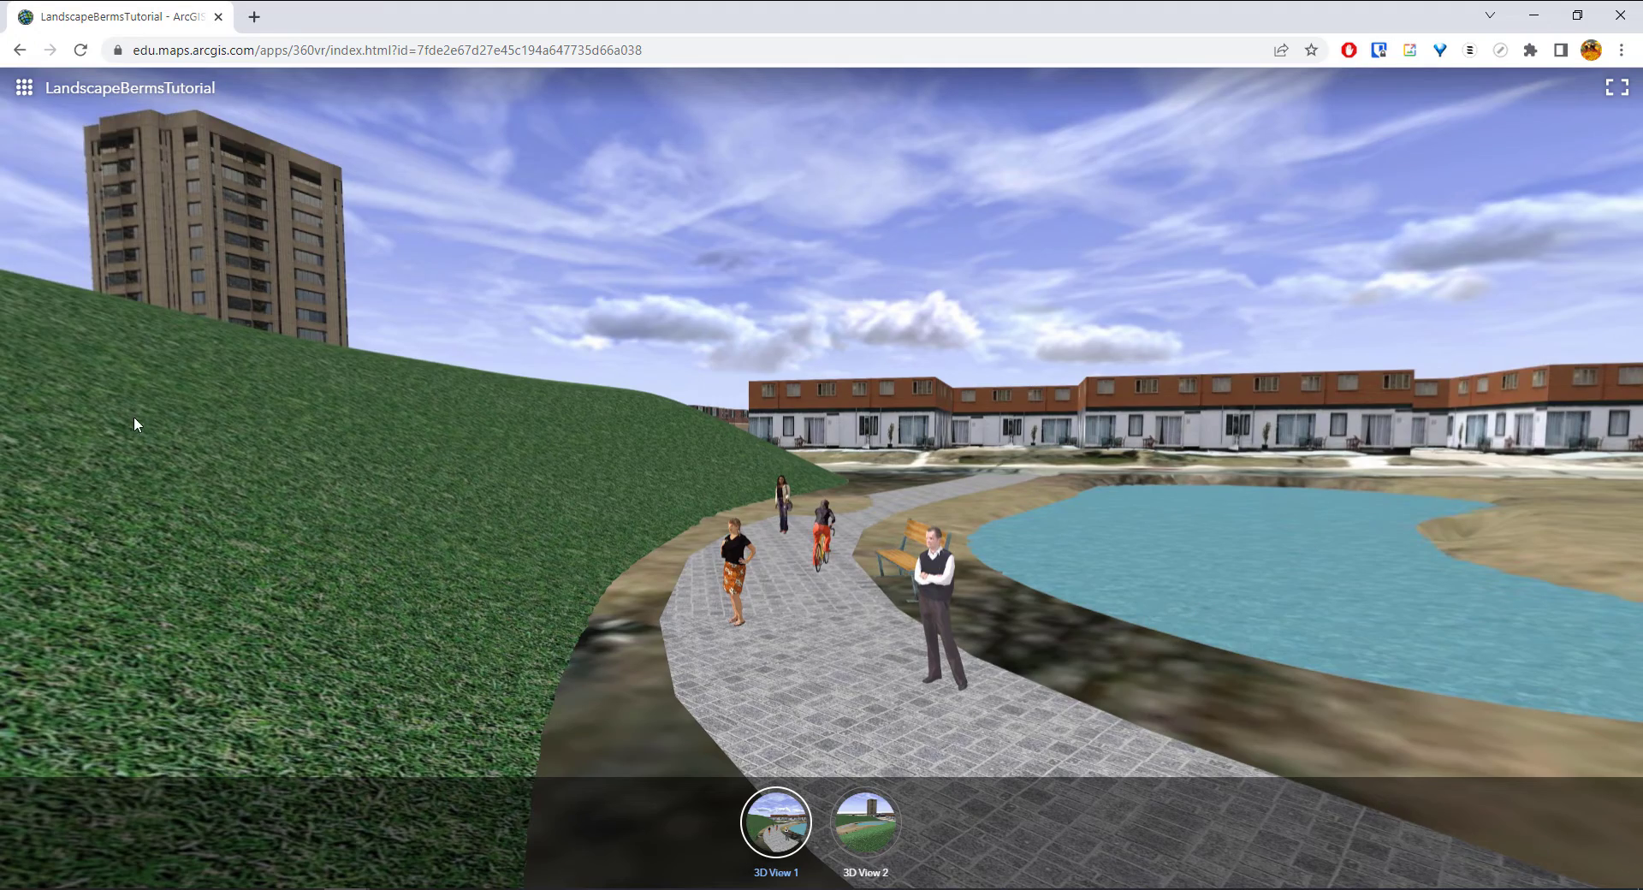
Look around the scene from 3D View 1, switch to 3D View 2, and return to 3D View 1 to inspect the path and pond
drag(223, 396, 762, 522)
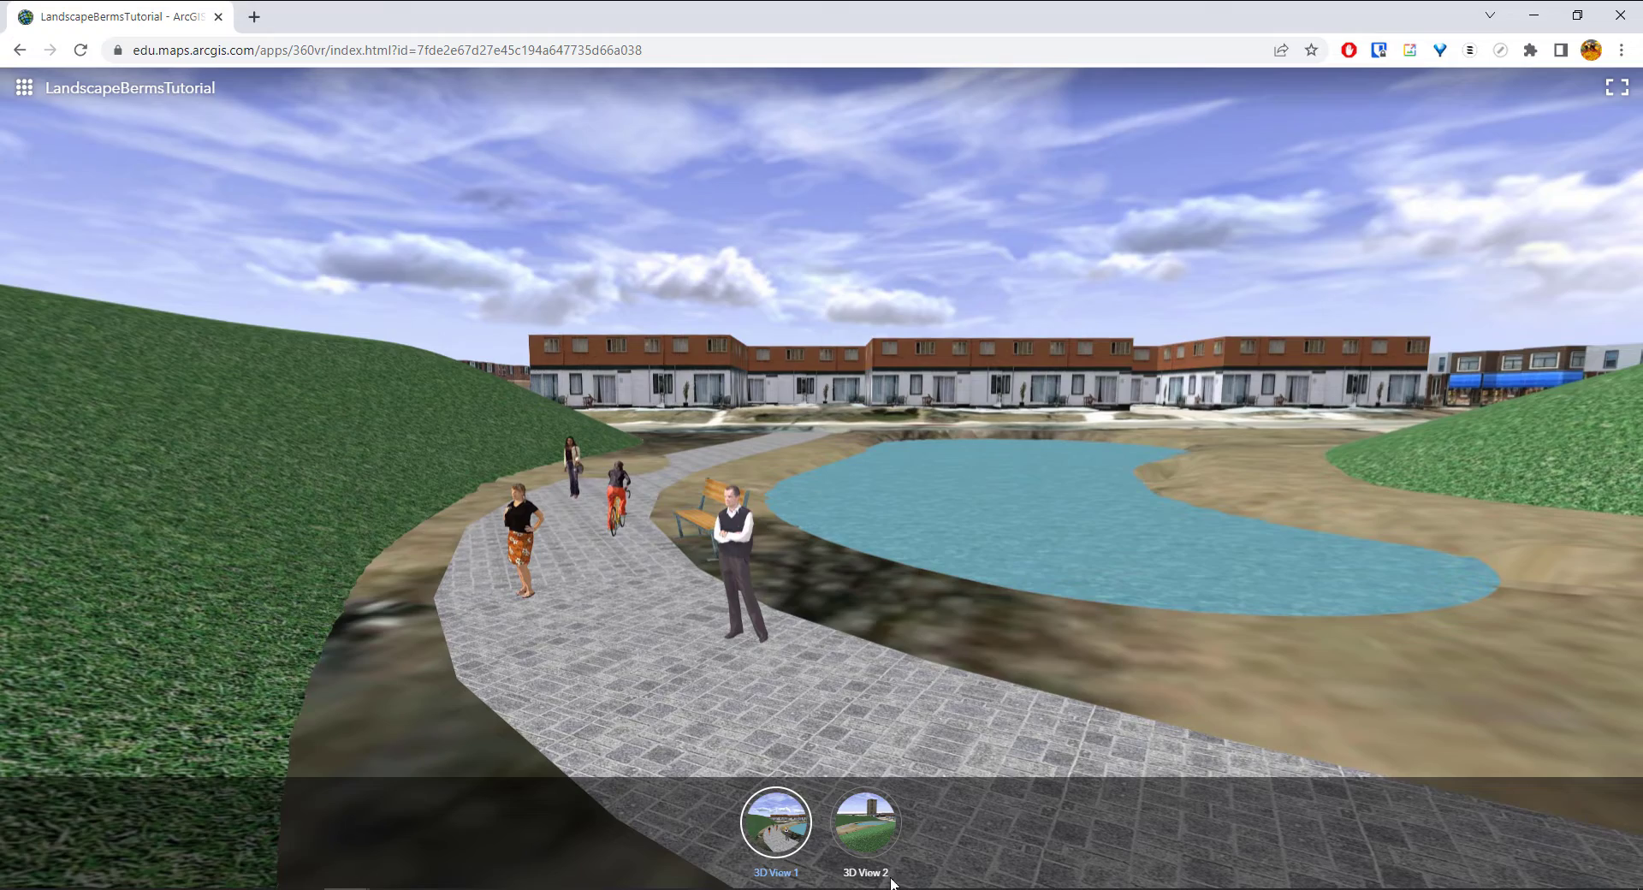
click(870, 838)
drag(890, 466, 841, 710)
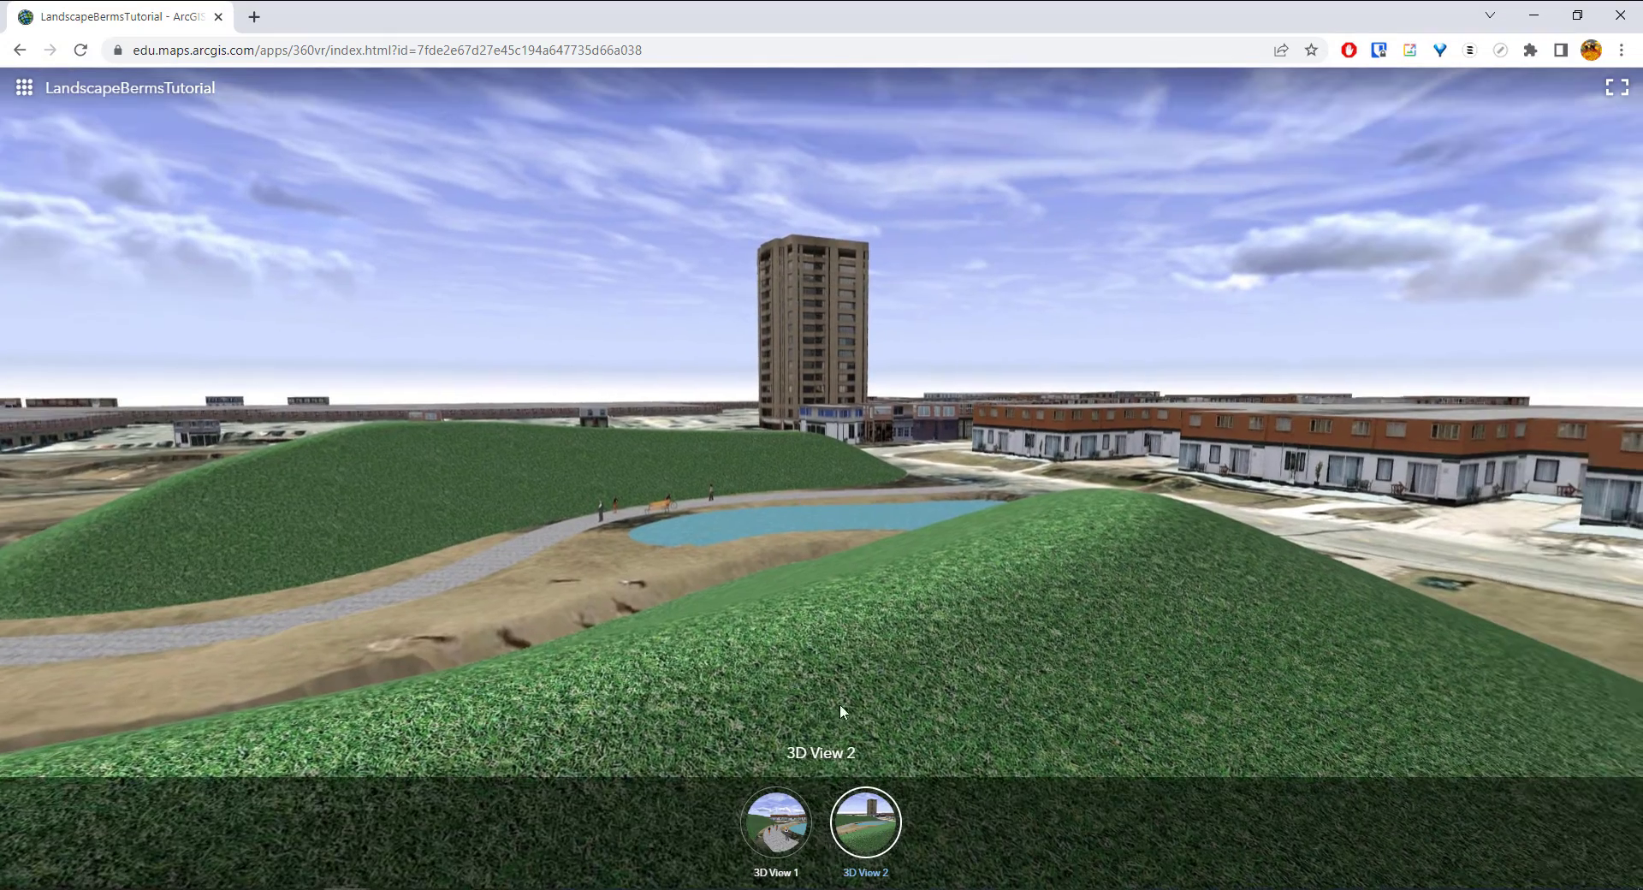
click(789, 843)
drag(1113, 449, 700, 520)
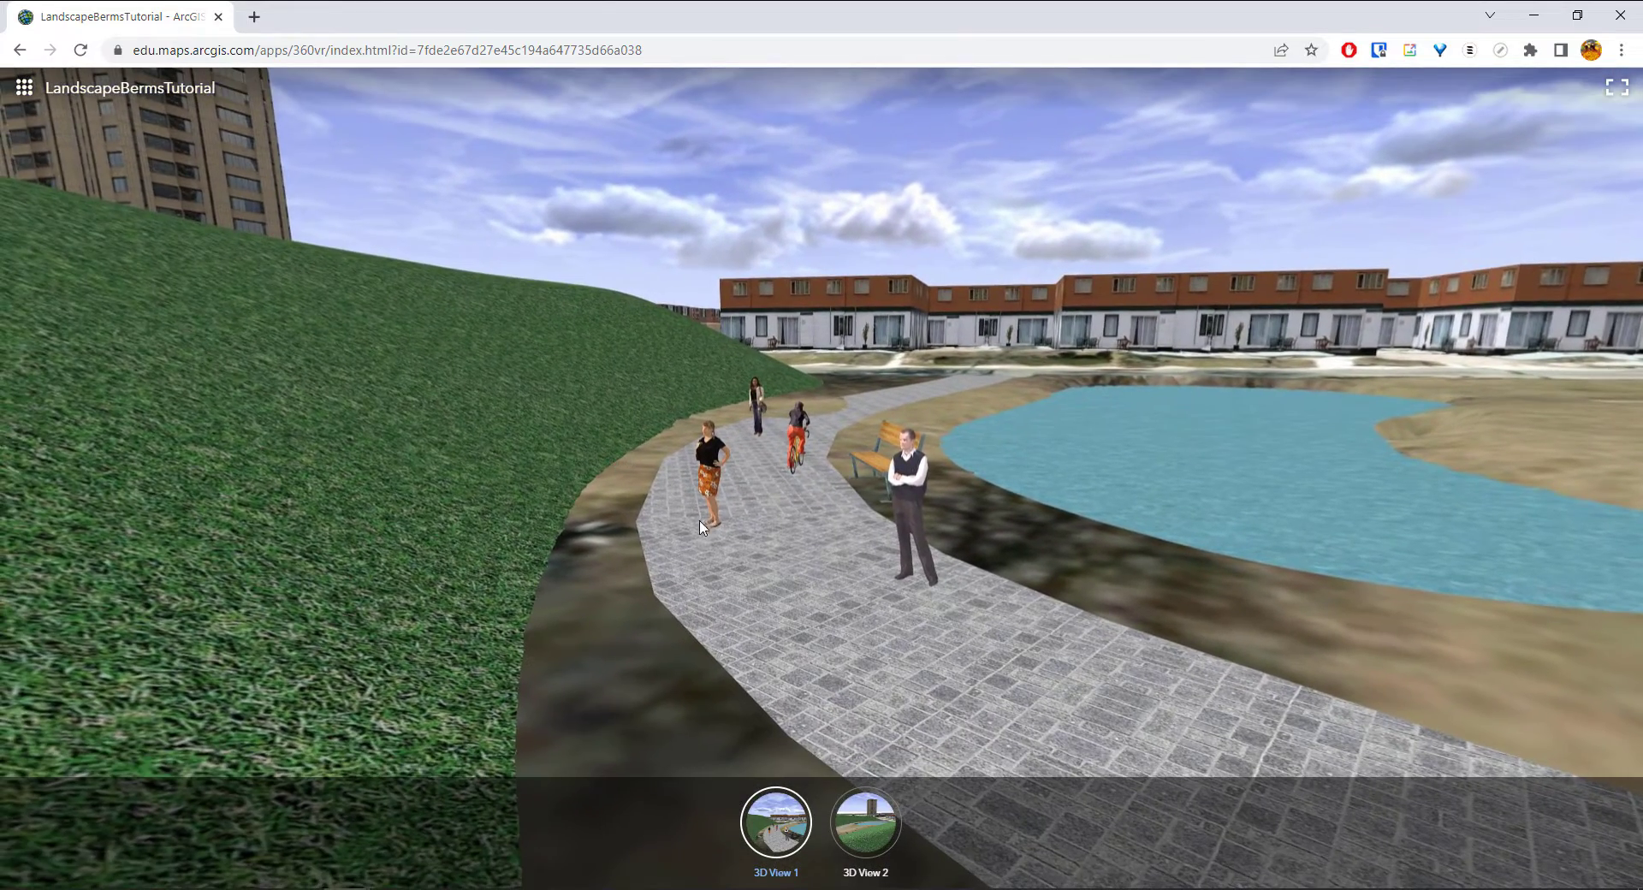
drag(1005, 534, 803, 573)
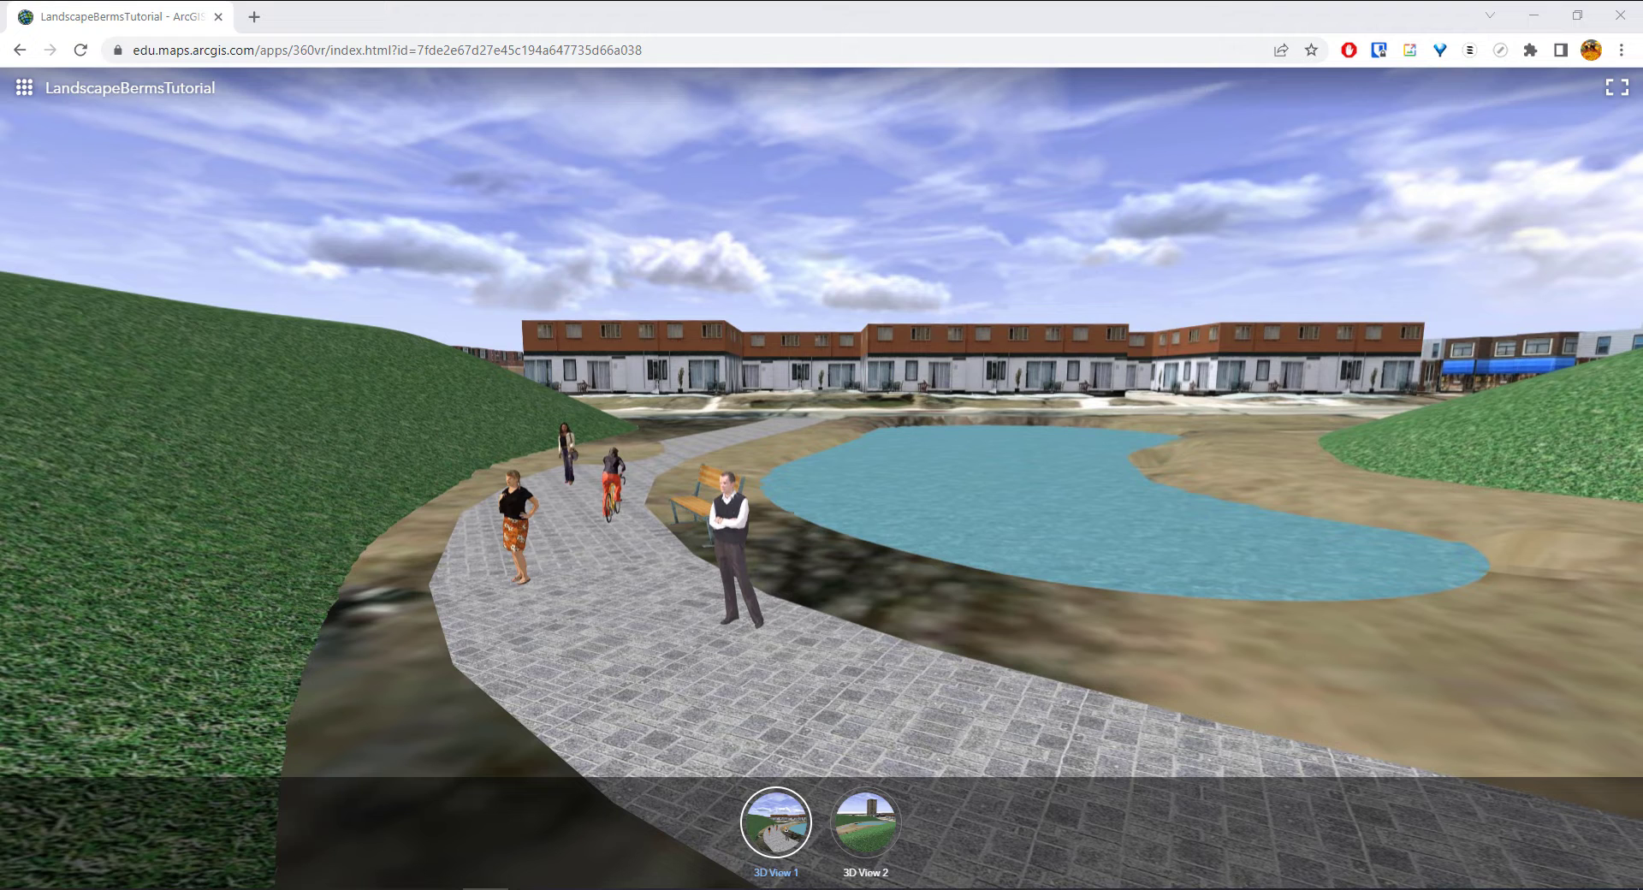
Go to 3dcitymodels.esri.ca and look through the CGA Rules down to the Models and Textures section
click(388, 53)
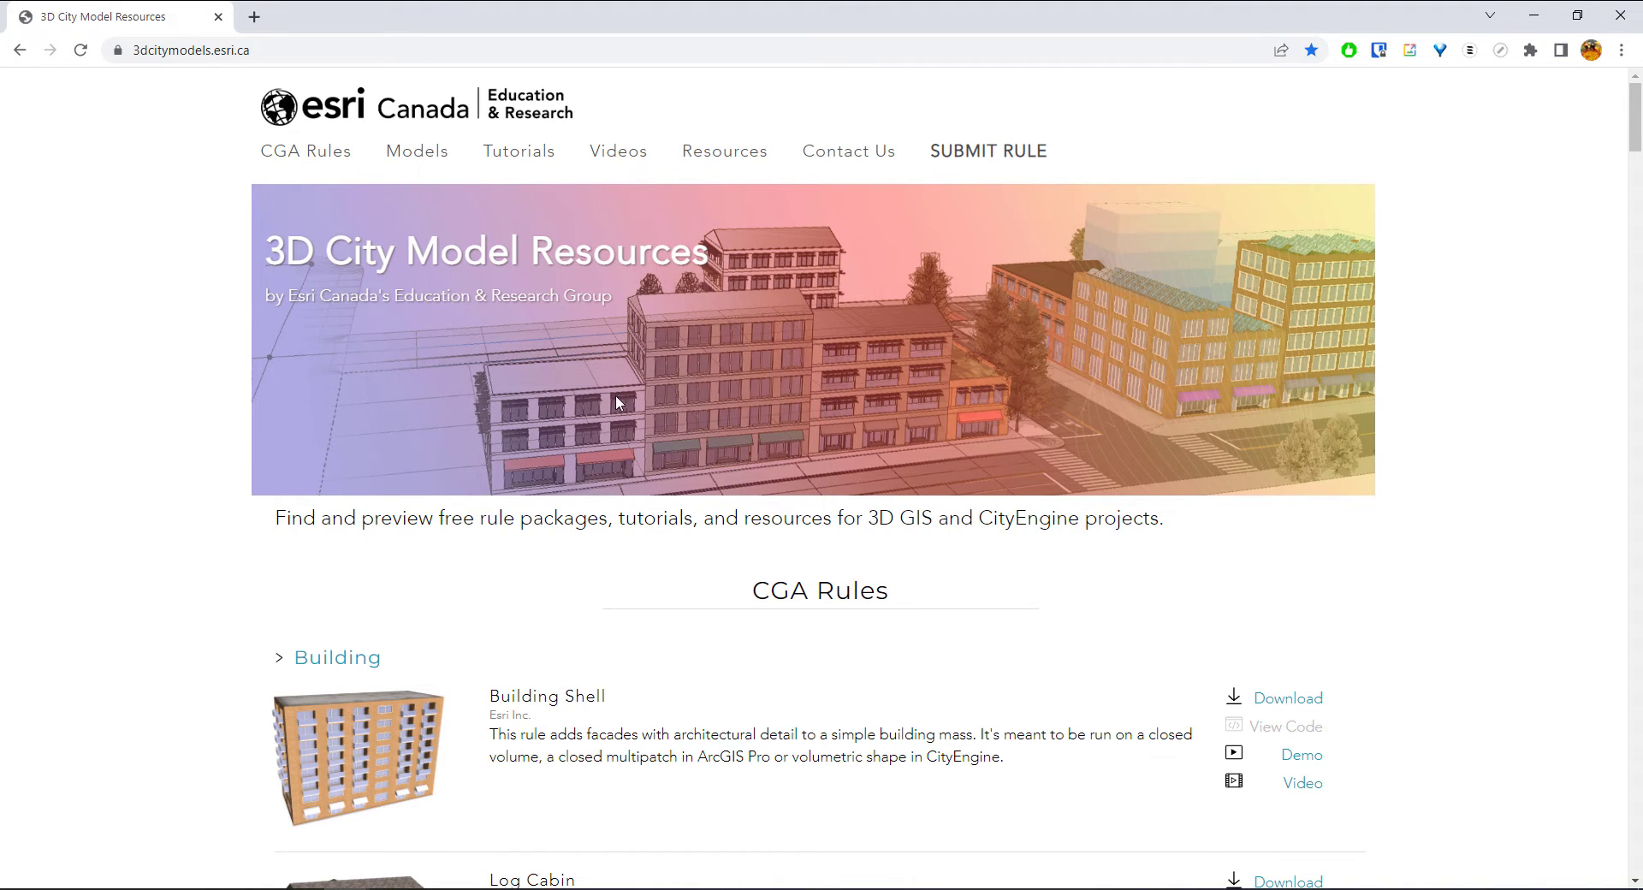
scroll(175, 462, down, 3)
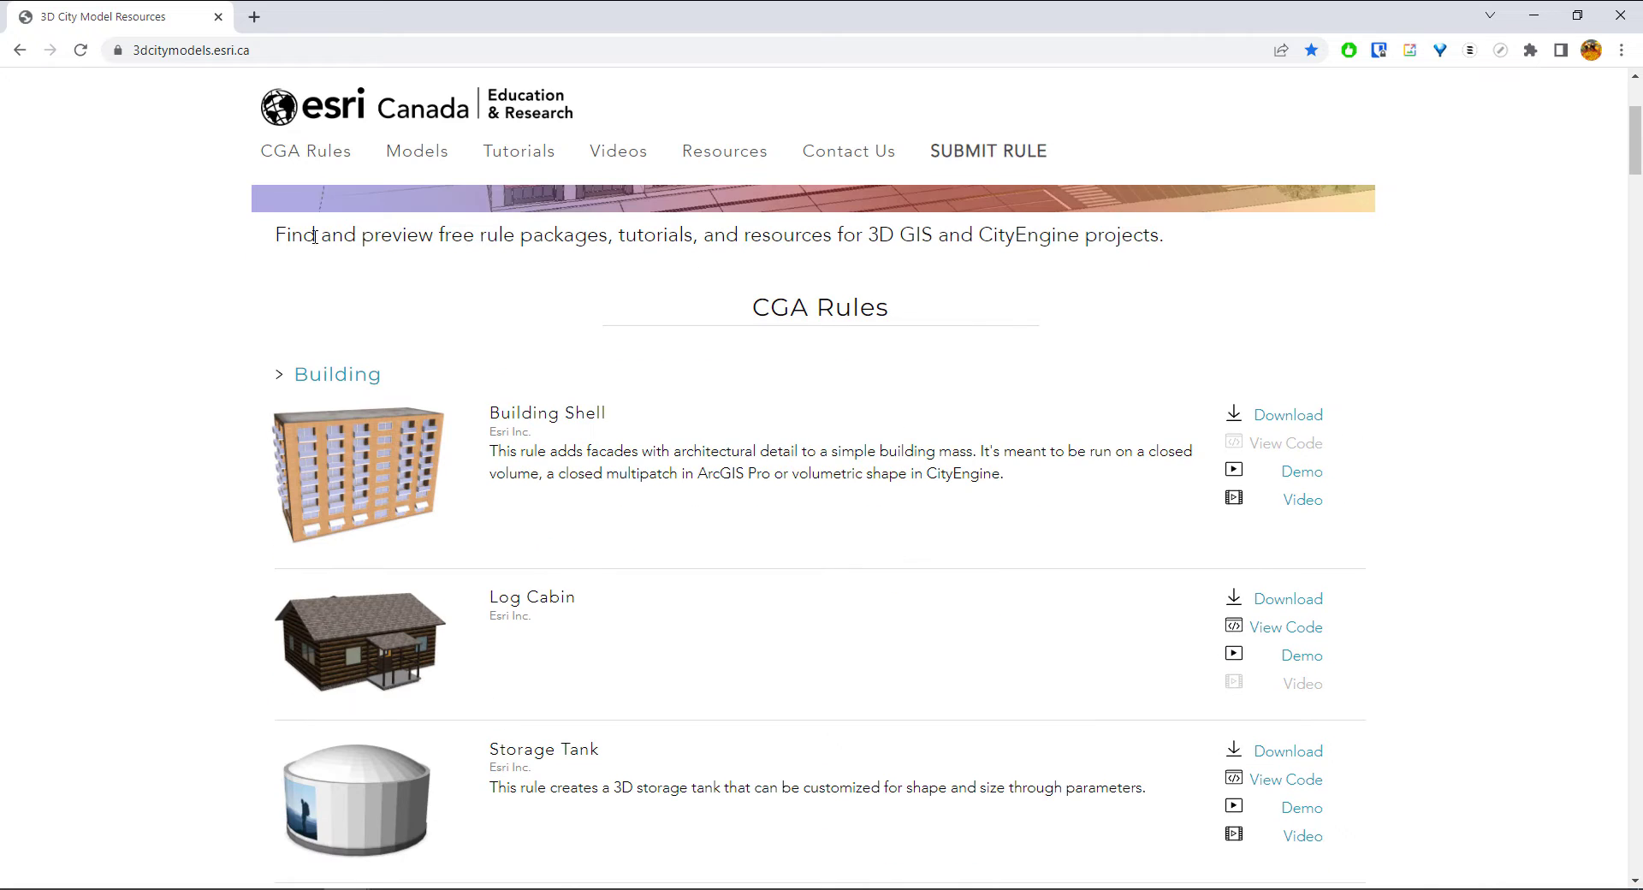
scroll(209, 616, down, 3)
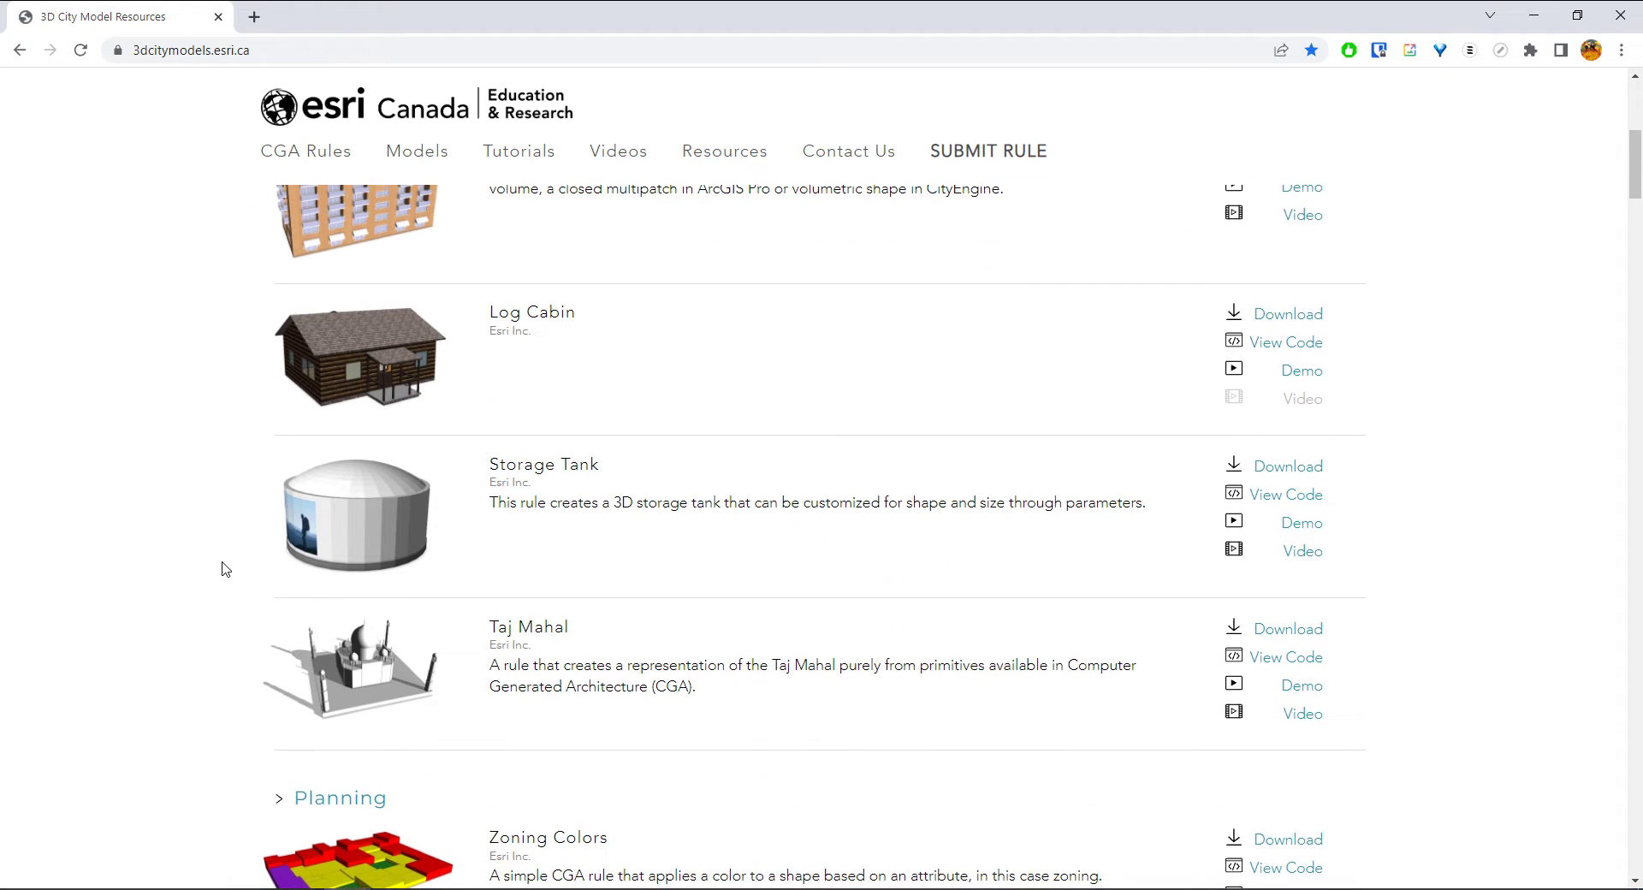
scroll(218, 569, down, 2)
scroll(211, 582, down, 5)
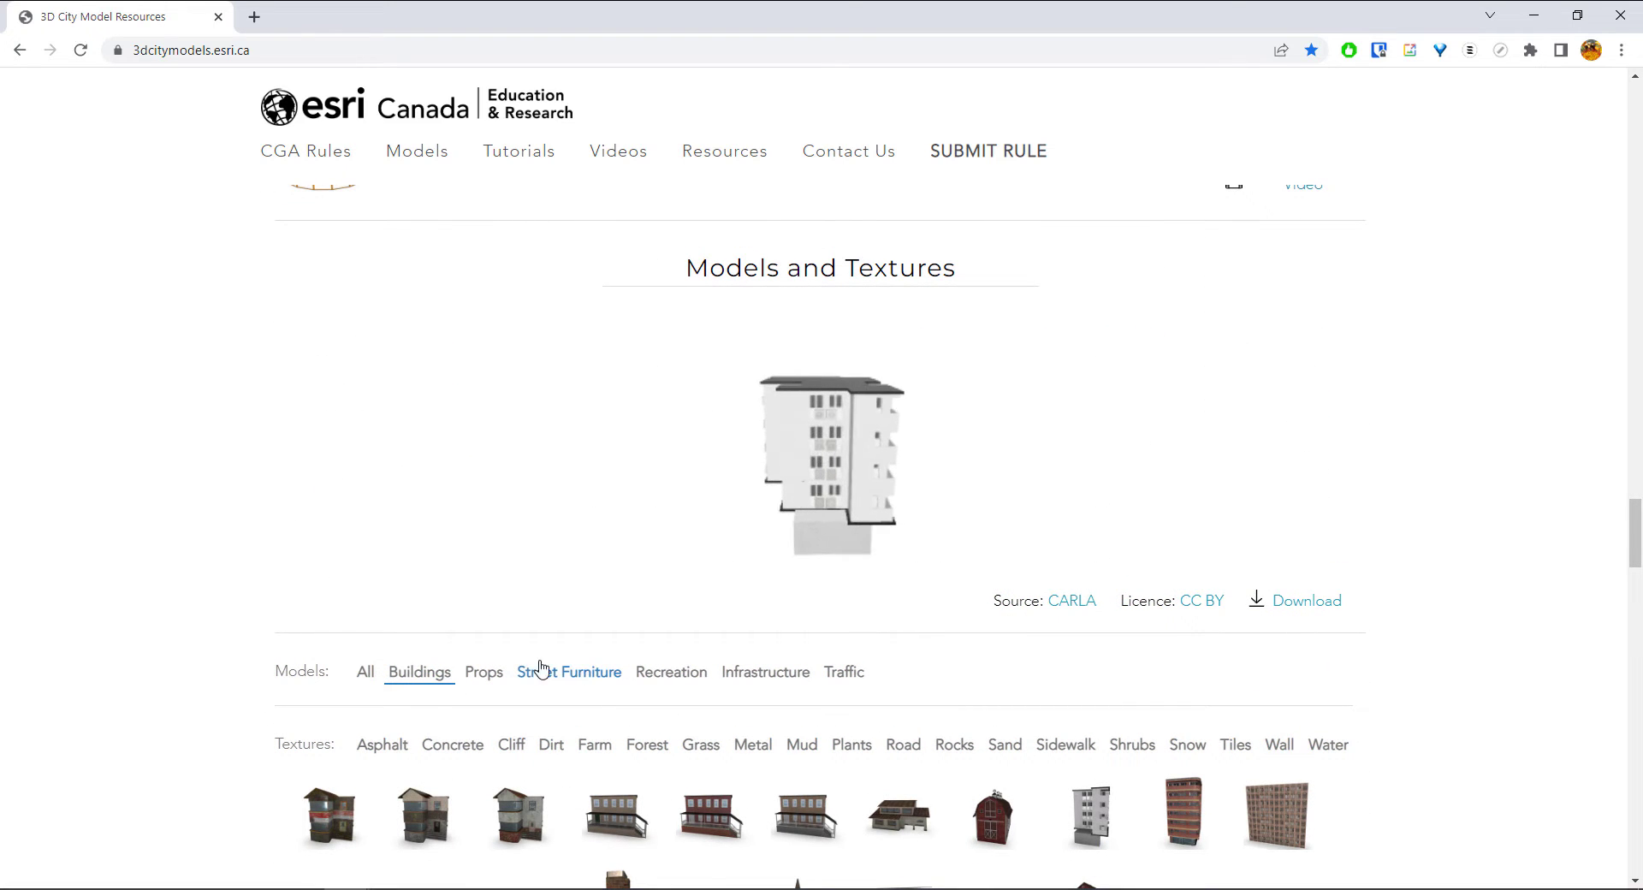
scroll(549, 615, down, 1)
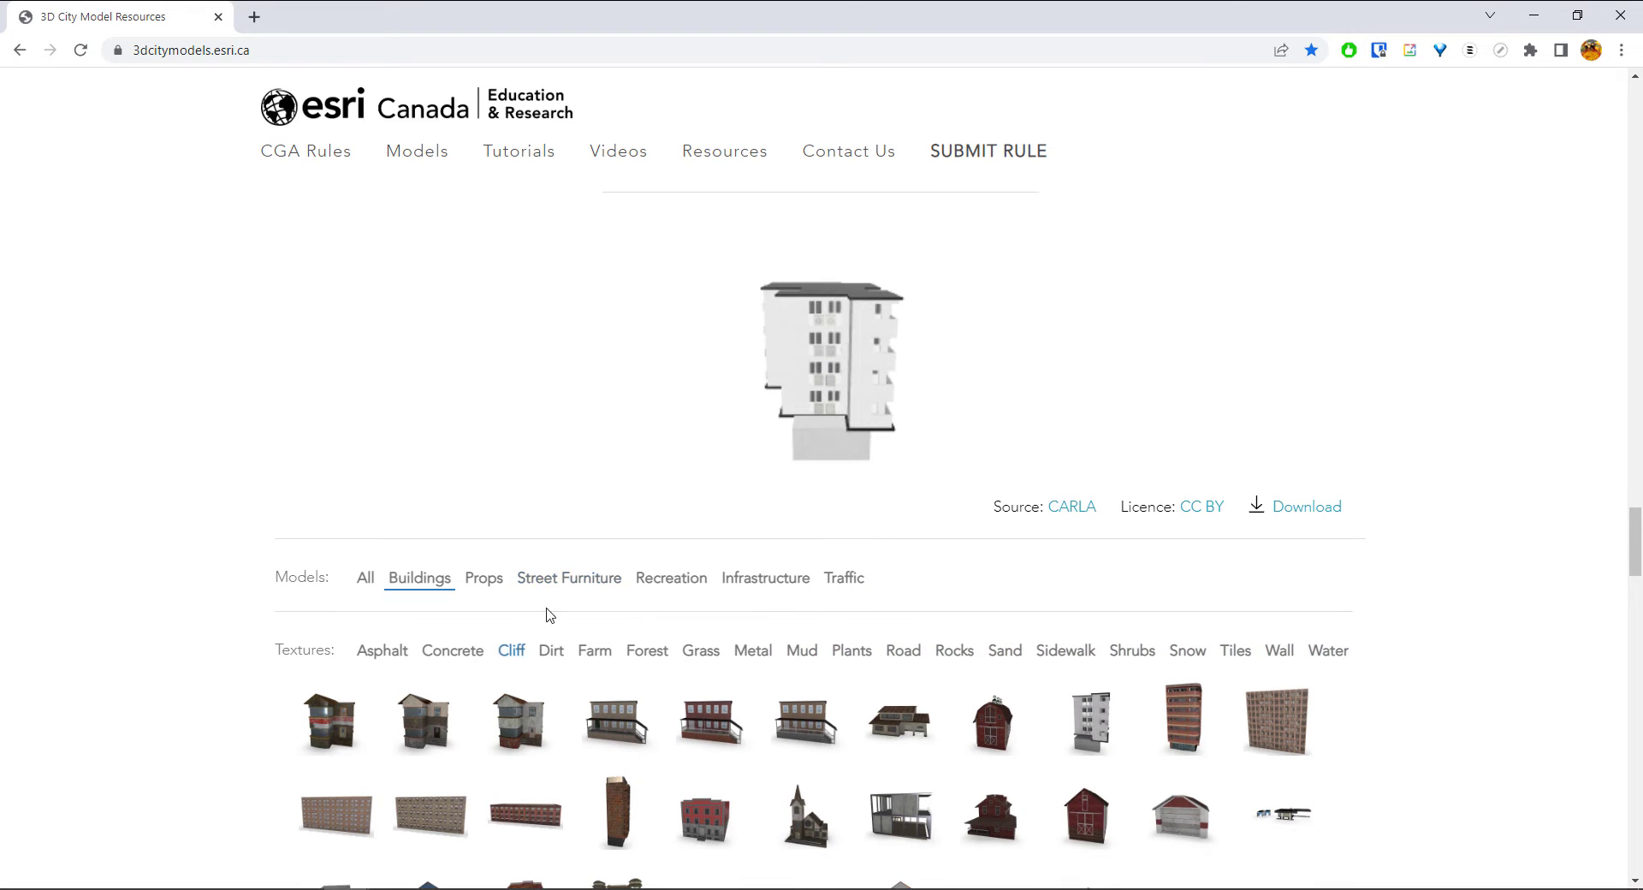
Show the Asphalt textures and look over the list of CityEngine and ArcGIS Pro tutorials
click(386, 653)
scroll(597, 679, down, 2)
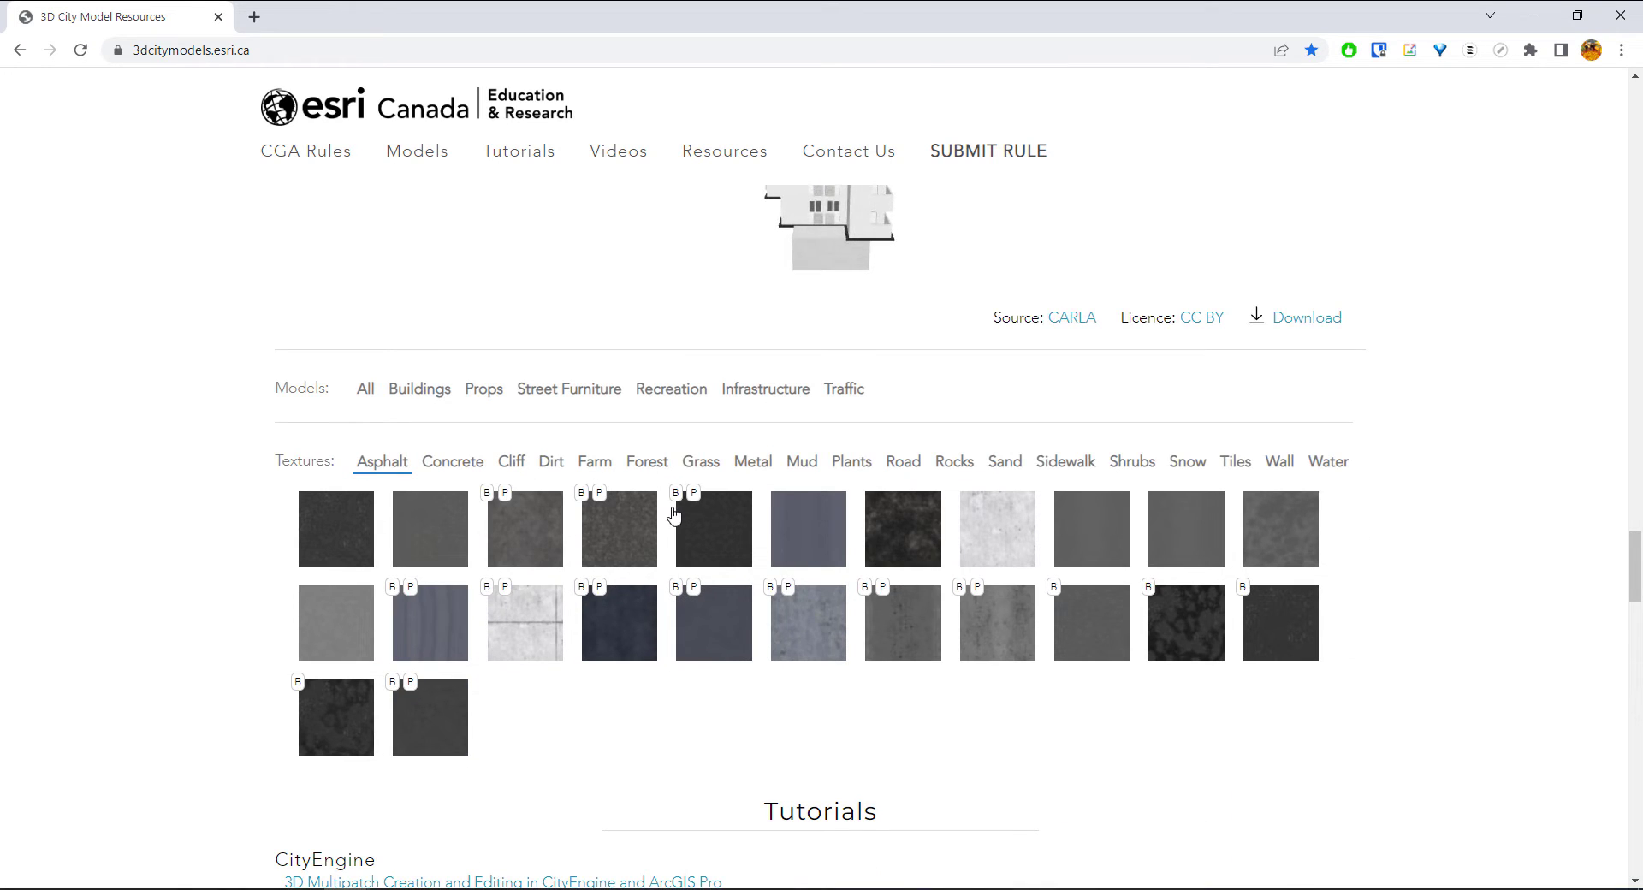
scroll(645, 549, down, 5)
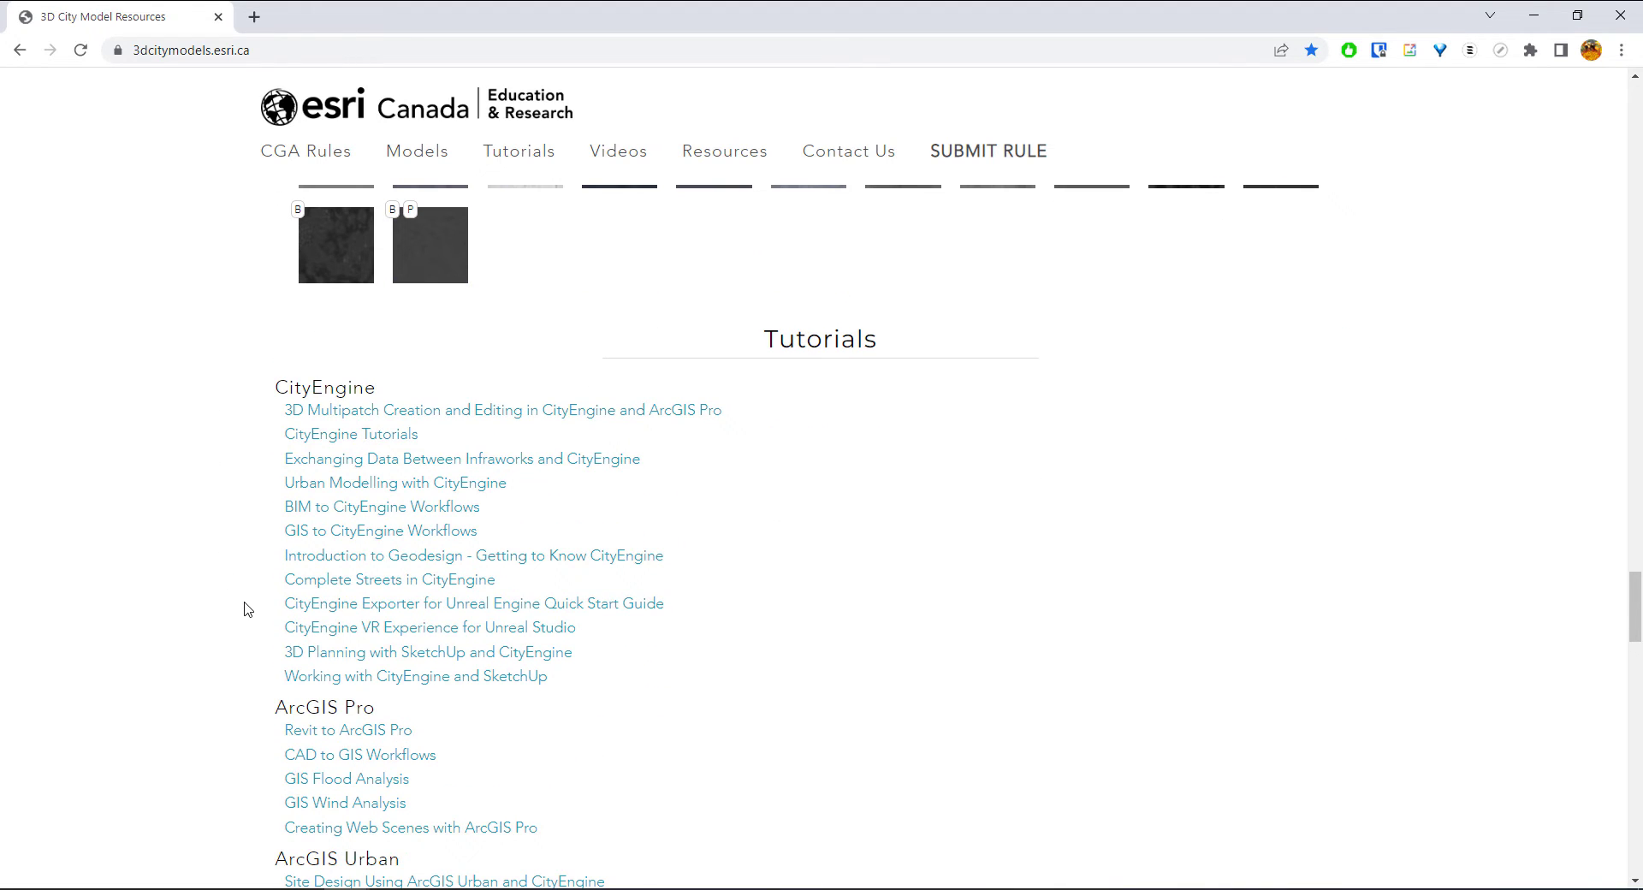
scroll(248, 611, down, 1)
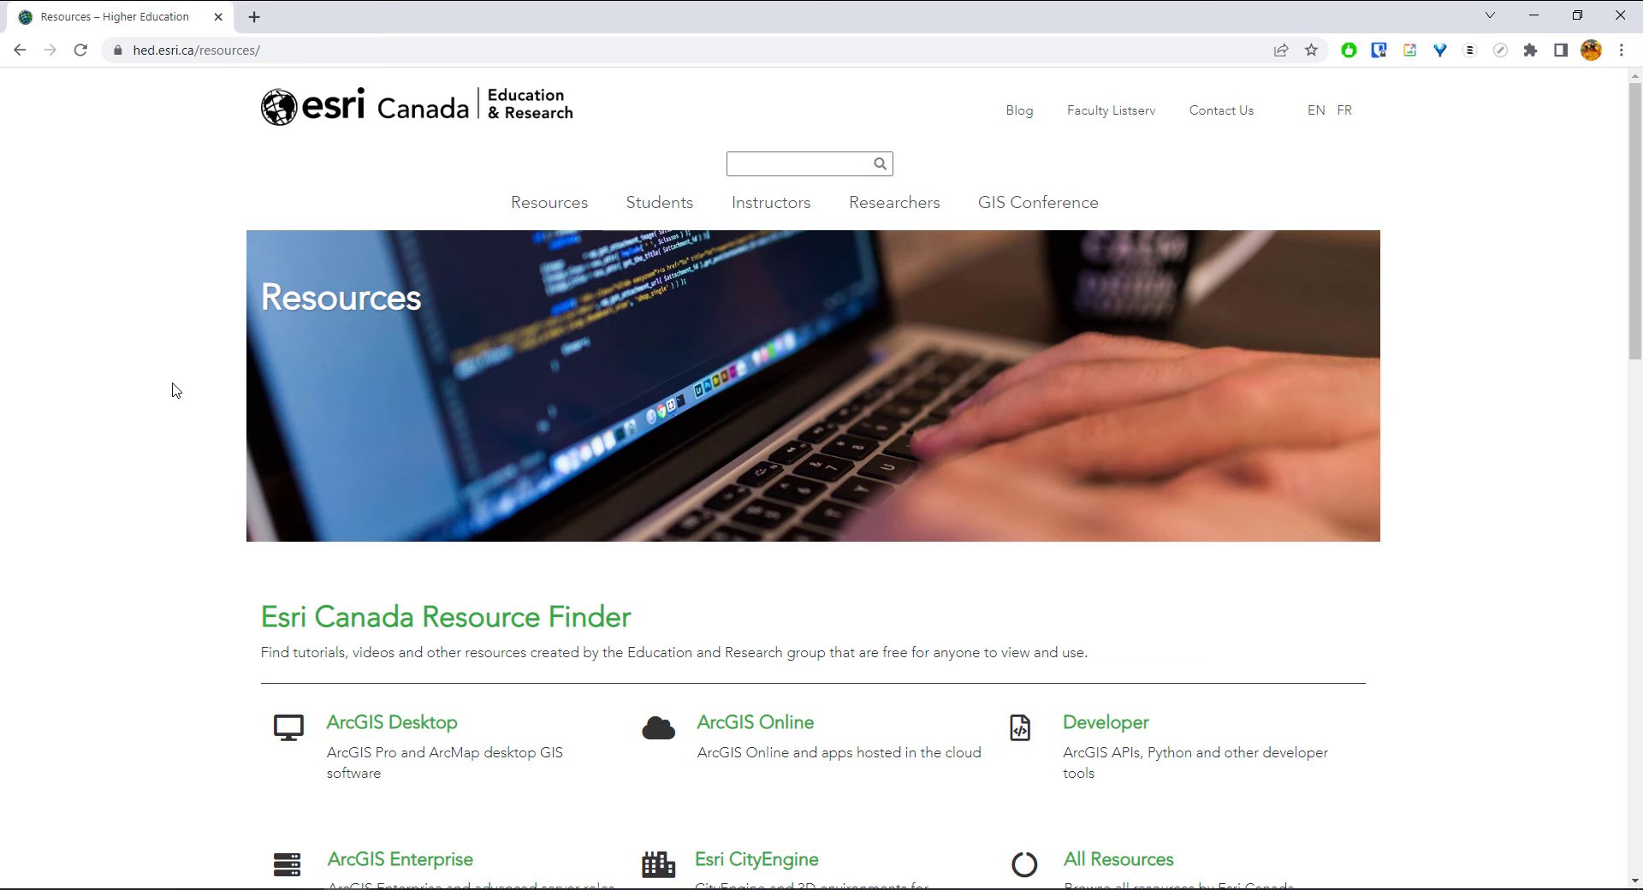
Open the Esri Canada Resource Finder from the hed.esri.ca resources page and browse the available resources
scroll(175, 390, down, 3)
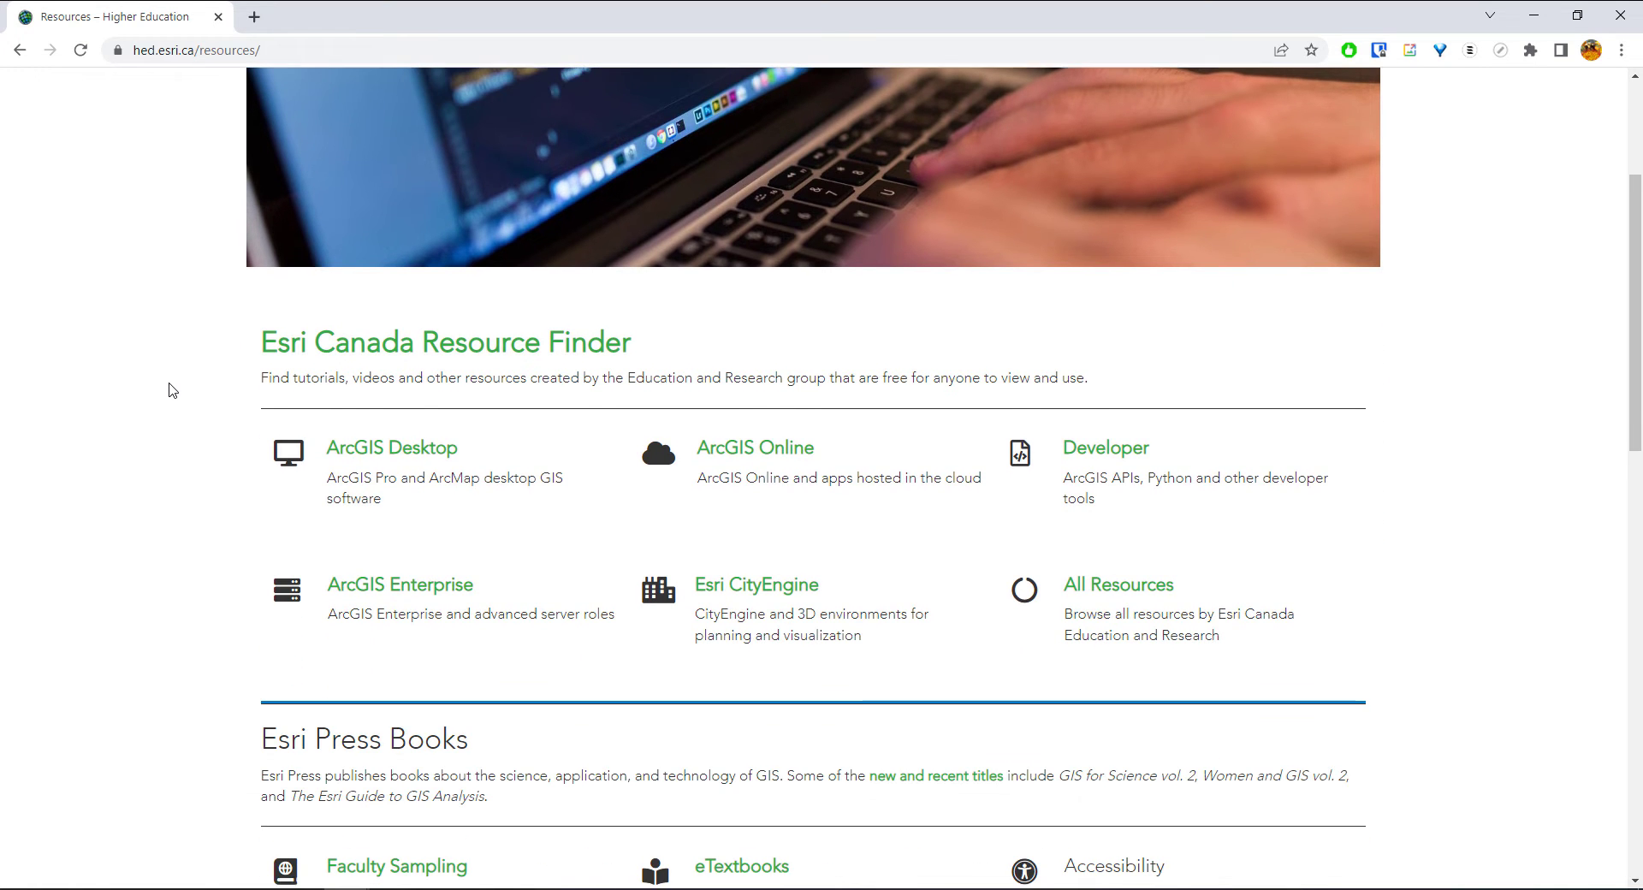
click(571, 341)
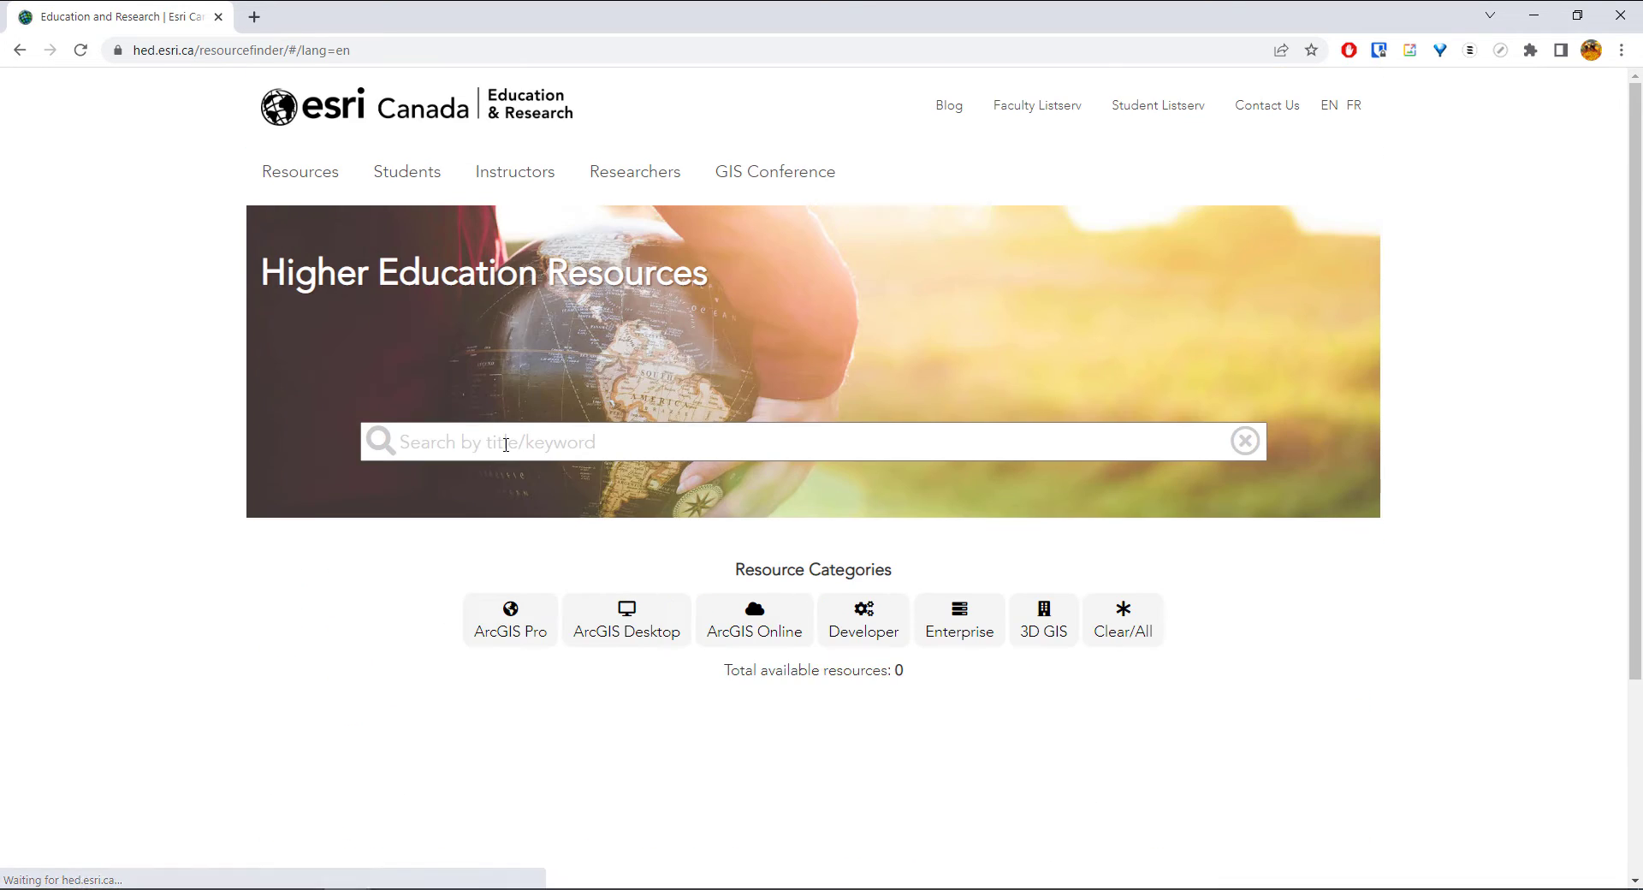
scroll(428, 505, down, 2)
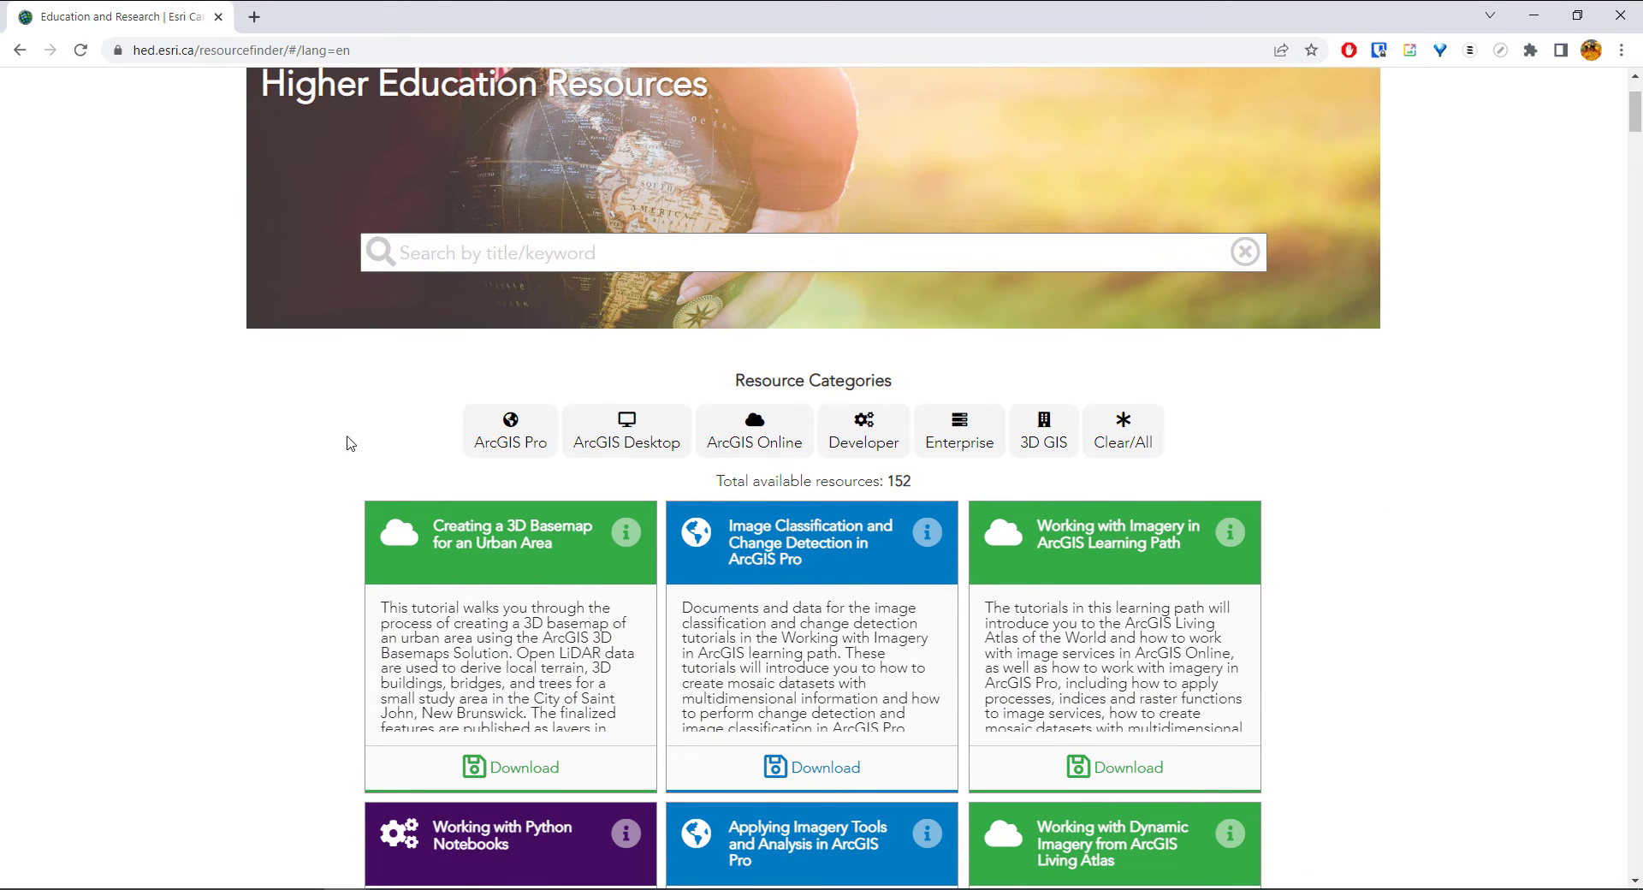
scroll(272, 549, down, 4)
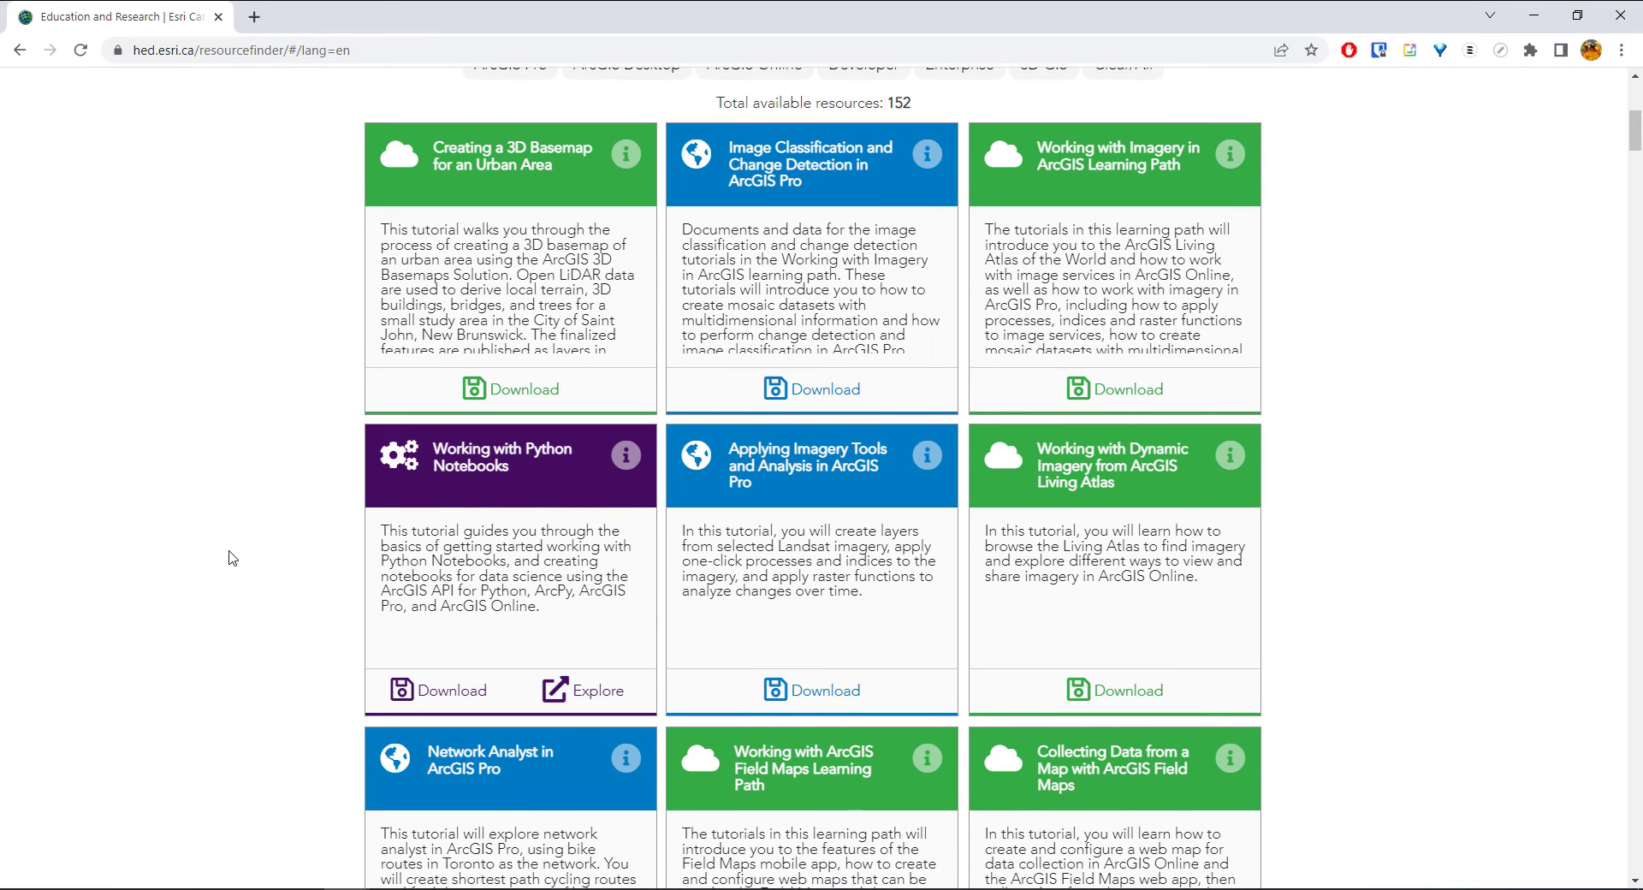
Filter the higher education resources to the 3D GIS category and look through the listed tutorials
scroll(228, 558, up, 4)
click(437, 268)
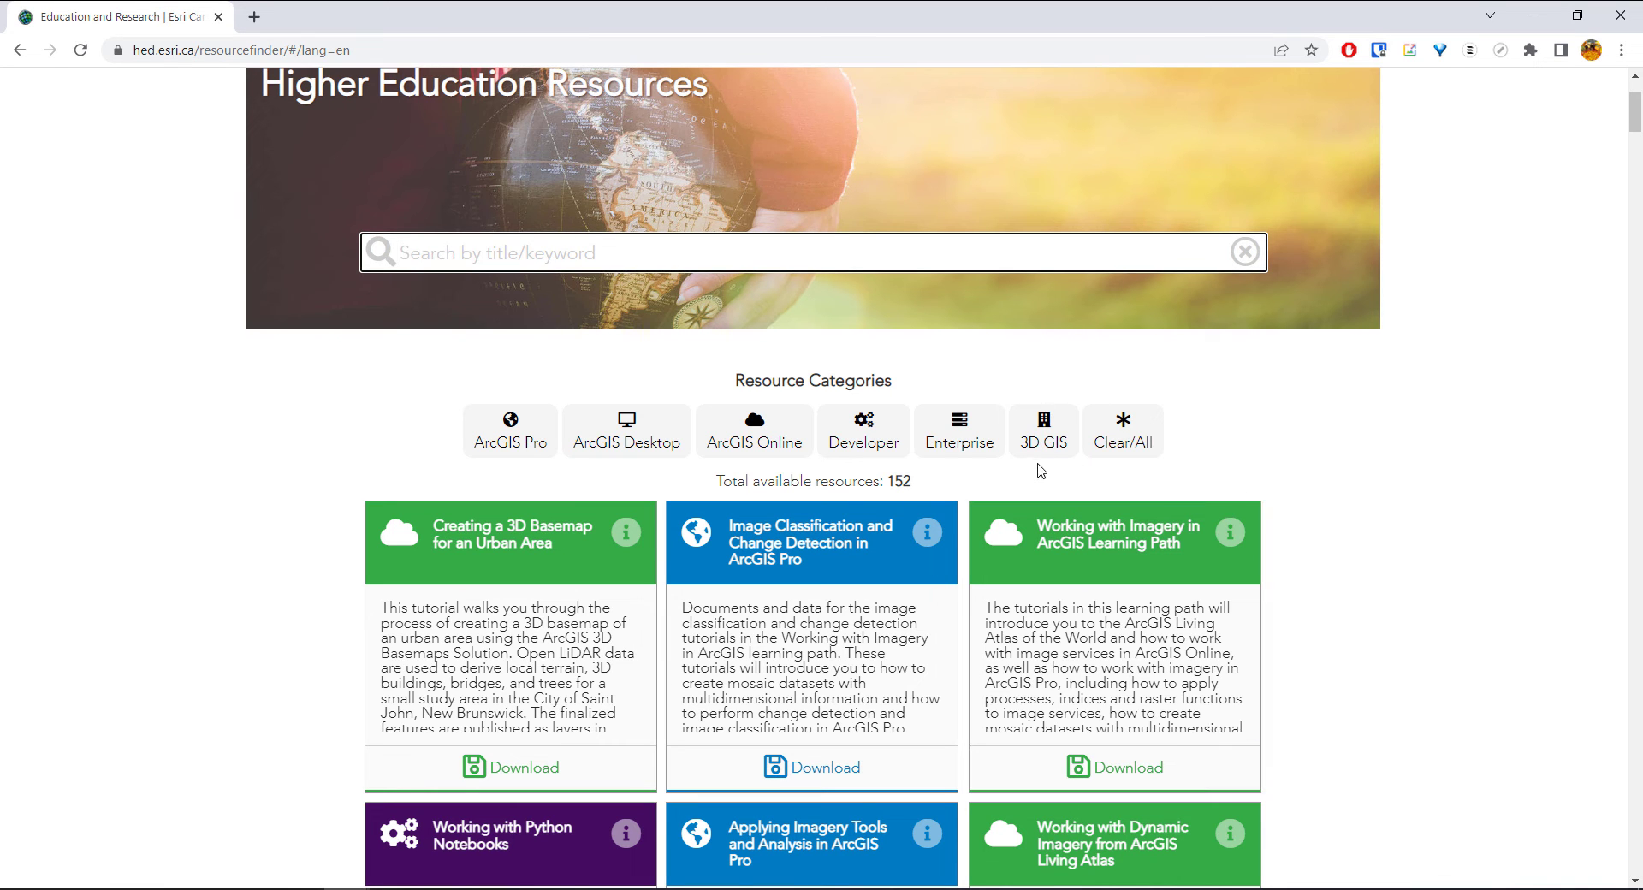
click(1044, 432)
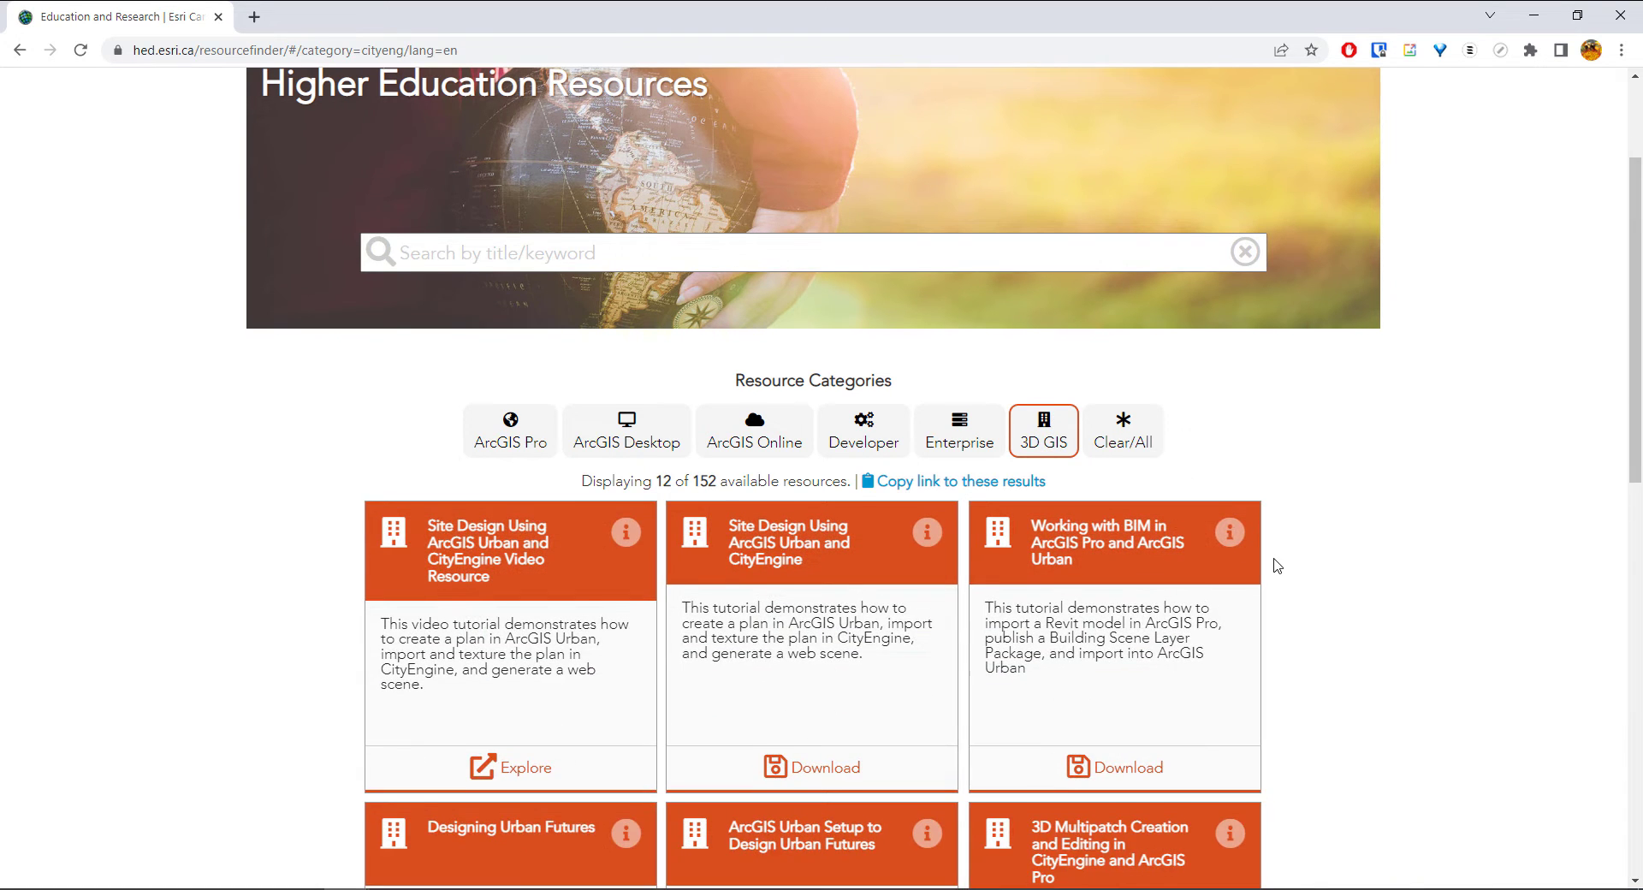
scroll(1232, 533, down, 3)
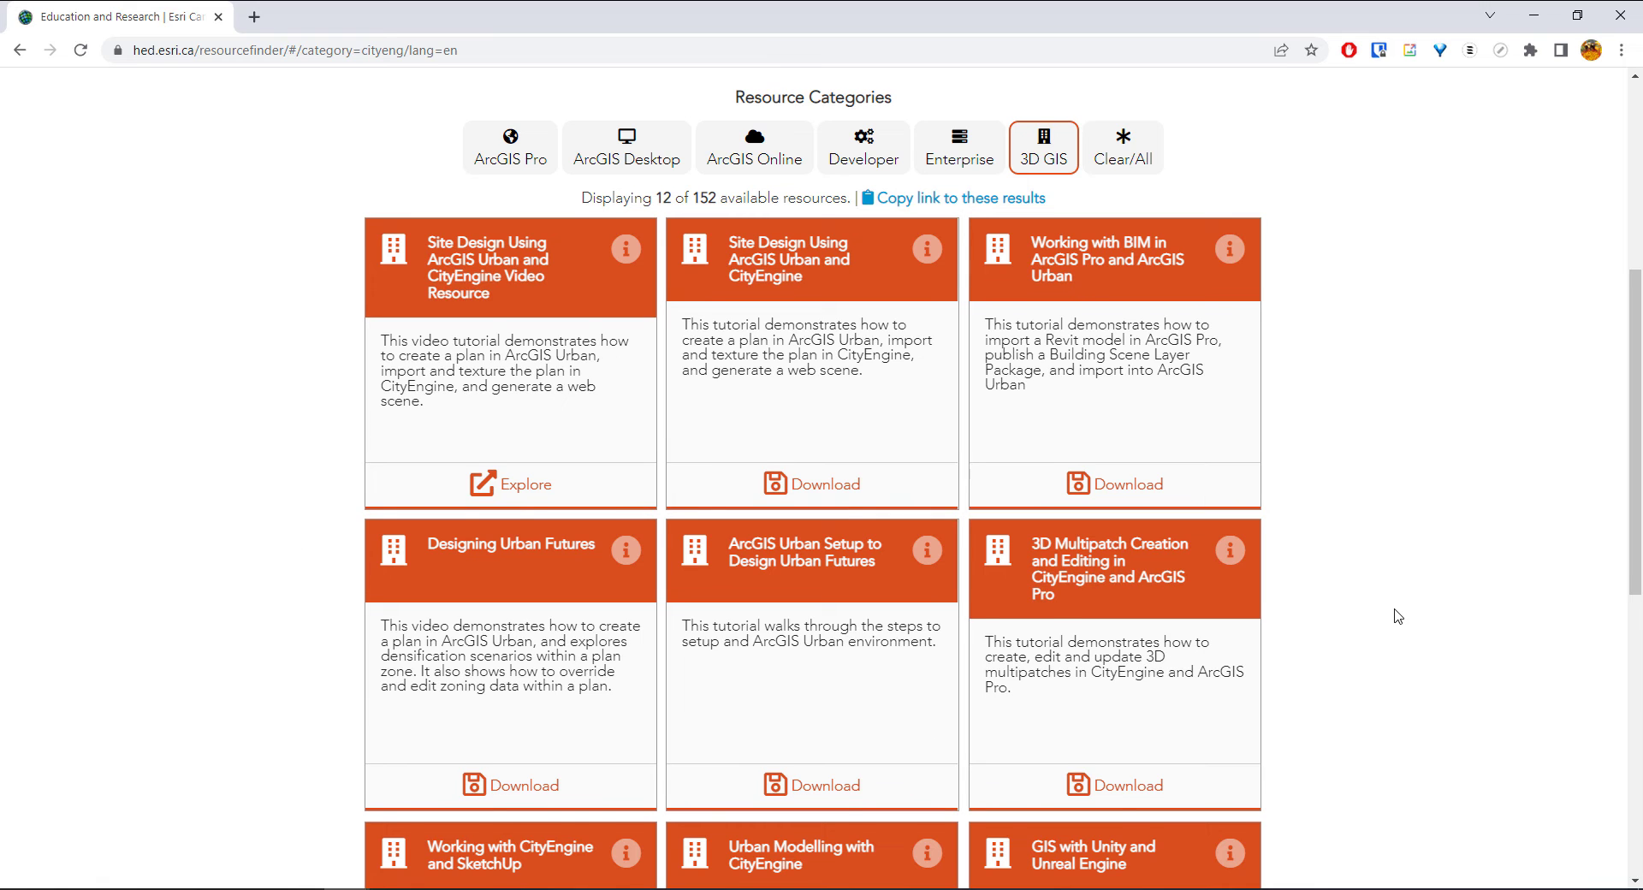
scroll(1395, 616, down, 1)
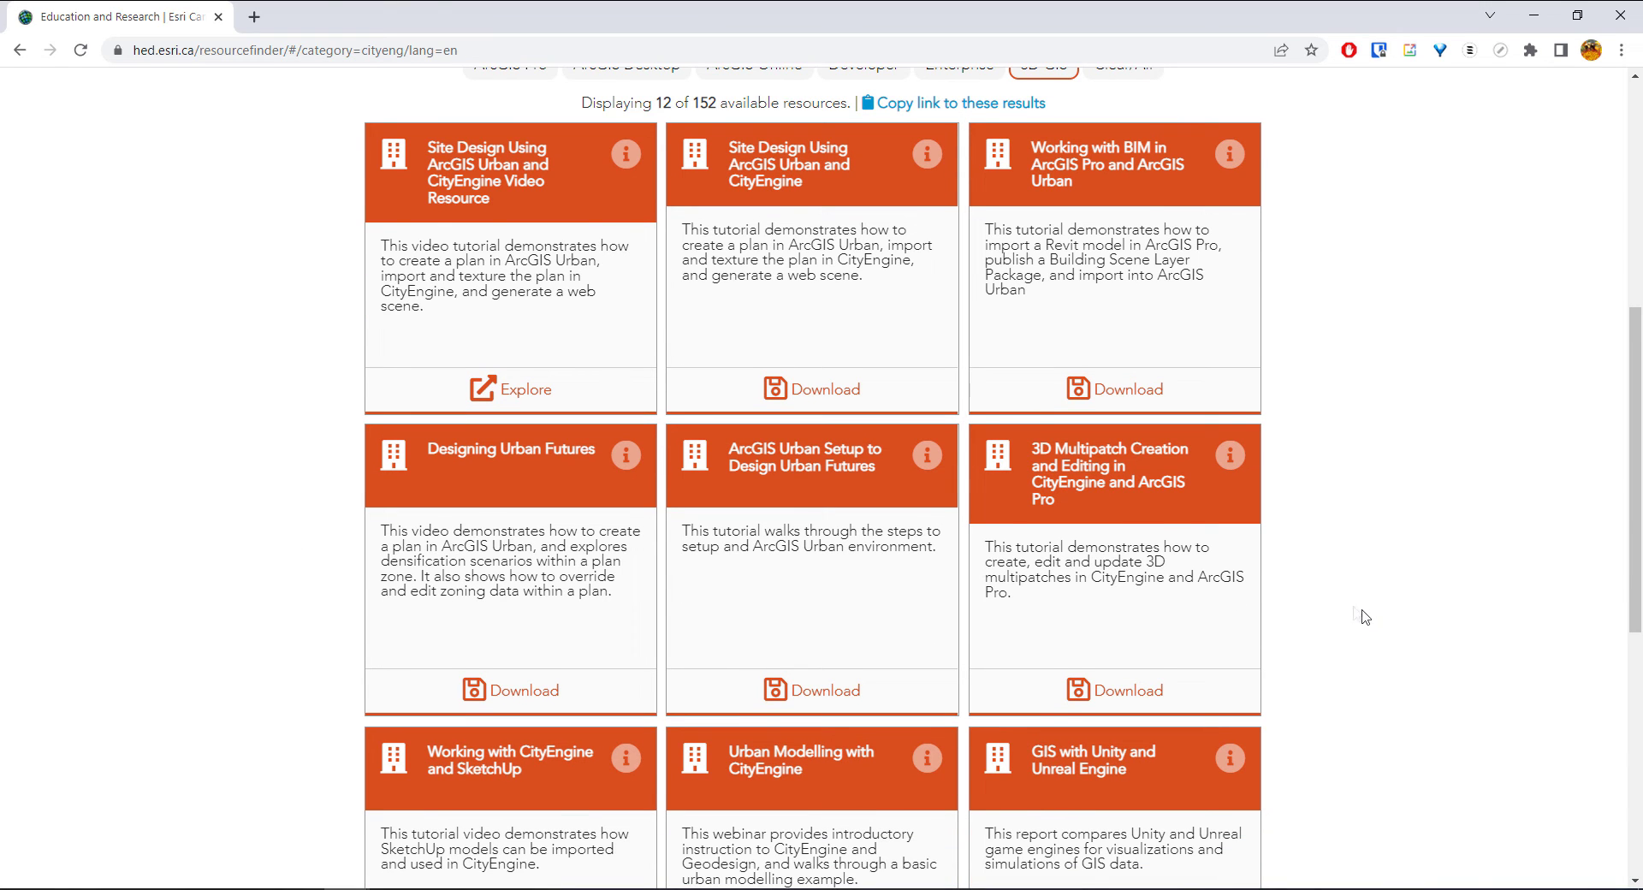
scroll(1354, 613, down, 2)
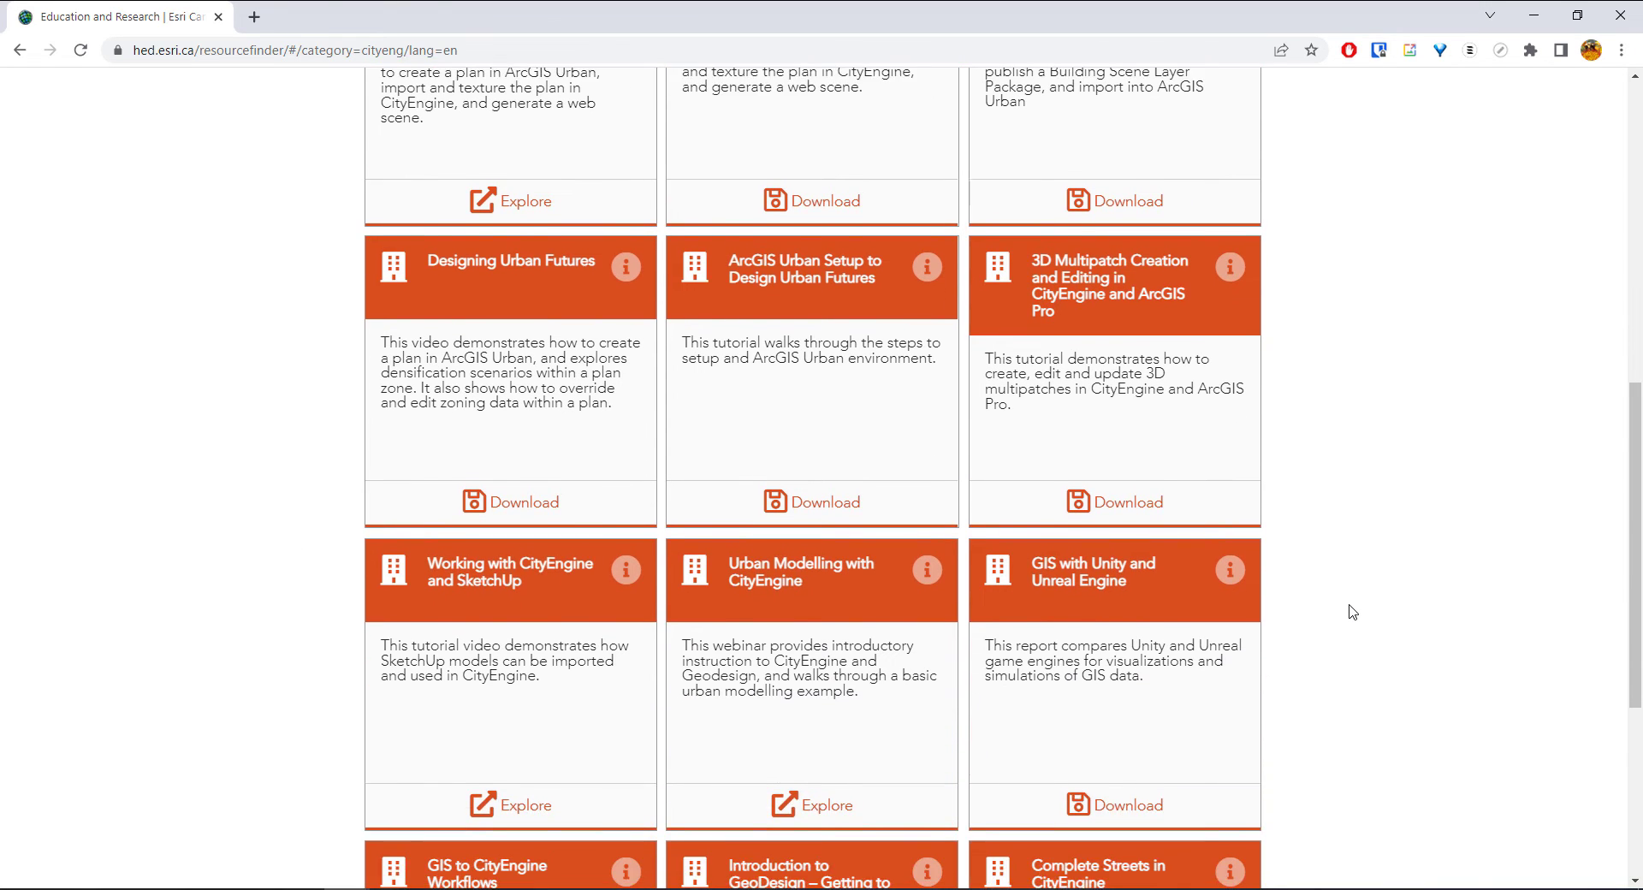
scroll(1352, 613, down, 2)
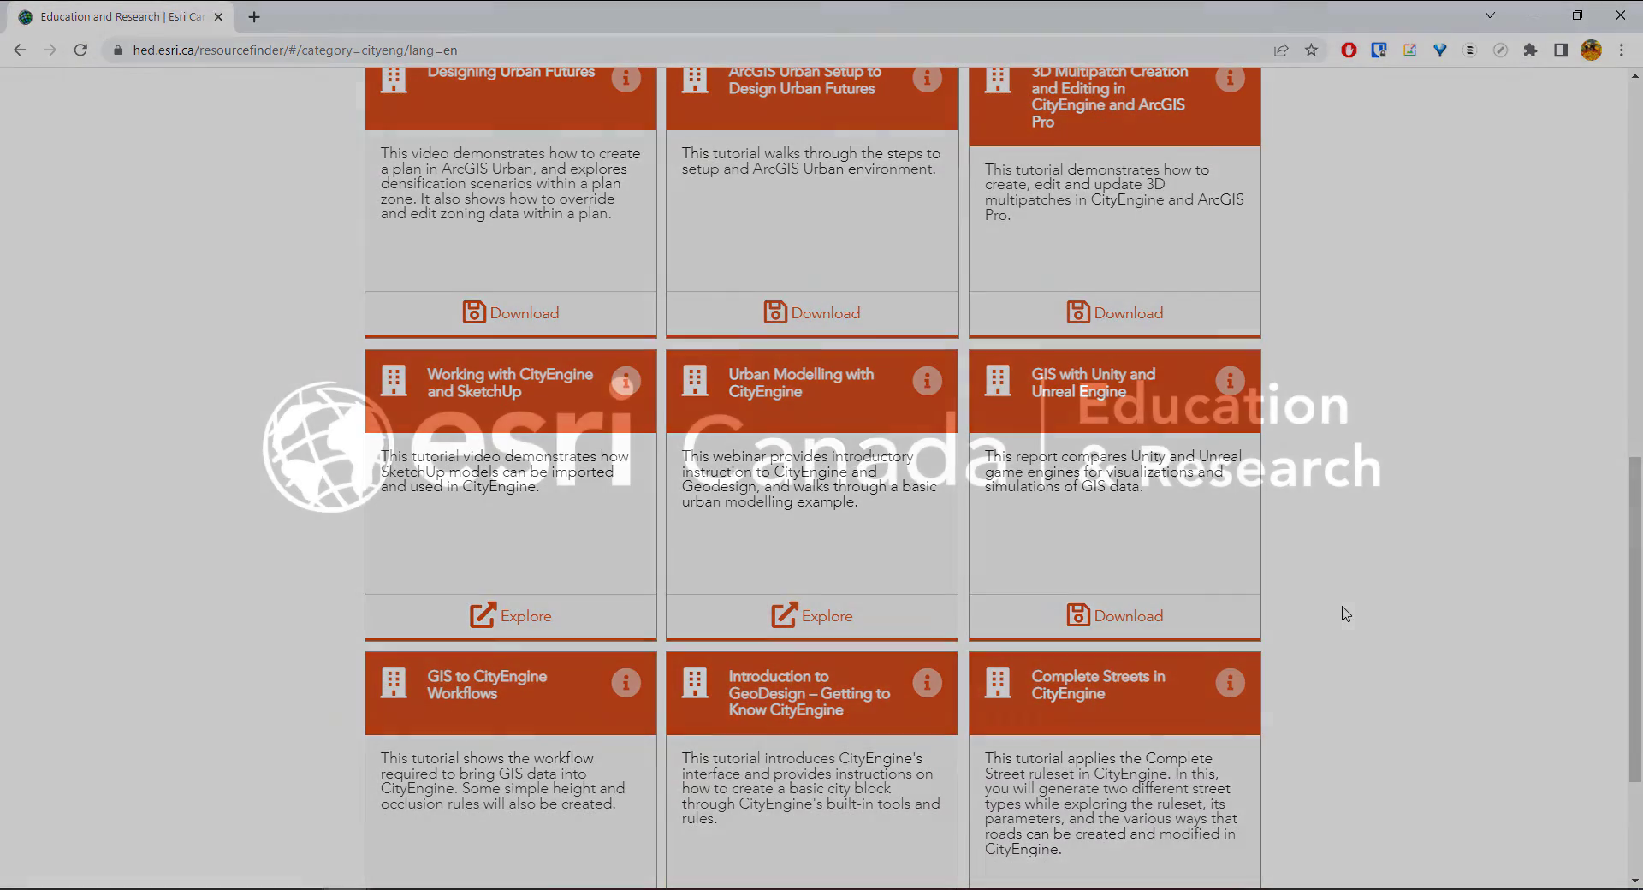